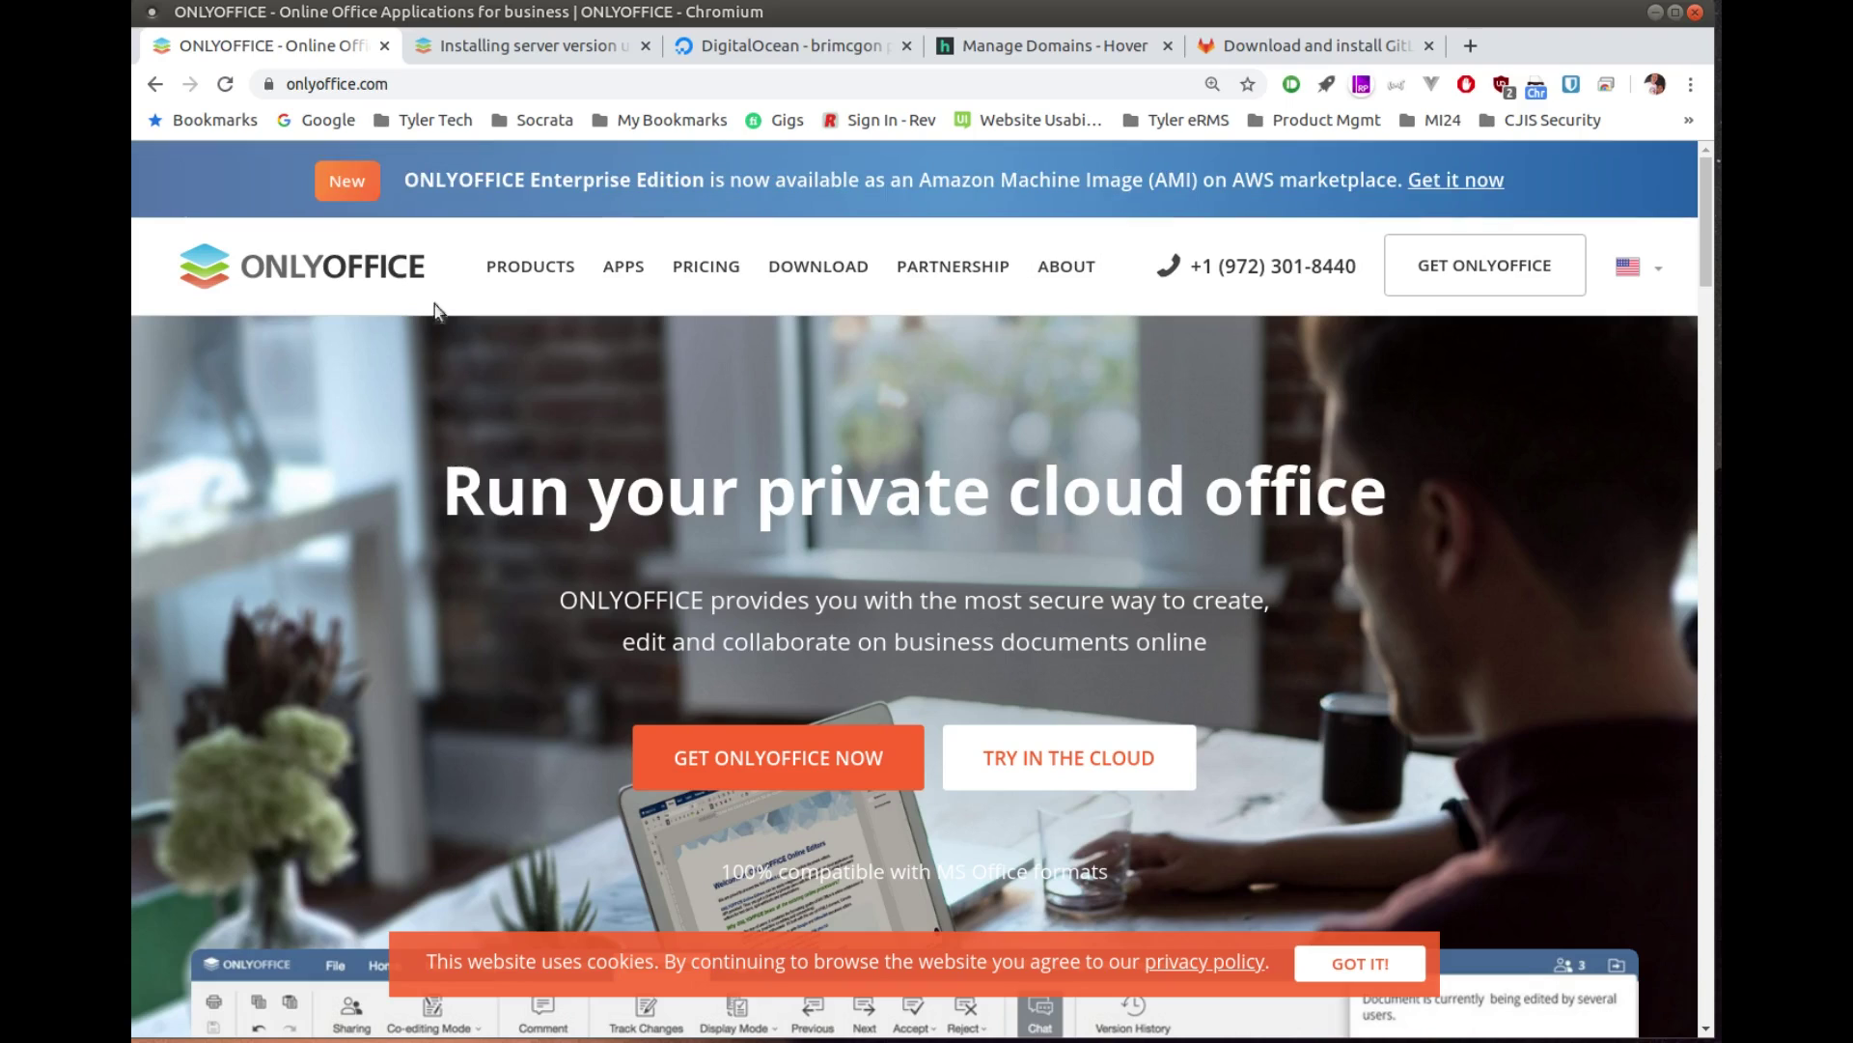
Step: Open the Community Edition script install guide and scroll past system requirements to the wget command
{"action": "mouse_move", "coordinate": [530, 273]}
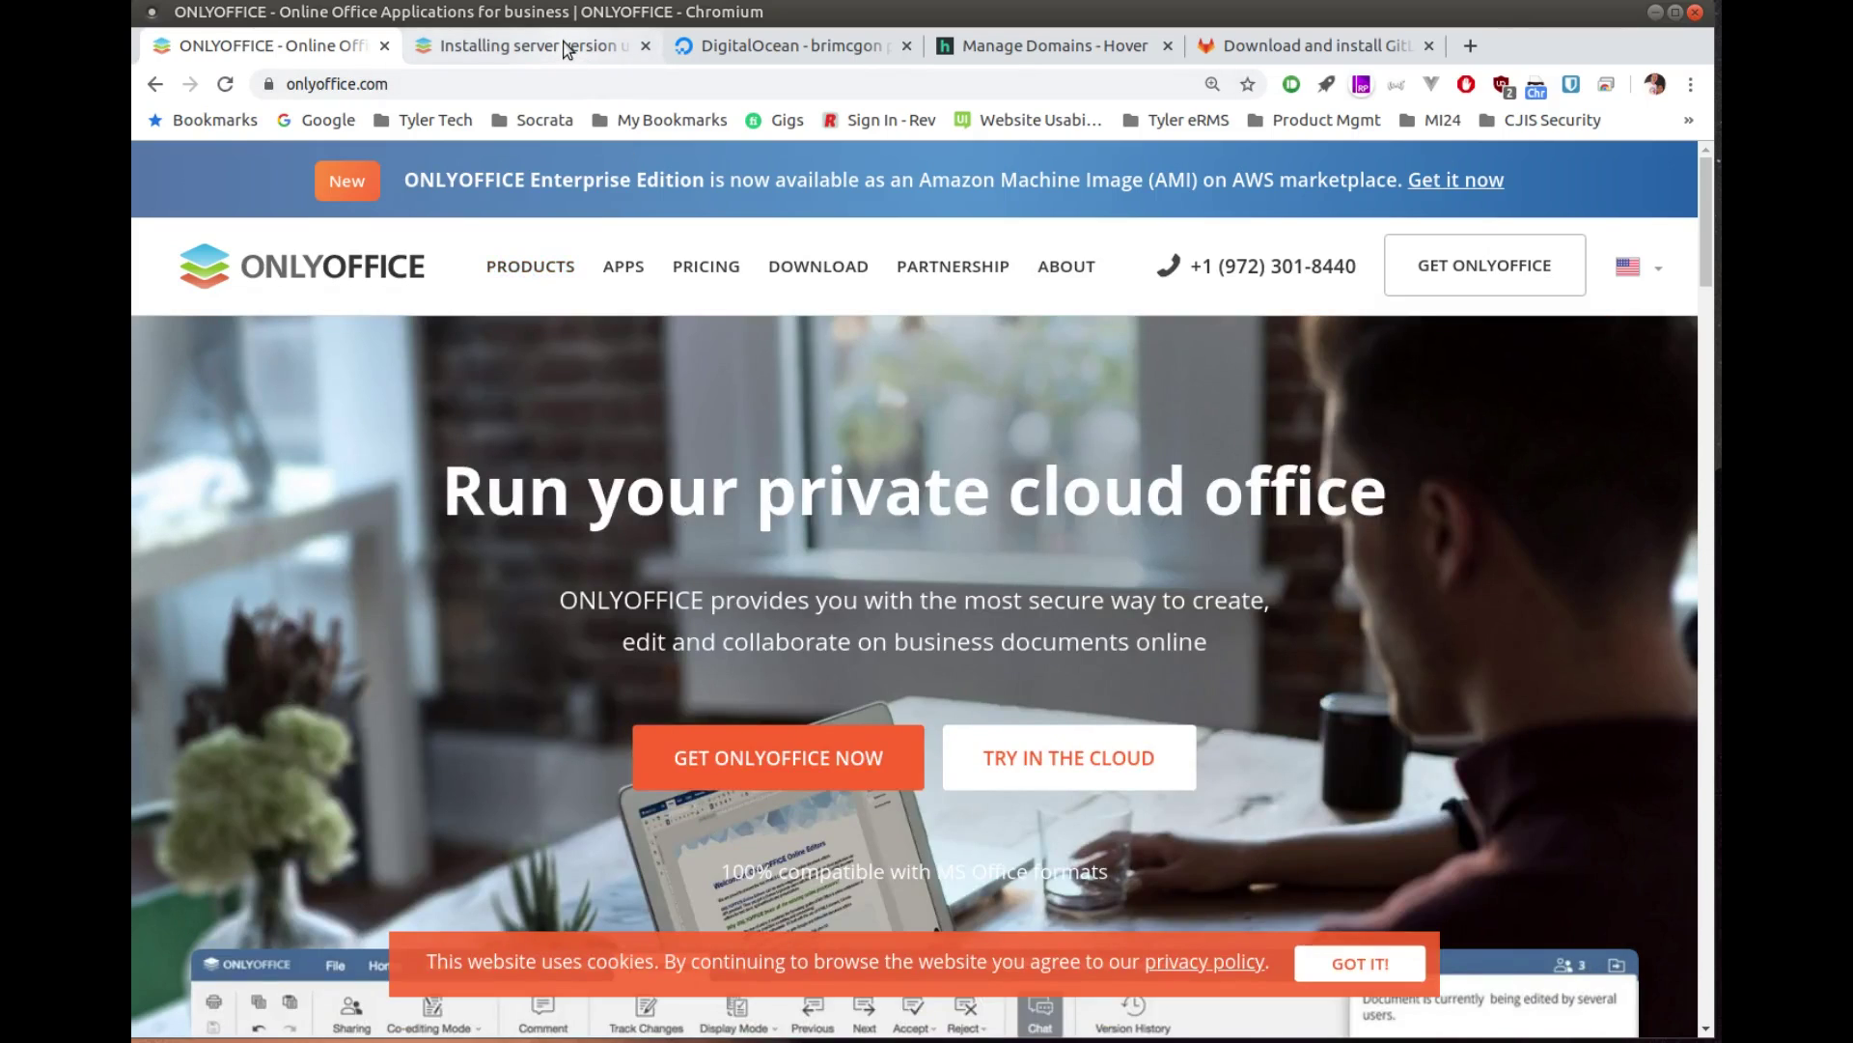
{"action": "left_click", "coordinate": [568, 47]}
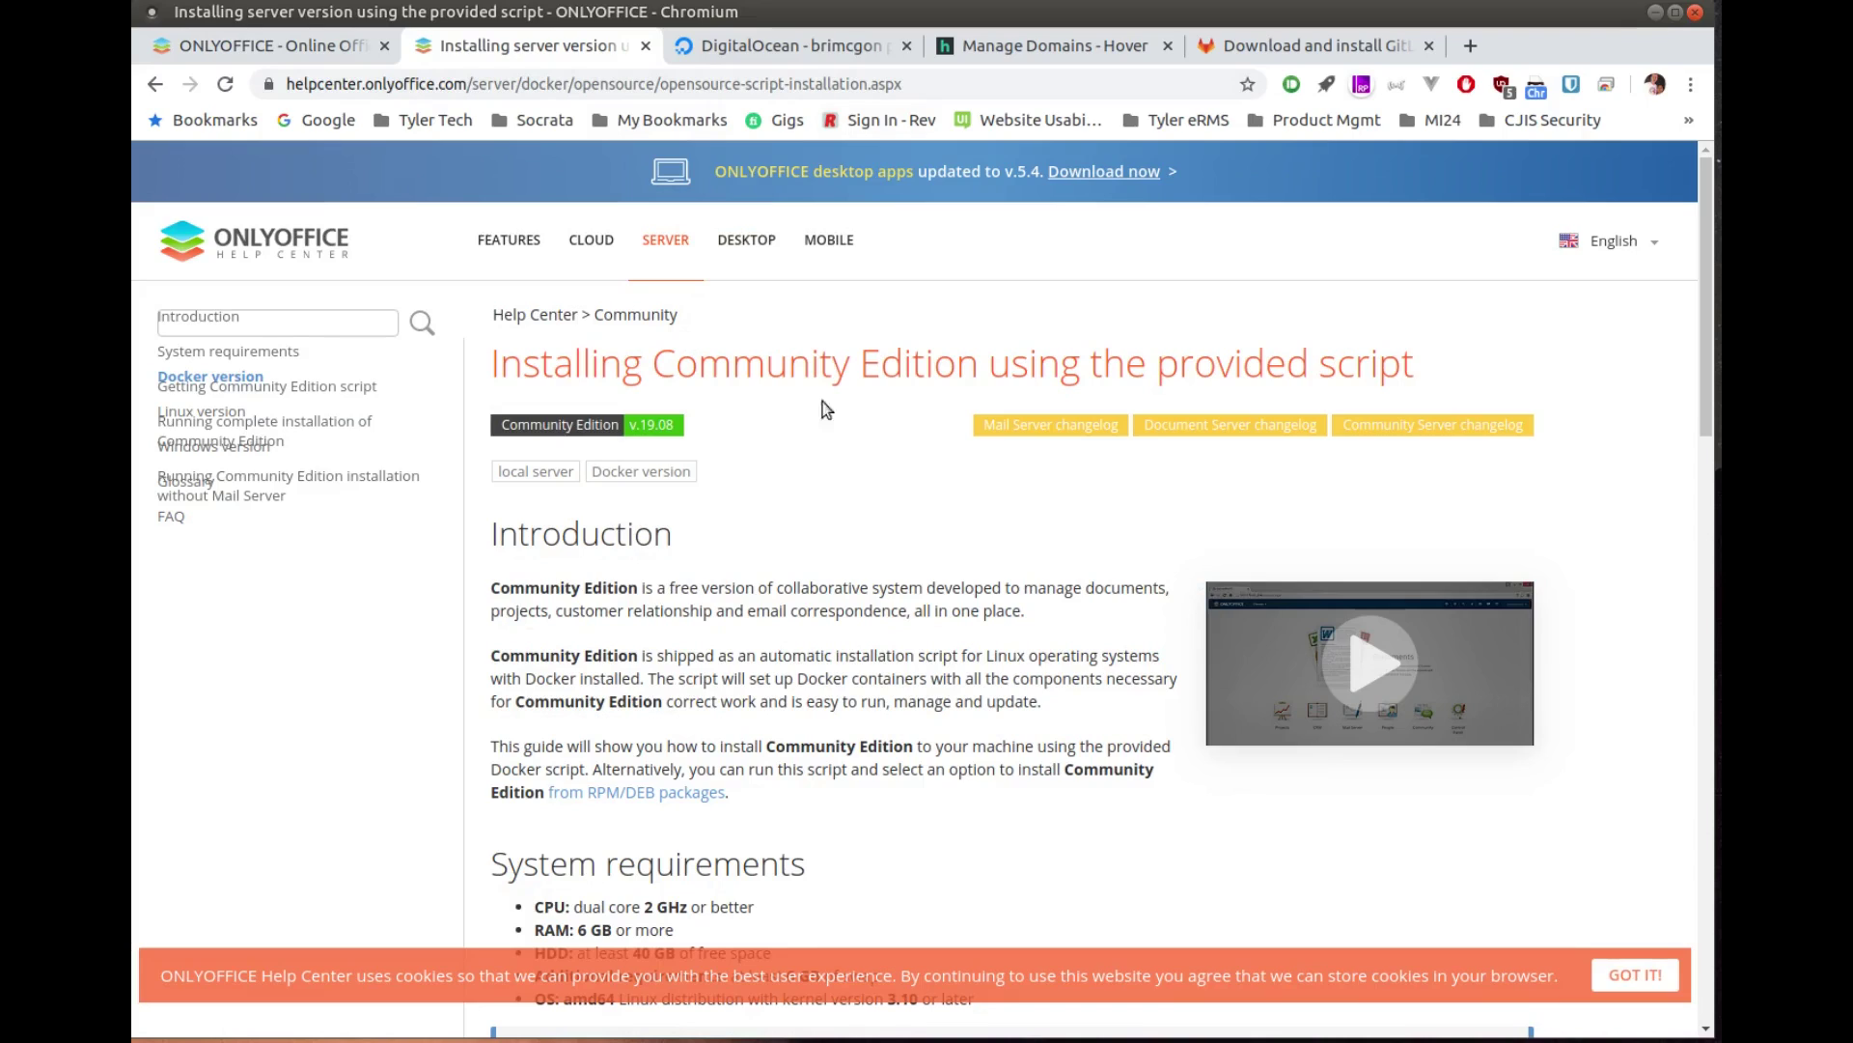
{"action": "scroll", "coordinate": [784, 554], "scroll_direction": "down", "scroll_amount": 5}
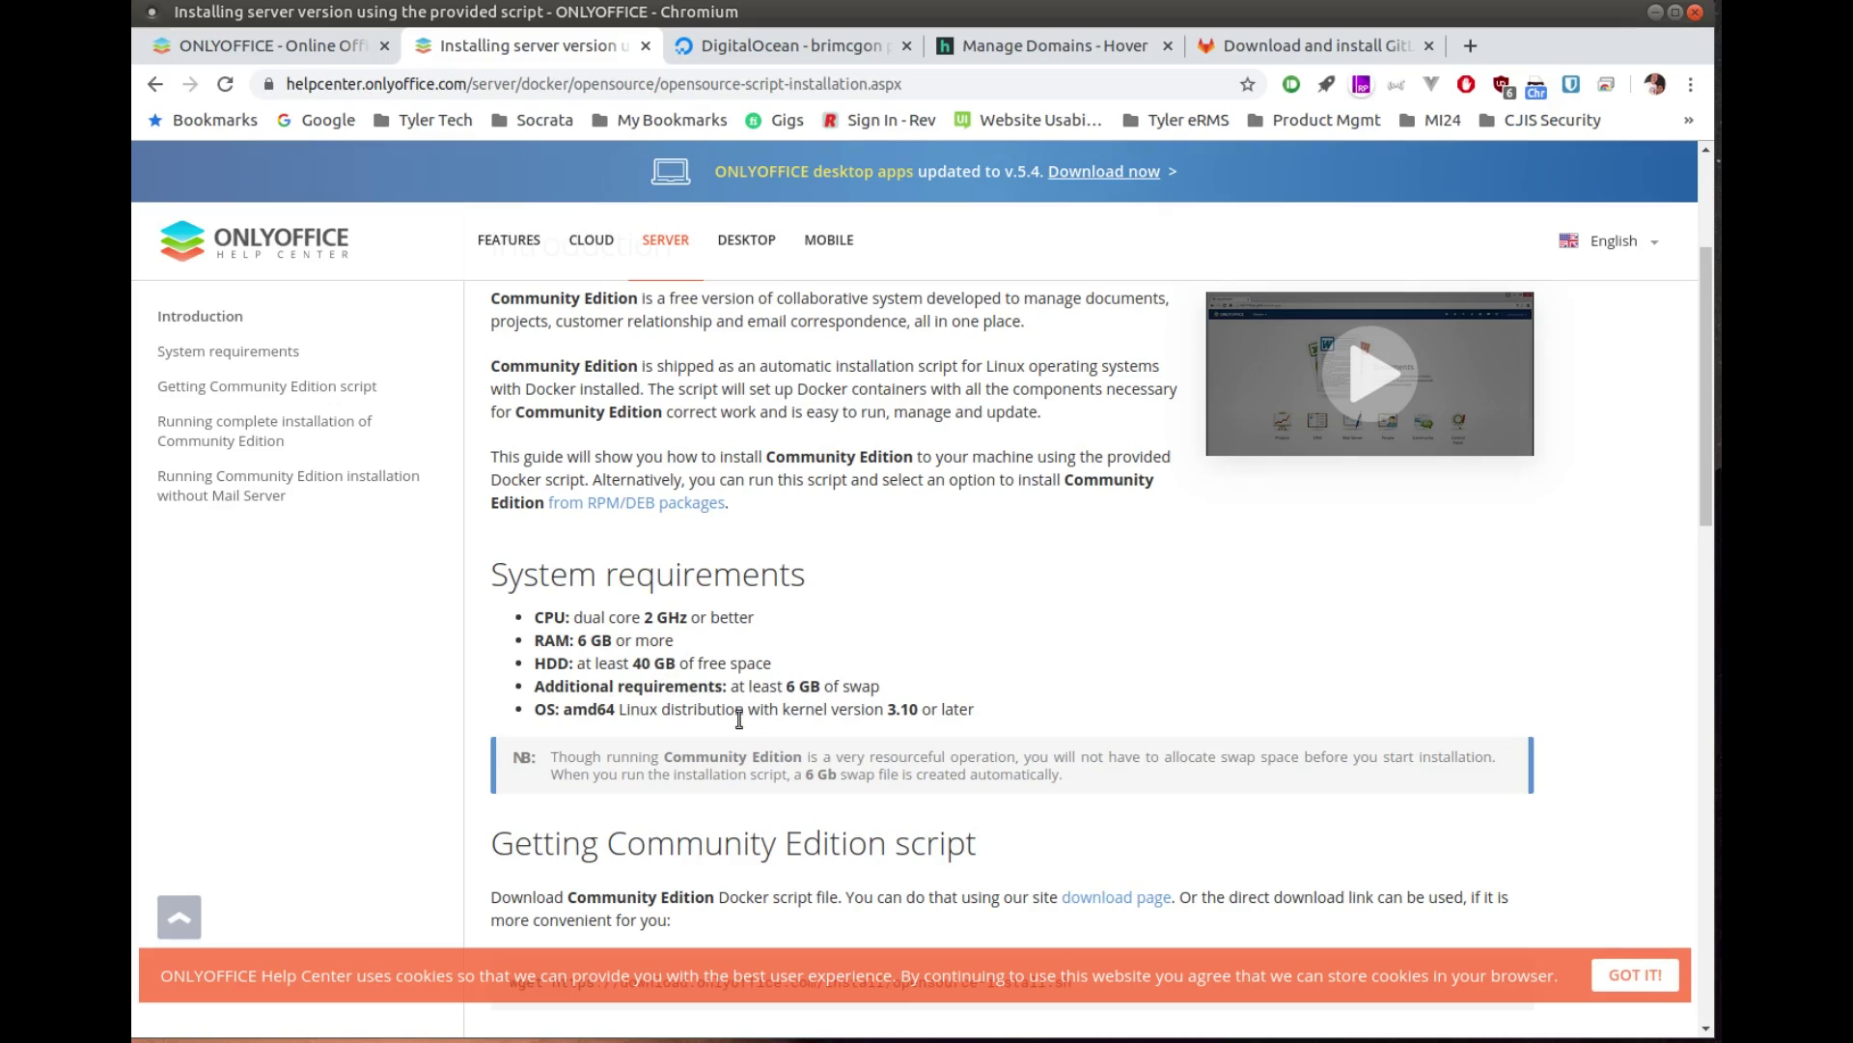
{"action": "scroll", "coordinate": [707, 738], "scroll_direction": "down", "scroll_amount": 1}
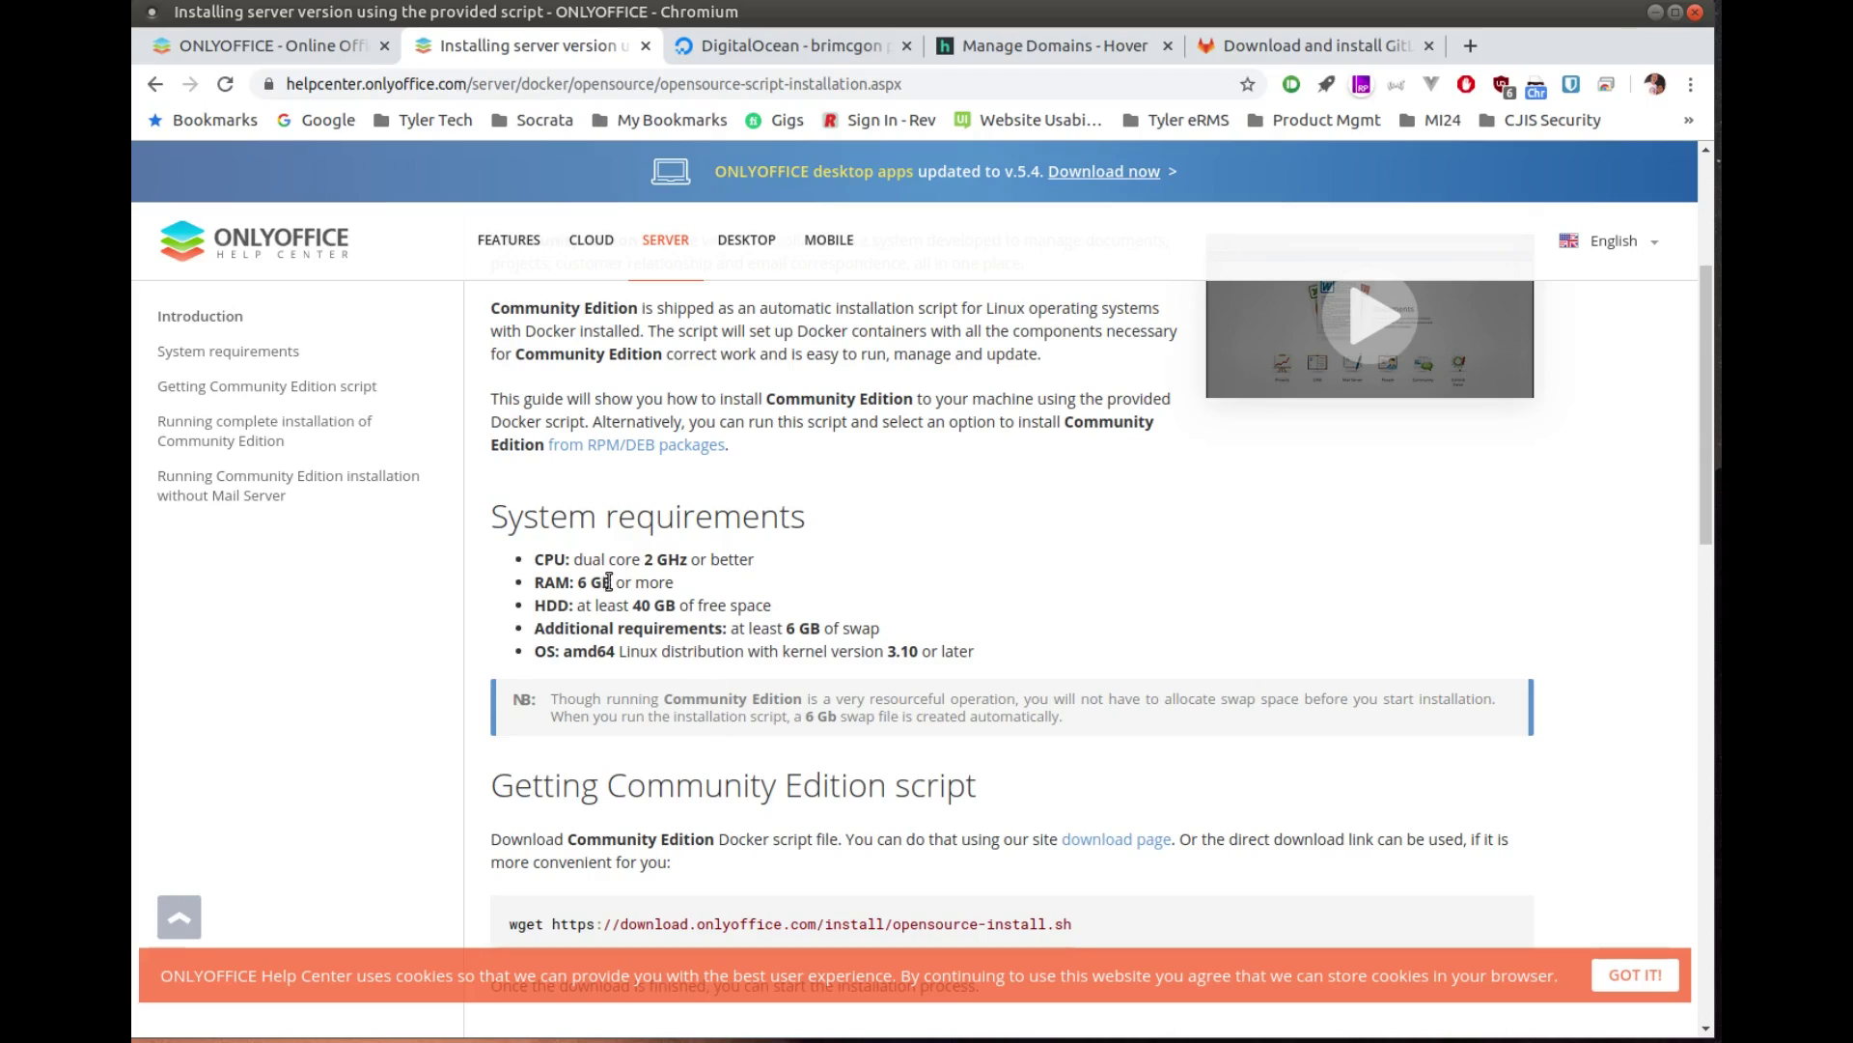
{"action": "scroll", "coordinate": [647, 646], "scroll_direction": "down", "scroll_amount": 3}
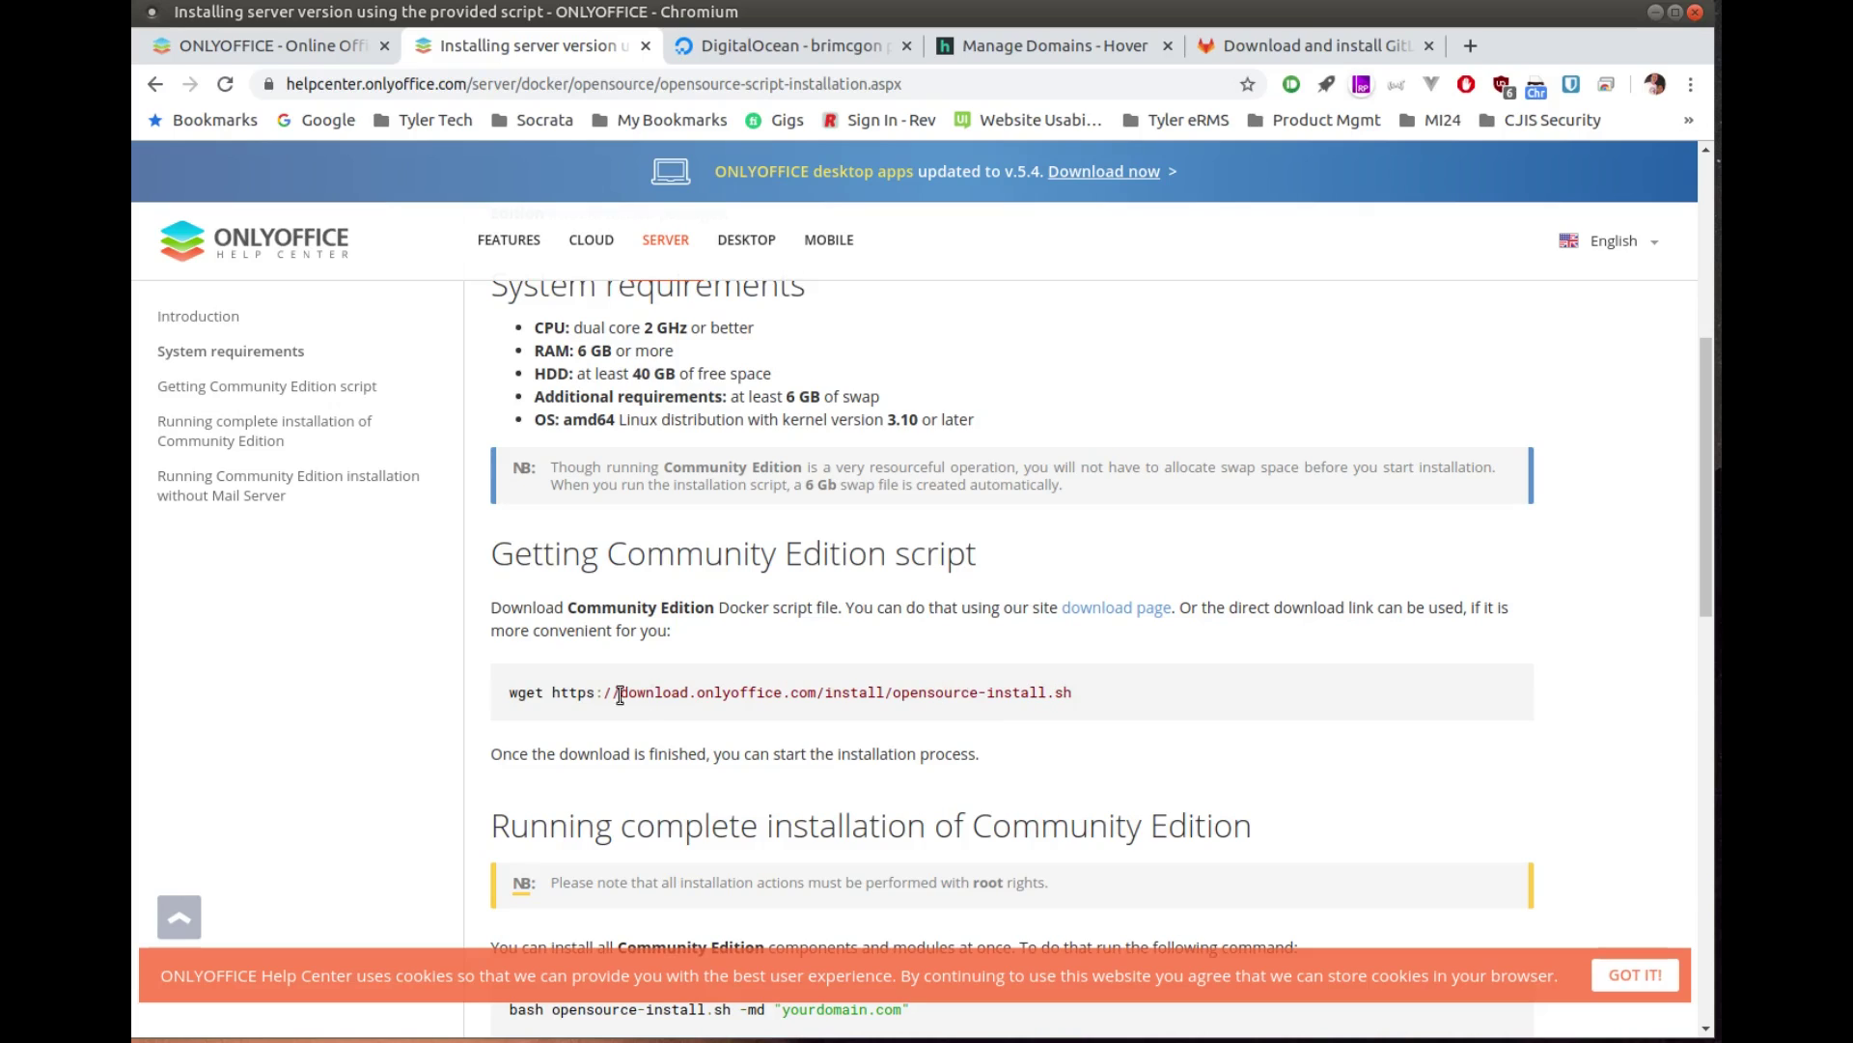
{"action": "scroll", "coordinate": [609, 691], "scroll_direction": "down", "scroll_amount": 2}
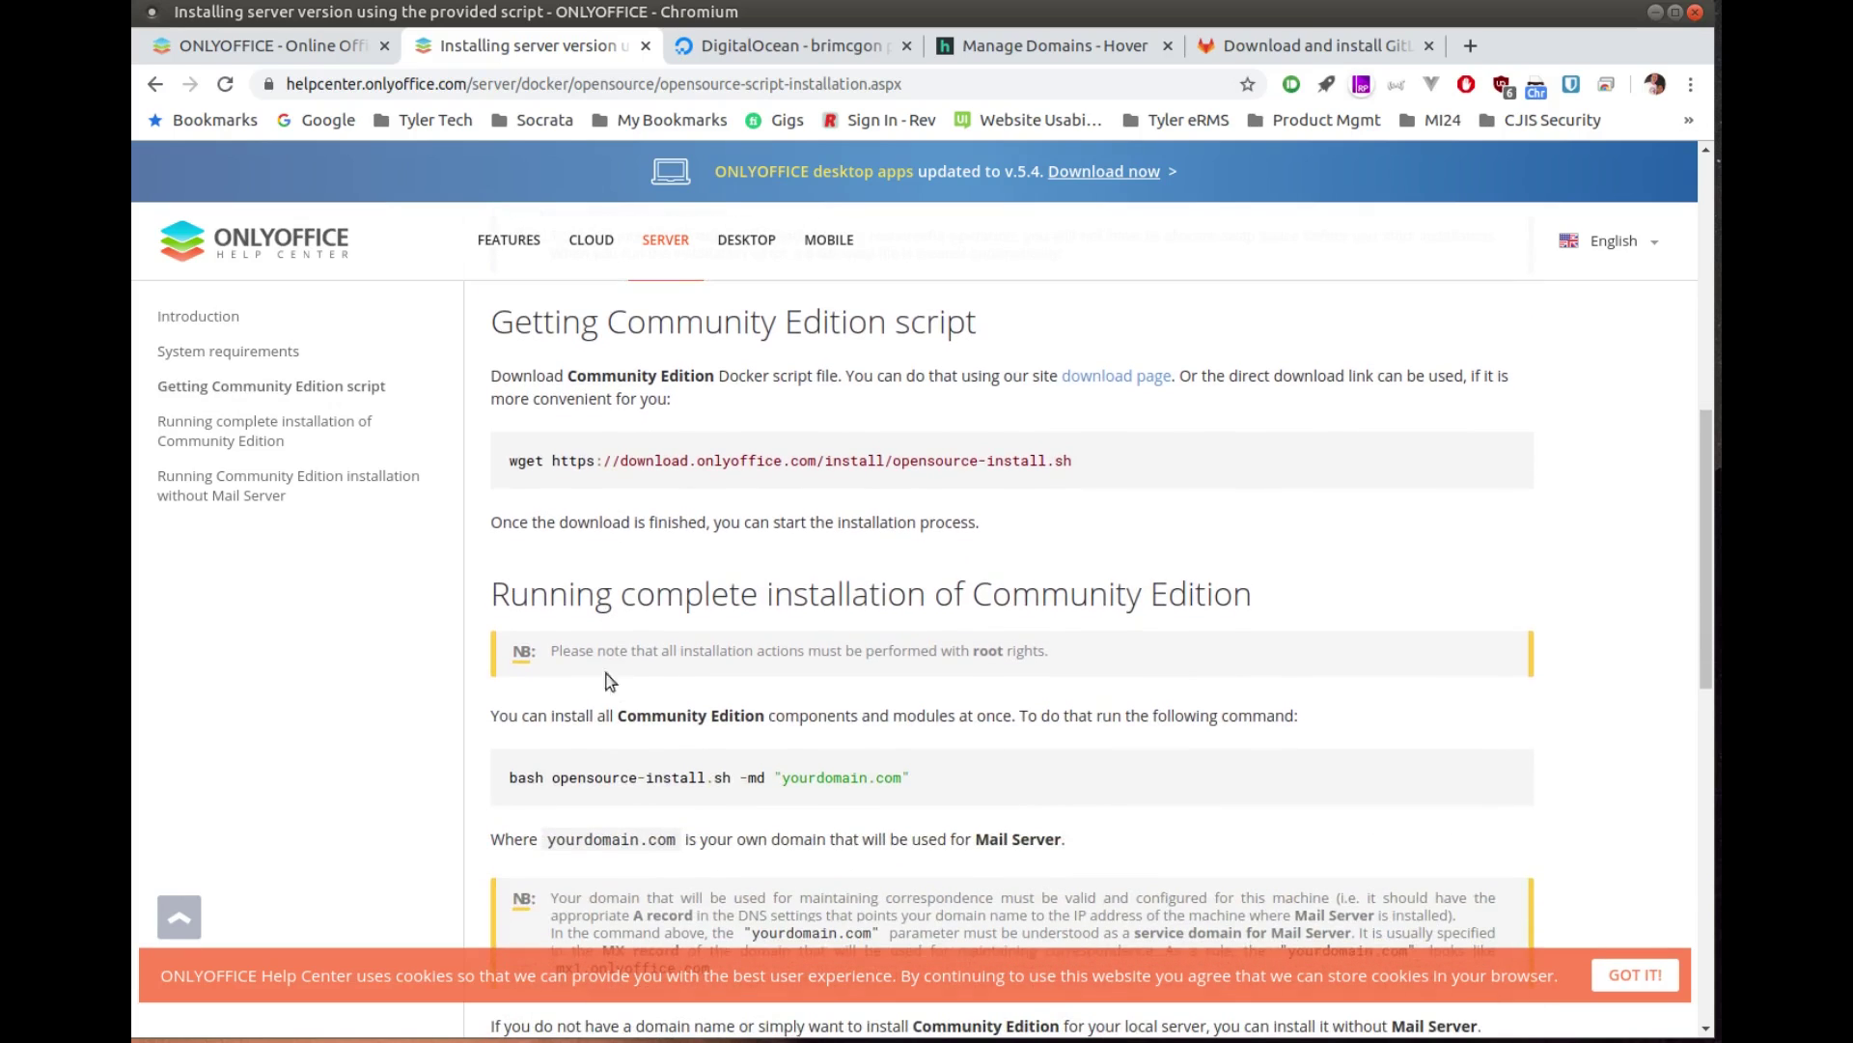
{"action": "scroll", "coordinate": [716, 687], "scroll_direction": "down", "scroll_amount": 1}
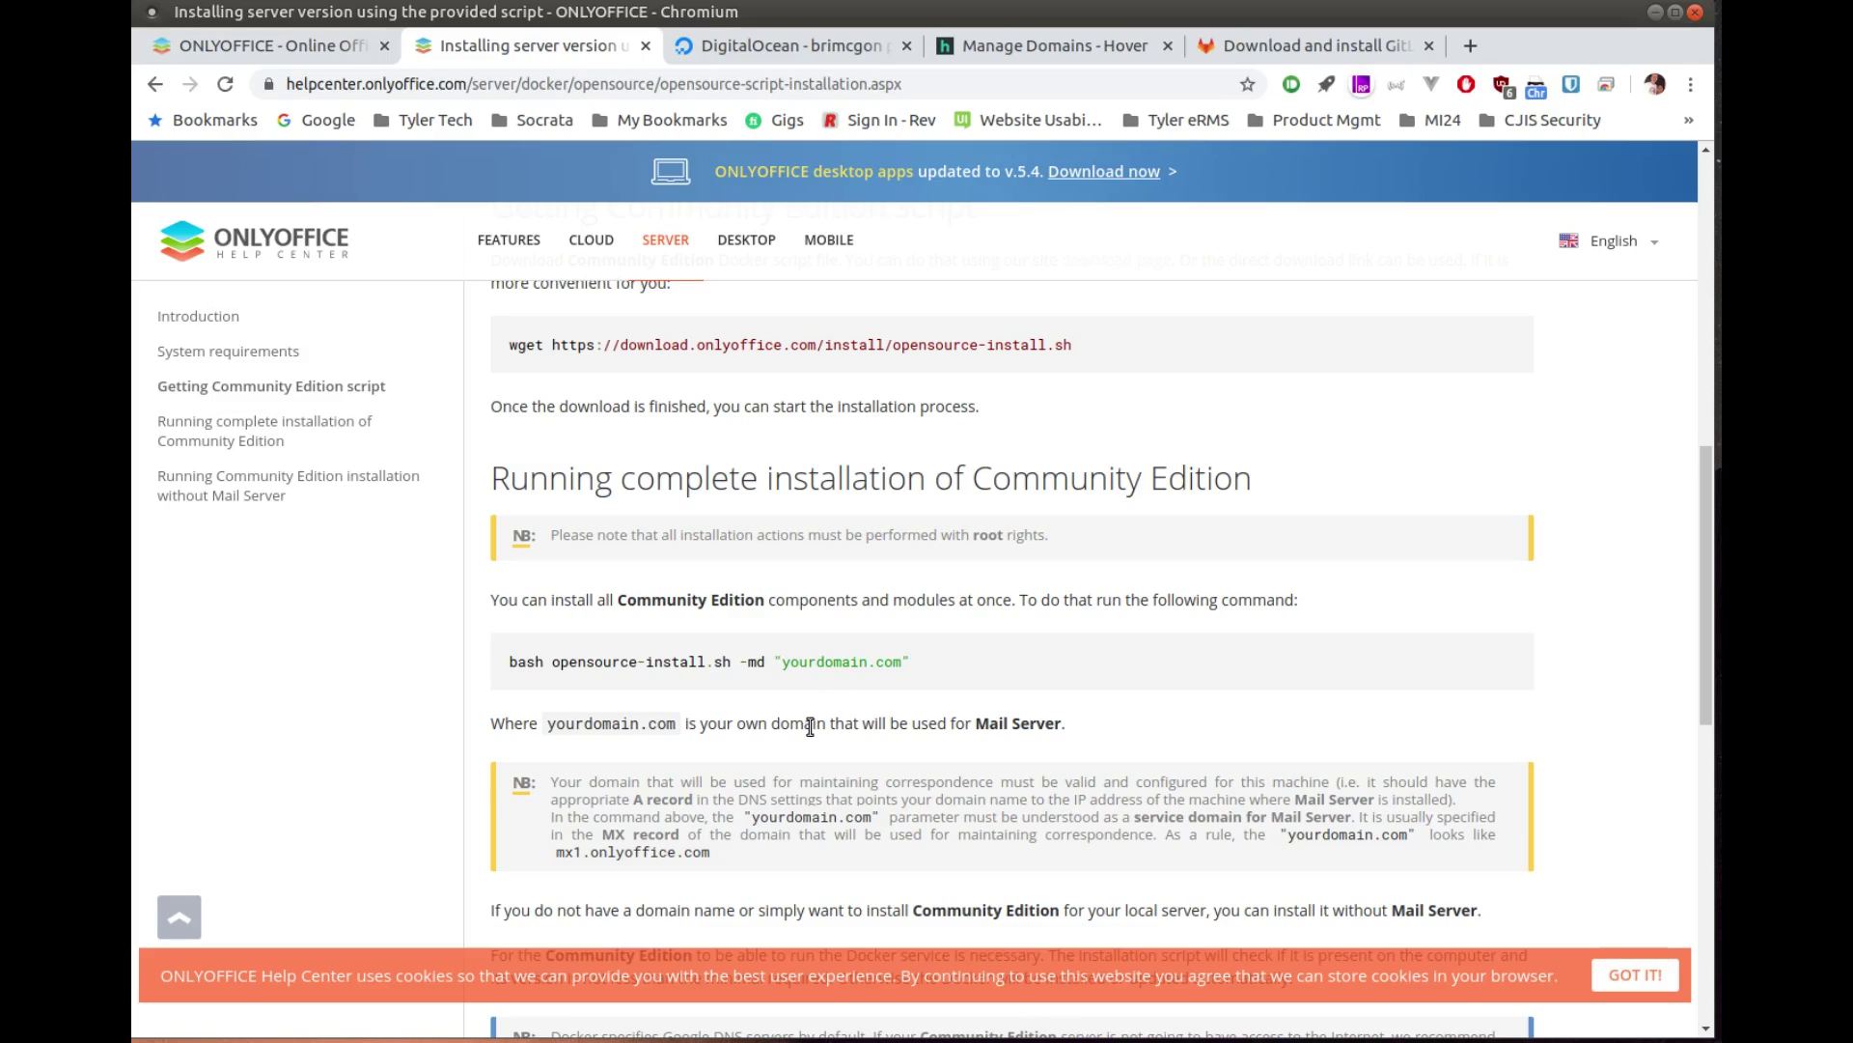
{"action": "scroll", "coordinate": [814, 726], "scroll_direction": "down", "scroll_amount": 3}
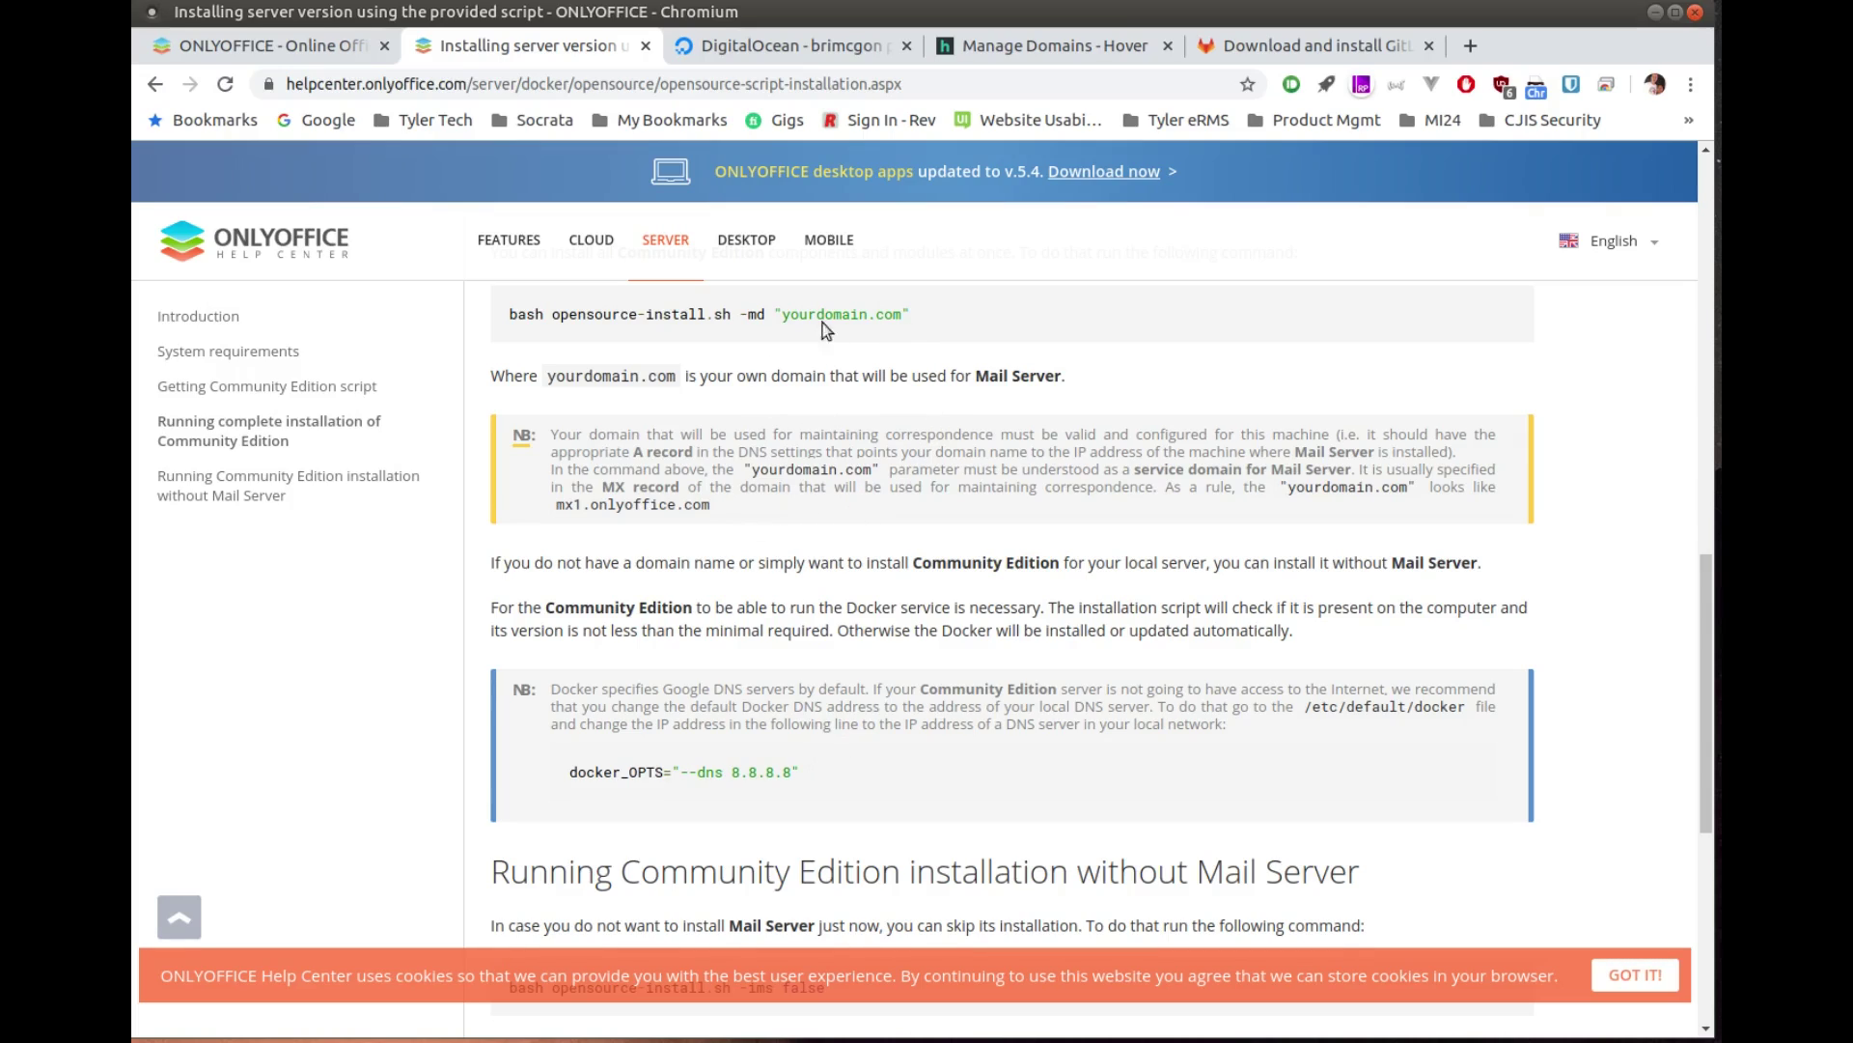
{"action": "scroll", "coordinate": [808, 591], "scroll_direction": "down", "scroll_amount": 1}
{"action": "scroll", "coordinate": [808, 590], "scroll_direction": "down", "scroll_amount": 3}
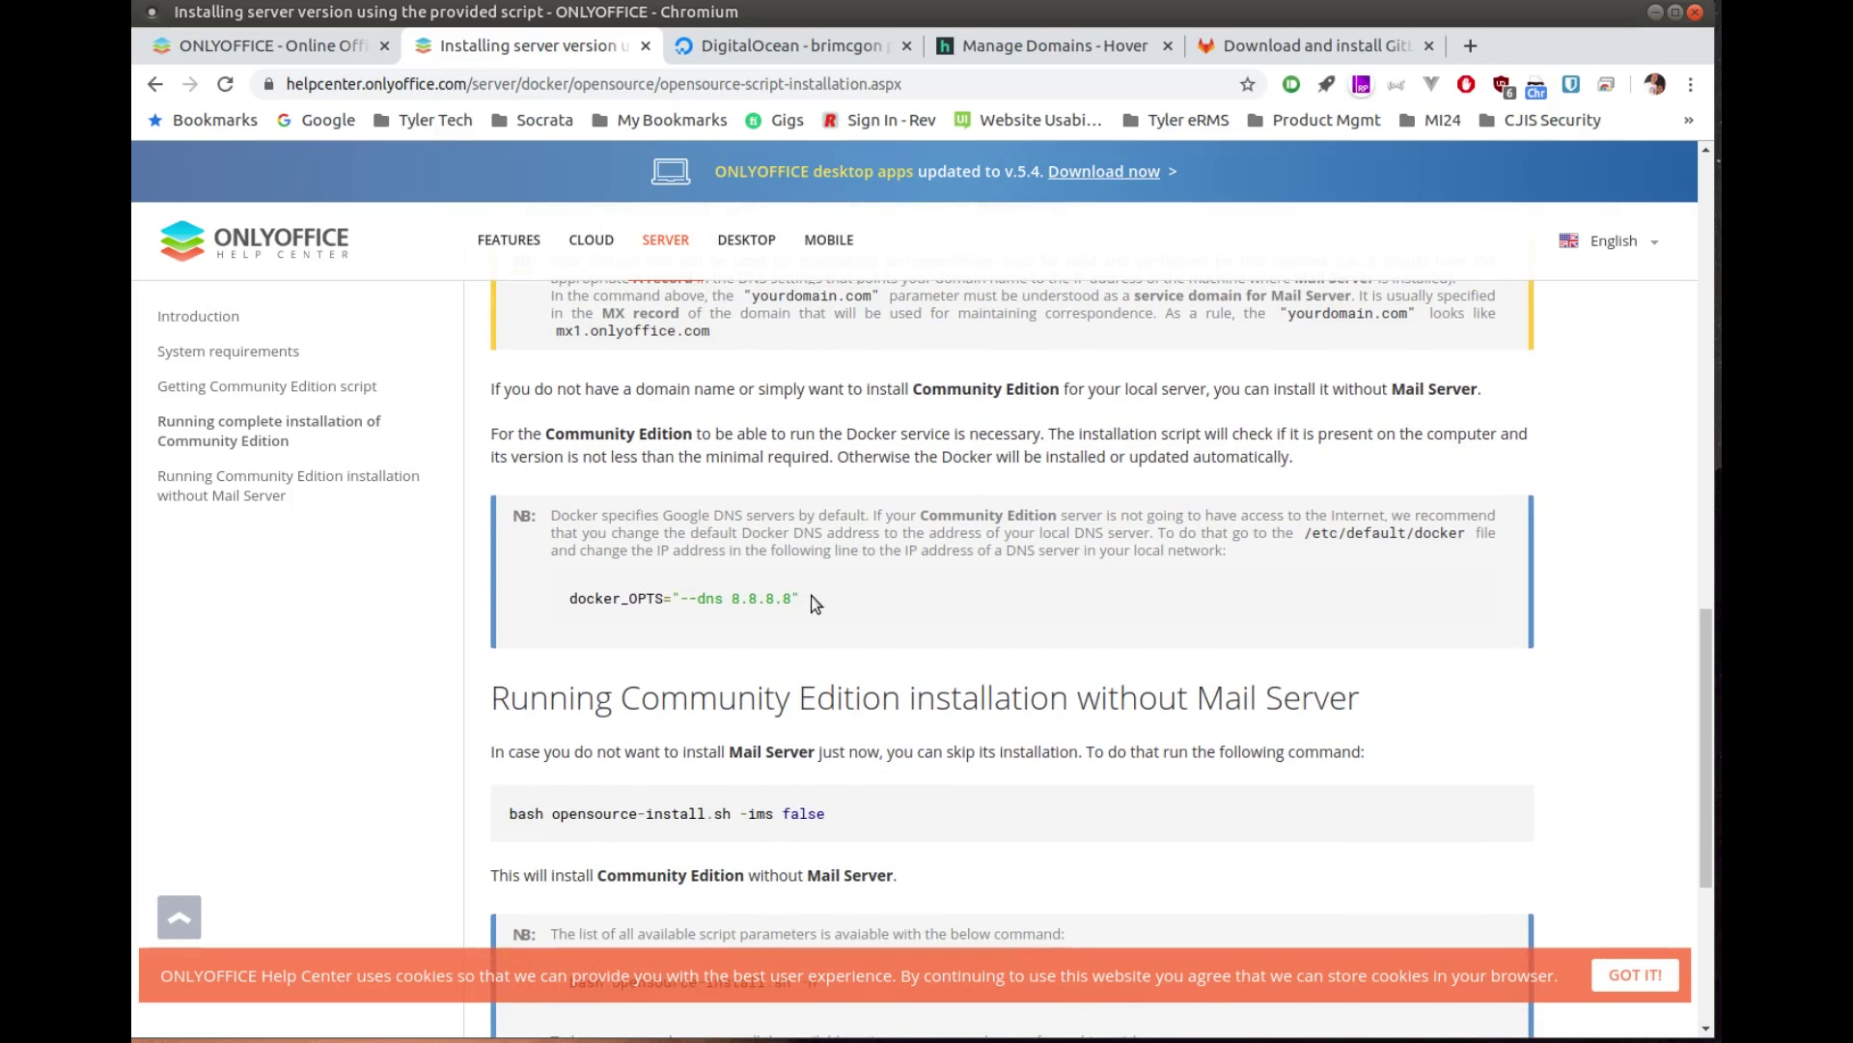
{"action": "scroll", "coordinate": [811, 603], "scroll_direction": "down", "scroll_amount": 8}
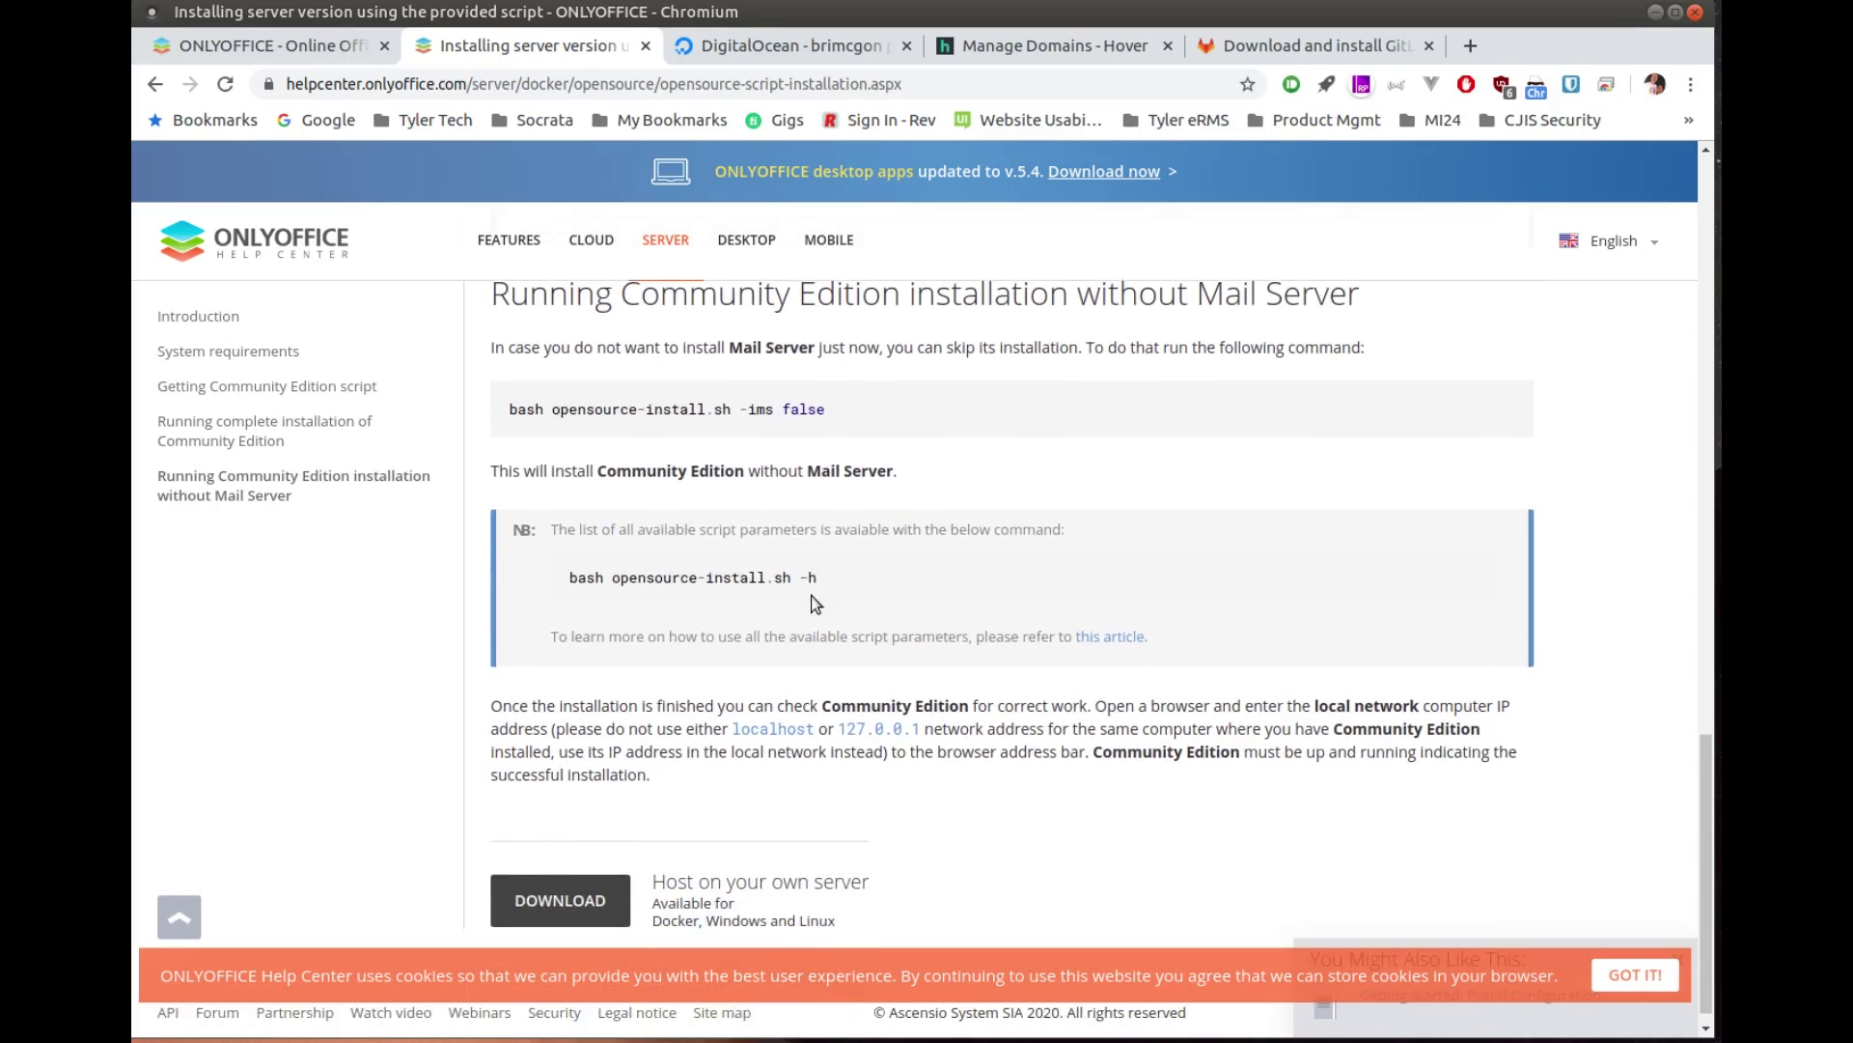
{"action": "scroll", "coordinate": [811, 603], "scroll_direction": "up", "scroll_amount": 15}
{"action": "scroll", "coordinate": [814, 604], "scroll_direction": "up", "scroll_amount": 1}
{"action": "scroll", "coordinate": [881, 599], "scroll_direction": "up", "scroll_amount": 7}
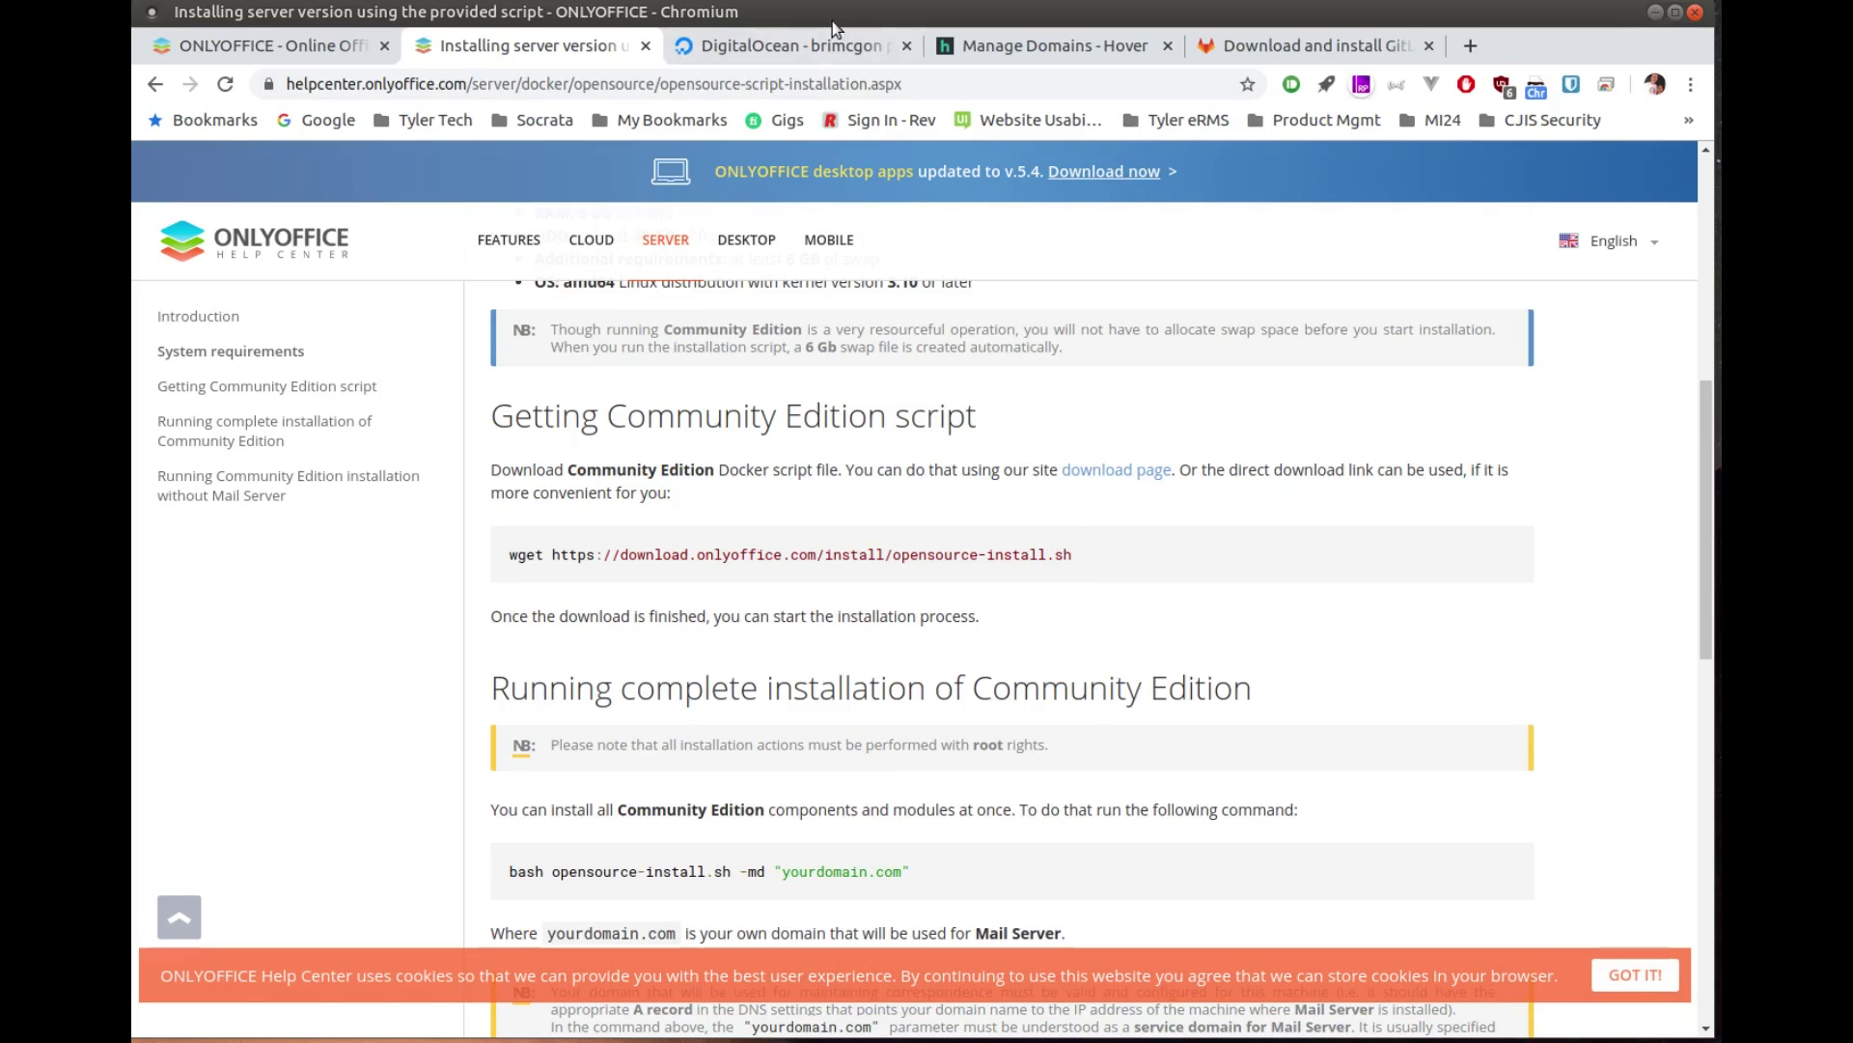
Step: Start a new droplet from the Docker 5:19.03.1~3 on 18.04 marketplace image, viewing the standard plans
{"action": "left_click", "coordinate": [791, 53]}
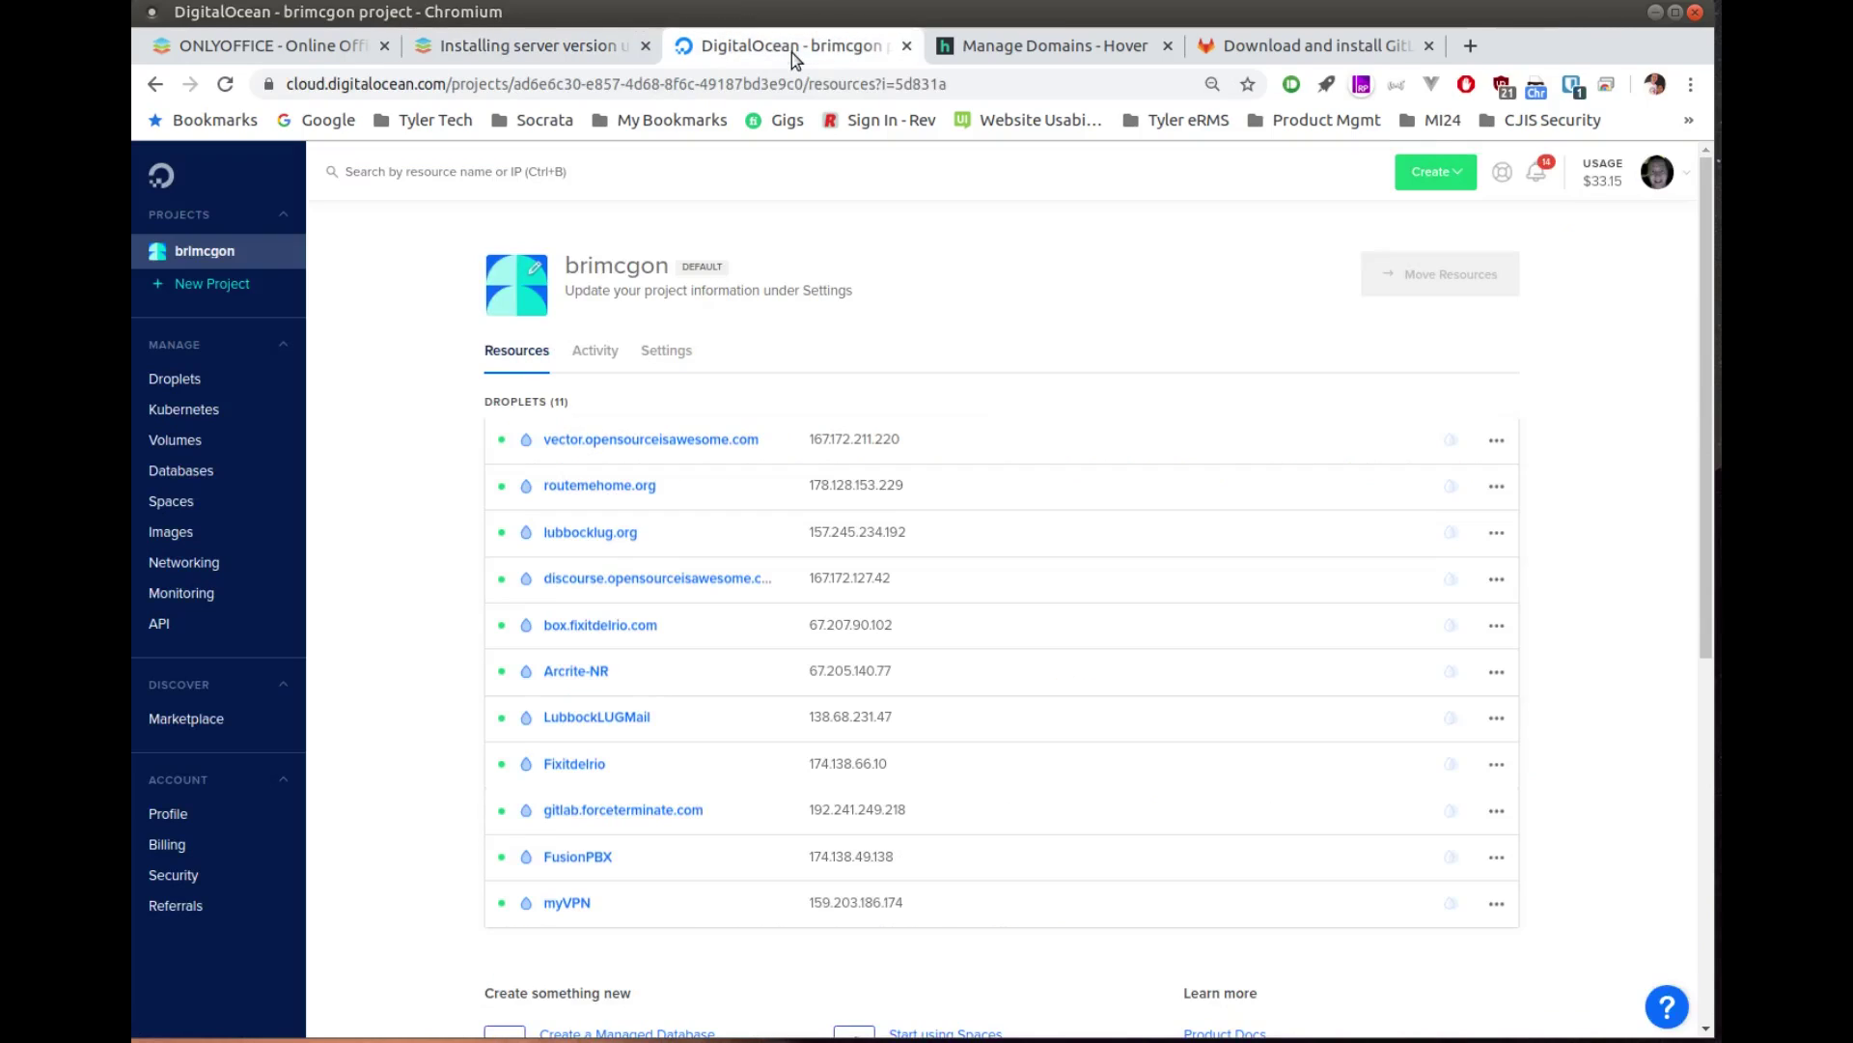
{"action": "left_click", "coordinate": [1433, 182]}
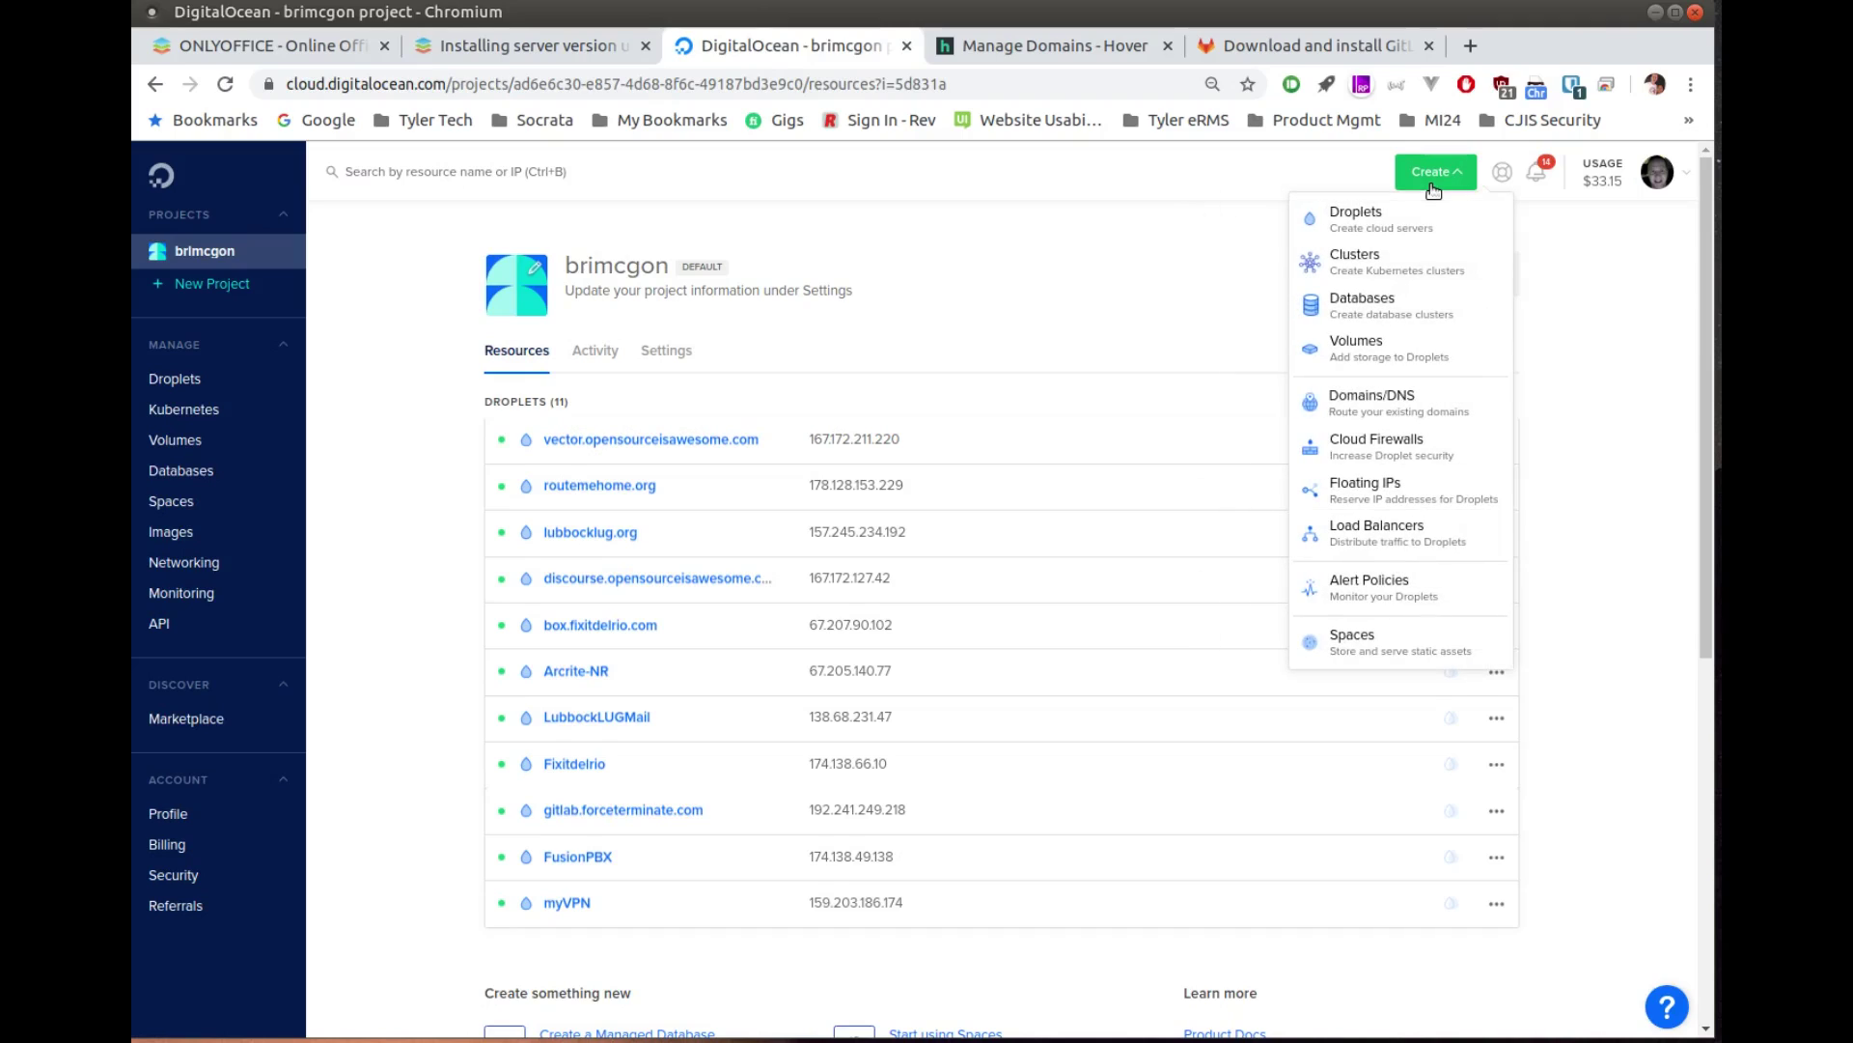
{"action": "left_click", "coordinate": [1332, 220]}
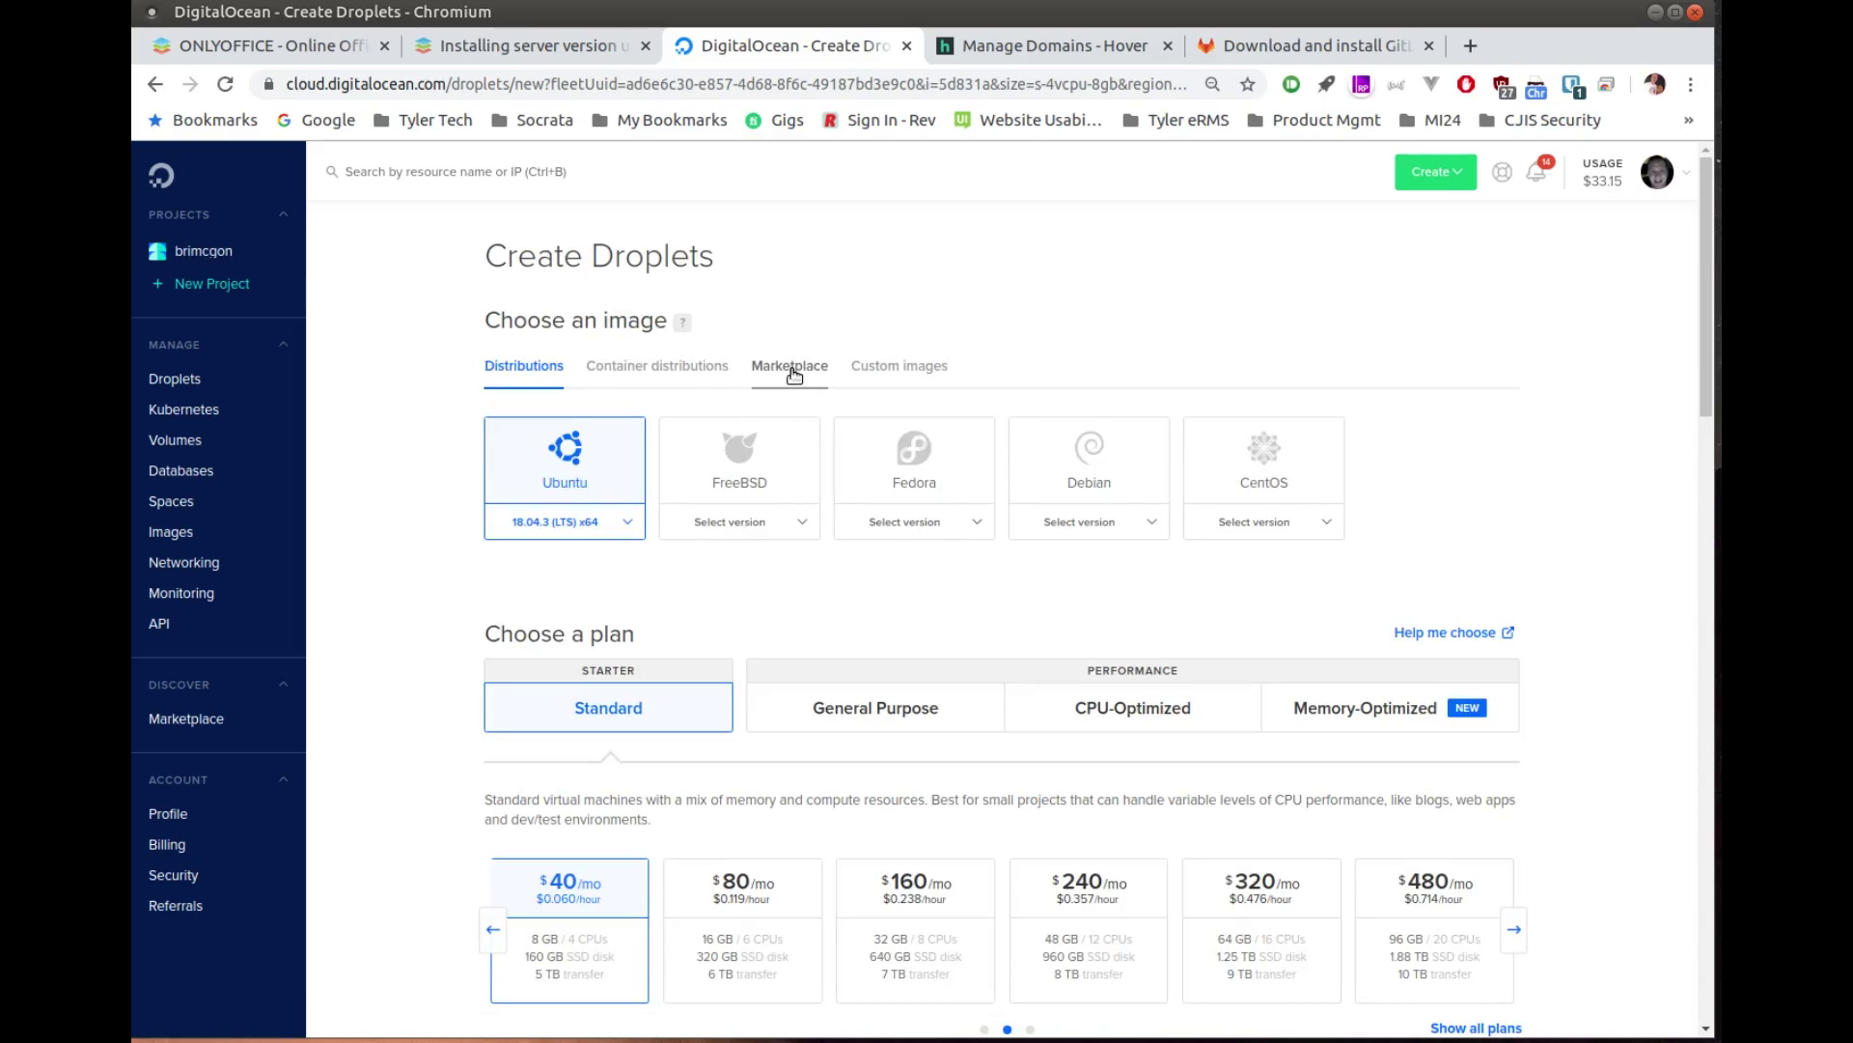
{"action": "left_click", "coordinate": [793, 372]}
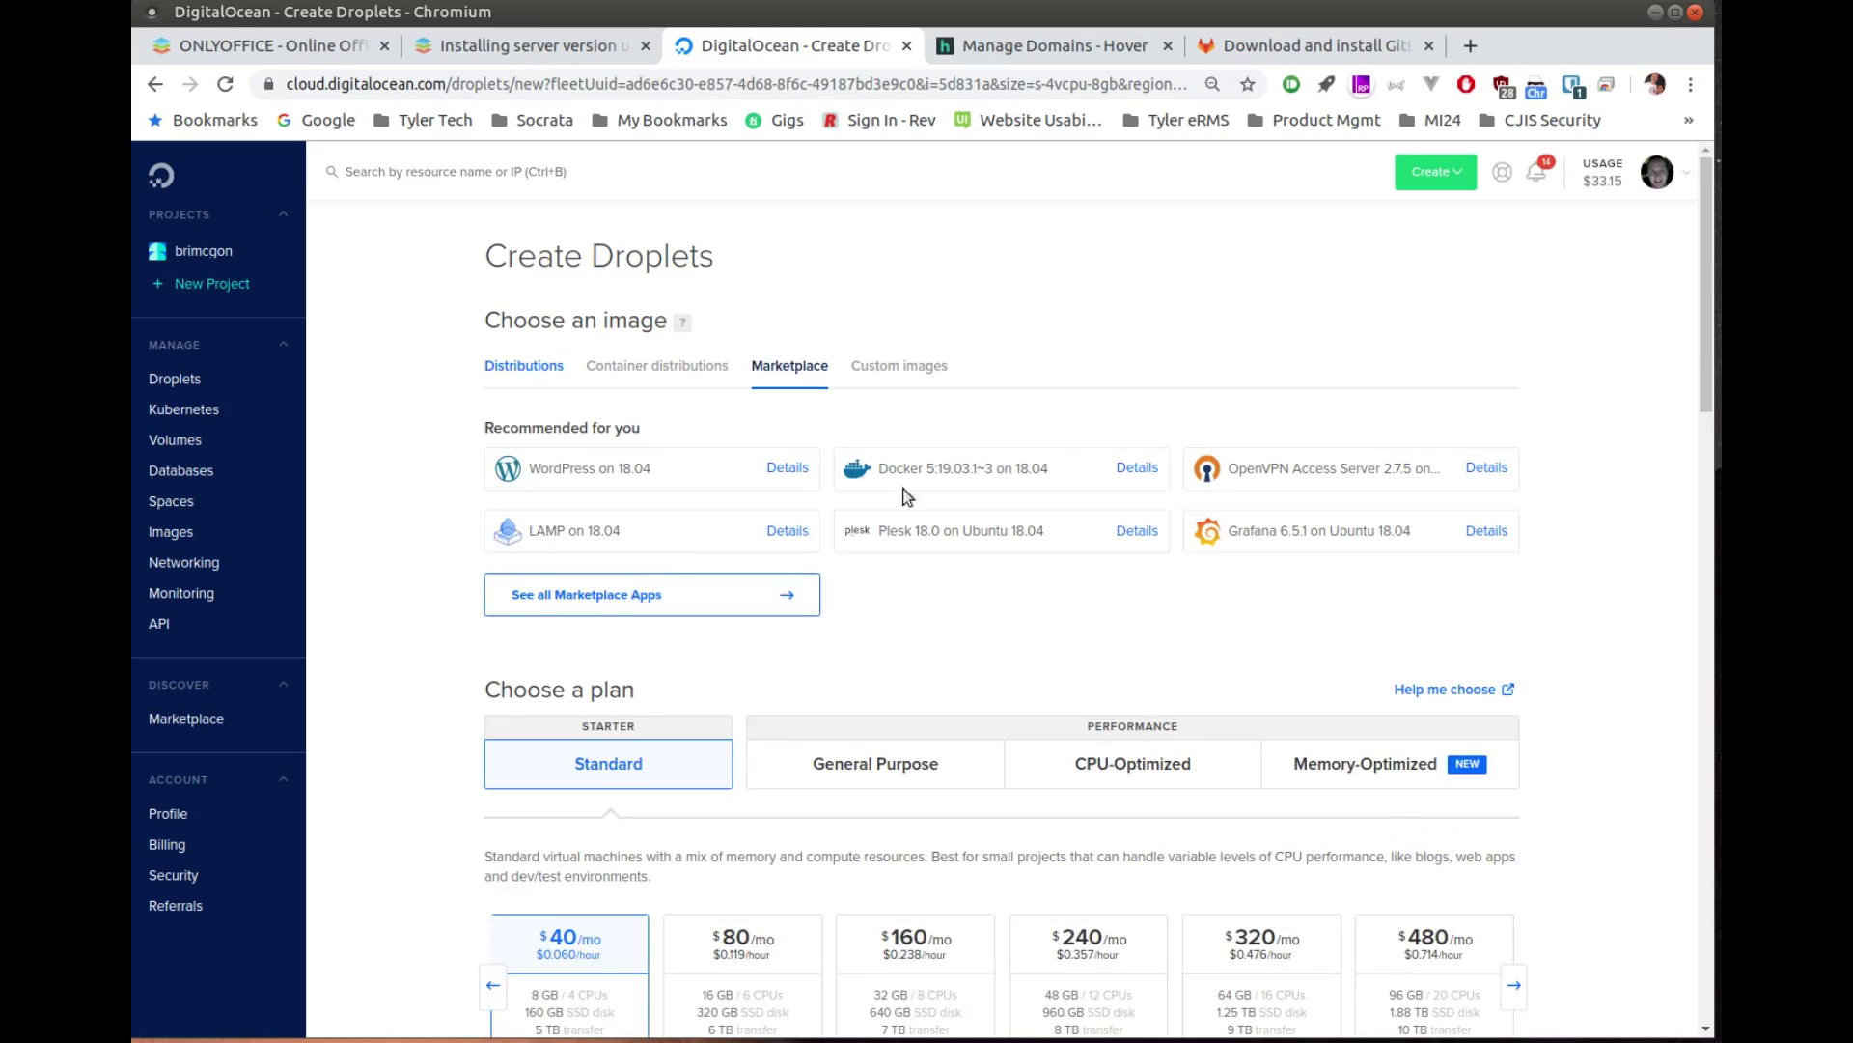
{"action": "left_click", "coordinate": [975, 475]}
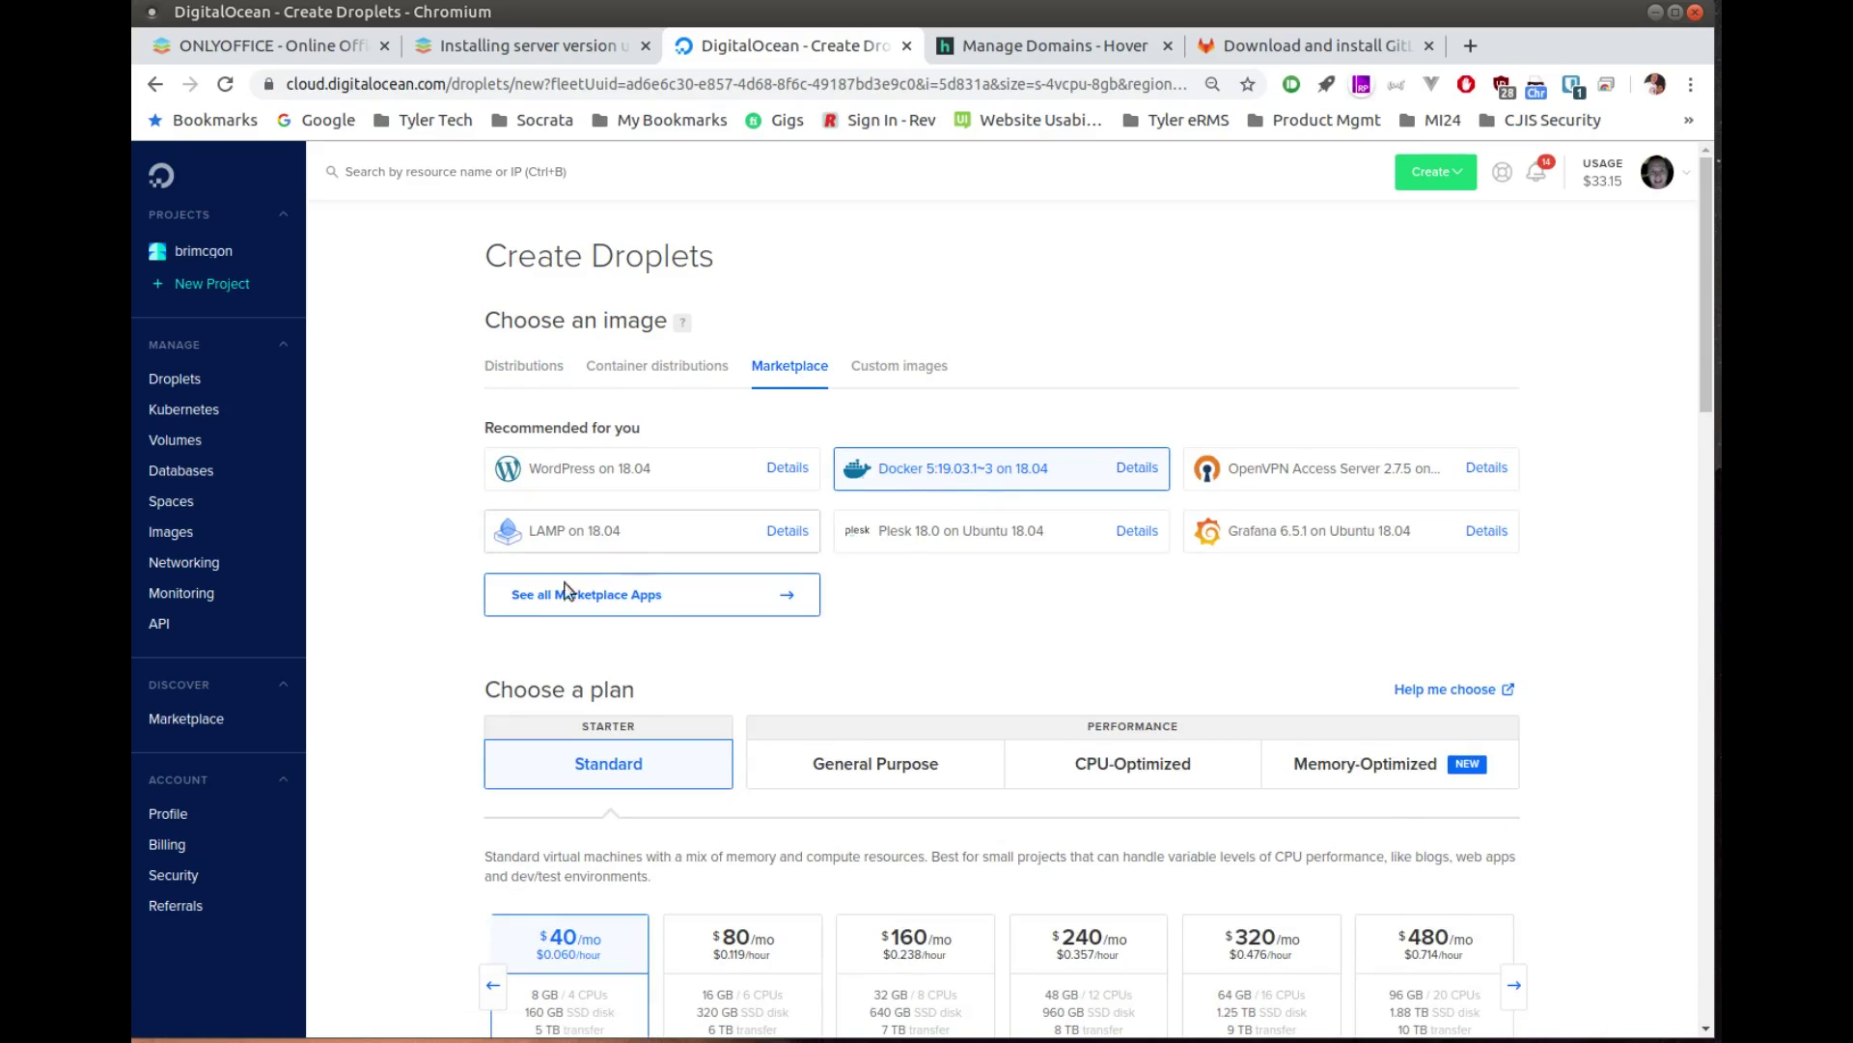
{"action": "scroll", "coordinate": [442, 649], "scroll_direction": "down", "scroll_amount": 5}
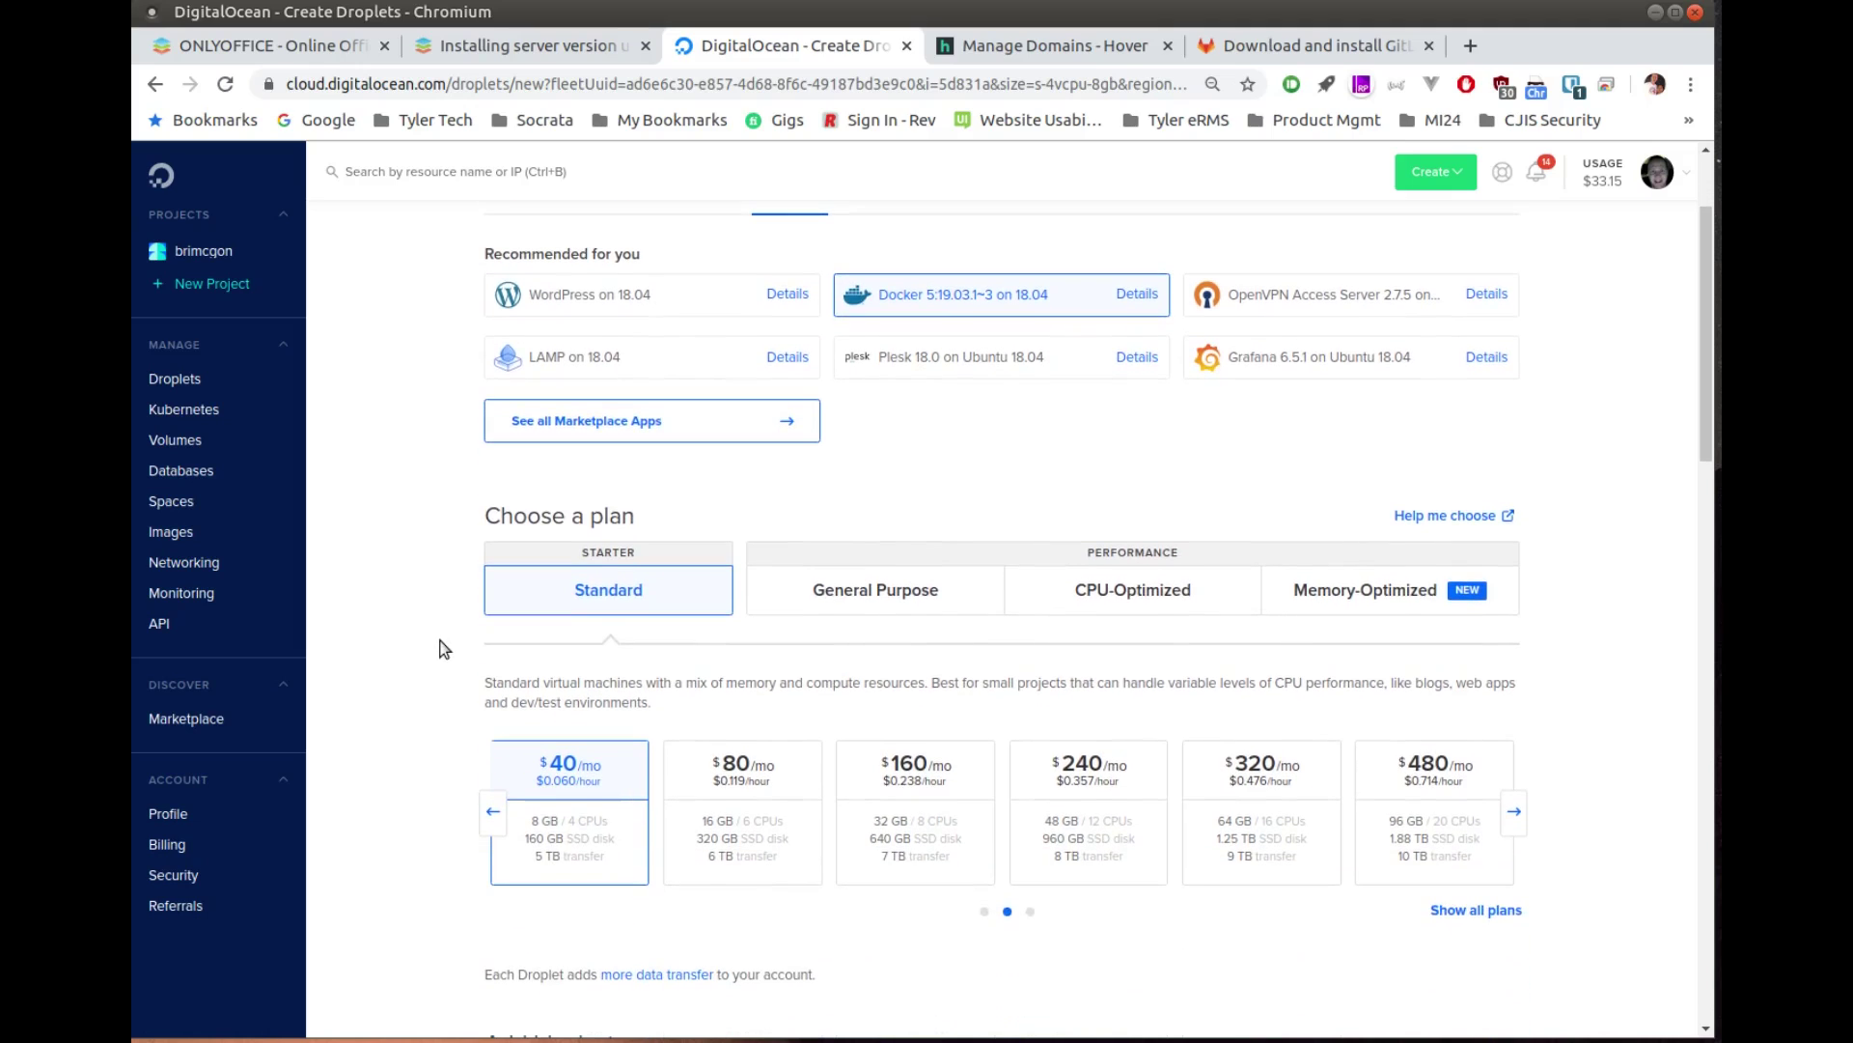
{"action": "left_click", "coordinate": [492, 591]}
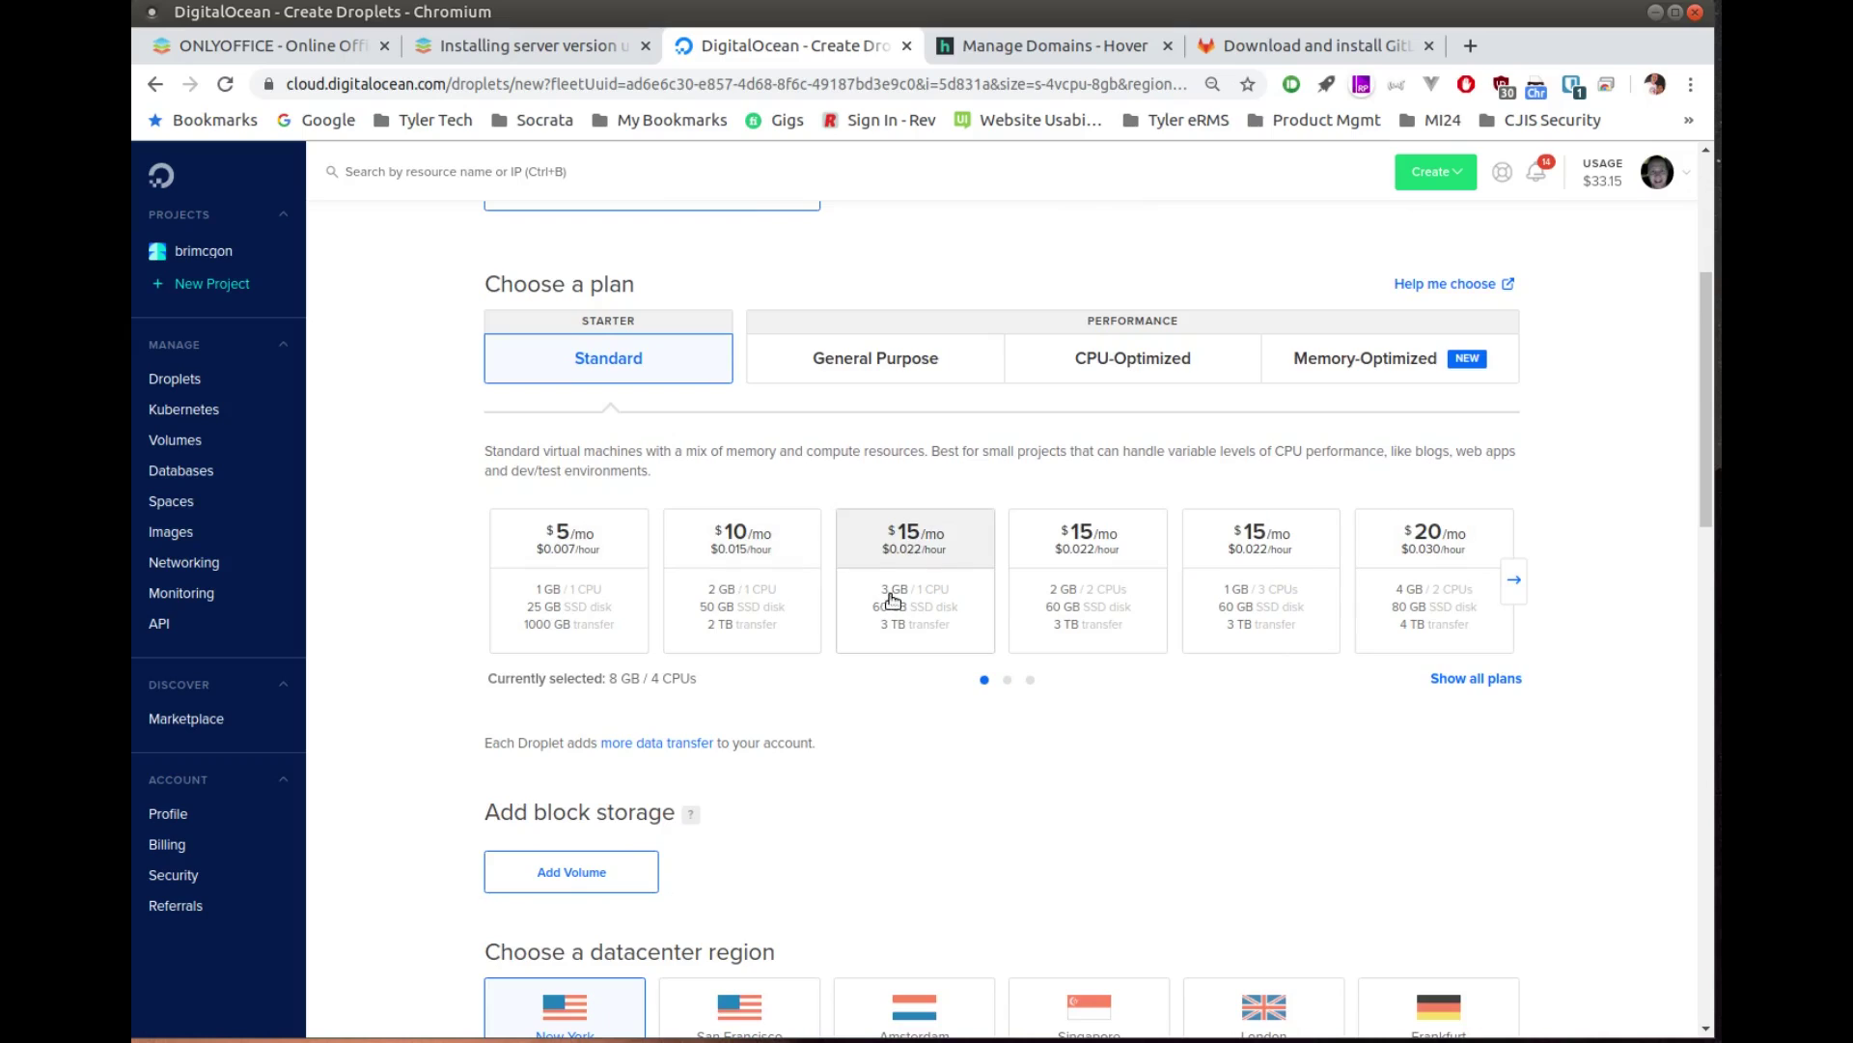
Step: Choose the $15/mo 3 GB plan and add the Acer-Ubuntu-Laptop and iMac27 Mate SSH keys
{"action": "left_click", "coordinate": [940, 612]}
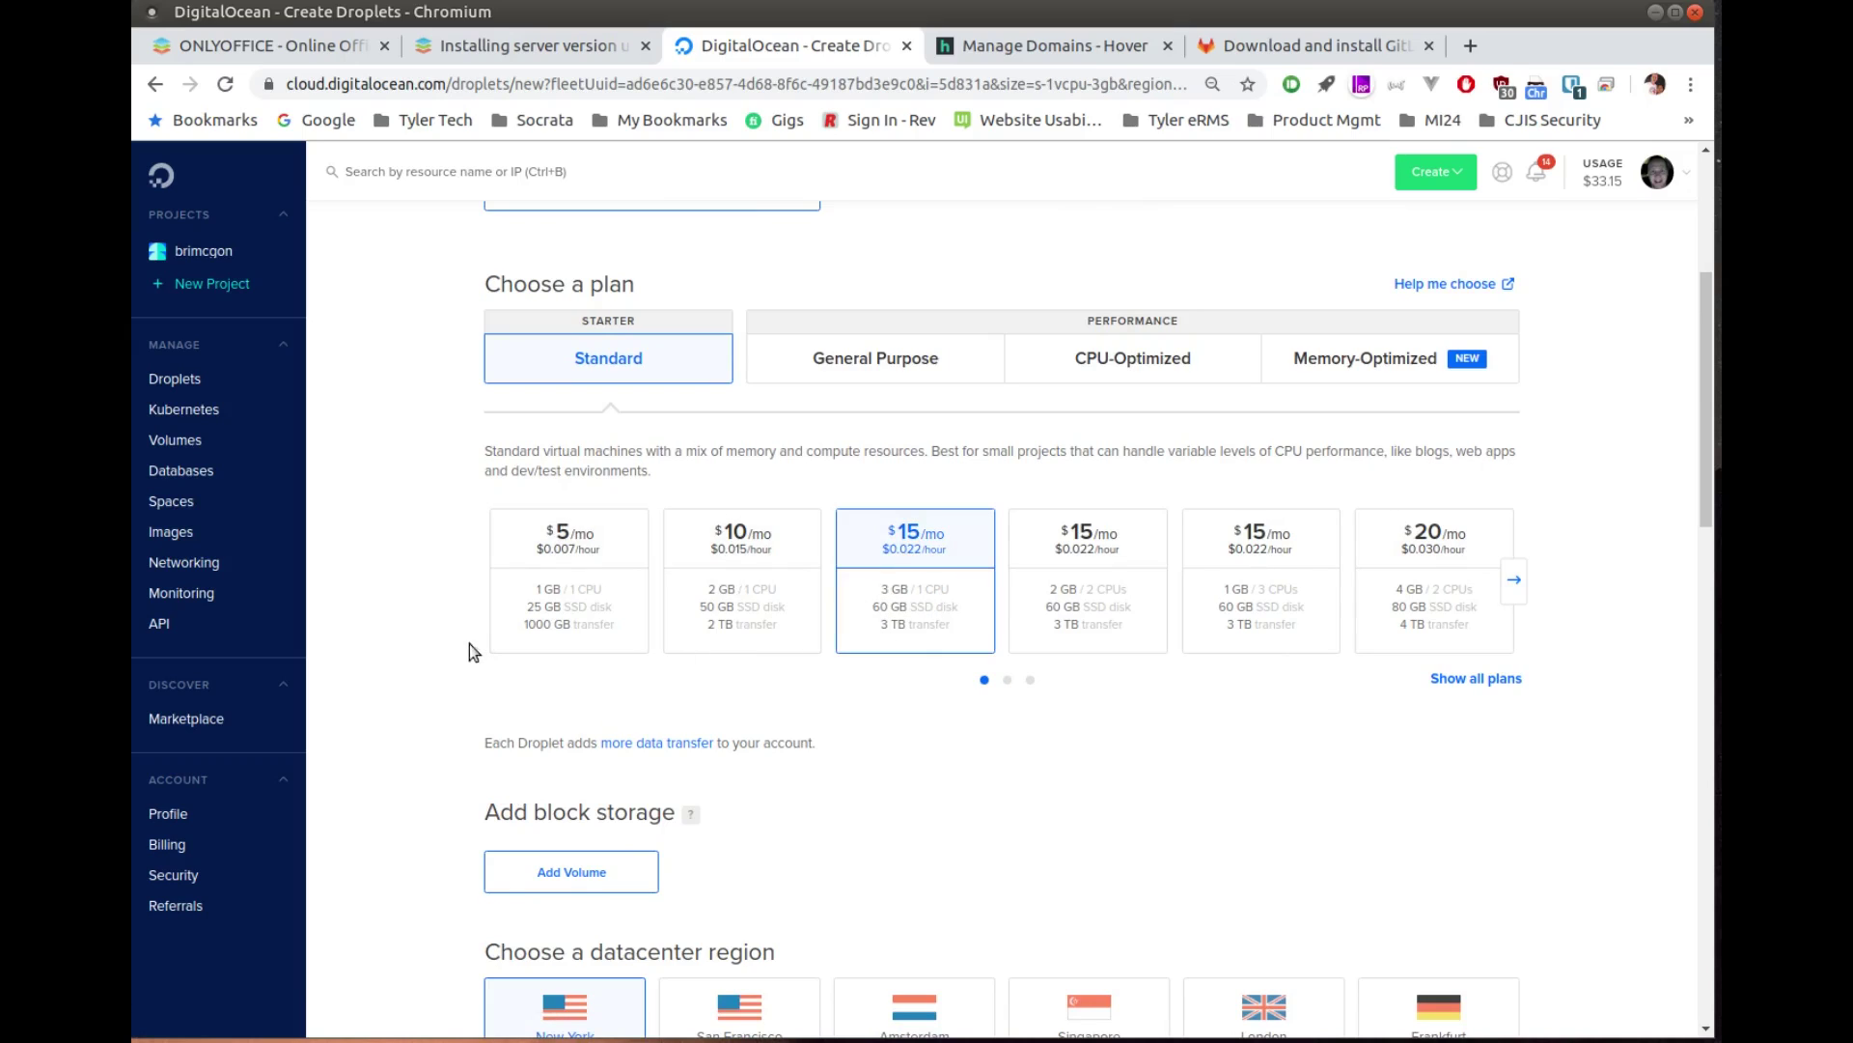
{"action": "scroll", "coordinate": [431, 635], "scroll_direction": "down", "scroll_amount": 5}
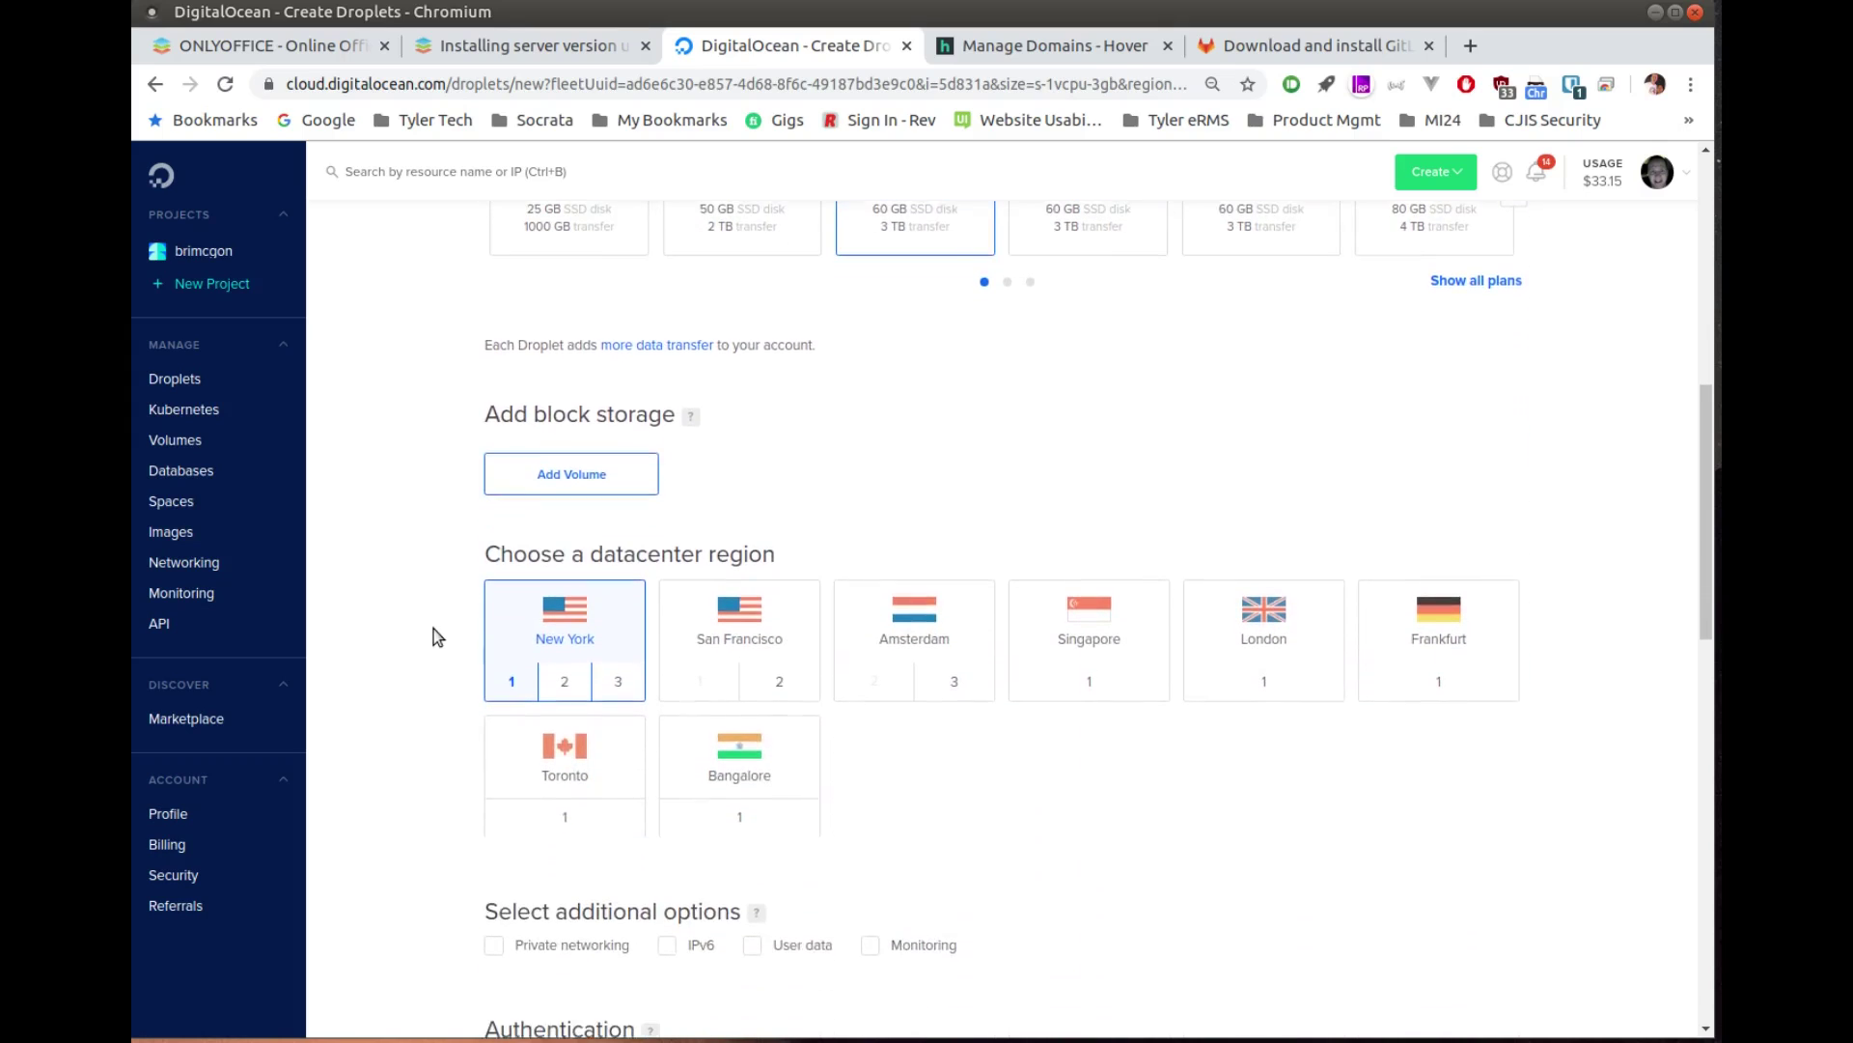
{"action": "scroll", "coordinate": [436, 662], "scroll_direction": "down", "scroll_amount": 4}
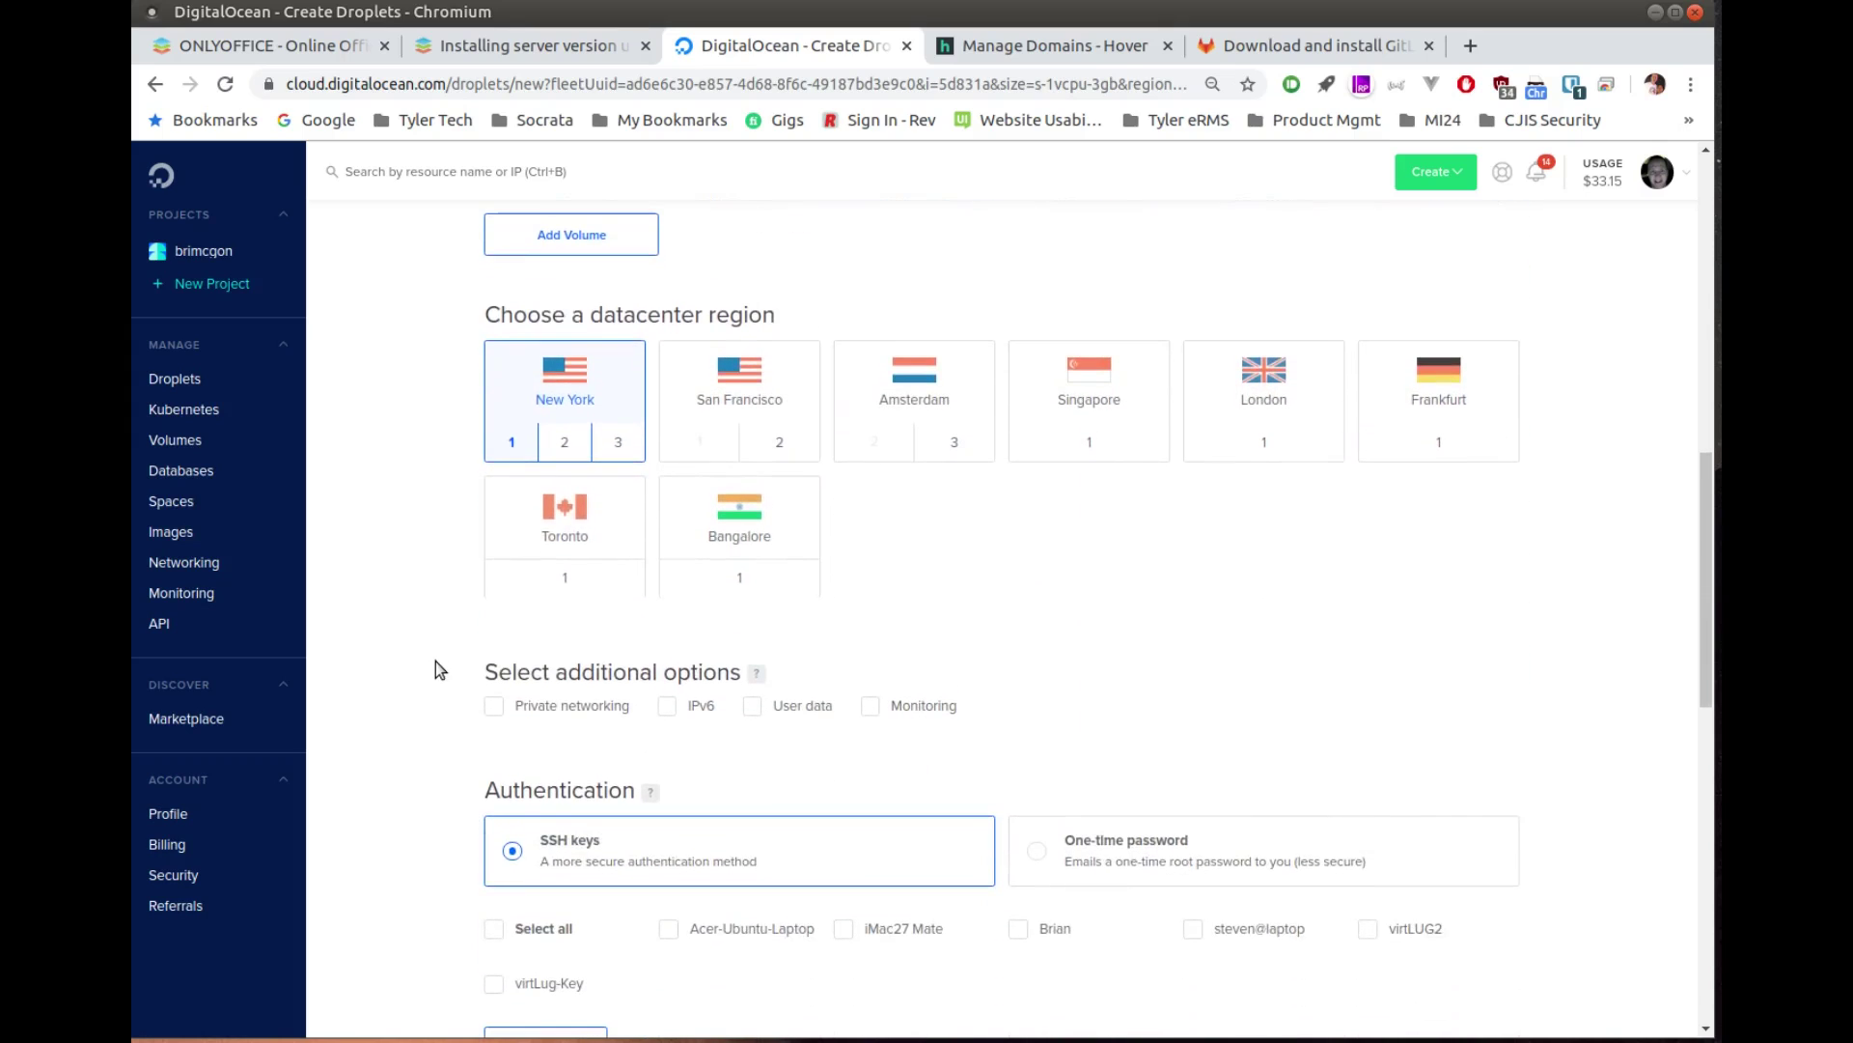
{"action": "scroll", "coordinate": [436, 662], "scroll_direction": "down", "scroll_amount": 1}
{"action": "left_click", "coordinate": [670, 755]}
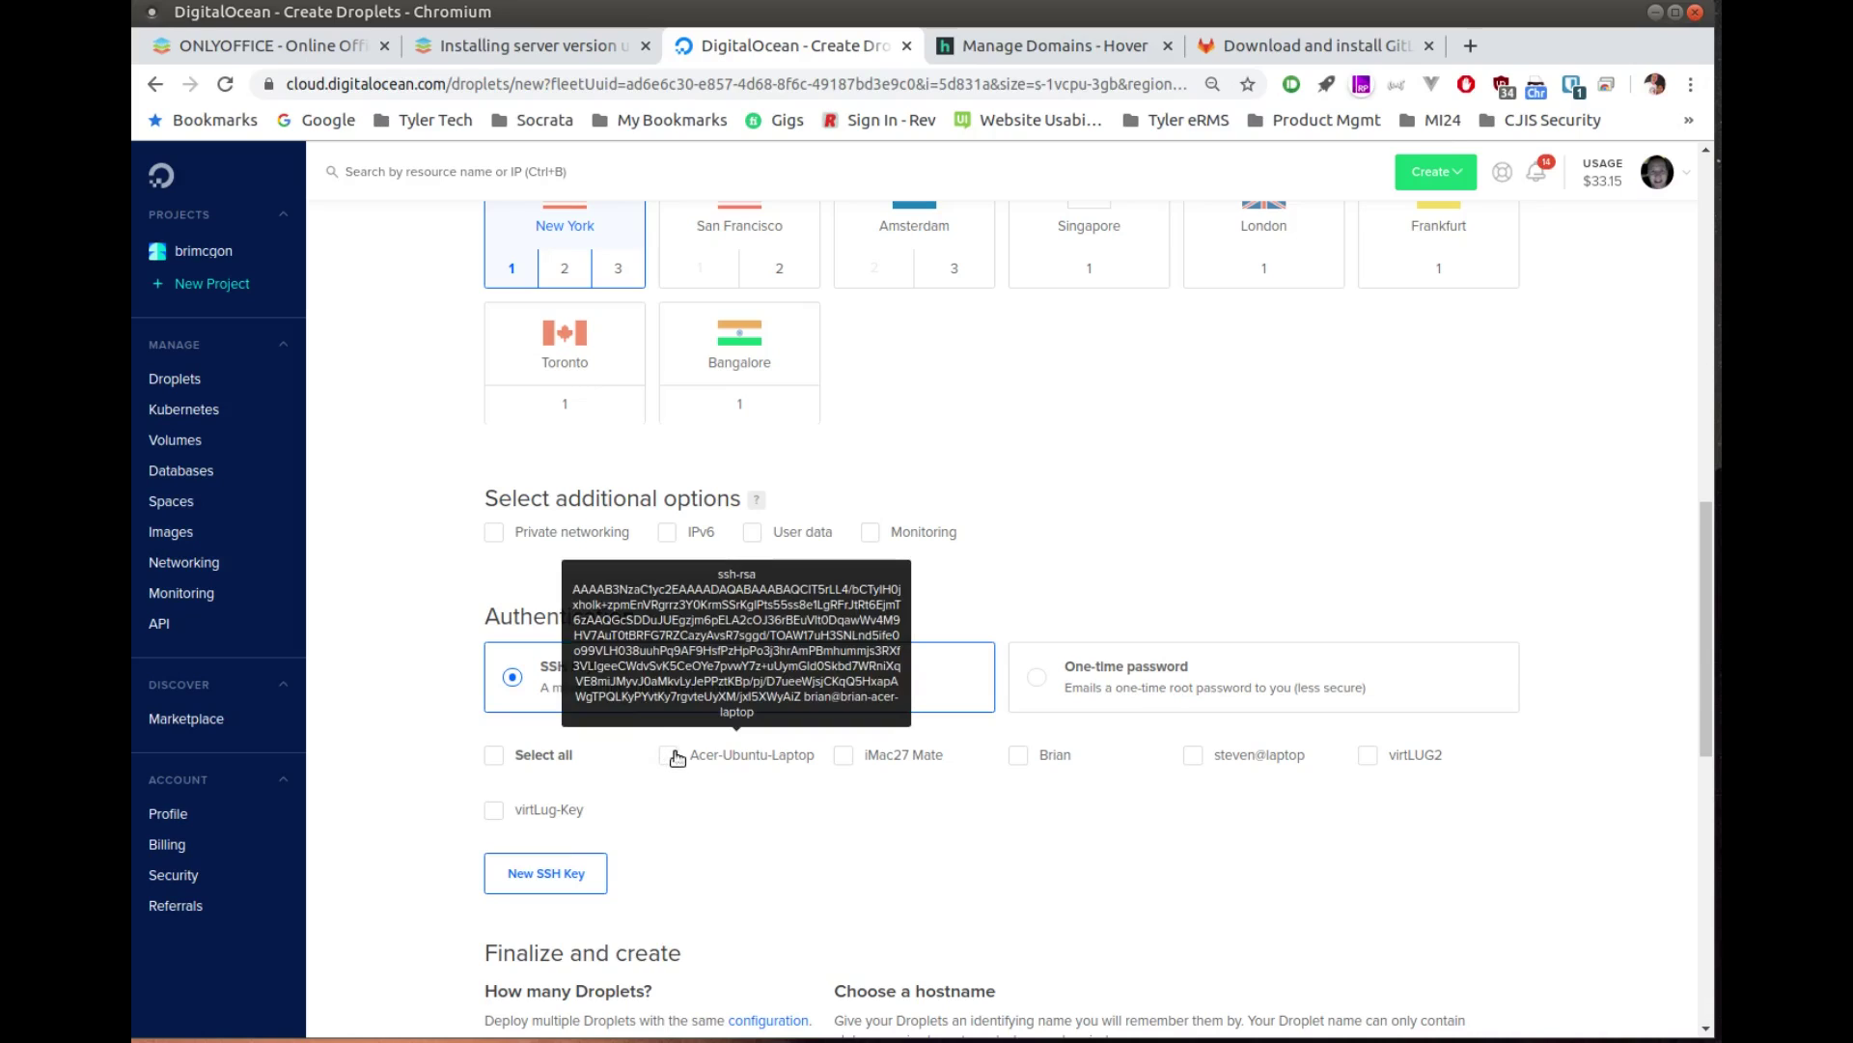
{"action": "left_click", "coordinate": [847, 762]}
{"action": "scroll", "coordinate": [415, 738], "scroll_direction": "down", "scroll_amount": 4}
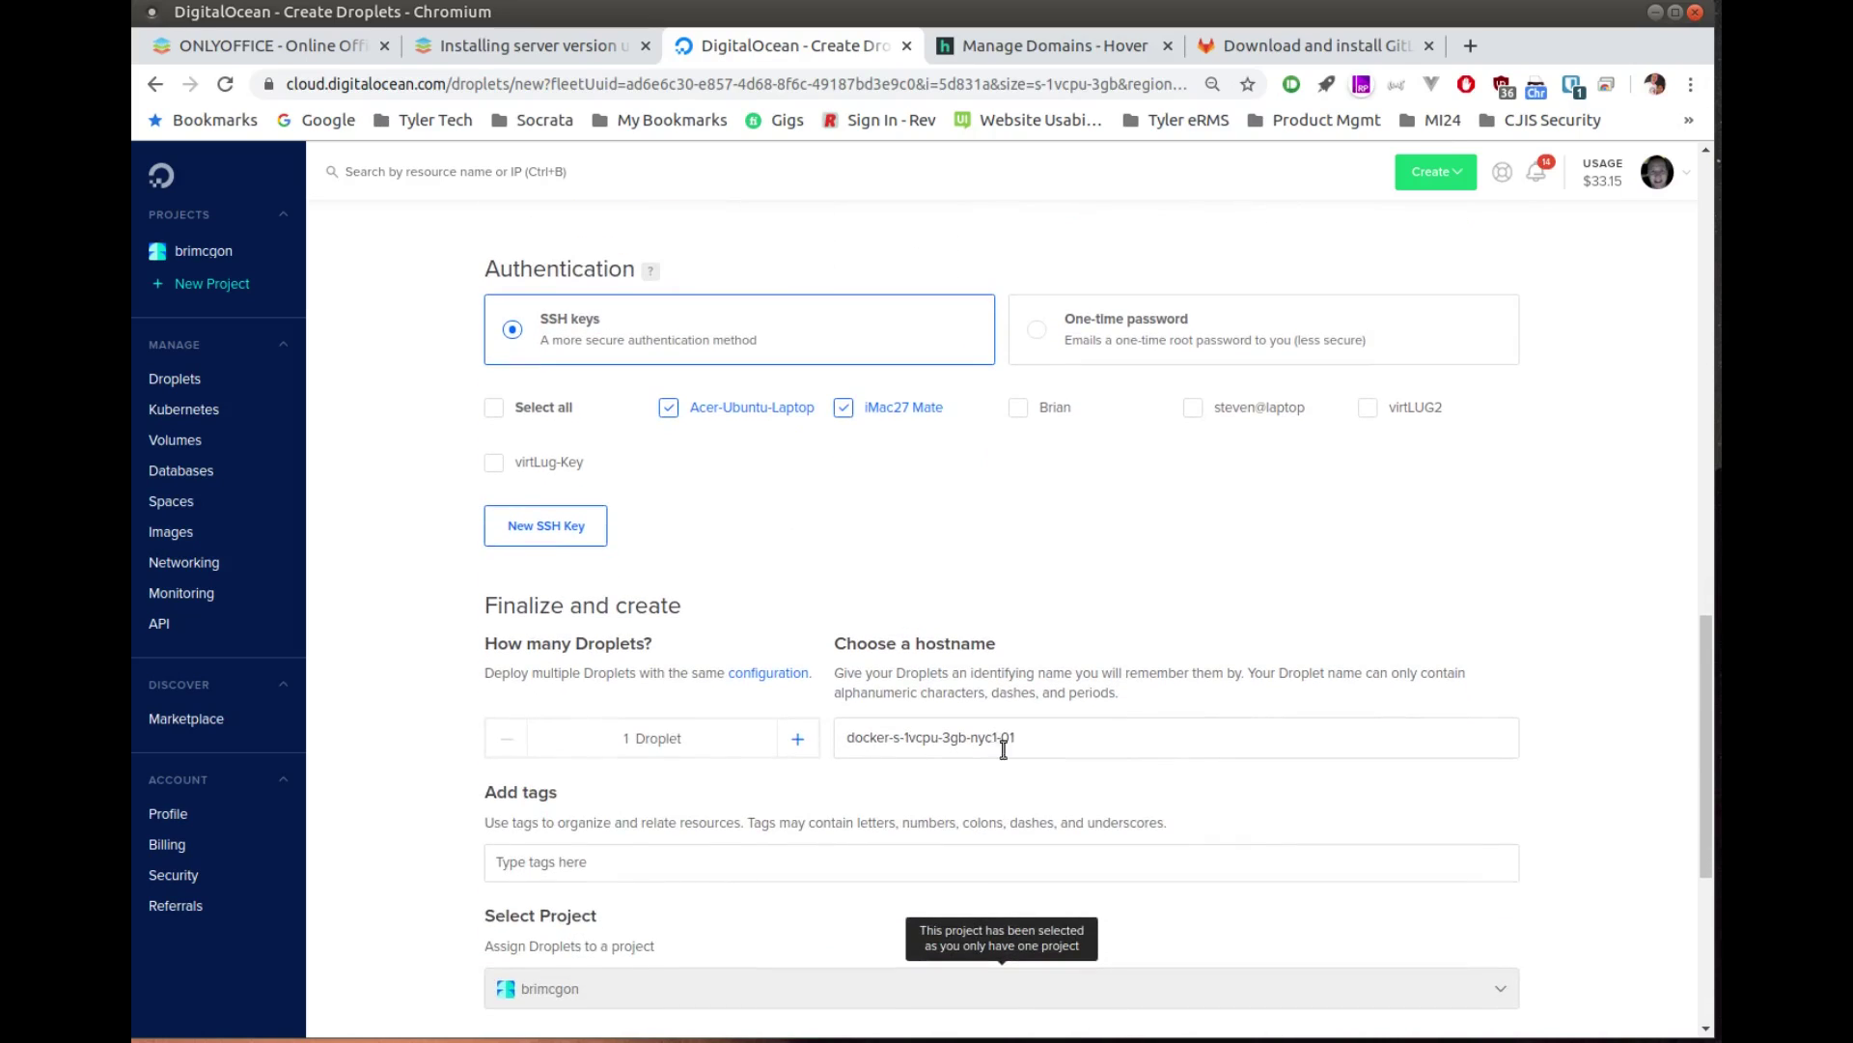
Step: Set the hostname to onlyoffice.opensourceisawesome.com and create the droplet
{"action": "left_click_drag", "start_coordinate": [1027, 740], "coordinate": [808, 749]}
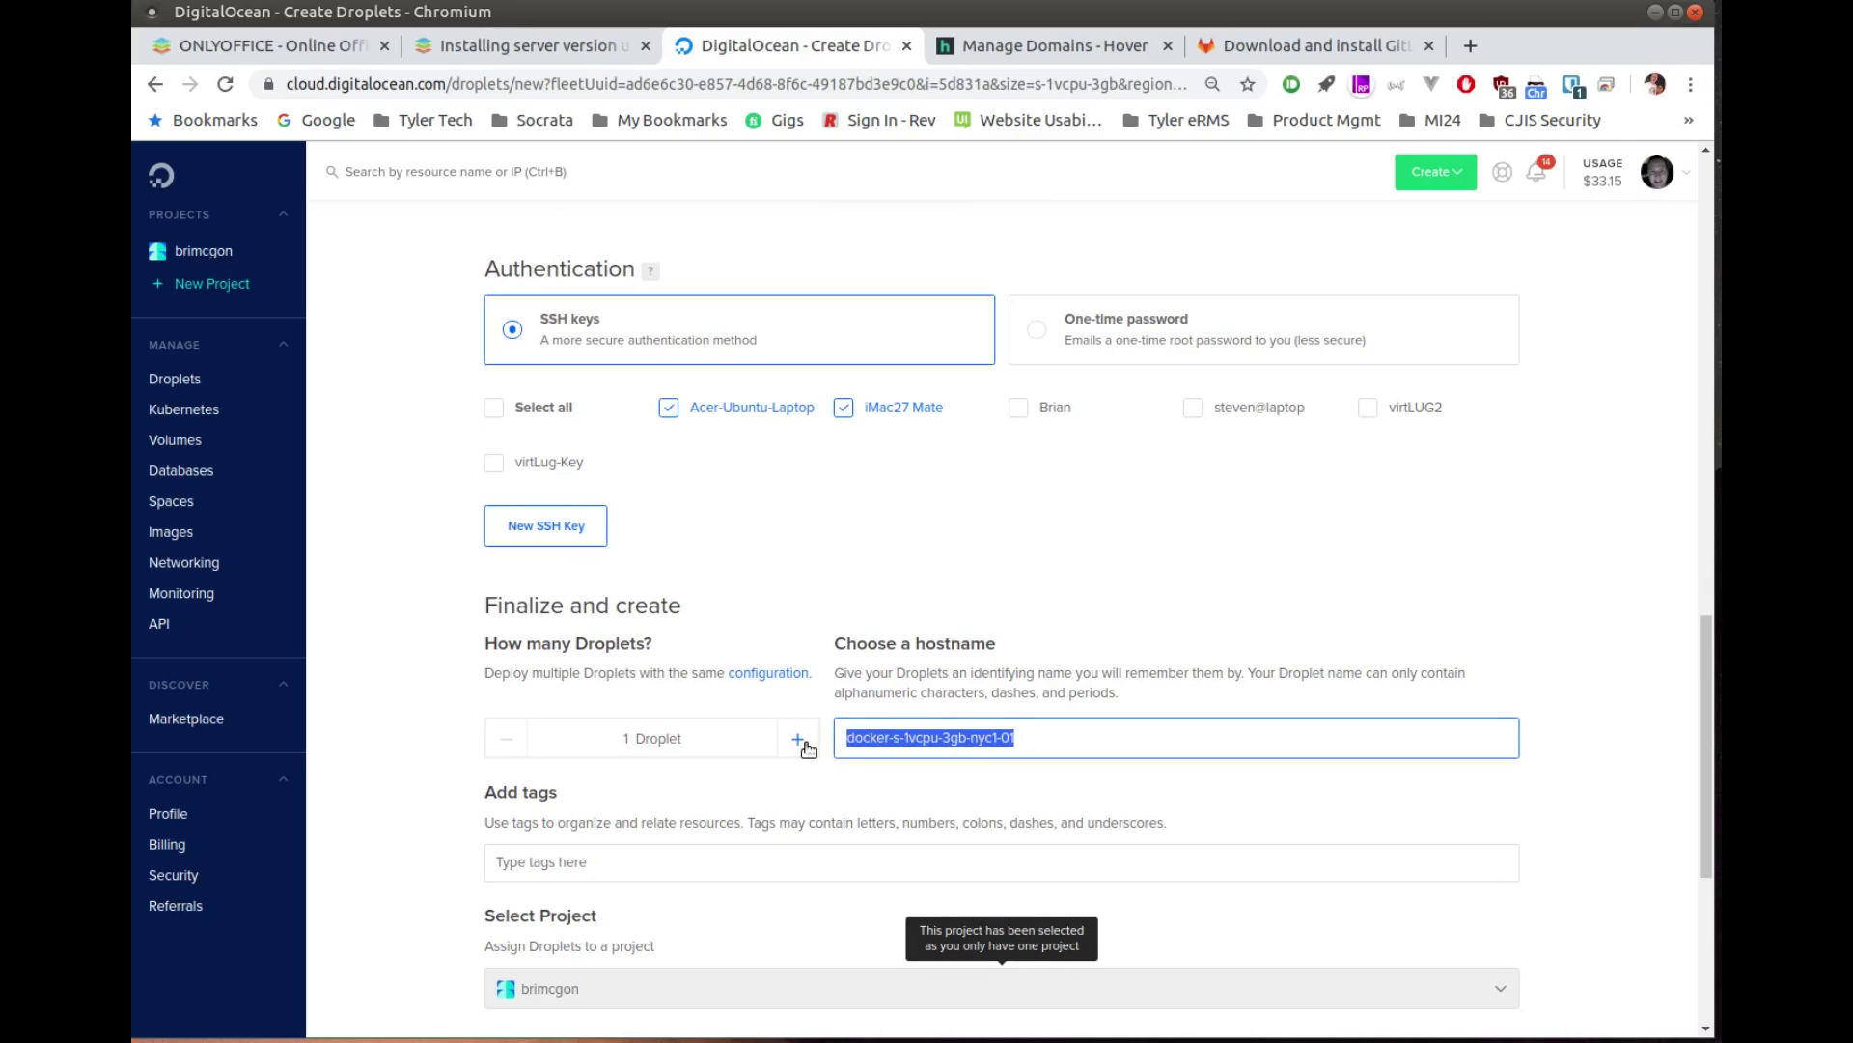
{"action": "type", "text": "onlyoffice"}
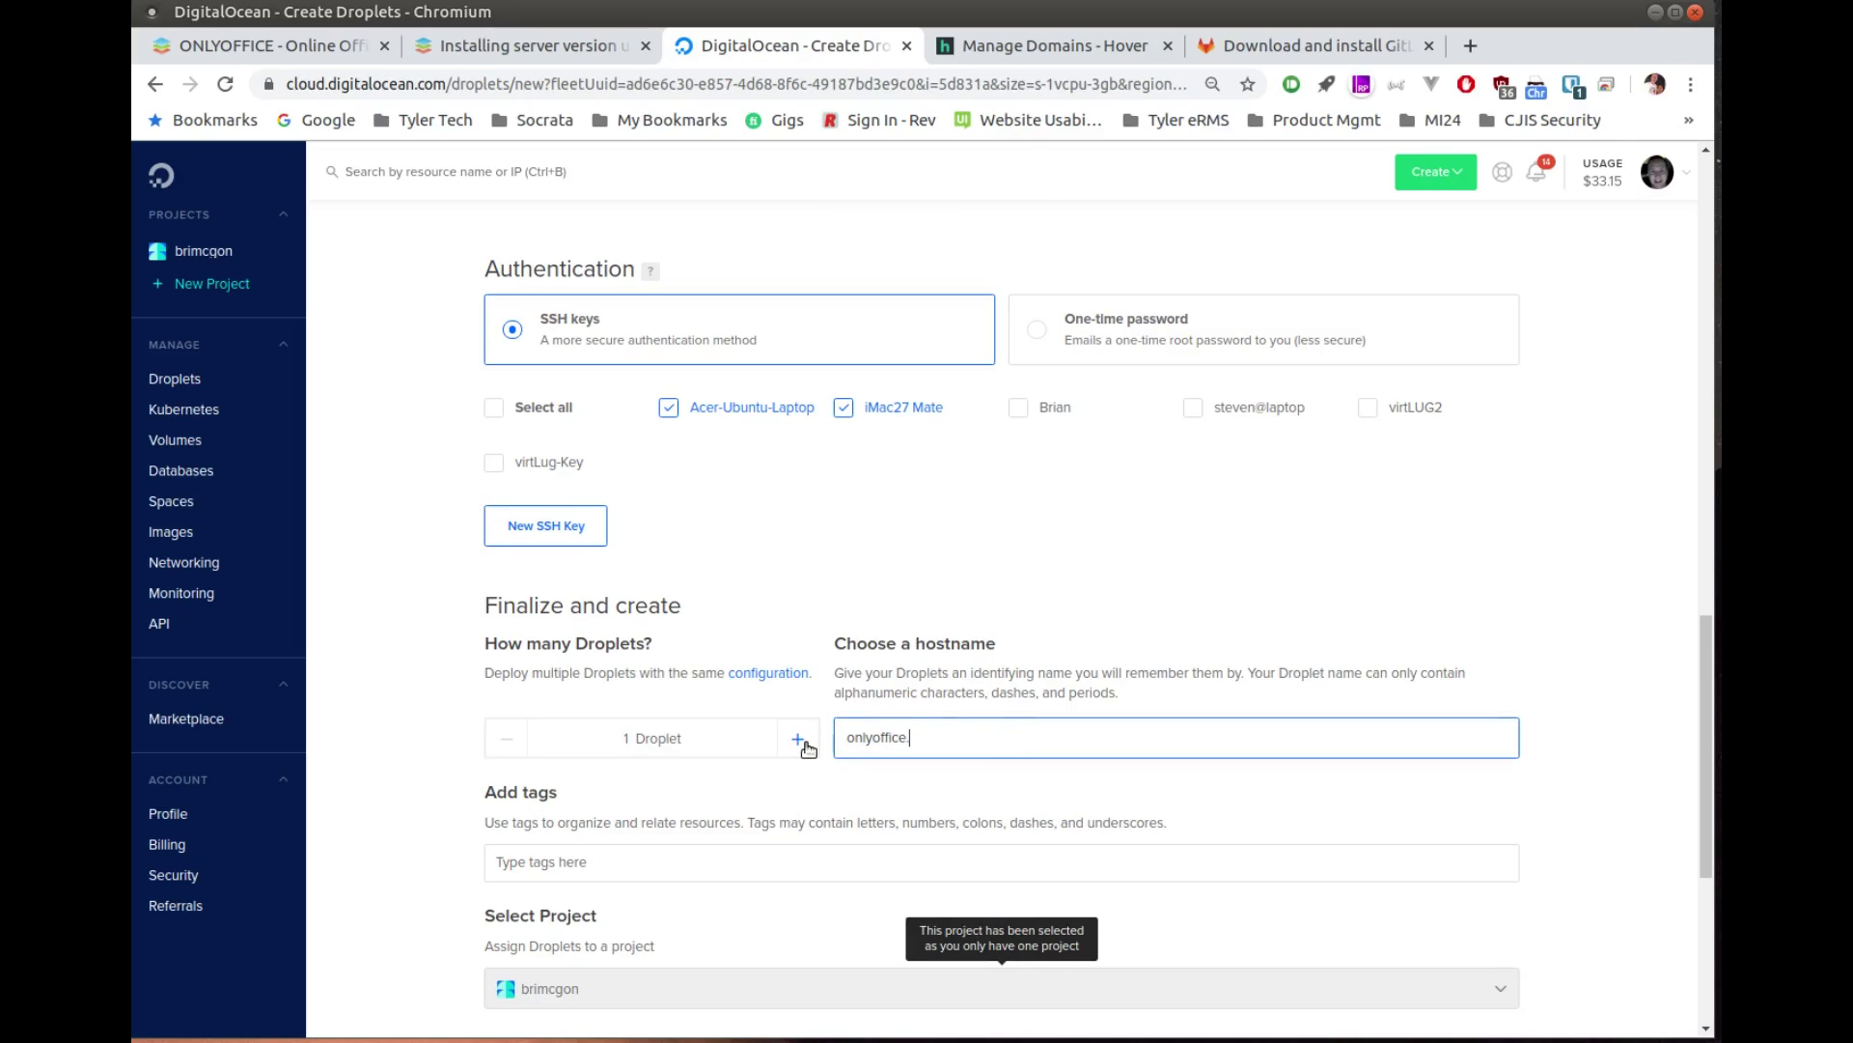
{"action": "type", "text": ".opensourceisawesome.com"}
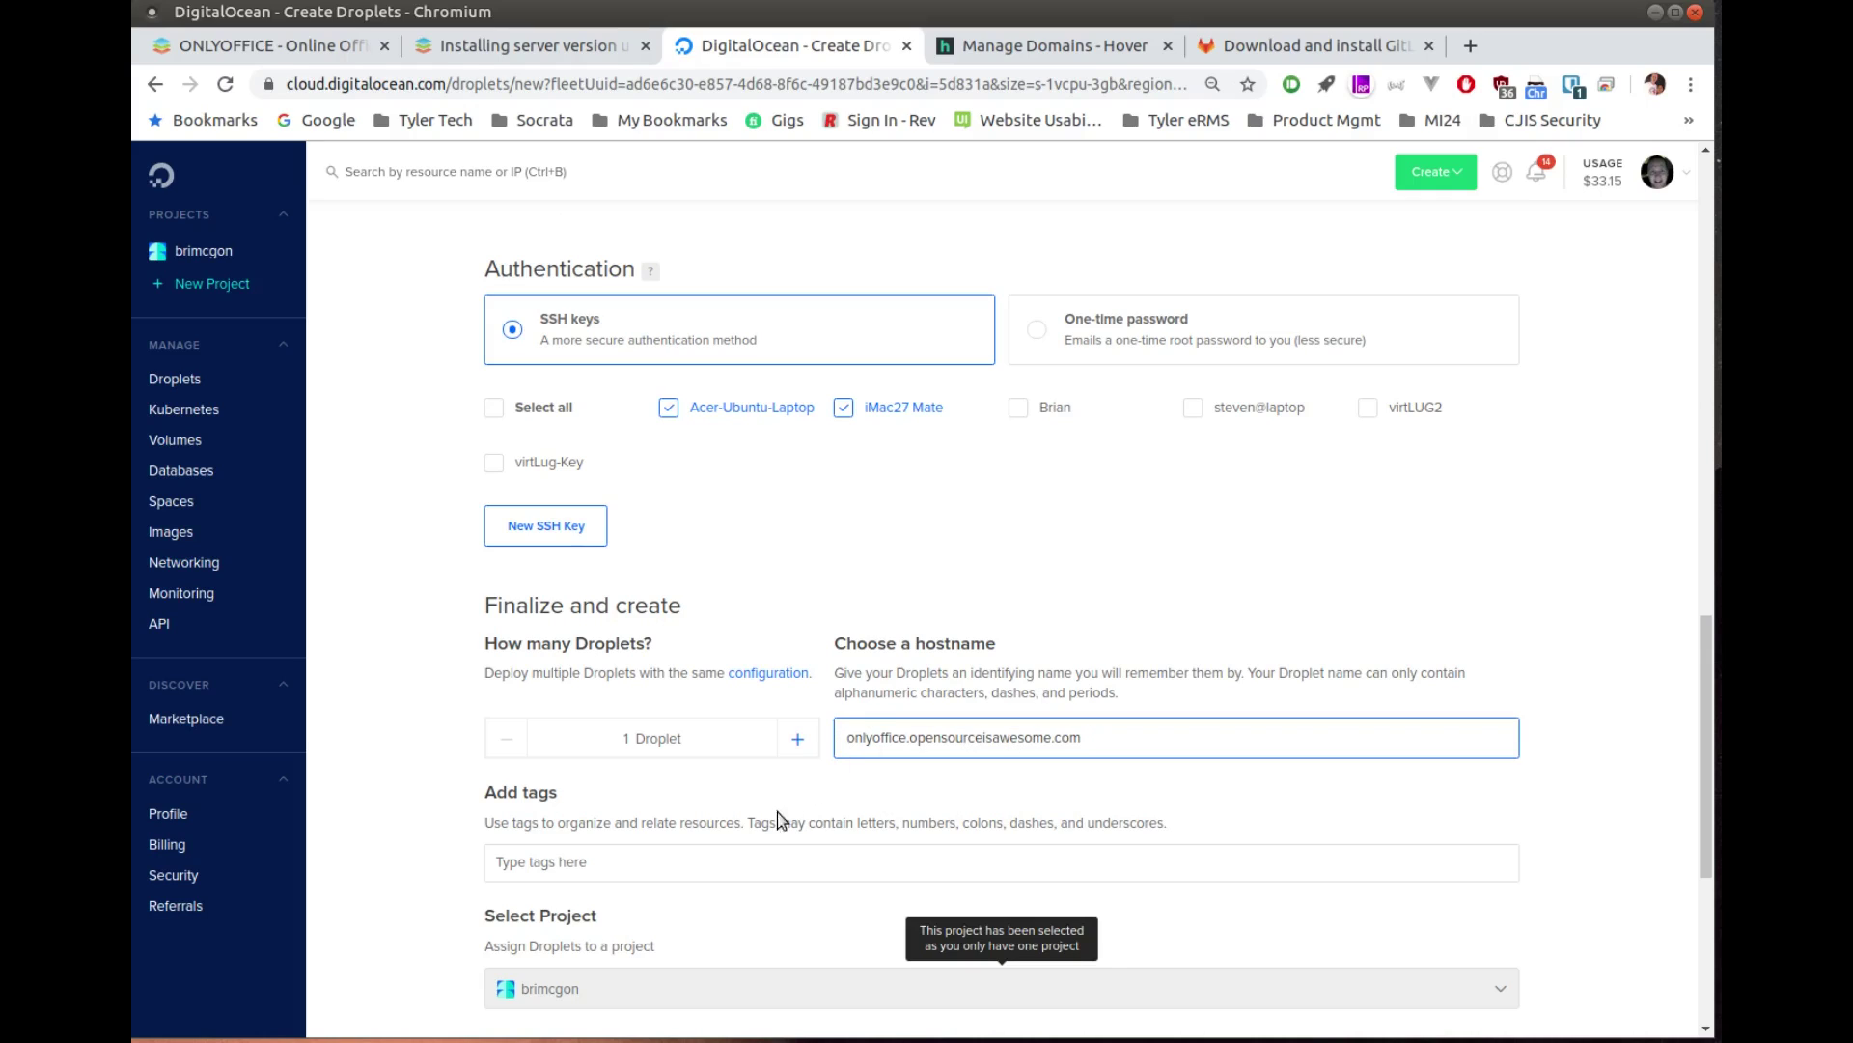
{"action": "scroll", "coordinate": [743, 819], "scroll_direction": "down", "scroll_amount": 3}
{"action": "left_click", "coordinate": [942, 986]}
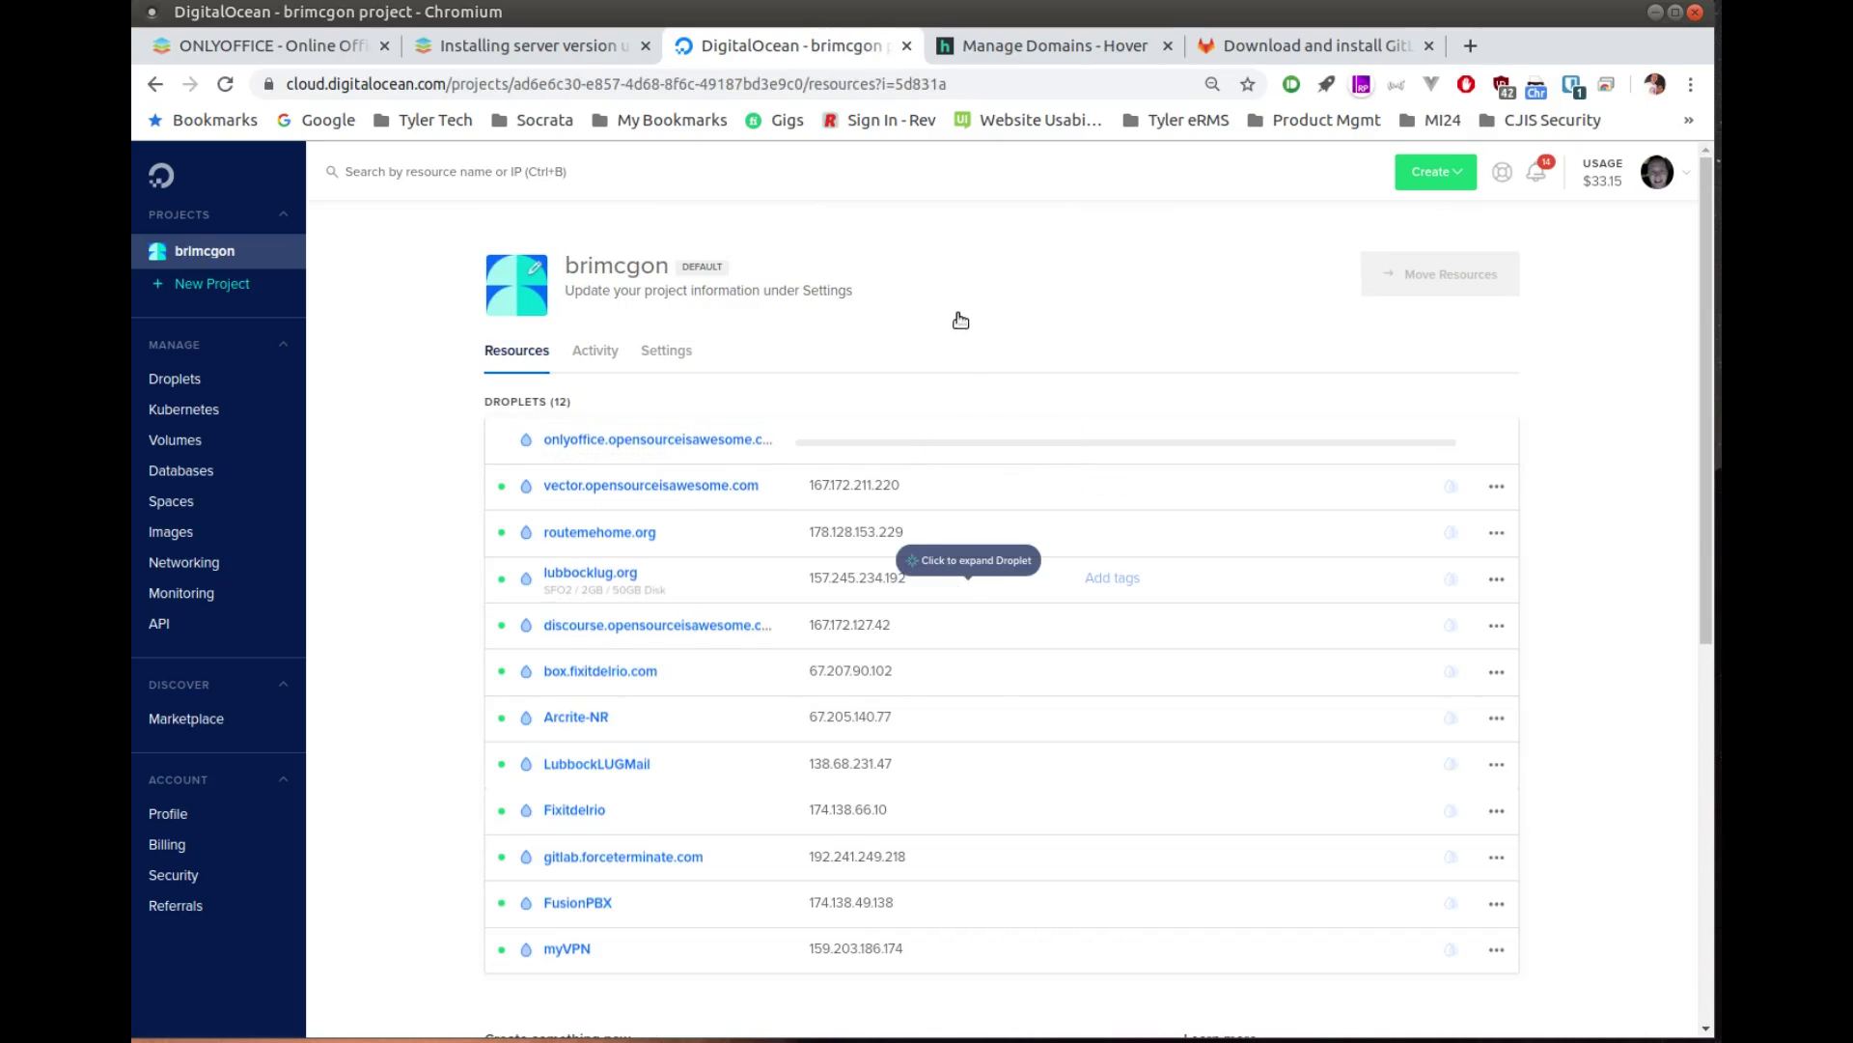
{"action": "left_click", "coordinate": [1007, 51]}
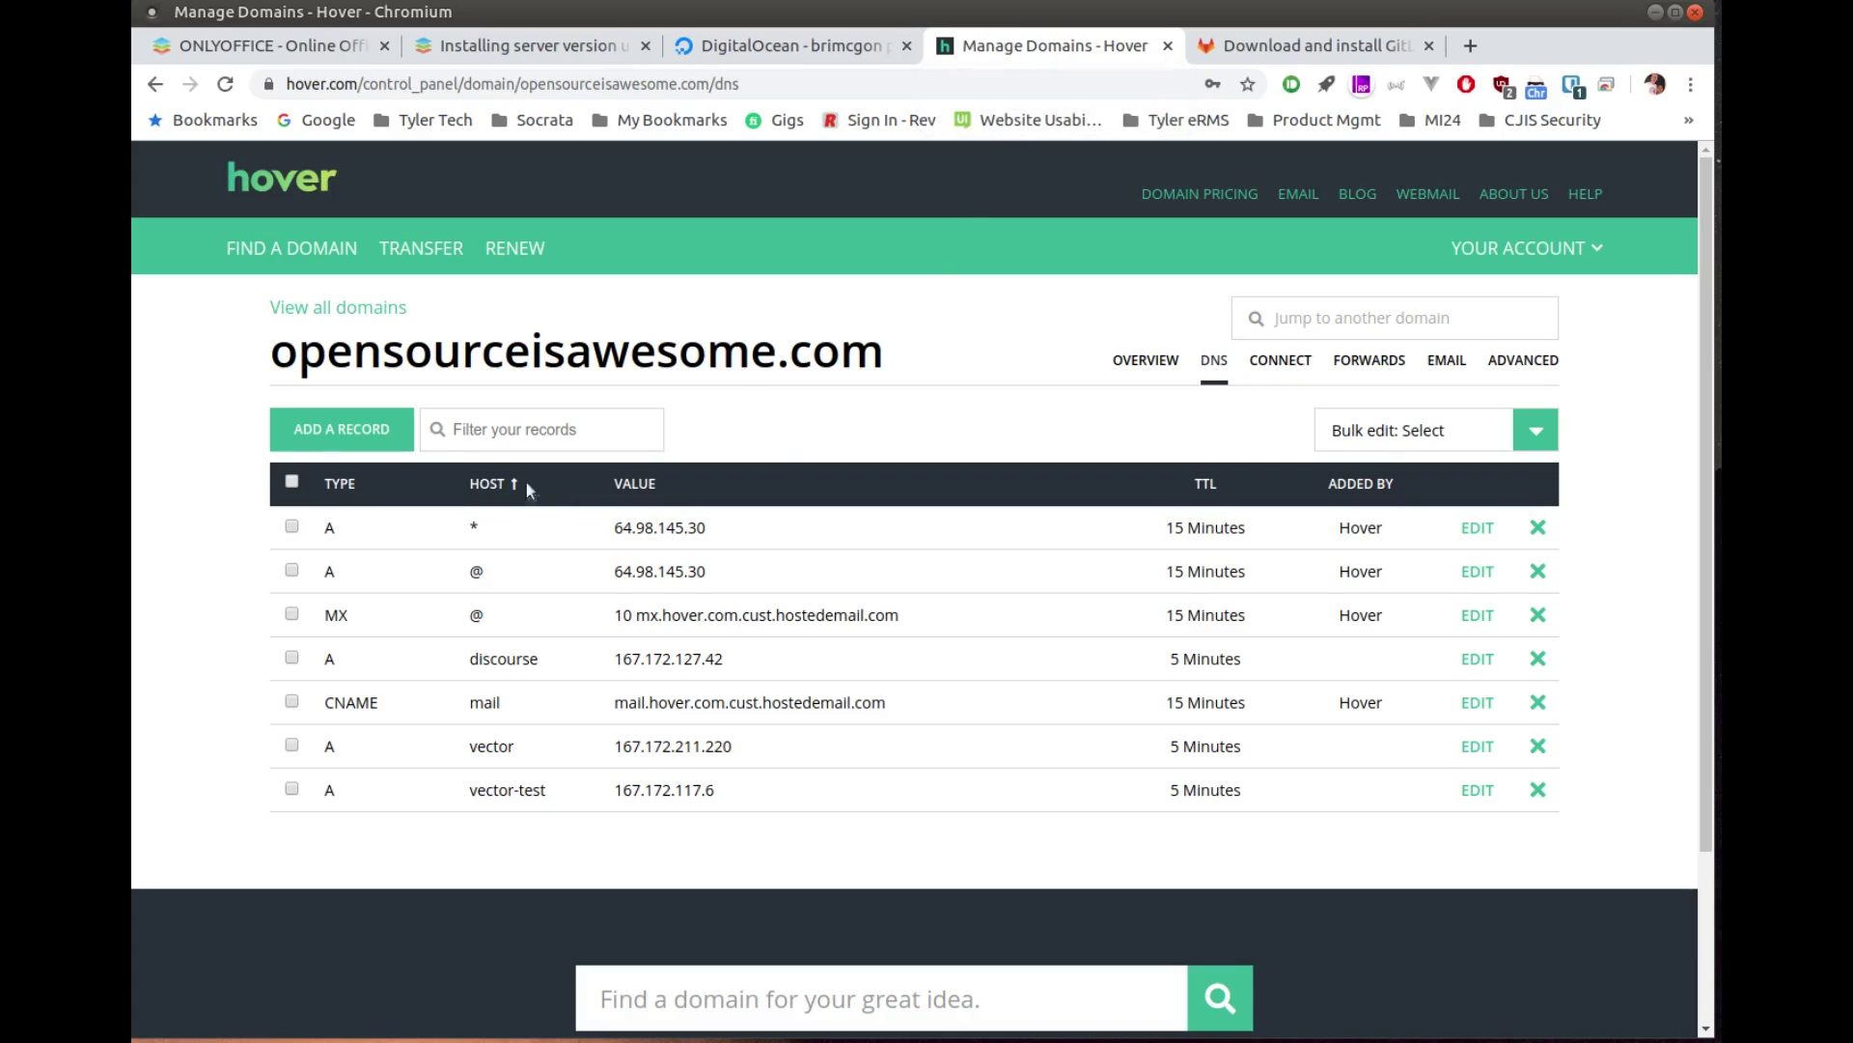
Step: Start a new DNS record with hostname onlyoffice and a 5-minute TTL
{"action": "left_click", "coordinate": [369, 428]}
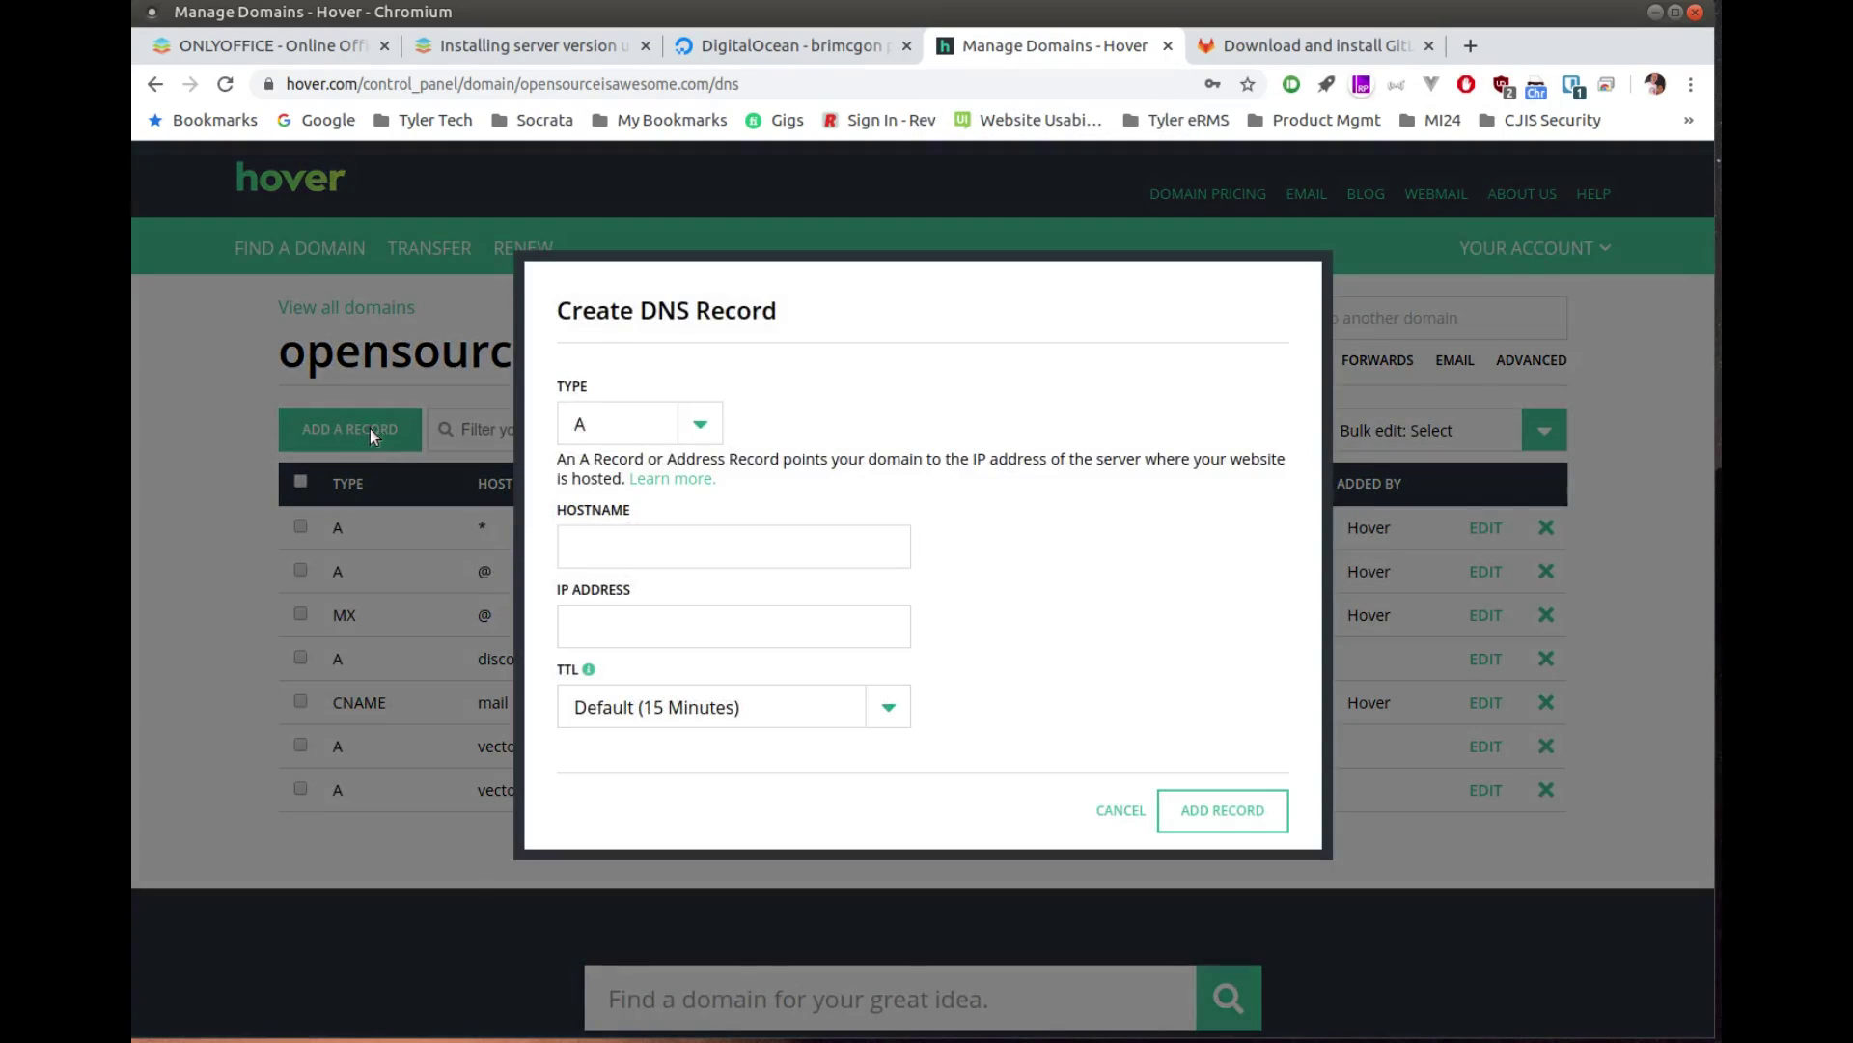
{"action": "left_click", "coordinate": [729, 546]}
{"action": "type", "text": "on"}
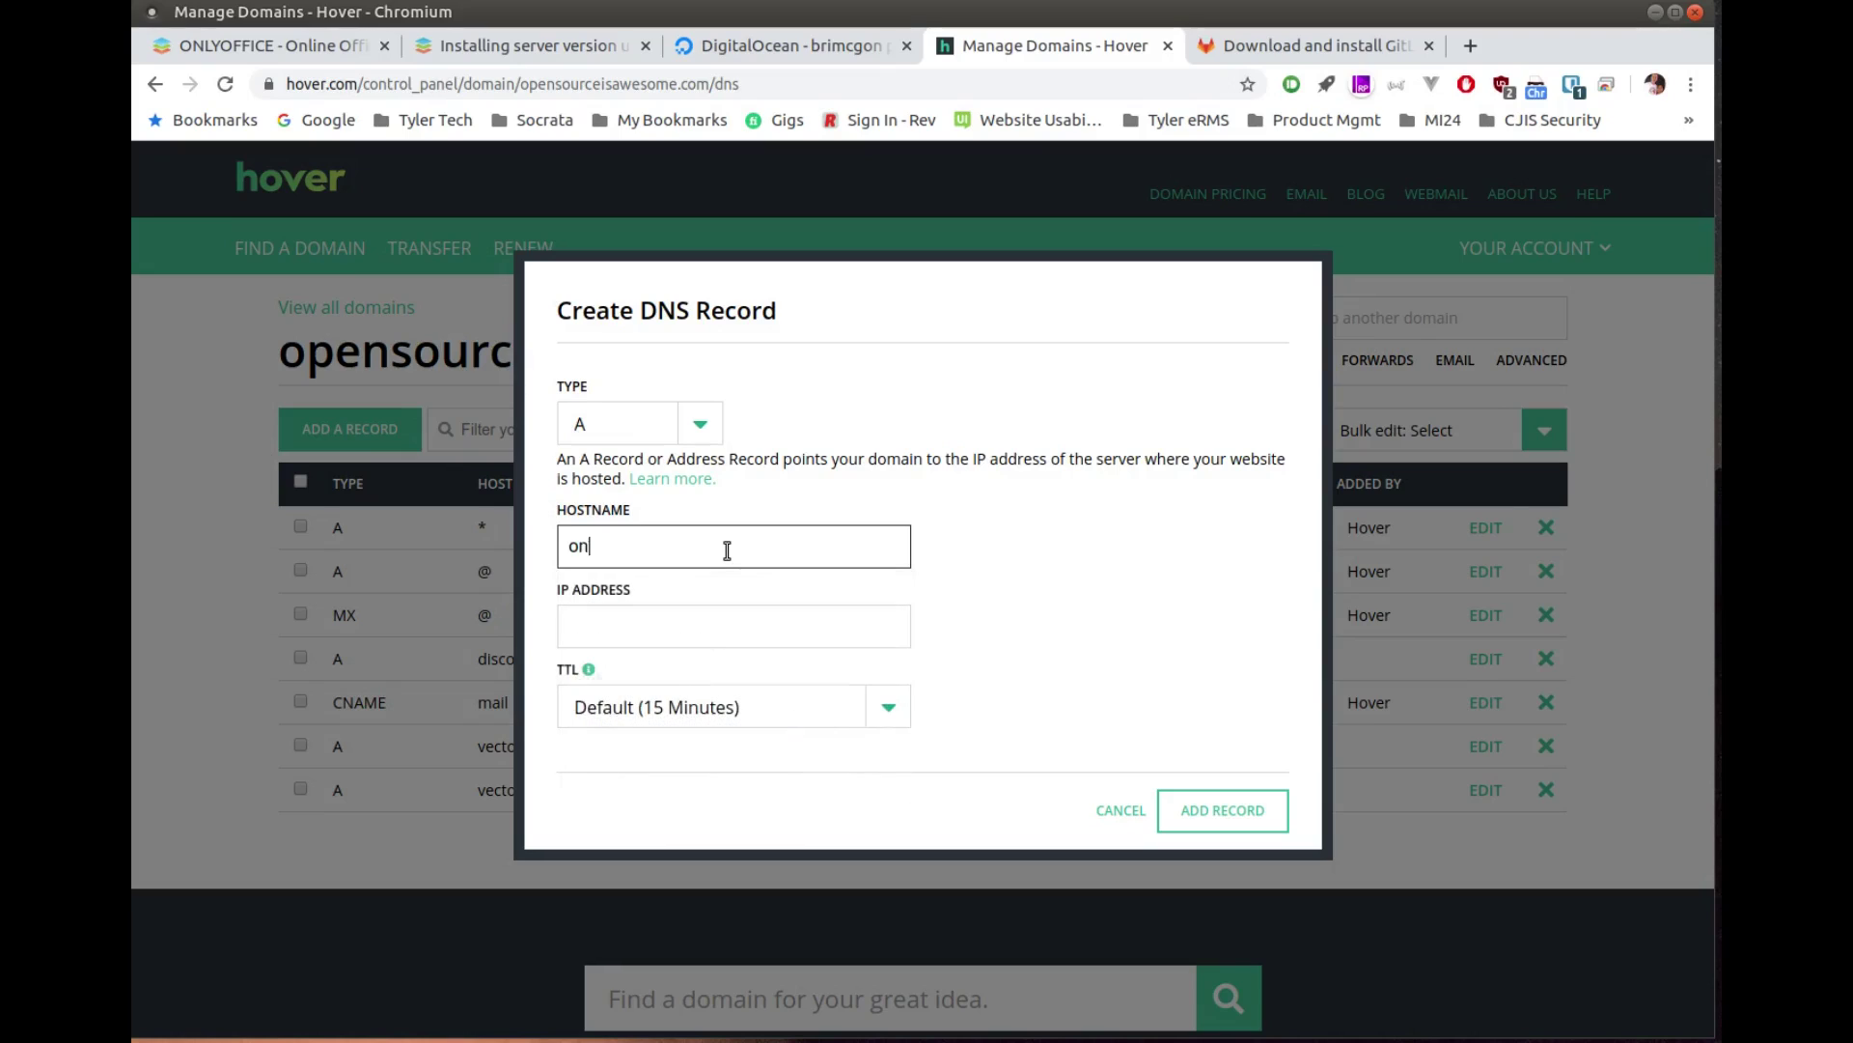
{"action": "type", "text": "lyoffice"}
{"action": "left_click", "coordinate": [726, 629]}
{"action": "left_click", "coordinate": [985, 641]}
{"action": "left_click", "coordinate": [900, 715]}
{"action": "left_click", "coordinate": [835, 734]}
{"action": "left_click", "coordinate": [728, 630]}
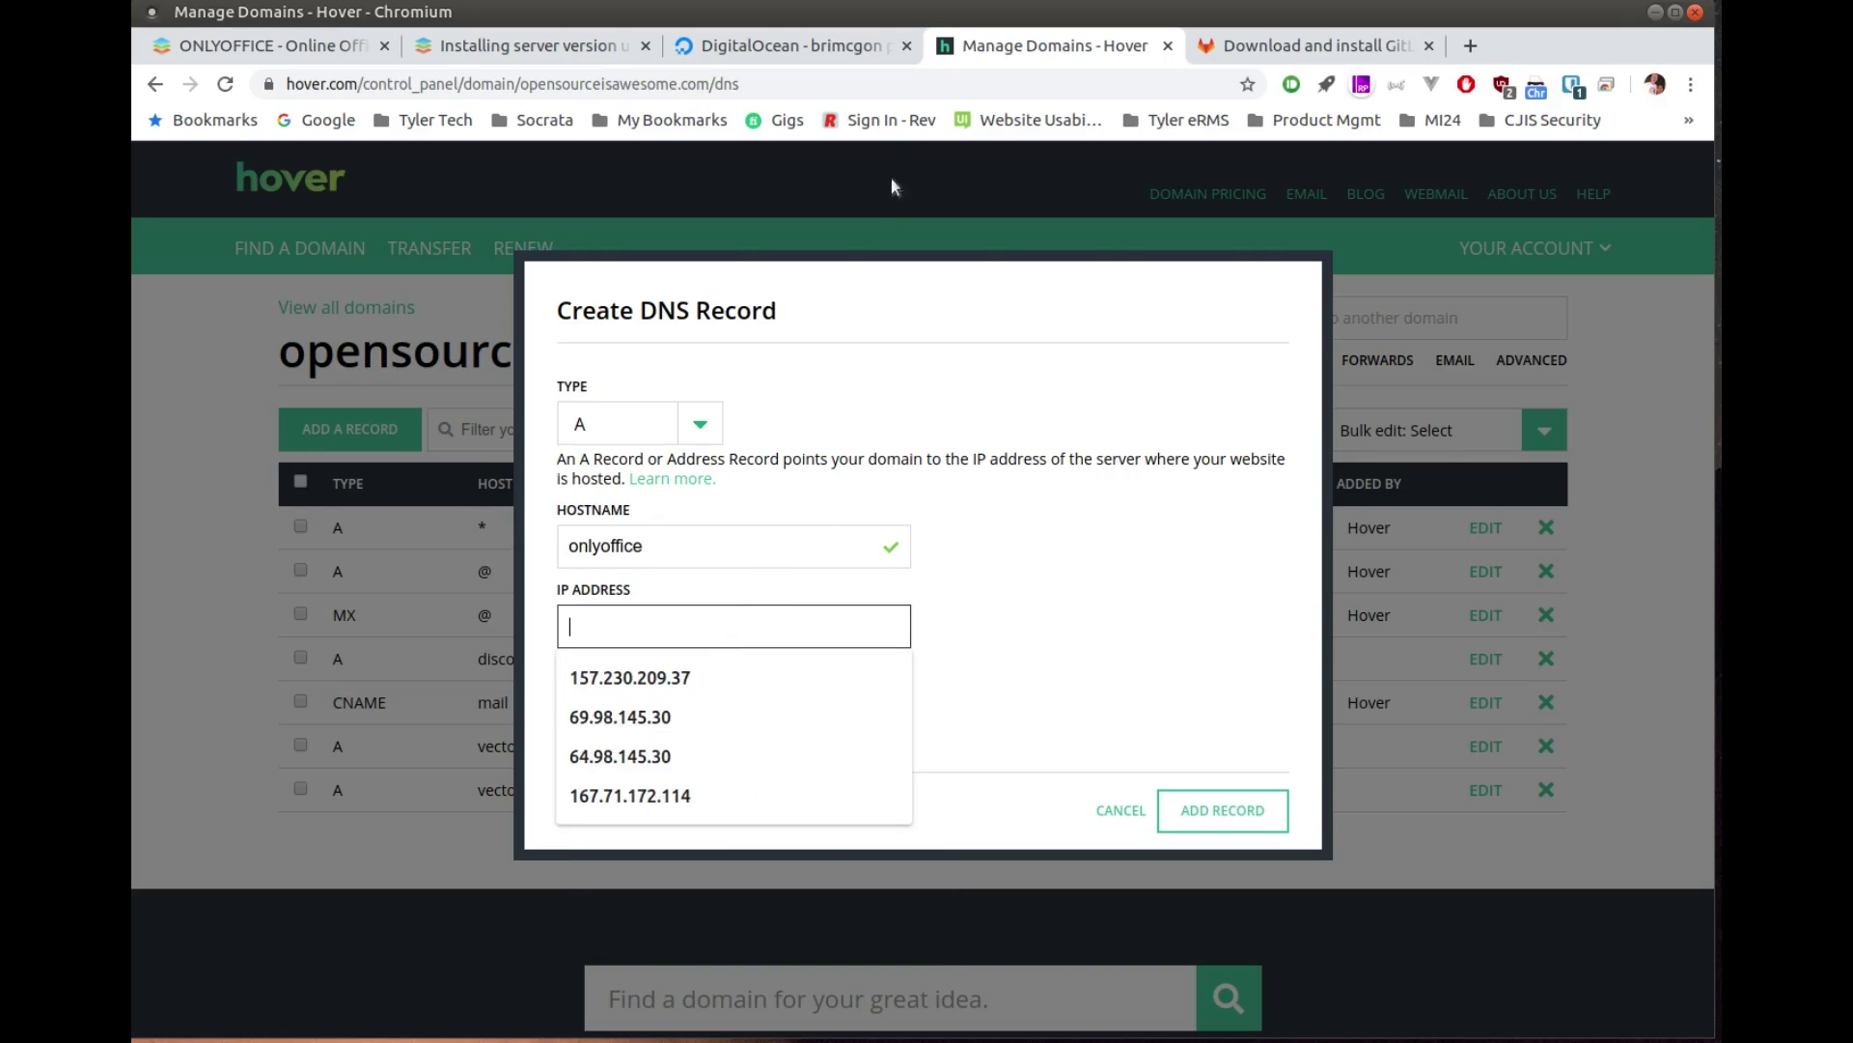
Step: Paste the droplet's IP 157.245.135.137 from DigitalOcean into the record and save it
{"action": "left_click", "coordinate": [791, 45]}
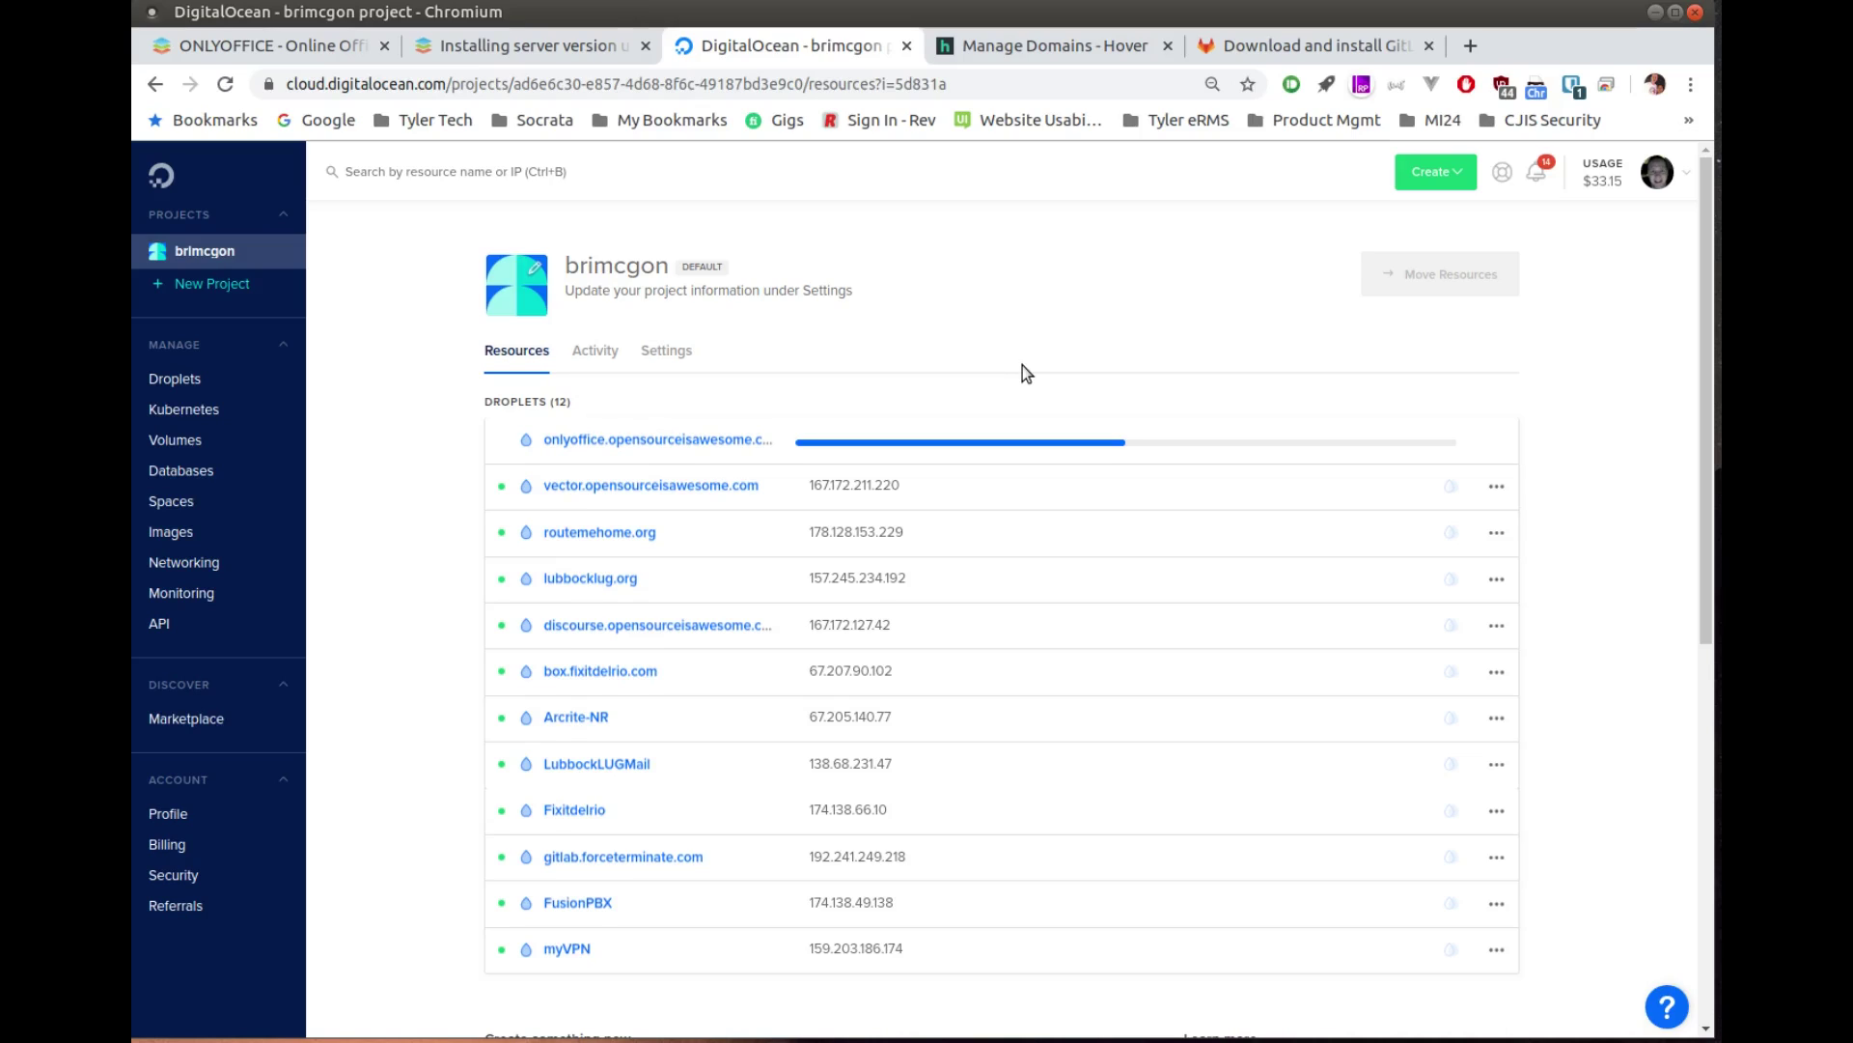
{"action": "left_click", "coordinate": [926, 440]}
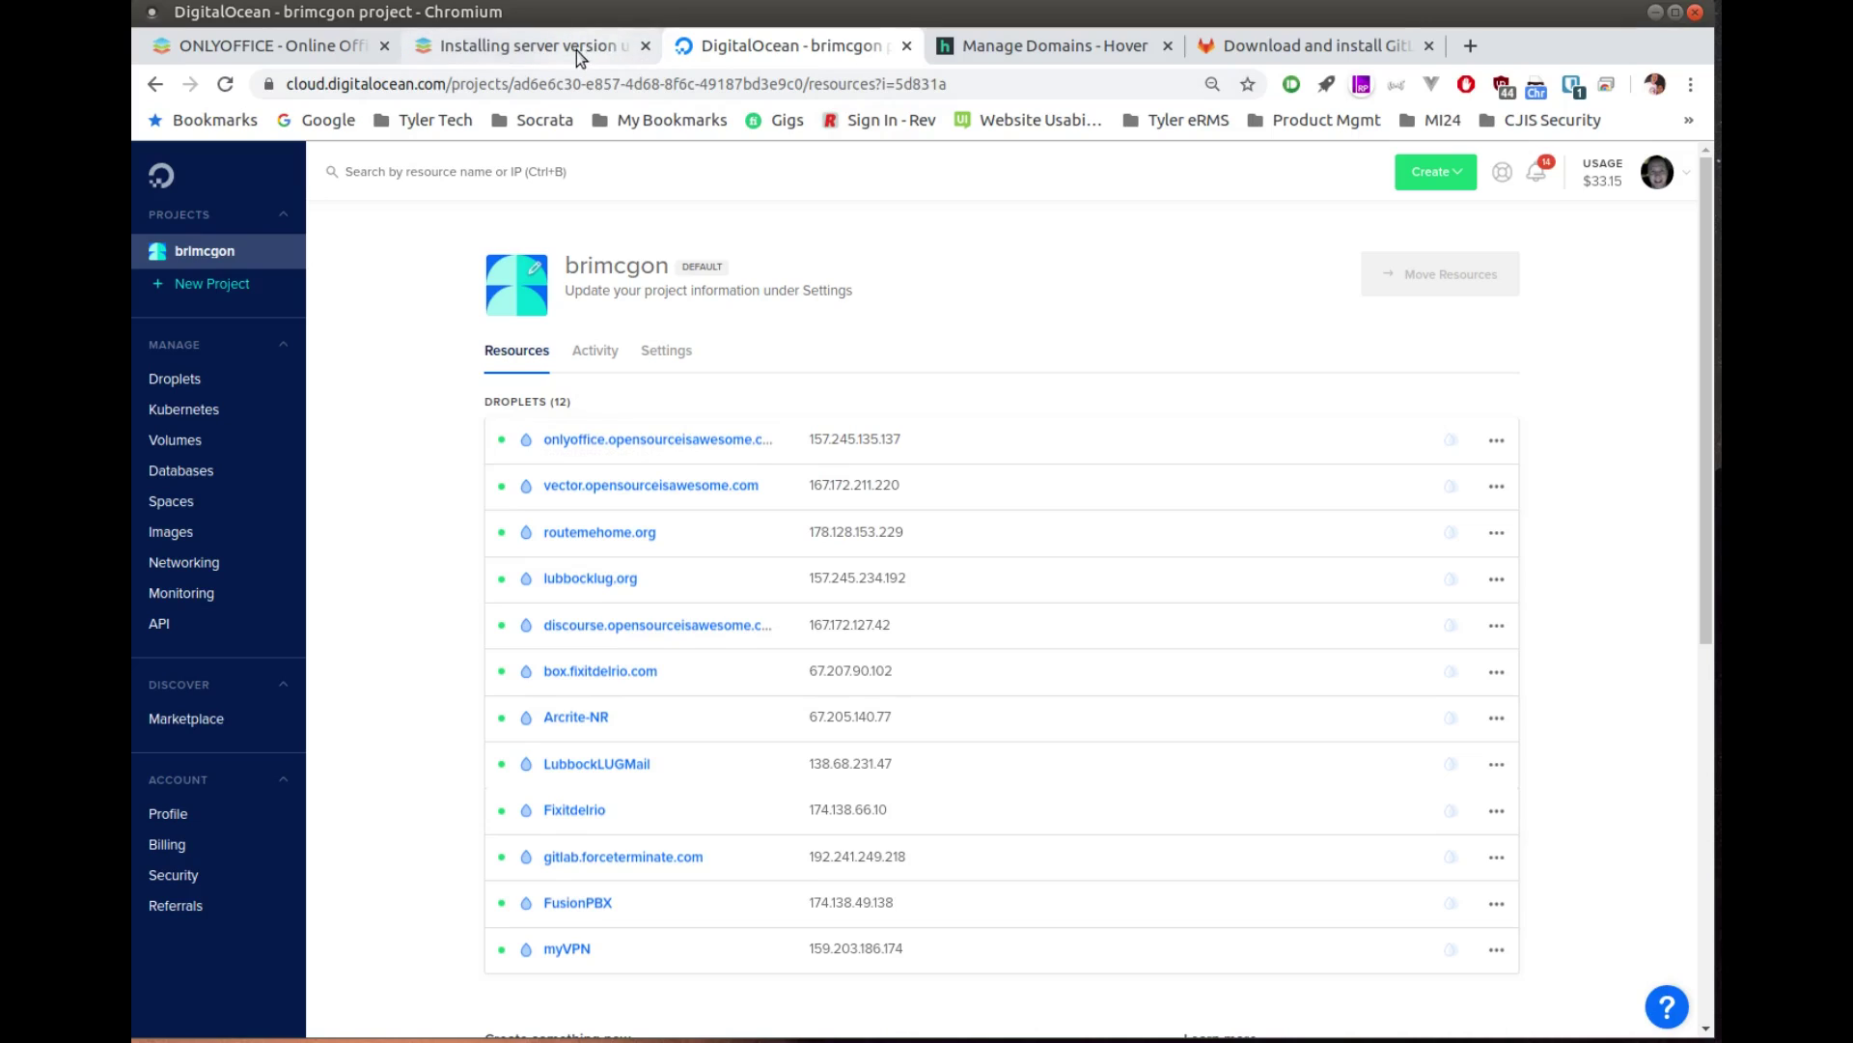
{"action": "left_click", "coordinate": [1021, 48]}
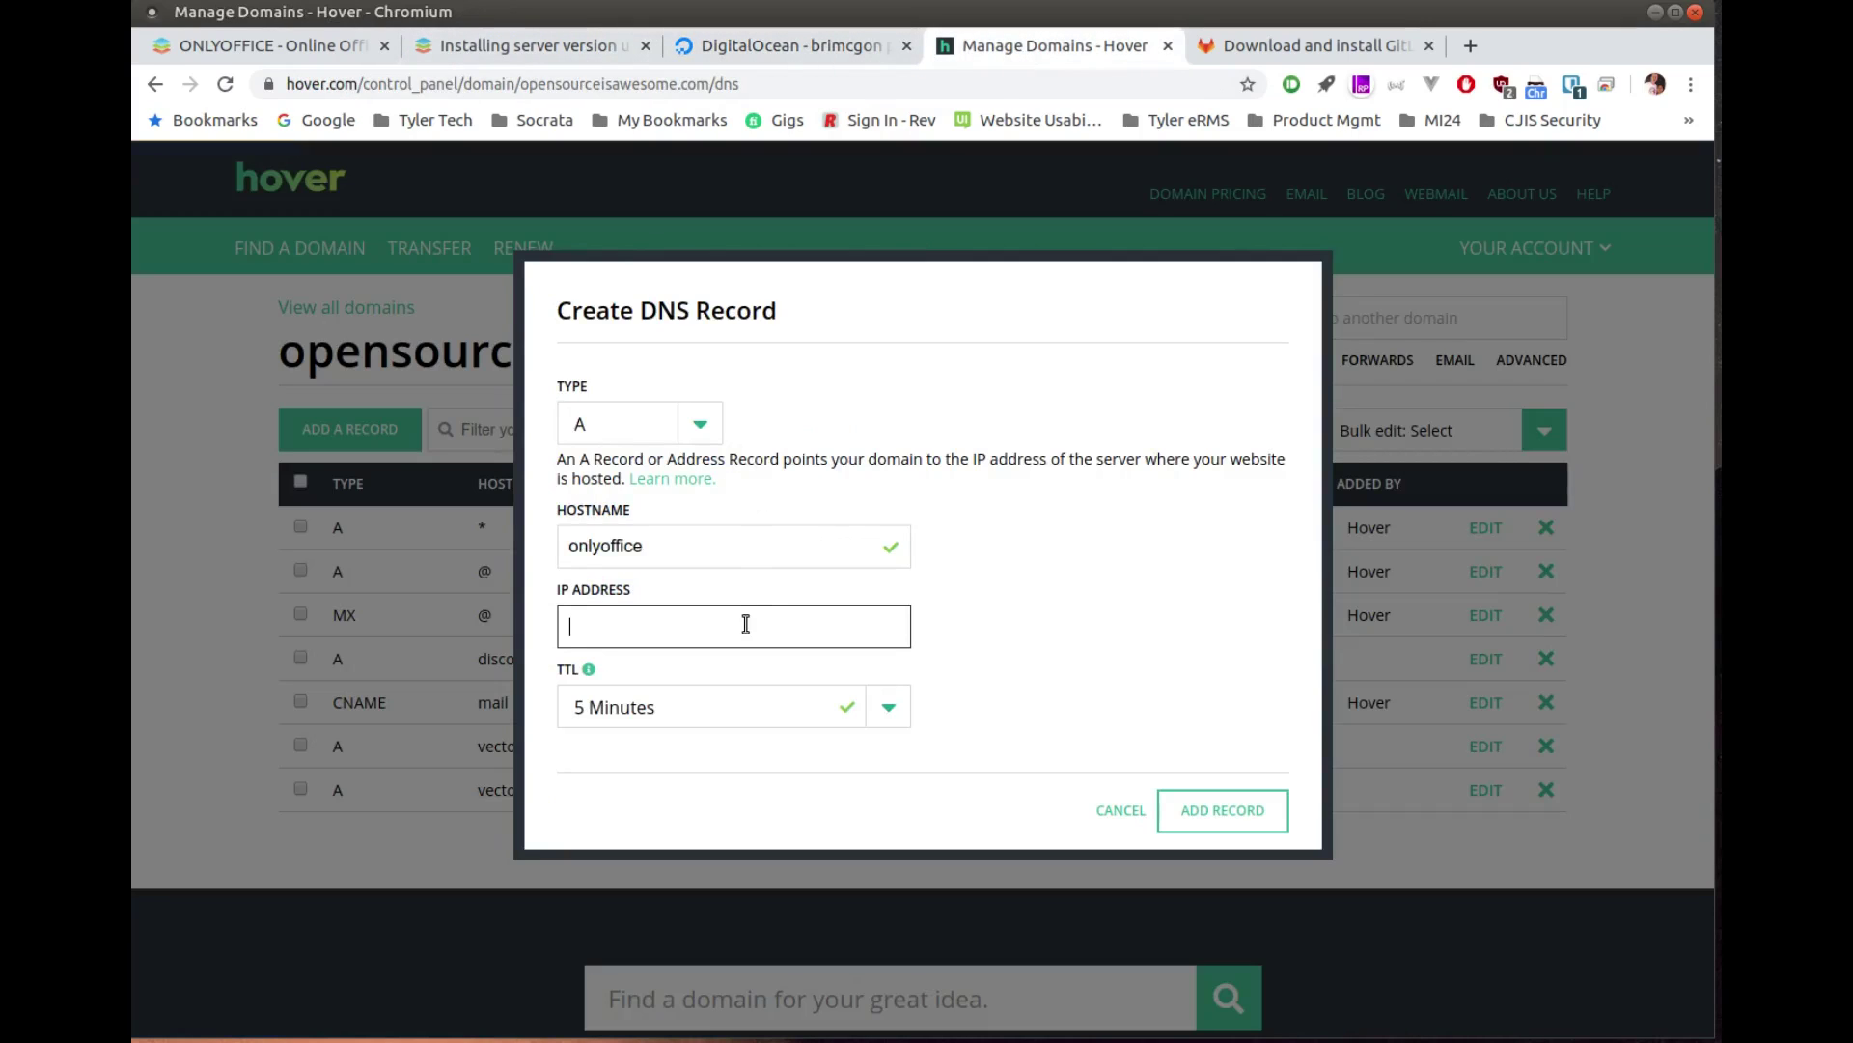
{"action": "key", "text": "ctrl+v"}
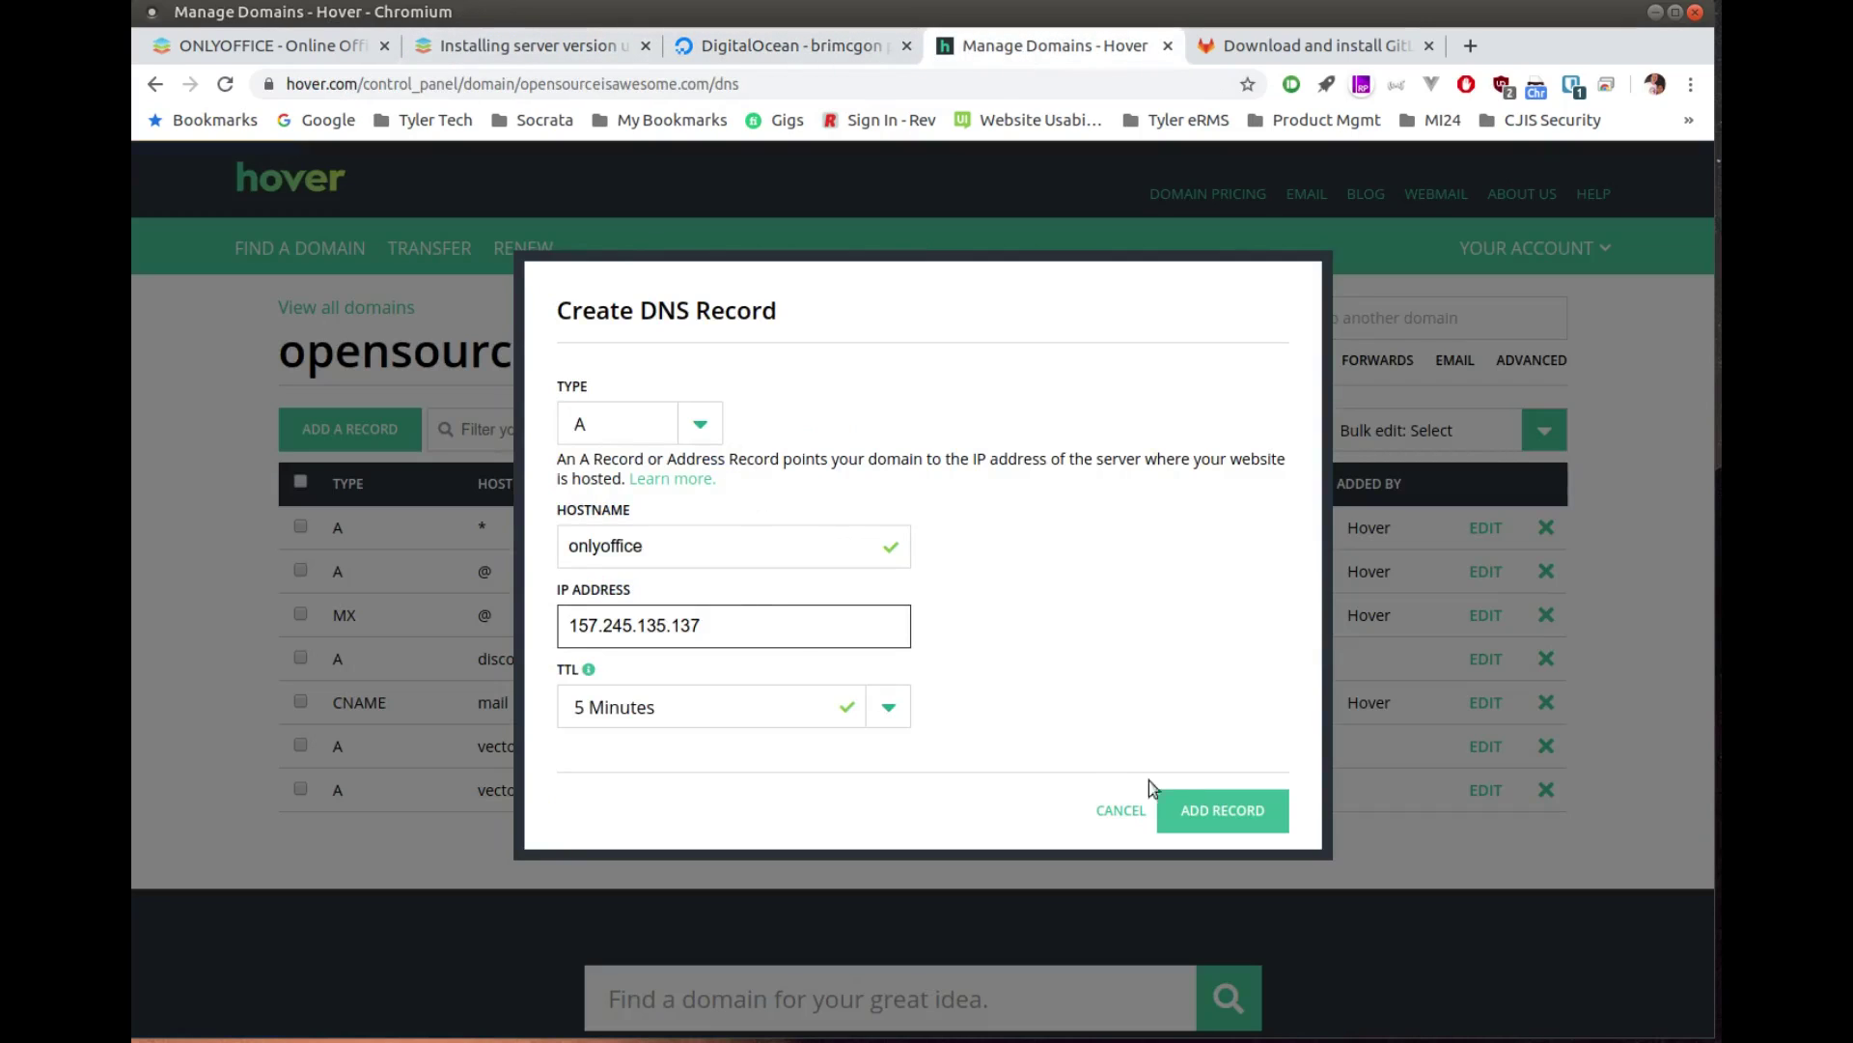
{"action": "left_click", "coordinate": [1225, 808]}
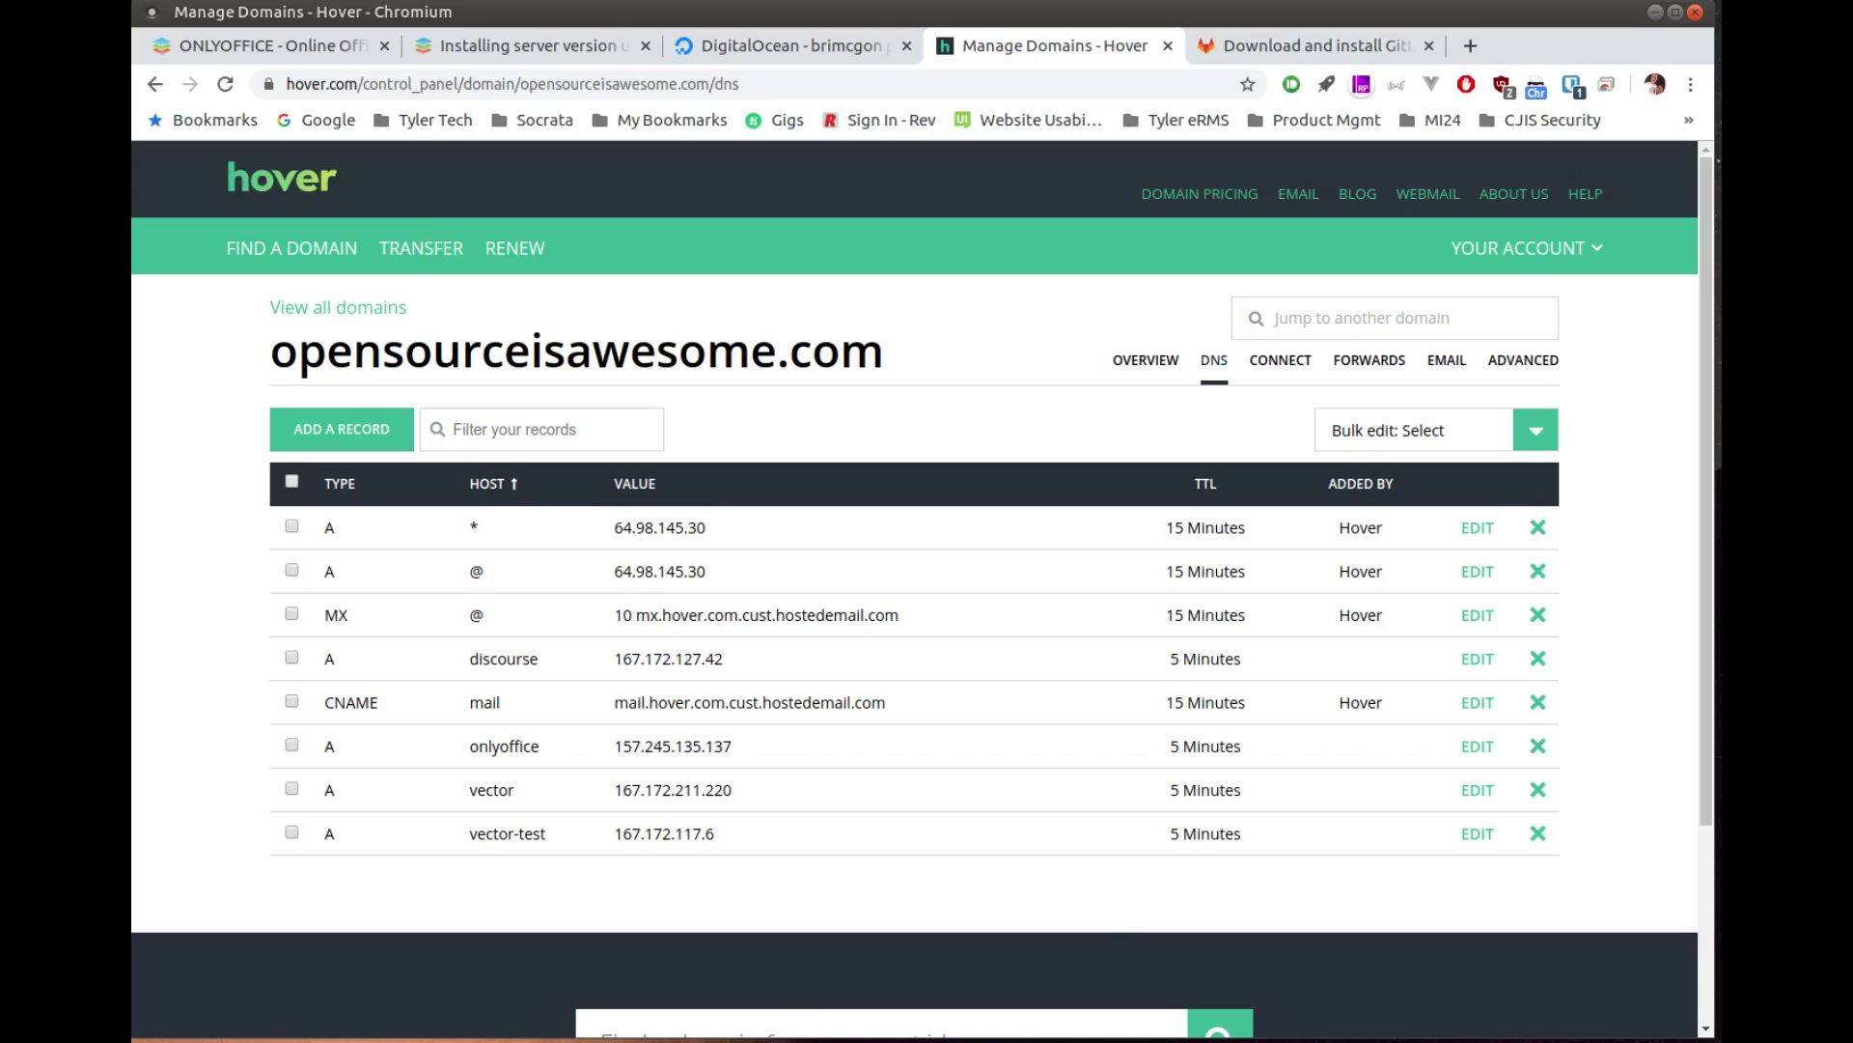
{"action": "left_click", "coordinate": [975, 1037]}
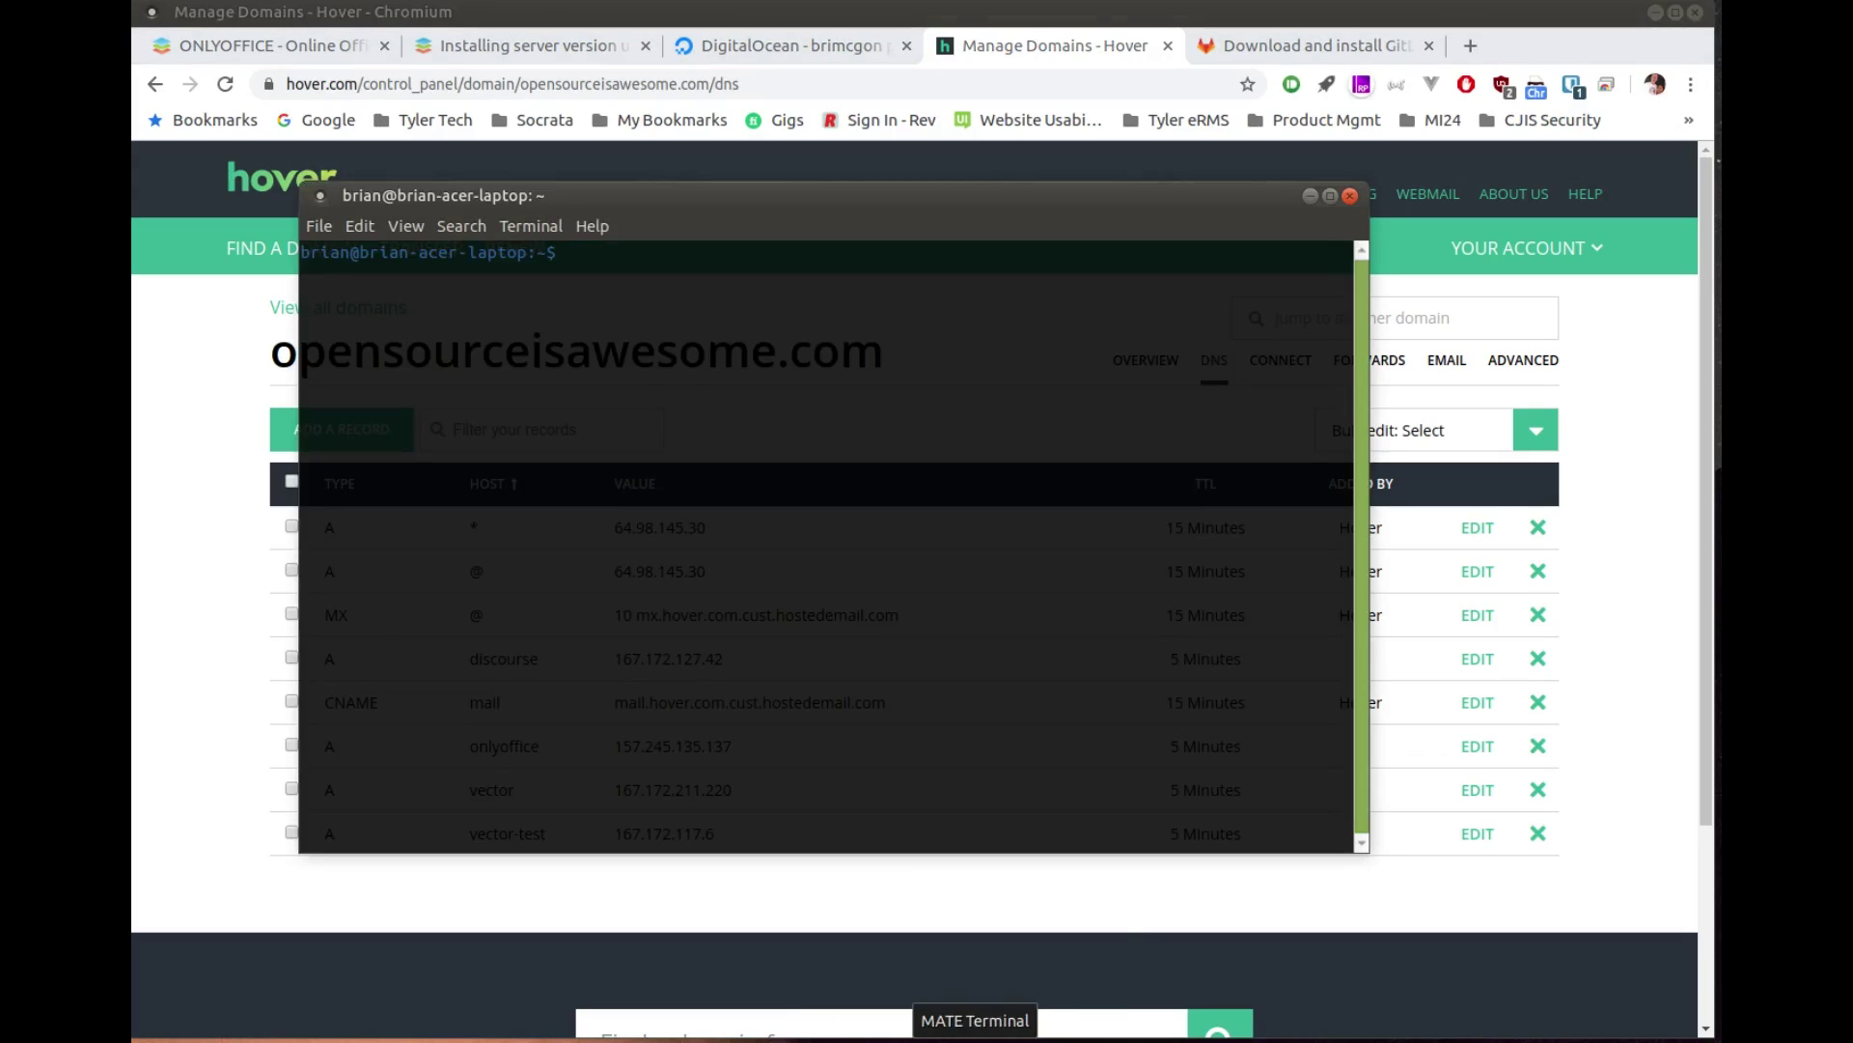
{"action": "type", "text": "ssh root@"}
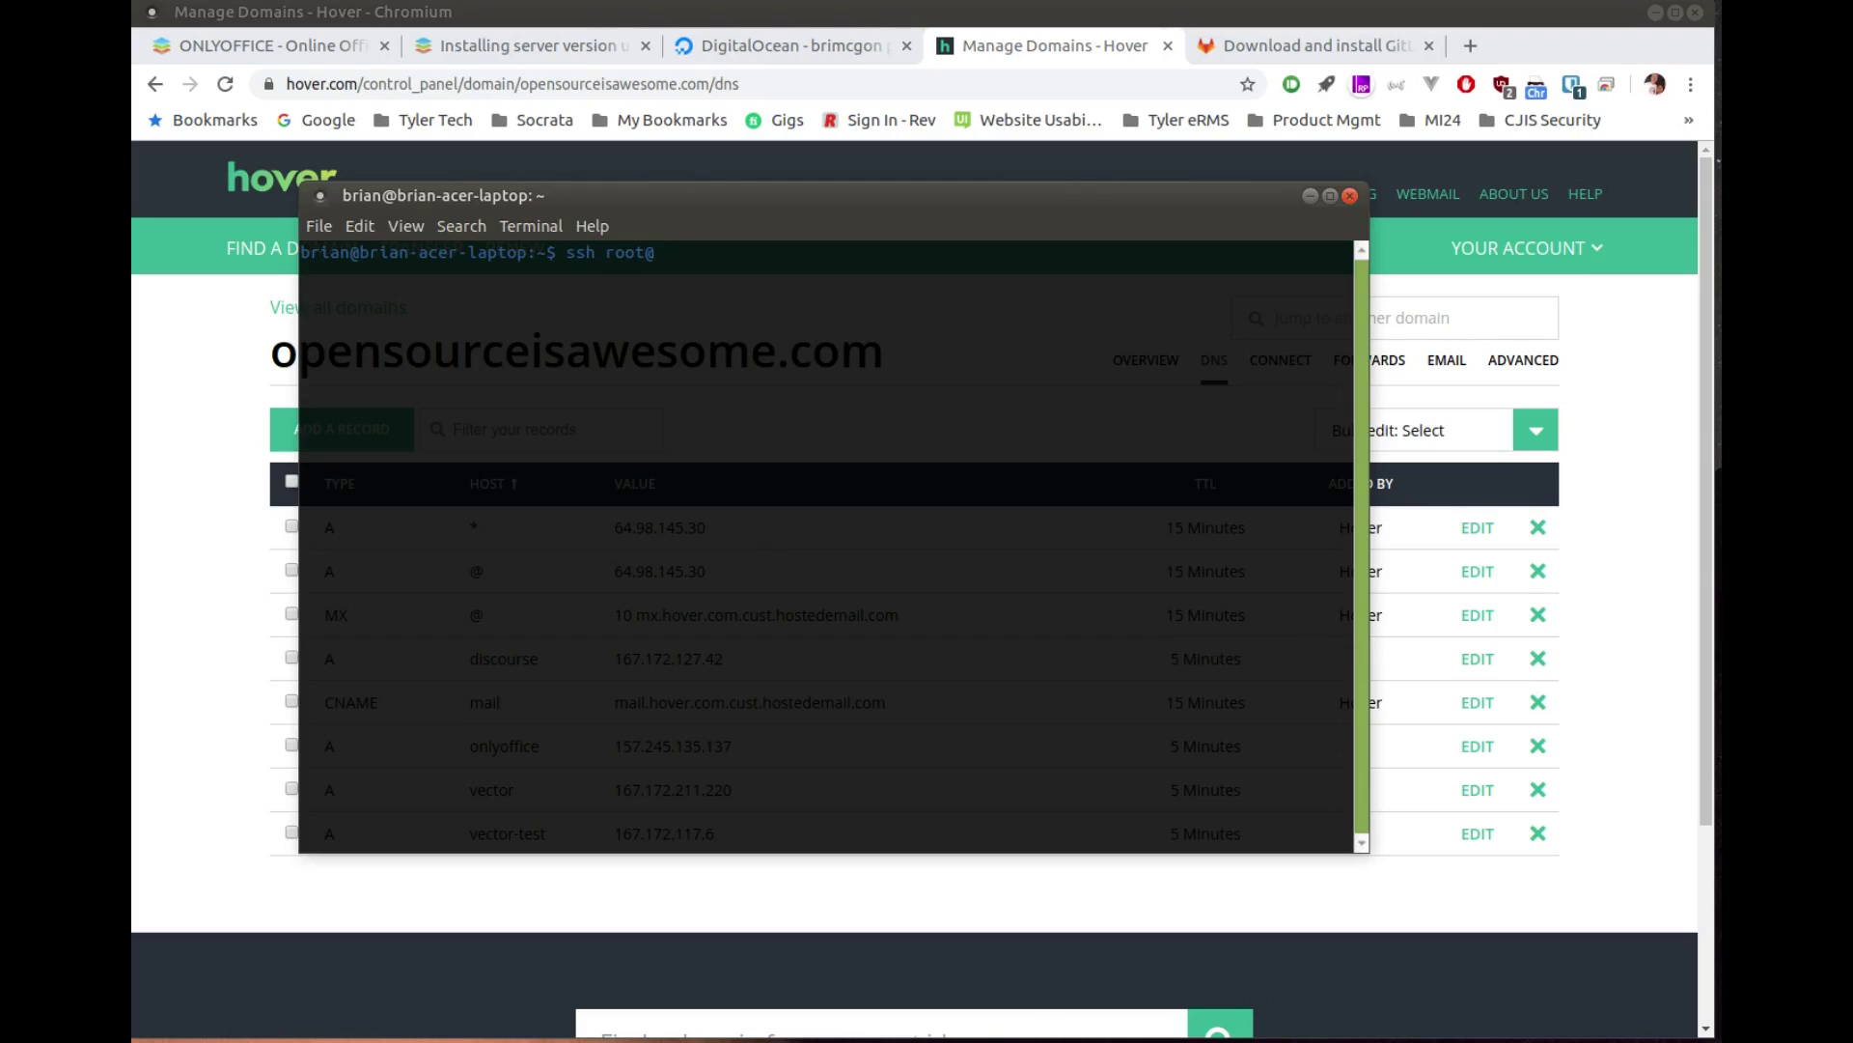
{"action": "type", "text": "157.245.135.137"}
{"action": "key", "text": "Return"}
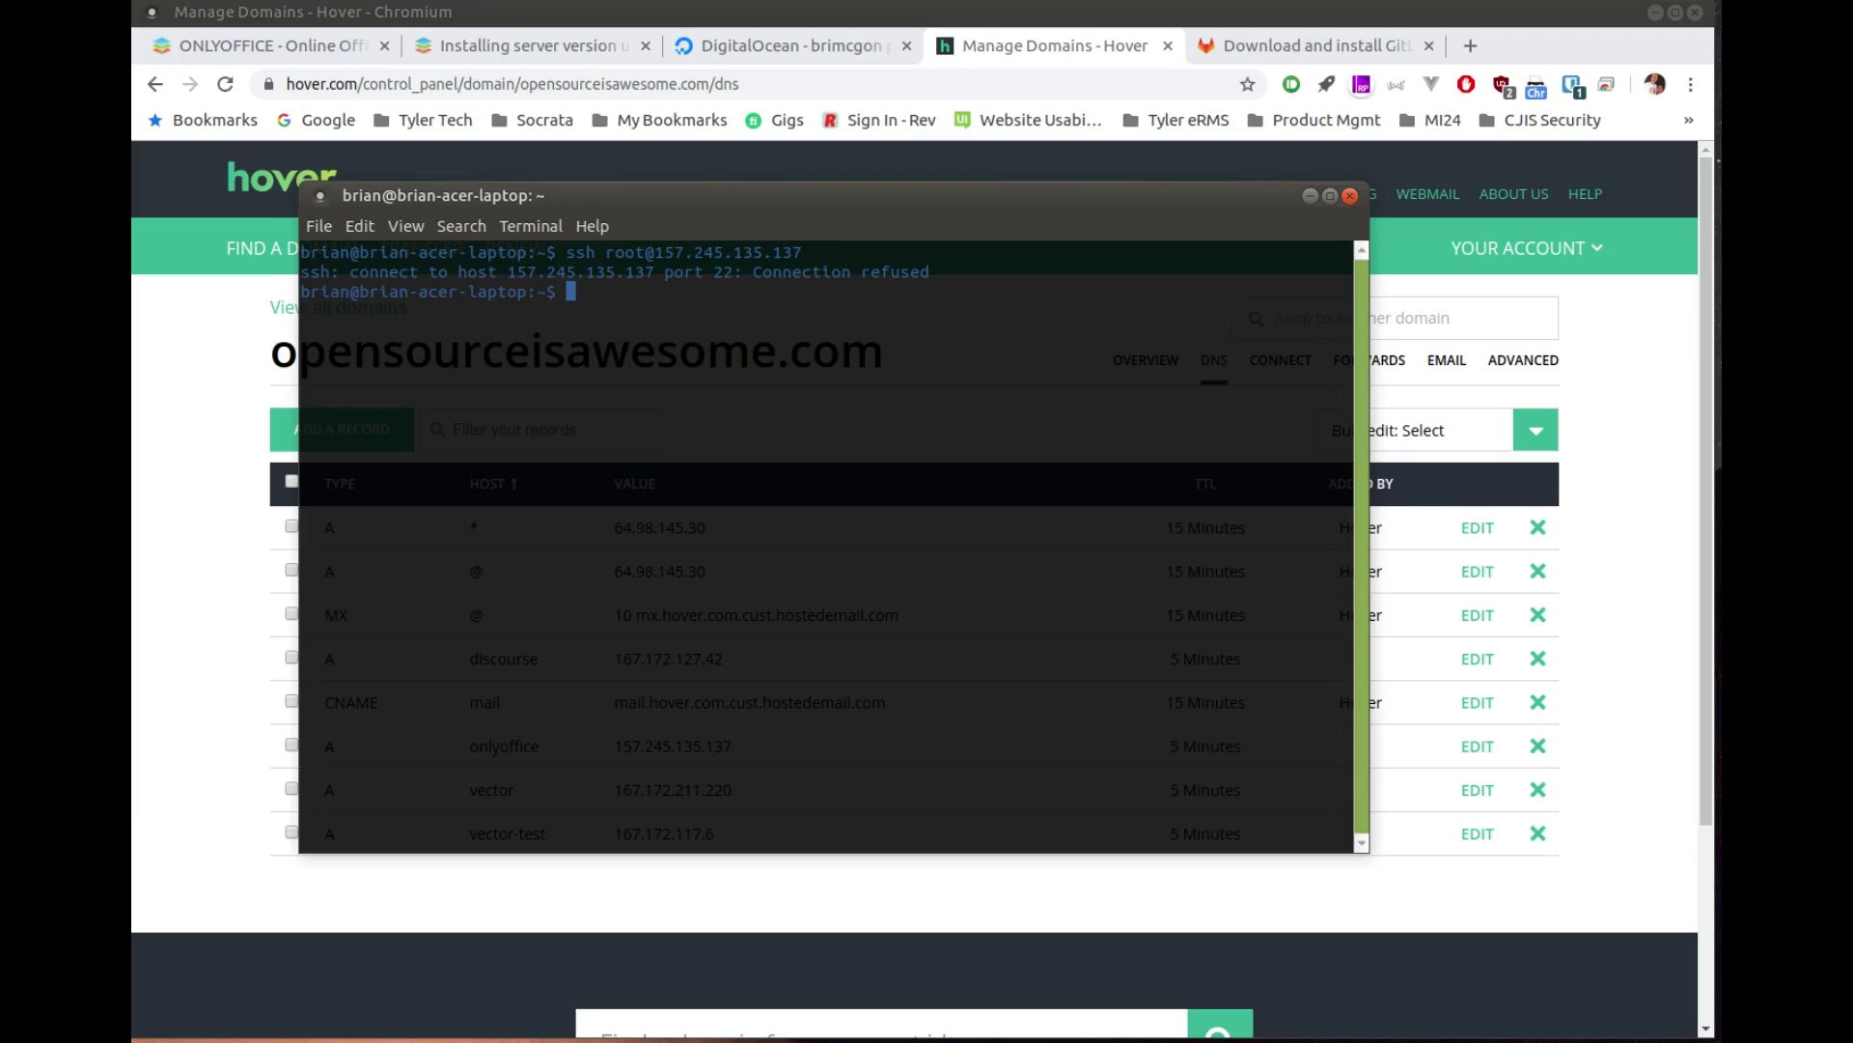
{"action": "key", "text": "Up"}
{"action": "key", "text": "Return"}
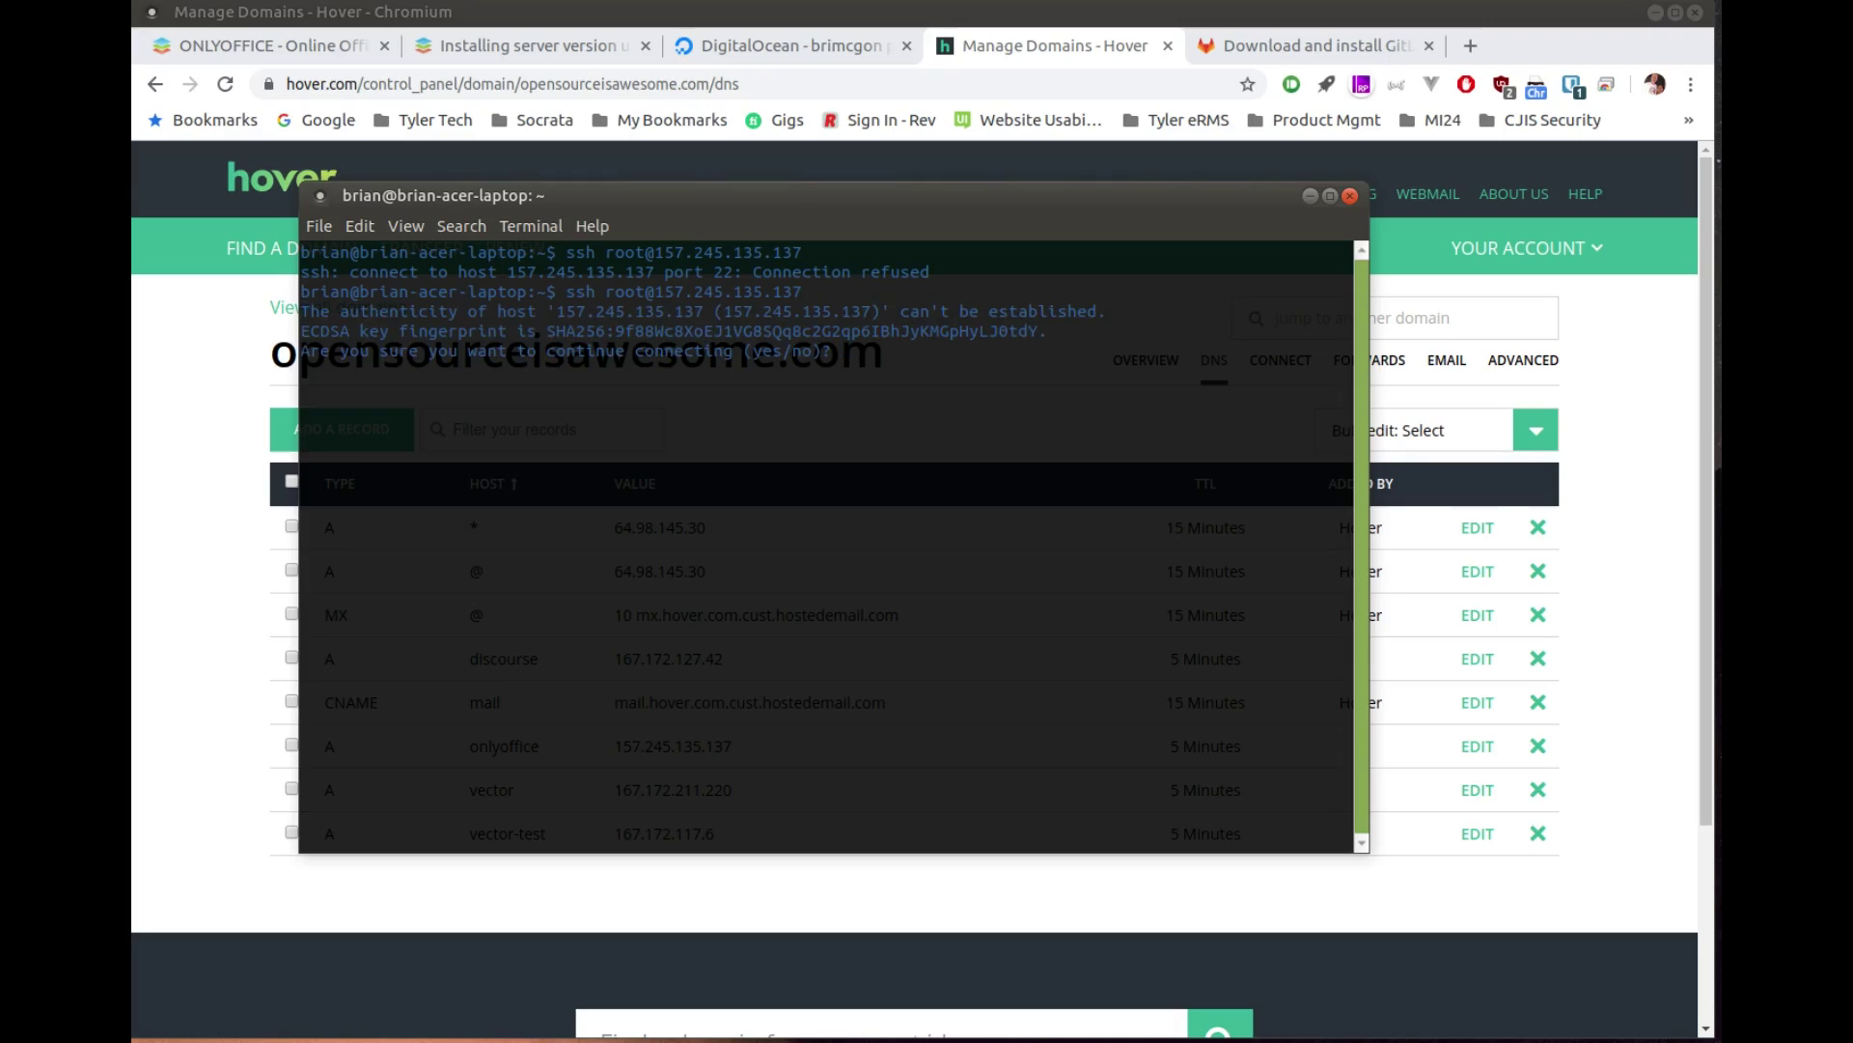
{"action": "type", "text": "yes"}
{"action": "key", "text": "Return"}
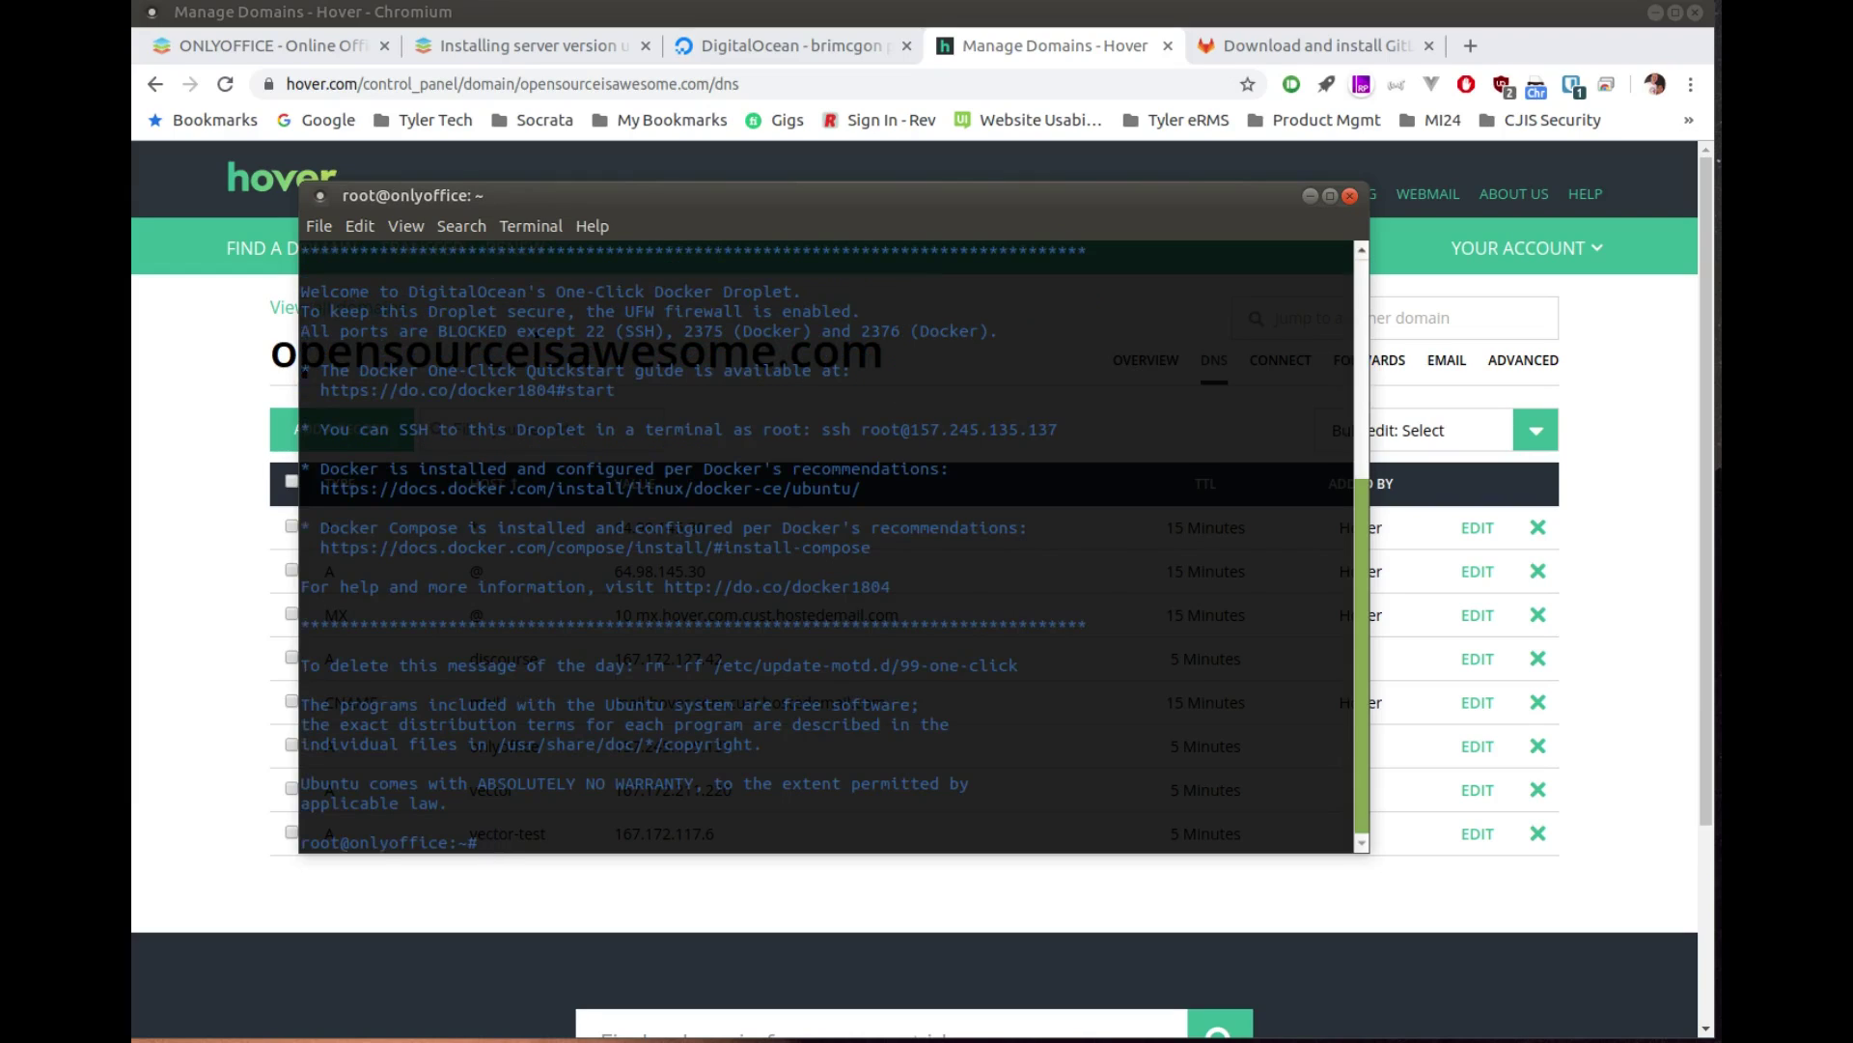
Step: Run sudo apt update && sudo apt upgrade -y, keep the local menu.lst, then sudo reboot
{"action": "type", "text": "sudo apt update && sudo apt upgrade -y"}
{"action": "key", "text": "Return"}
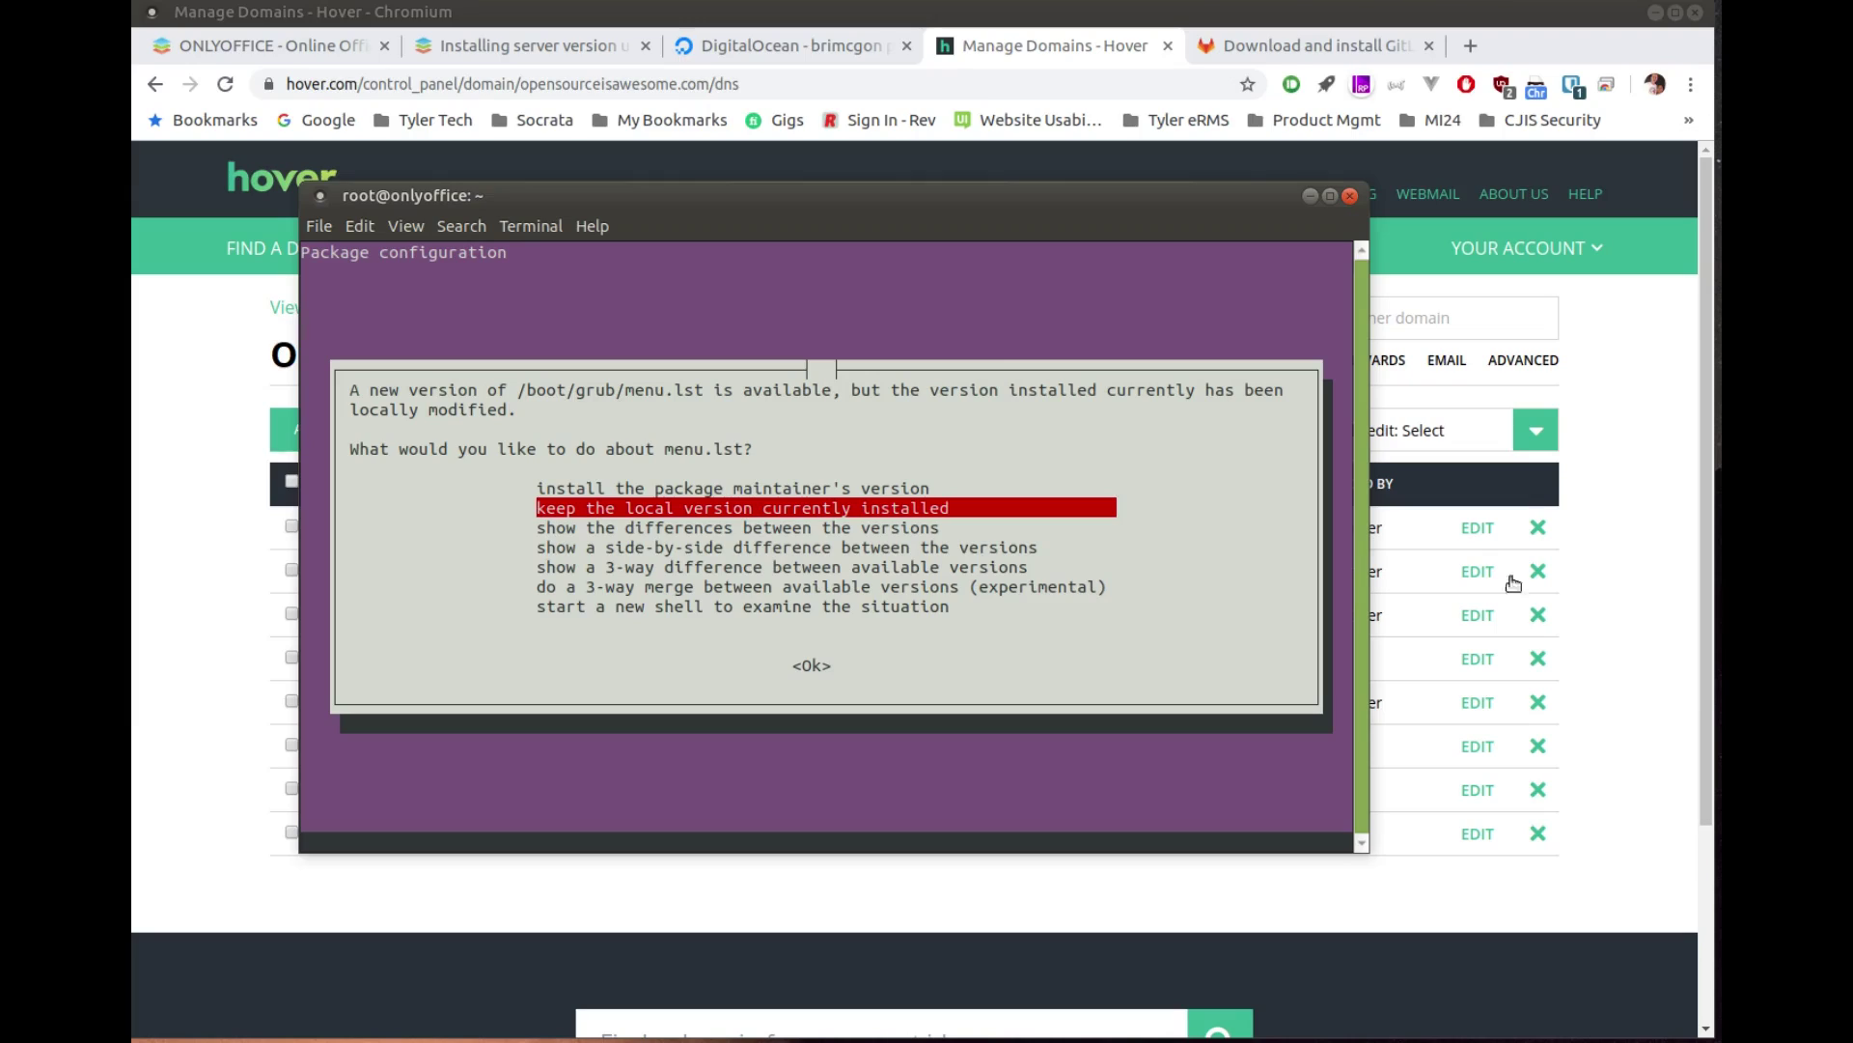
{"action": "key", "text": "Tab"}
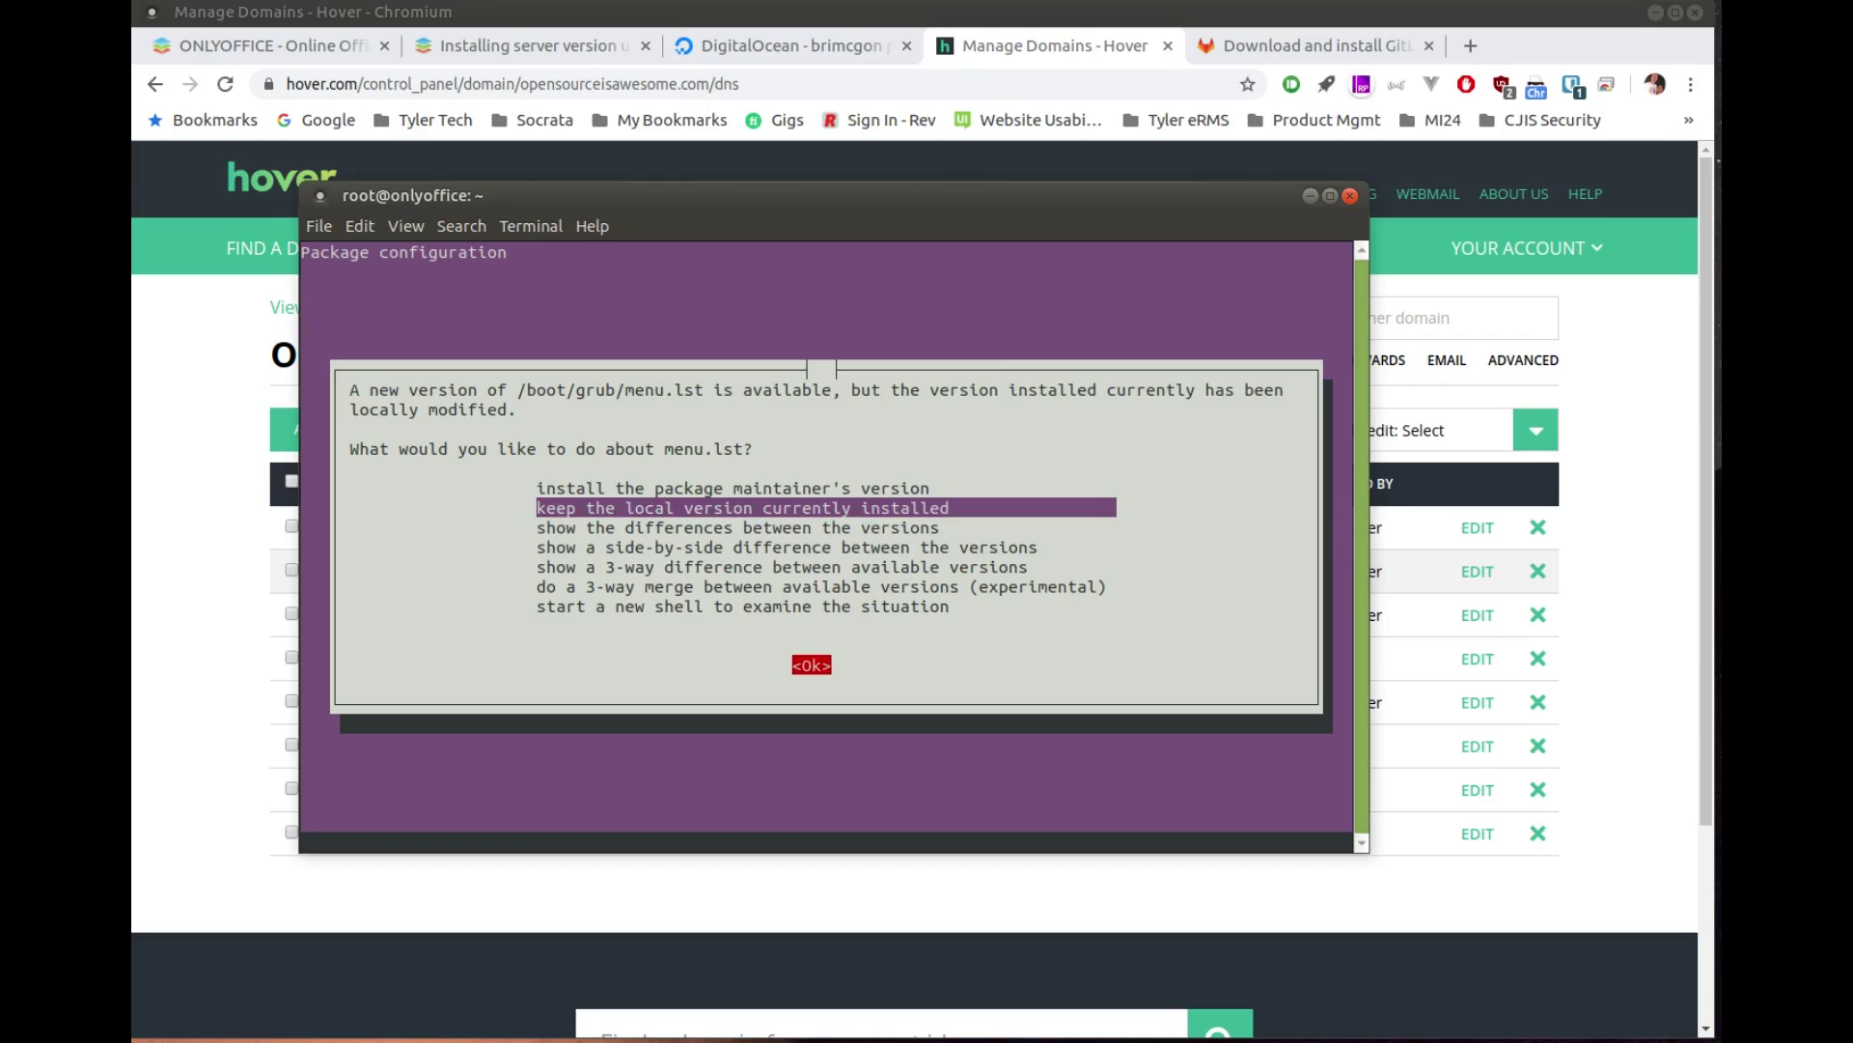
{"action": "key", "text": "Return"}
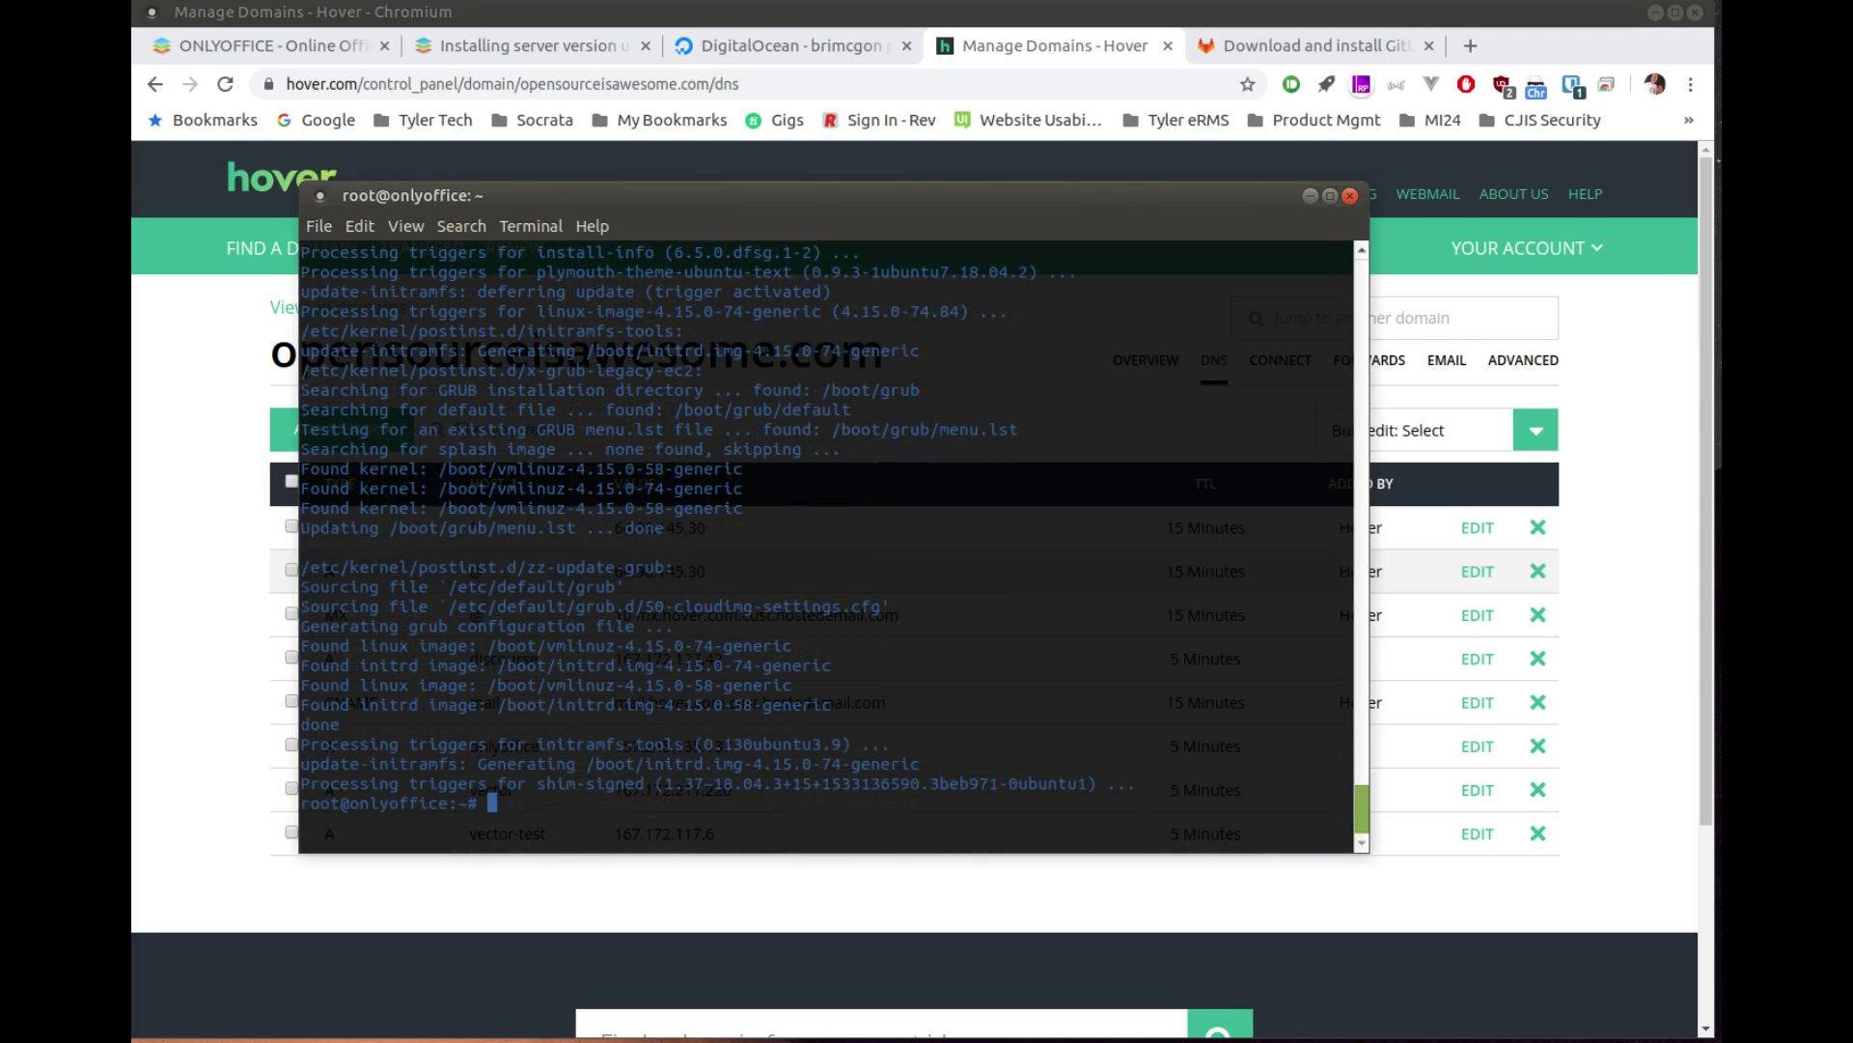
{"action": "type", "text": "sudo reb"}
{"action": "type", "text": "oot"}
{"action": "key", "text": "Return"}
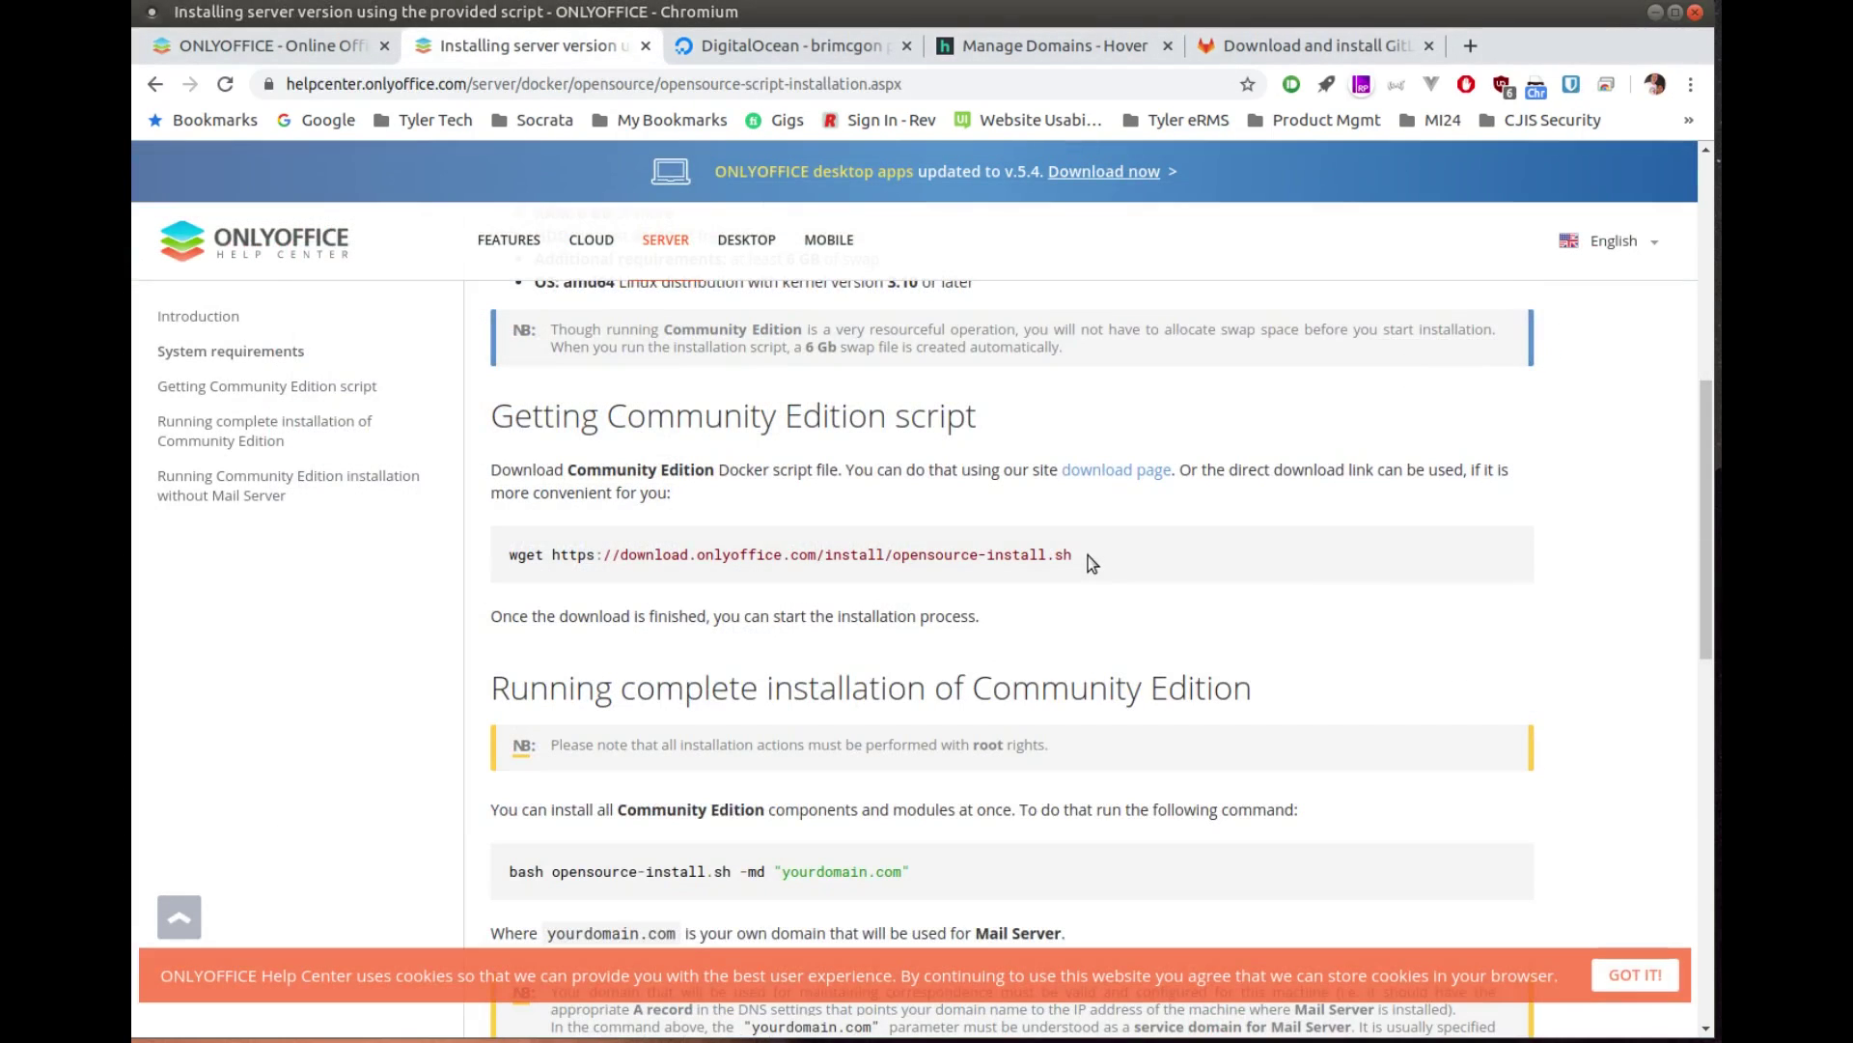
Step: Copy the guide's wget command and run it on the server to download opensource-install.sh
{"action": "left_click_drag", "start_coordinate": [1086, 554], "coordinate": [511, 556]}
{"action": "key", "text": "ctrl+c"}
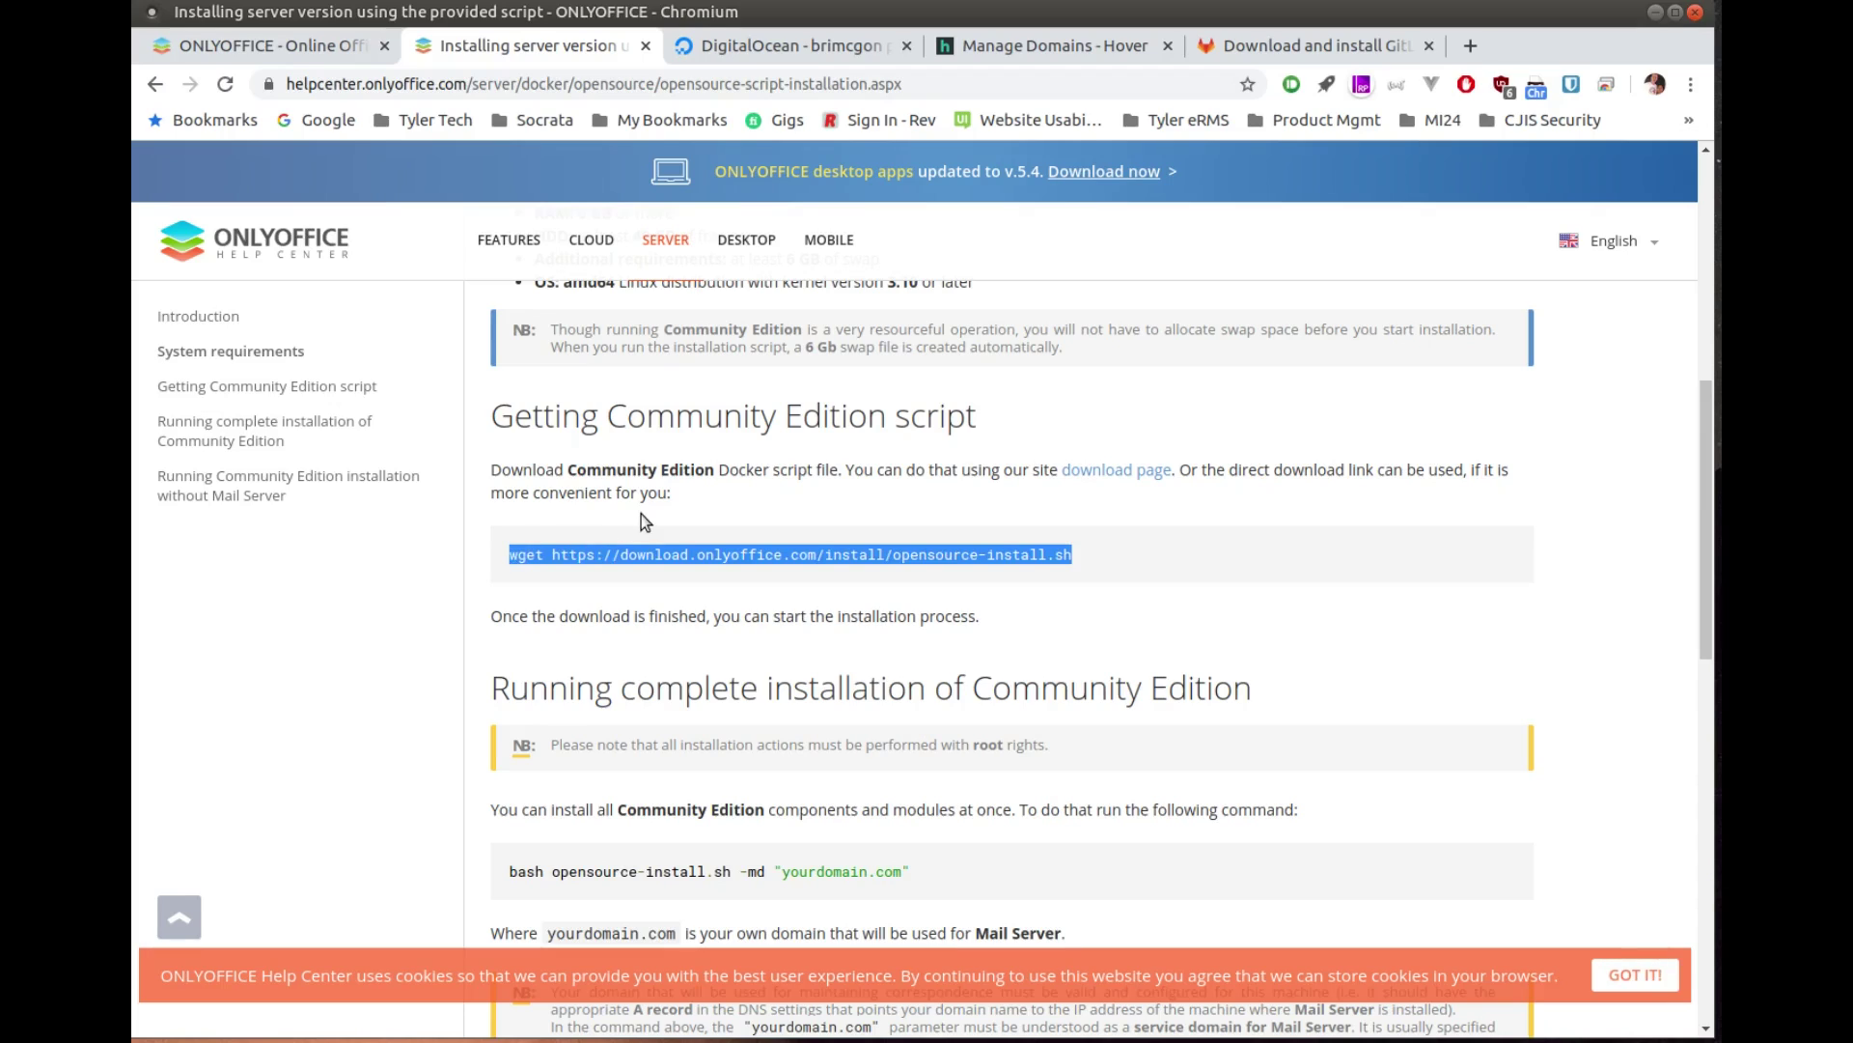
{"action": "key", "text": "ctrl+alt+t"}
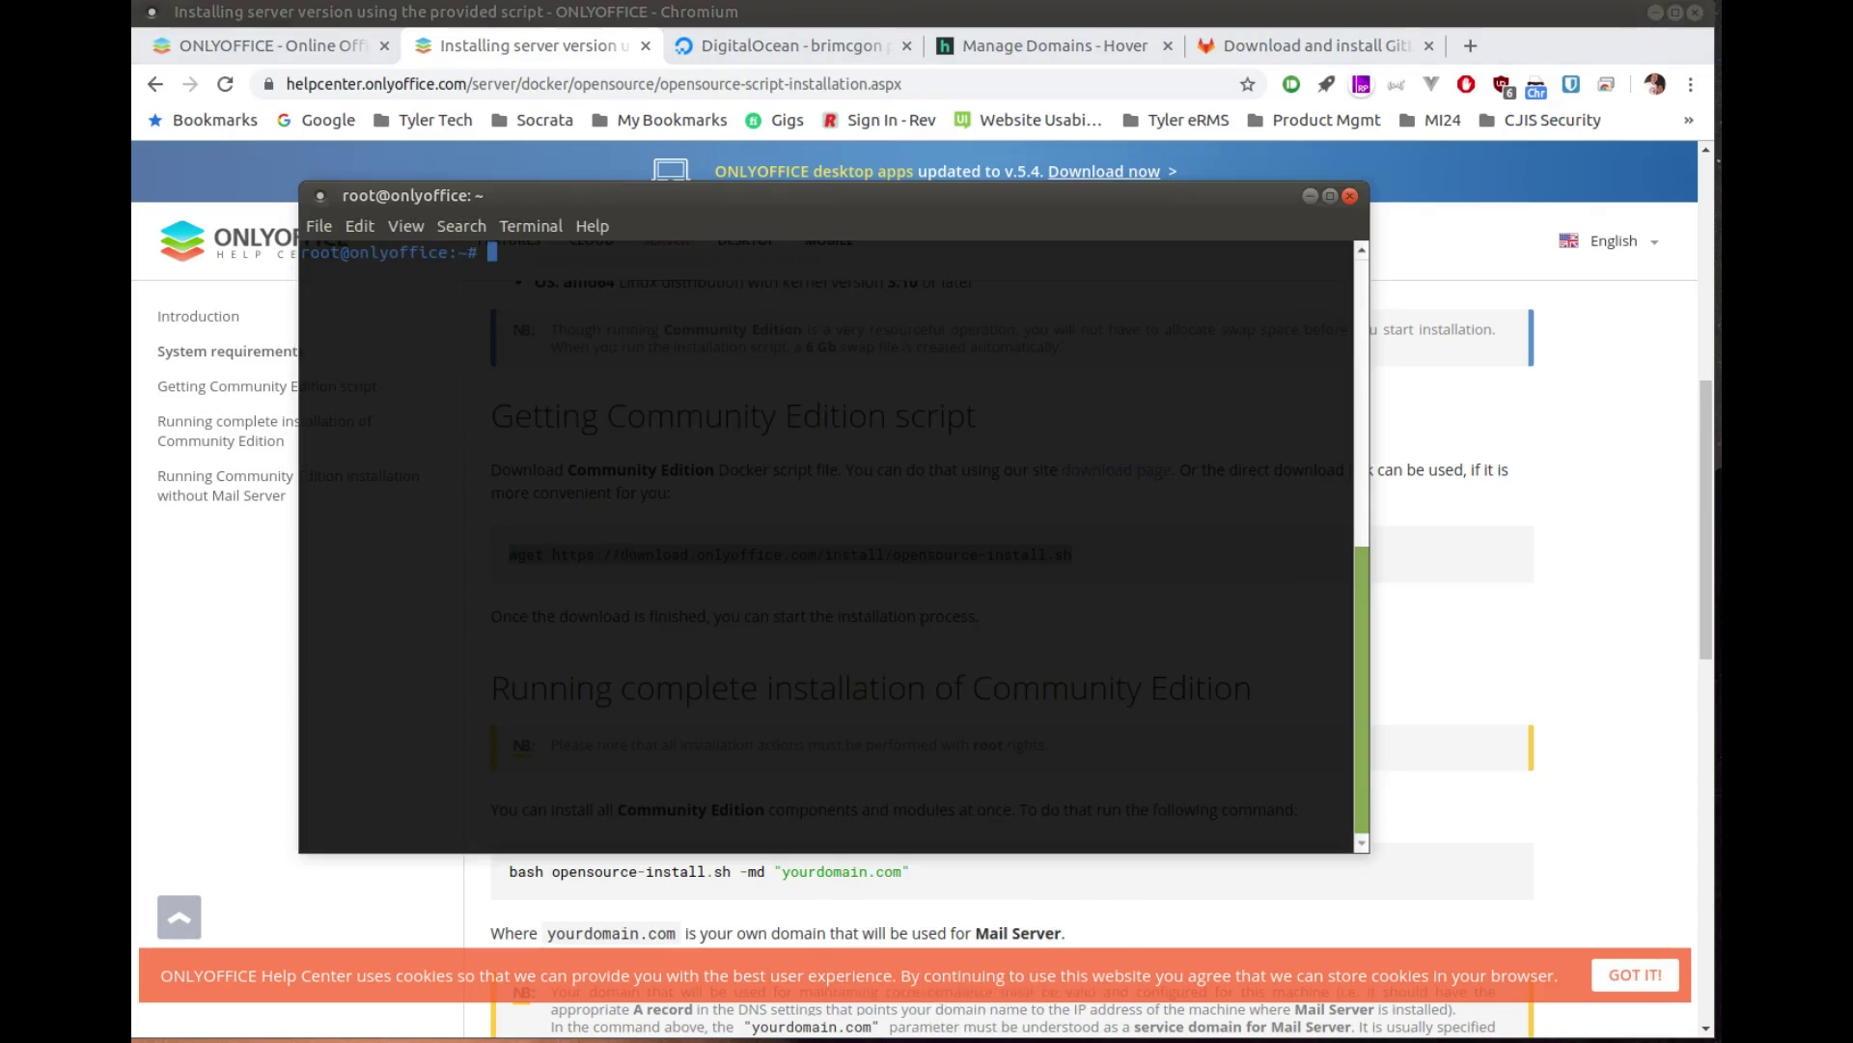
{"action": "key", "text": "ctrl+shift+v"}
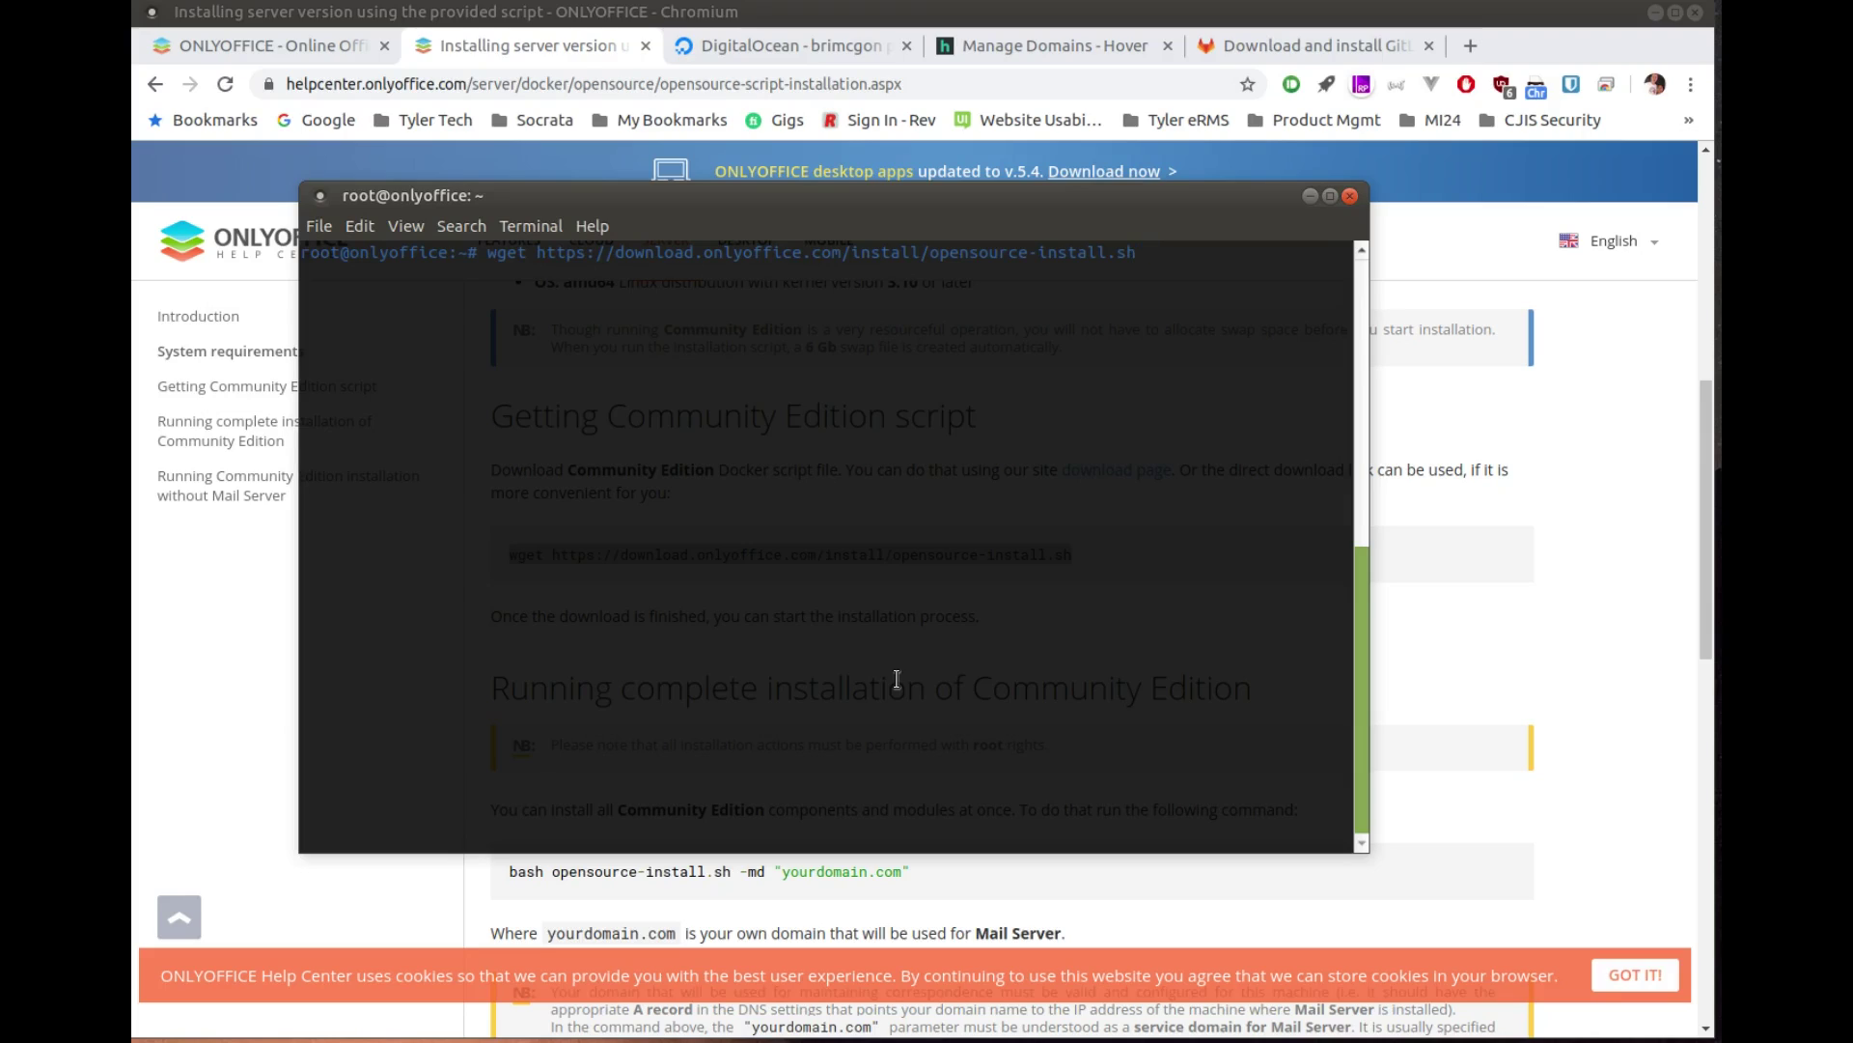
{"action": "key", "text": "Return"}
Step: Print opensource-install.sh with cat, scroll through its contents, and clear the terminal
{"action": "type", "text": "cat op"}
{"action": "key", "text": "Tab"}
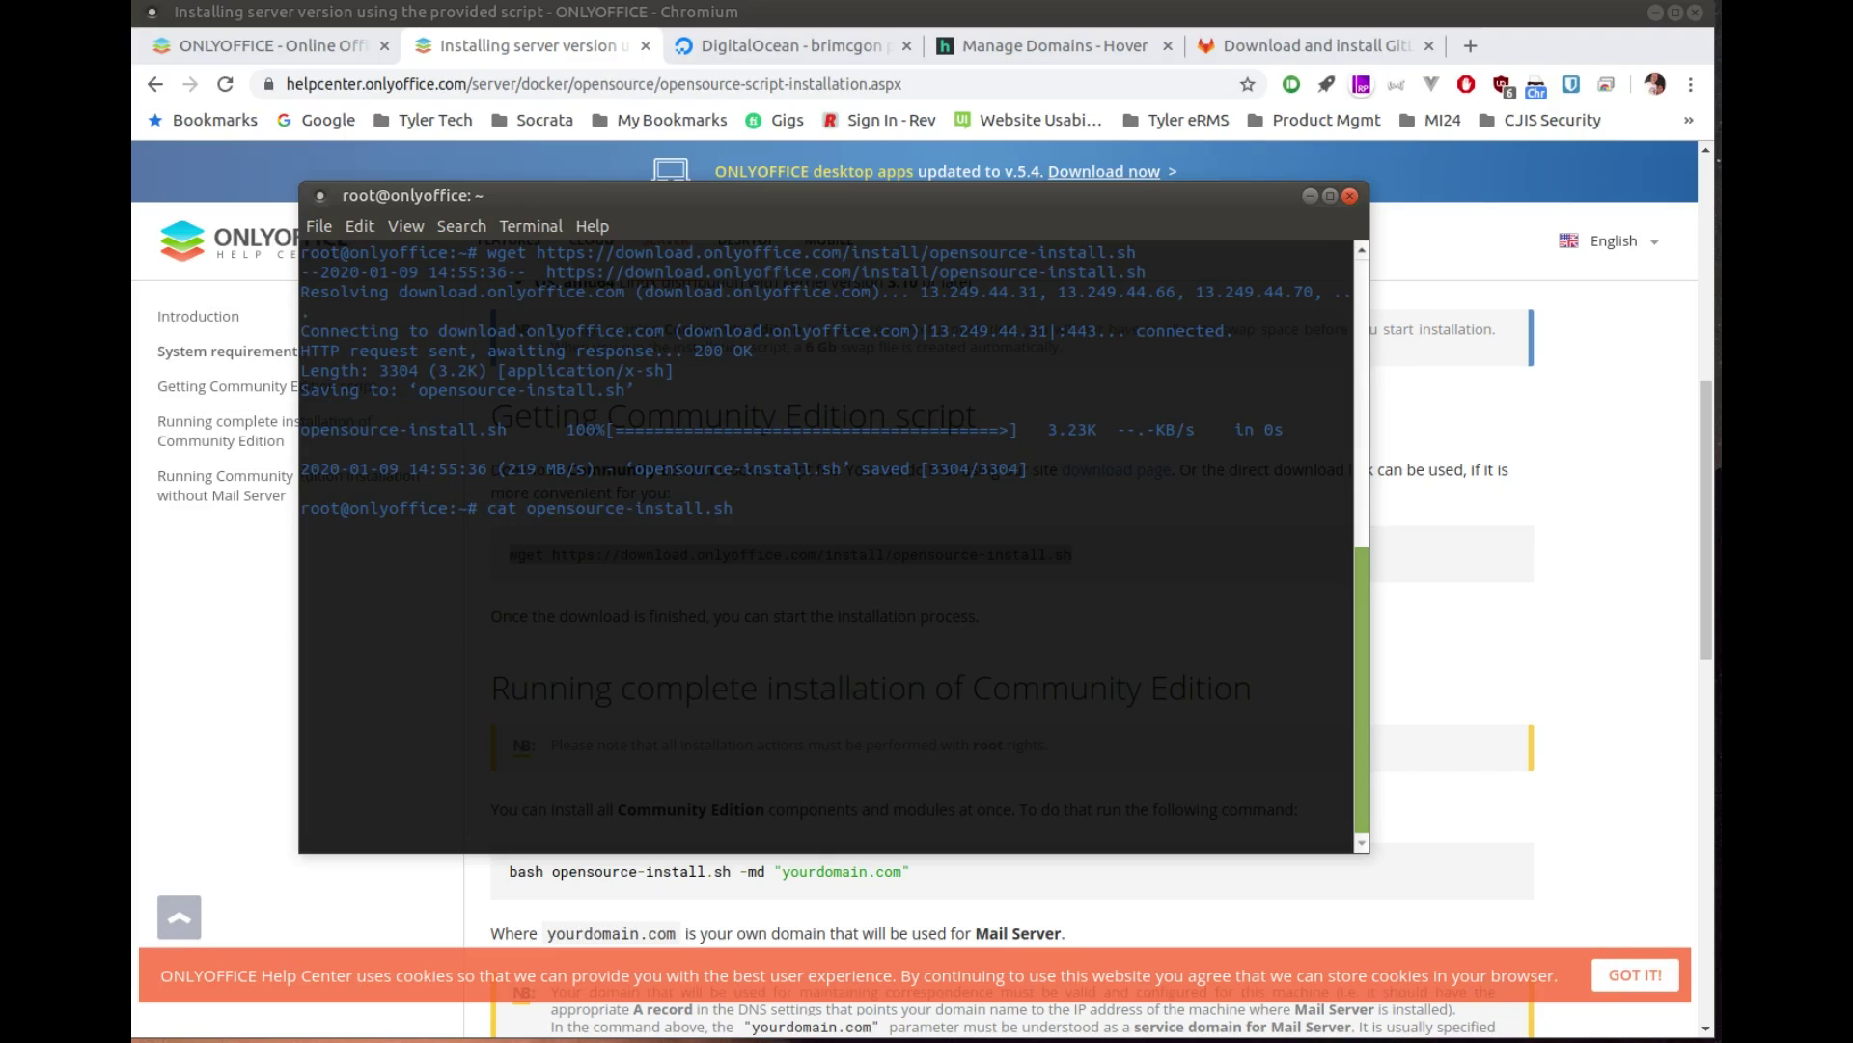
{"action": "key", "text": "Return"}
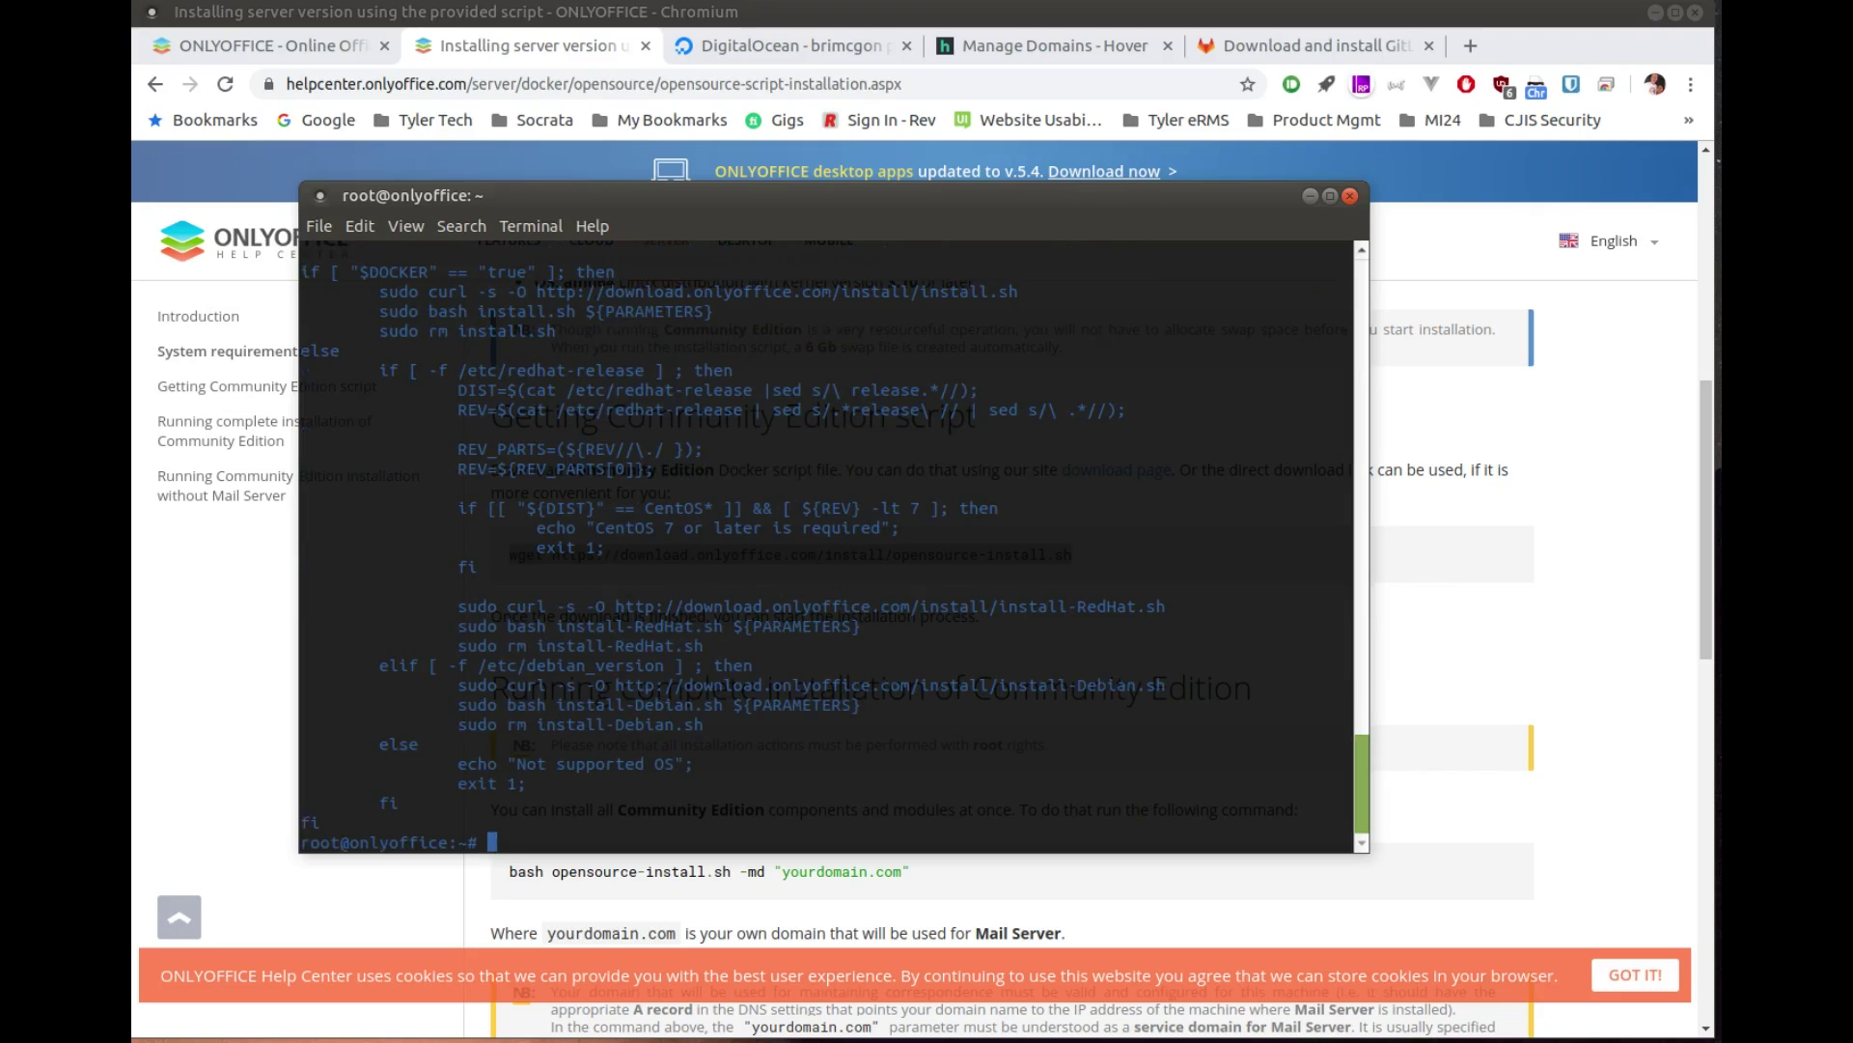
{"action": "scroll", "coordinate": [761, 617], "scroll_direction": "up", "scroll_amount": 8}
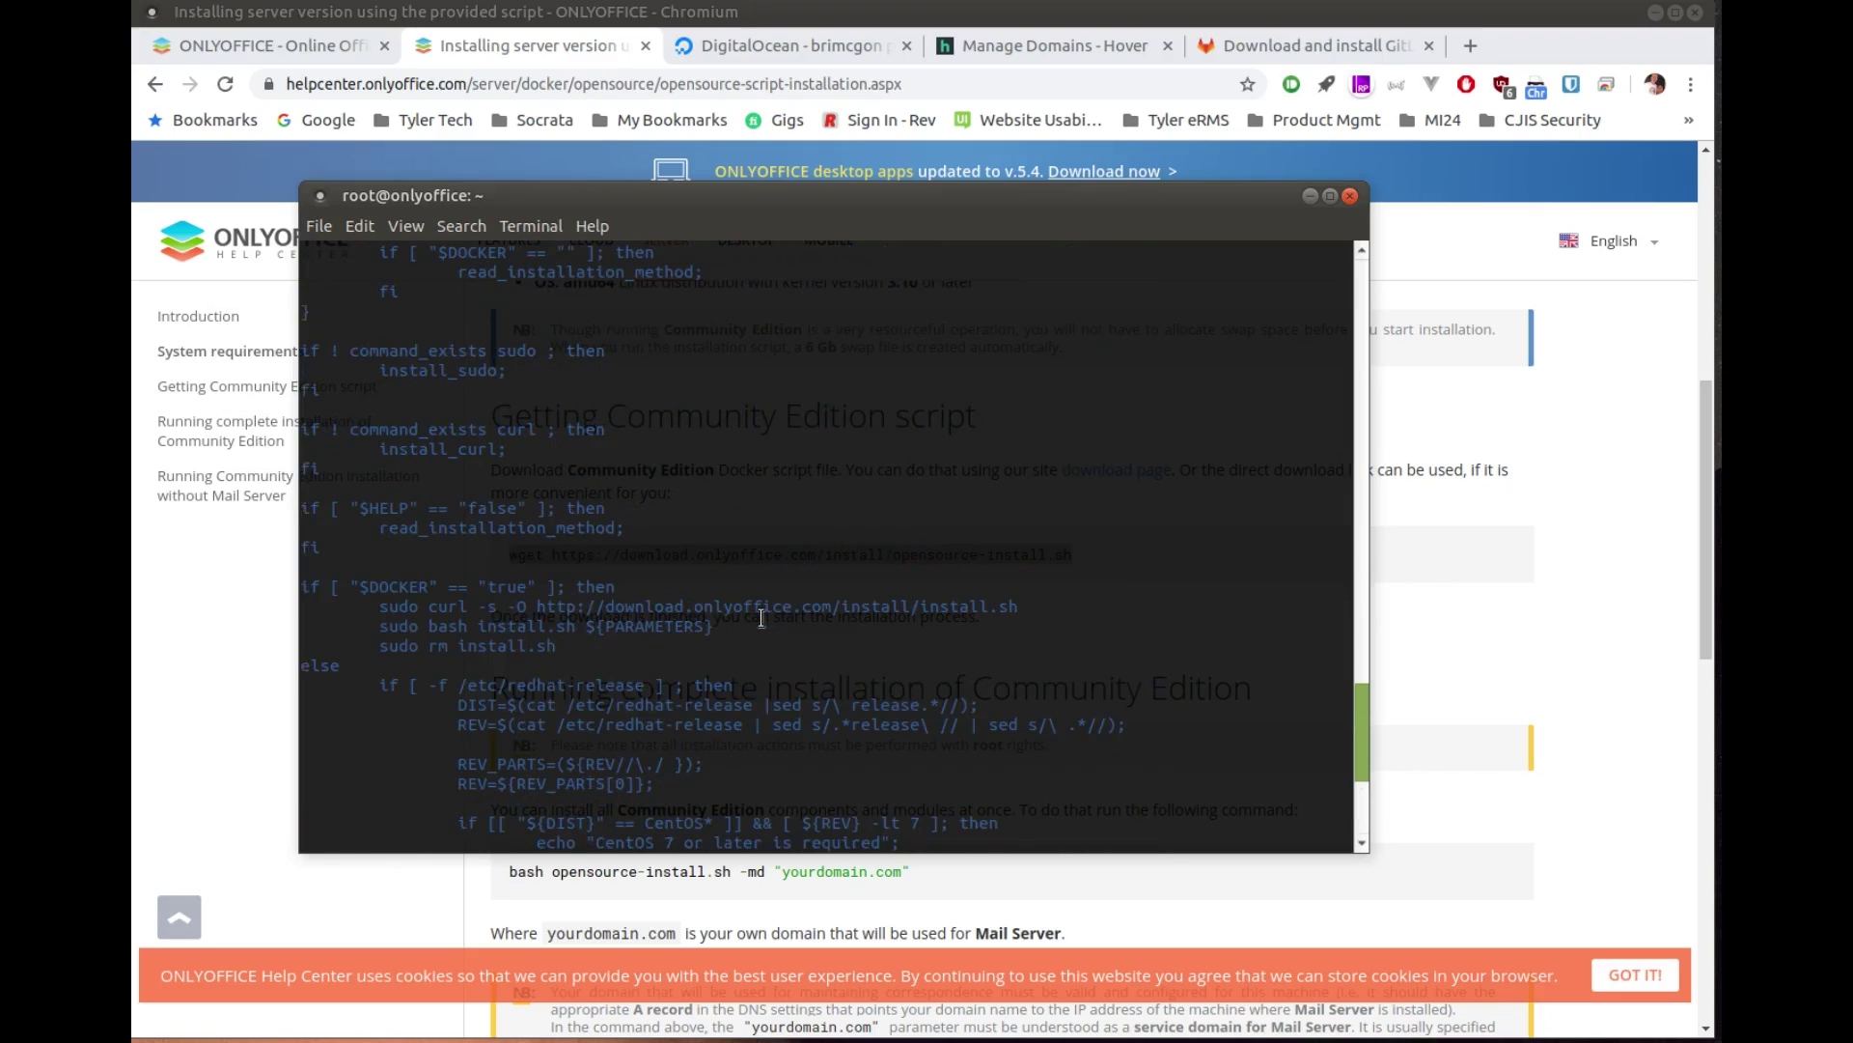
{"action": "scroll", "coordinate": [762, 617], "scroll_direction": "up", "scroll_amount": 8}
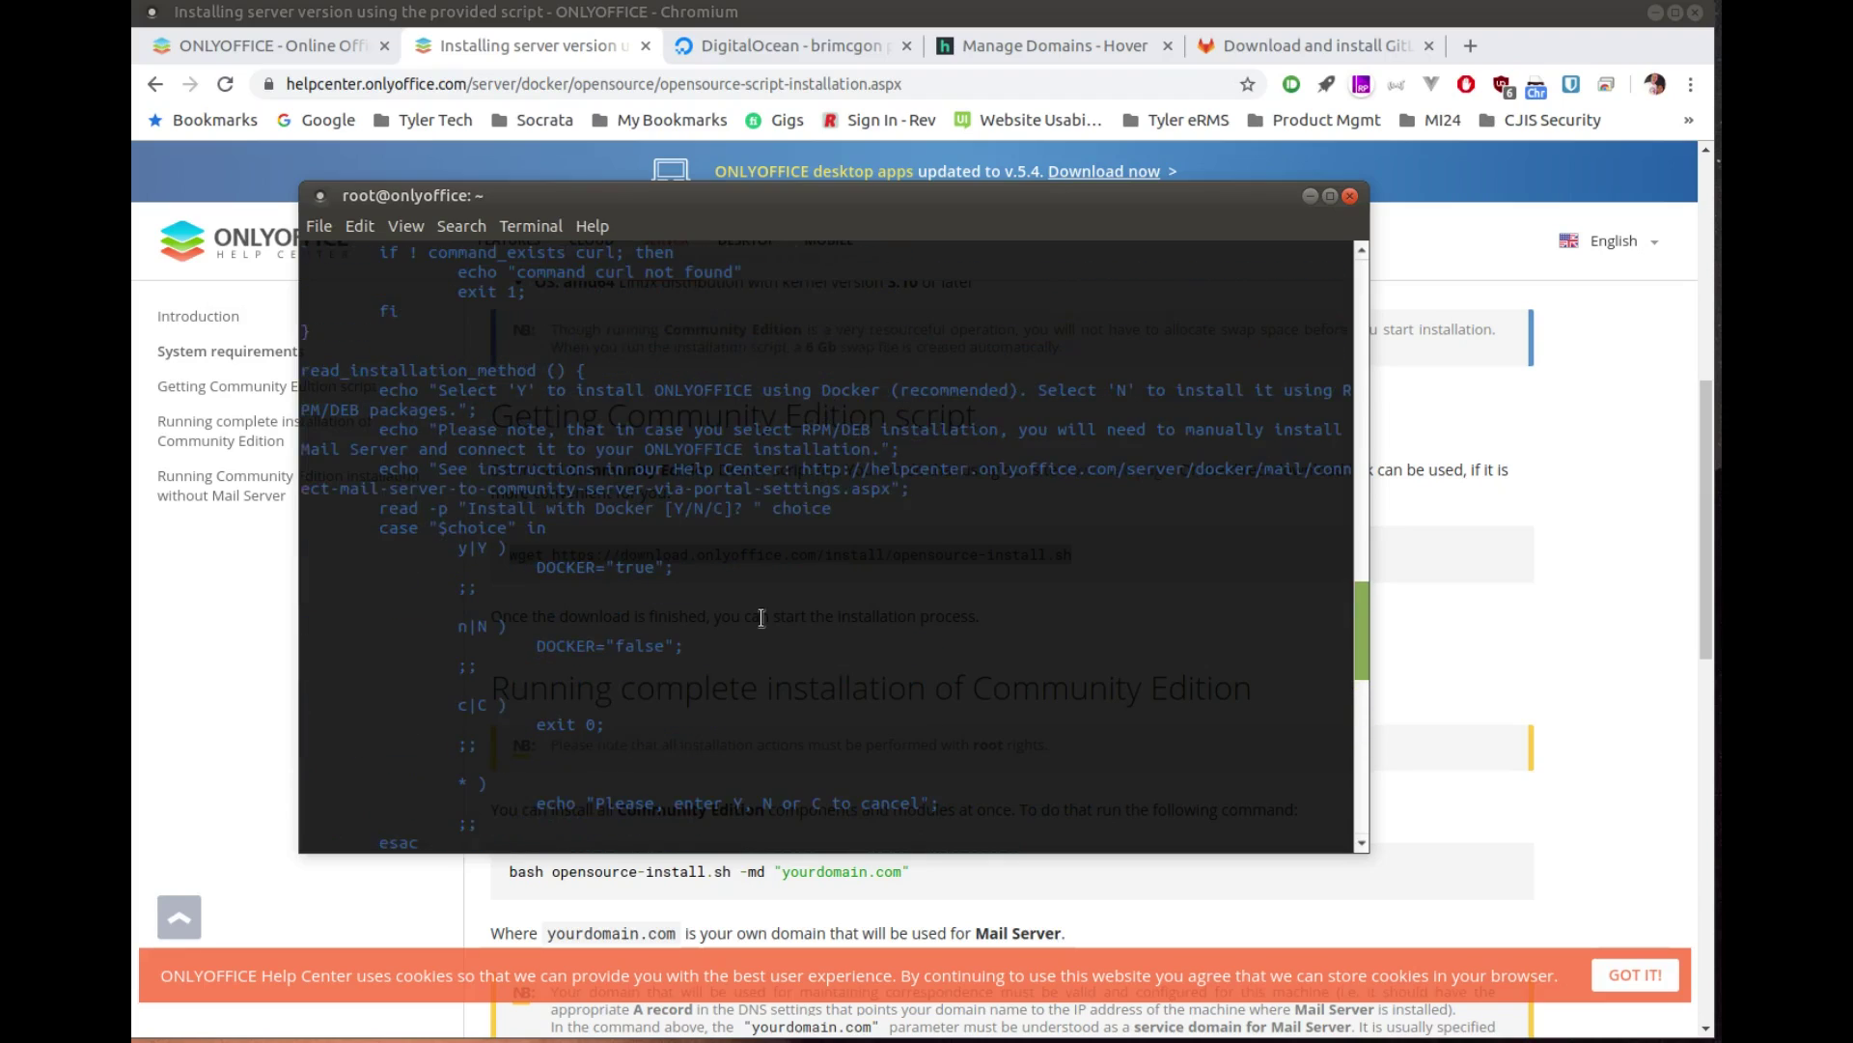
{"action": "scroll", "coordinate": [762, 618], "scroll_direction": "down", "scroll_amount": 15}
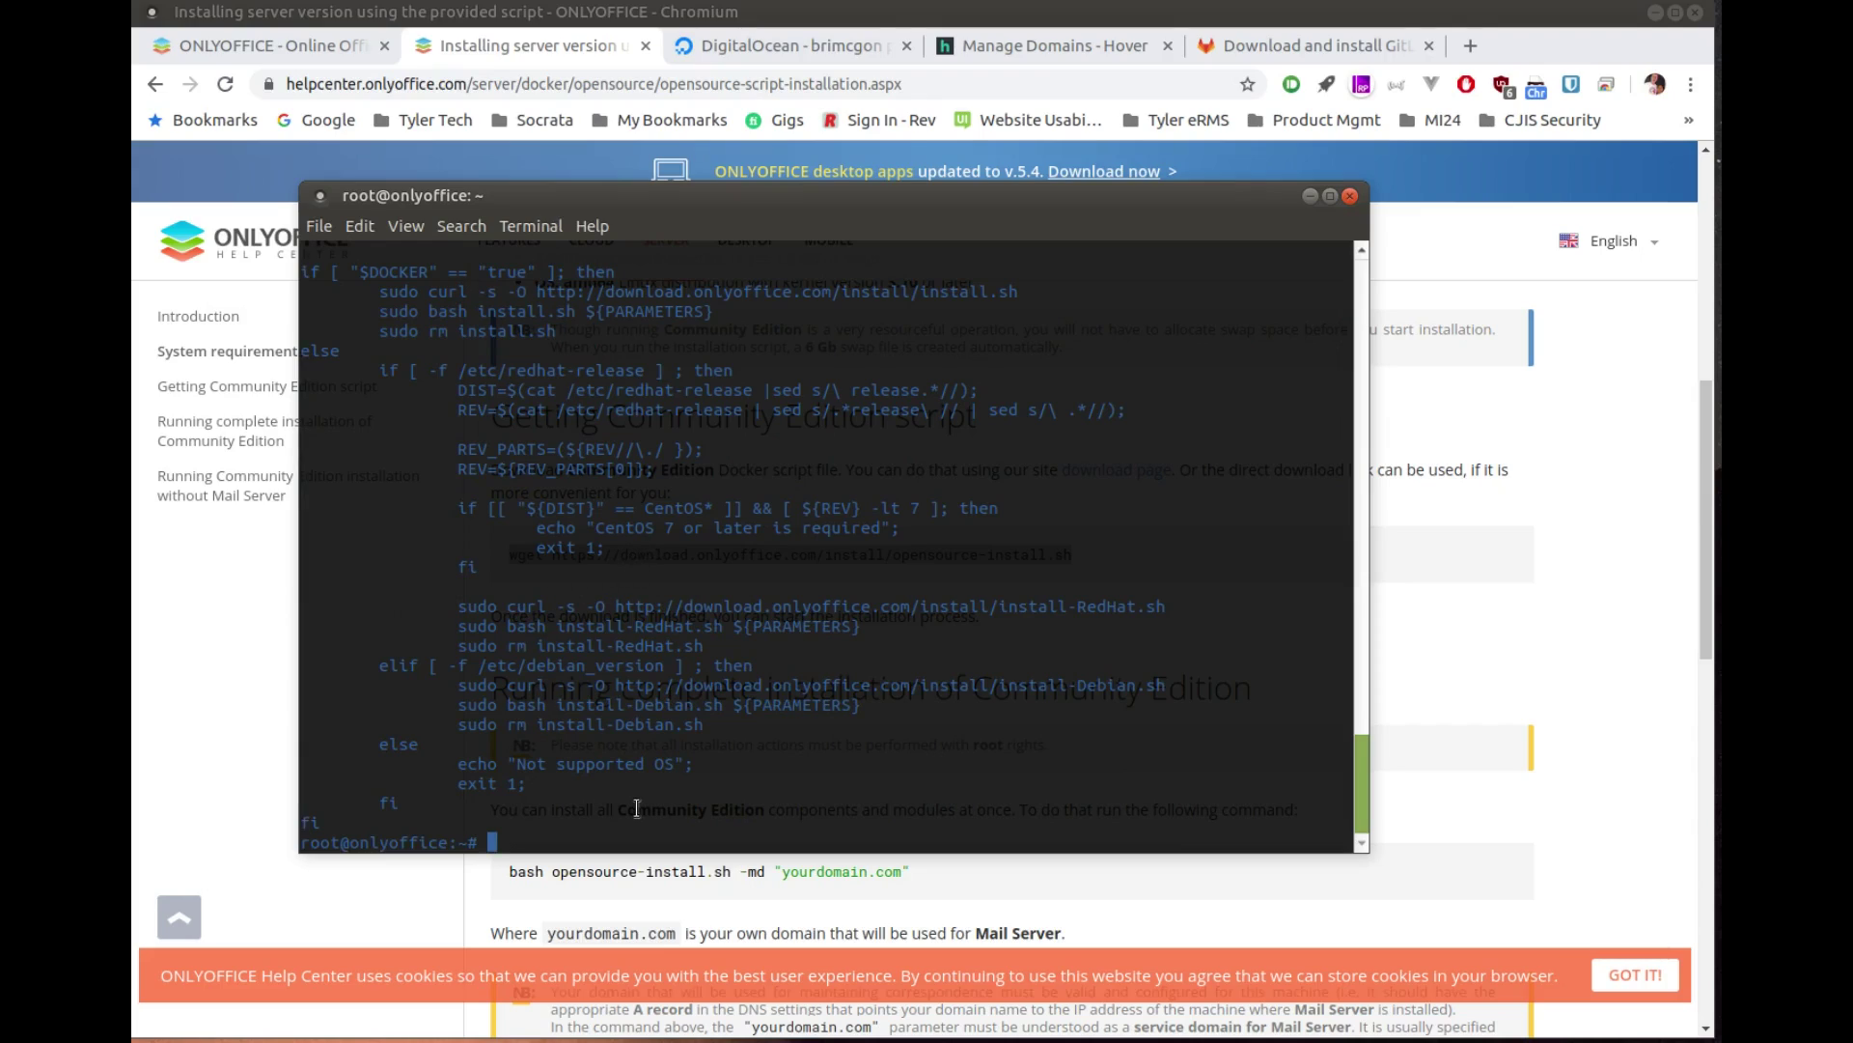
{"action": "type", "text": "clear"}
{"action": "key", "text": "Return"}
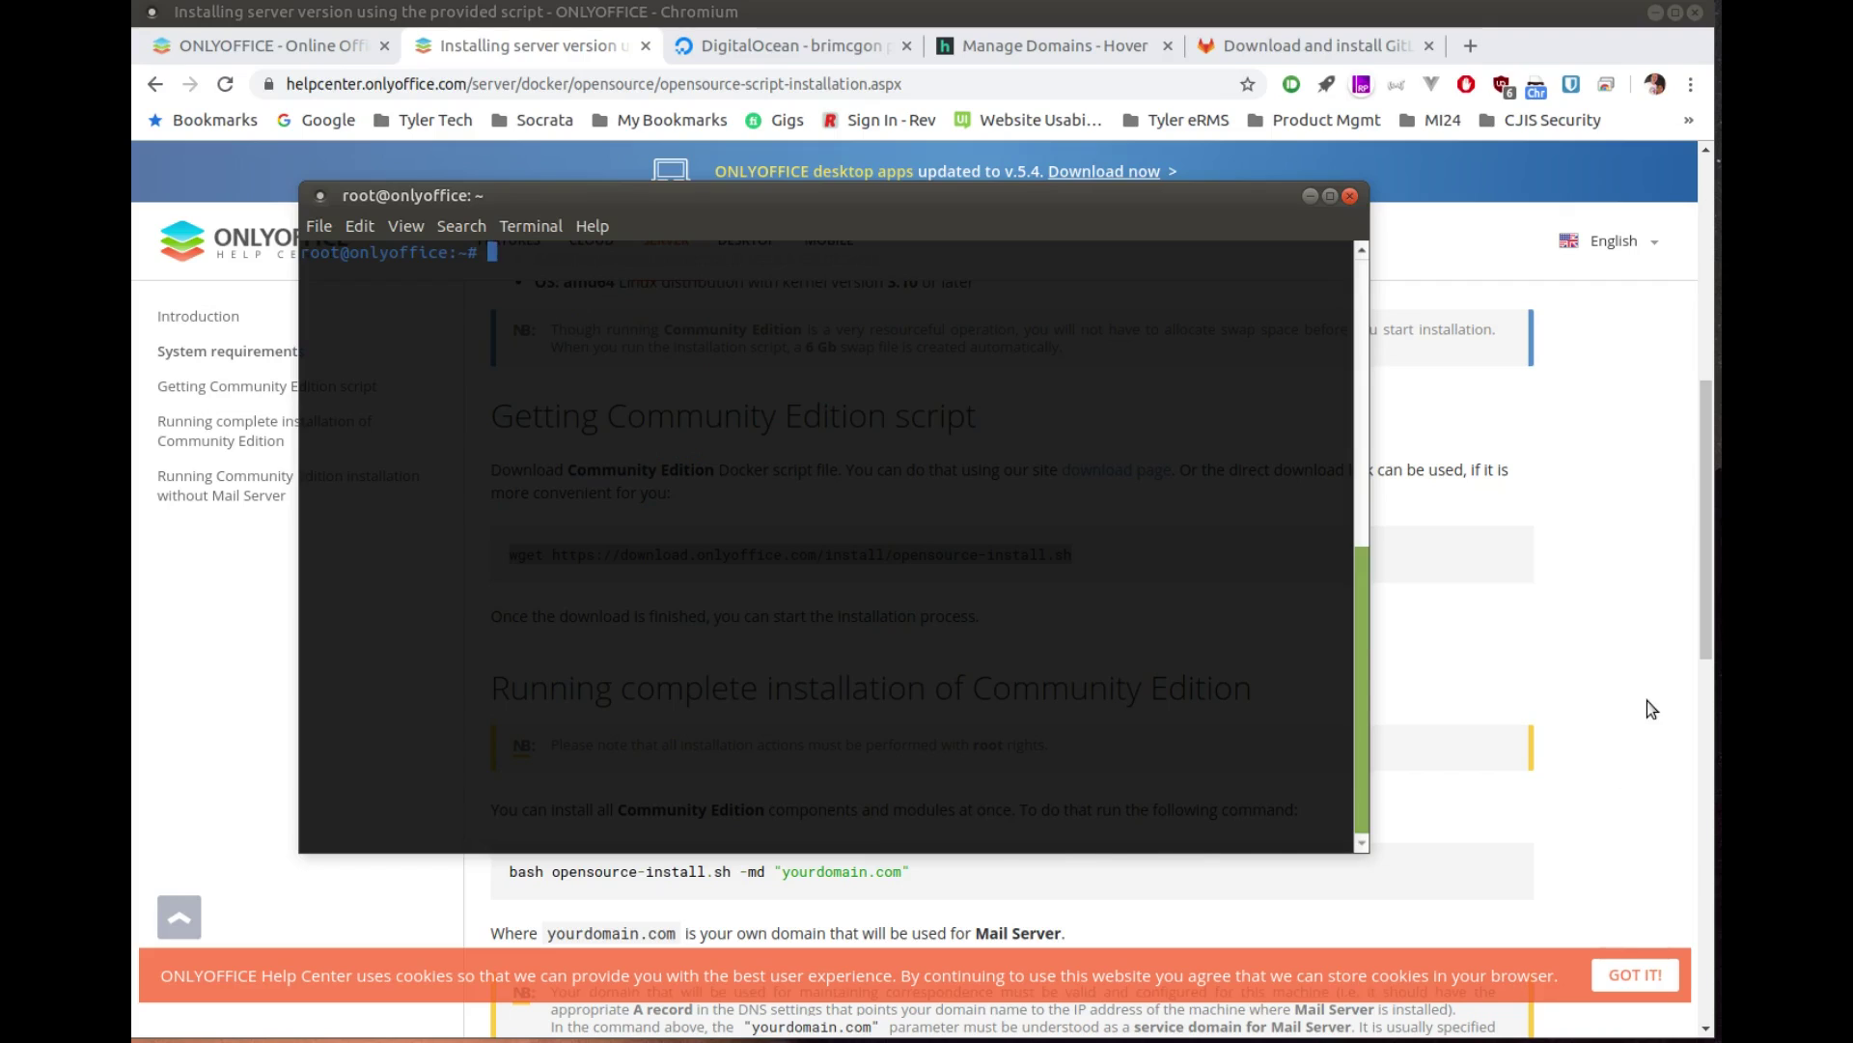
{"action": "left_click", "coordinate": [1650, 709]}
Step: Run the guide's bash opensource-install.sh -md command with the domain set to opensourceisawesome.com
{"action": "scroll", "coordinate": [770, 703], "scroll_direction": "down", "scroll_amount": 3}
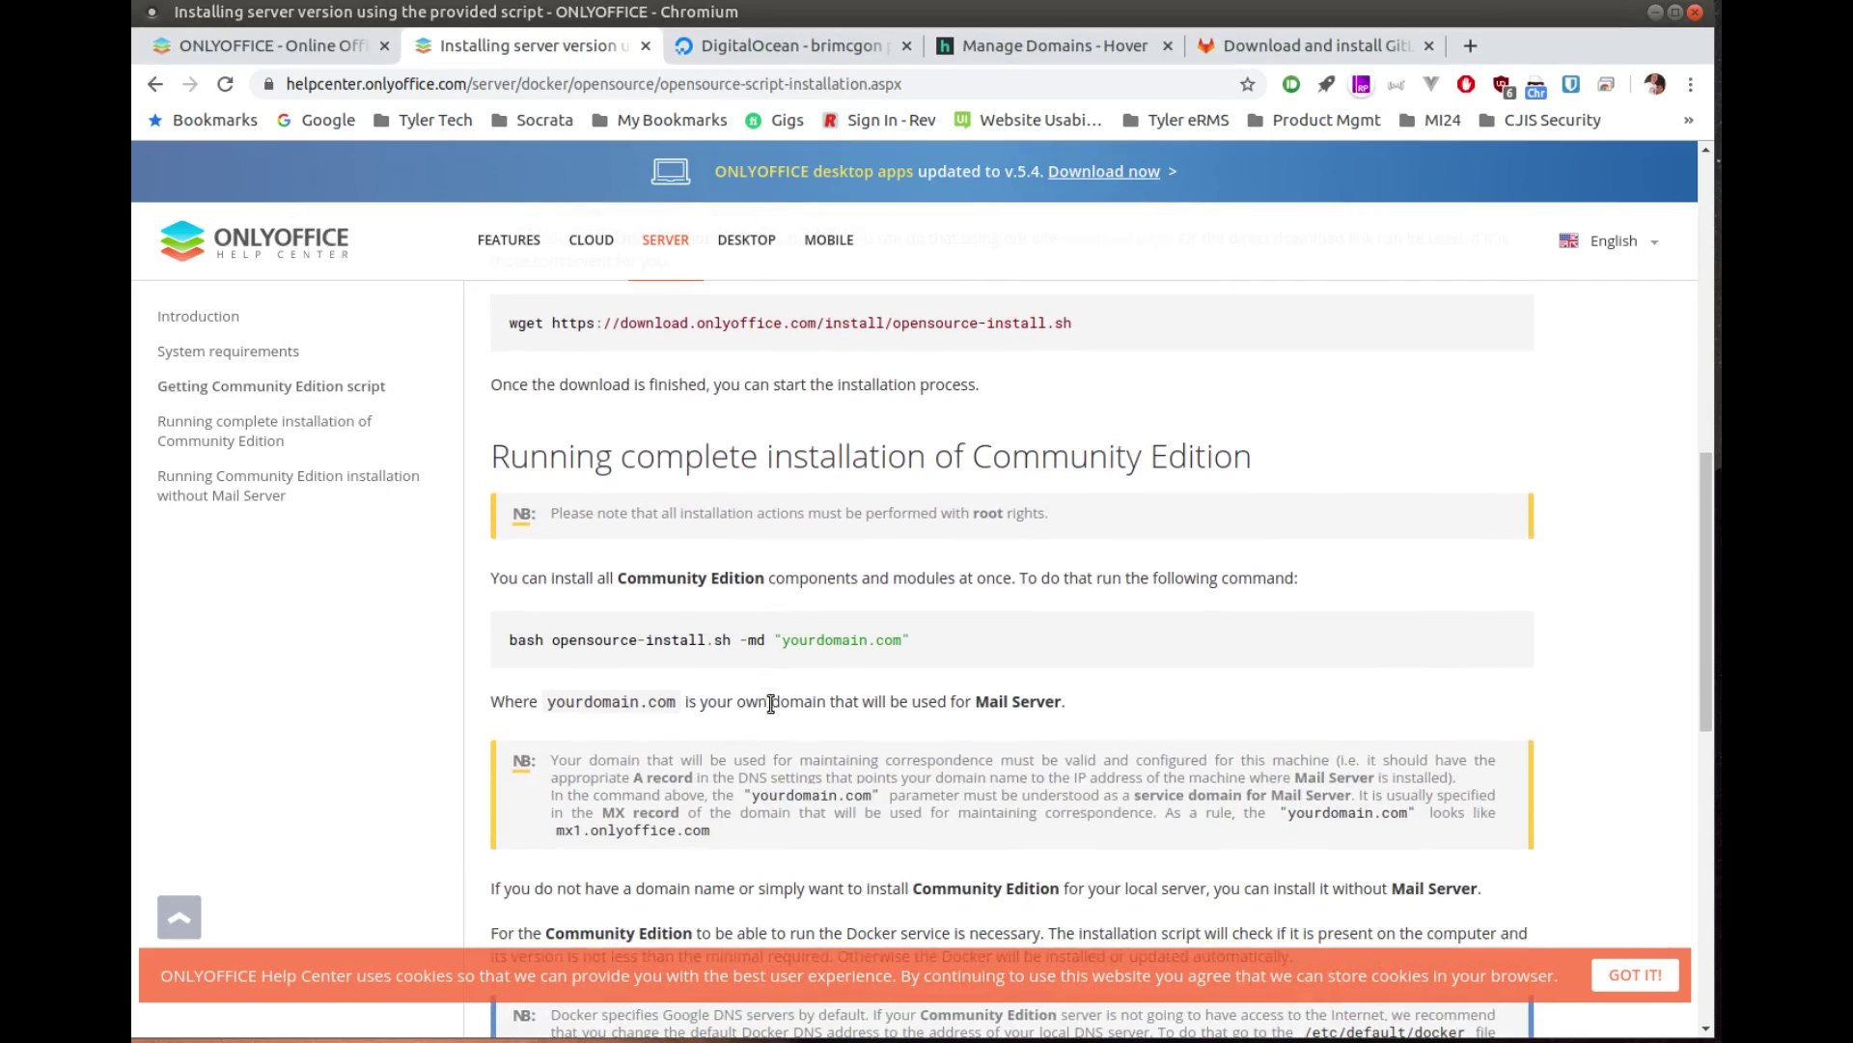
{"action": "left_click_drag", "start_coordinate": [913, 642], "coordinate": [508, 642]}
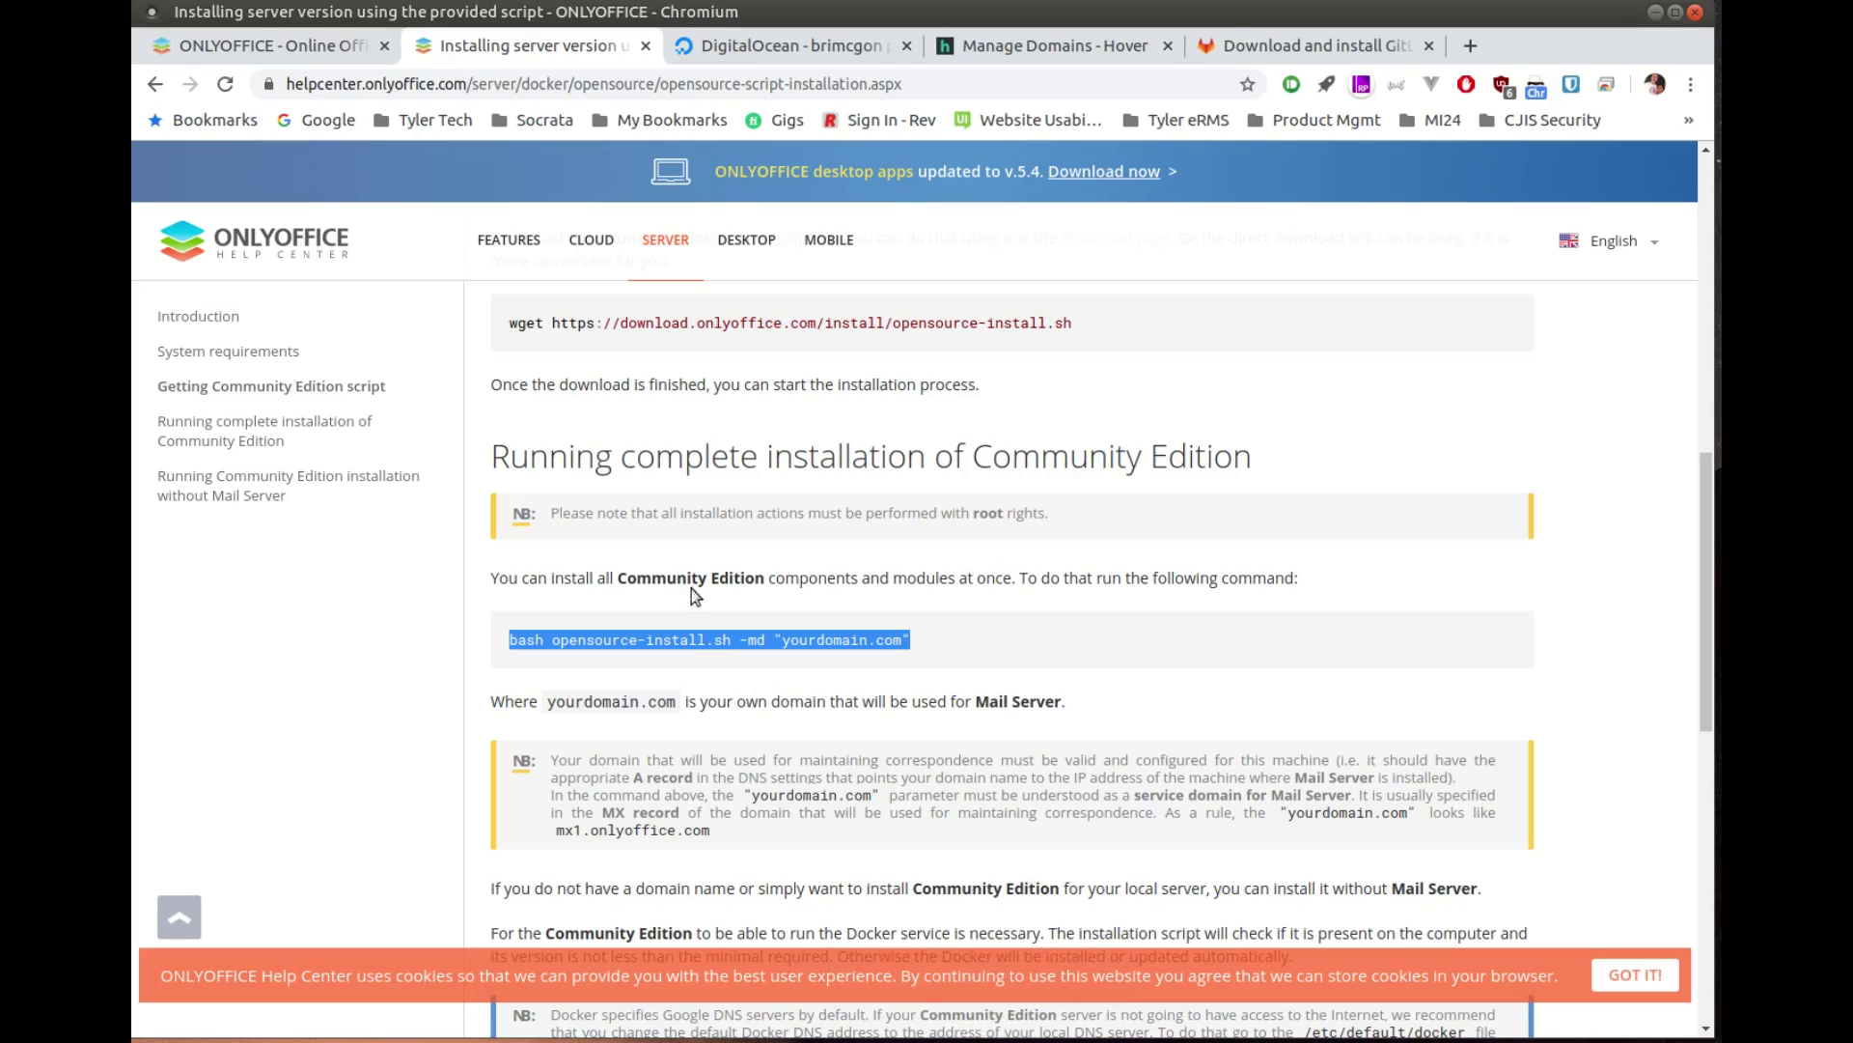
{"action": "key", "text": "ctrl+alt+t"}
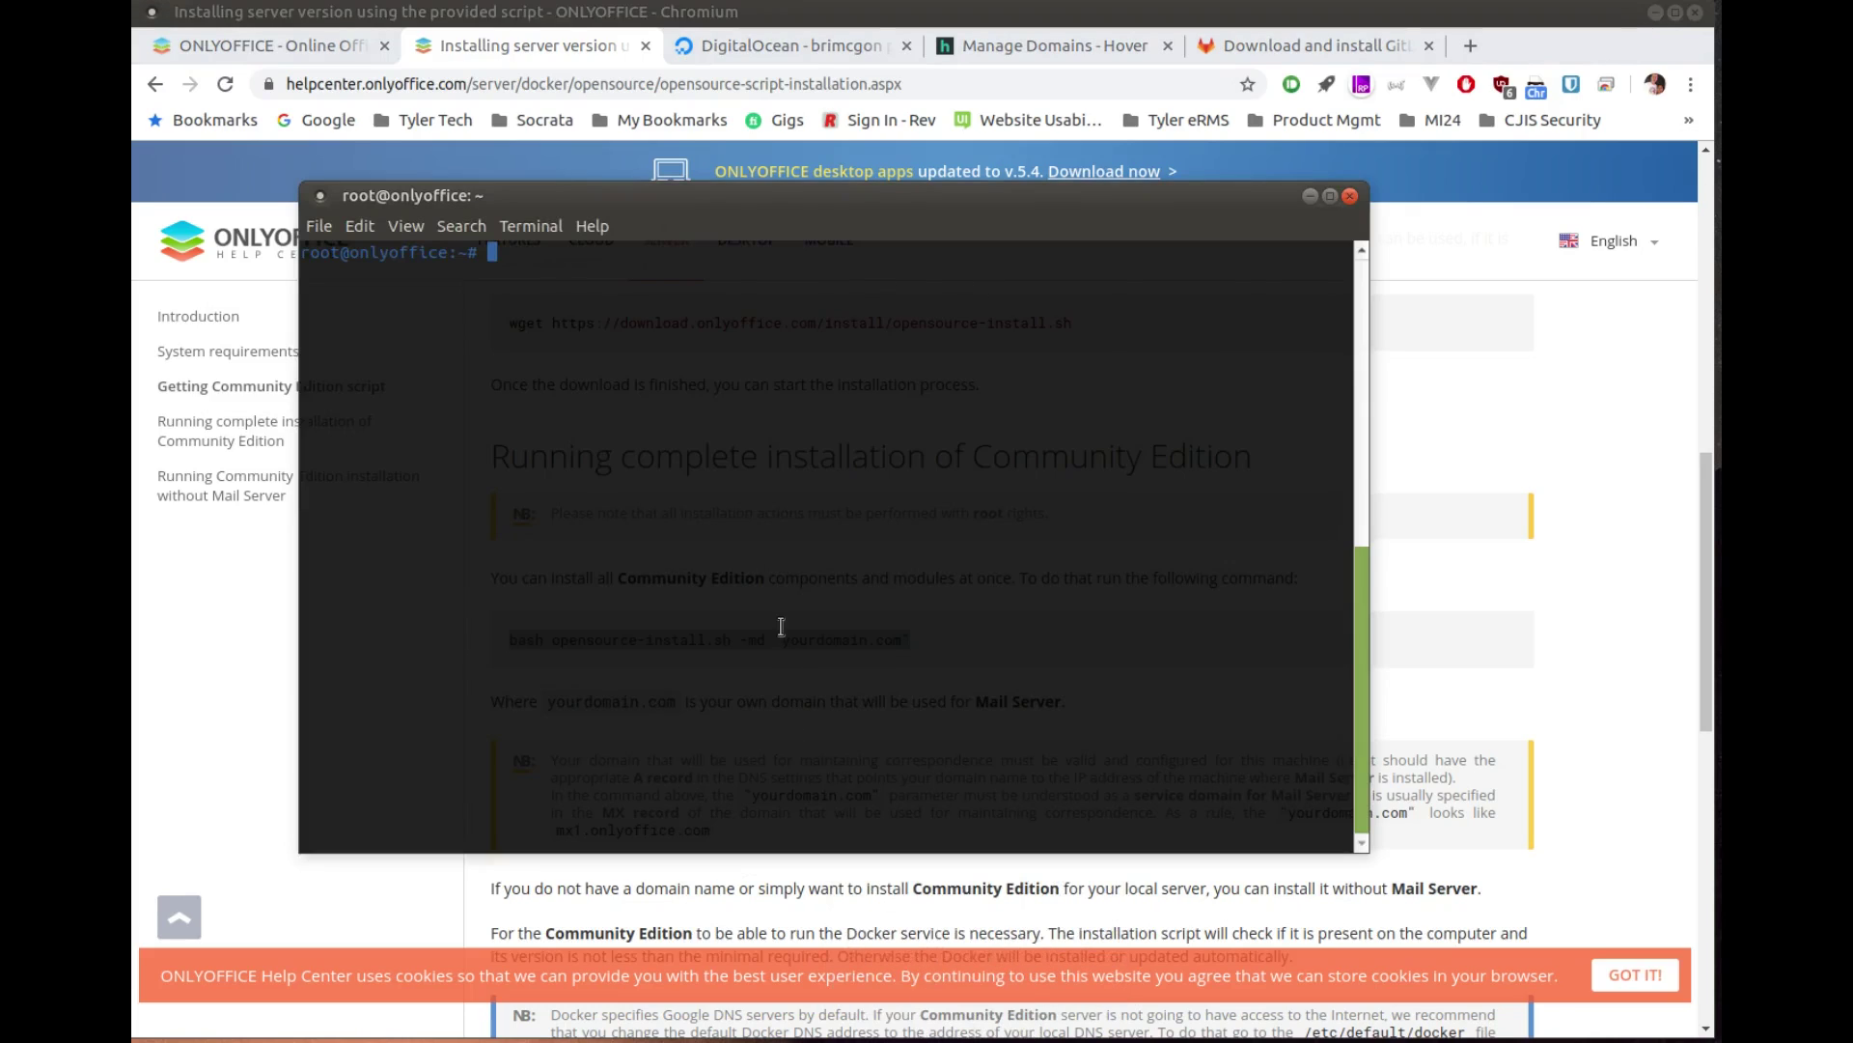
{"action": "type", "text": "bash opensource-install.sh -md \"yourdomain.com\""}
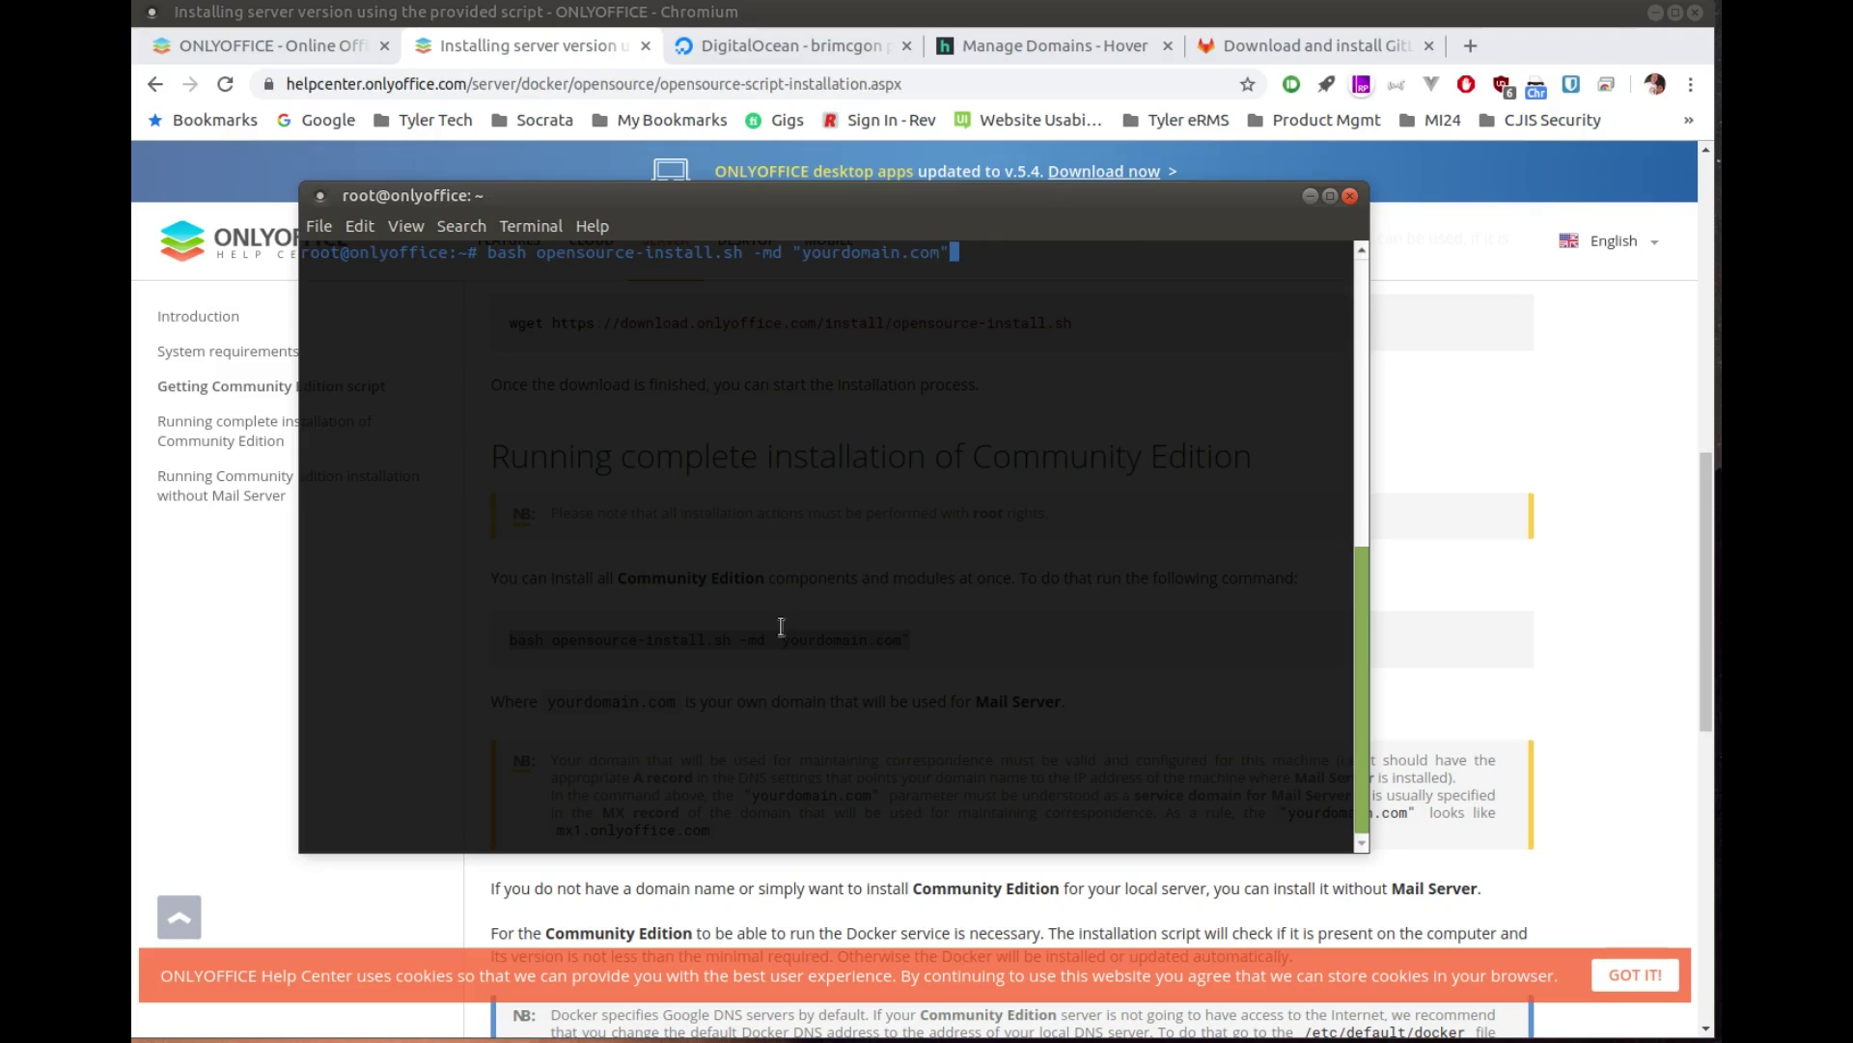
{"action": "key", "text": "Left"}
{"action": "key", "text": "BackSpace"}
{"action": "key", "text": "BackSpace"}
{"action": "key", "text": "BackSpace"}
{"action": "key", "text": "BackSpace"}
{"action": "key", "text": "BackSpace"}
{"action": "key", "text": "BackSpace"}
{"action": "key", "text": "BackSpace"}
{"action": "key", "text": "BackSpace"}
{"action": "key", "text": "BackSpace"}
{"action": "key", "text": "BackSpace"}
{"action": "key", "text": "BackSpace"}
{"action": "key", "text": "BackSpace"}
{"action": "key", "text": "BackSpace"}
{"action": "key", "text": "BackSpace"}
{"action": "type", "text": "opensourceisawesome.com"}
{"action": "key", "text": "End"}
{"action": "key", "text": "Return"}
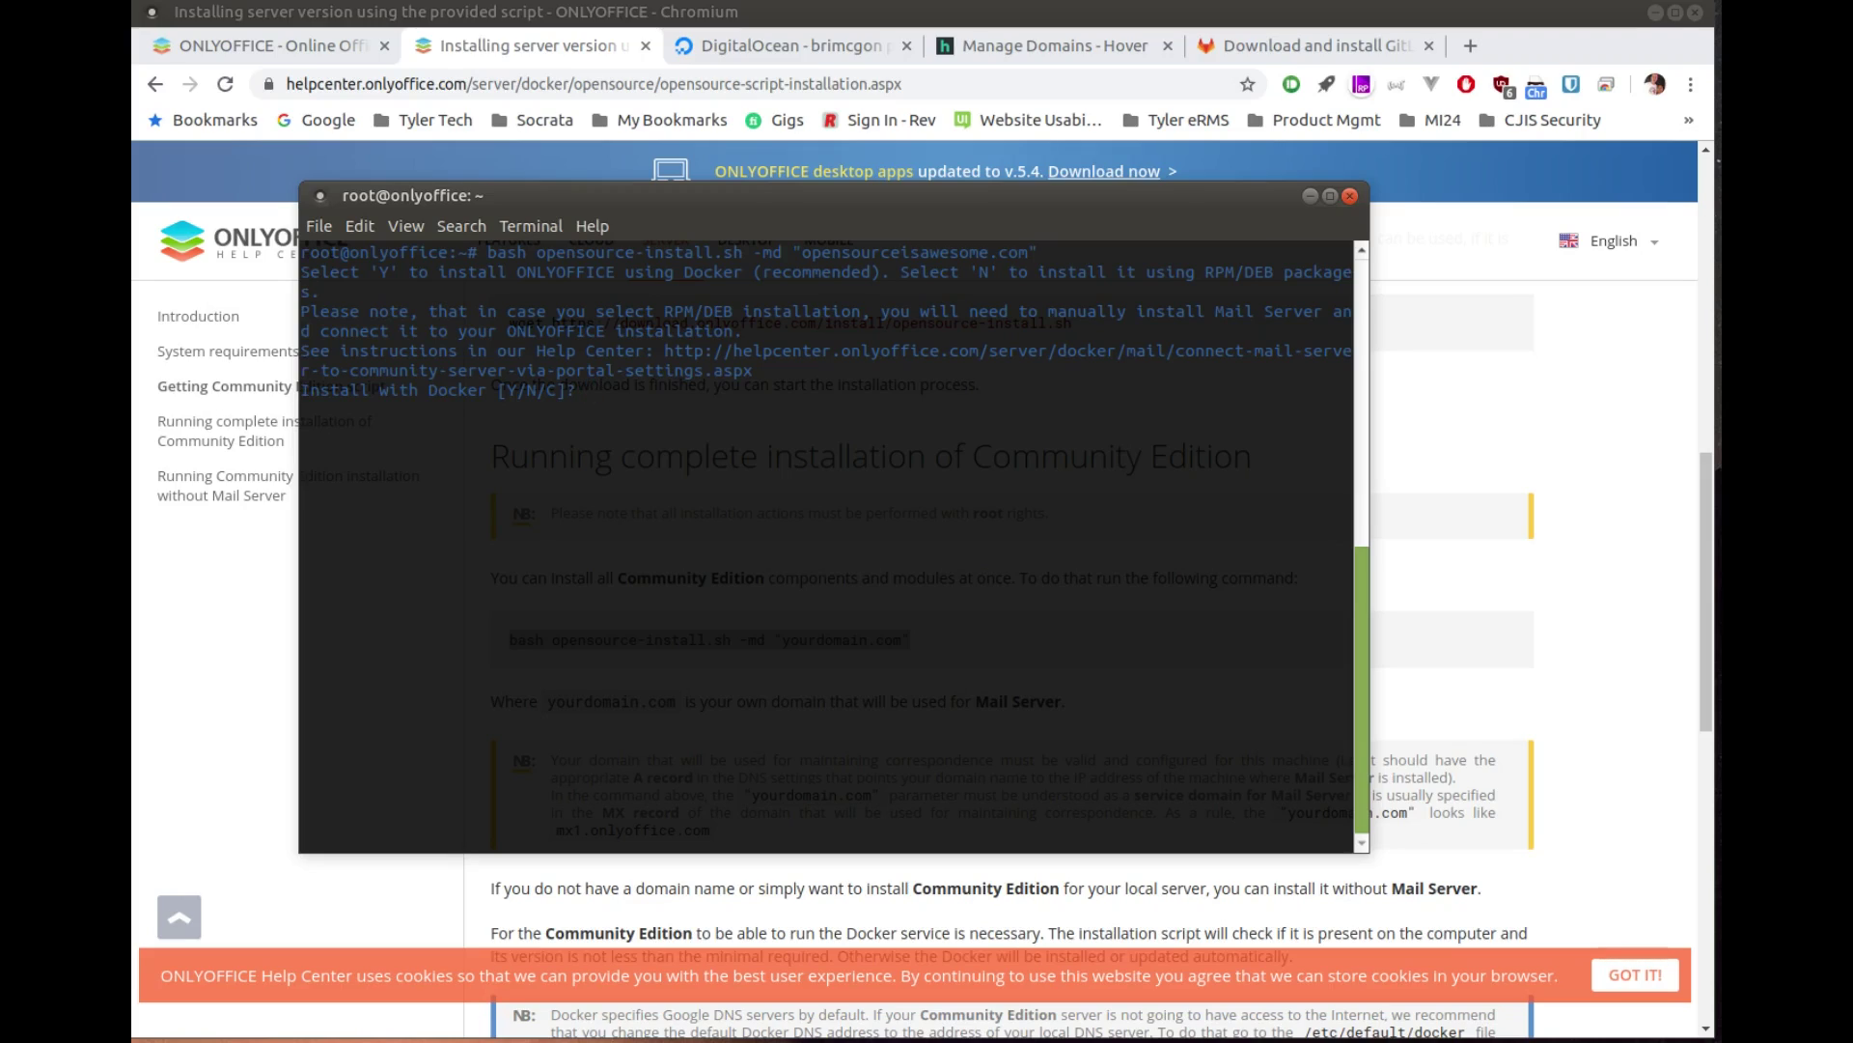
Step: Answer Y to install with Docker, then recall the command after the domain-link error
{"action": "type", "text": "Y"}
{"action": "key", "text": "Return"}
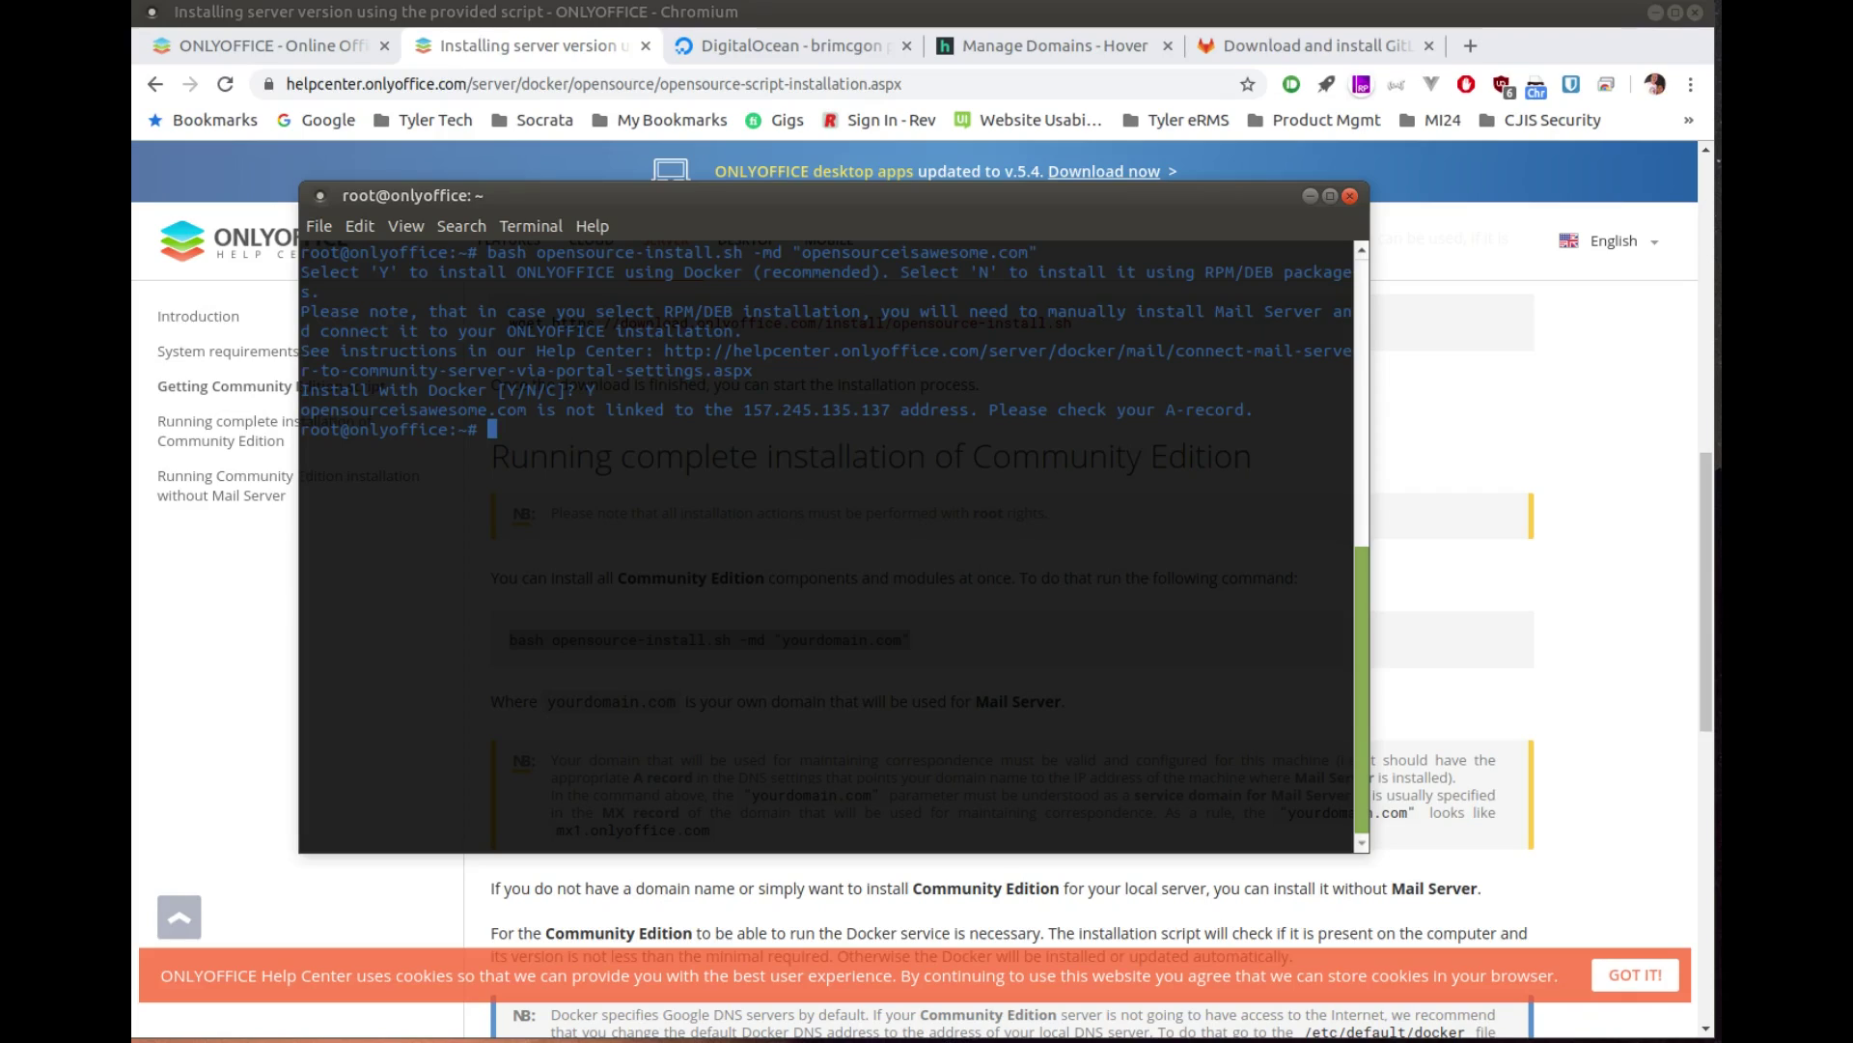
{"action": "key", "text": "Up"}
Step: Change the domain to onlyoffice.opensourceisawesome.com, rerun with Docker, and review the A-record error output
{"action": "key", "text": "Left"}
{"action": "key", "text": "Left"}
{"action": "key", "text": "Left"}
{"action": "key", "text": "Left"}
{"action": "key", "text": "Left"}
{"action": "key", "text": "Left"}
{"action": "key", "text": "Left"}
{"action": "key", "text": "Left"}
{"action": "key", "text": "Left"}
{"action": "key", "text": "Left"}
{"action": "key", "text": "Left"}
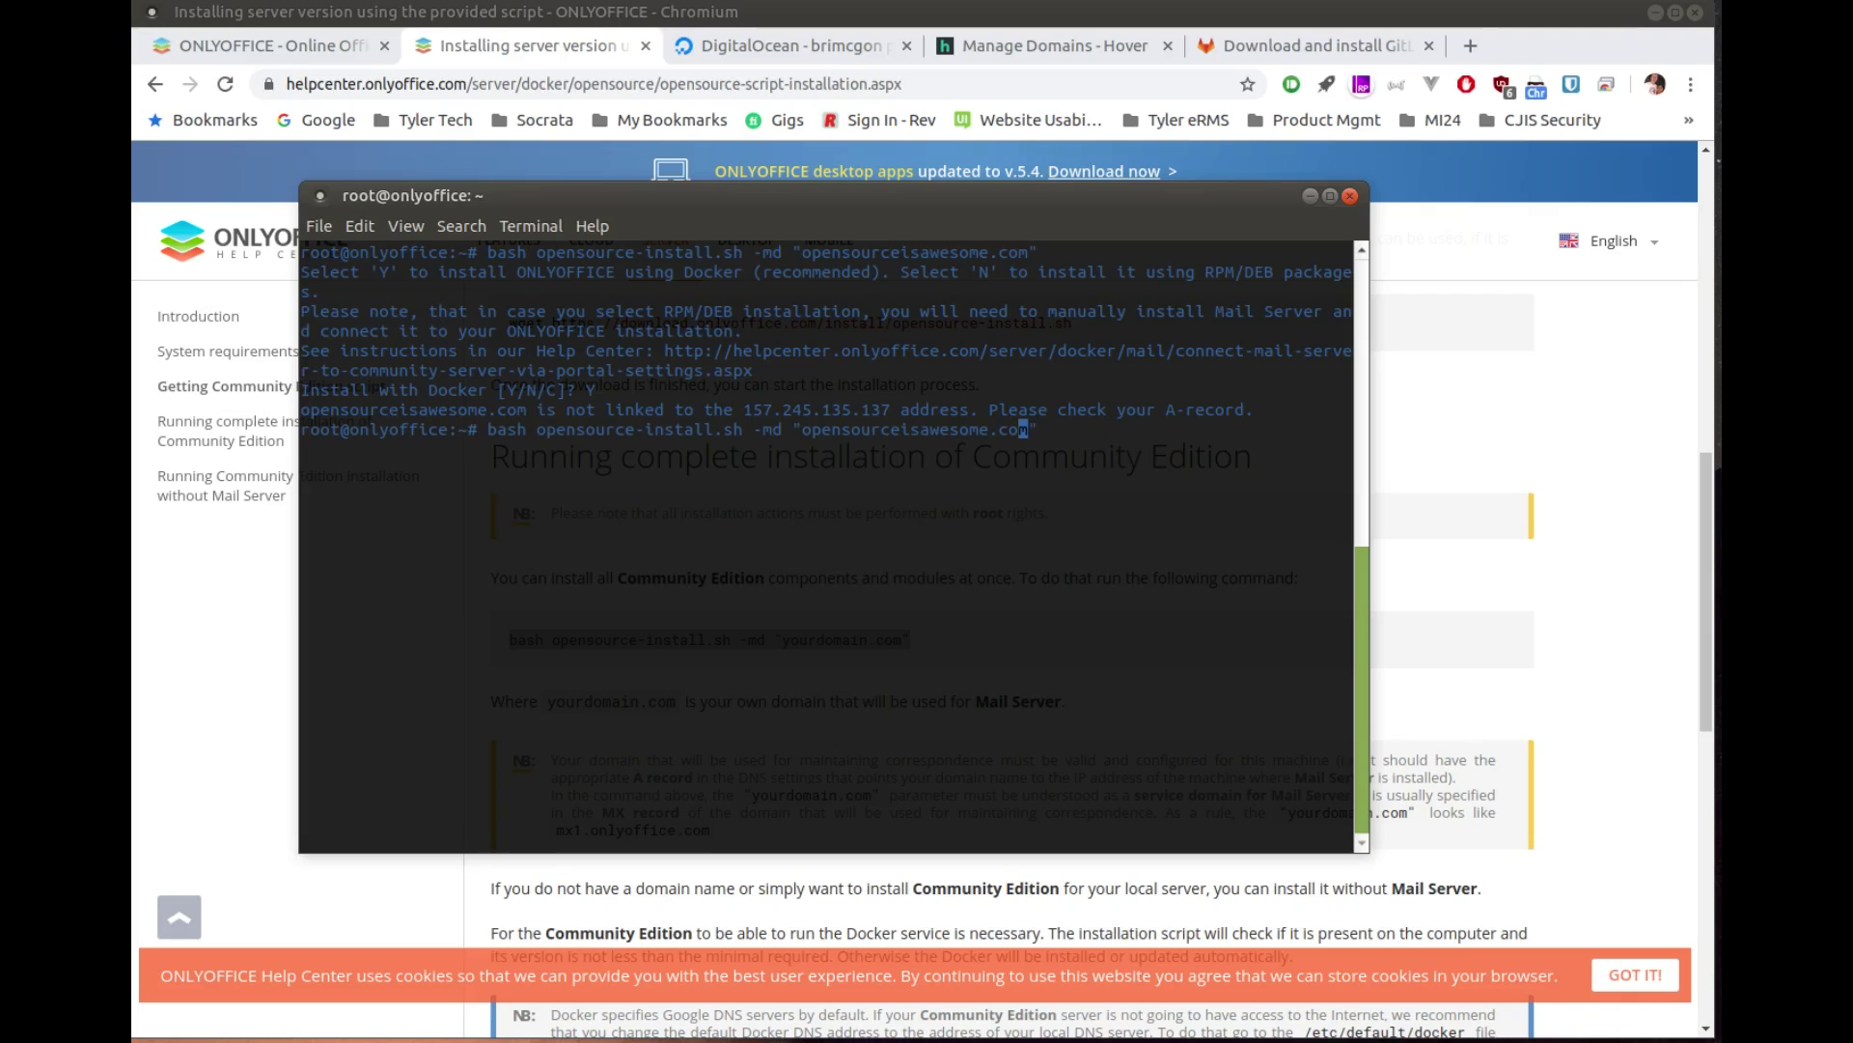
{"action": "key", "text": "Left"}
{"action": "key", "text": "Left"}
{"action": "key", "text": "Left"}
{"action": "key", "text": "Left"}
{"action": "key", "text": "Left"}
{"action": "key", "text": "Left"}
{"action": "key", "text": "Left"}
{"action": "key", "text": "Left"}
{"action": "key", "text": "Left"}
{"action": "key", "text": "Left"}
{"action": "key", "text": "Left"}
{"action": "key", "text": "Left"}
{"action": "key", "text": "Left"}
{"action": "type", "text": "onlyoffice."}
{"action": "key", "text": "Return"}
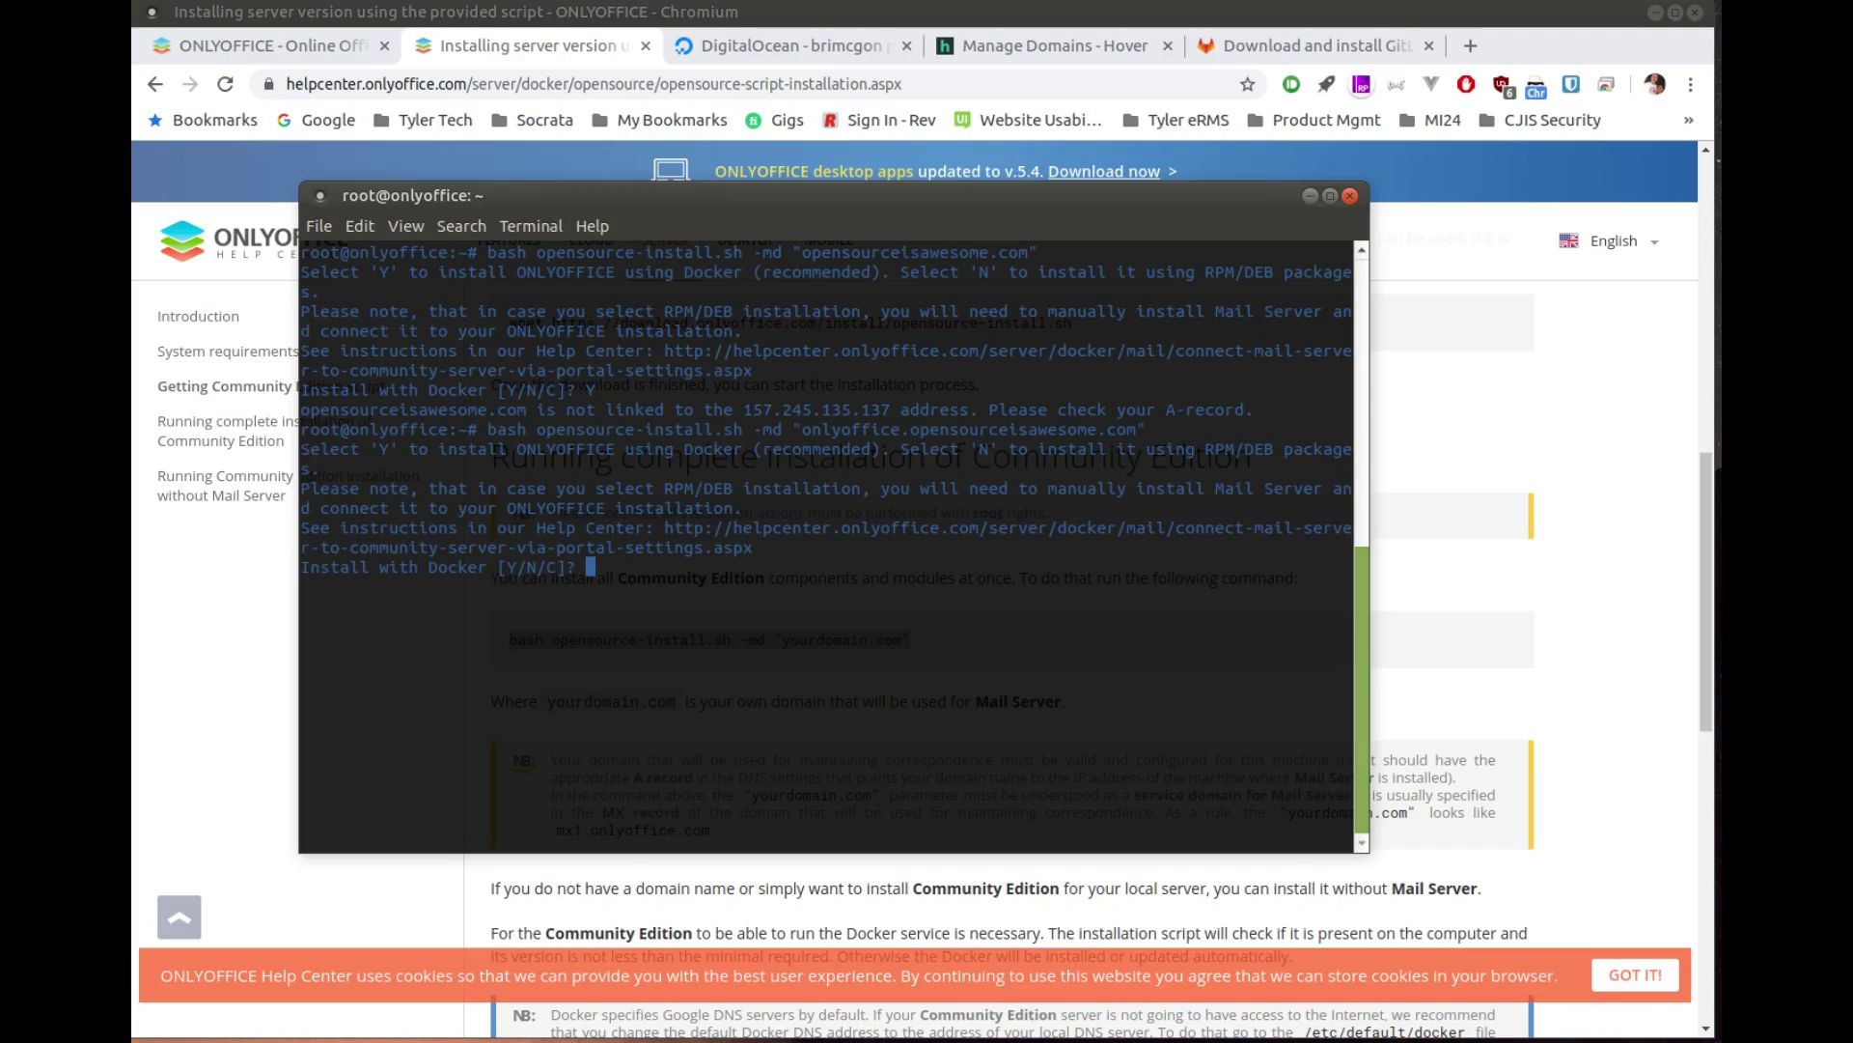
{"action": "key", "text": "Return"}
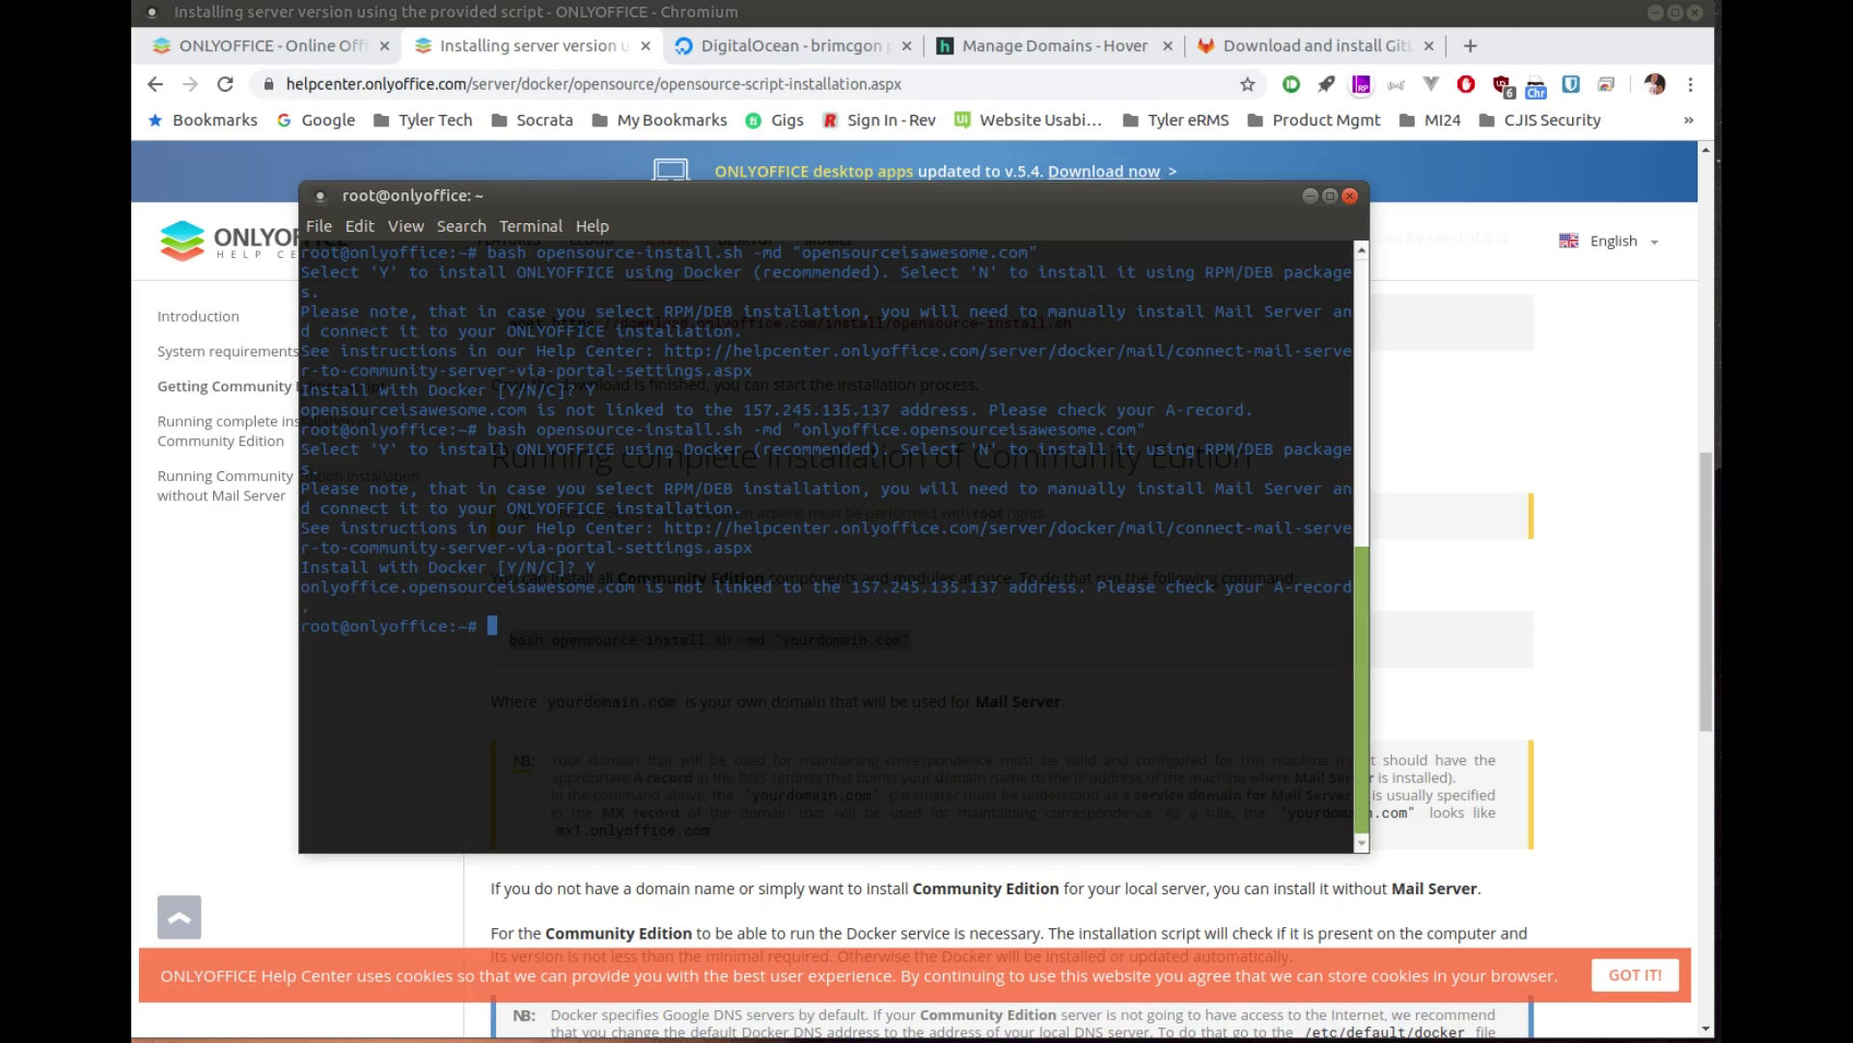
{"action": "scroll", "coordinate": [1047, 625], "scroll_direction": "up", "scroll_amount": 5}
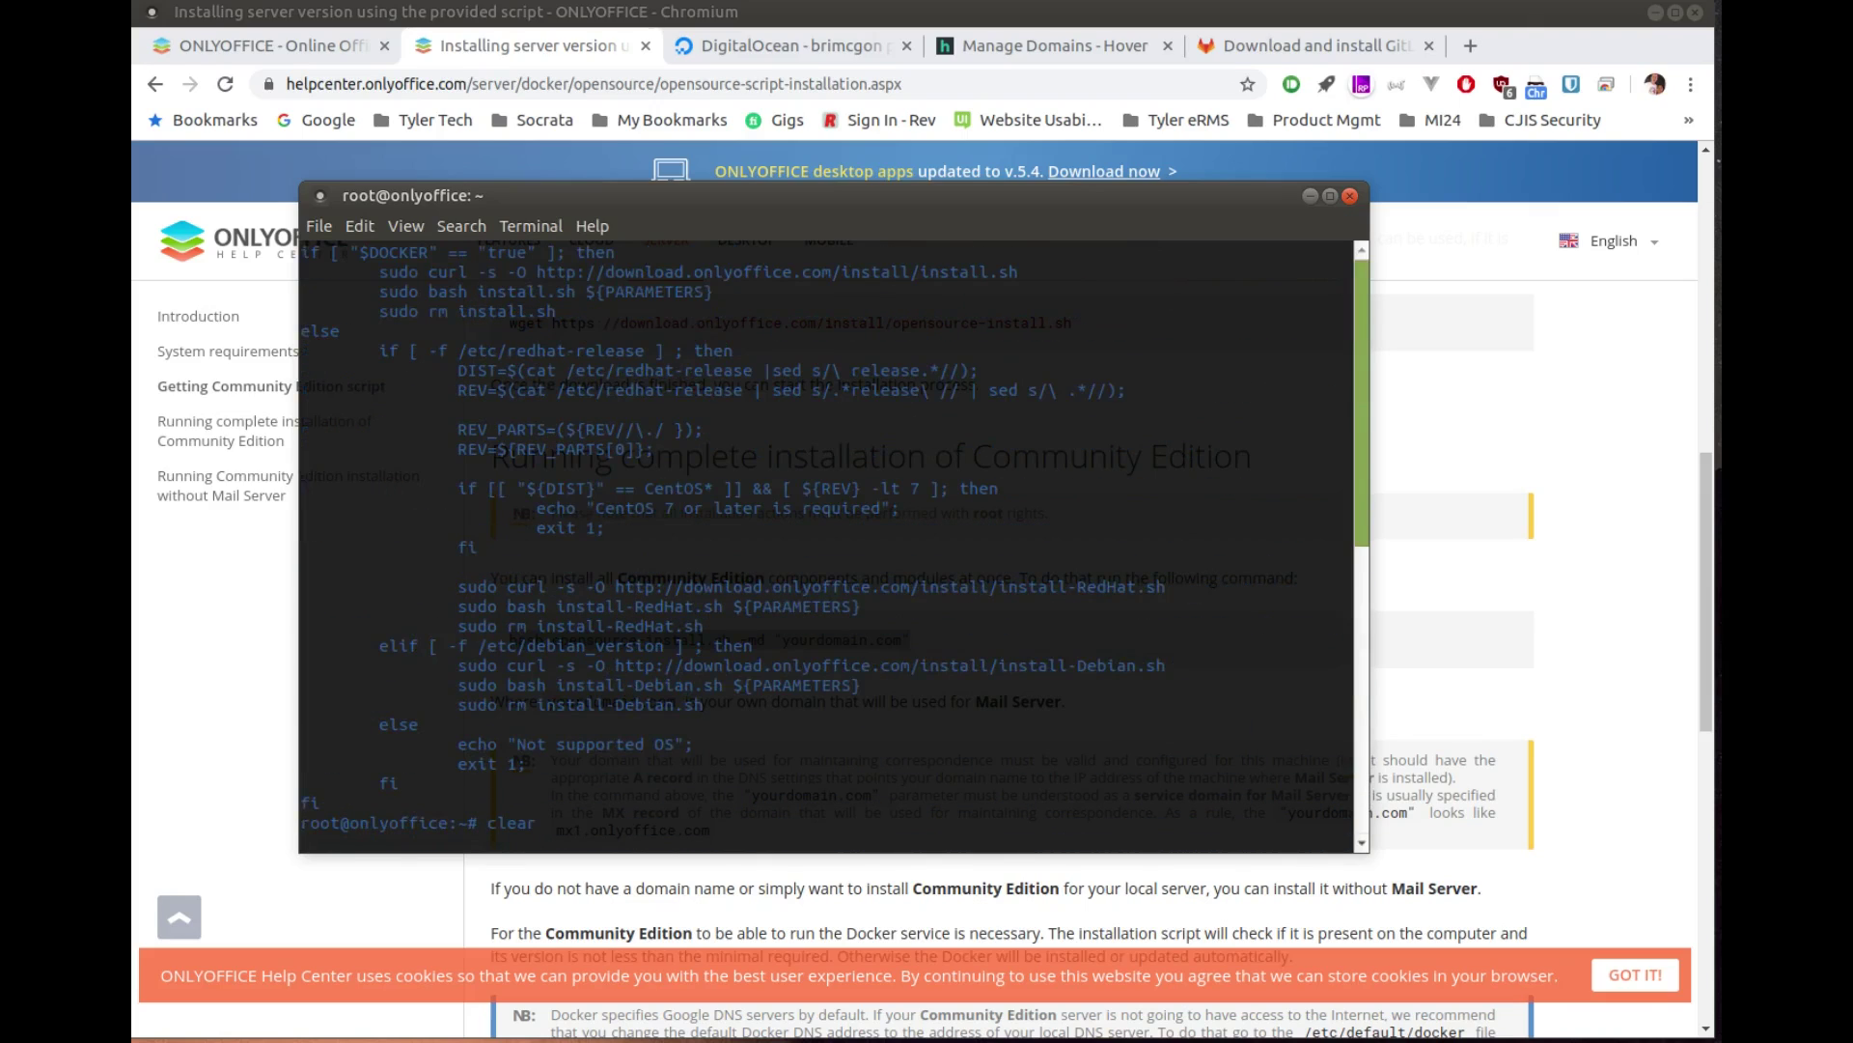
{"action": "scroll", "coordinate": [1014, 626], "scroll_direction": "down", "scroll_amount": 5}
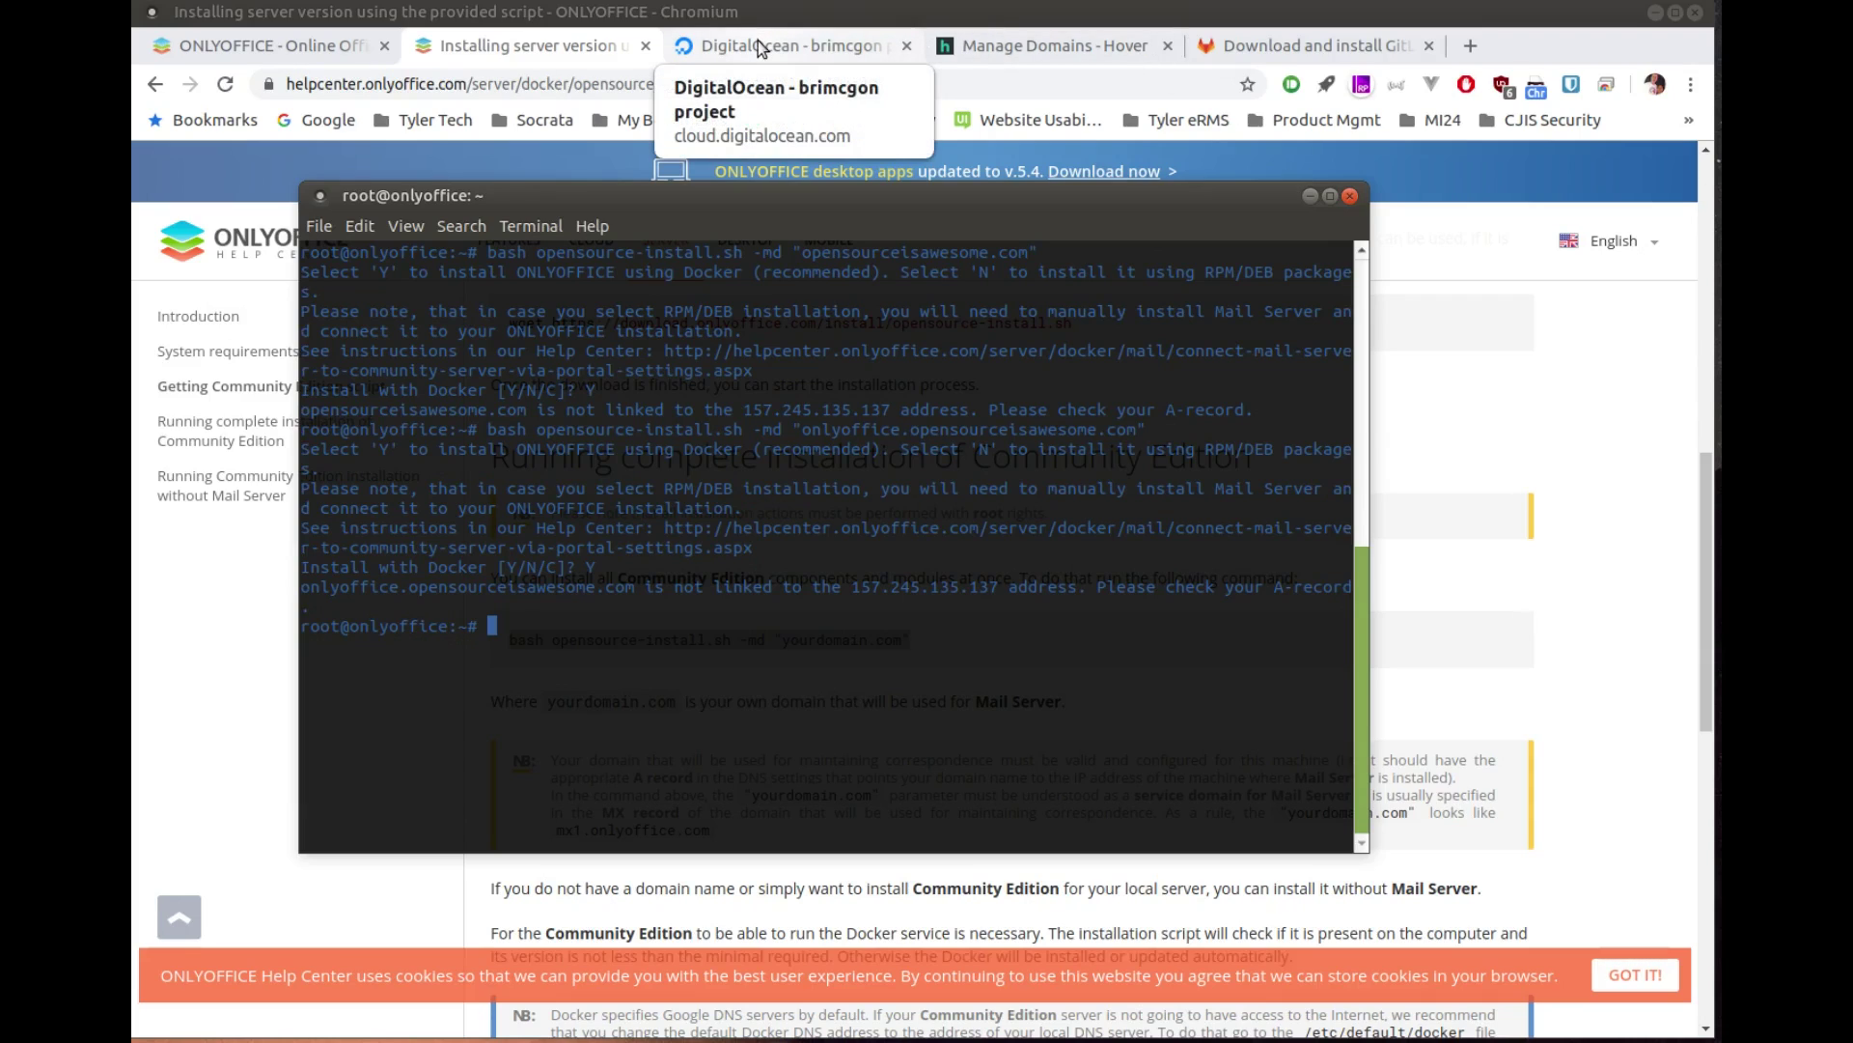
Step: Replace the * record's IP 64.98.145.30 with 157.245.135.137, set TTL to 5 Minutes, and save
{"action": "left_click", "coordinate": [999, 45]}
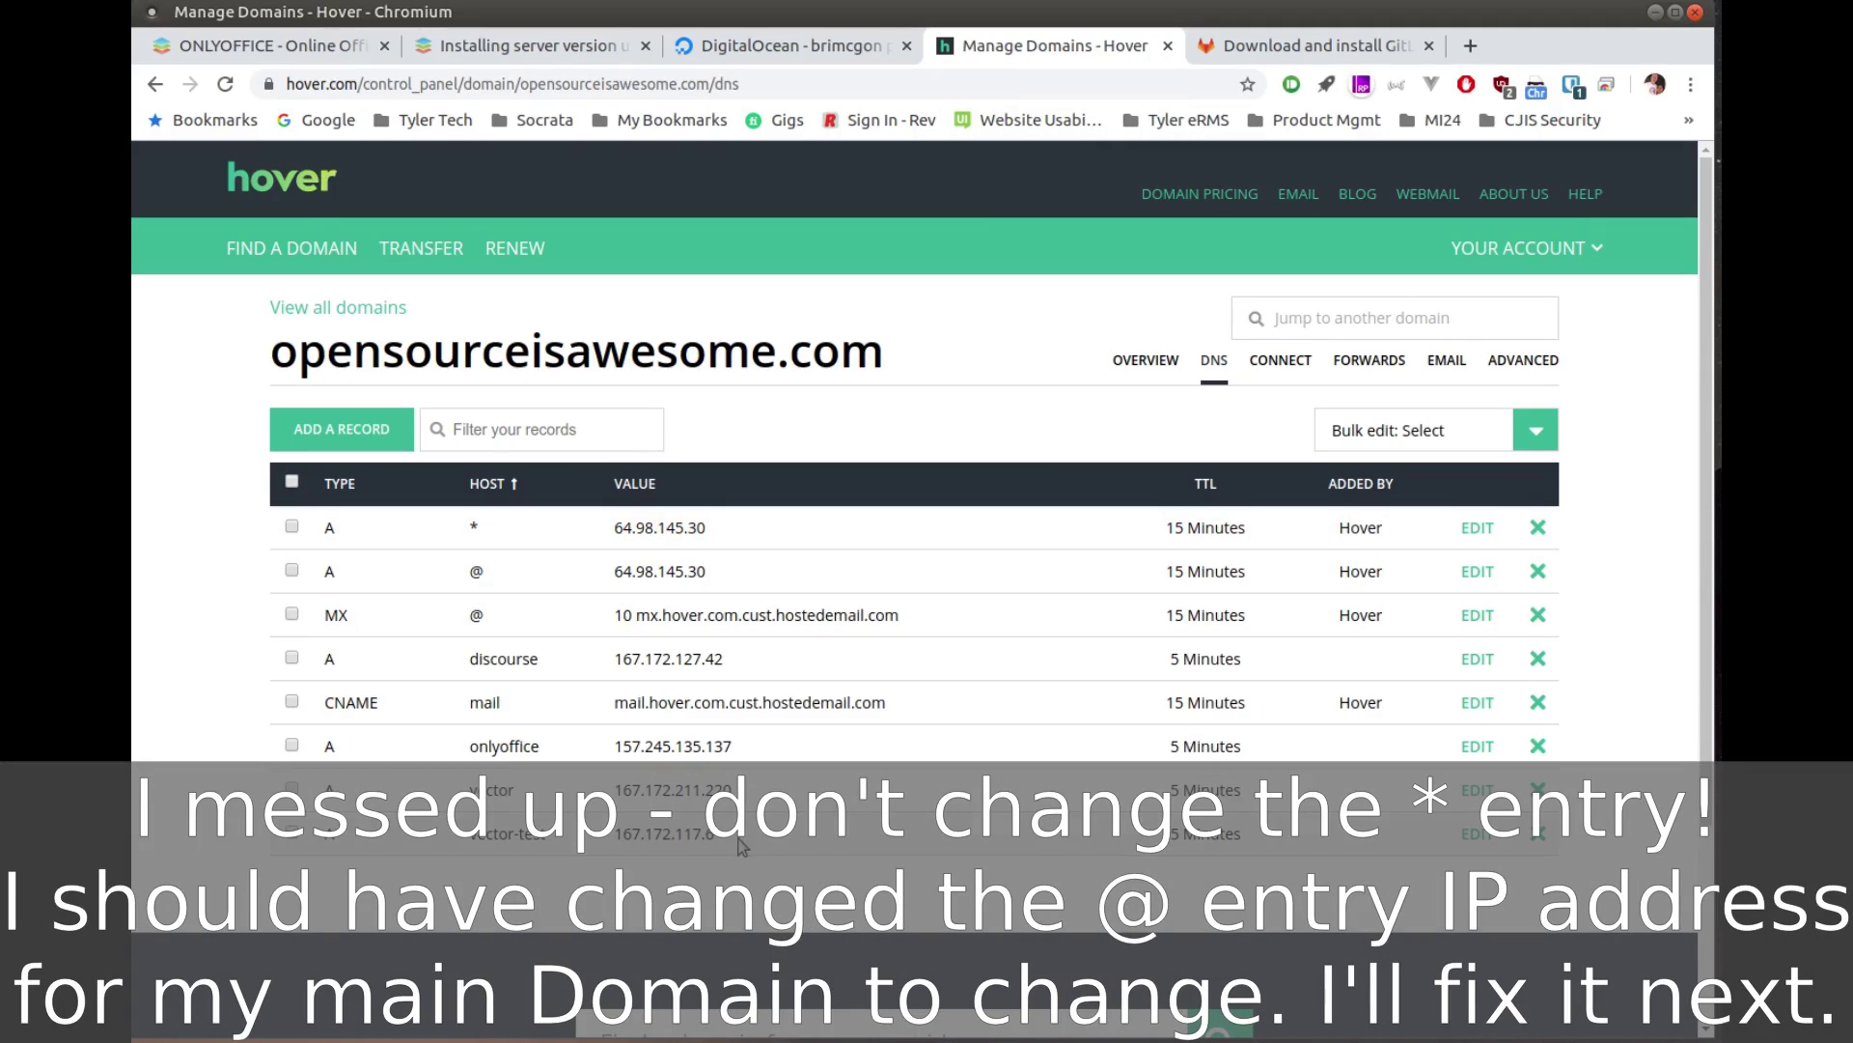
{"action": "left_click_drag", "start_coordinate": [737, 746], "coordinate": [611, 744]}
{"action": "key", "text": "ctrl+c"}
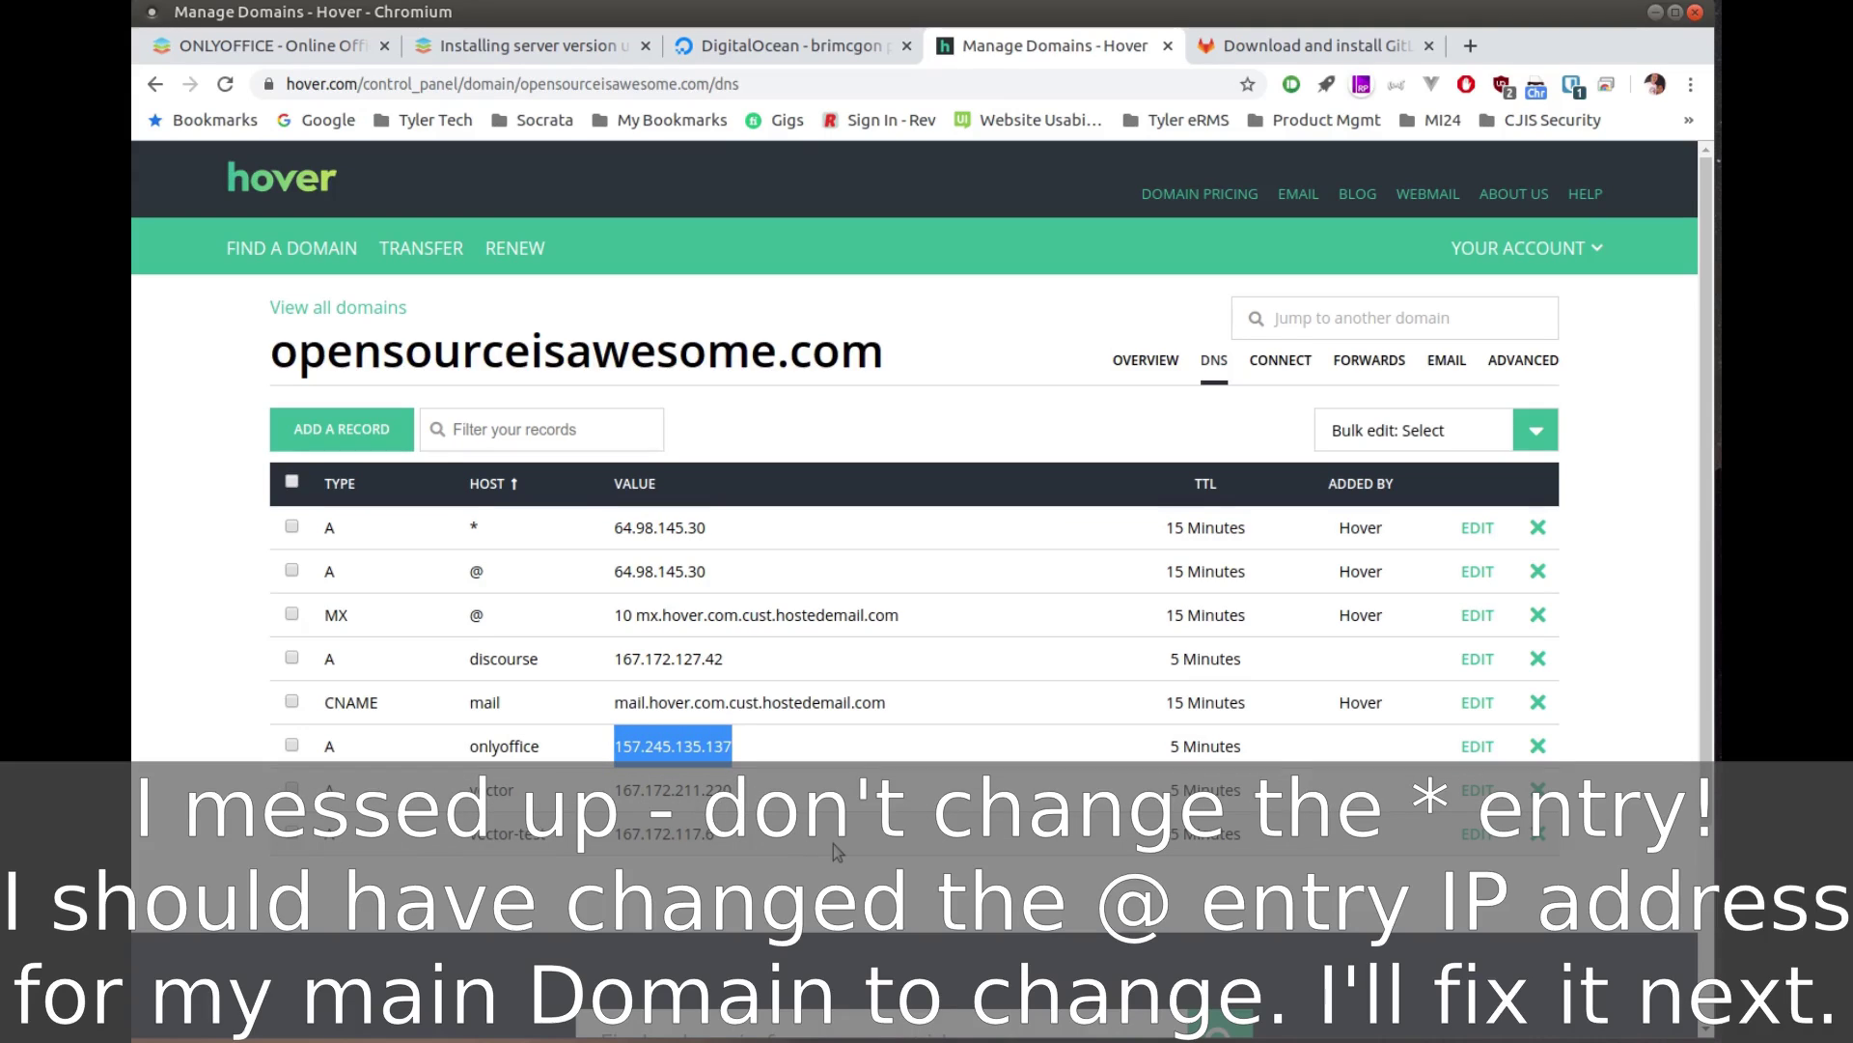
{"action": "left_click", "coordinate": [1475, 528]}
{"action": "left_click_drag", "start_coordinate": [737, 541], "coordinate": [560, 543]}
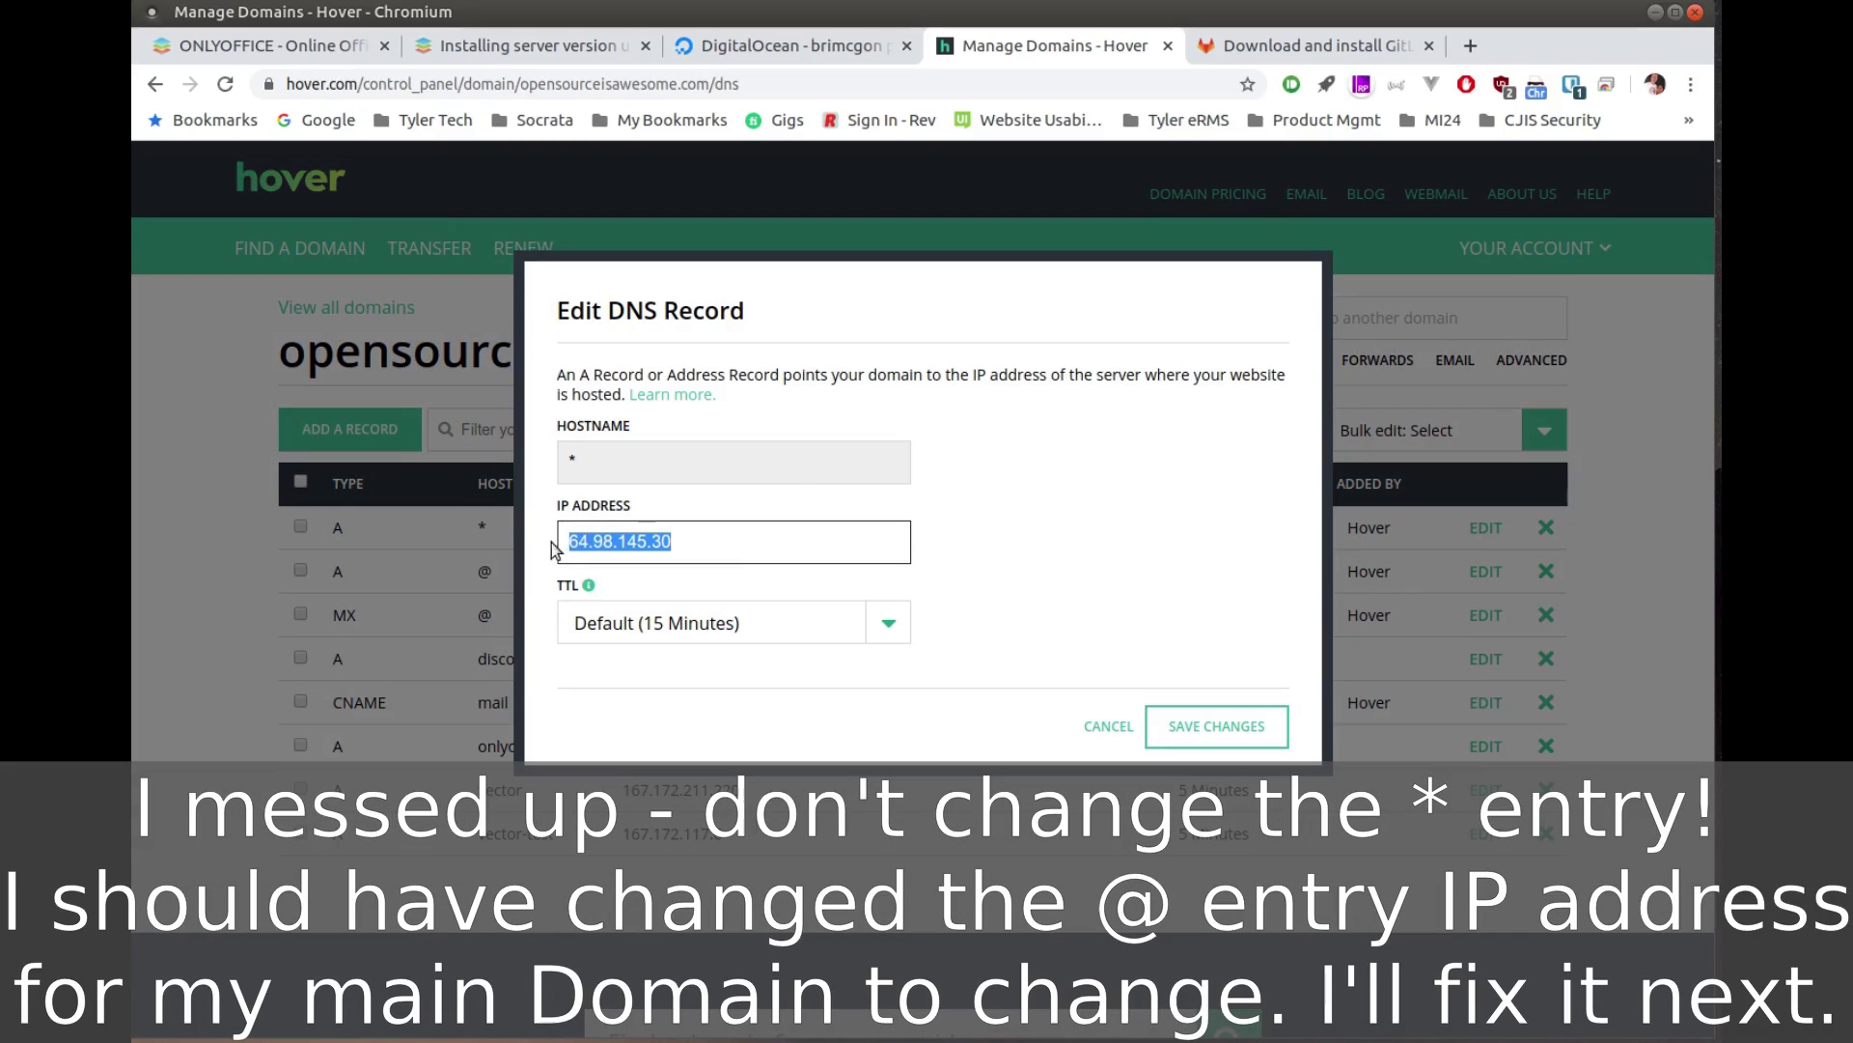
{"action": "key", "text": "ctrl+v"}
{"action": "left_click", "coordinate": [840, 626]}
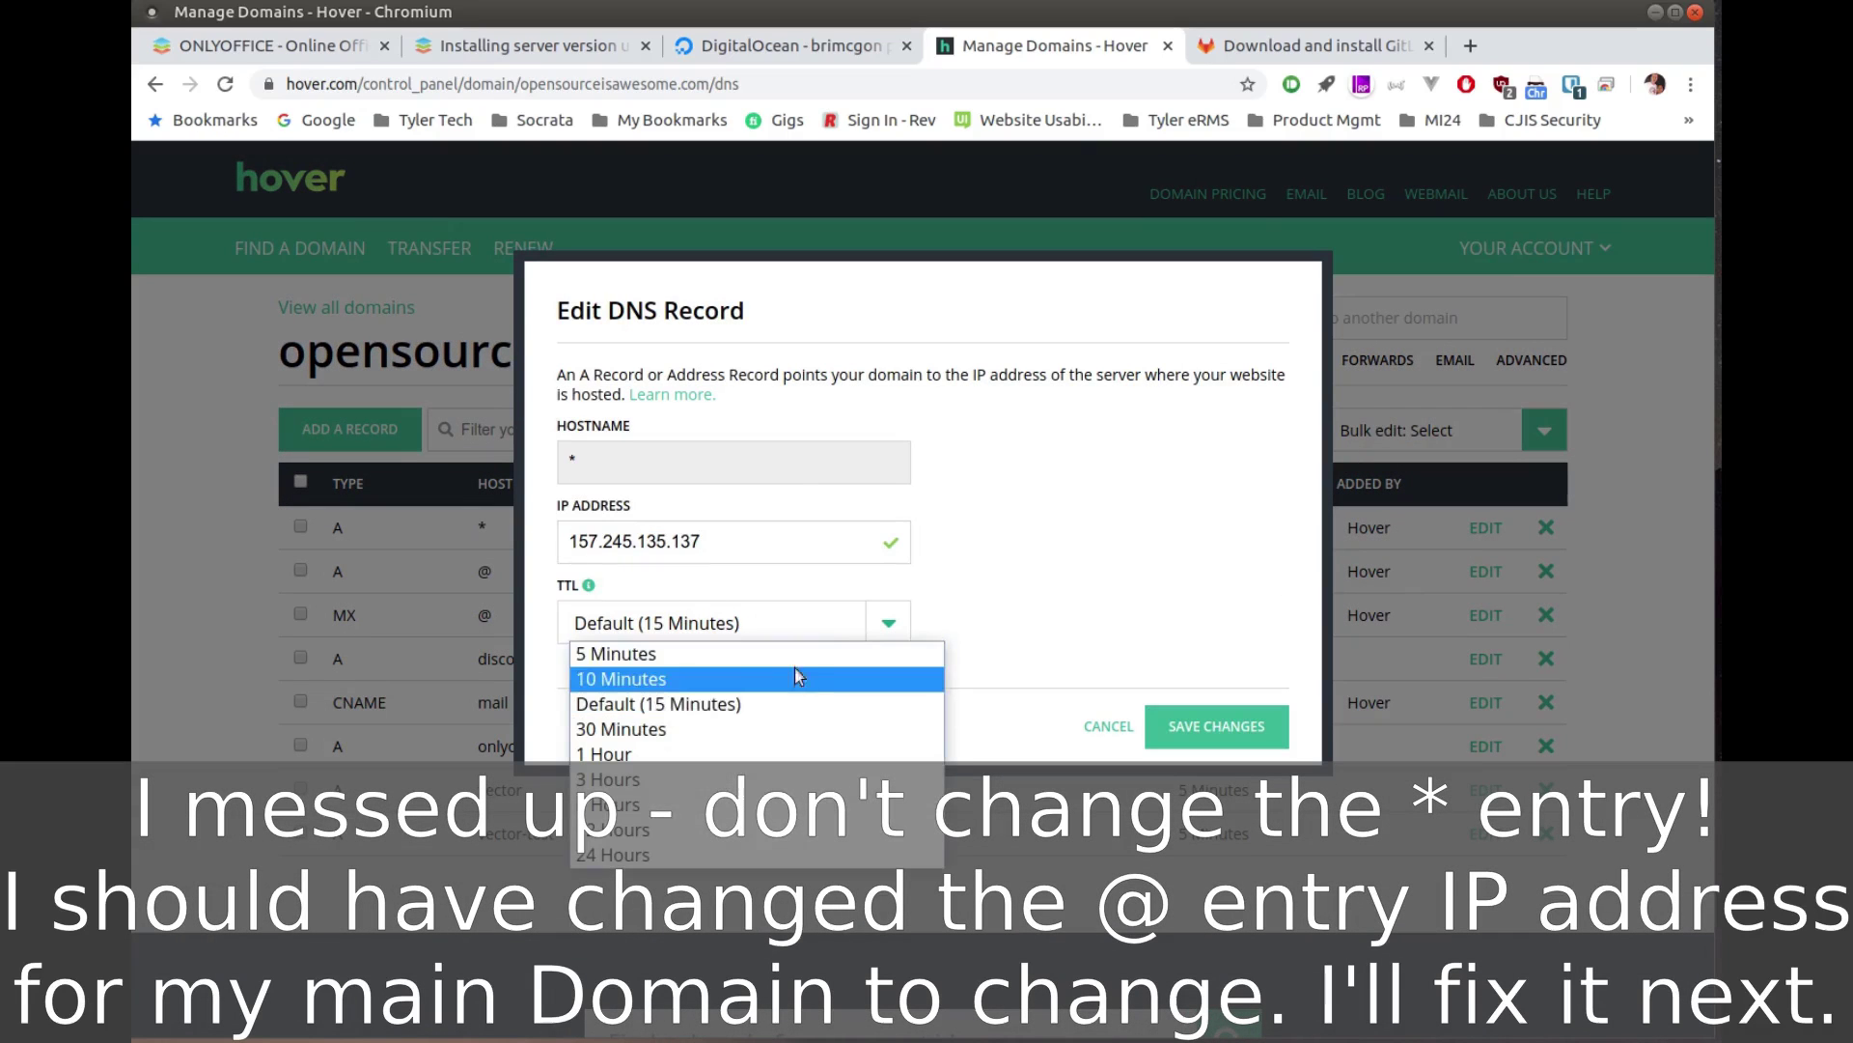
{"action": "left_click", "coordinate": [809, 656]}
{"action": "left_click", "coordinate": [1216, 726]}
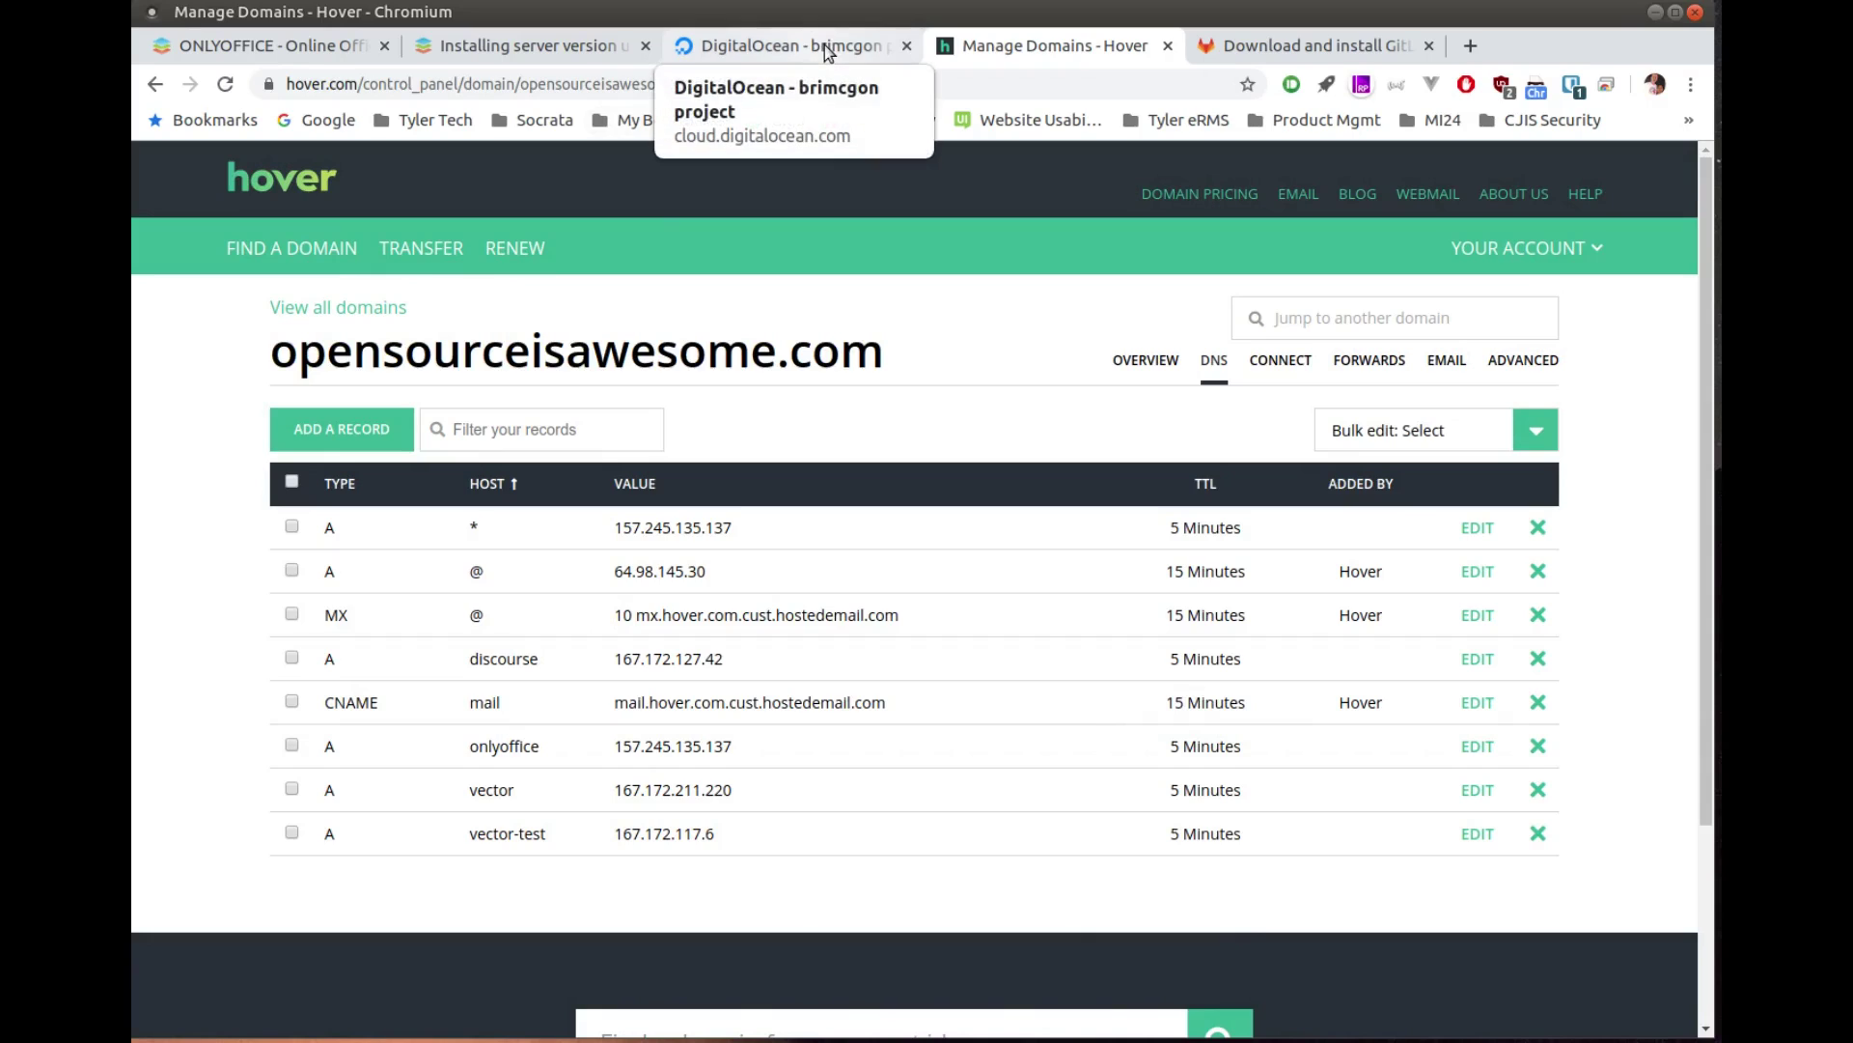
{"action": "left_click", "coordinate": [826, 50]}
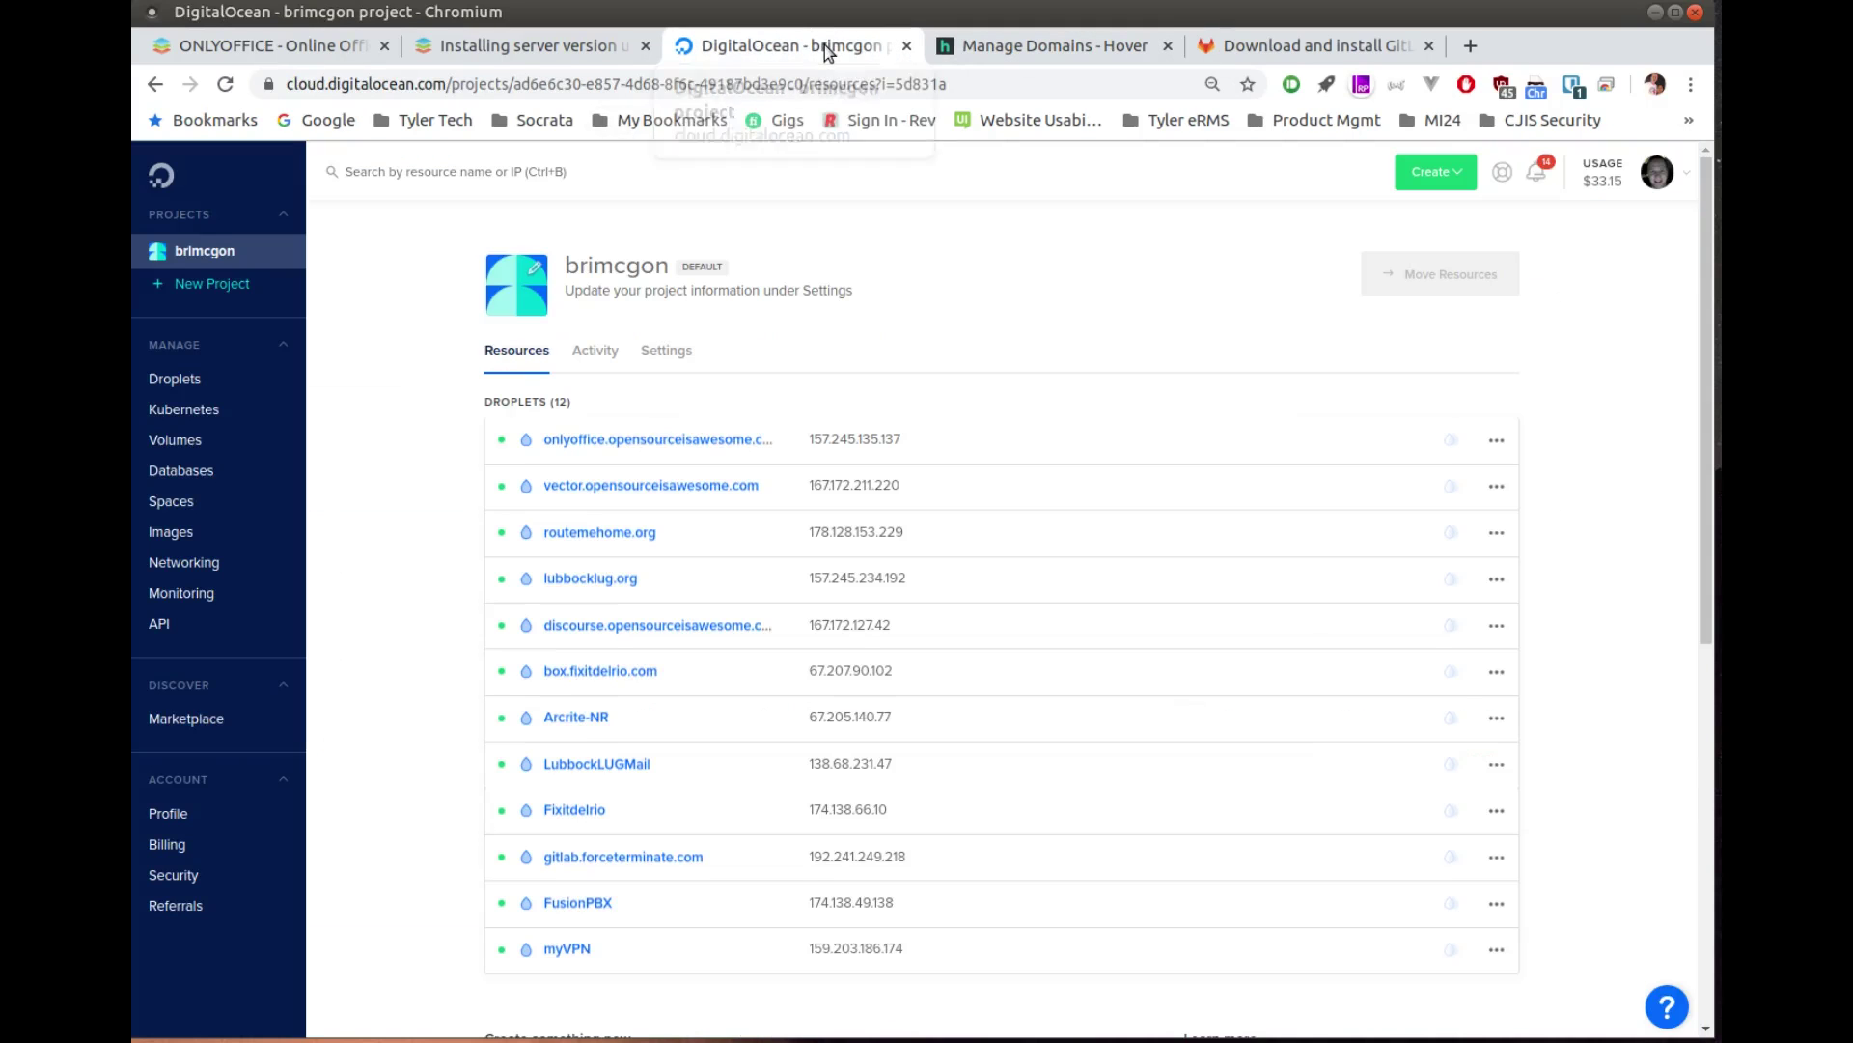
Step: Check the ONLYOFFICE installation guide, then return to the Hover DNS records
{"action": "left_click", "coordinate": [567, 48]}
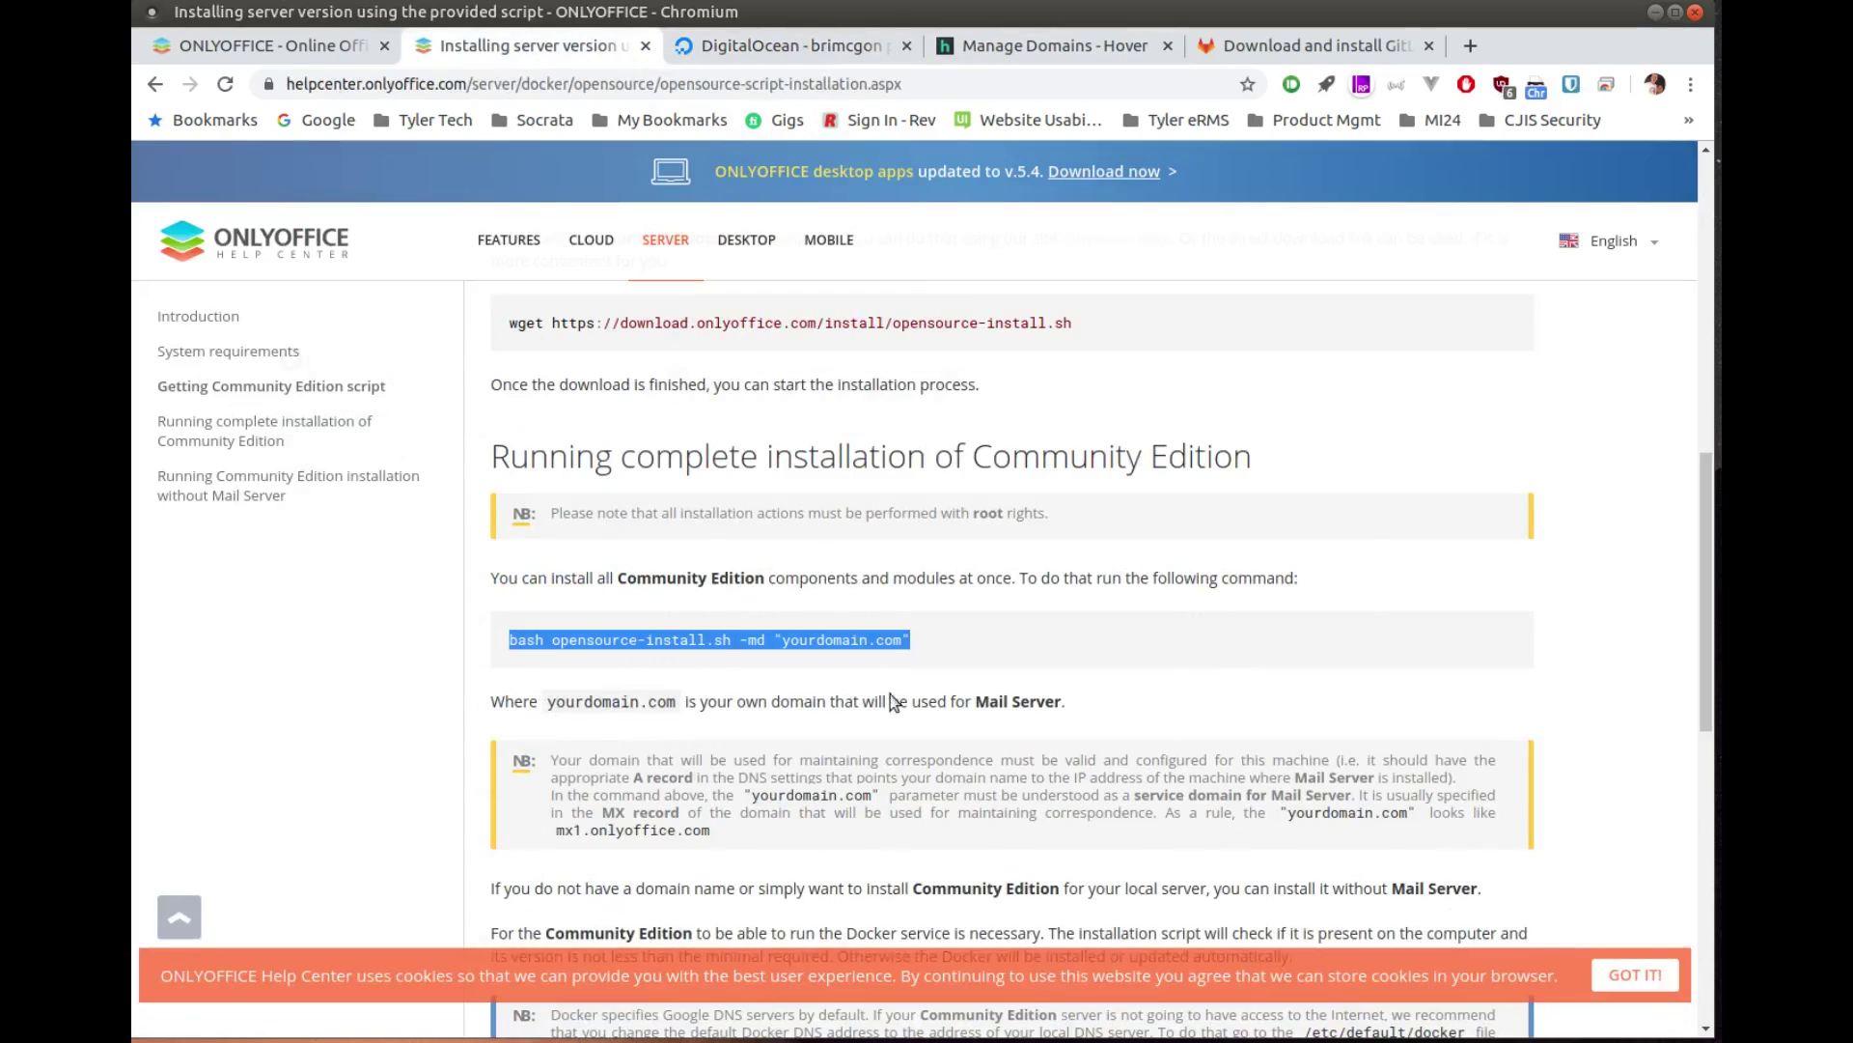
{"action": "left_click", "coordinate": [1053, 45]}
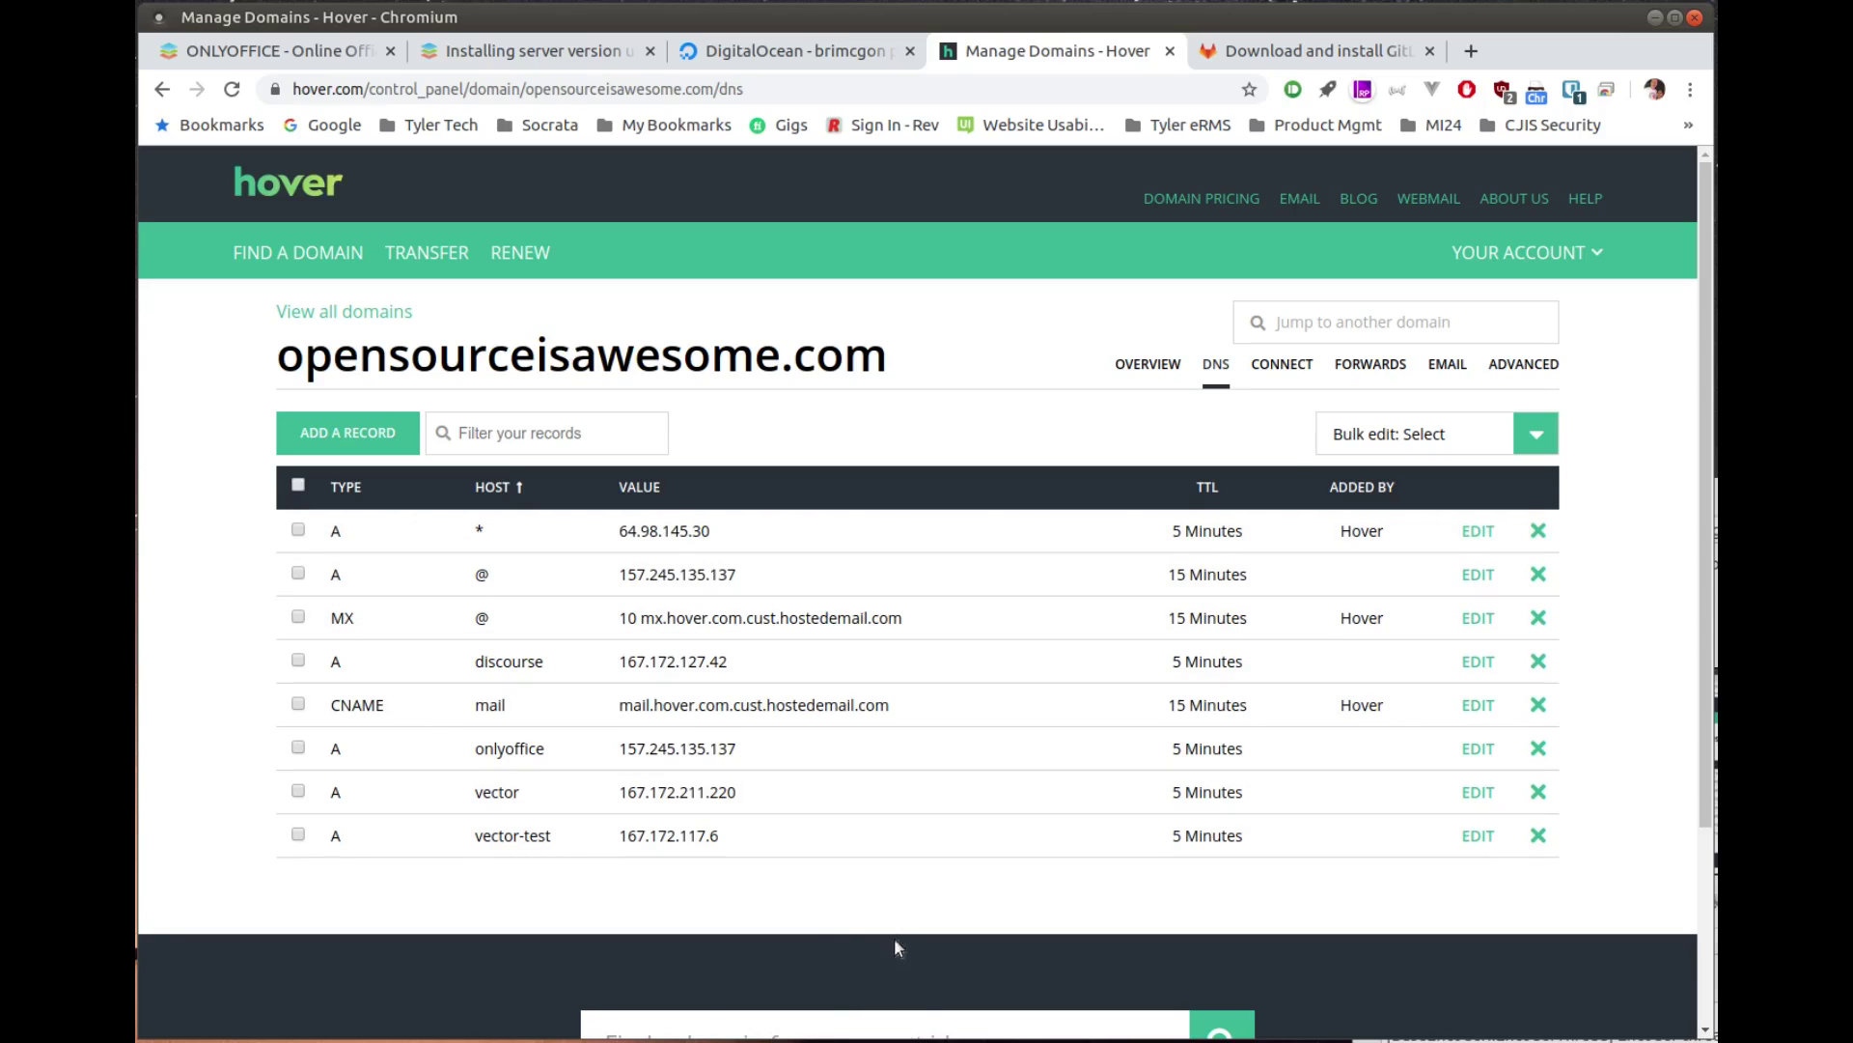
Step: SSH into opensourceisawesome.com as root and accept the server's host key
{"action": "key", "text": "alt+Tab"}
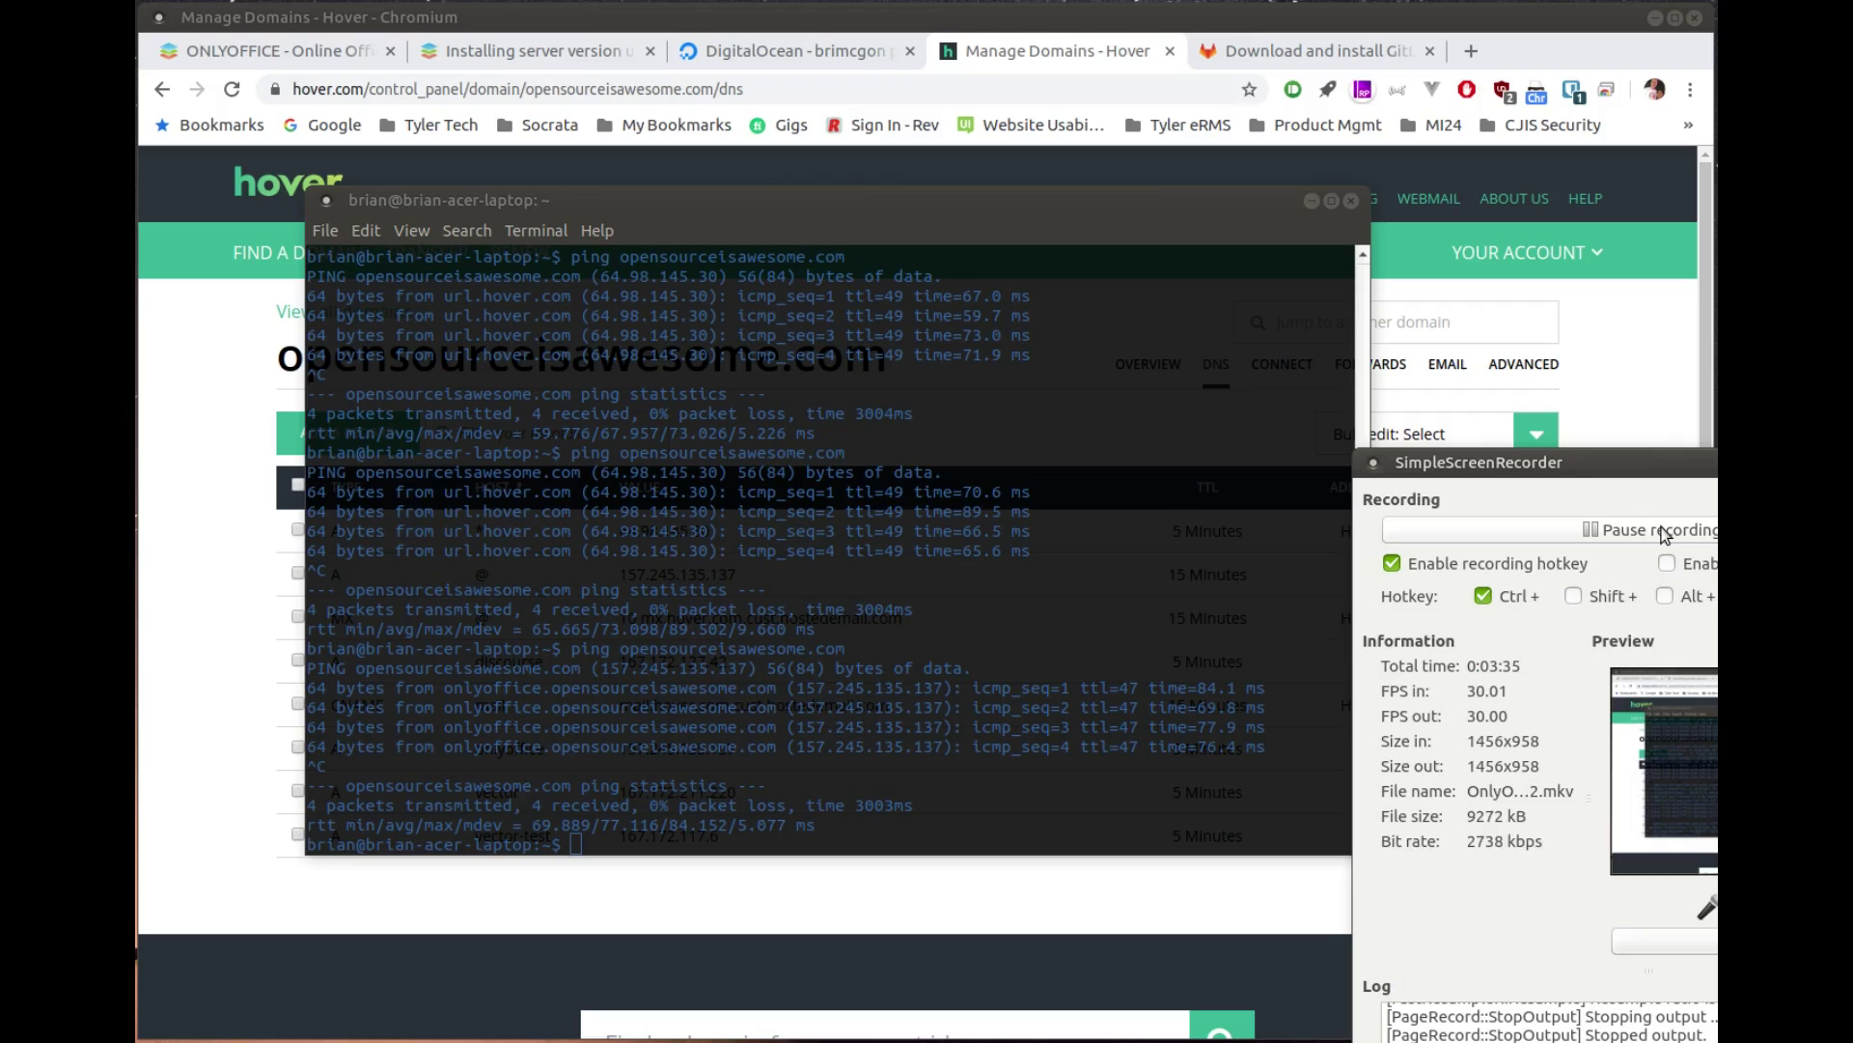
{"action": "left_click", "coordinate": [1122, 718]}
{"action": "type", "text": "ssh"}
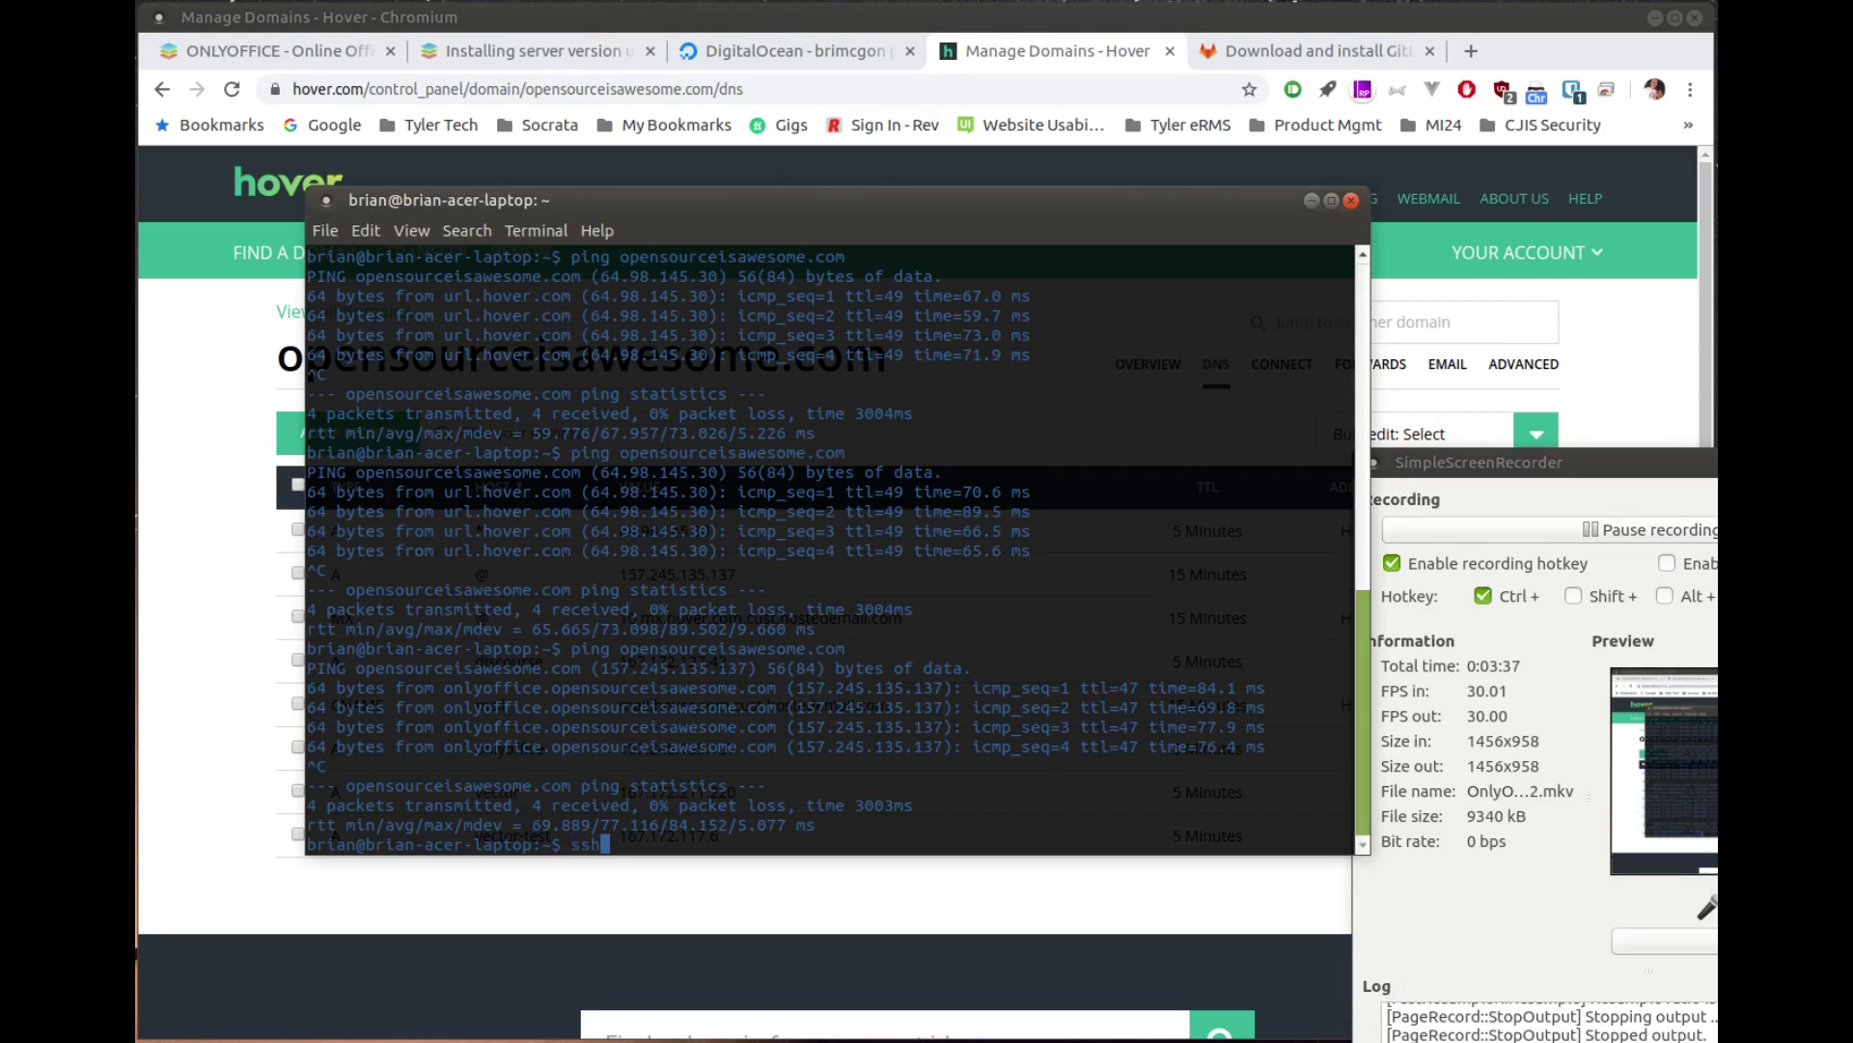
{"action": "type", "text": " root@opensourcei"}
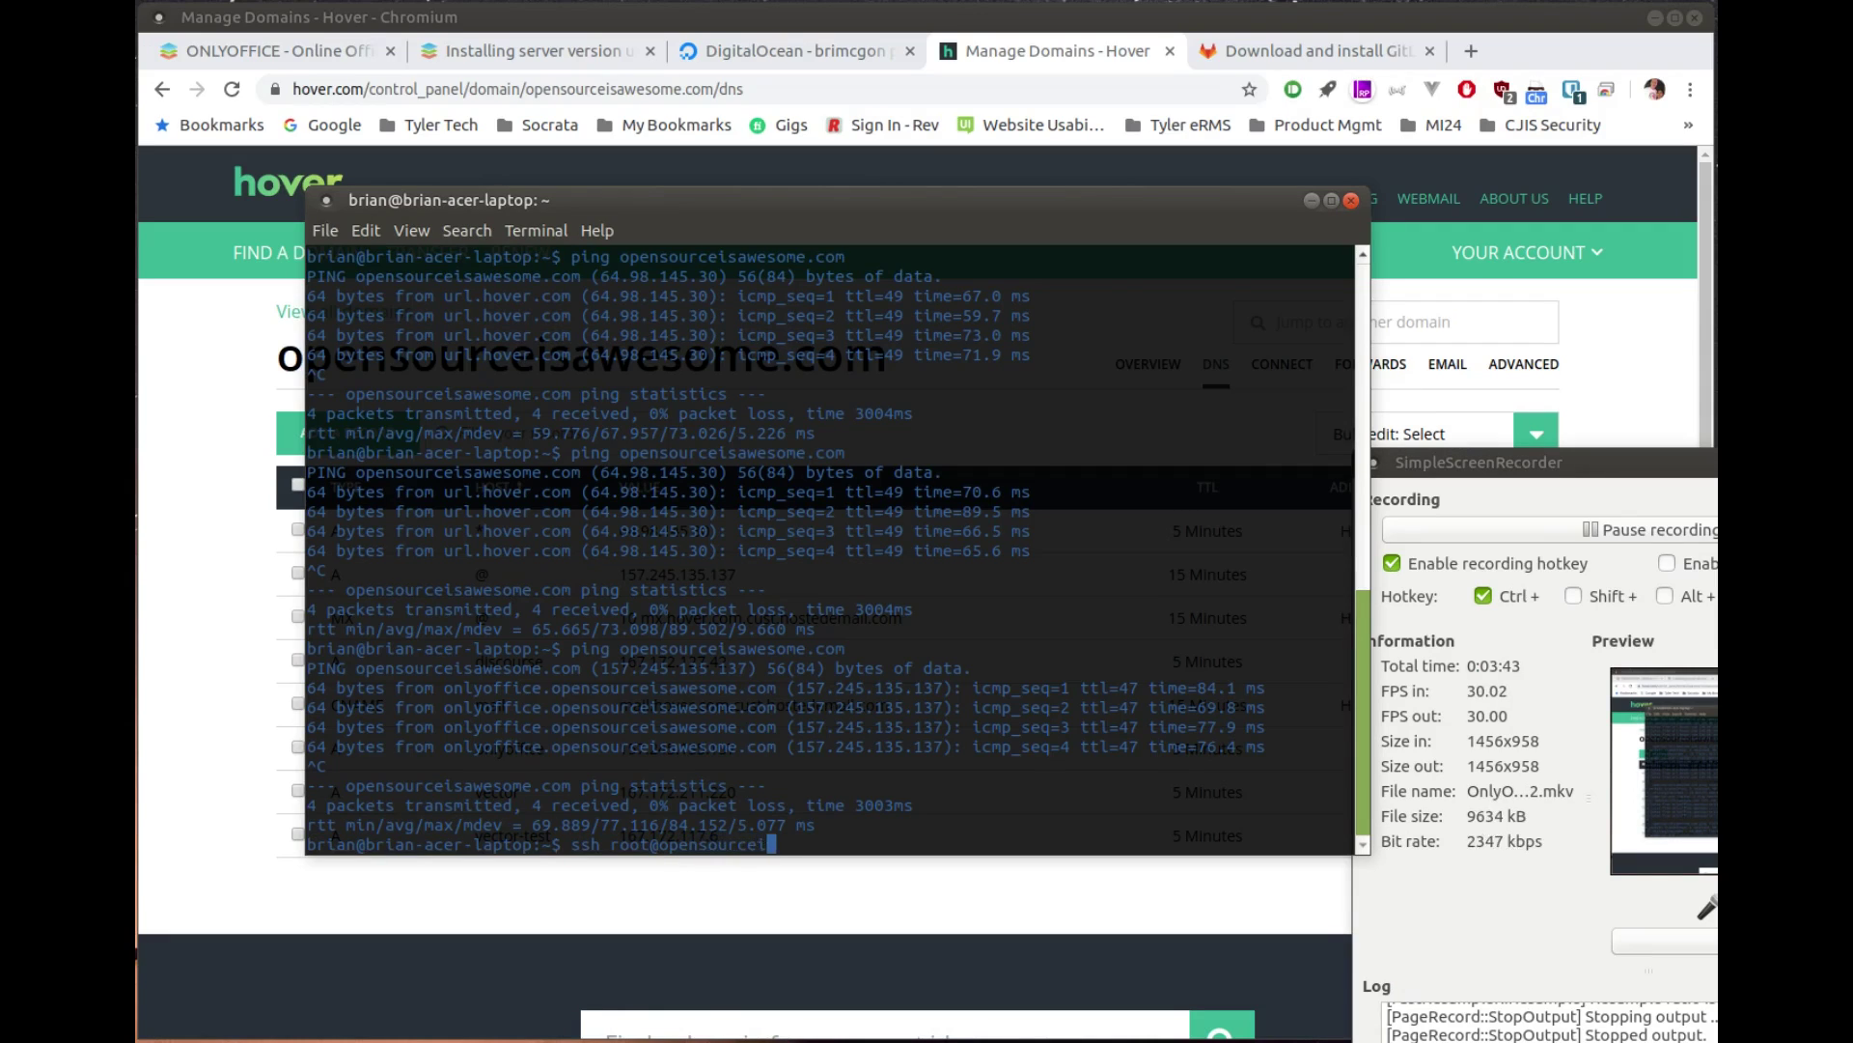
{"action": "type", "text": "sawesome.com"}
{"action": "key", "text": "Return"}
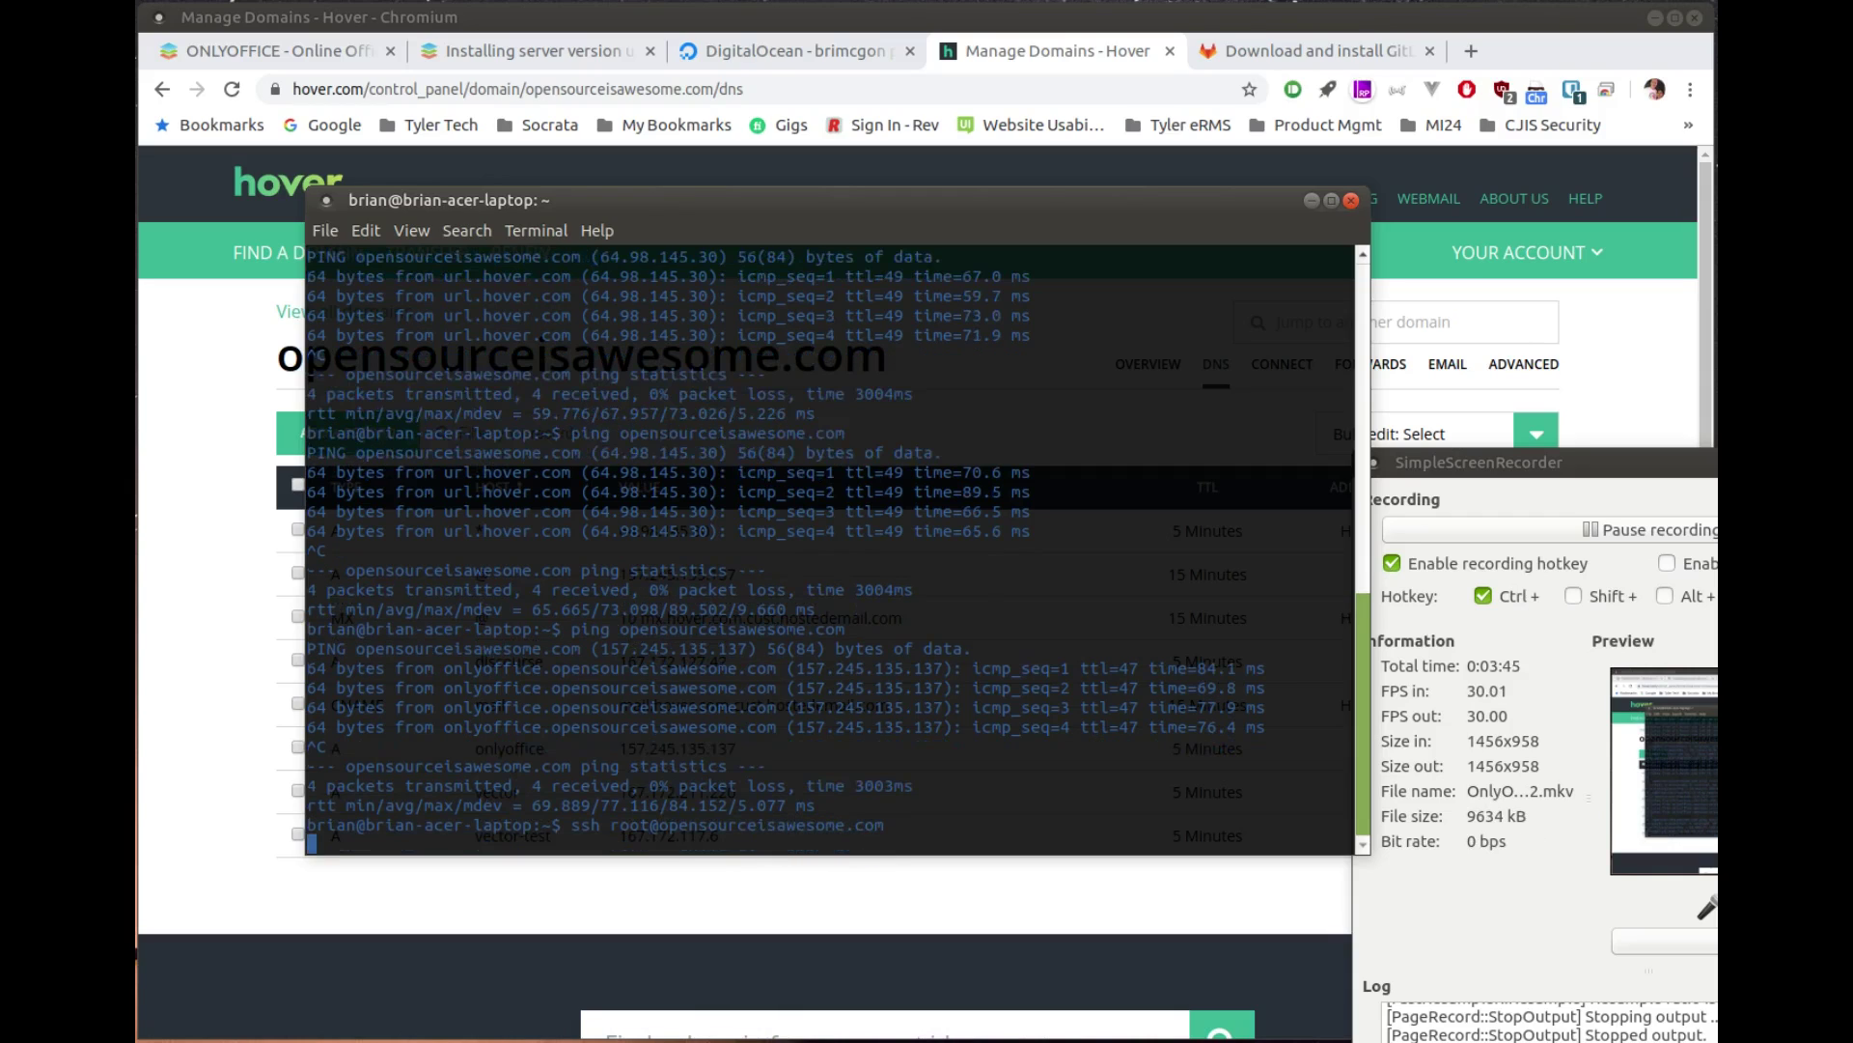
{"action": "type", "text": "yes"}
{"action": "key", "text": "Return"}
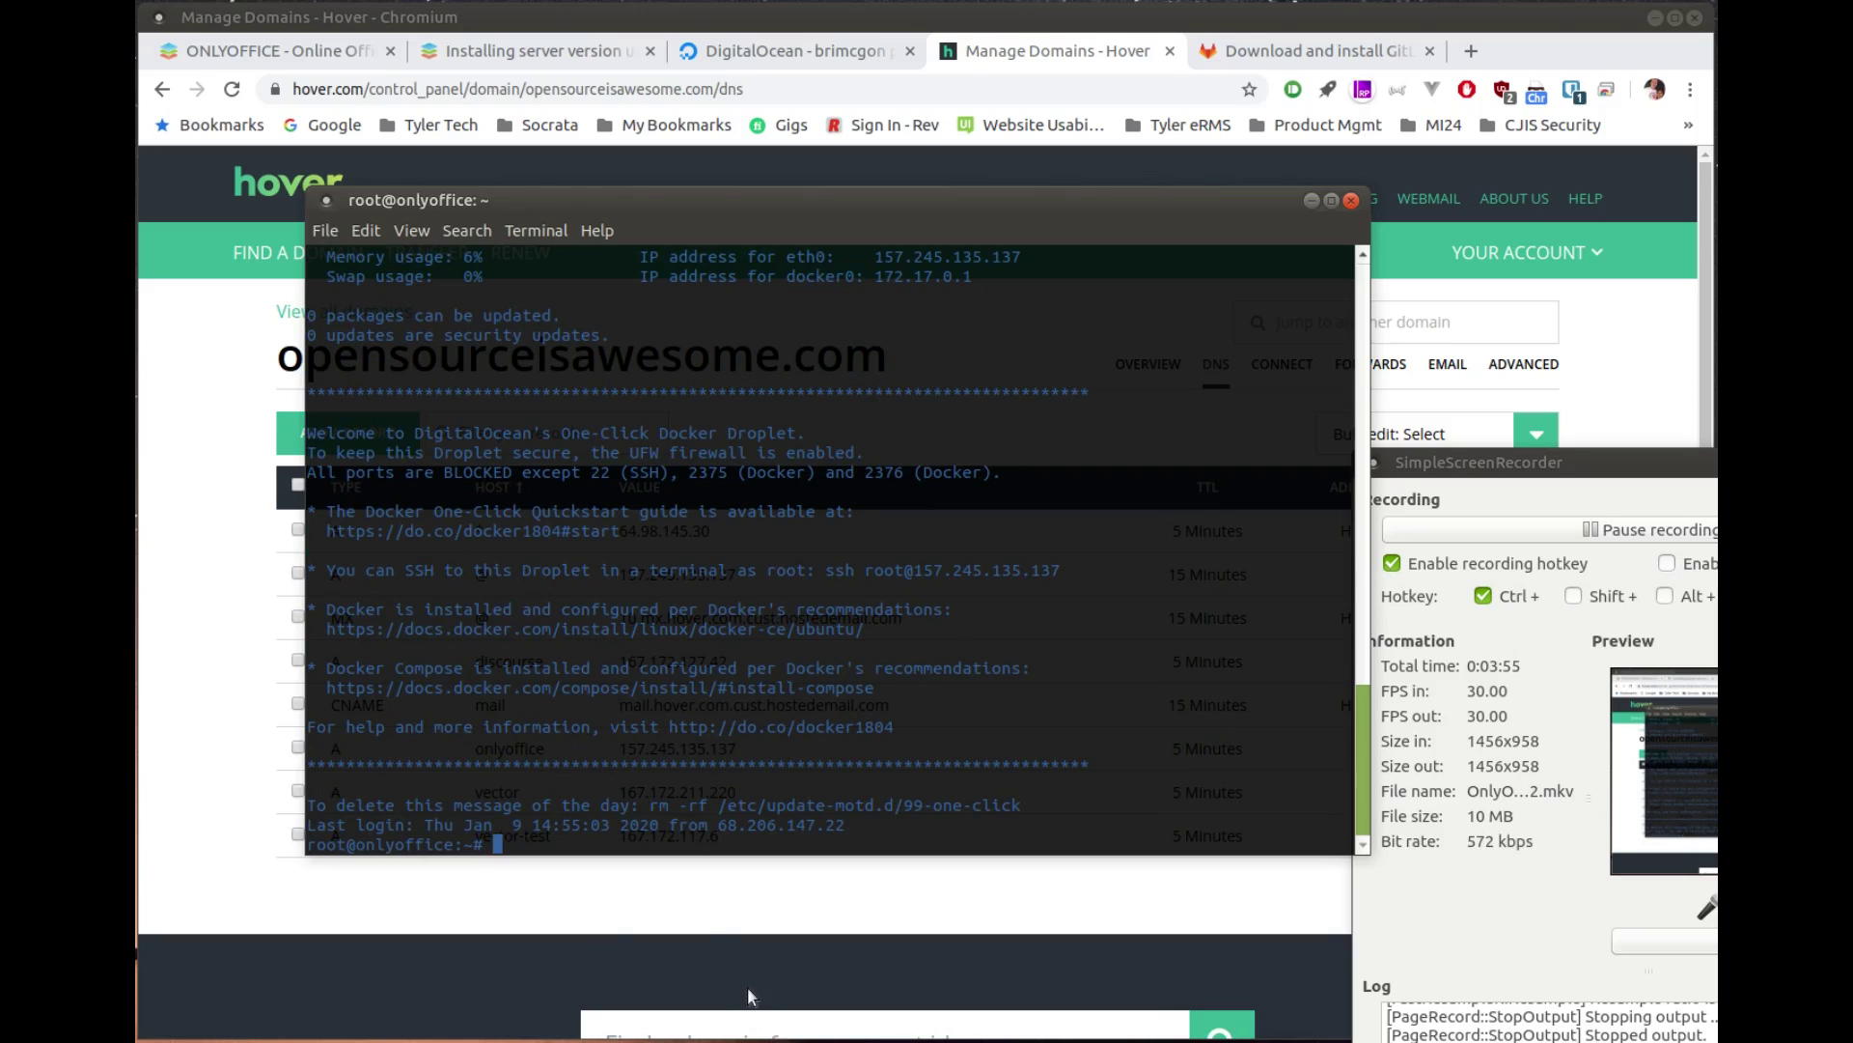
Step: List the server's home folder with ls, then check the DigitalOcean and Hover browser tabs
{"action": "type", "text": "ls"}
{"action": "key", "text": "Return"}
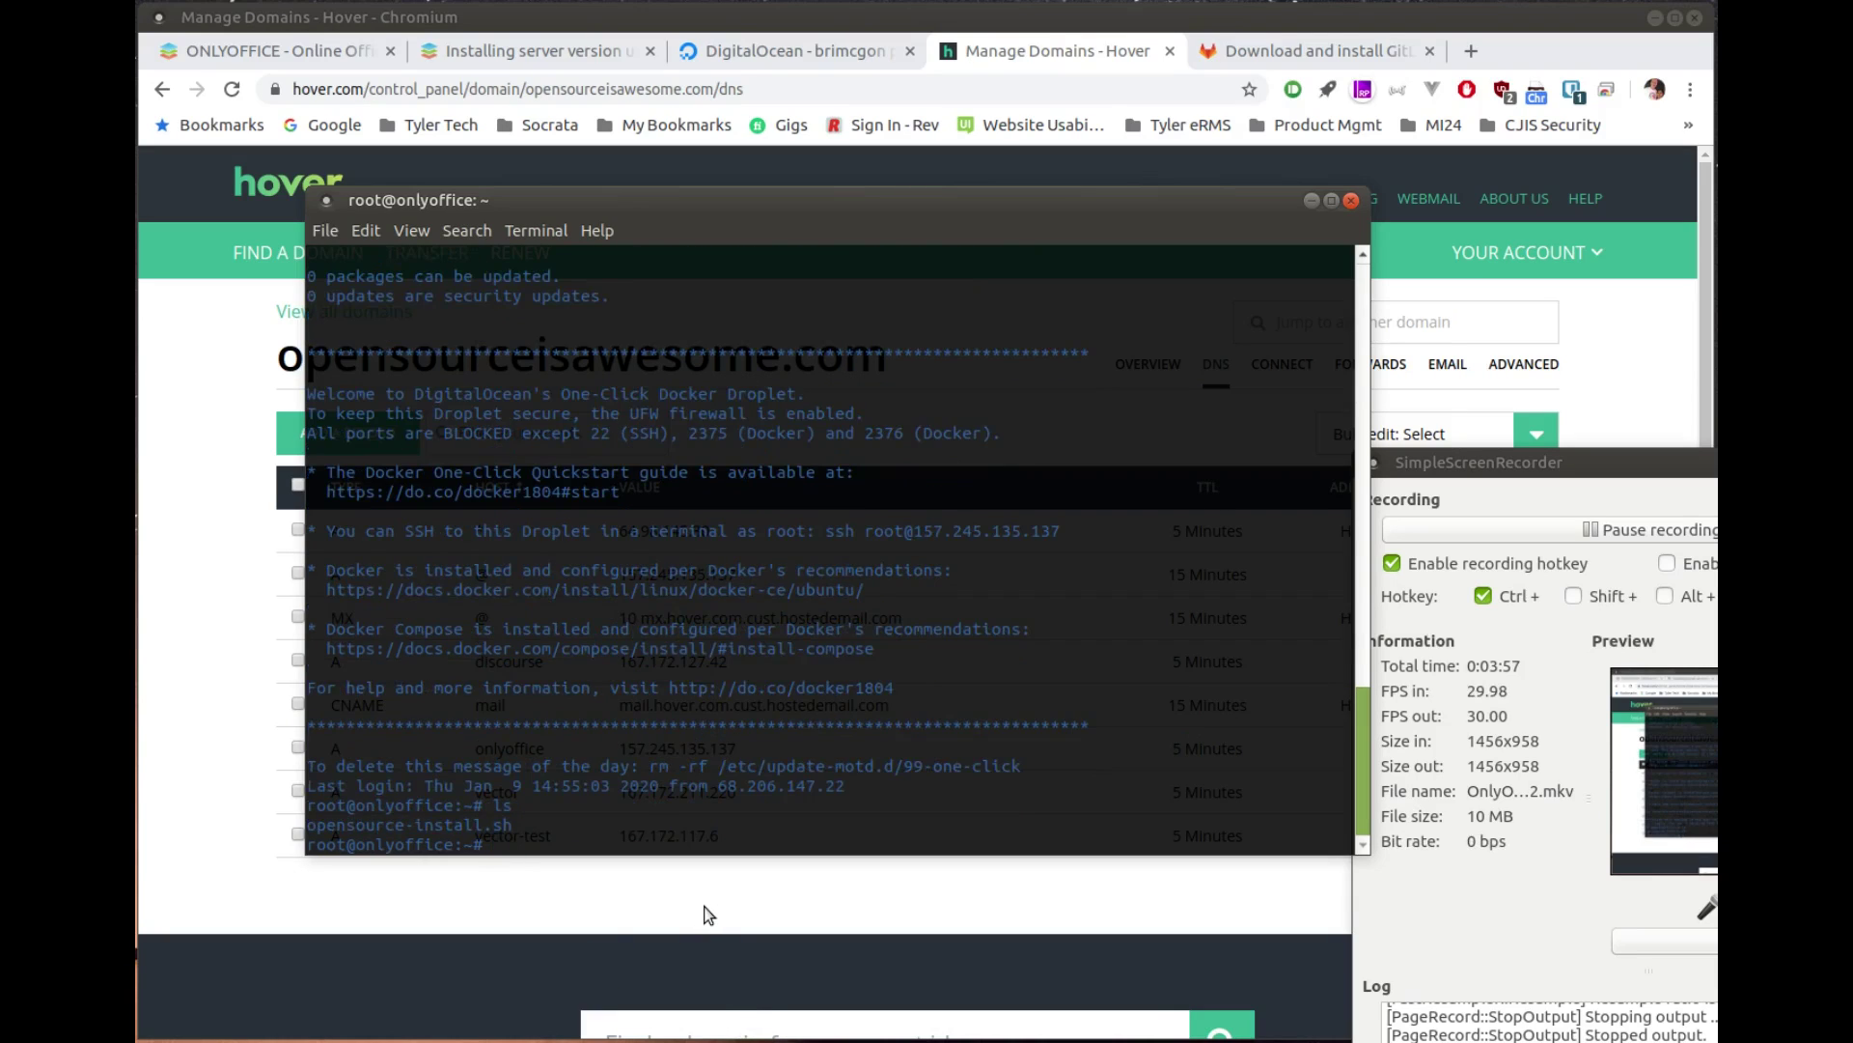
{"action": "left_click", "coordinate": [706, 912]}
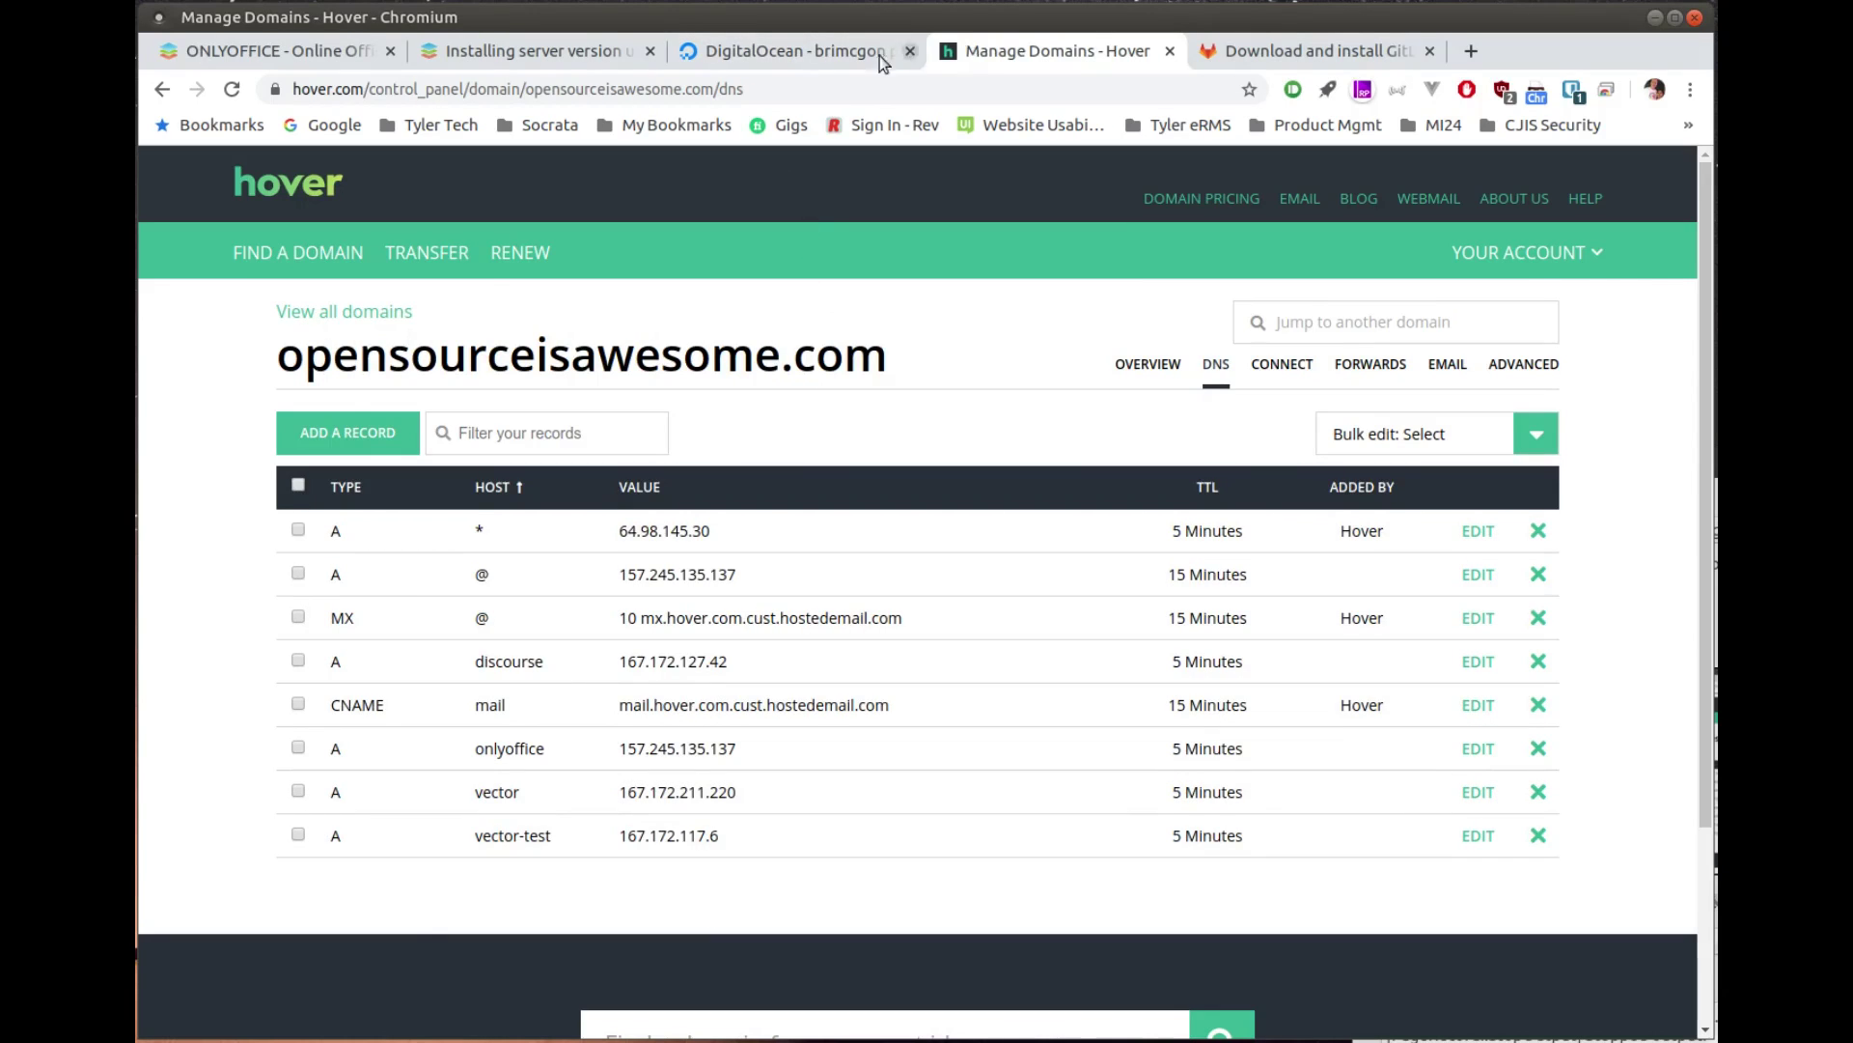
{"action": "left_click", "coordinate": [807, 53]}
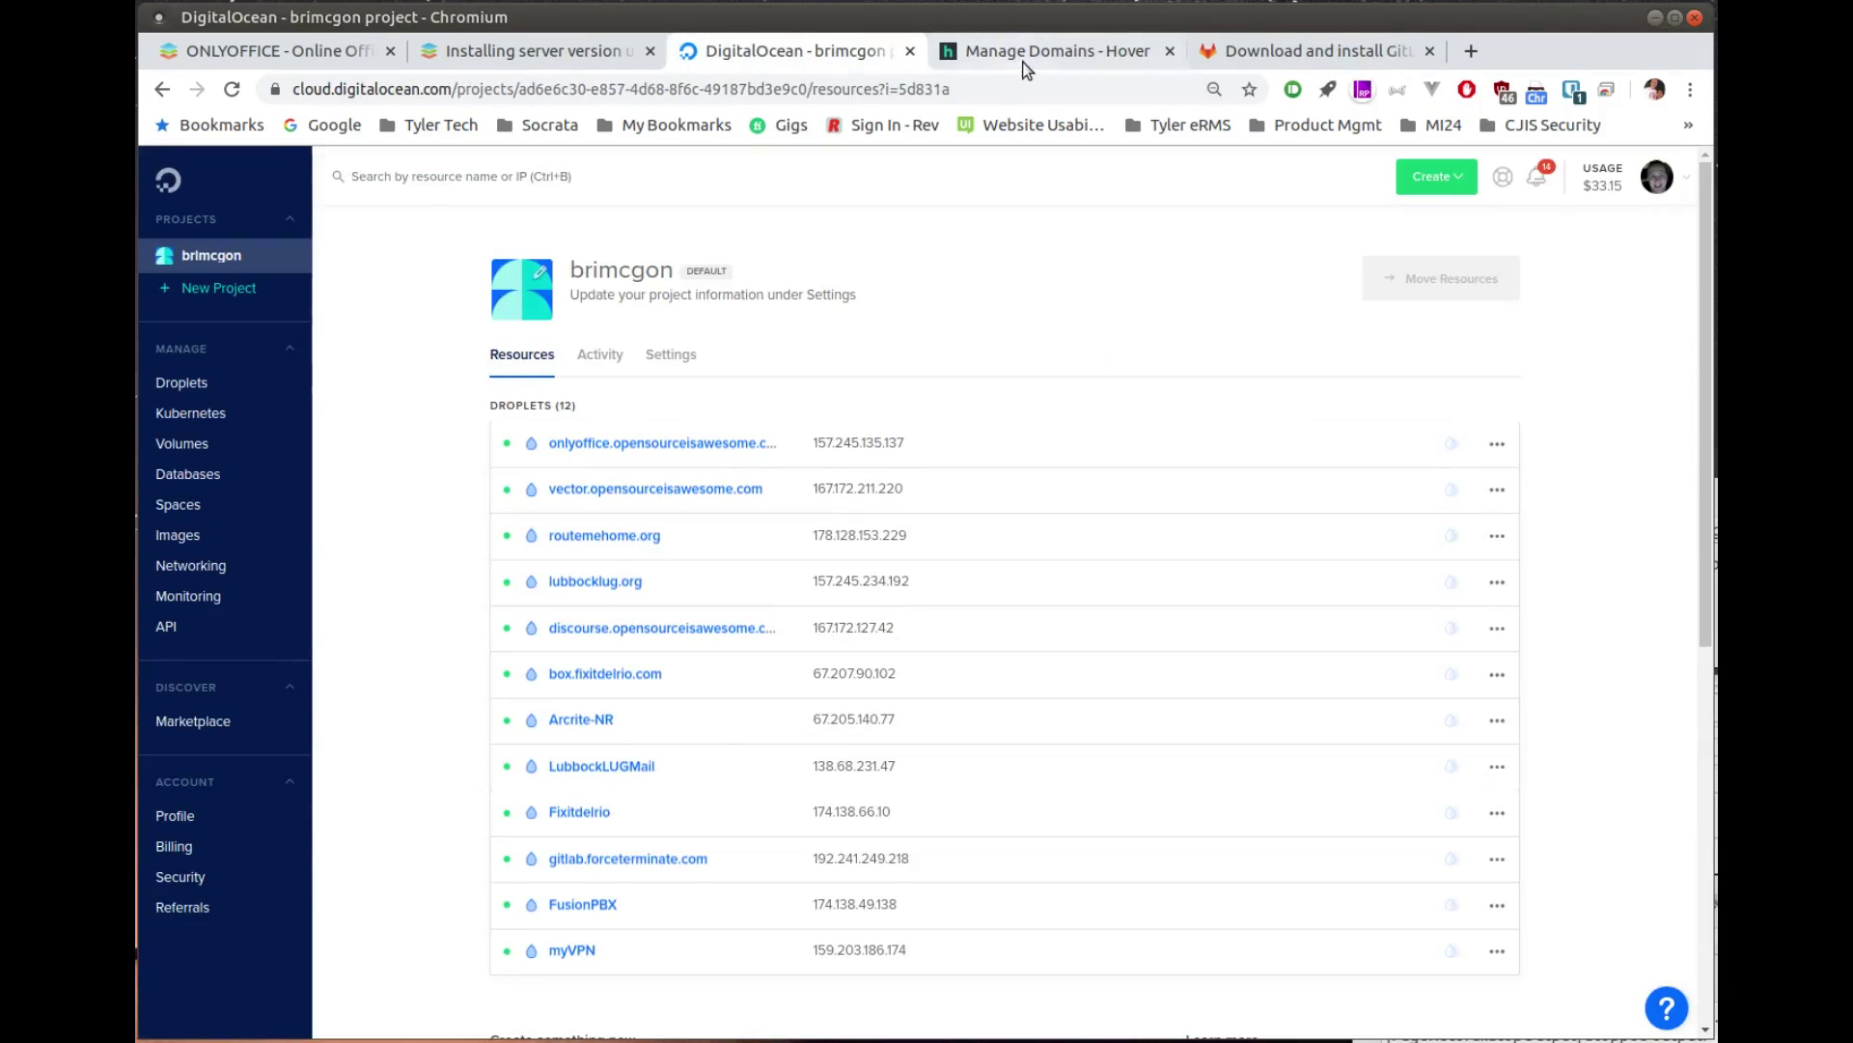
{"action": "left_click", "coordinate": [1026, 67]}
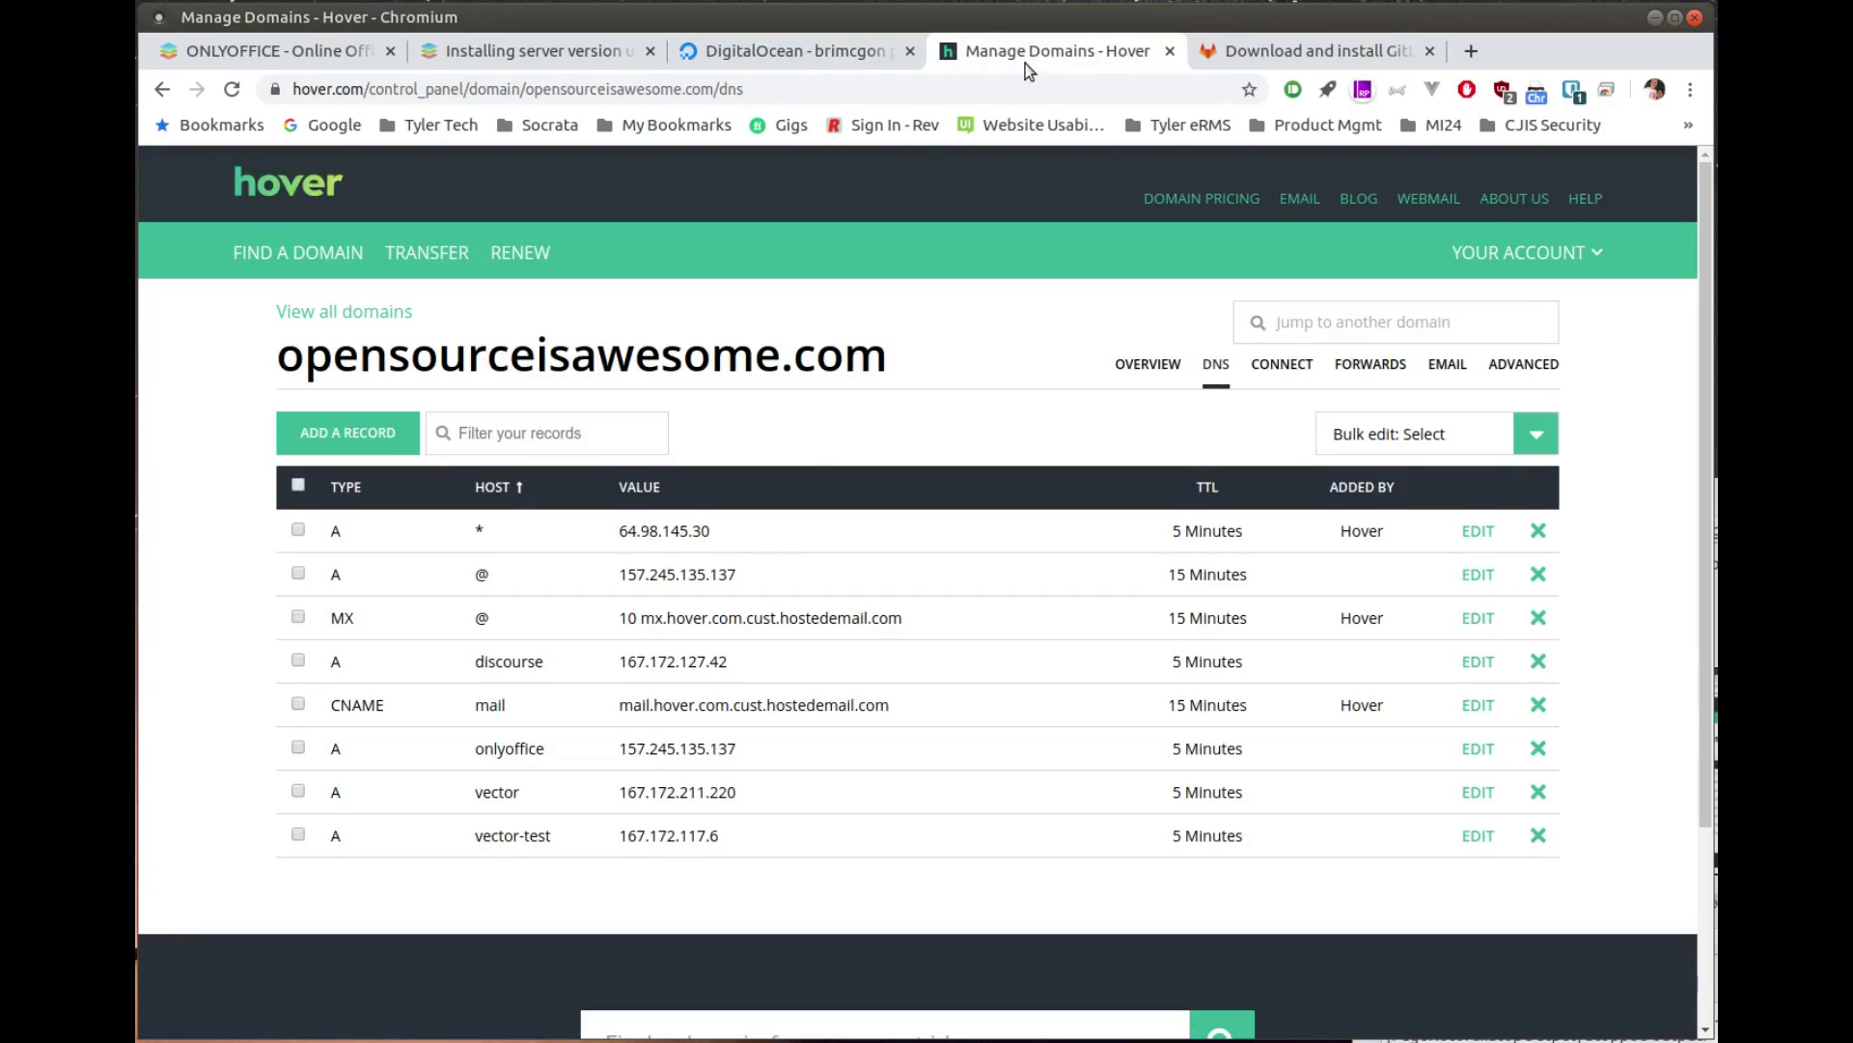
Step: Run the guide's install command on the server for opensourceisawesome.com and answer Y for Docker
{"action": "left_click", "coordinate": [482, 51]}
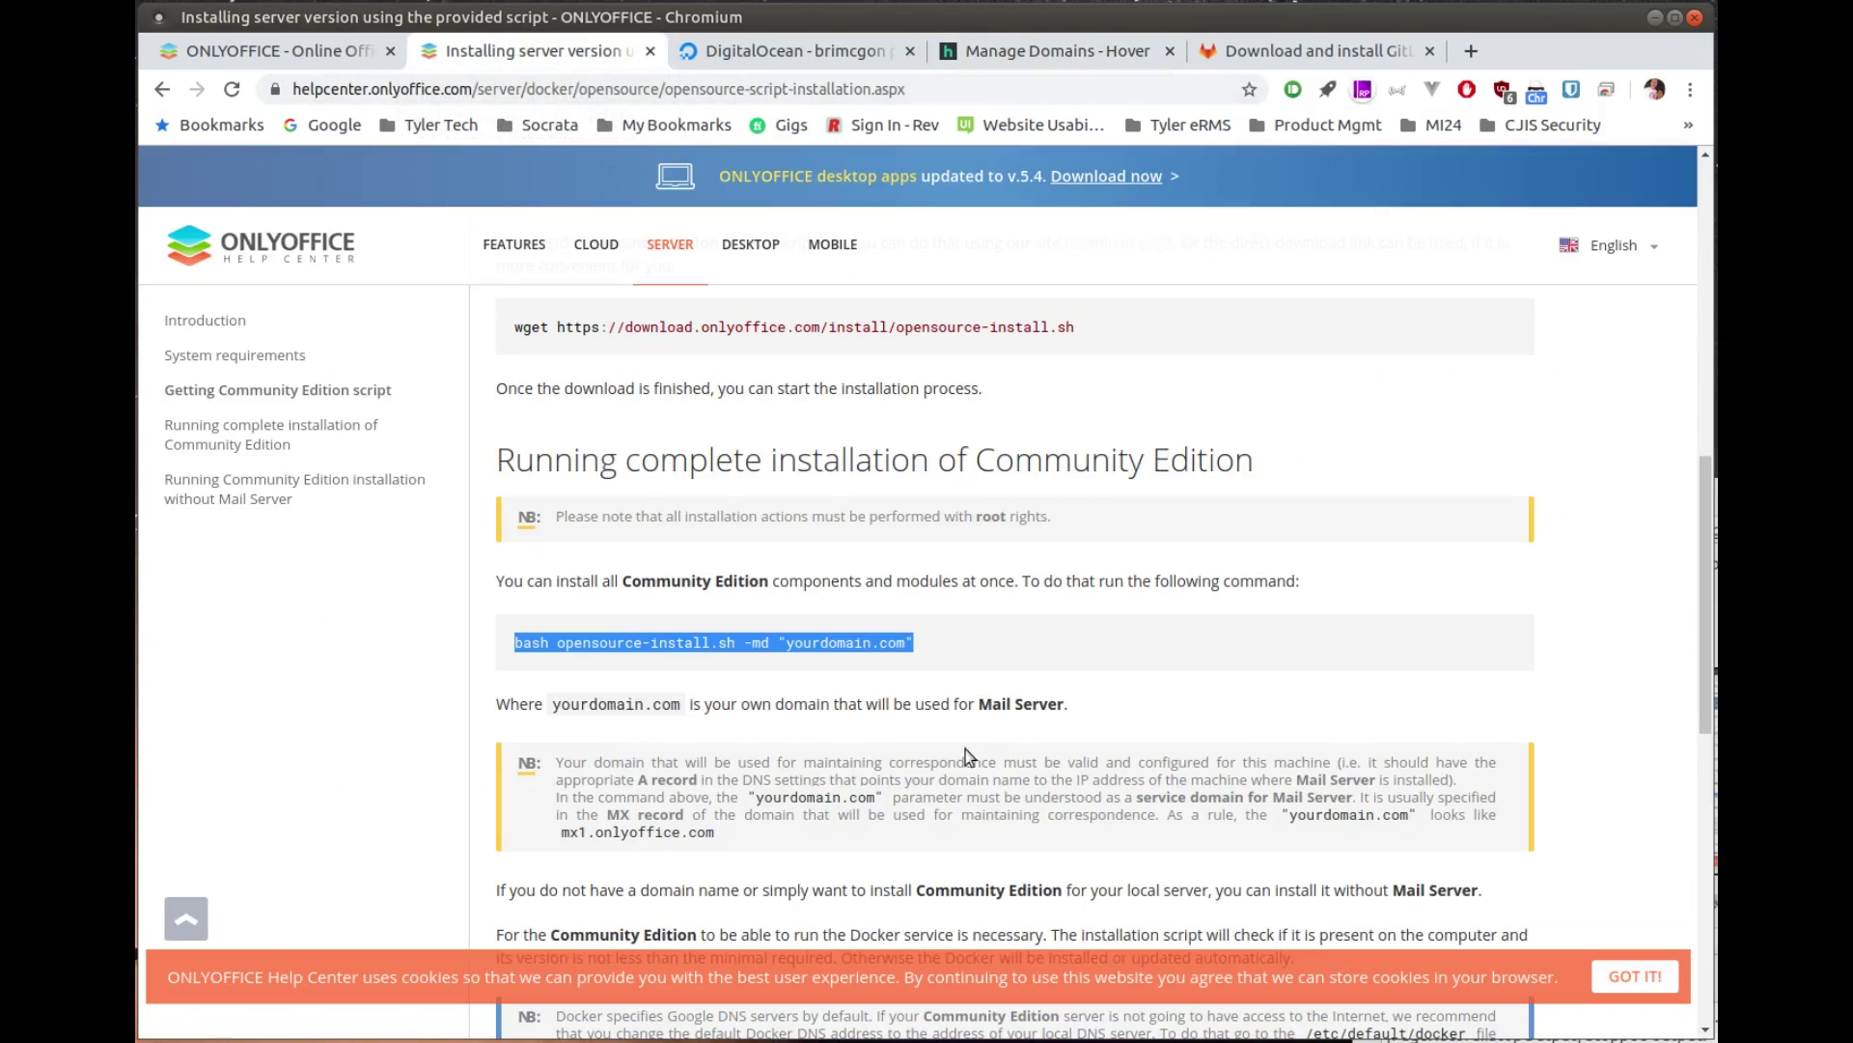
{"action": "left_click_drag", "start_coordinate": [1012, 664], "coordinate": [511, 643]}
{"action": "key", "text": "ctrl+c"}
{"action": "key", "text": "alt+Tab"}
{"action": "key", "text": "ctrl+shift+v"}
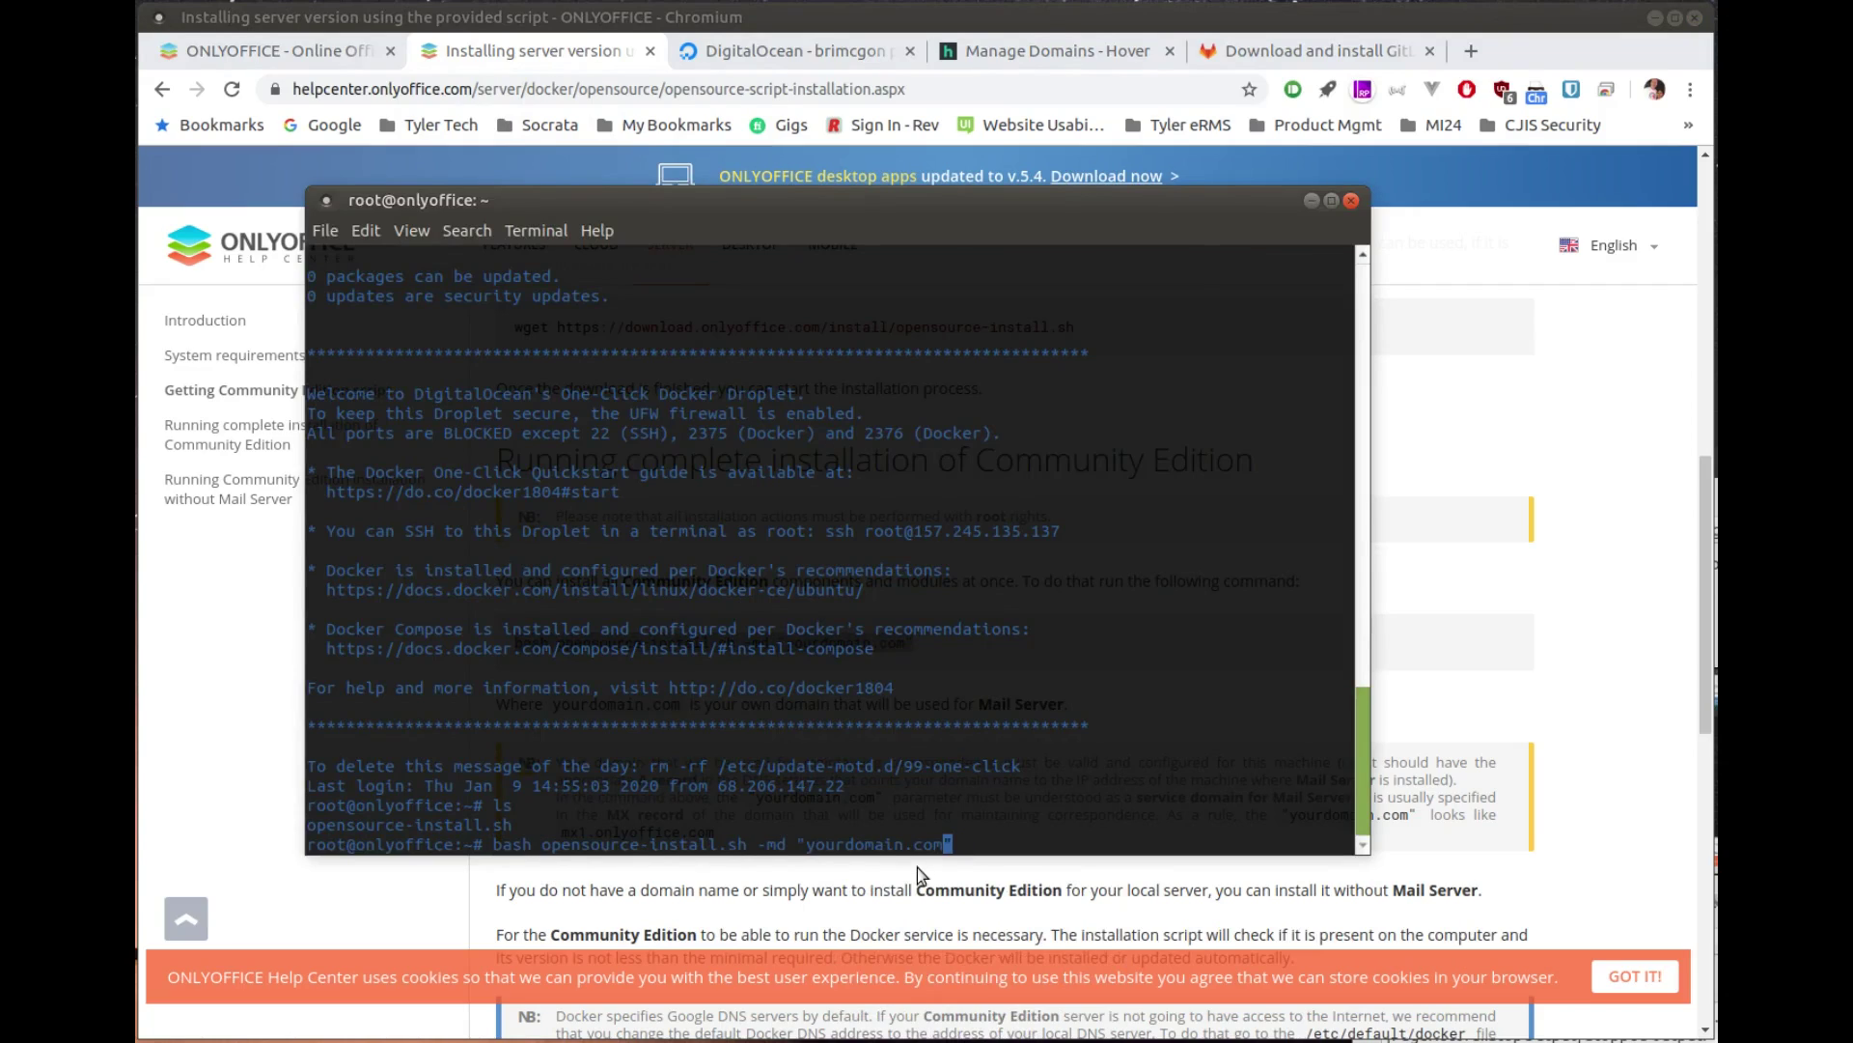
{"action": "key", "text": "BackSpace"}
{"action": "key", "text": "BackSpace"}
{"action": "key", "text": "BackSpace"}
{"action": "key", "text": "BackSpace"}
{"action": "key", "text": "BackSpace"}
{"action": "key", "text": "BackSpace"}
{"action": "key", "text": "BackSpace"}
{"action": "key", "text": "BackSpace"}
{"action": "type", "text": "opensourceisawesome.com"}
{"action": "key", "text": "End"}
{"action": "key", "text": "Return"}
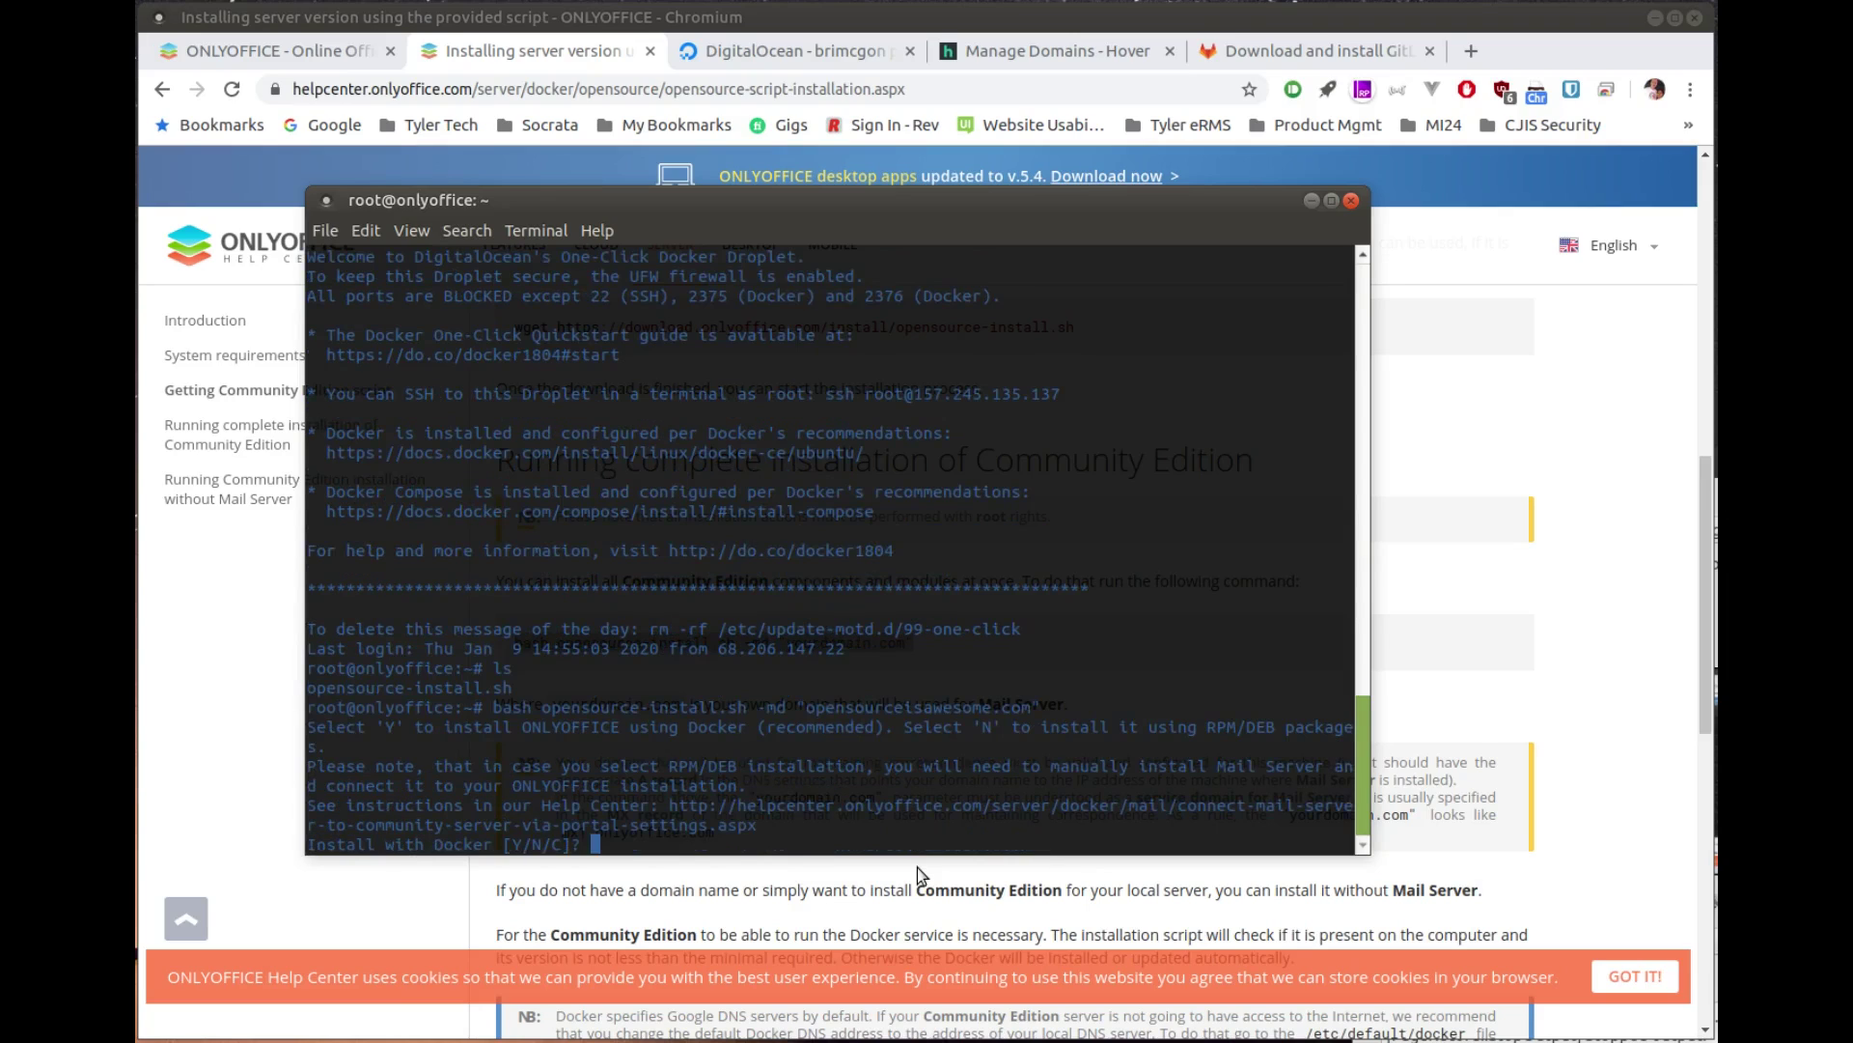
{"action": "type", "text": "Y"}
{"action": "key", "text": "Return"}
{"action": "key", "text": "Return"}
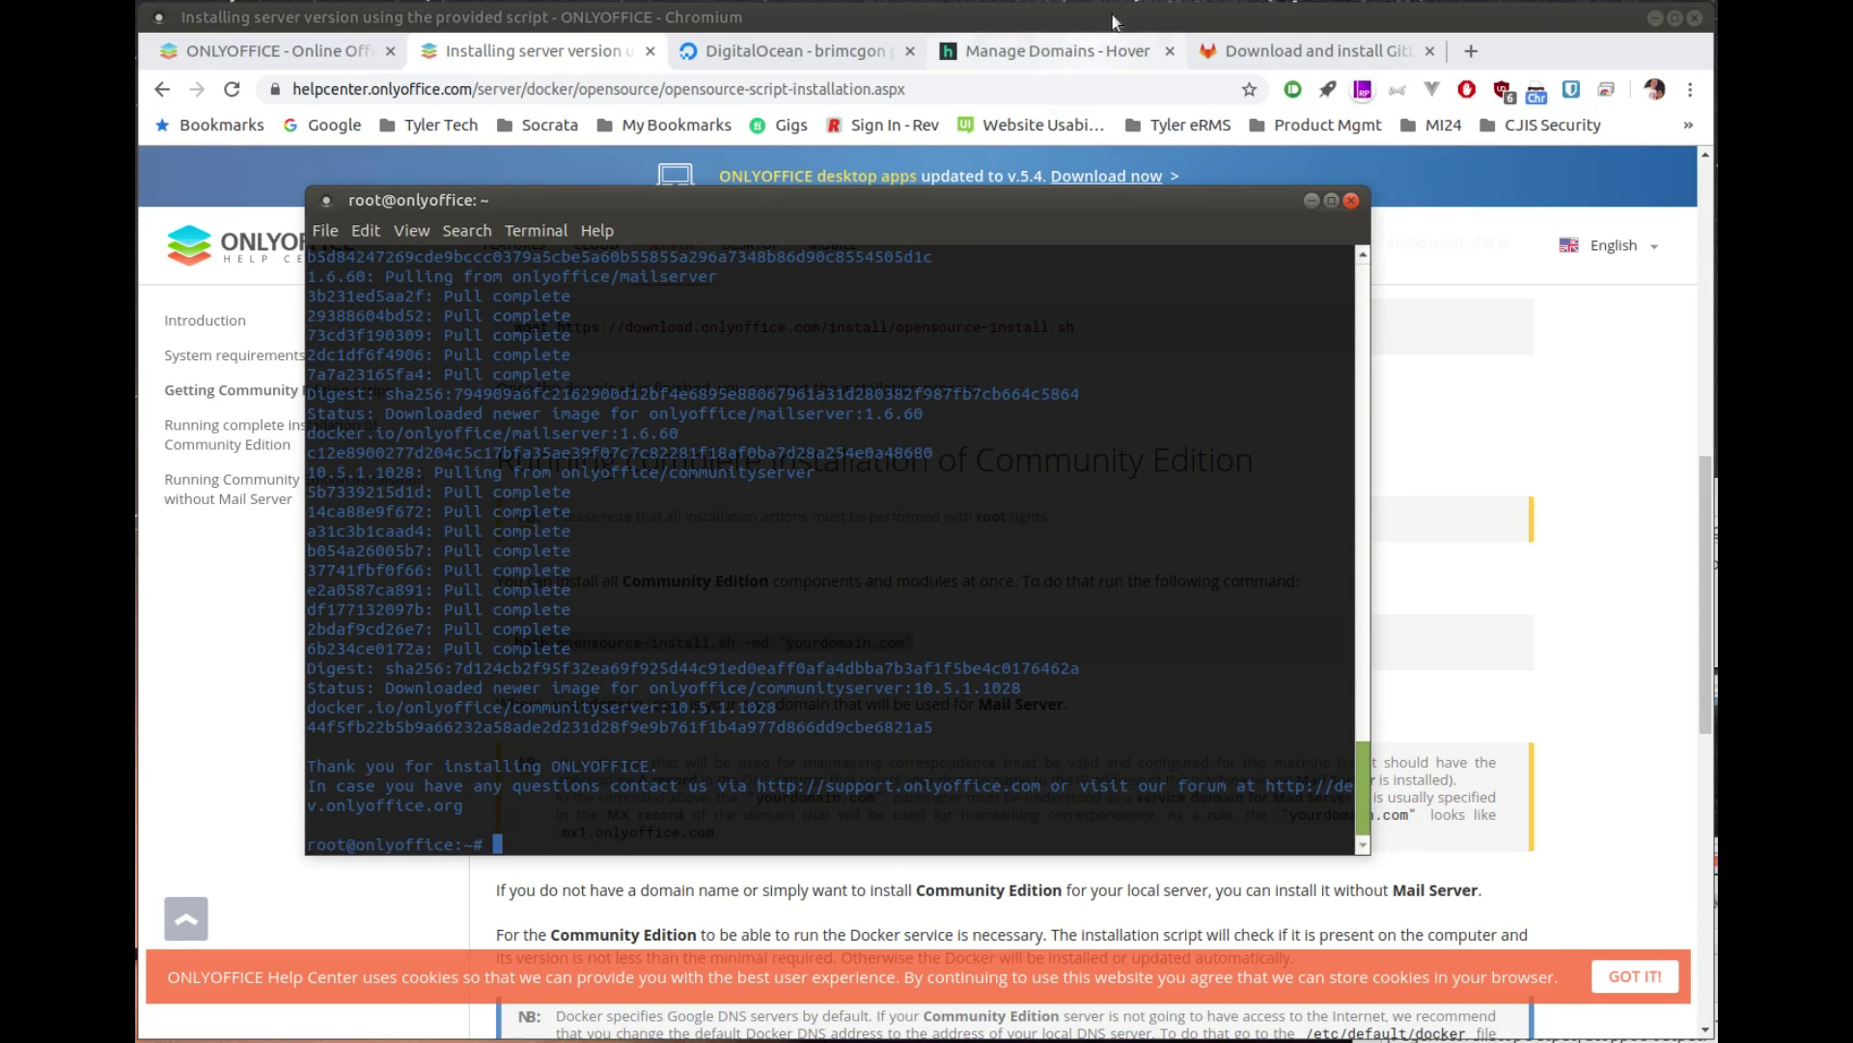
Step: Open a new browser tab once the installation has finished
{"action": "left_click", "coordinate": [1473, 53]}
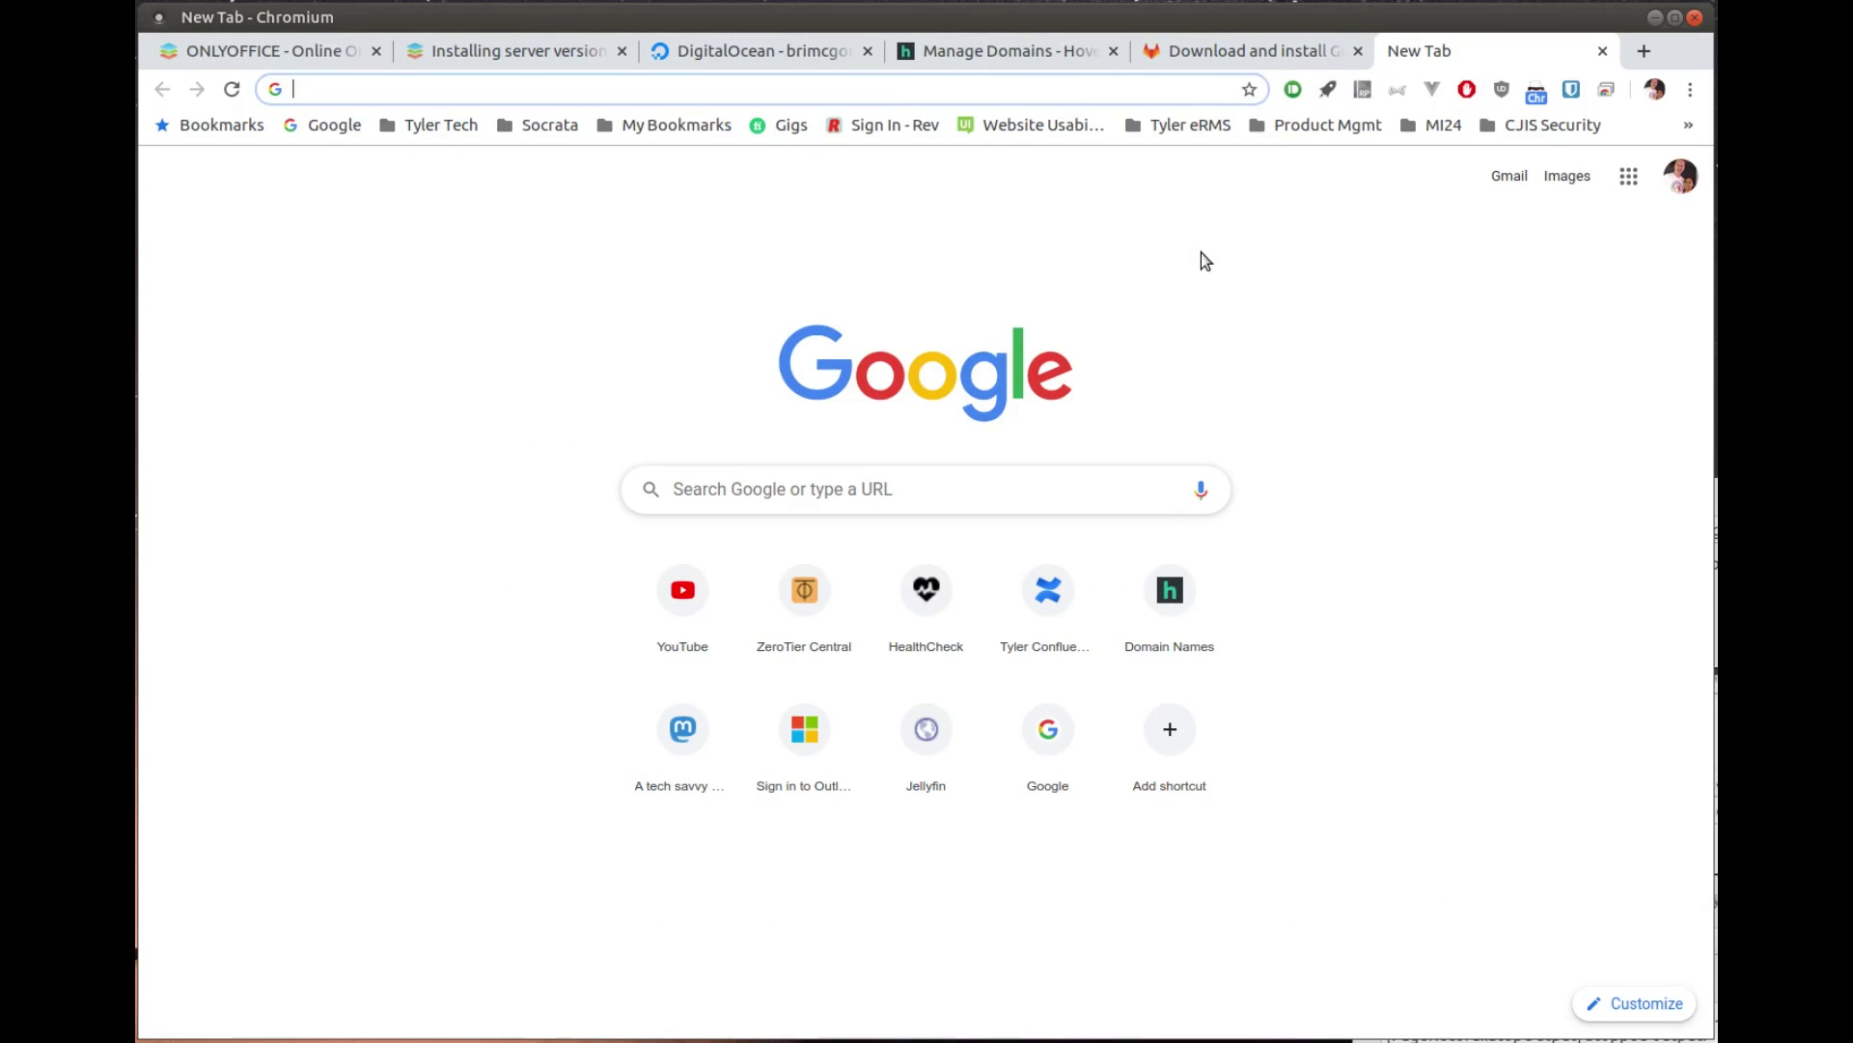
Step: Load onlyoffice.opensourceisawesome.com in the browser, then run docker ps in an enlarged terminal
{"action": "type", "text": "onlyoffice.opensourceisawesome.com"}
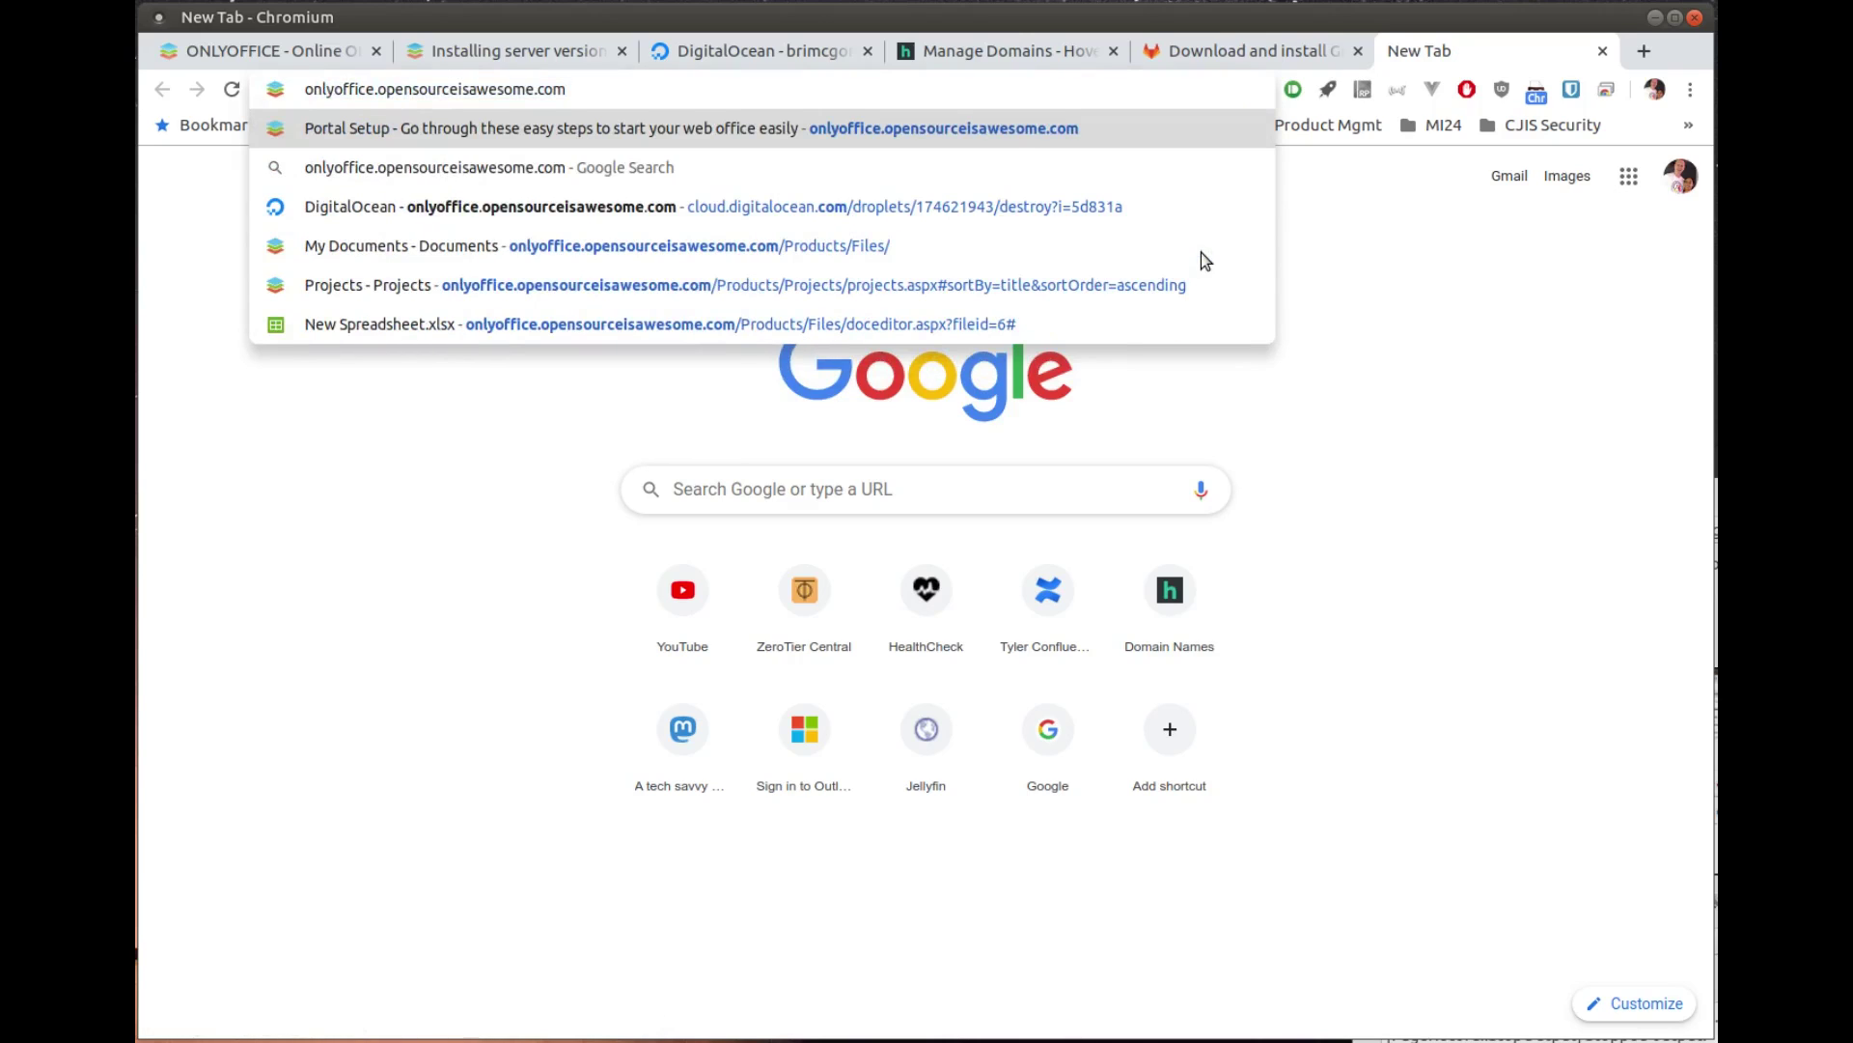
{"action": "key", "text": "Return"}
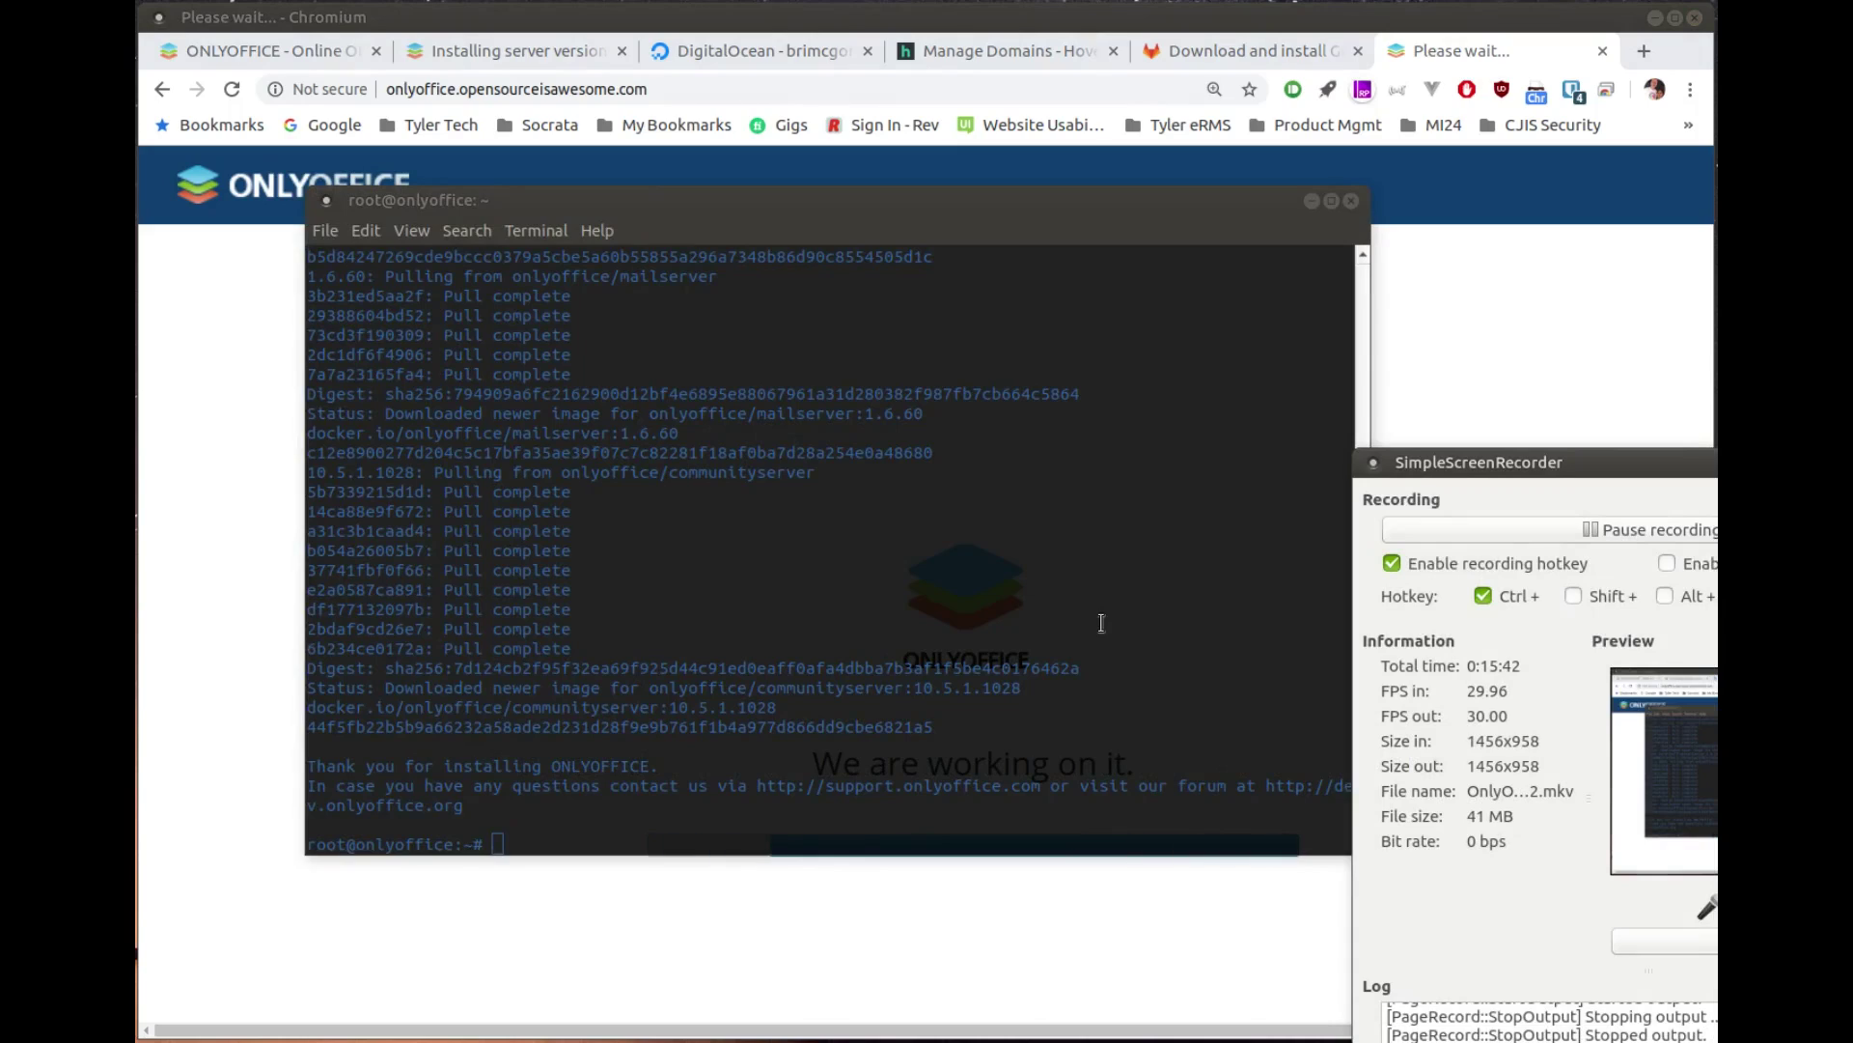
{"action": "left_click", "coordinate": [1101, 623]}
{"action": "type", "text": "docker ps"}
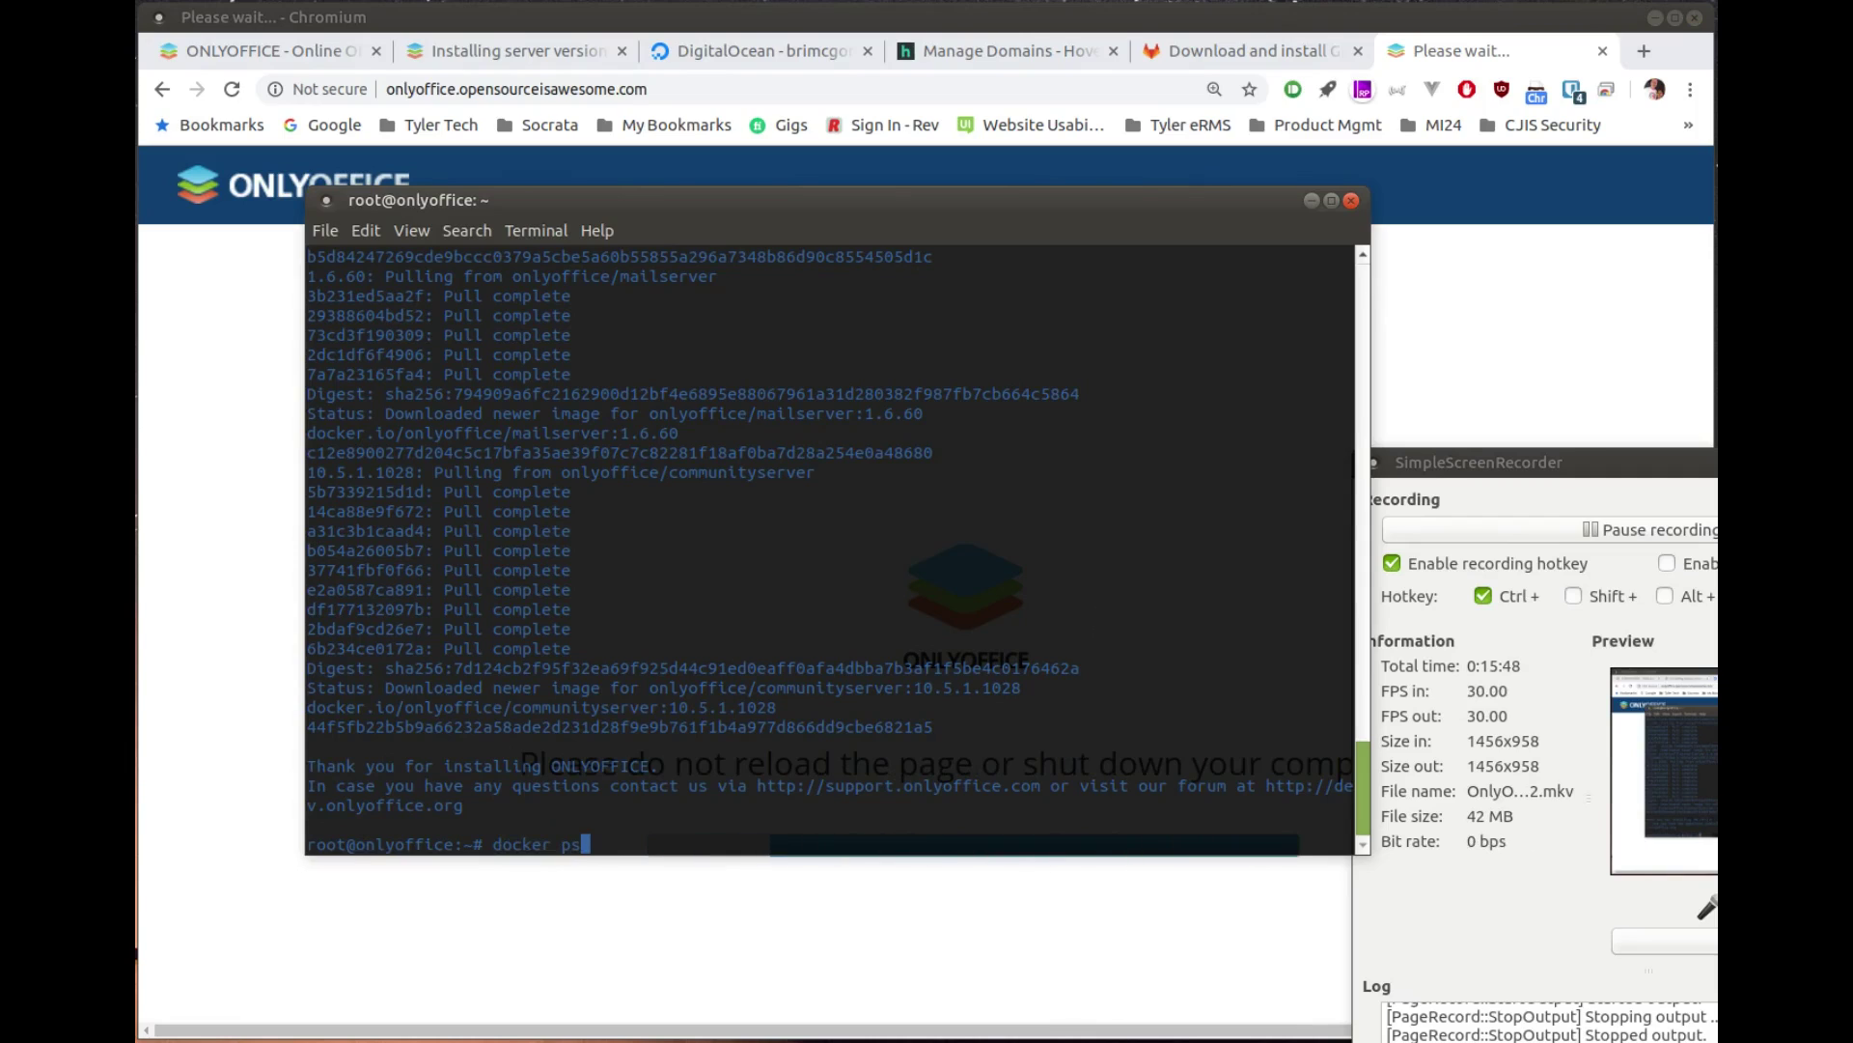
{"action": "key", "text": "Return"}
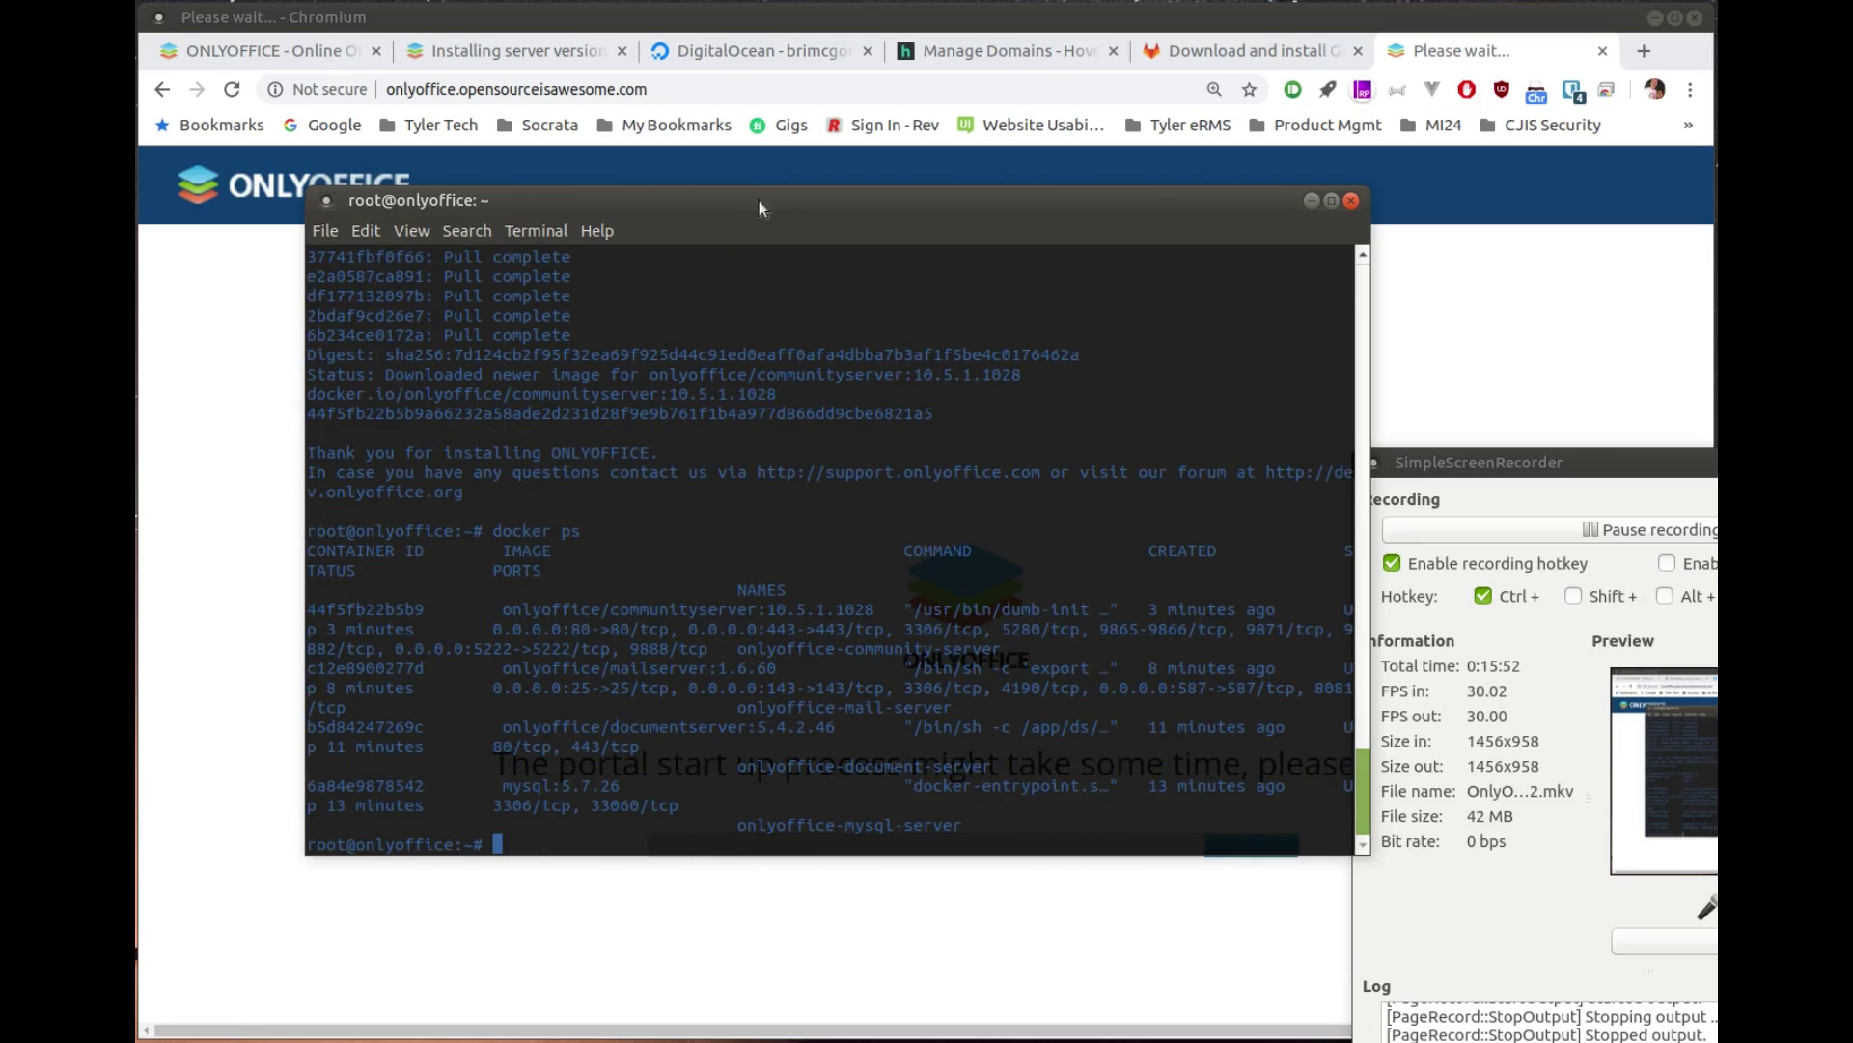
{"action": "left_click_drag", "start_coordinate": [768, 214], "coordinate": [613, 131]}
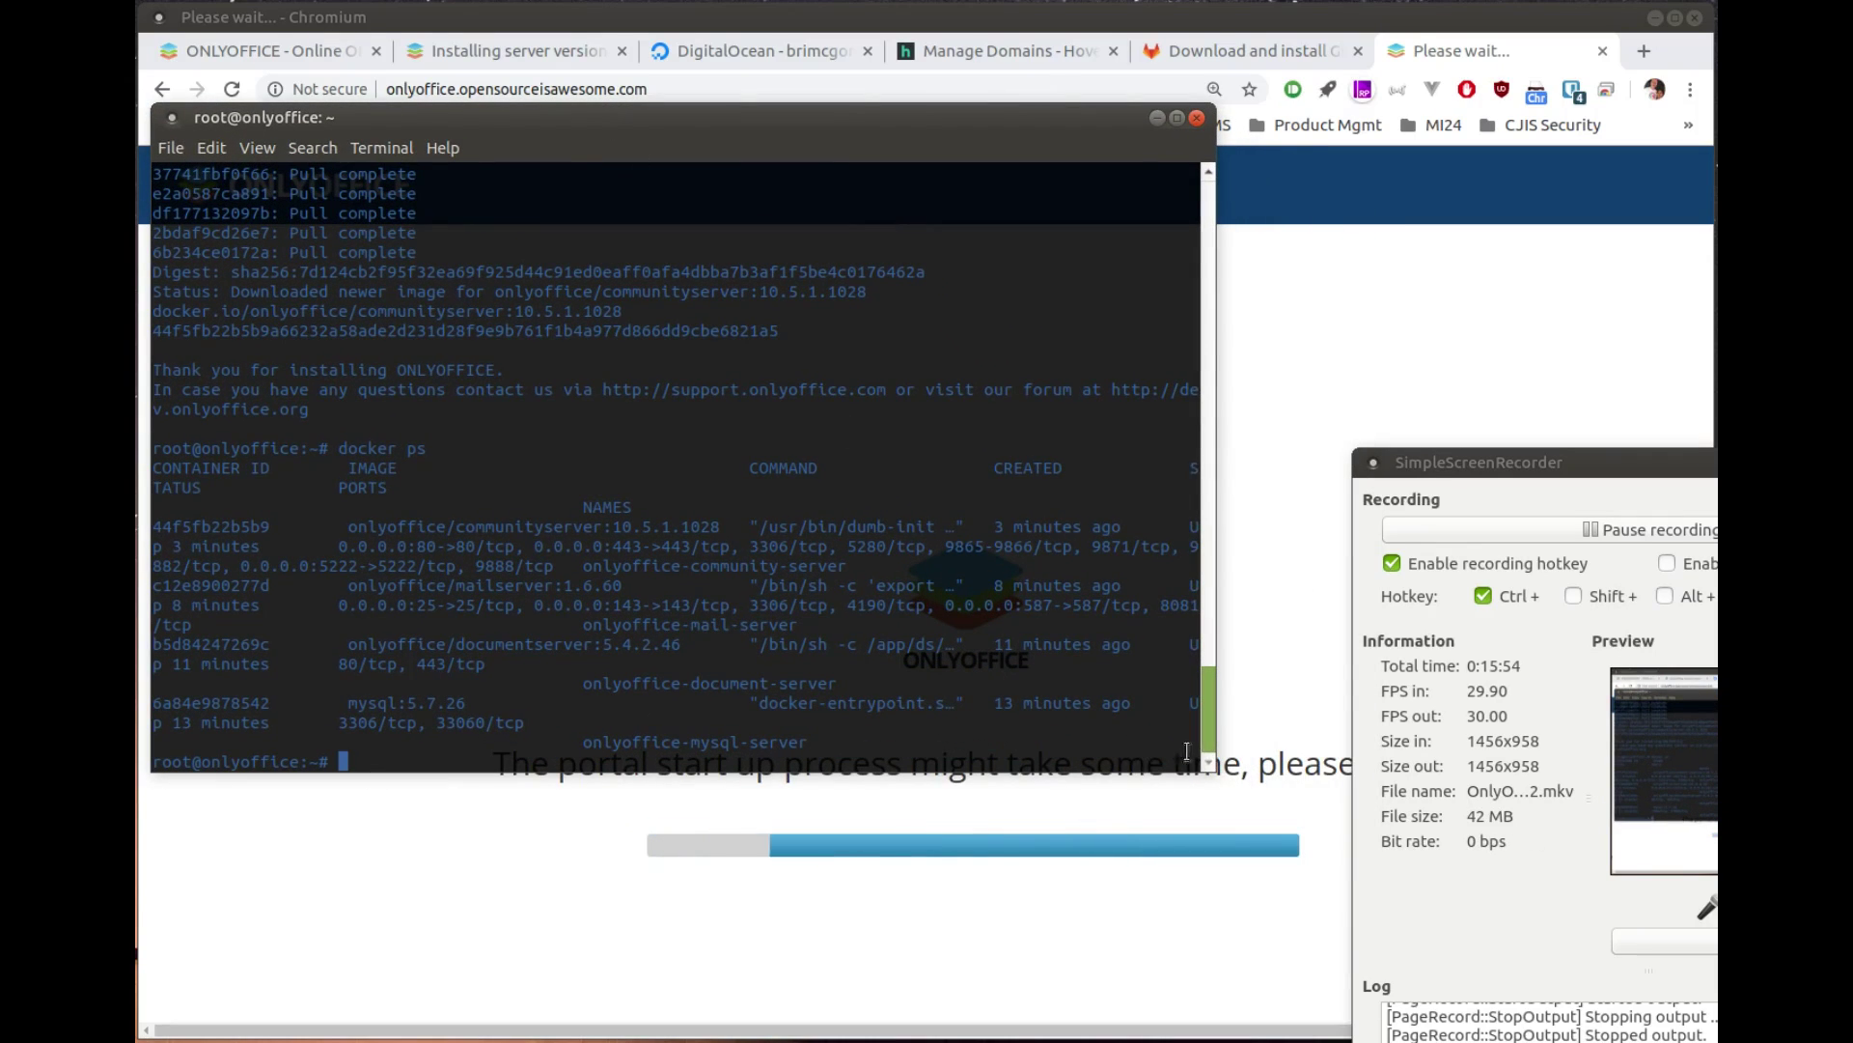
{"action": "left_click_drag", "start_coordinate": [1214, 772], "coordinate": [1713, 1004]}
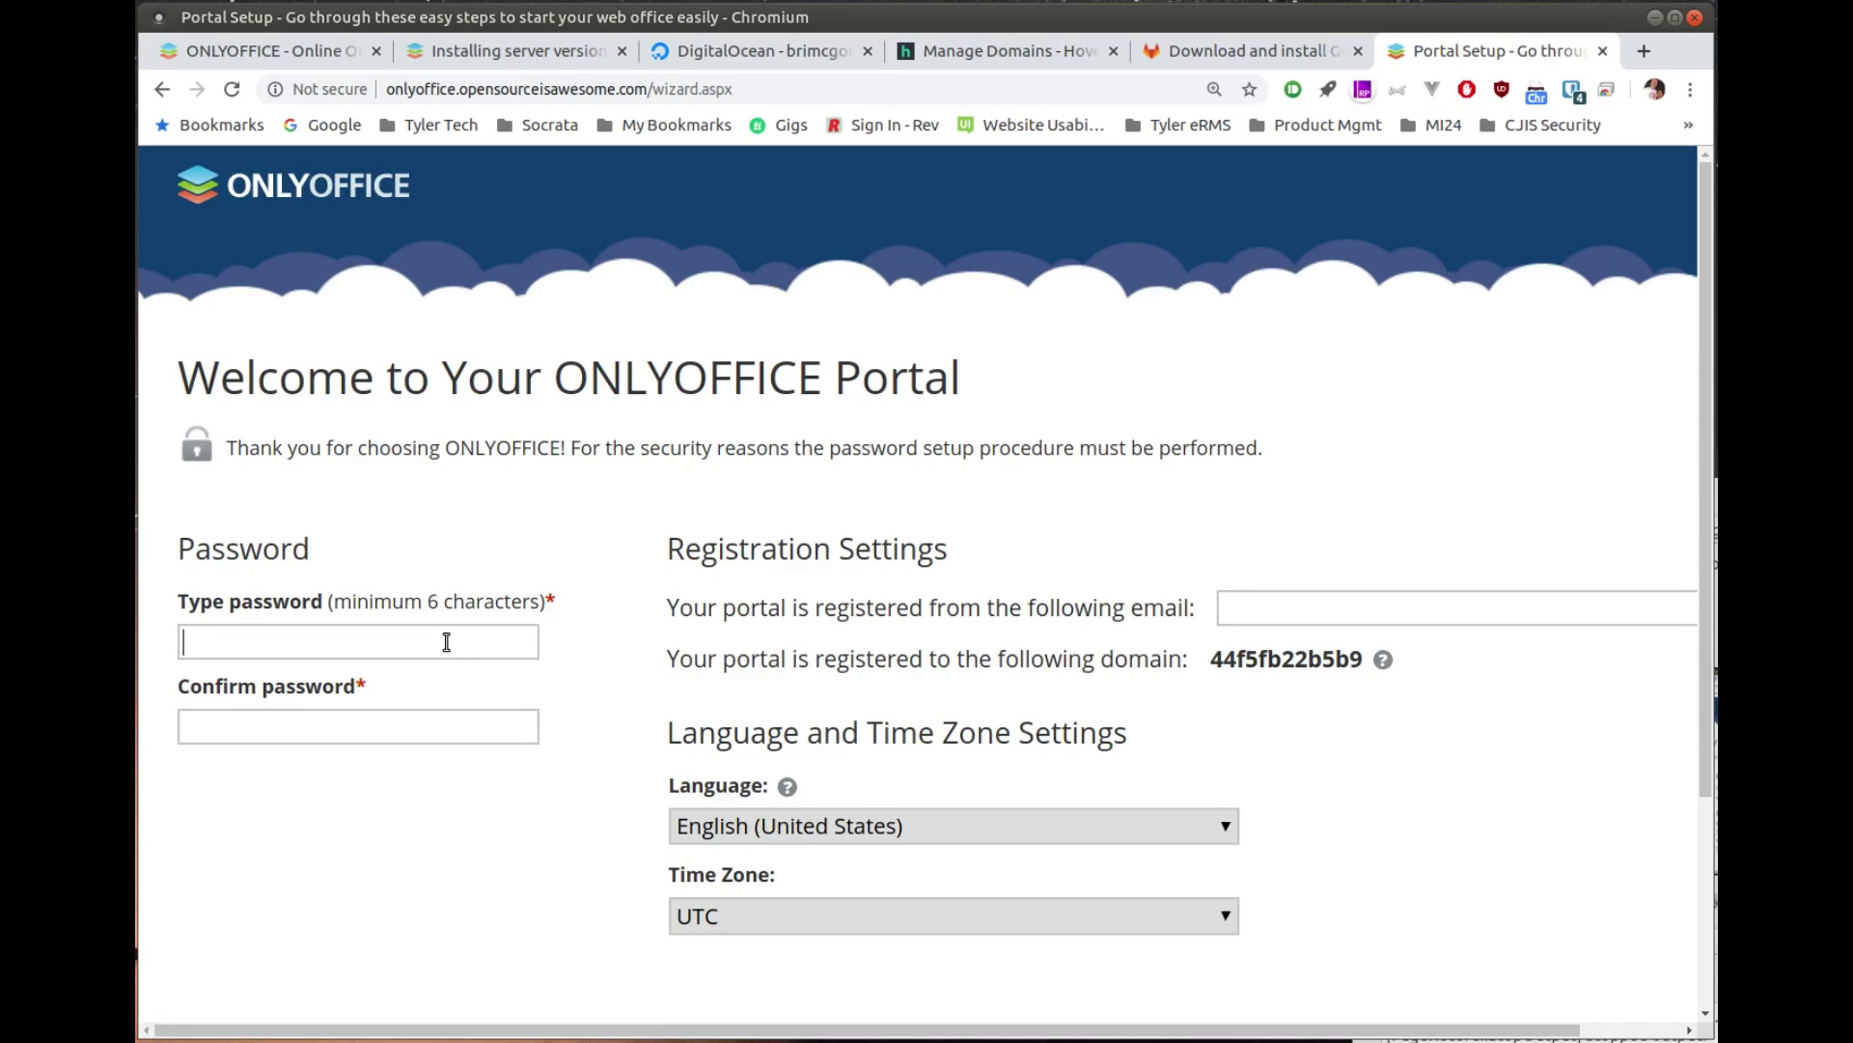
Step: Enter the admin password and fill in the registration e-mail address using the autofill suggestion
{"action": "type", "text": "•"}
{"action": "left_click", "coordinate": [1259, 610]}
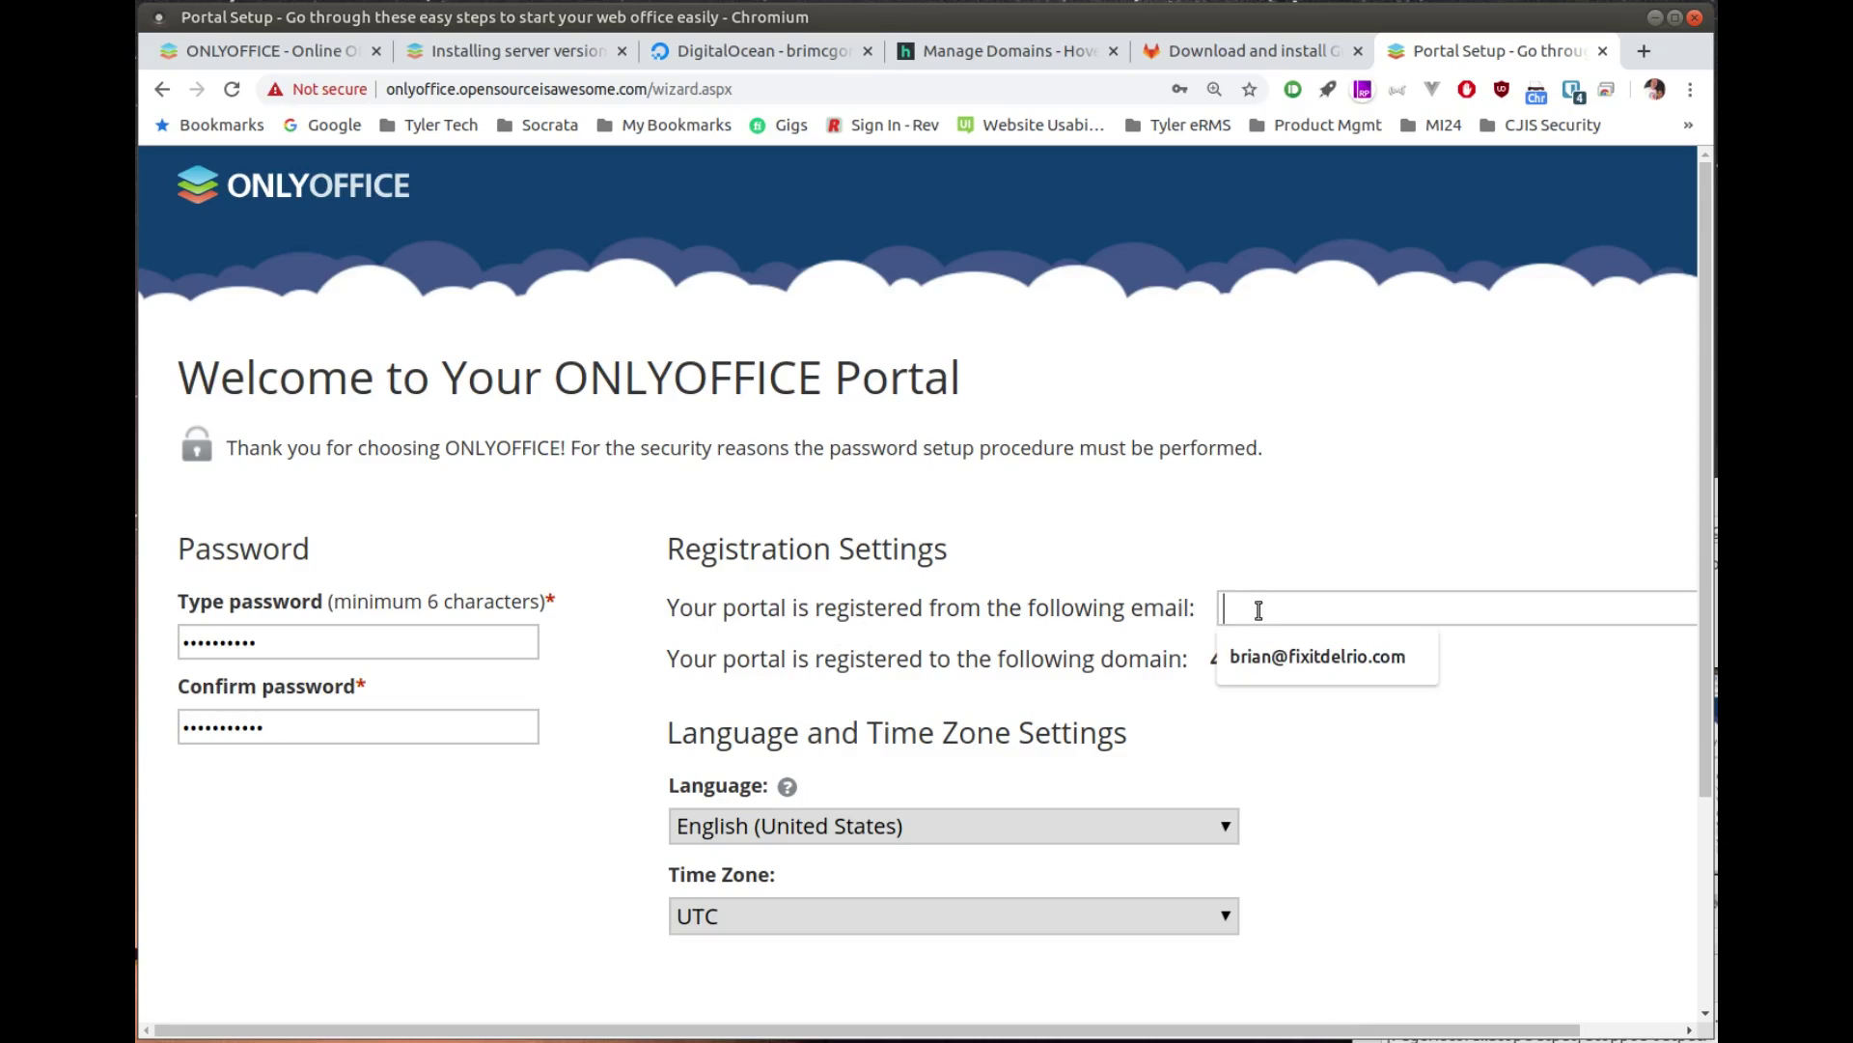
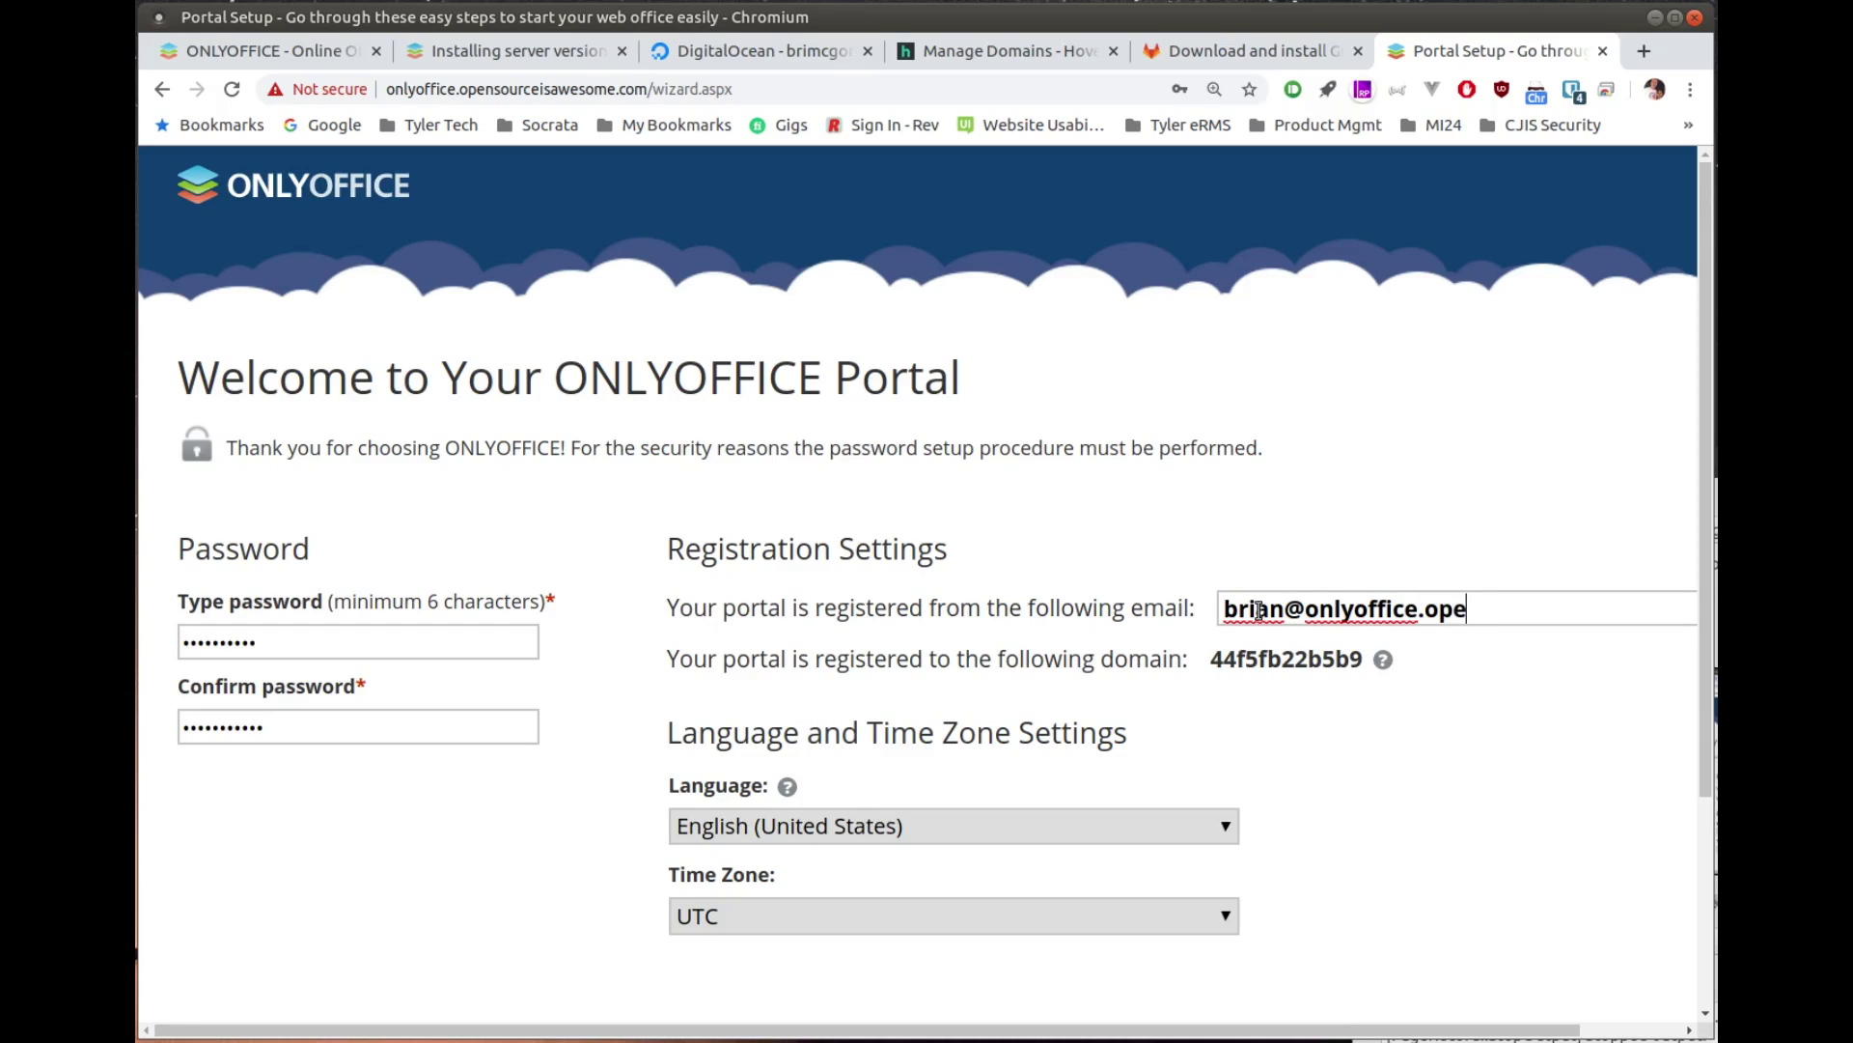
{"action": "type", "text": "f"}
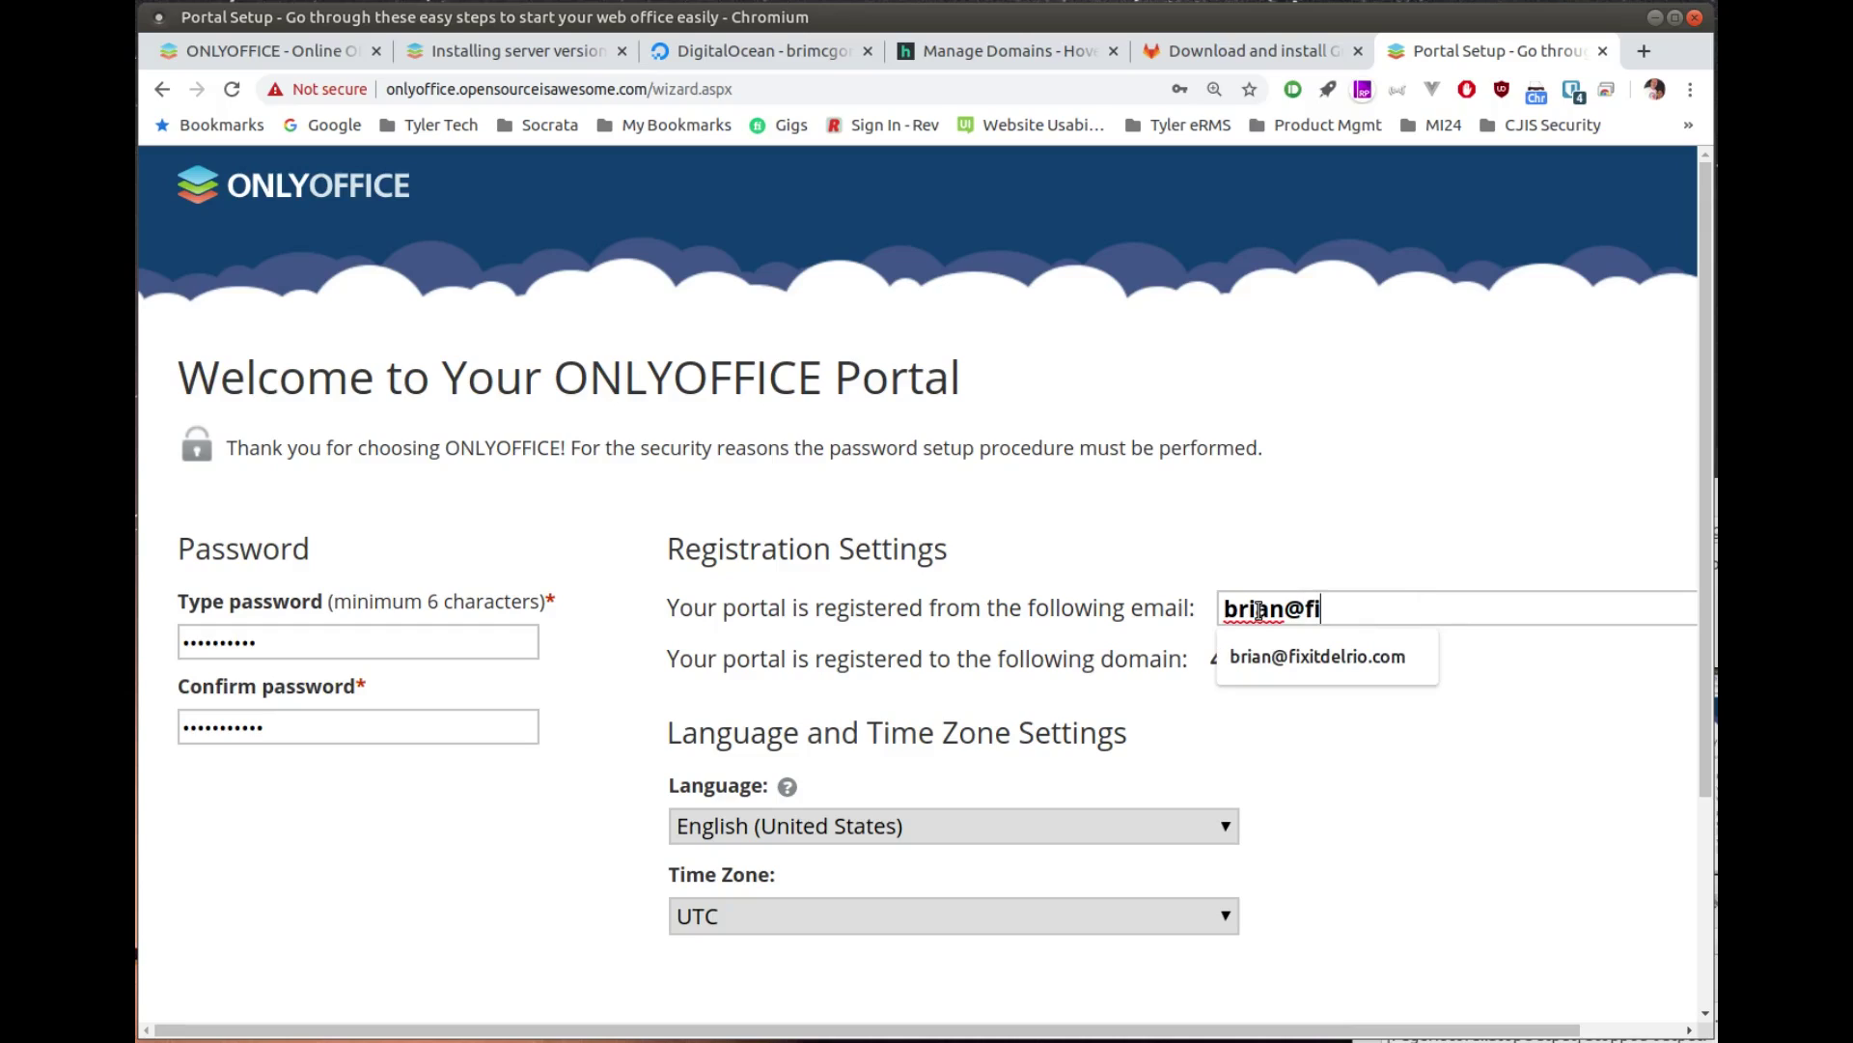
{"action": "type", "text": "i"}
{"action": "key", "text": "Down"}
{"action": "key", "text": "Tab"}
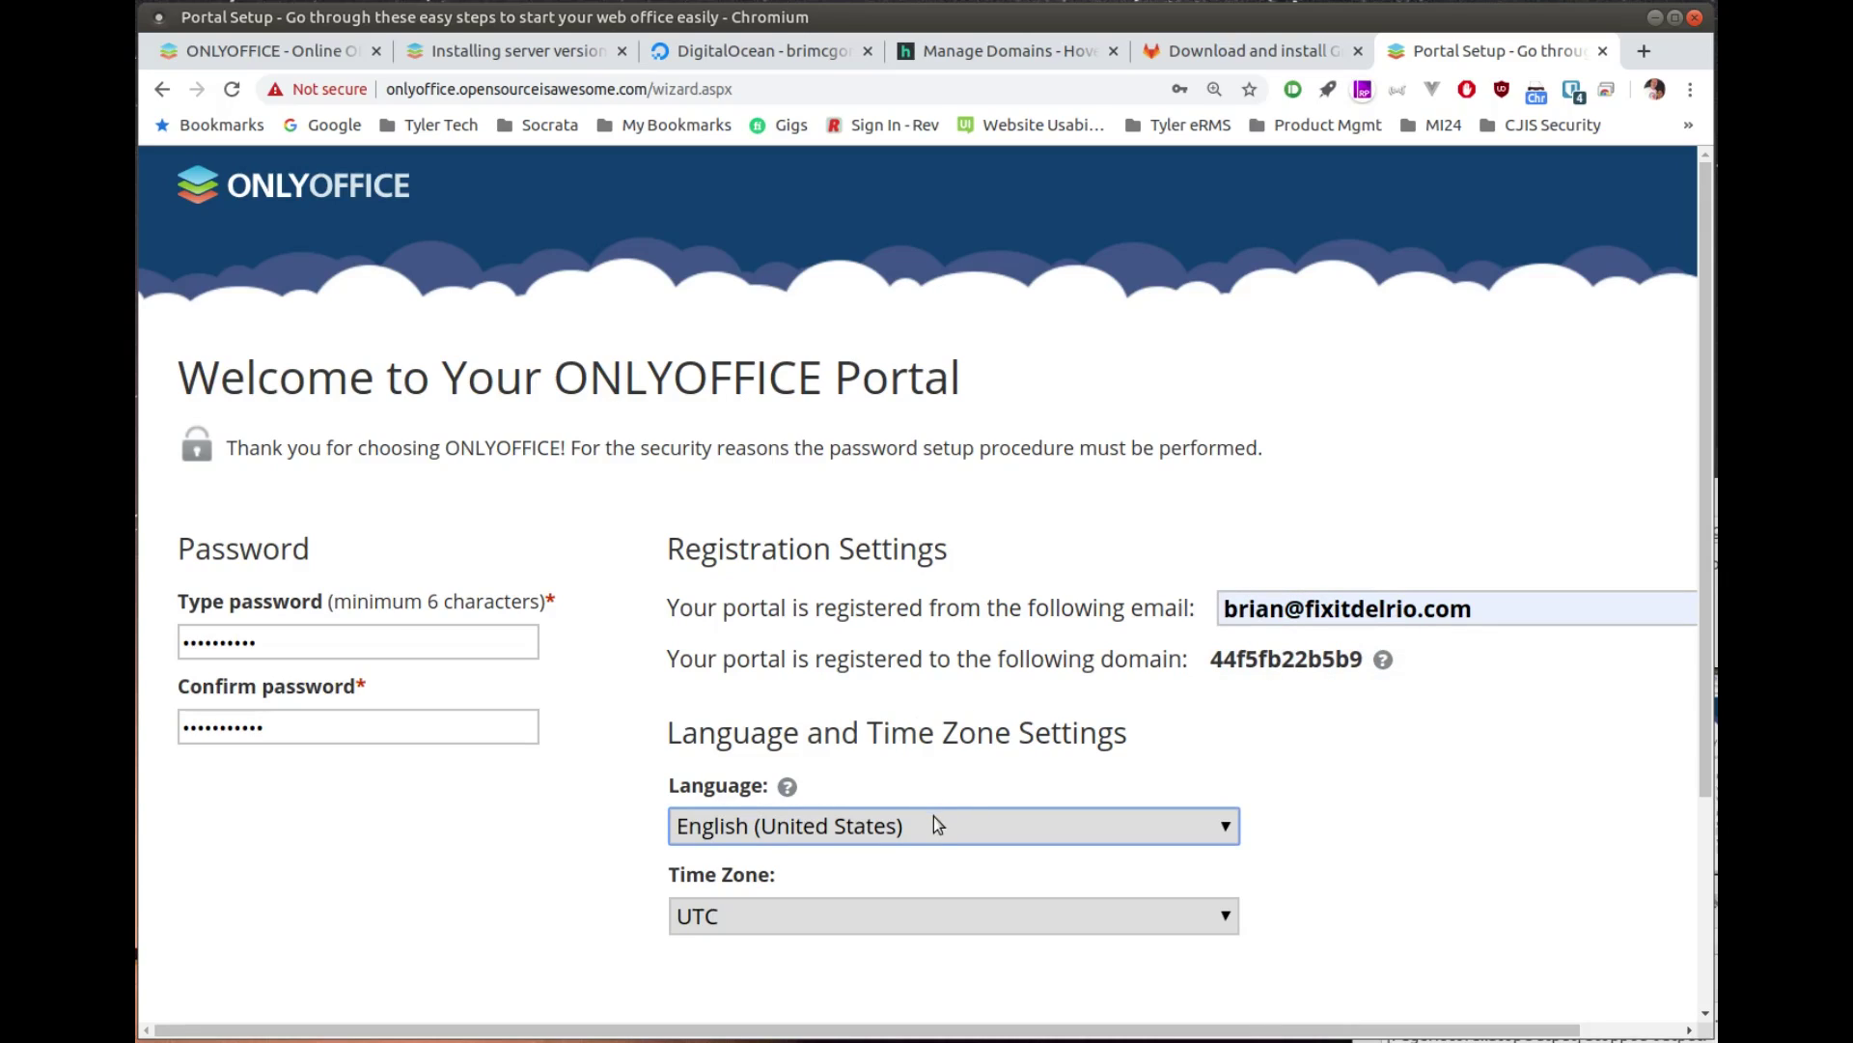
Step: Choose (UTC-06:00) America/Chicago from the Time Zone list
{"action": "left_click", "coordinate": [949, 924]}
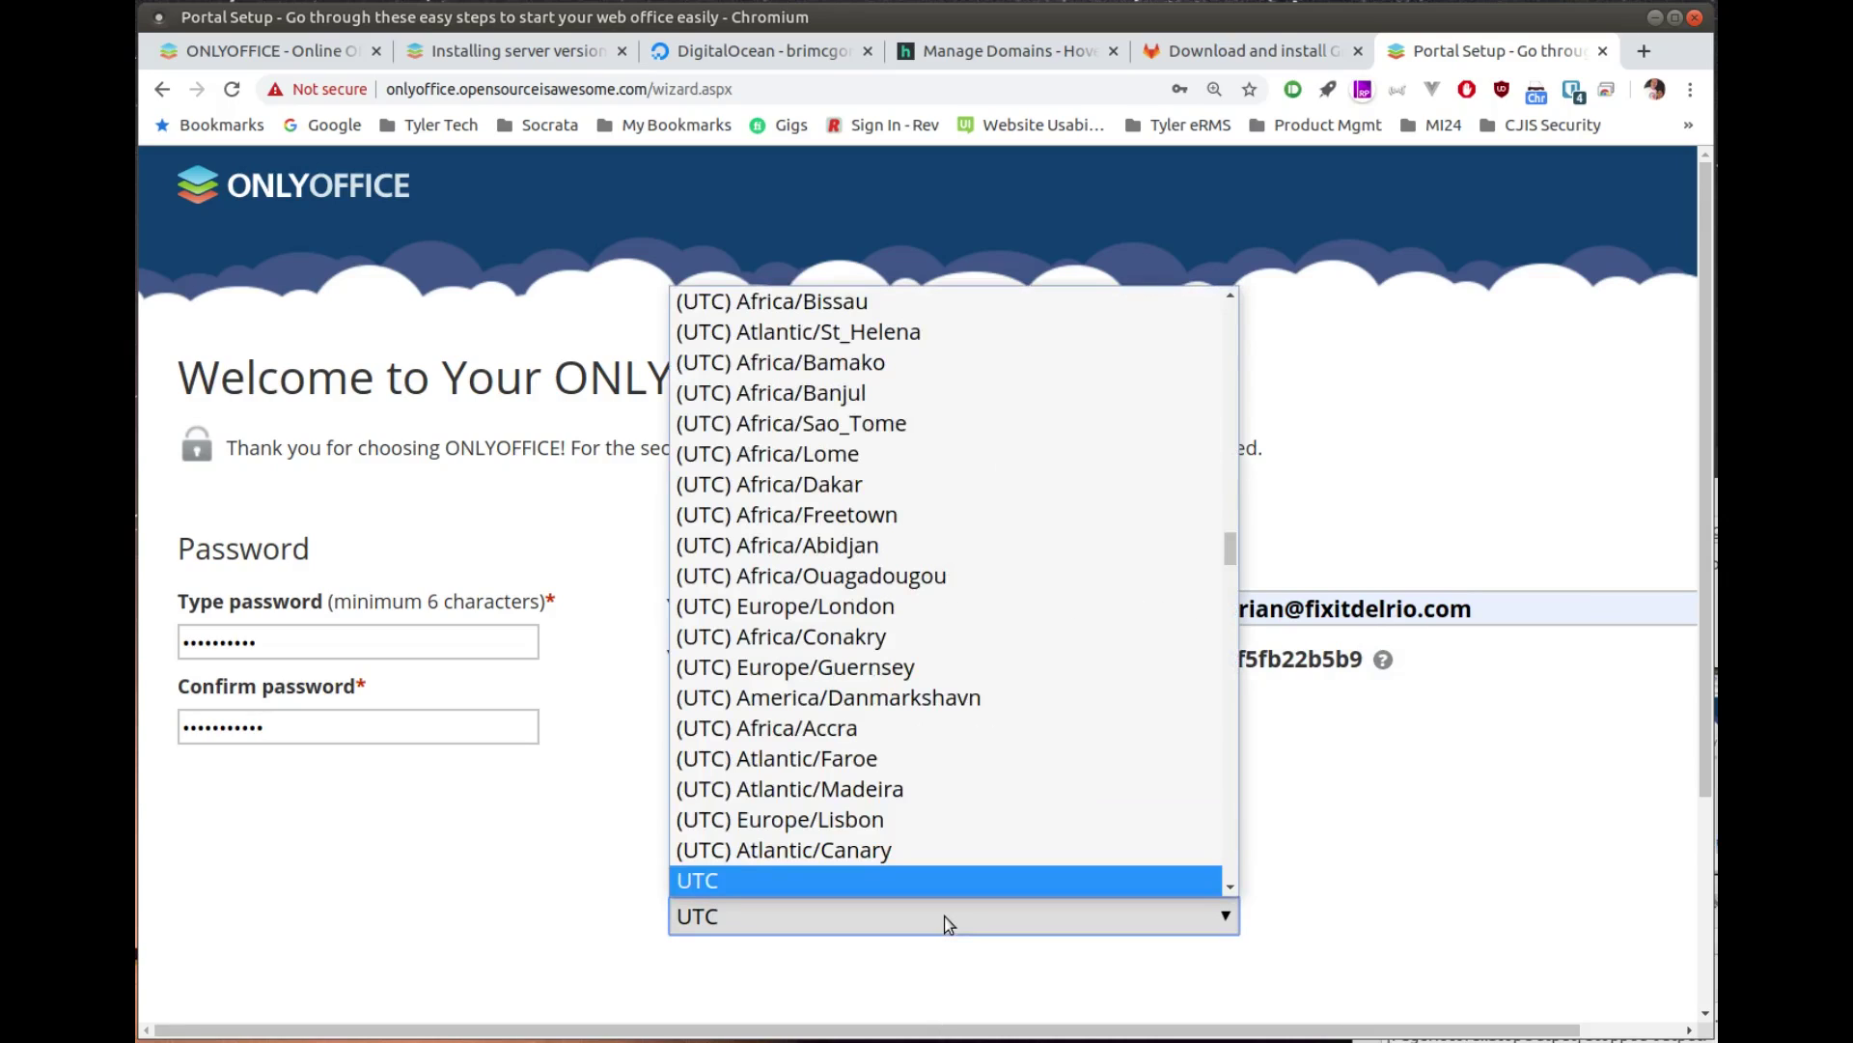
{"action": "scroll", "coordinate": [955, 830], "scroll_direction": "down", "scroll_amount": 1}
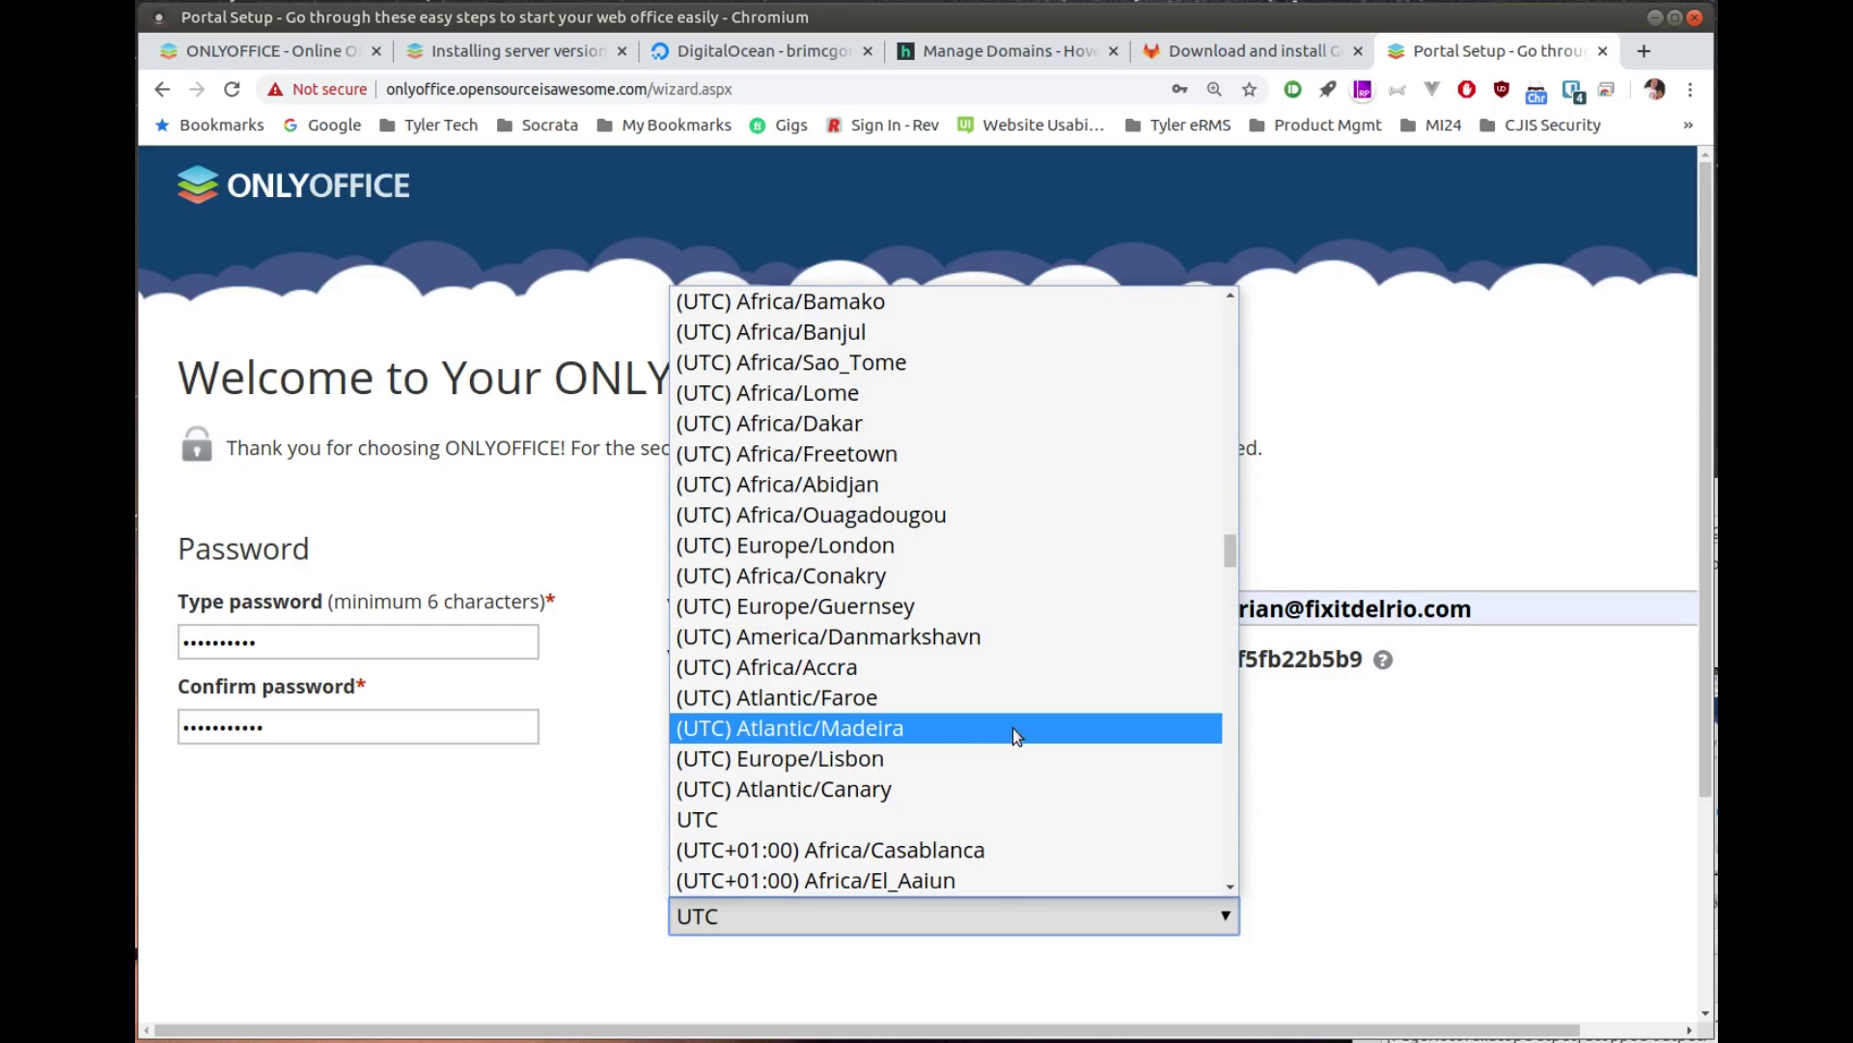
{"action": "scroll", "coordinate": [1011, 724], "scroll_direction": "down", "scroll_amount": 5}
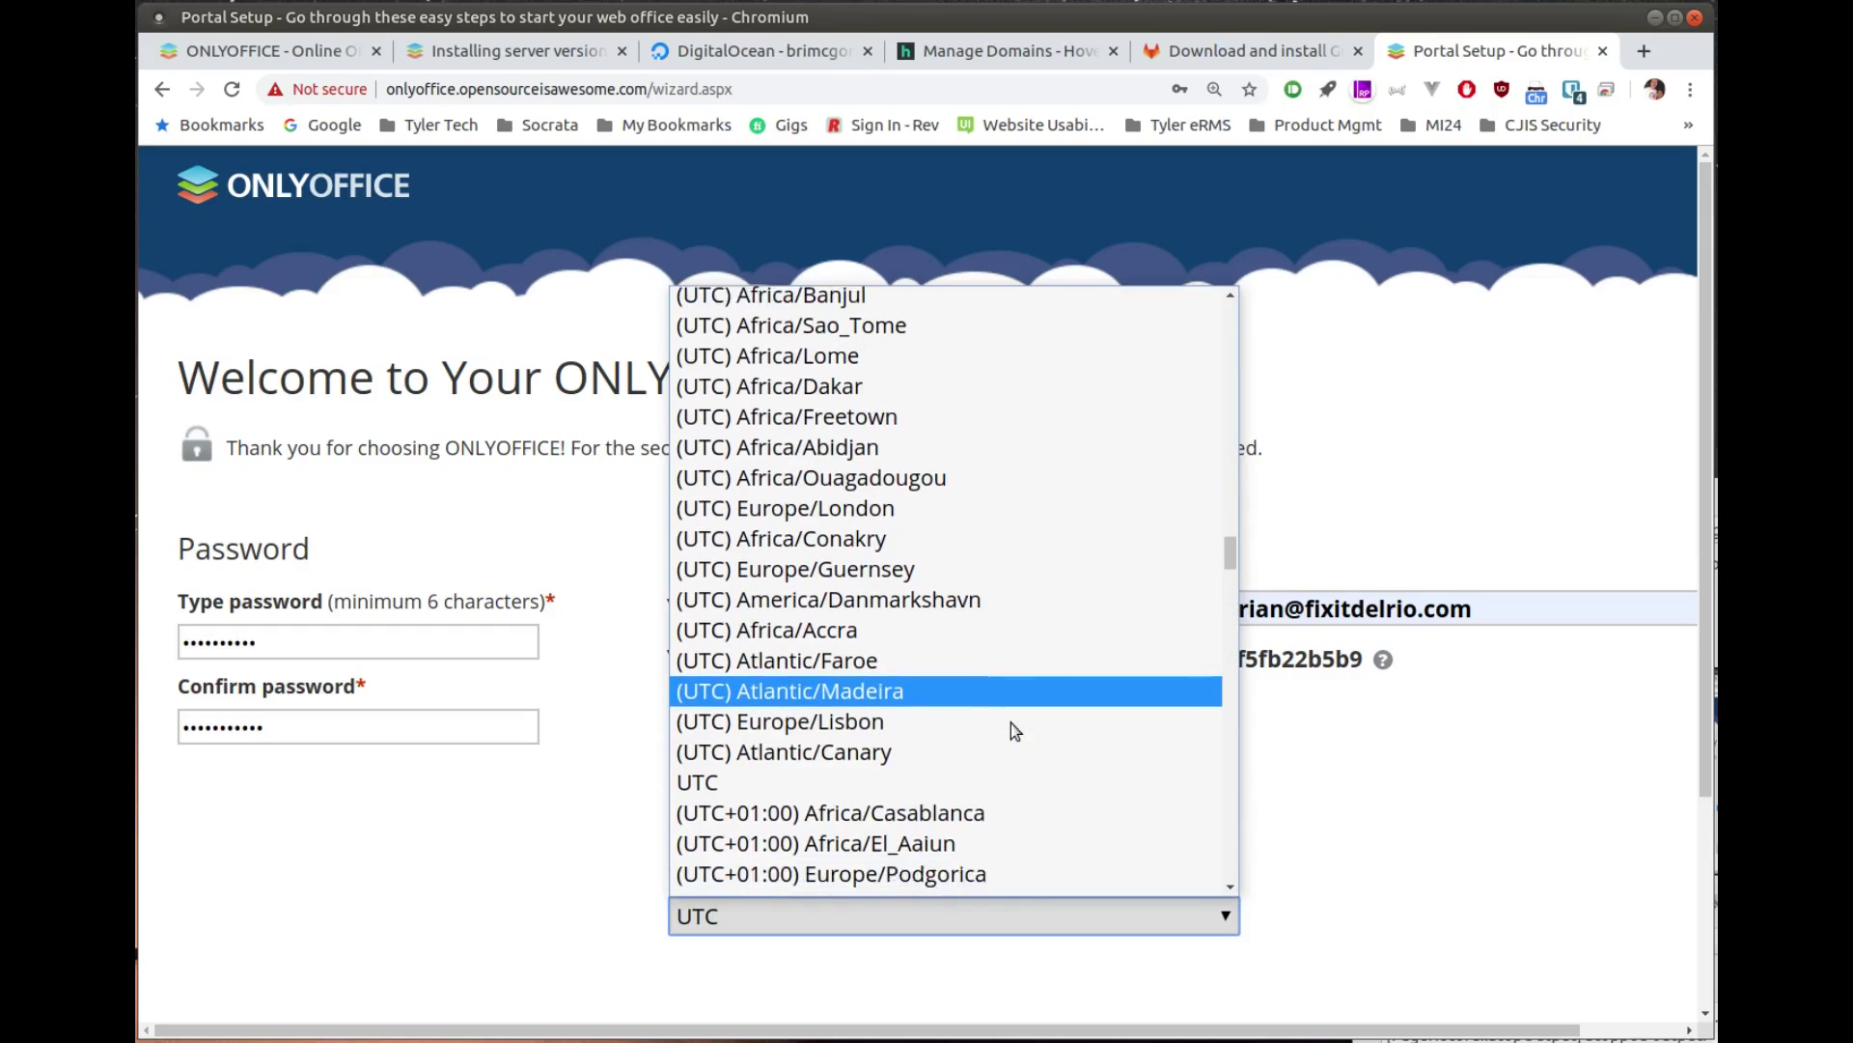
{"action": "scroll", "coordinate": [1010, 730], "scroll_direction": "down", "scroll_amount": 9}
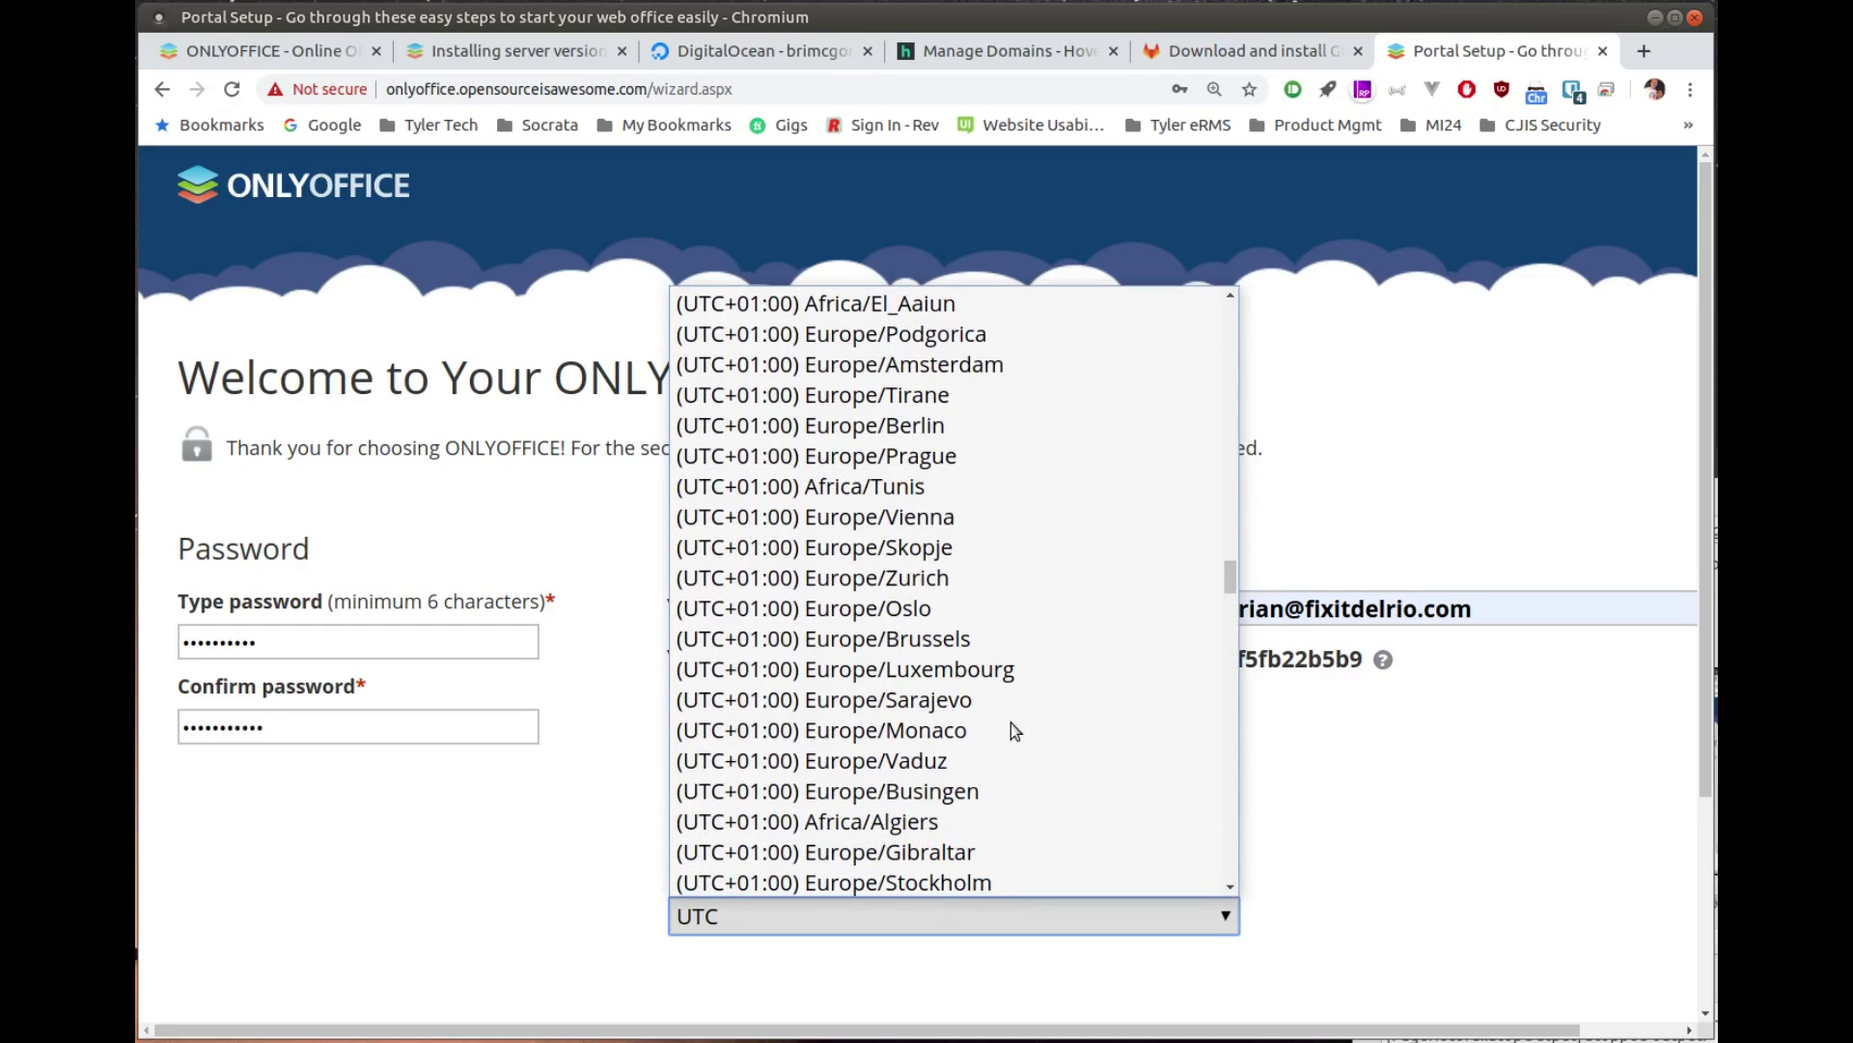
{"action": "scroll", "coordinate": [1011, 731], "scroll_direction": "down", "scroll_amount": 15}
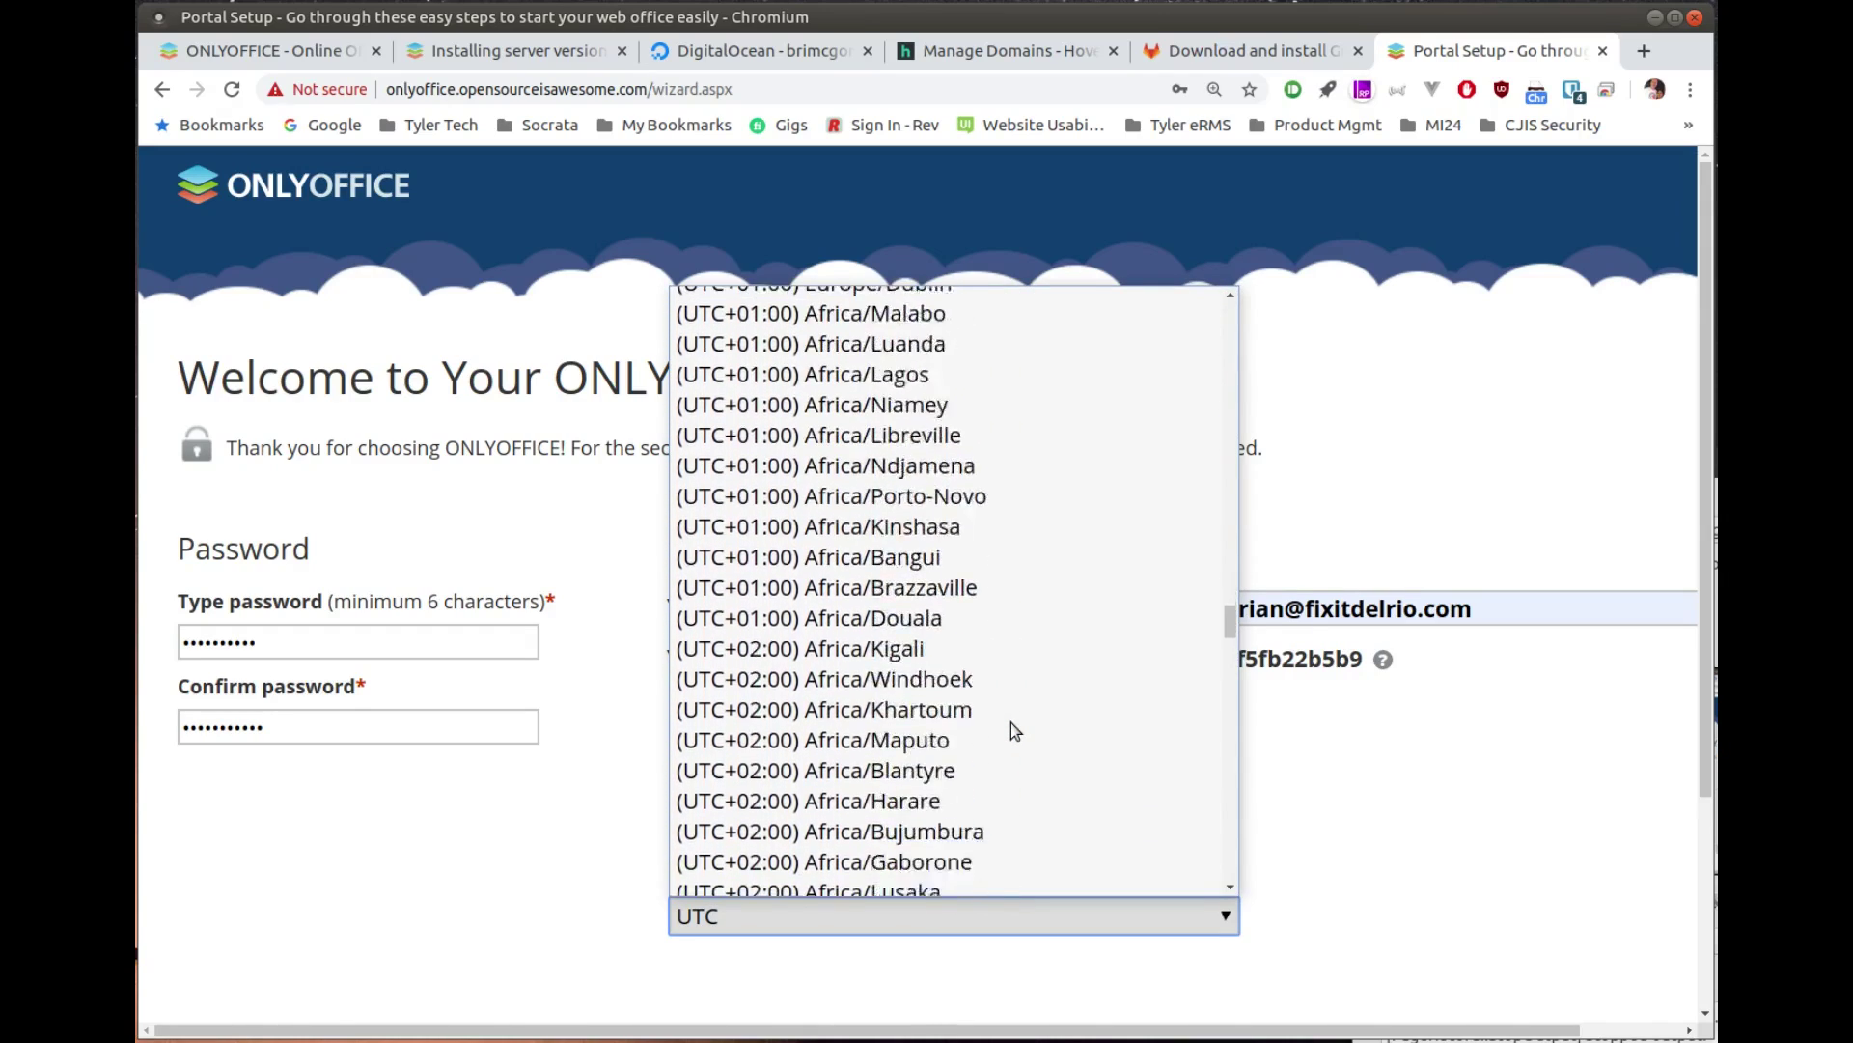
{"action": "scroll", "coordinate": [1010, 722], "scroll_direction": "down", "scroll_amount": 15}
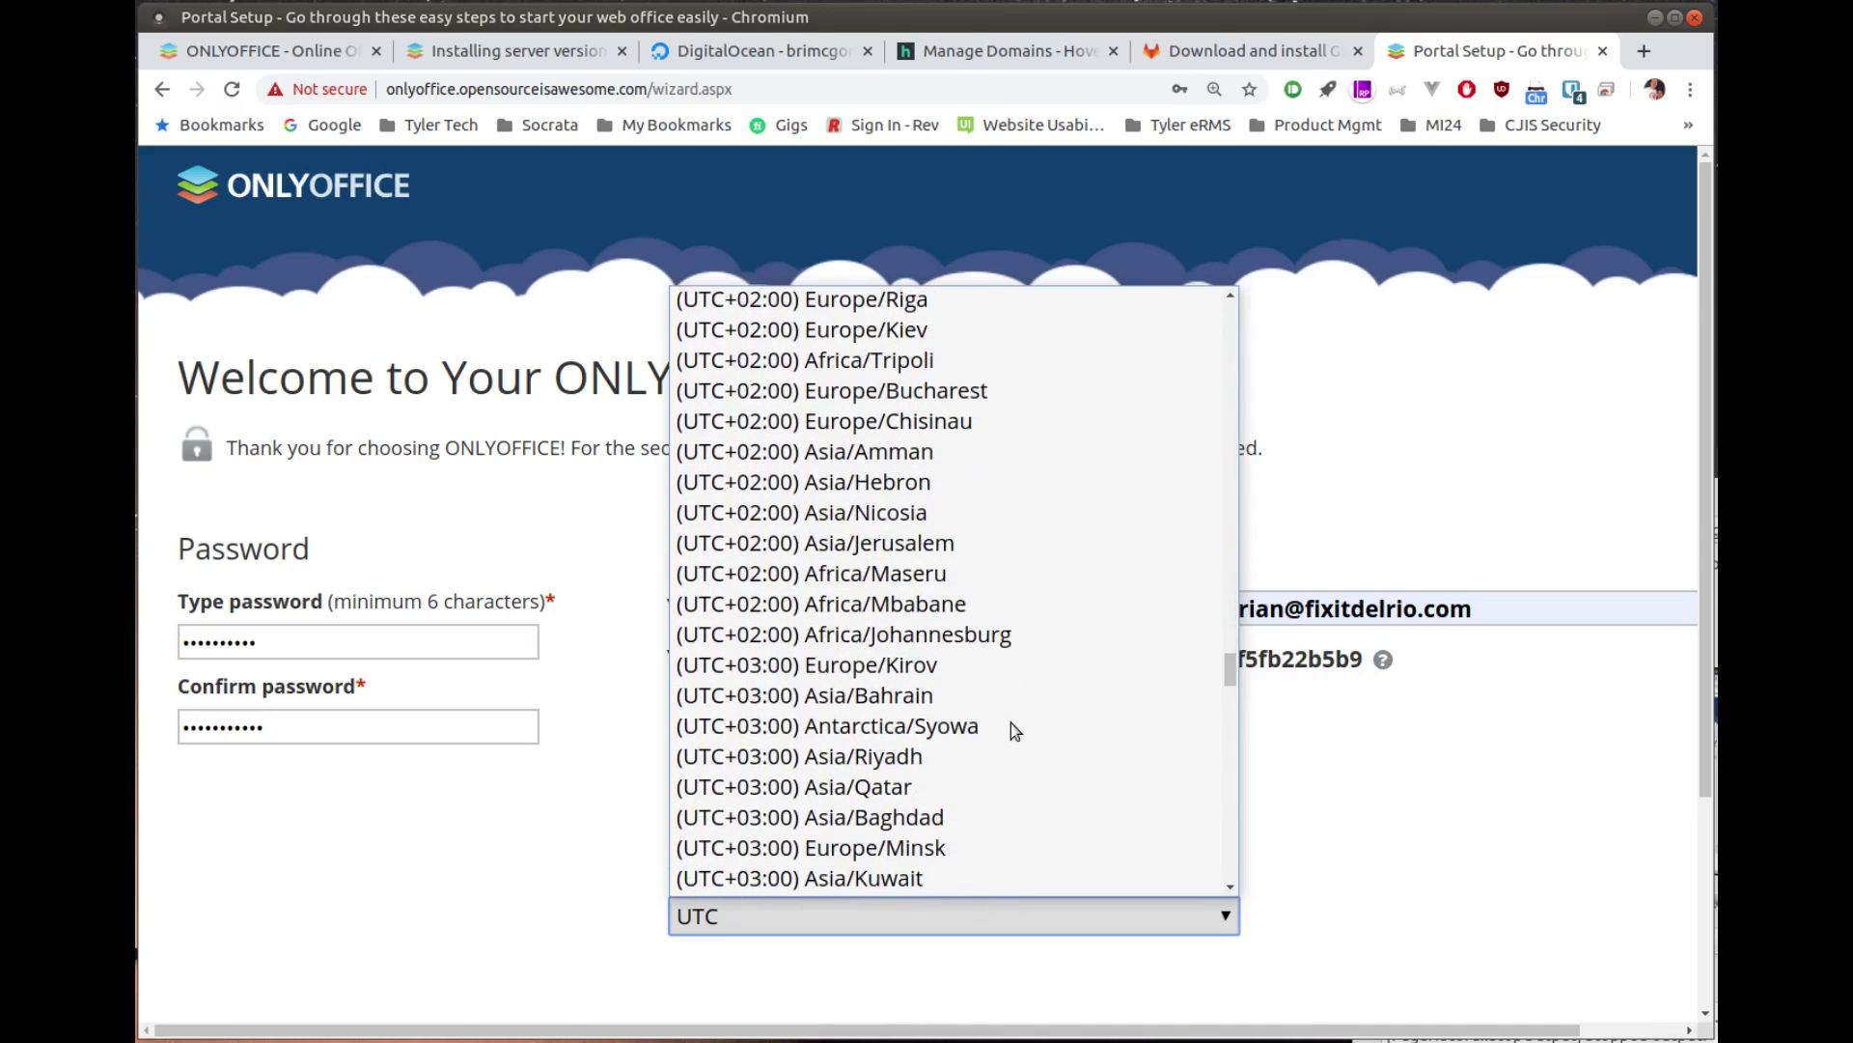
{"action": "scroll", "coordinate": [1010, 722], "scroll_direction": "up", "scroll_amount": 20}
{"action": "scroll", "coordinate": [1010, 731], "scroll_direction": "up", "scroll_amount": 15}
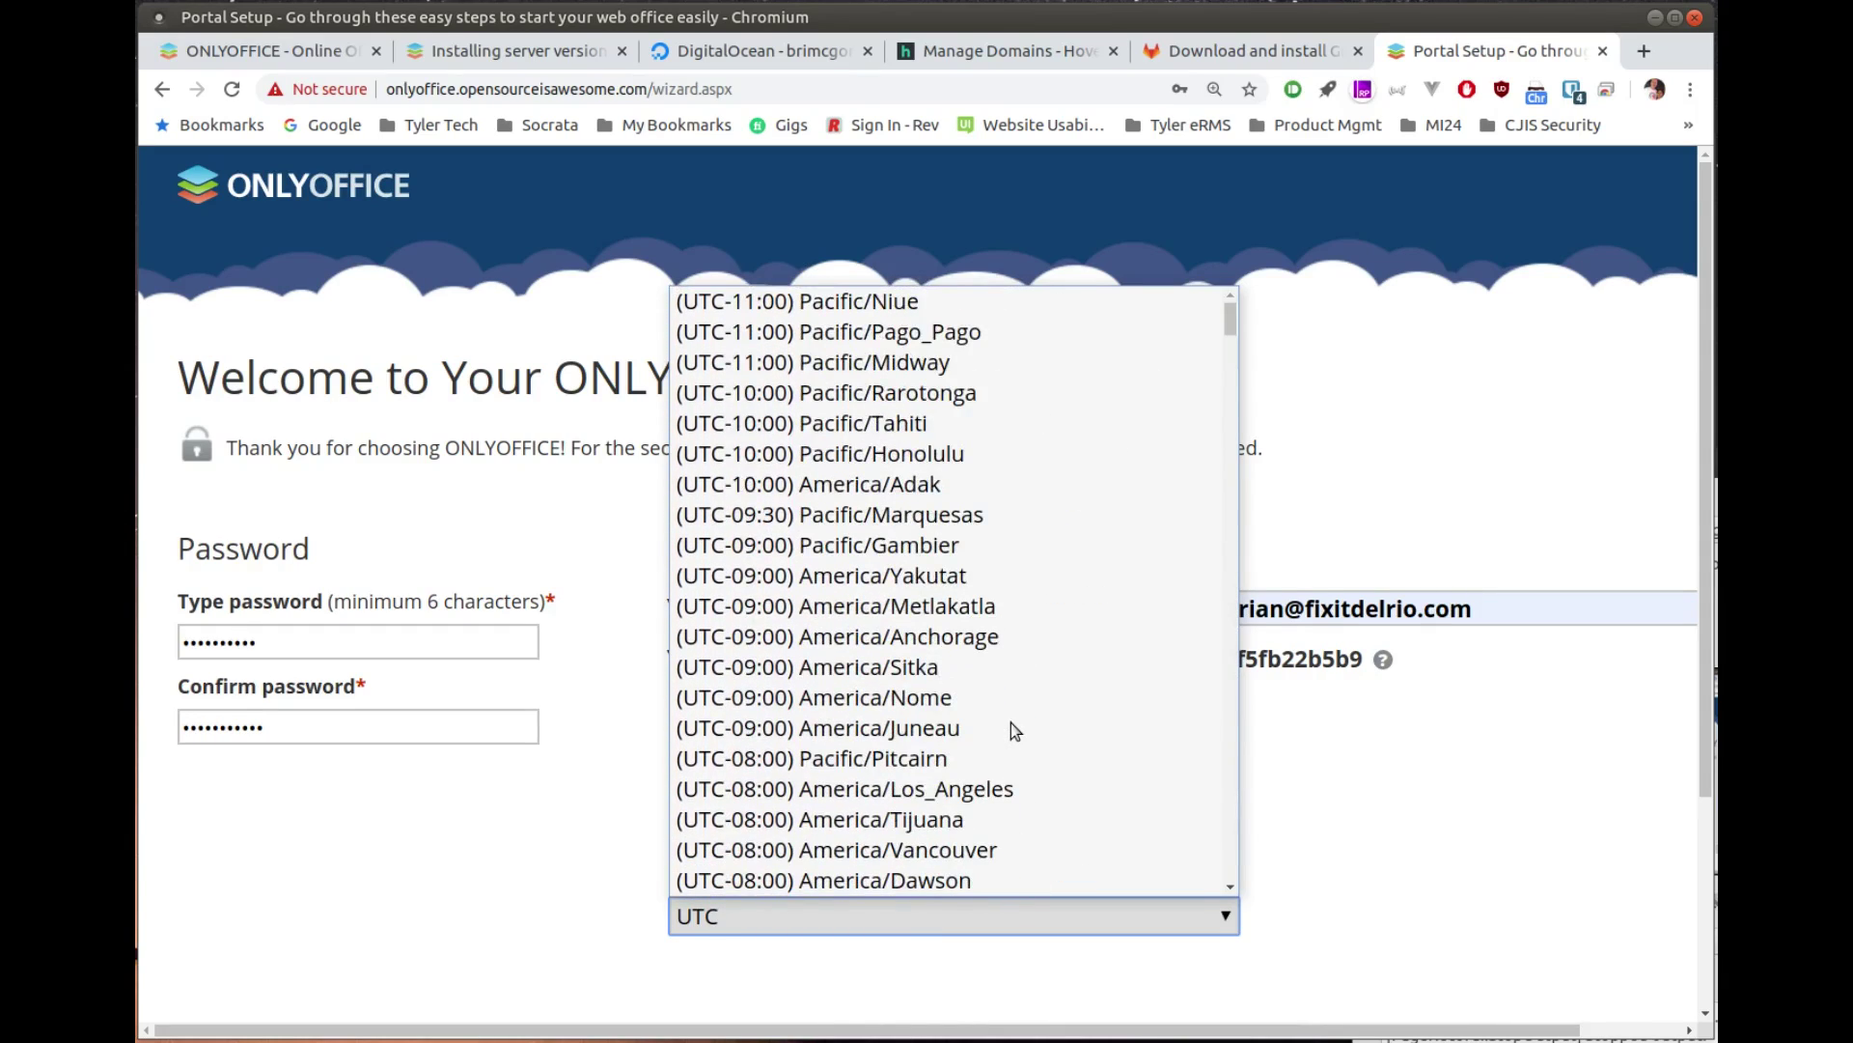
{"action": "scroll", "coordinate": [1014, 731], "scroll_direction": "down", "scroll_amount": 4}
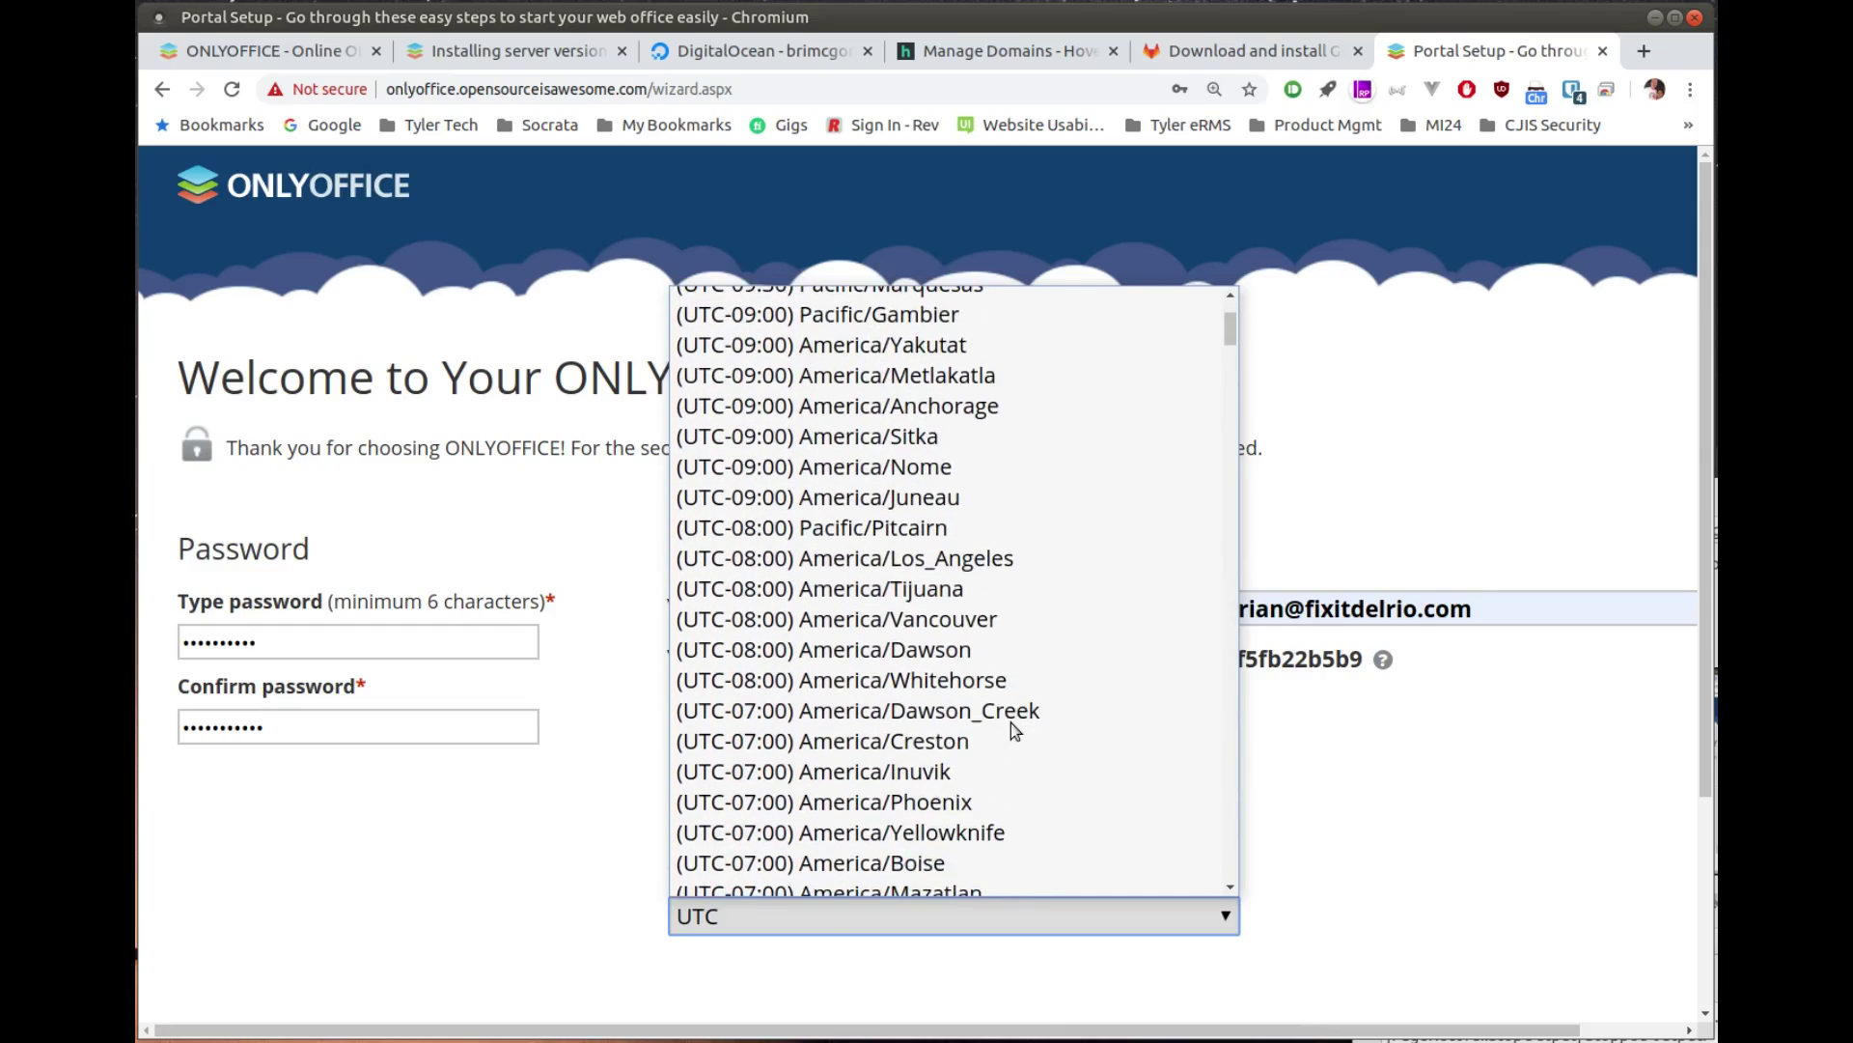
{"action": "scroll", "coordinate": [1011, 722], "scroll_direction": "down", "scroll_amount": 4}
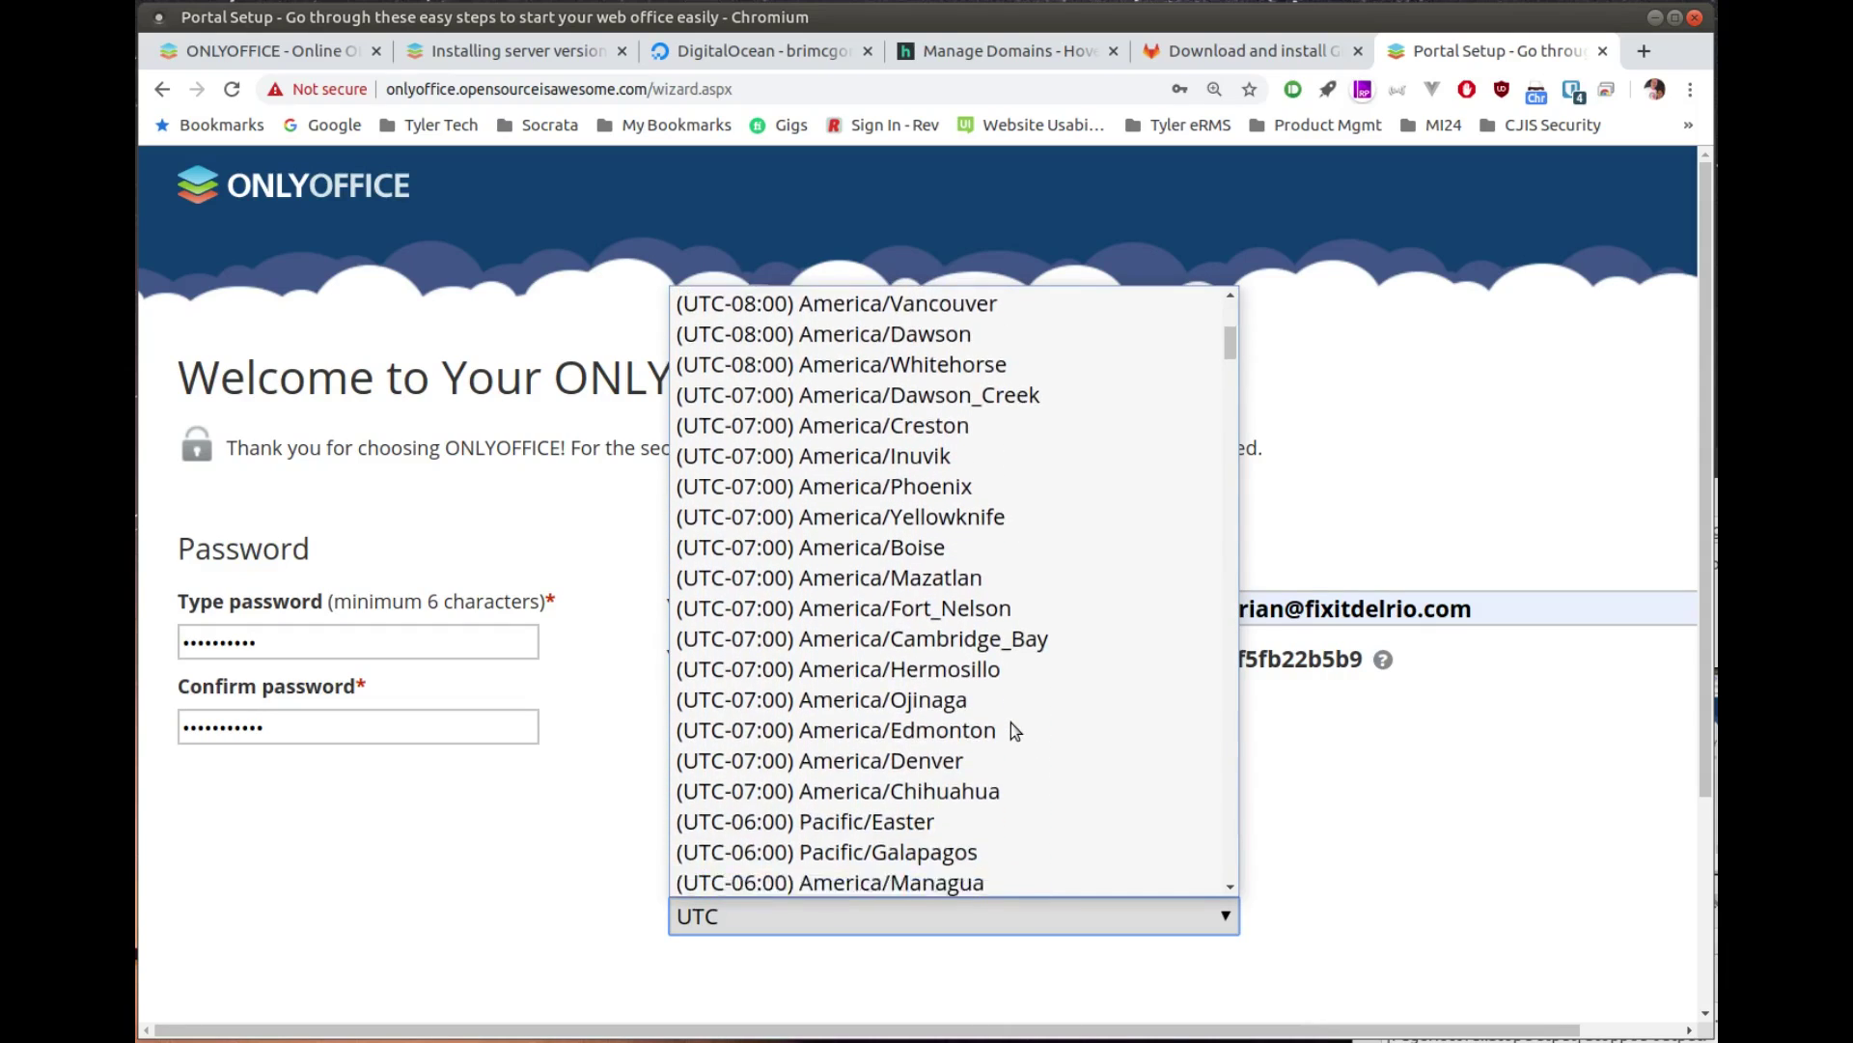
{"action": "scroll", "coordinate": [1011, 722], "scroll_direction": "down", "scroll_amount": 1}
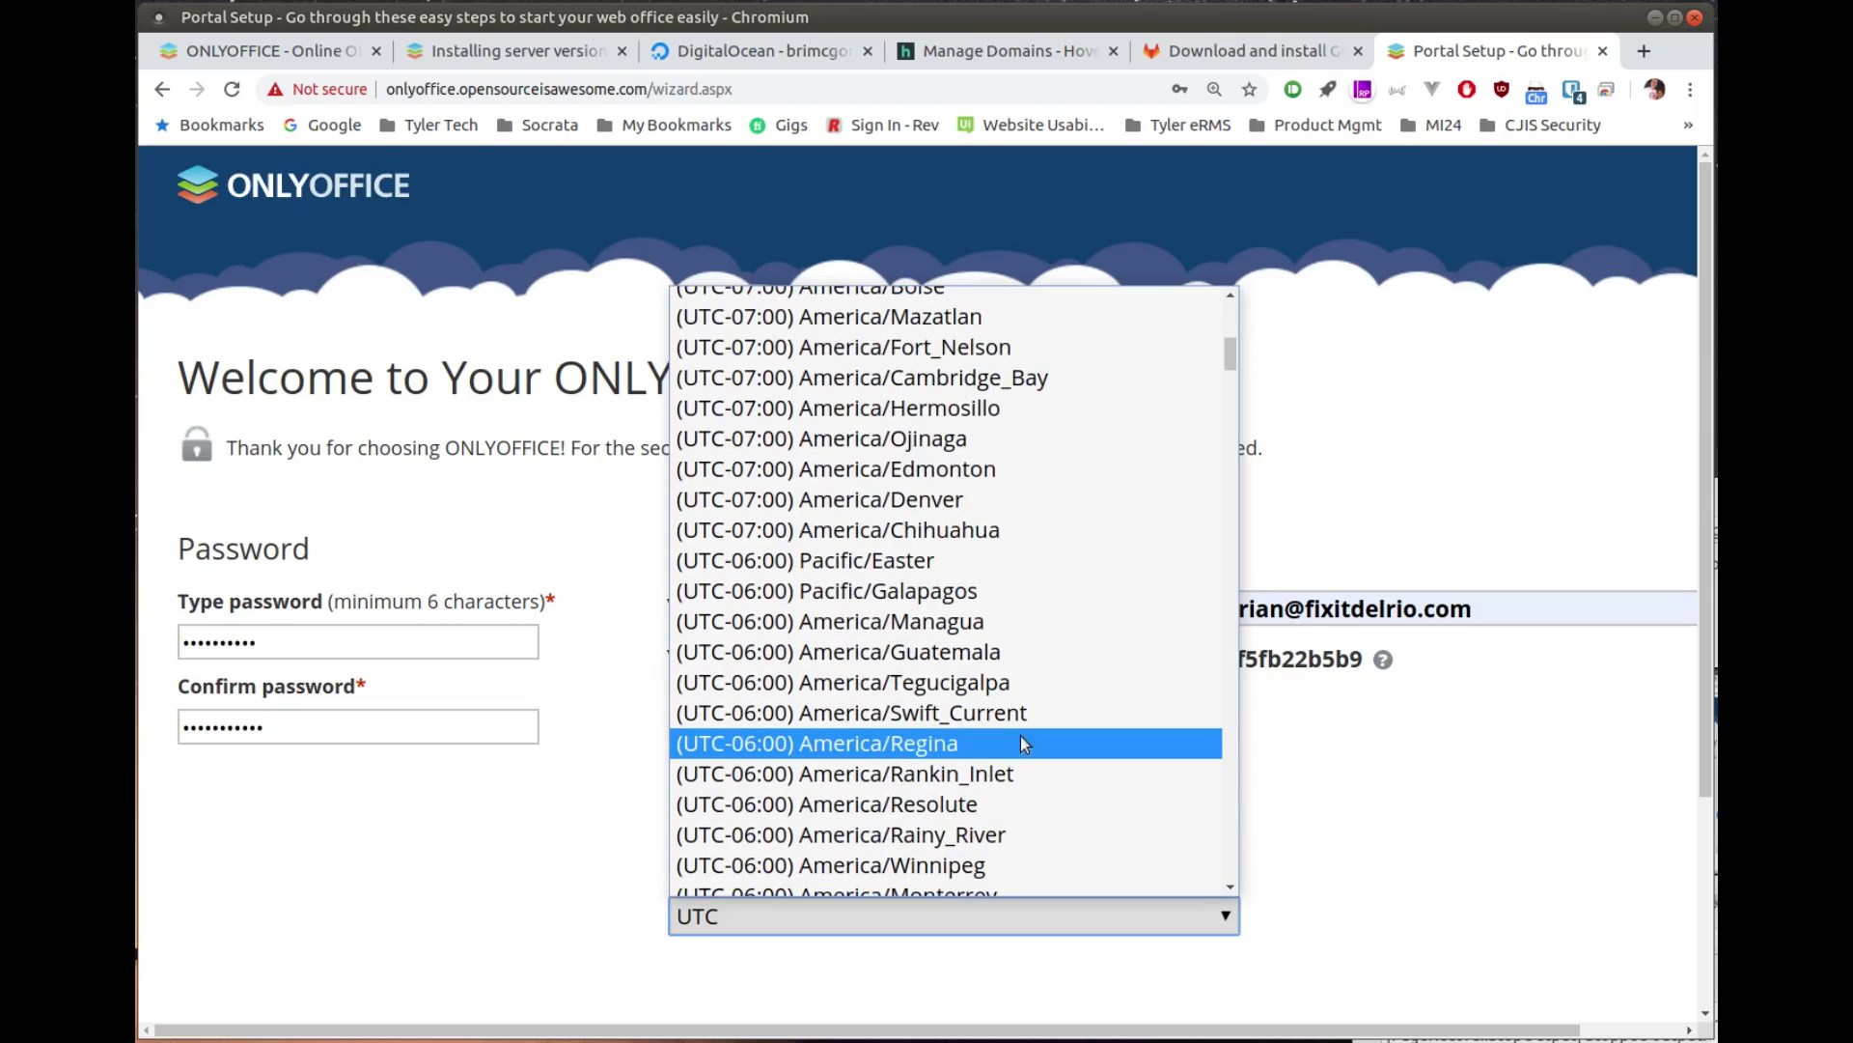
{"action": "scroll", "coordinate": [1027, 757], "scroll_direction": "down", "scroll_amount": 2}
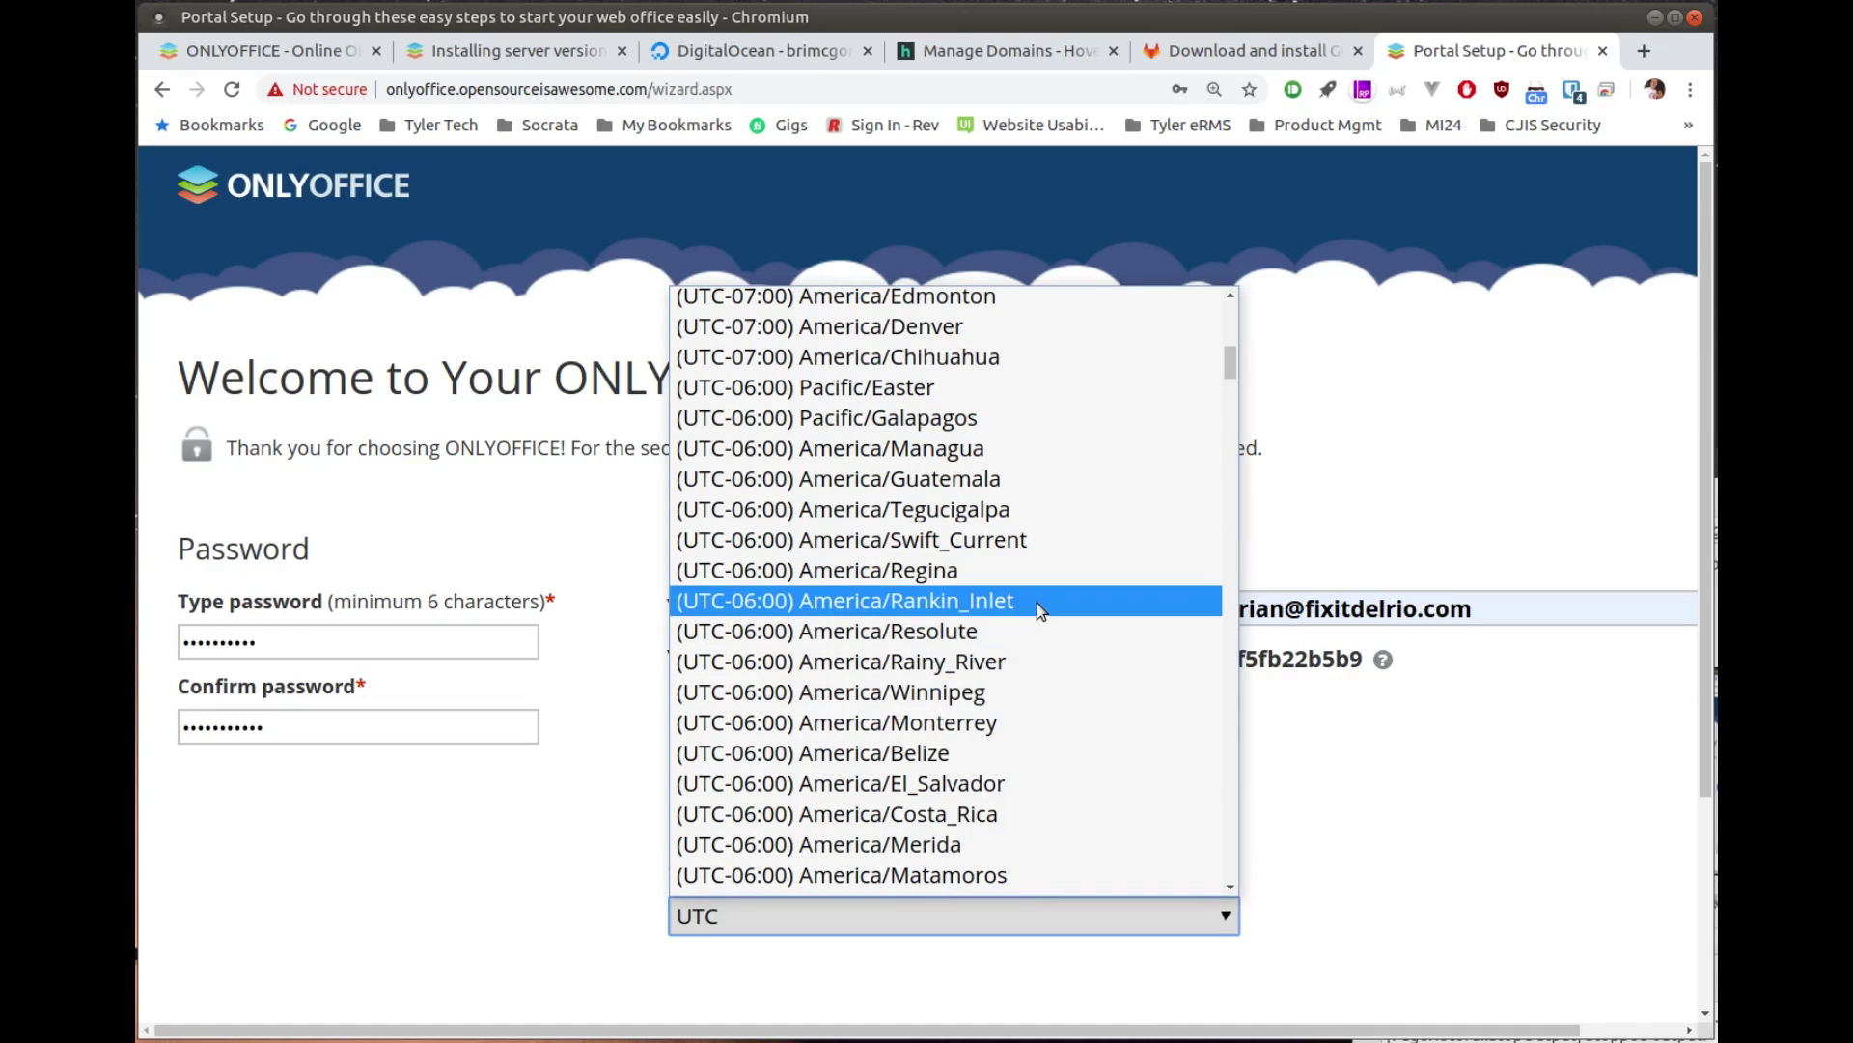
{"action": "scroll", "coordinate": [1036, 602], "scroll_direction": "up", "scroll_amount": 3}
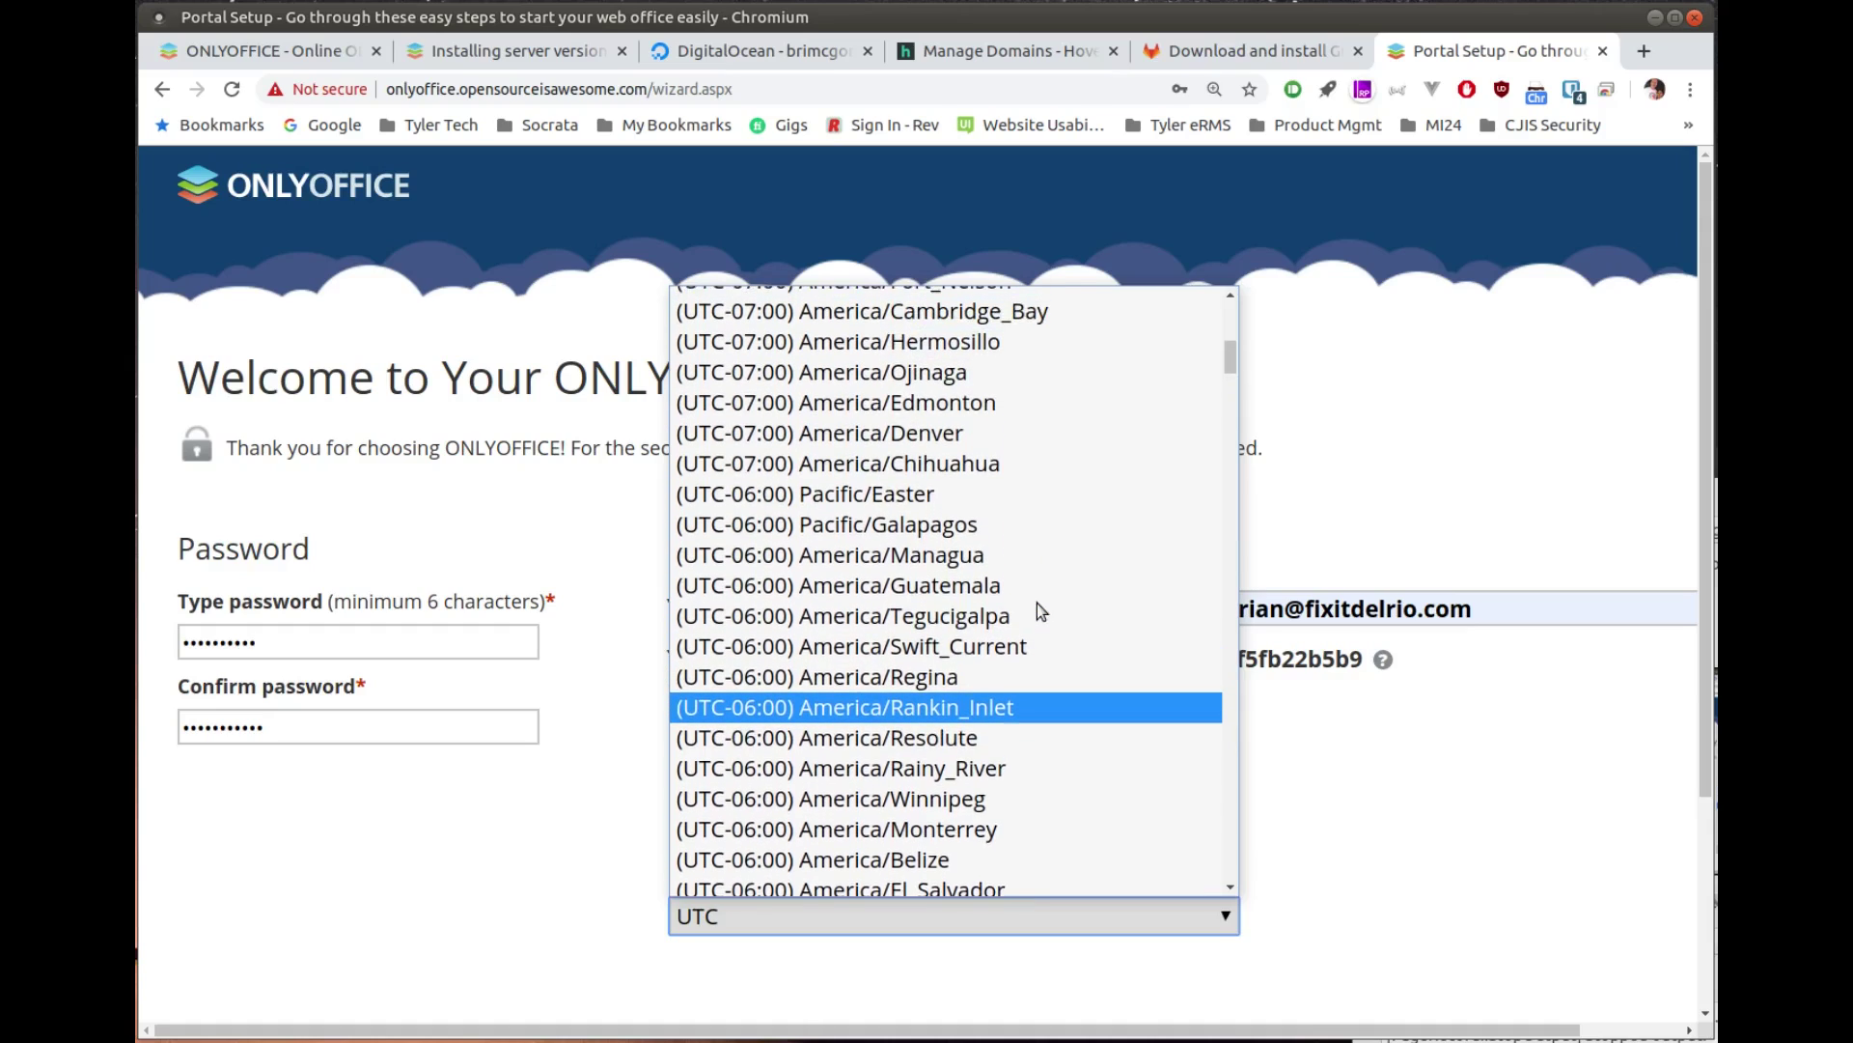
{"action": "scroll", "coordinate": [1036, 602], "scroll_direction": "up", "scroll_amount": 1}
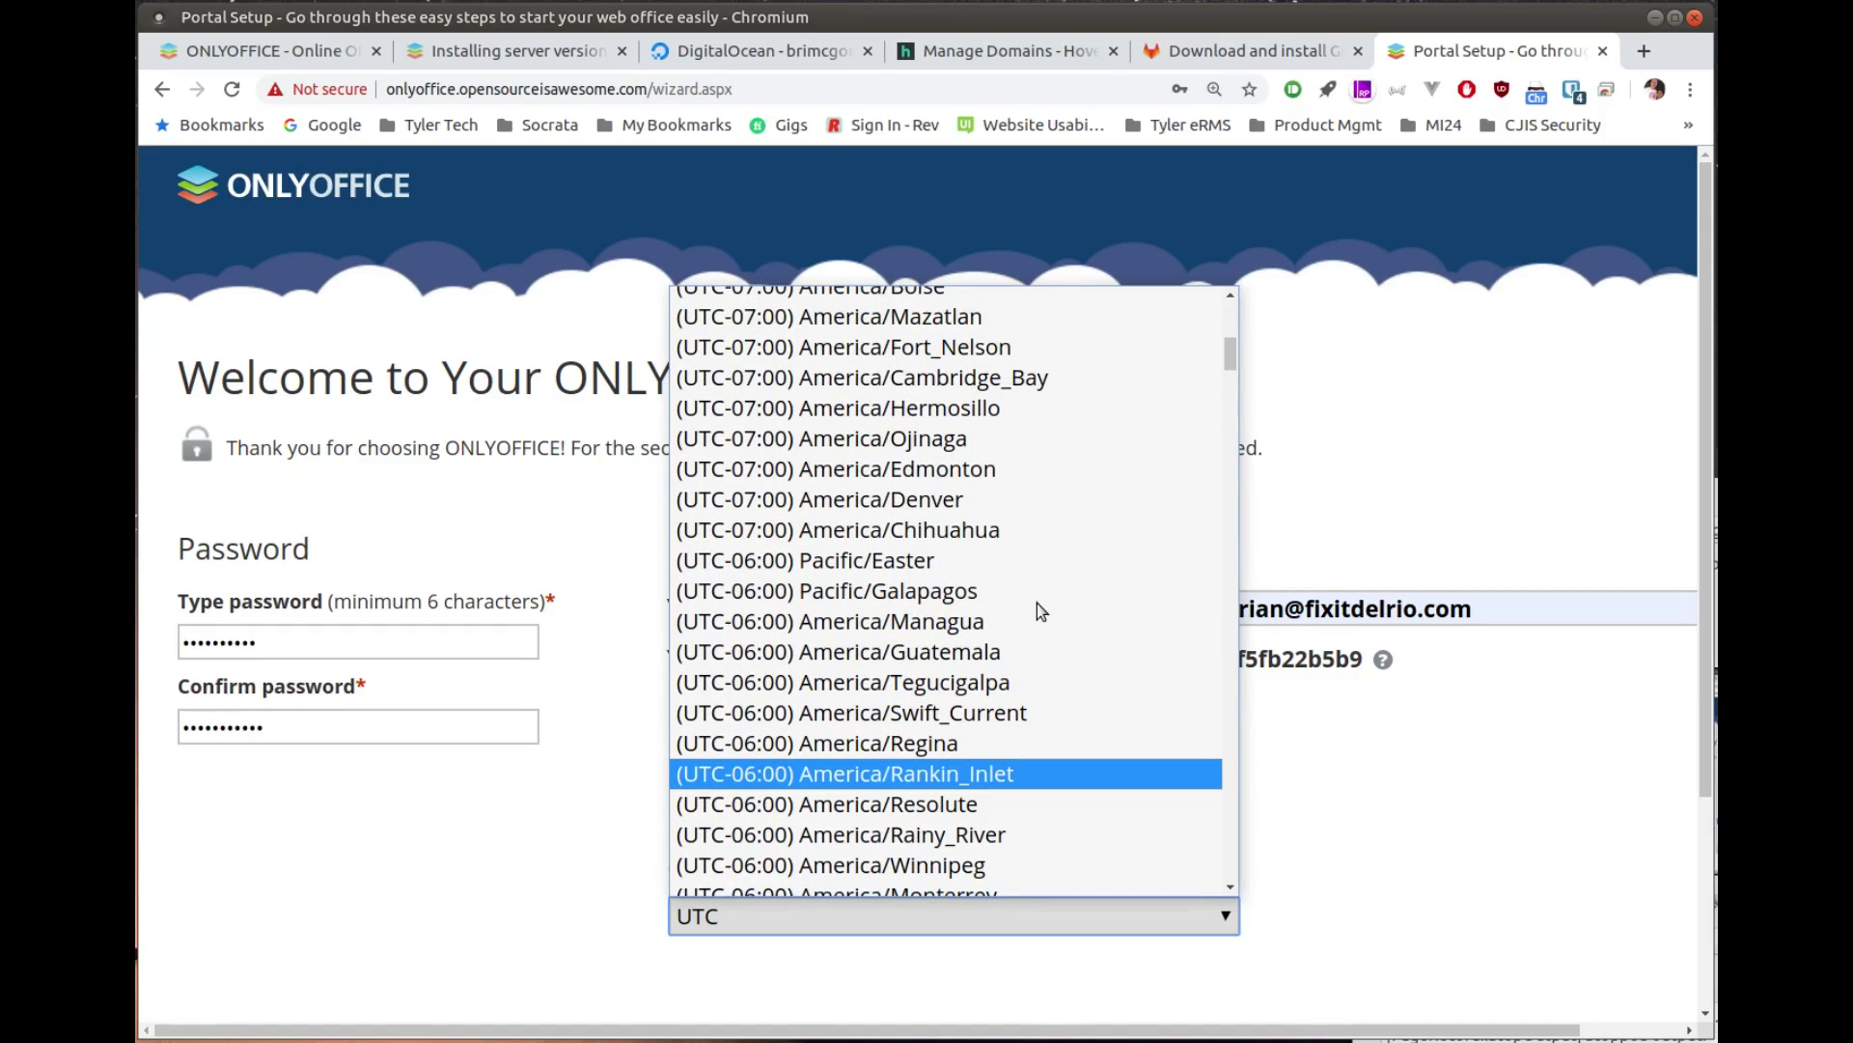
{"action": "scroll", "coordinate": [1037, 602], "scroll_direction": "down", "scroll_amount": 5}
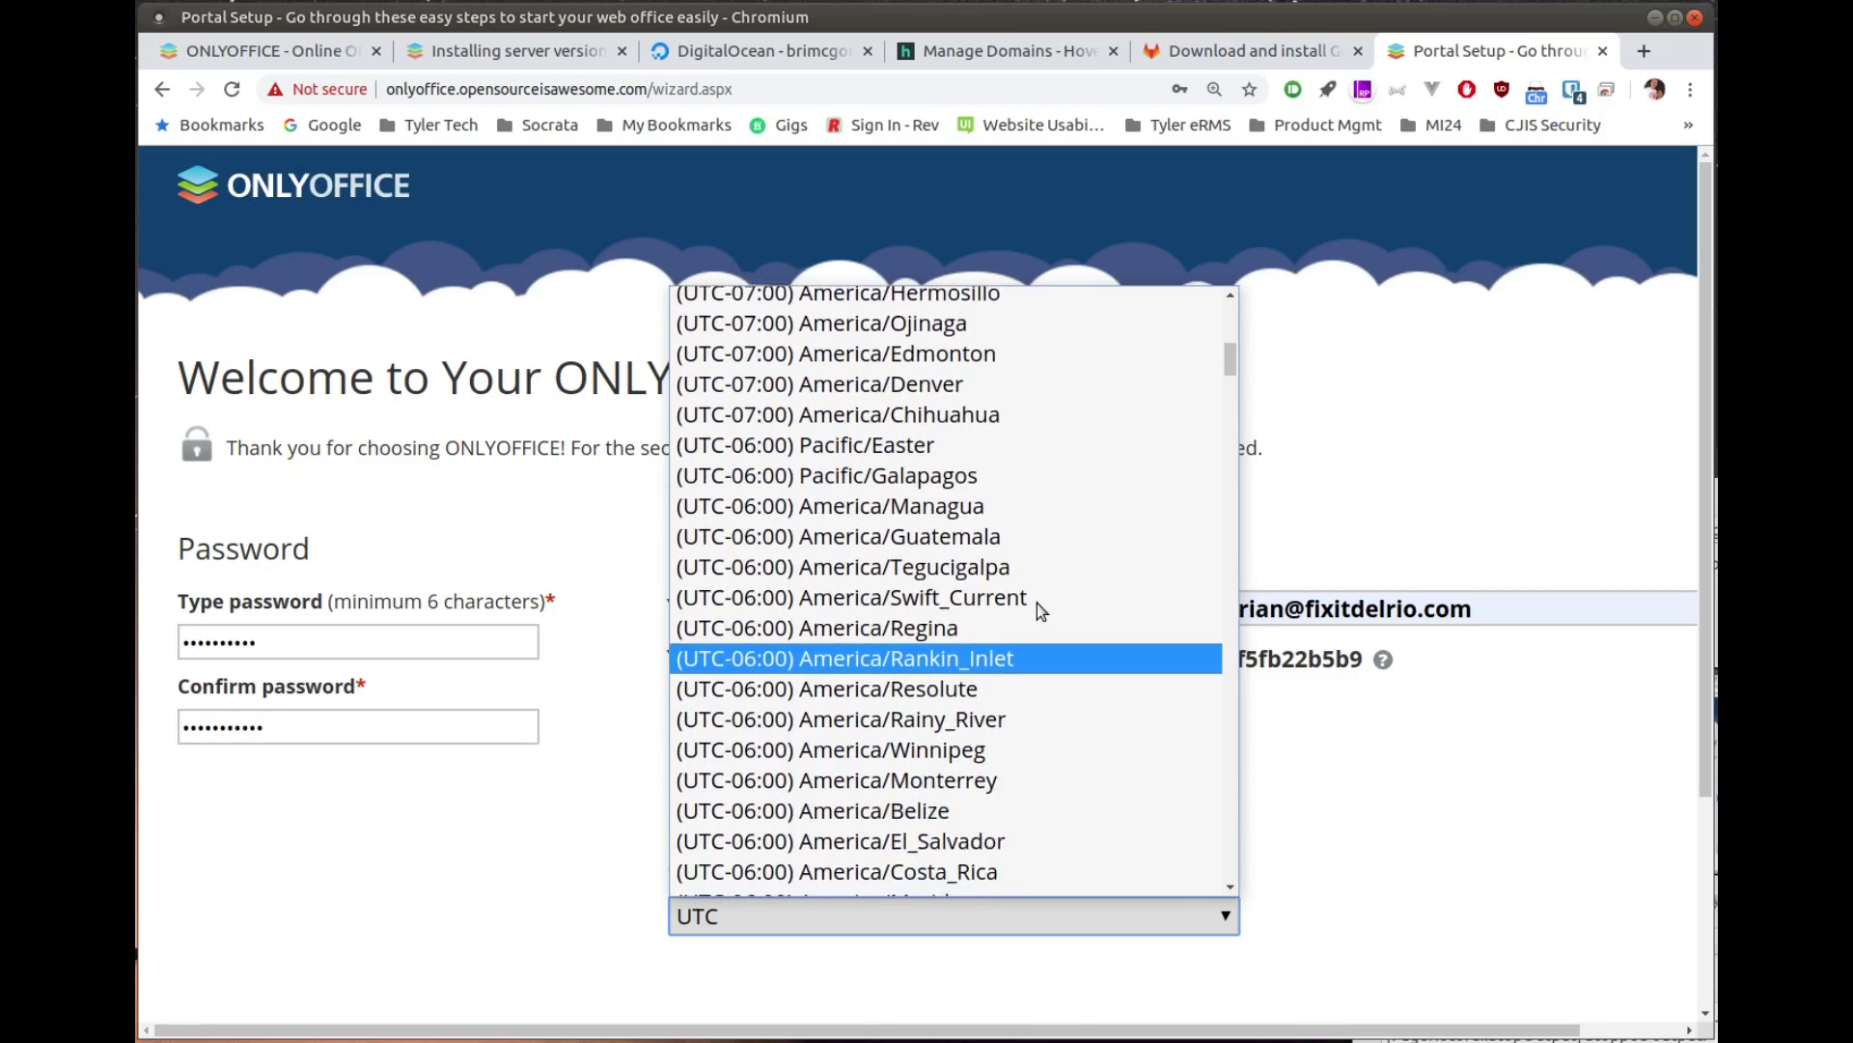
{"action": "scroll", "coordinate": [1036, 603], "scroll_direction": "down", "scroll_amount": 3}
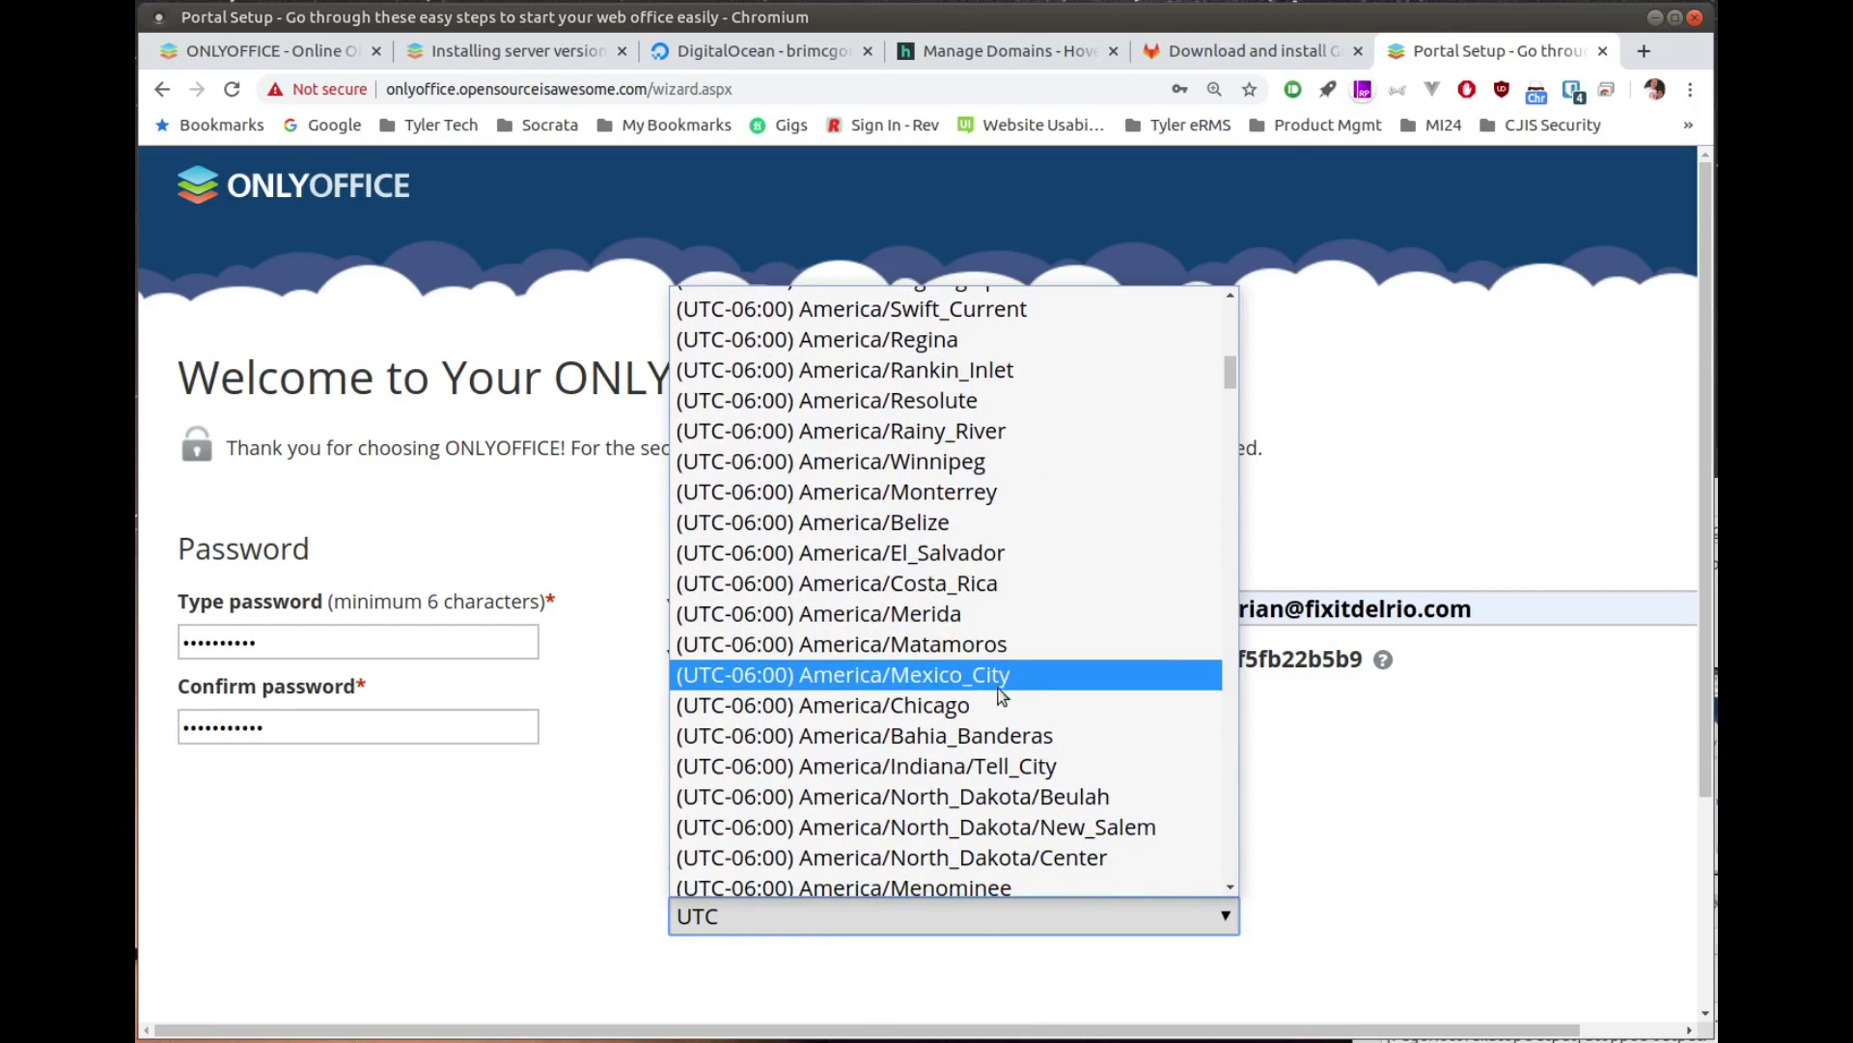
{"action": "left_click", "coordinate": [994, 706]}
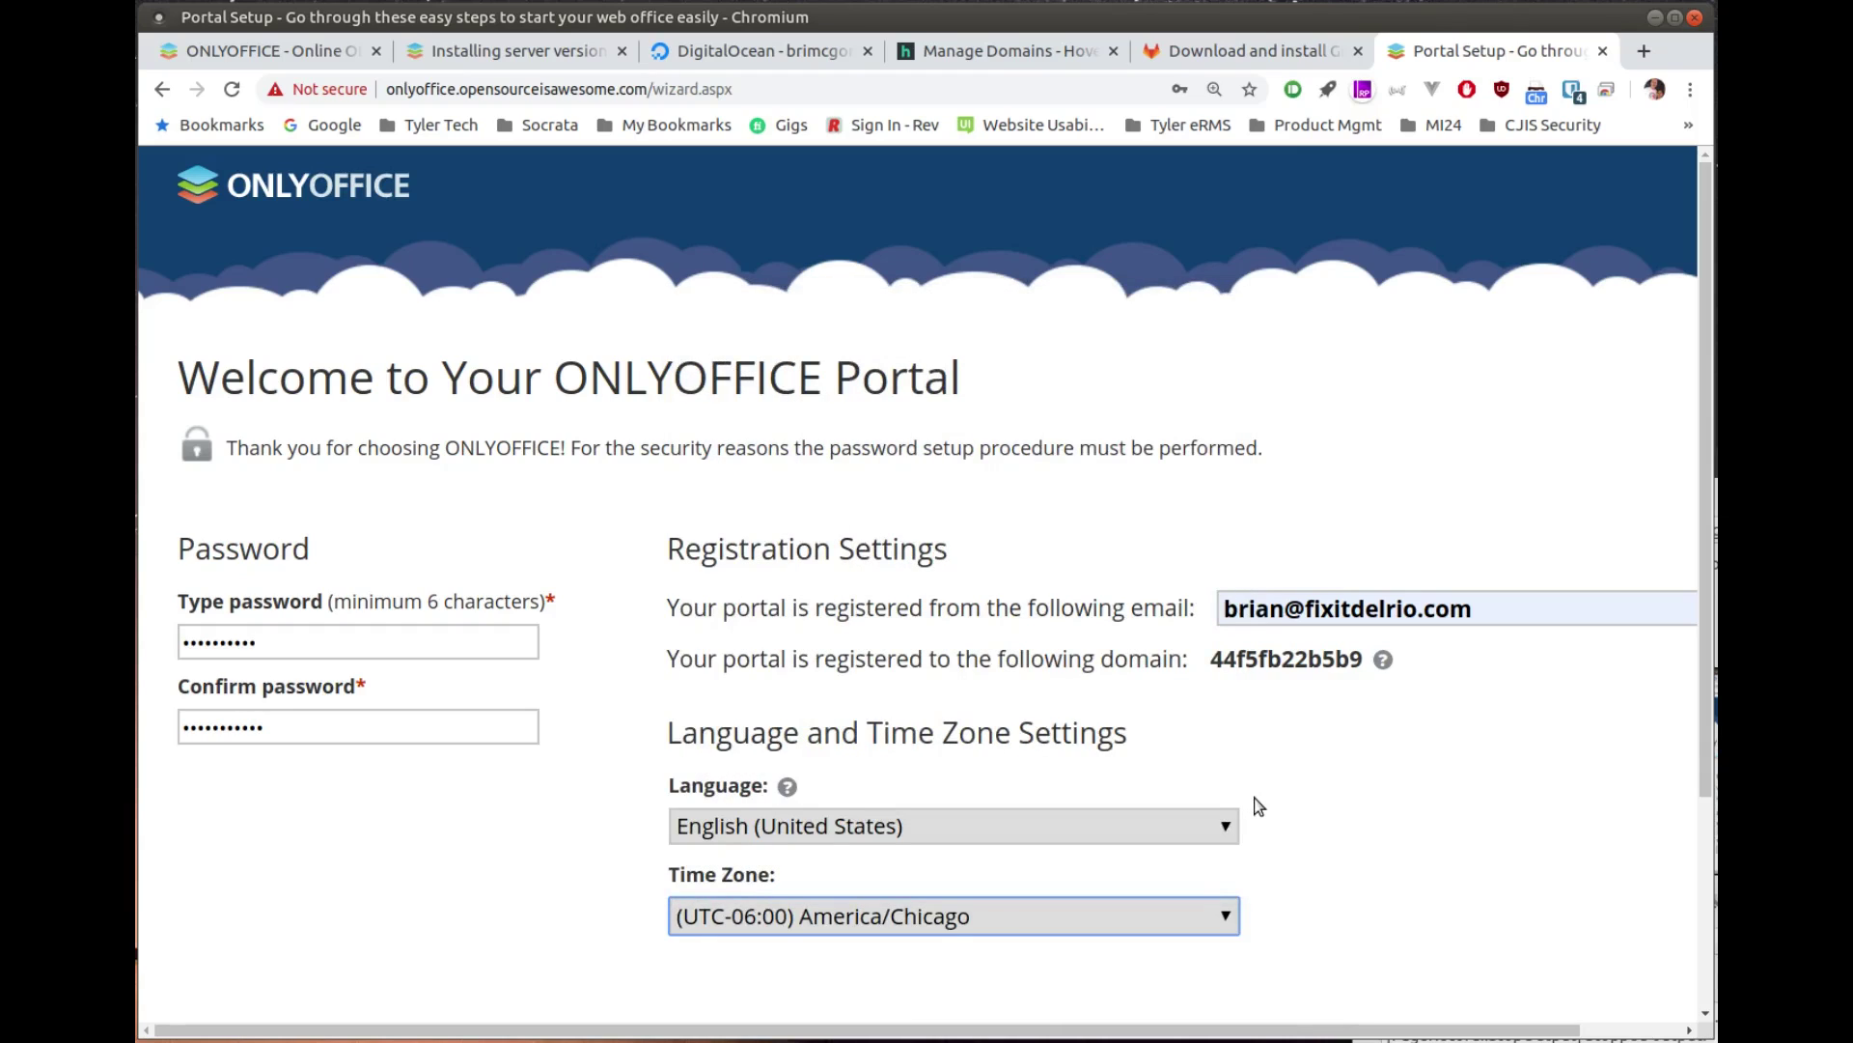
Step: Opt out of usage data, accept the License Agreements and submit the setup form
{"action": "scroll", "coordinate": [1382, 793], "scroll_direction": "down", "scroll_amount": 3}
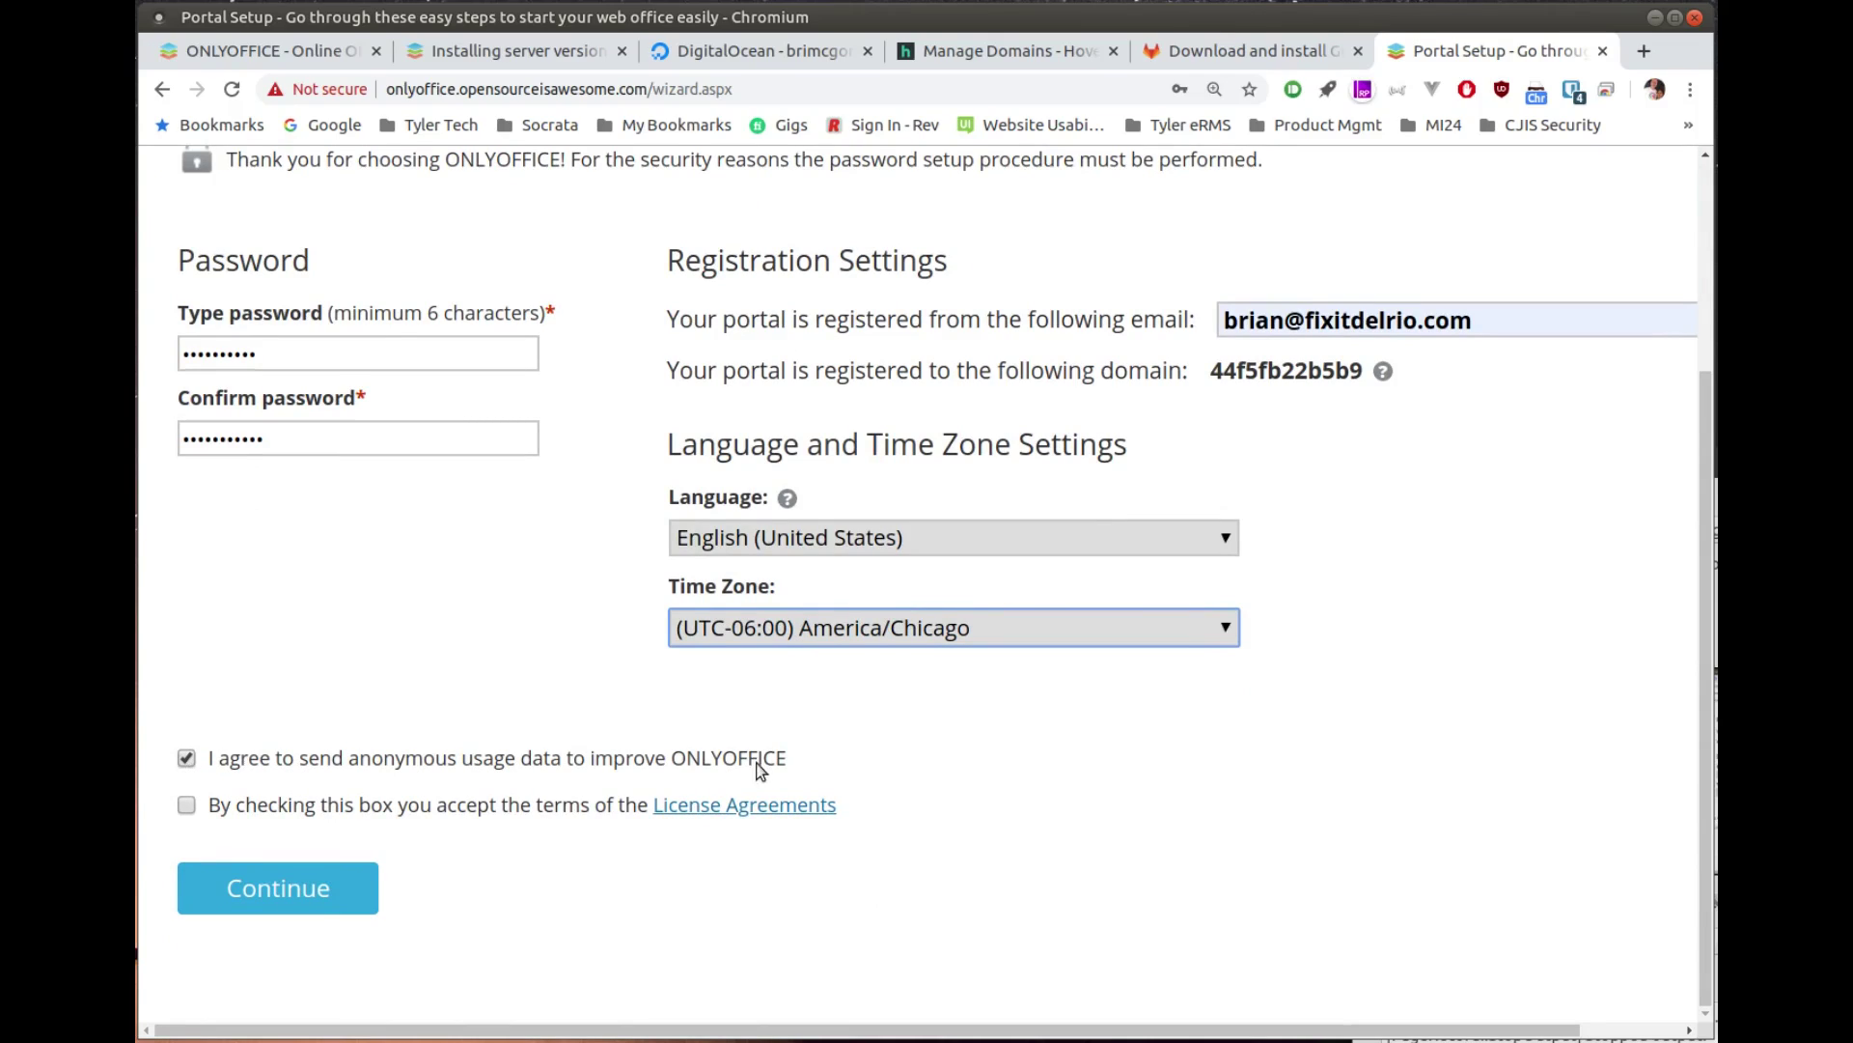
{"action": "left_click", "coordinate": [186, 760]}
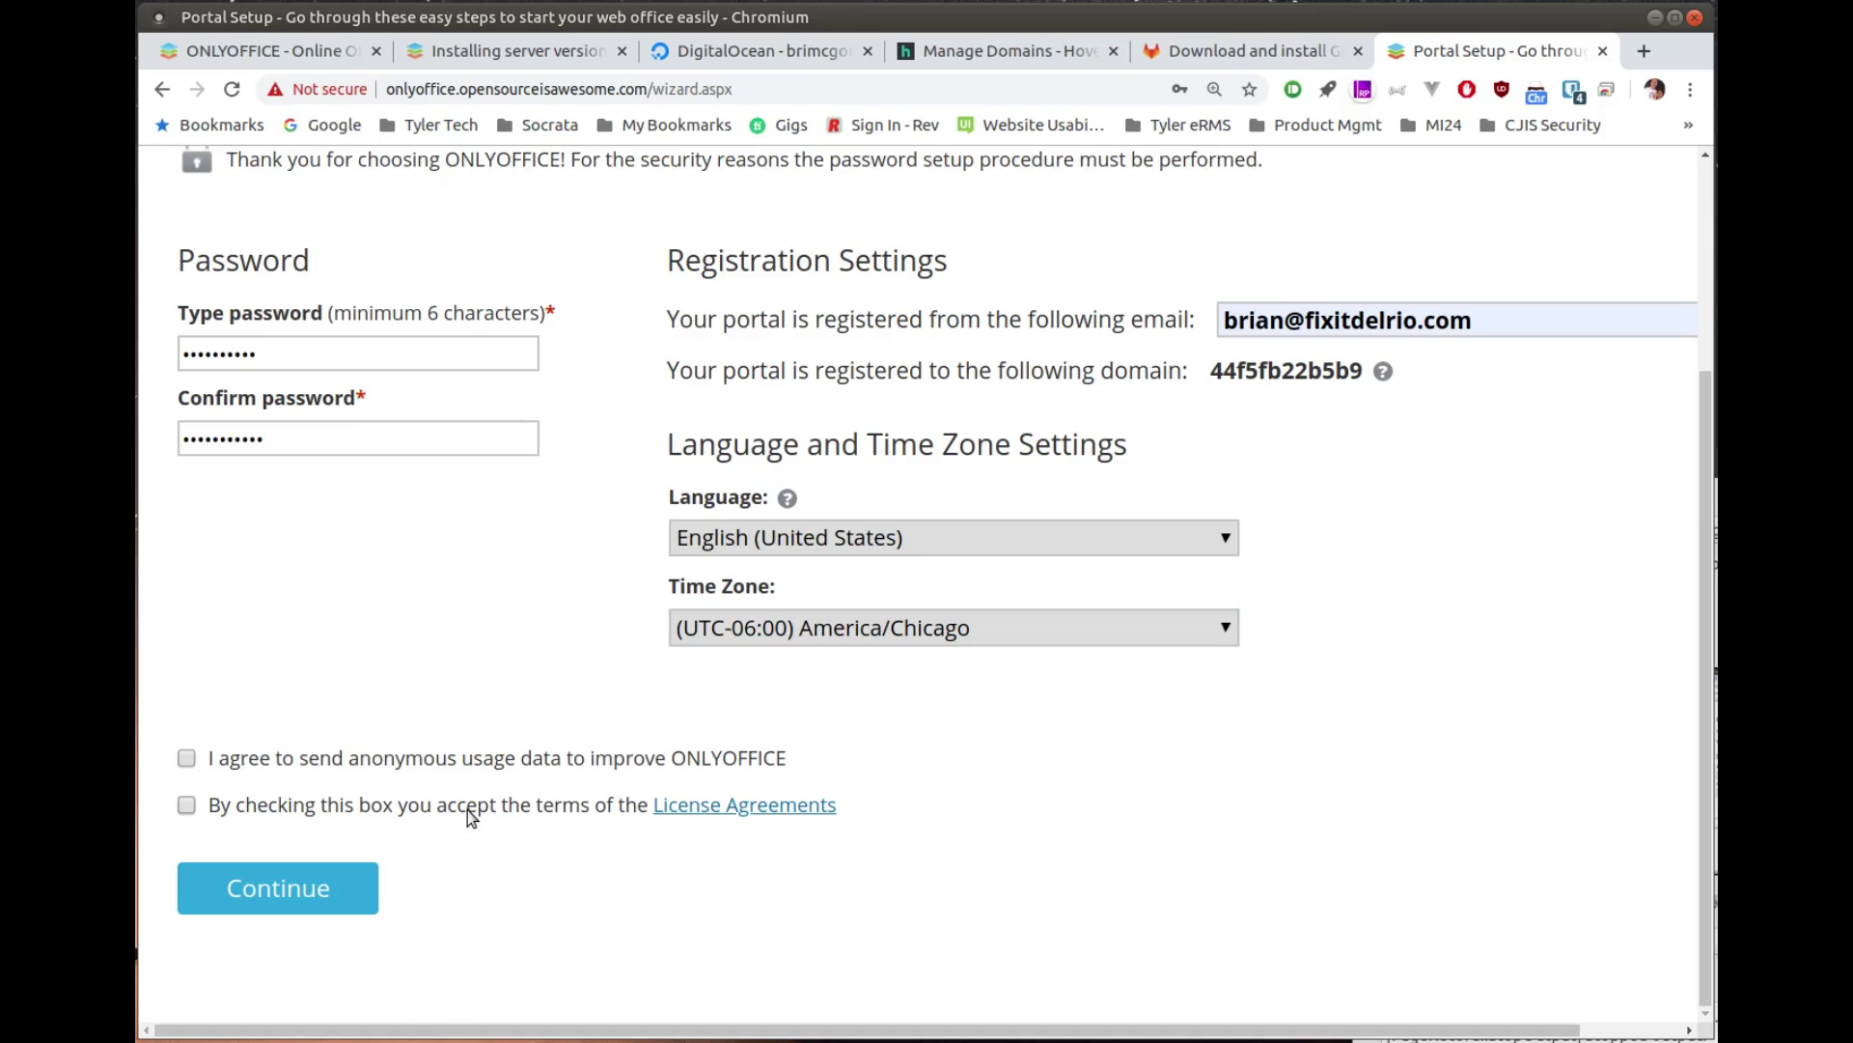
{"action": "left_click", "coordinate": [186, 805]}
{"action": "left_click", "coordinate": [275, 907]}
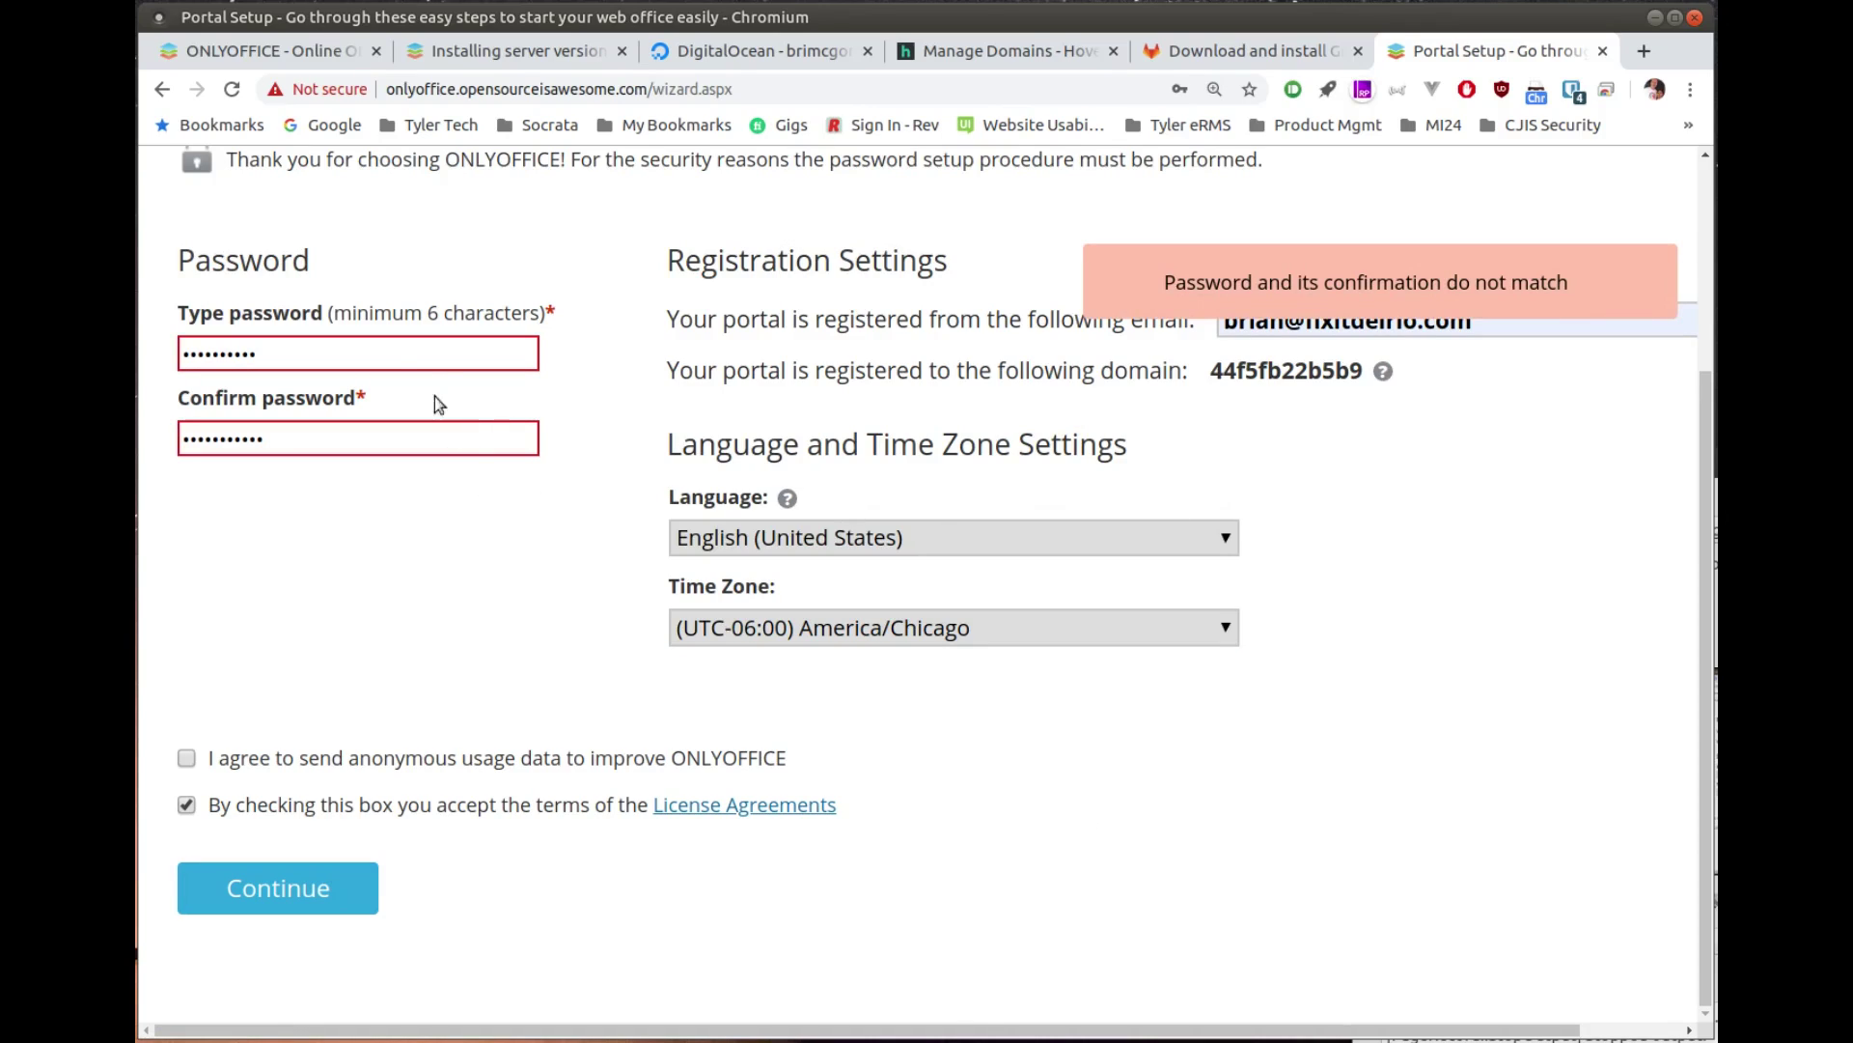
Step: Retype the password and its confirmation so they match, then resubmit the setup
{"action": "double_click", "coordinate": [366, 353]}
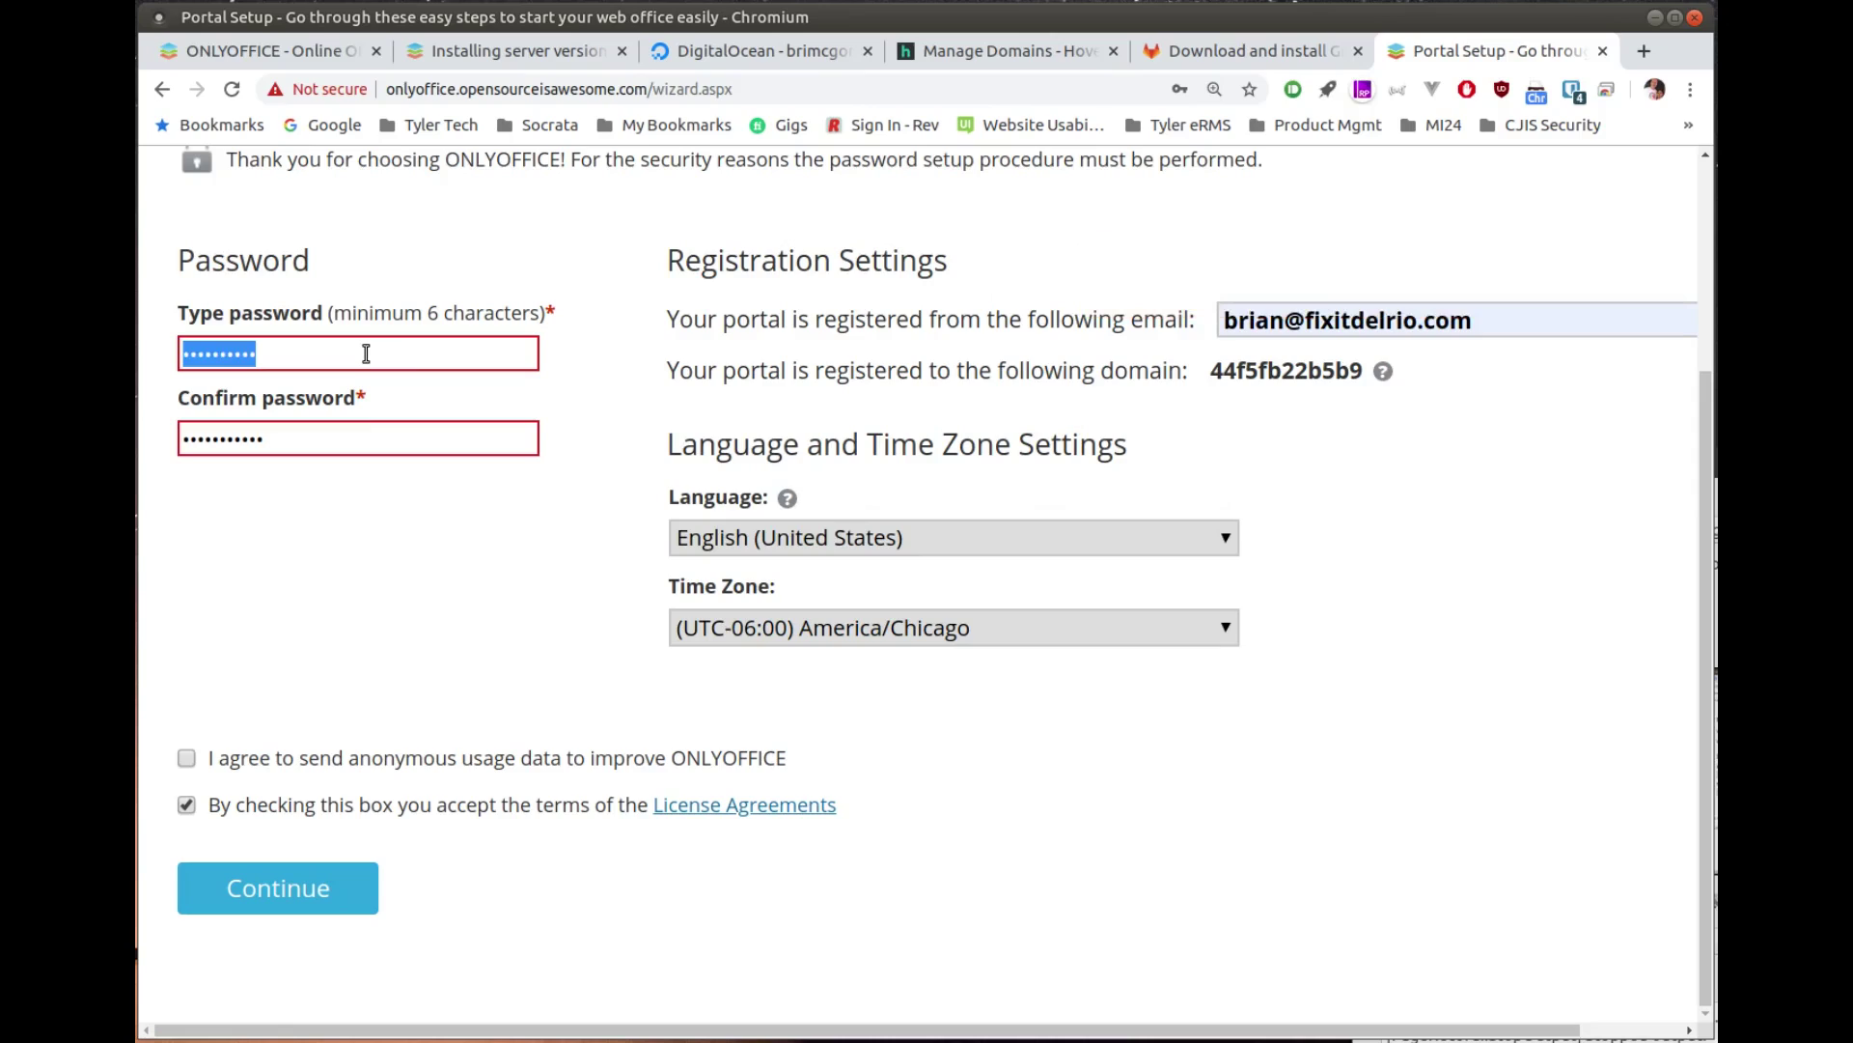
{"action": "type", "text": "•••••••••••"}
{"action": "key", "text": "Tab"}
{"action": "type", "text": "••••••"}
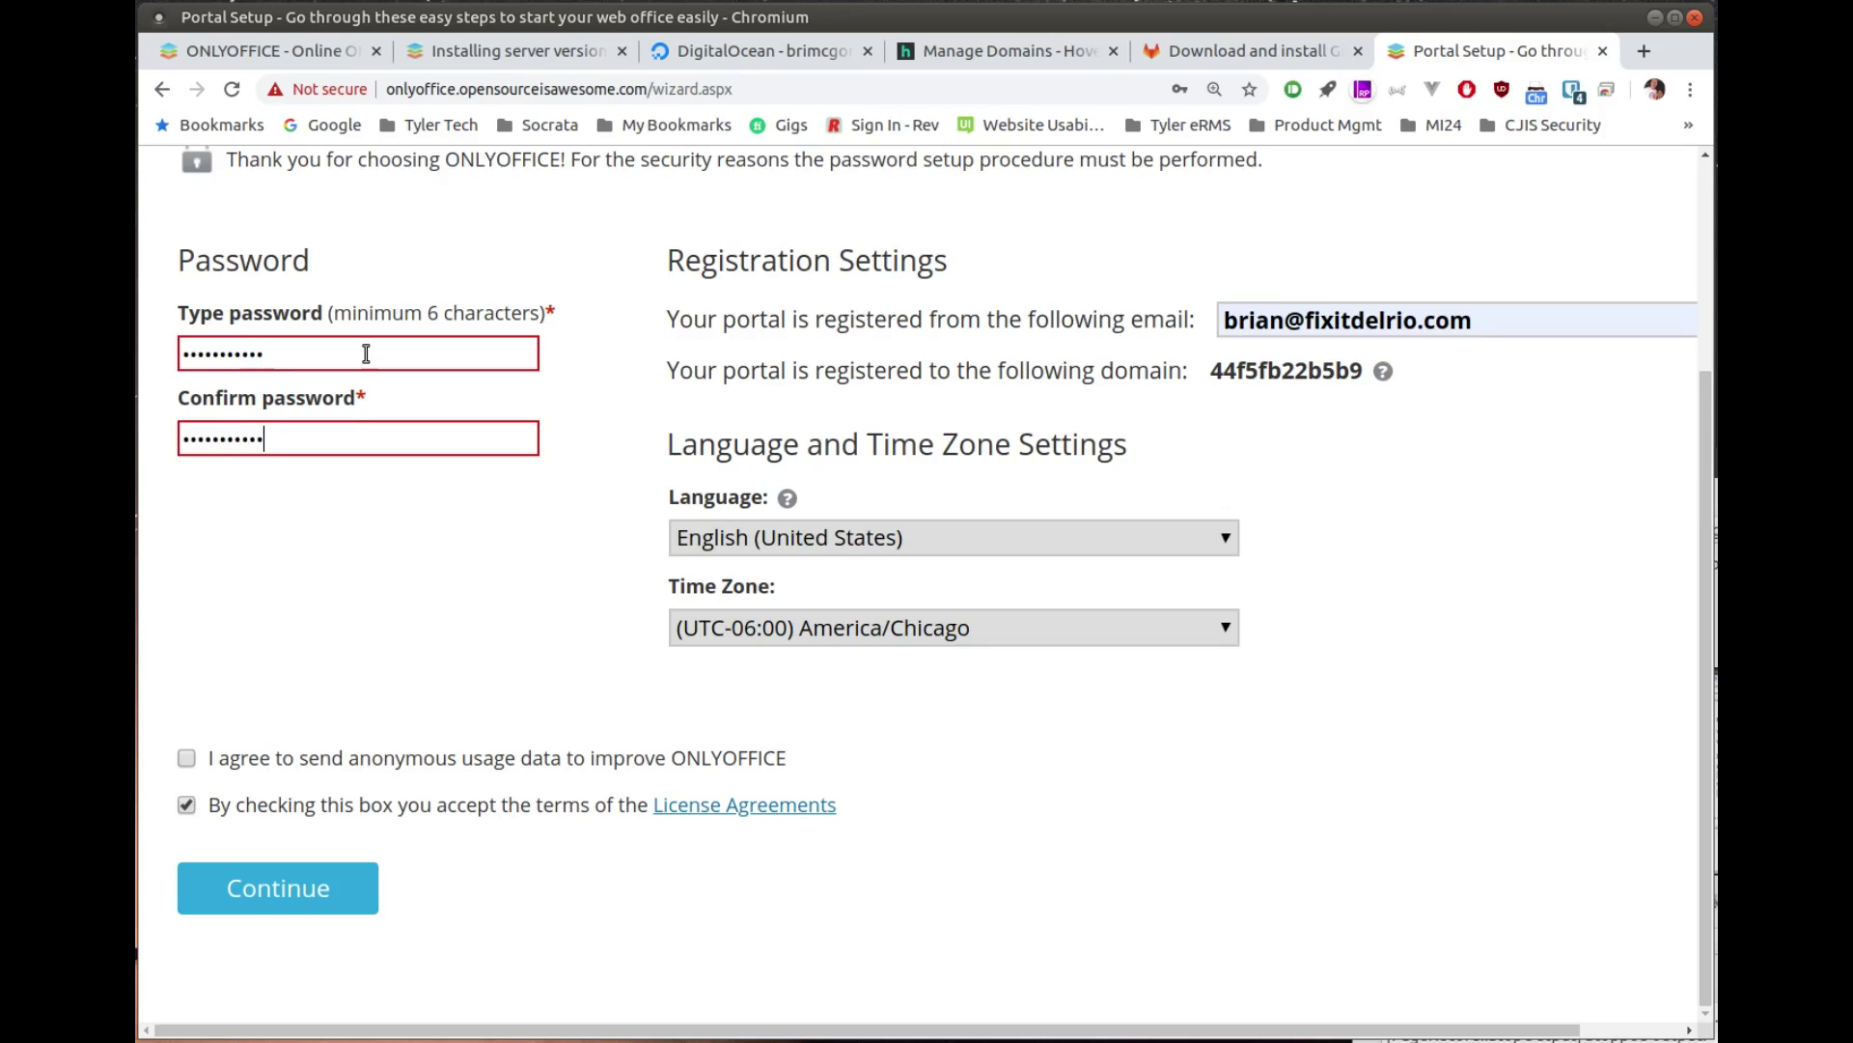
{"action": "left_click", "coordinate": [322, 886]}
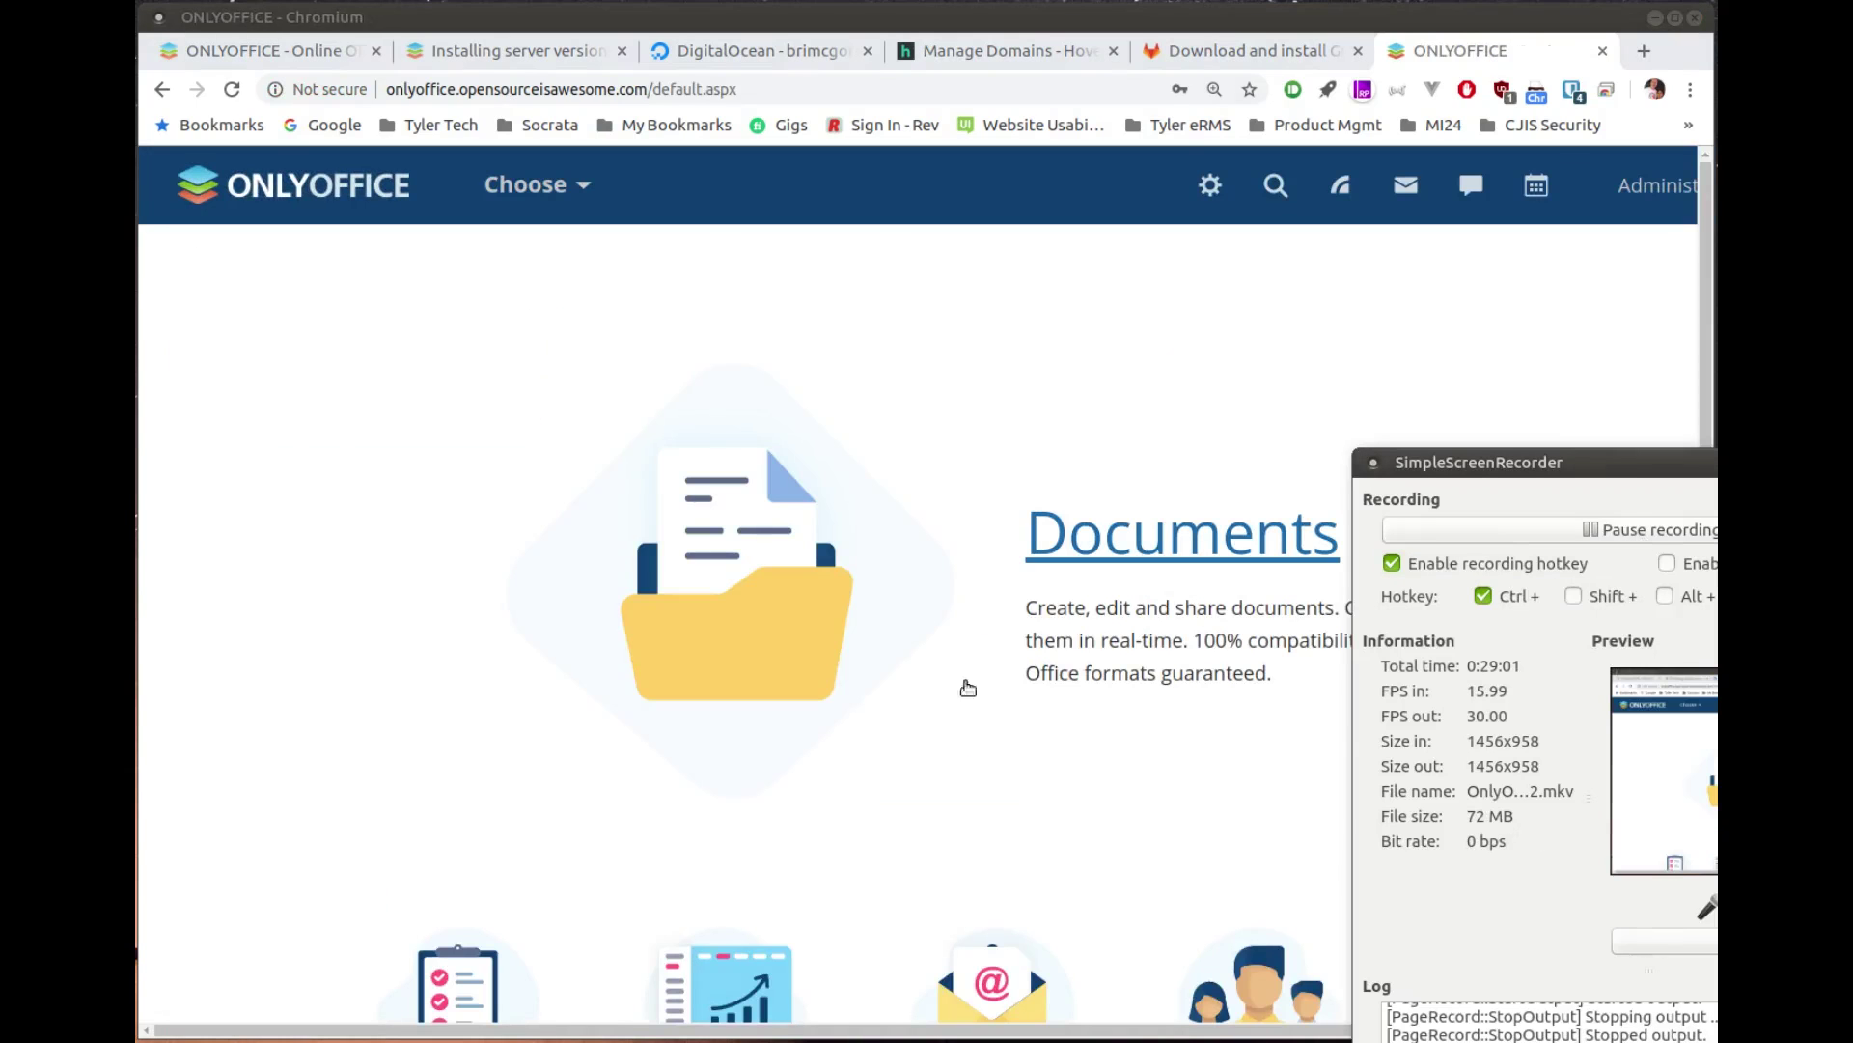
{"action": "left_click", "coordinate": [836, 762]}
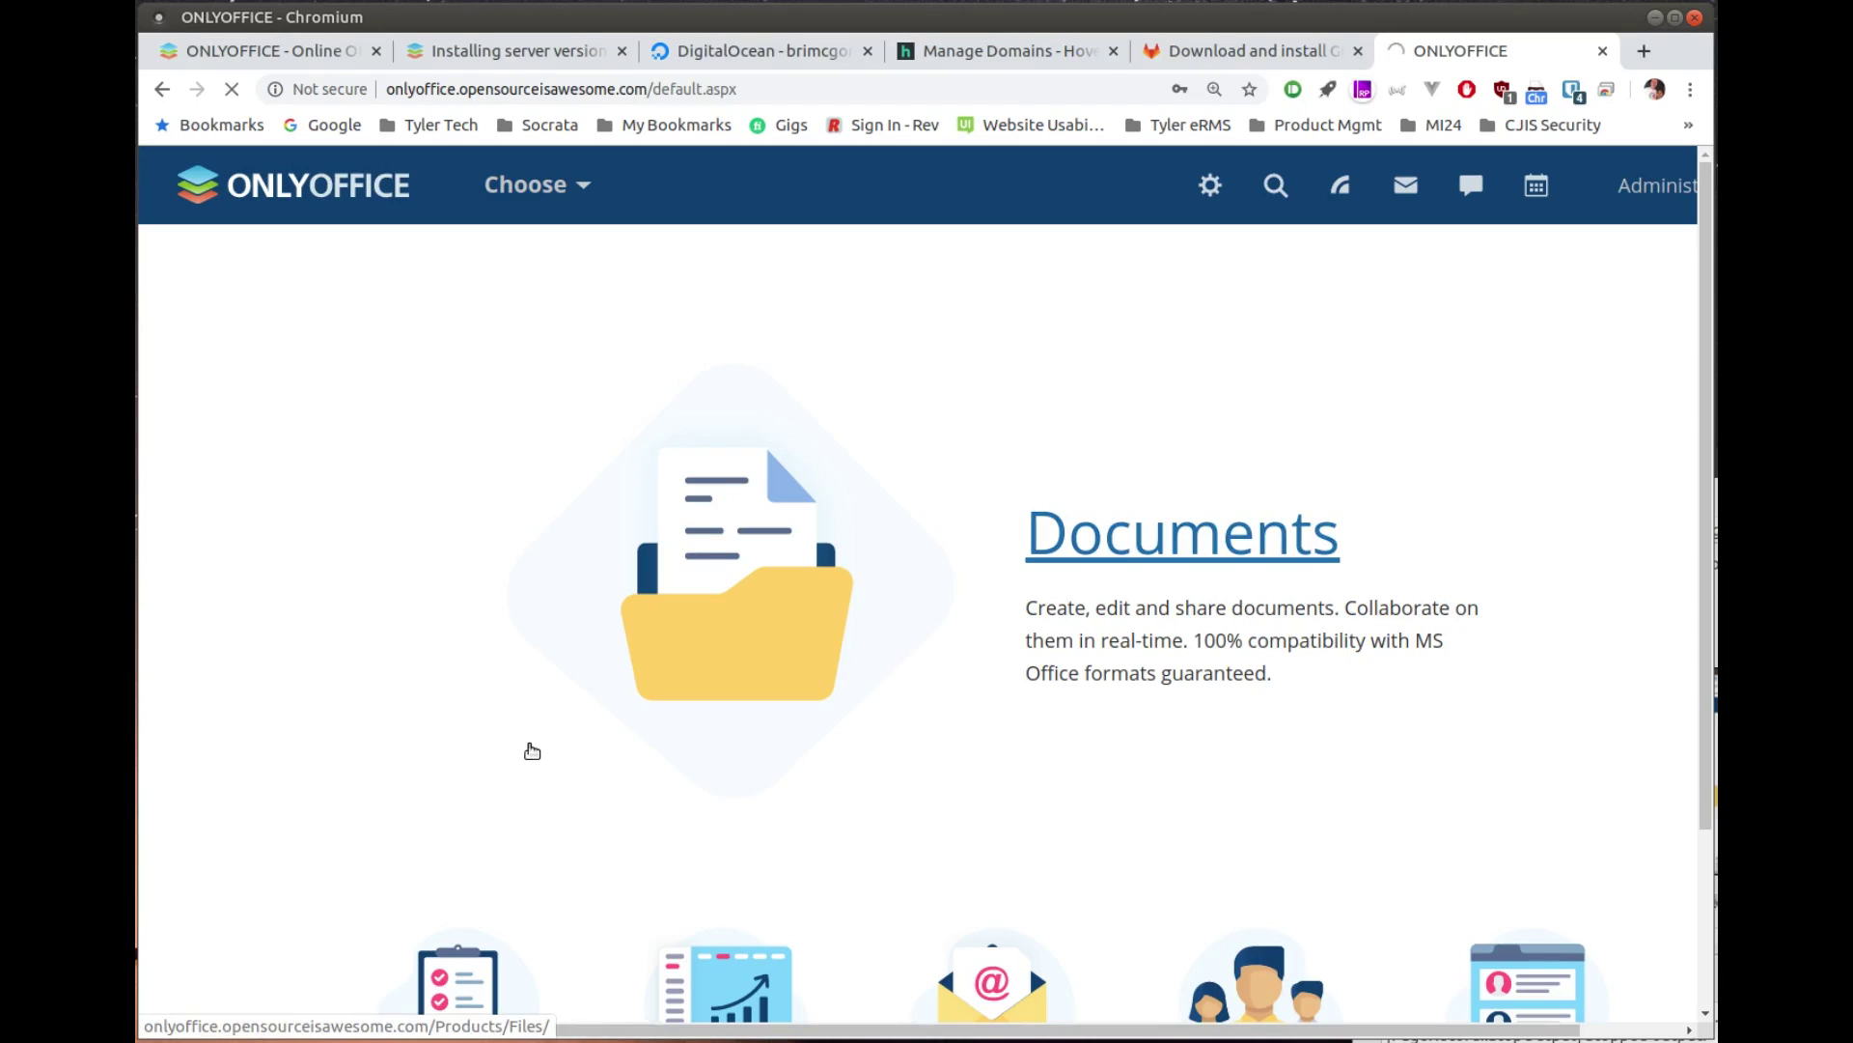
{"action": "scroll", "coordinate": [531, 748], "scroll_direction": "down", "scroll_amount": 3}
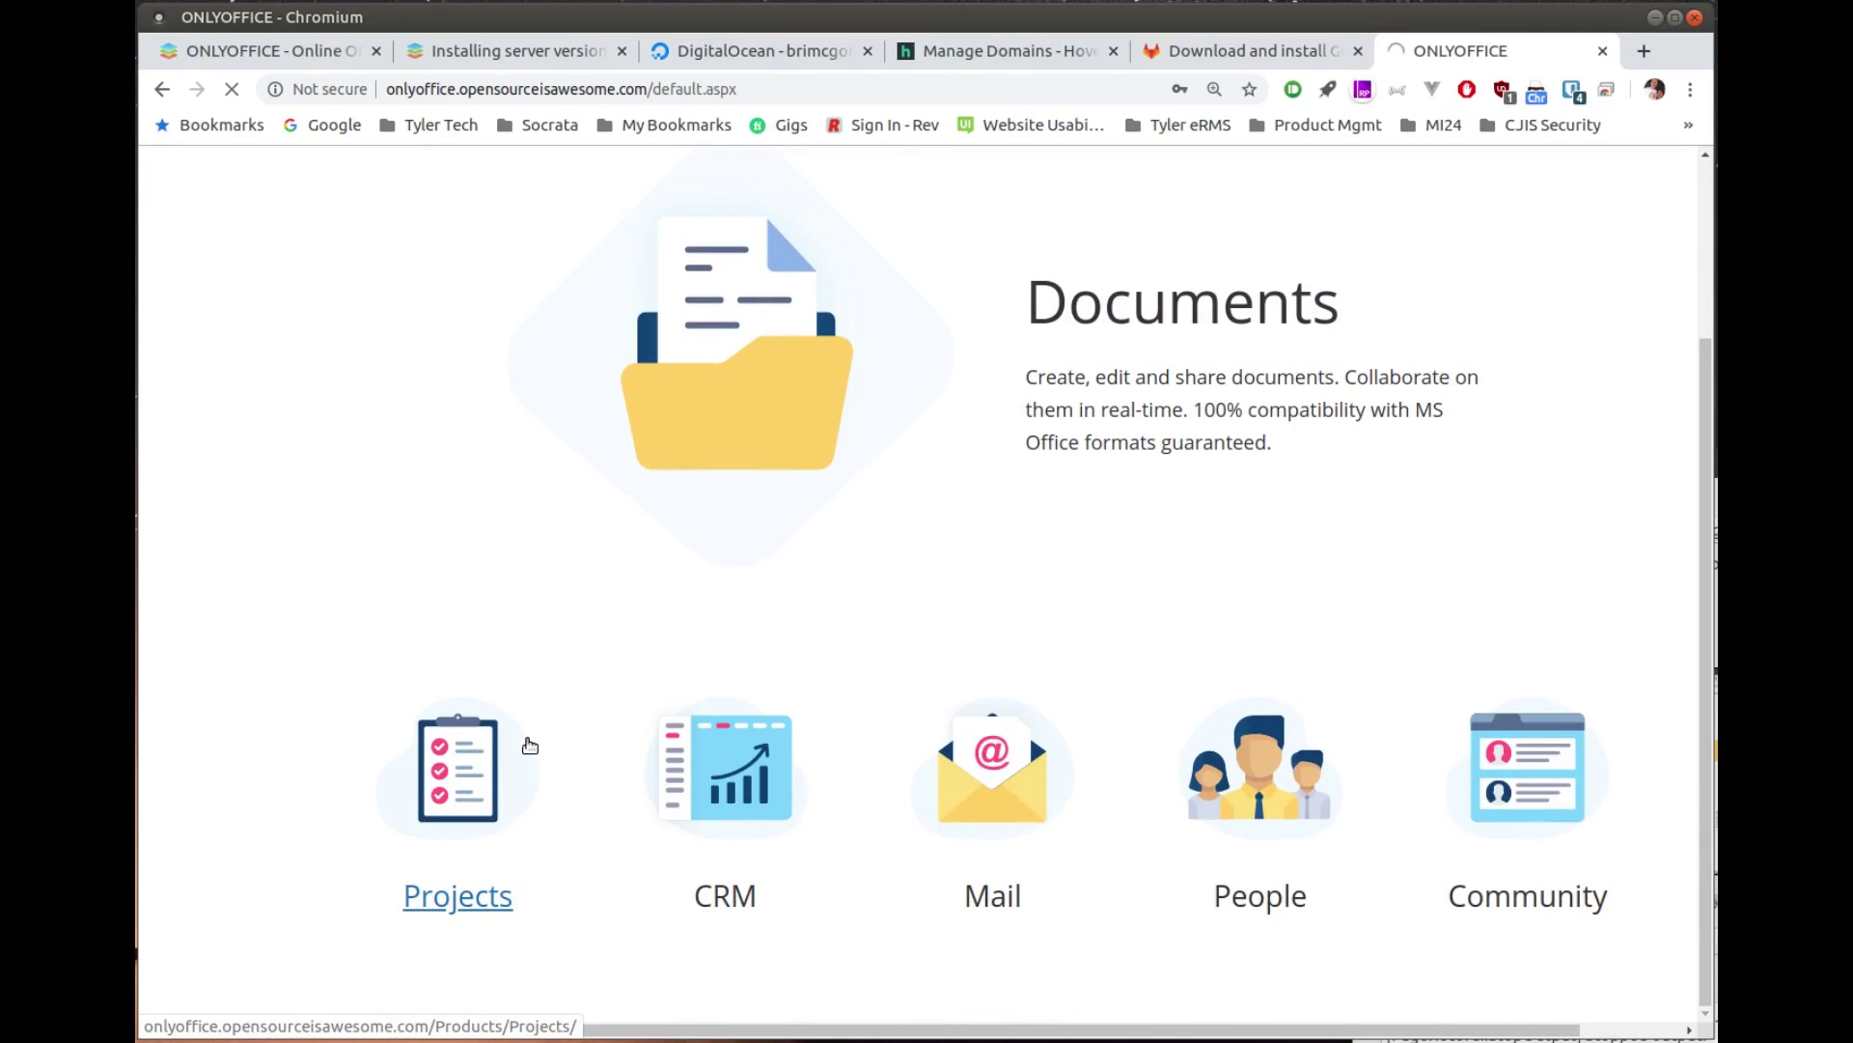
{"action": "scroll", "coordinate": [530, 745], "scroll_direction": "up", "scroll_amount": 3}
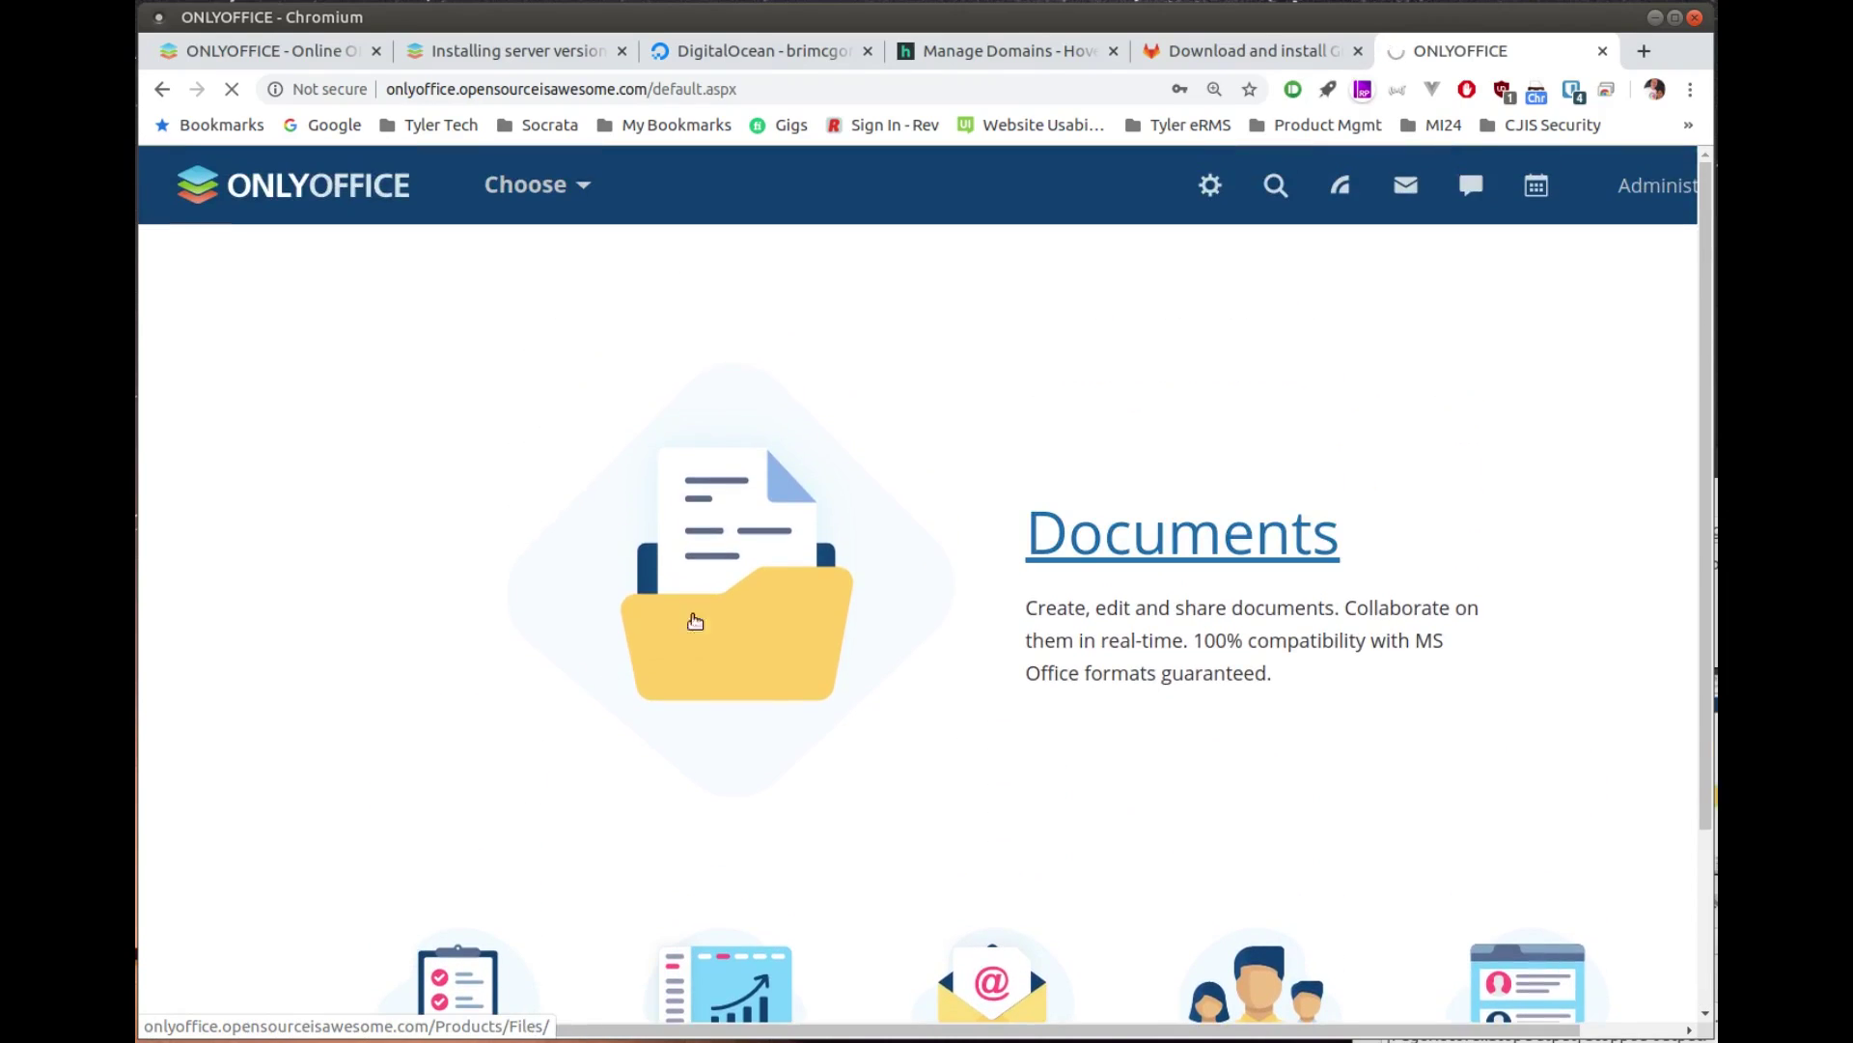
{"action": "scroll", "coordinate": [631, 744], "scroll_direction": "down", "scroll_amount": 3}
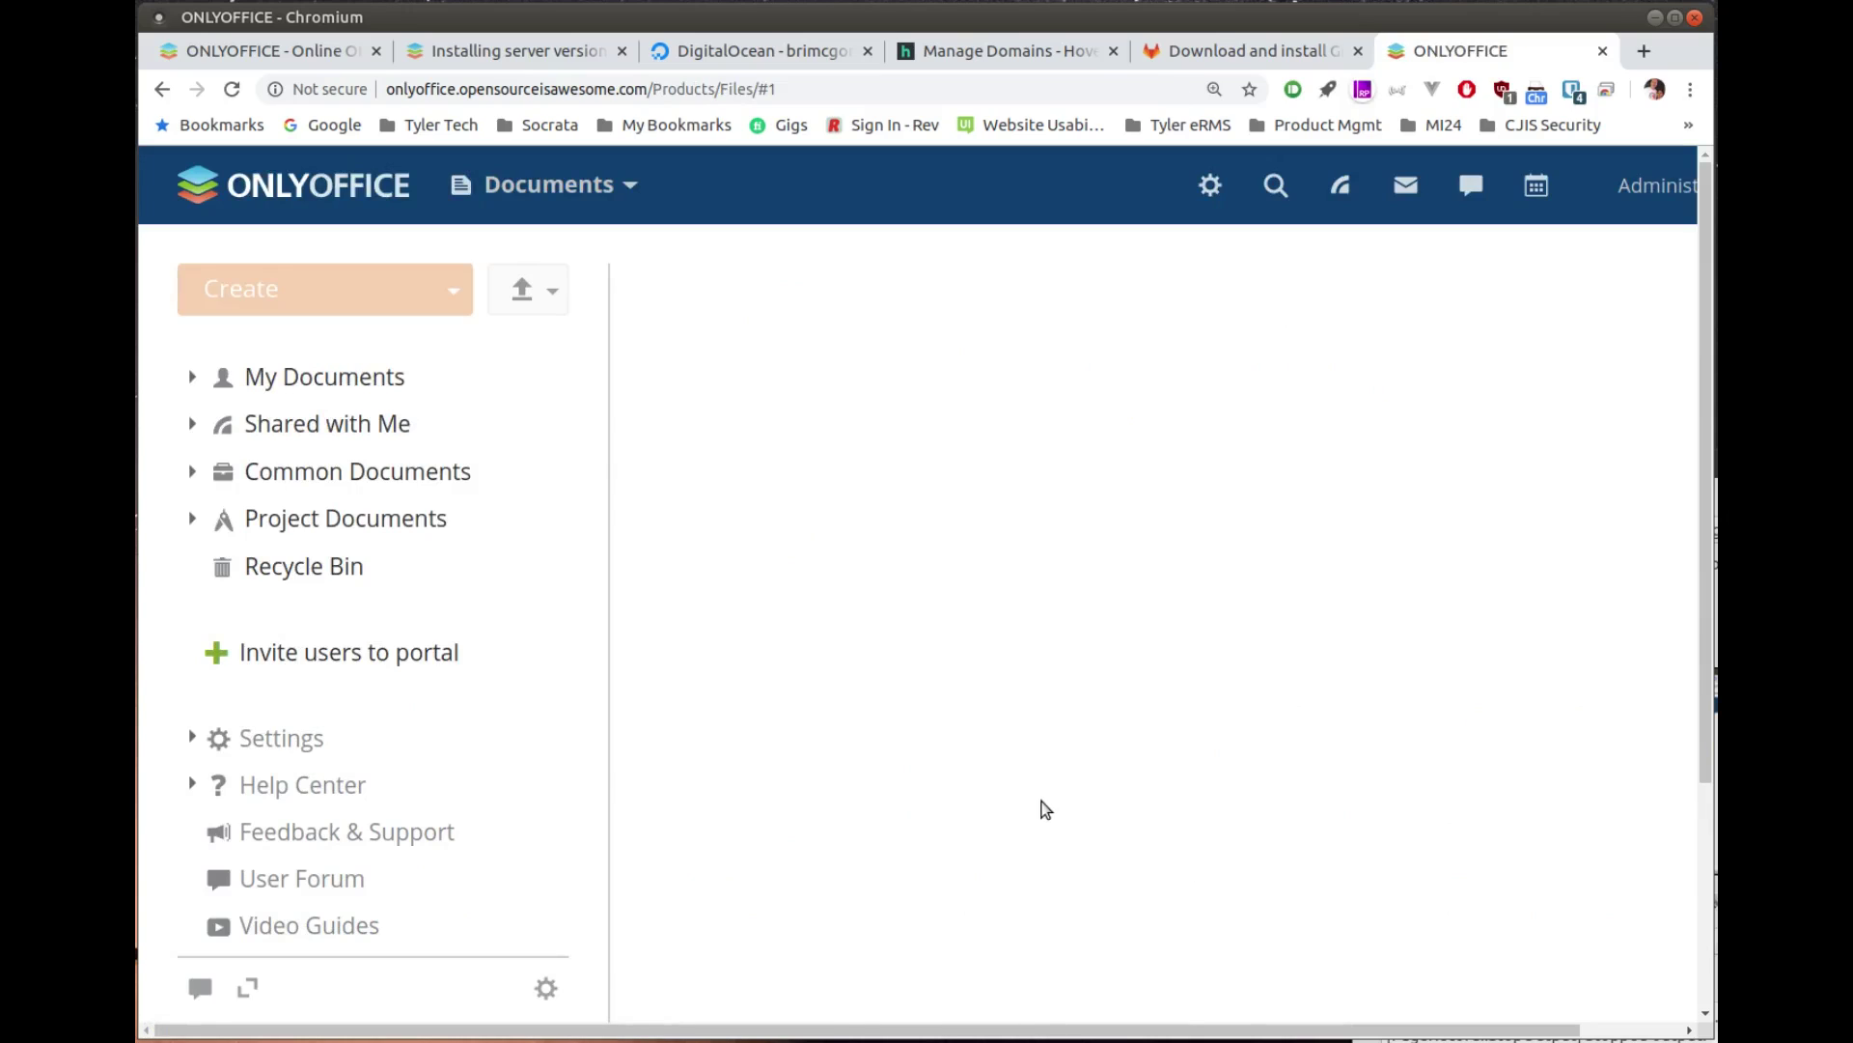
{"action": "left_click", "coordinate": [165, 90]}
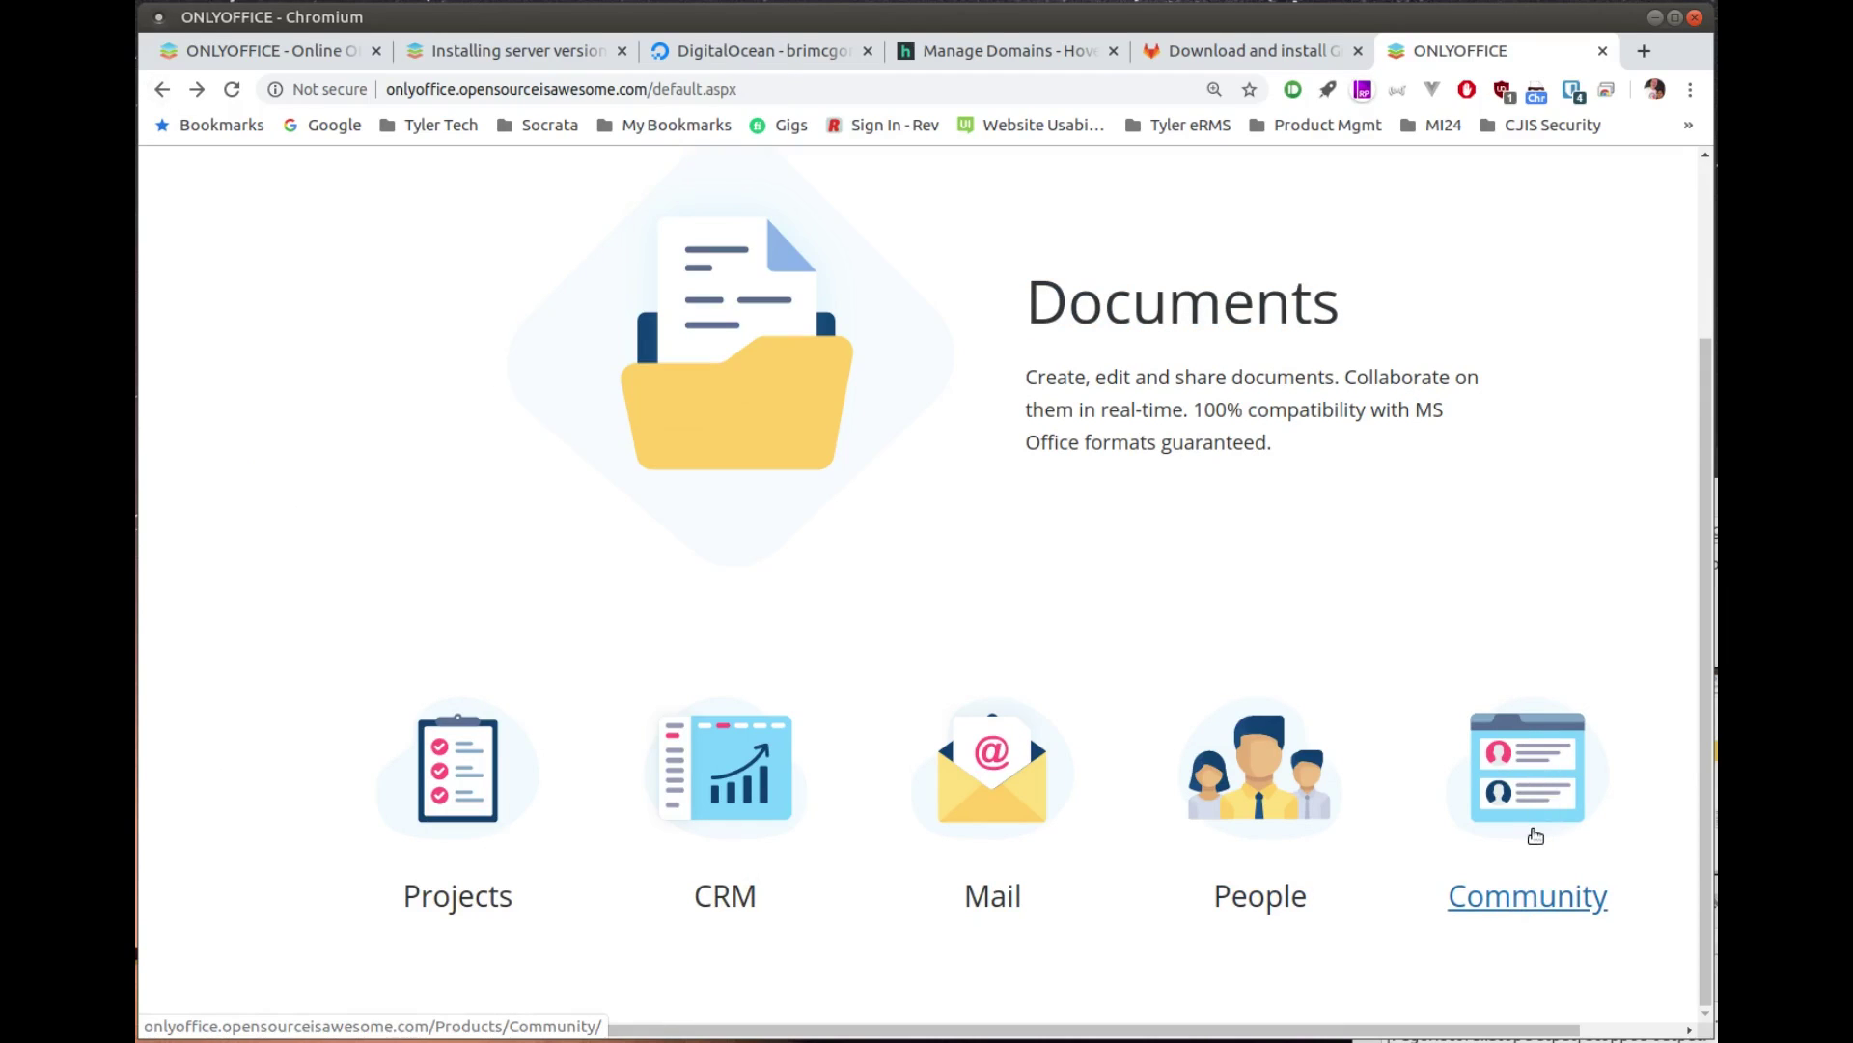
{"action": "scroll", "coordinate": [1208, 612], "scroll_direction": "up", "scroll_amount": 3}
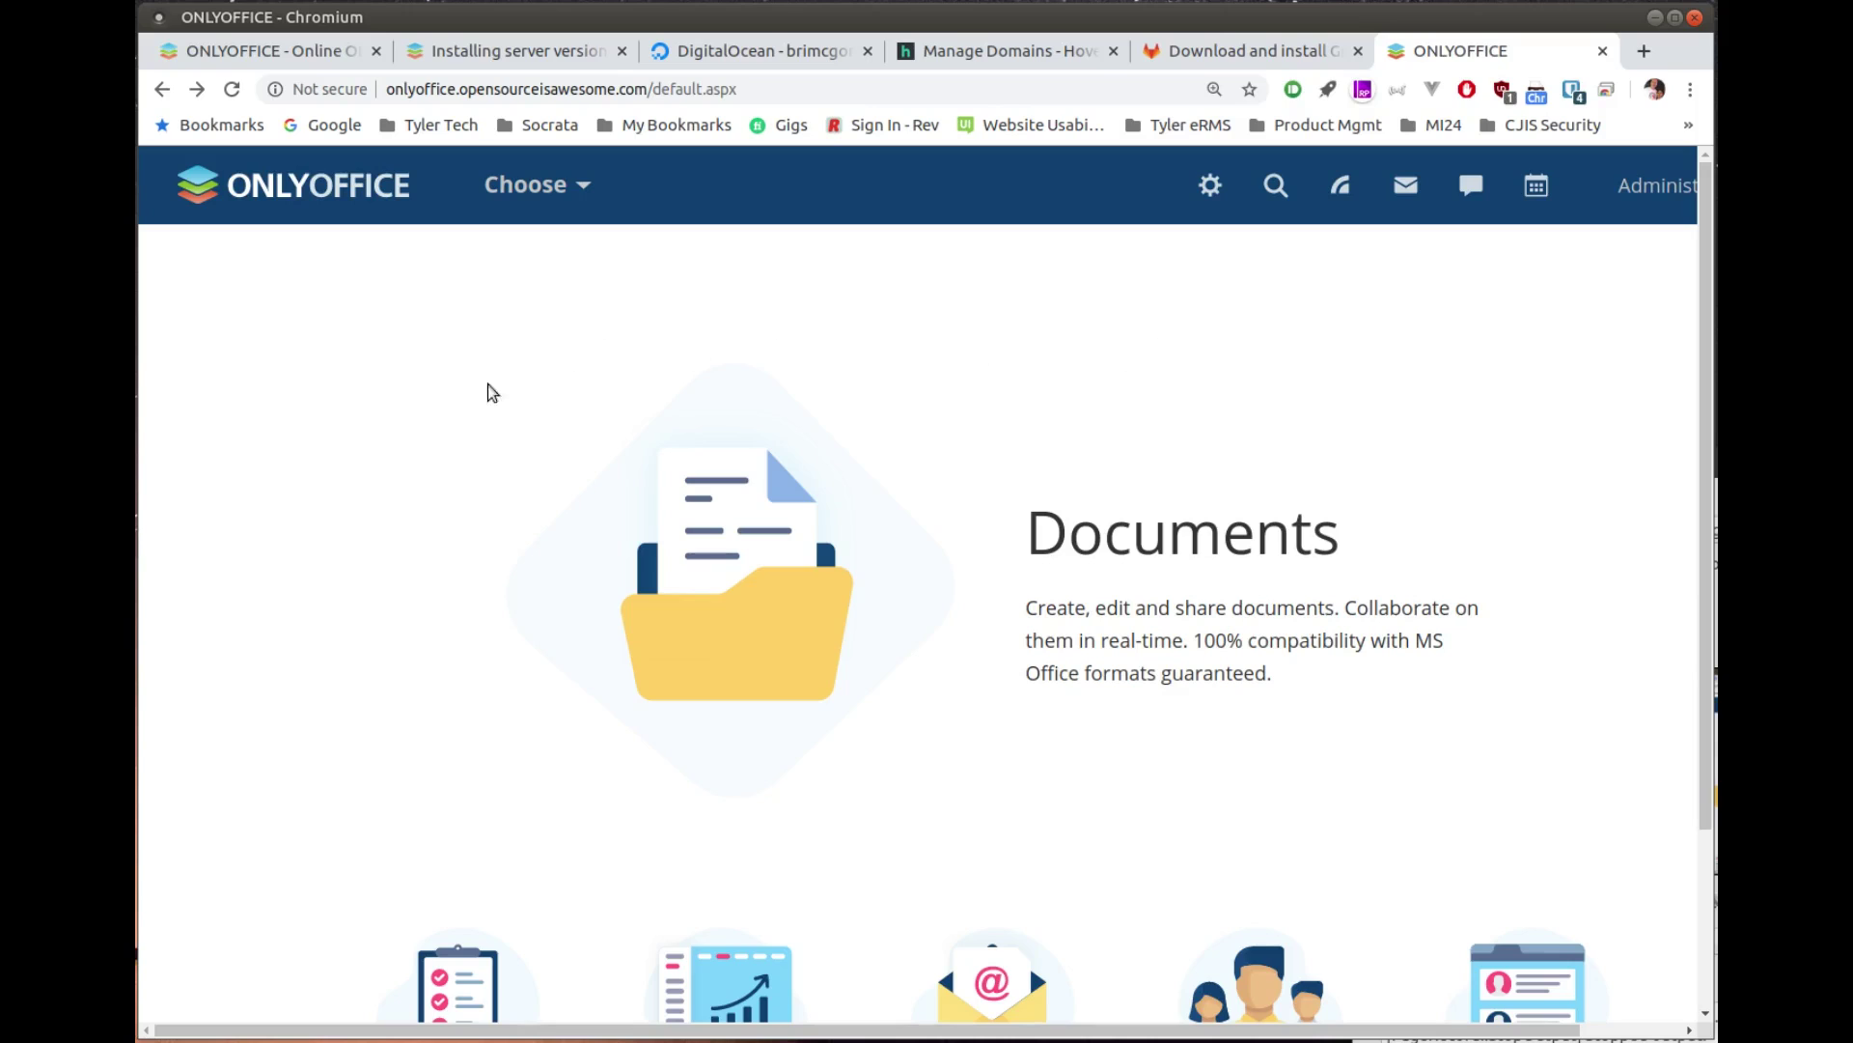
{"action": "scroll", "coordinate": [436, 437], "scroll_direction": "down", "scroll_amount": 3}
{"action": "scroll", "coordinate": [436, 436], "scroll_direction": "up", "scroll_amount": 3}
{"action": "scroll", "coordinate": [587, 469], "scroll_direction": "down", "scroll_amount": 2}
{"action": "scroll", "coordinate": [588, 468], "scroll_direction": "up", "scroll_amount": 2}
{"action": "scroll", "coordinate": [583, 467], "scroll_direction": "down", "scroll_amount": 2}
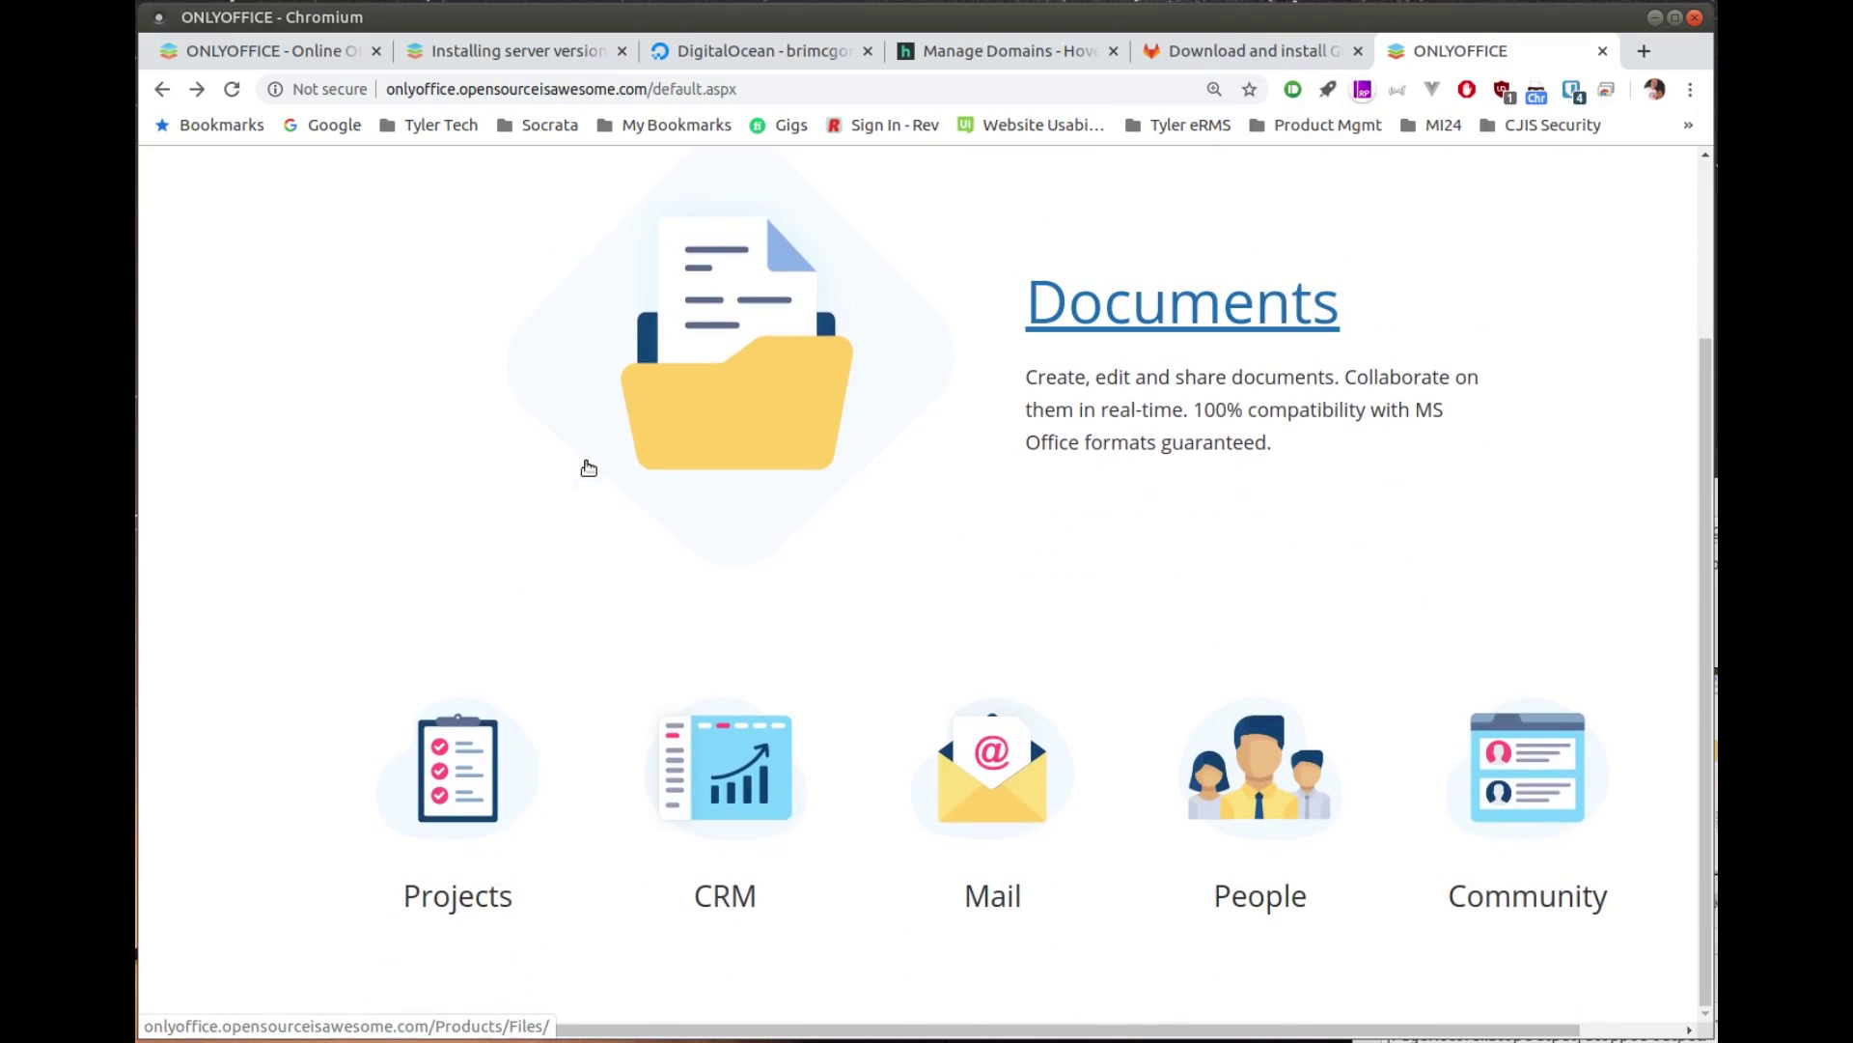
{"action": "scroll", "coordinate": [1024, 295], "scroll_direction": "up", "scroll_amount": 2}
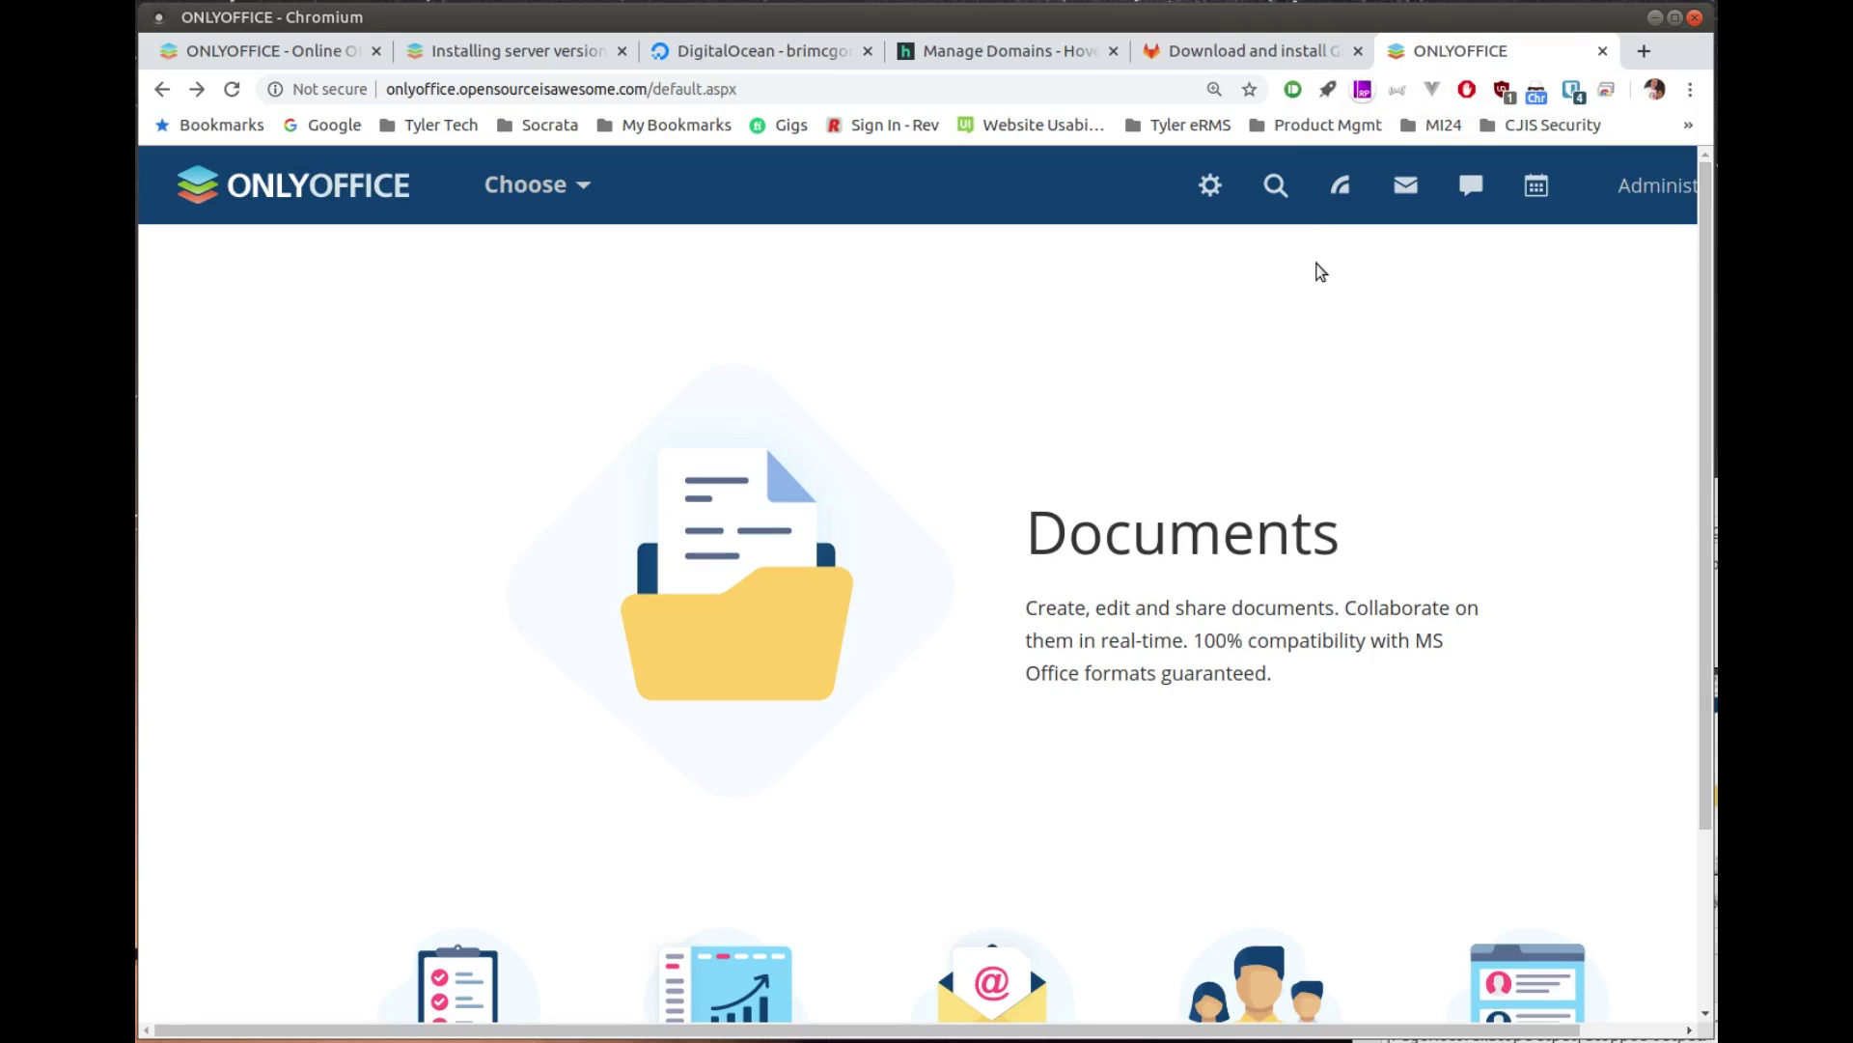
Step: Zoom the page out and open Profile from the Administrator menu in the top bar
{"action": "key", "text": "ctrl+minus"}
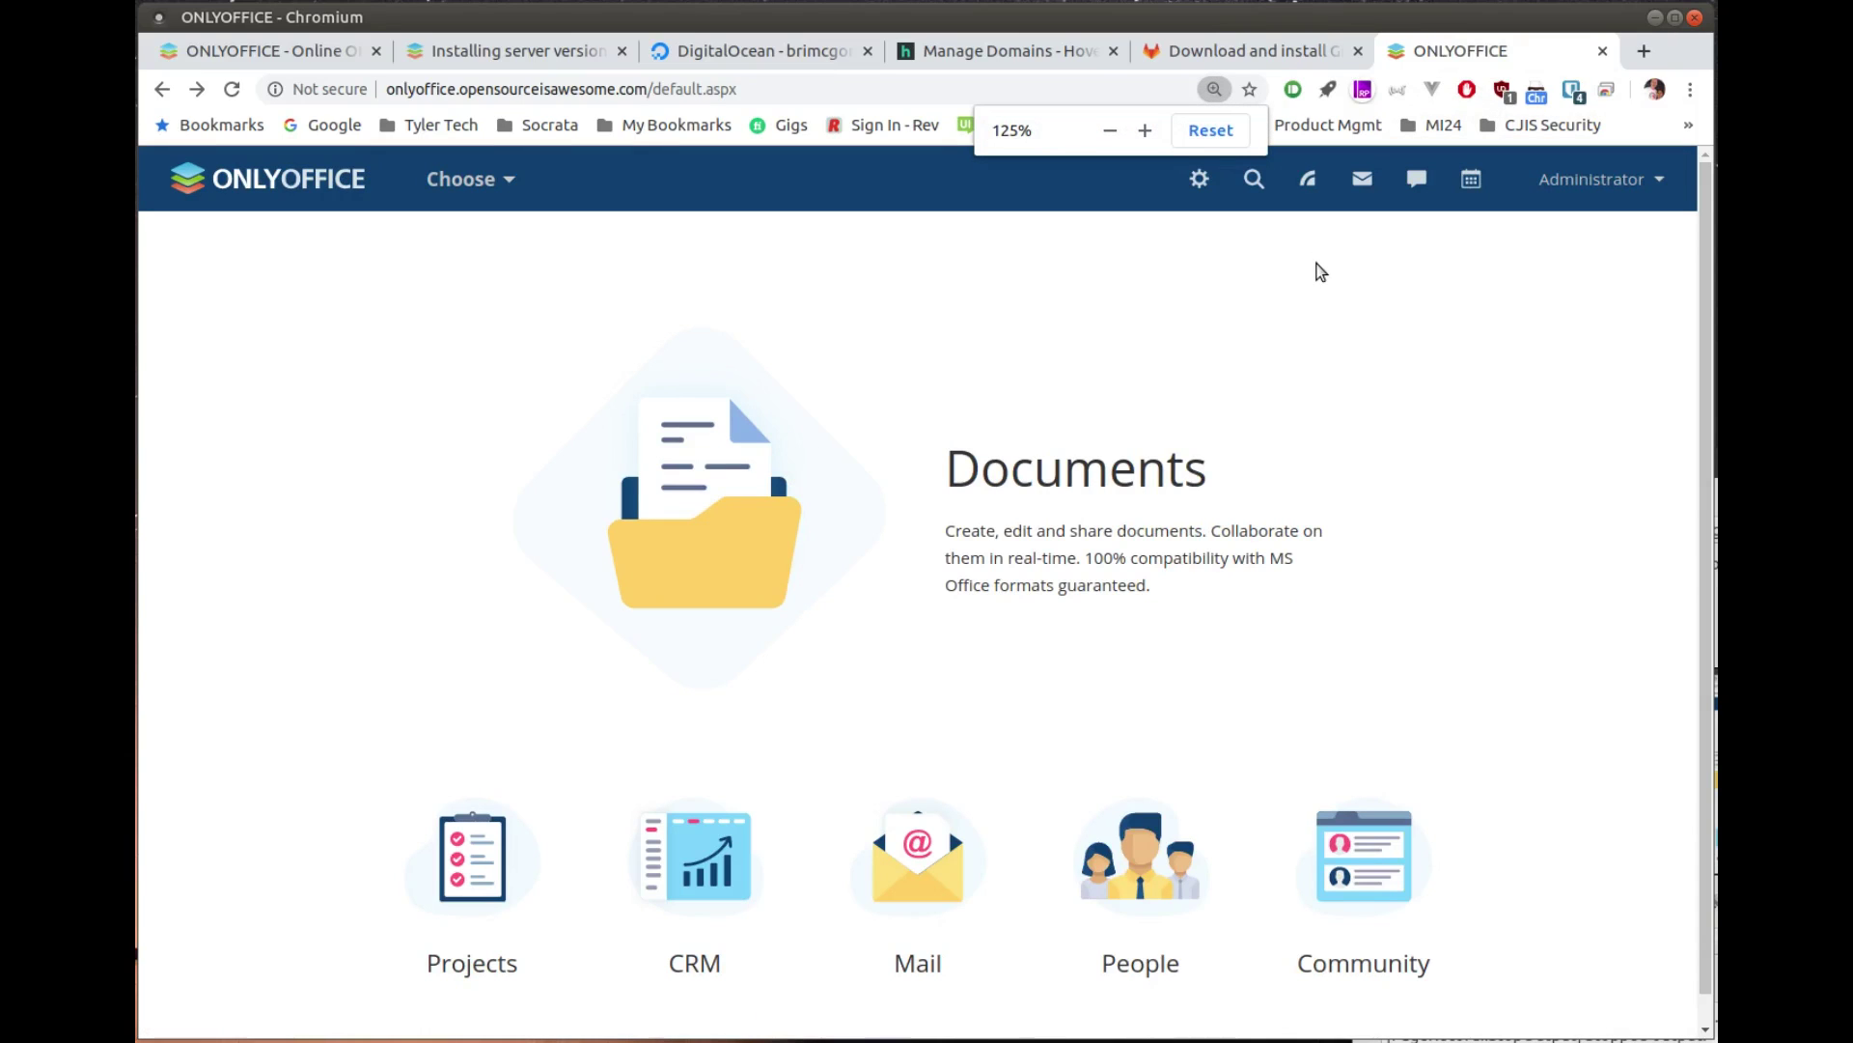
{"action": "left_click", "coordinate": [1598, 186]}
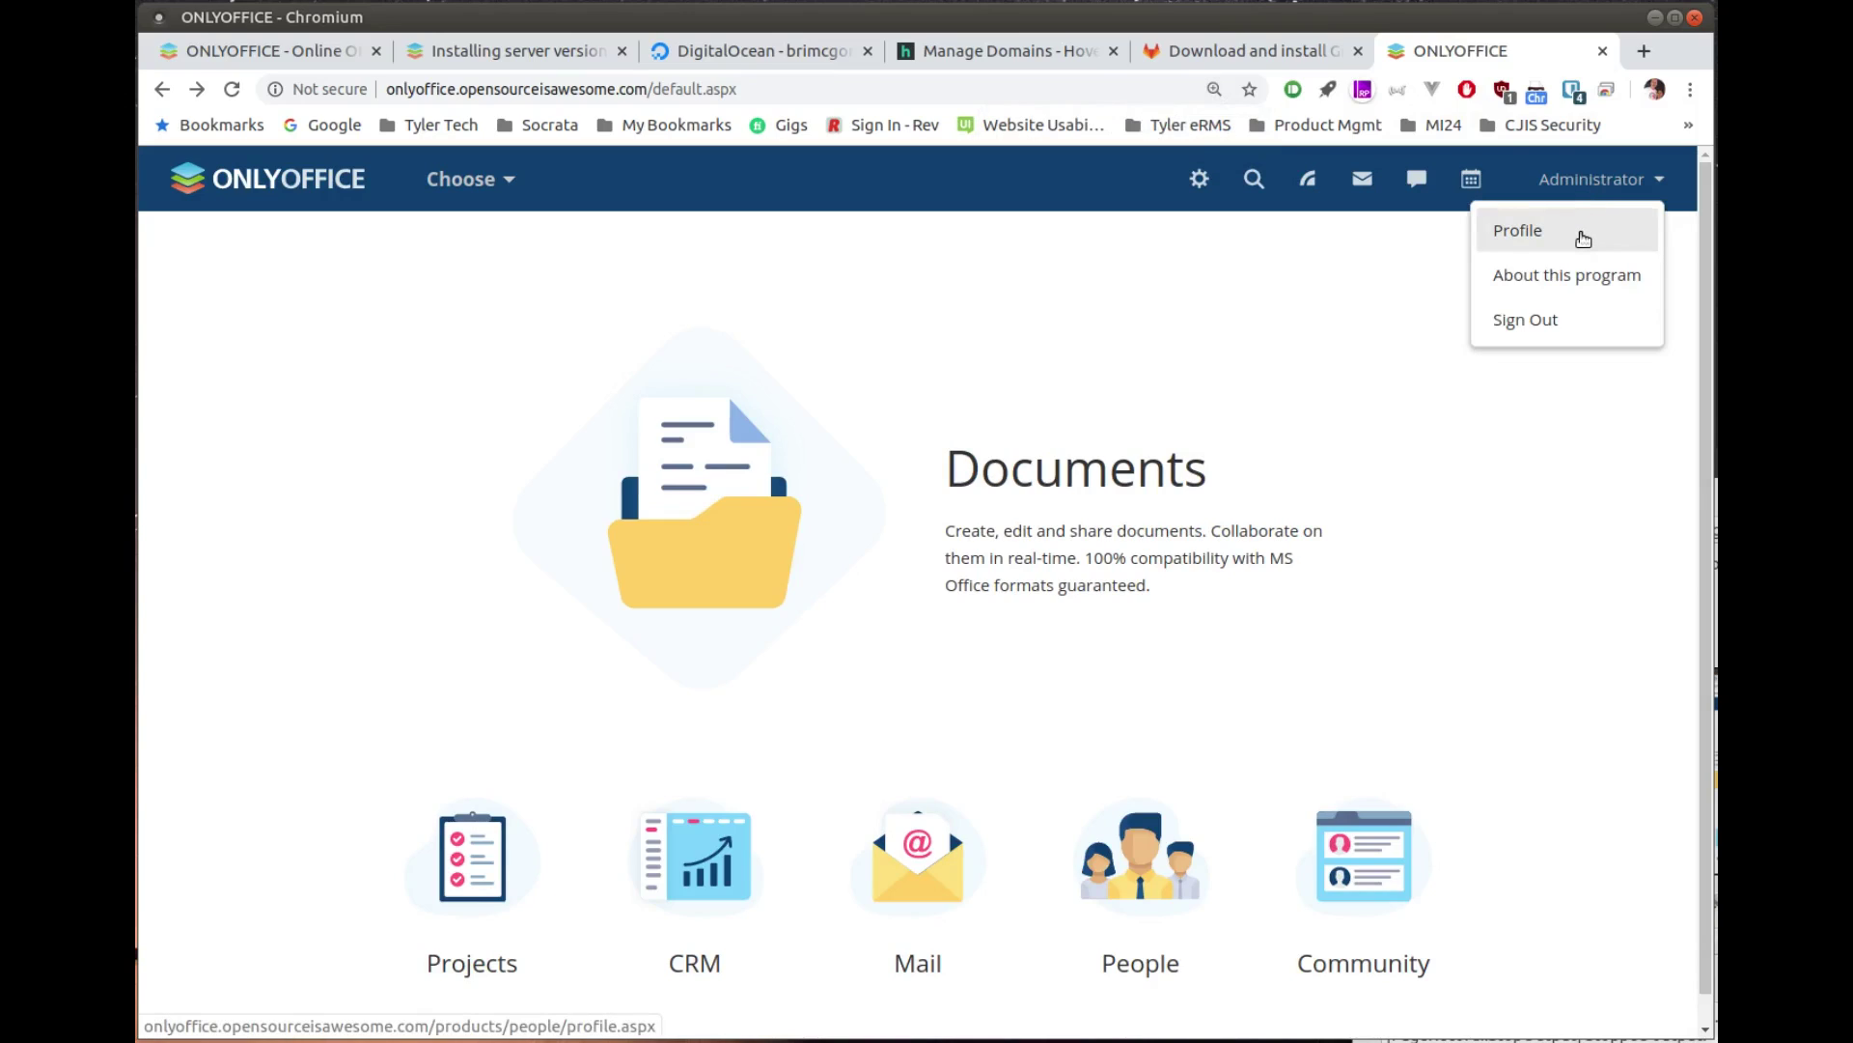
{"action": "left_click", "coordinate": [1585, 238]}
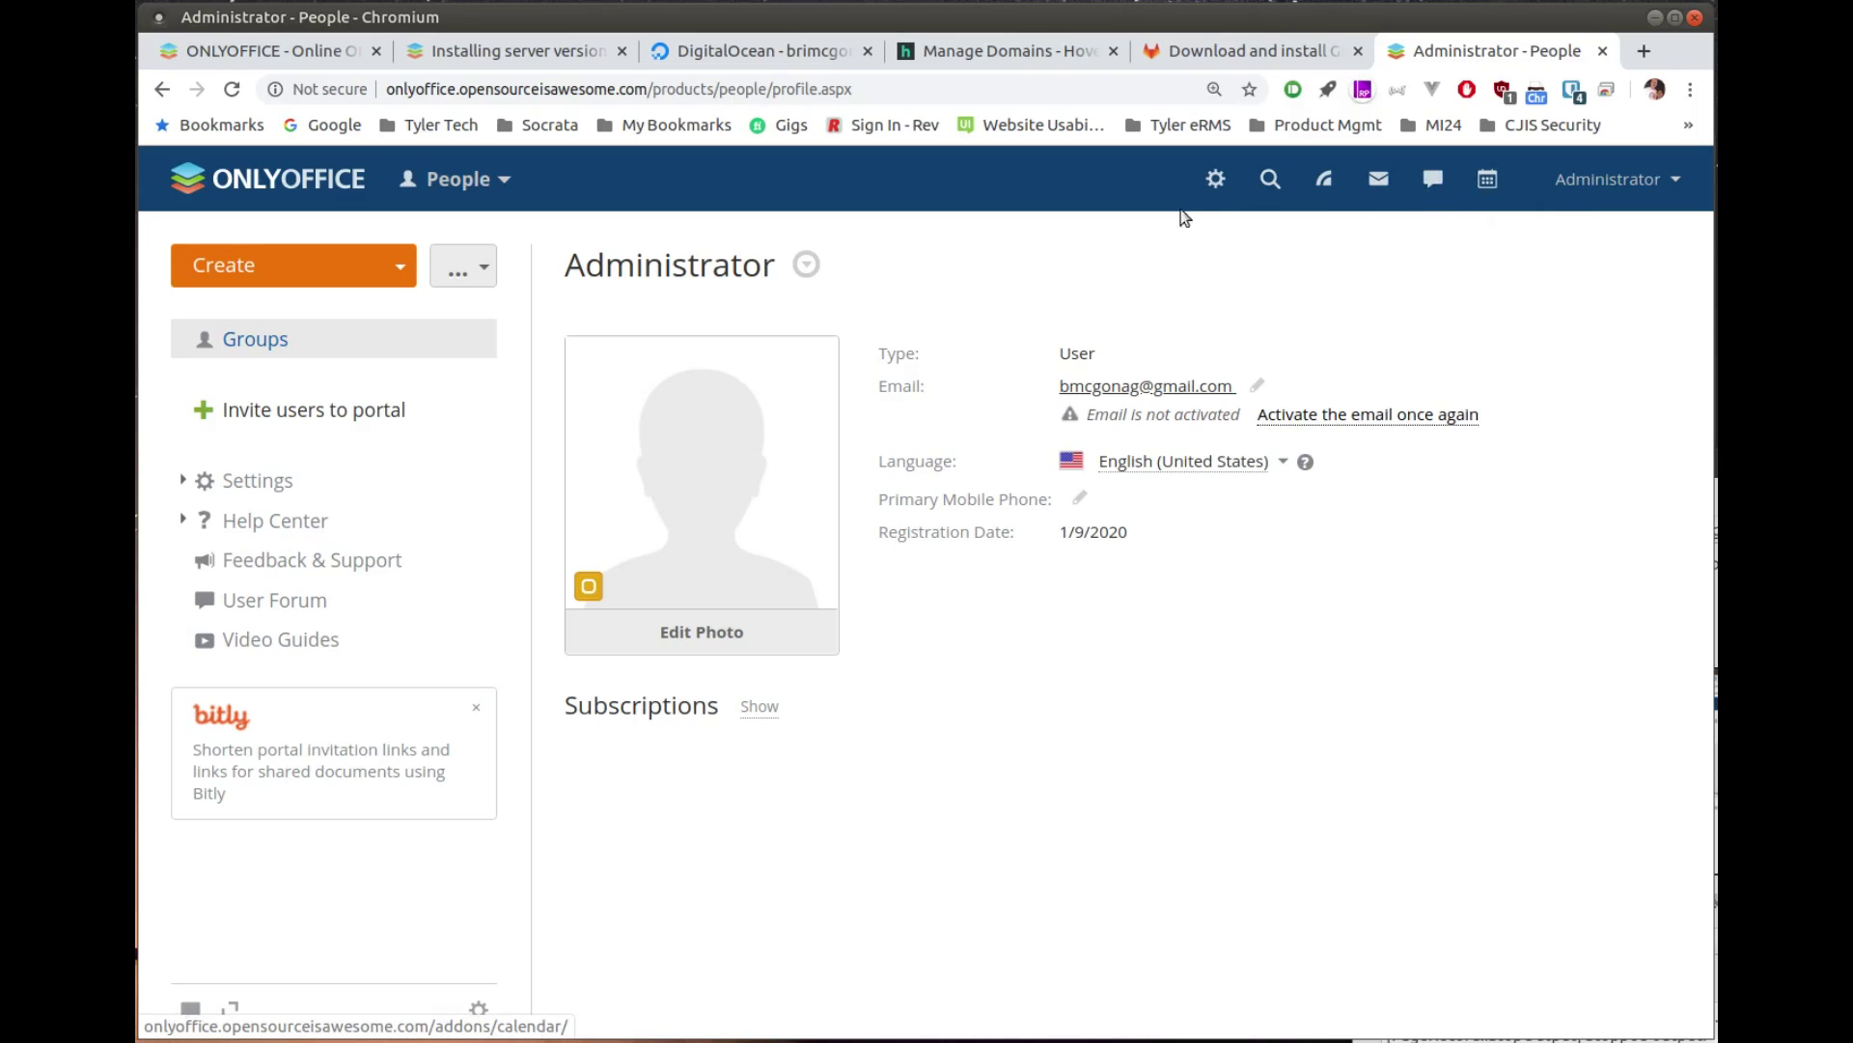
Step: Open Settings > Portal Access Rights and scroll through the owner, admin and module access options
{"action": "left_click", "coordinate": [198, 485]}
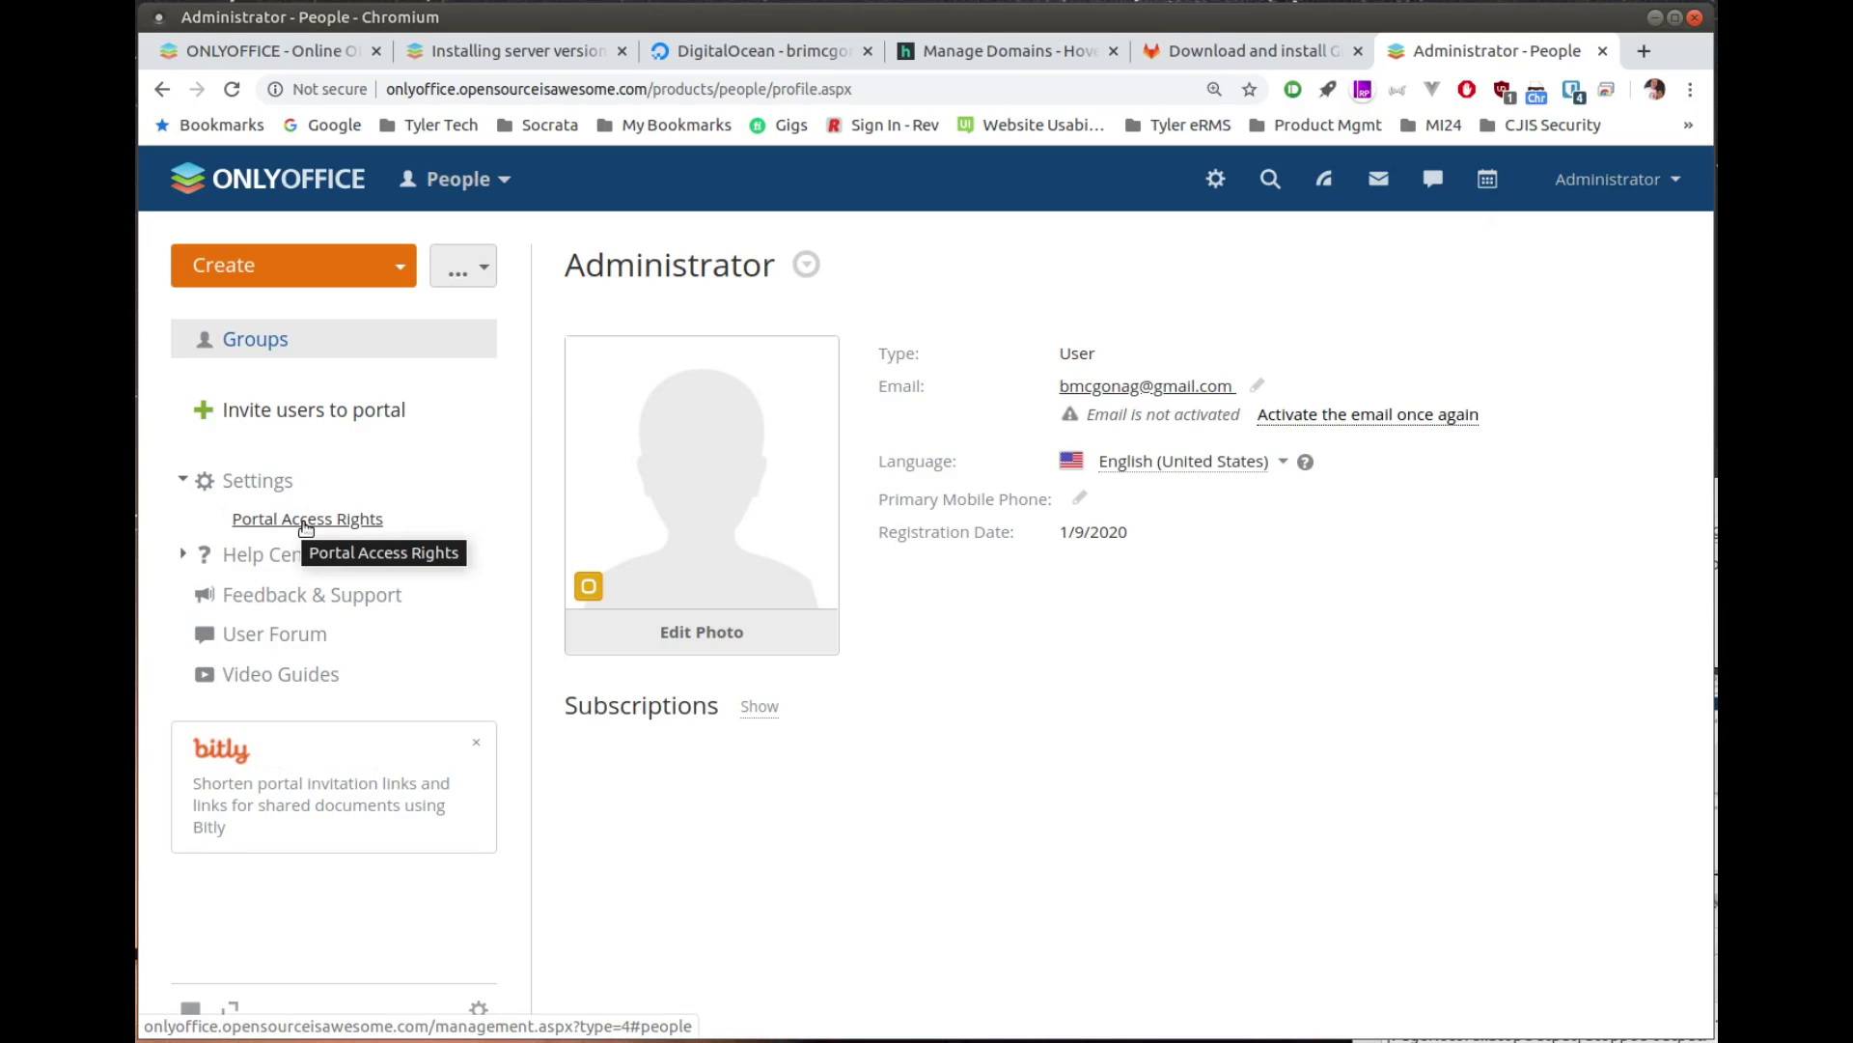
{"action": "left_click", "coordinate": [305, 521]}
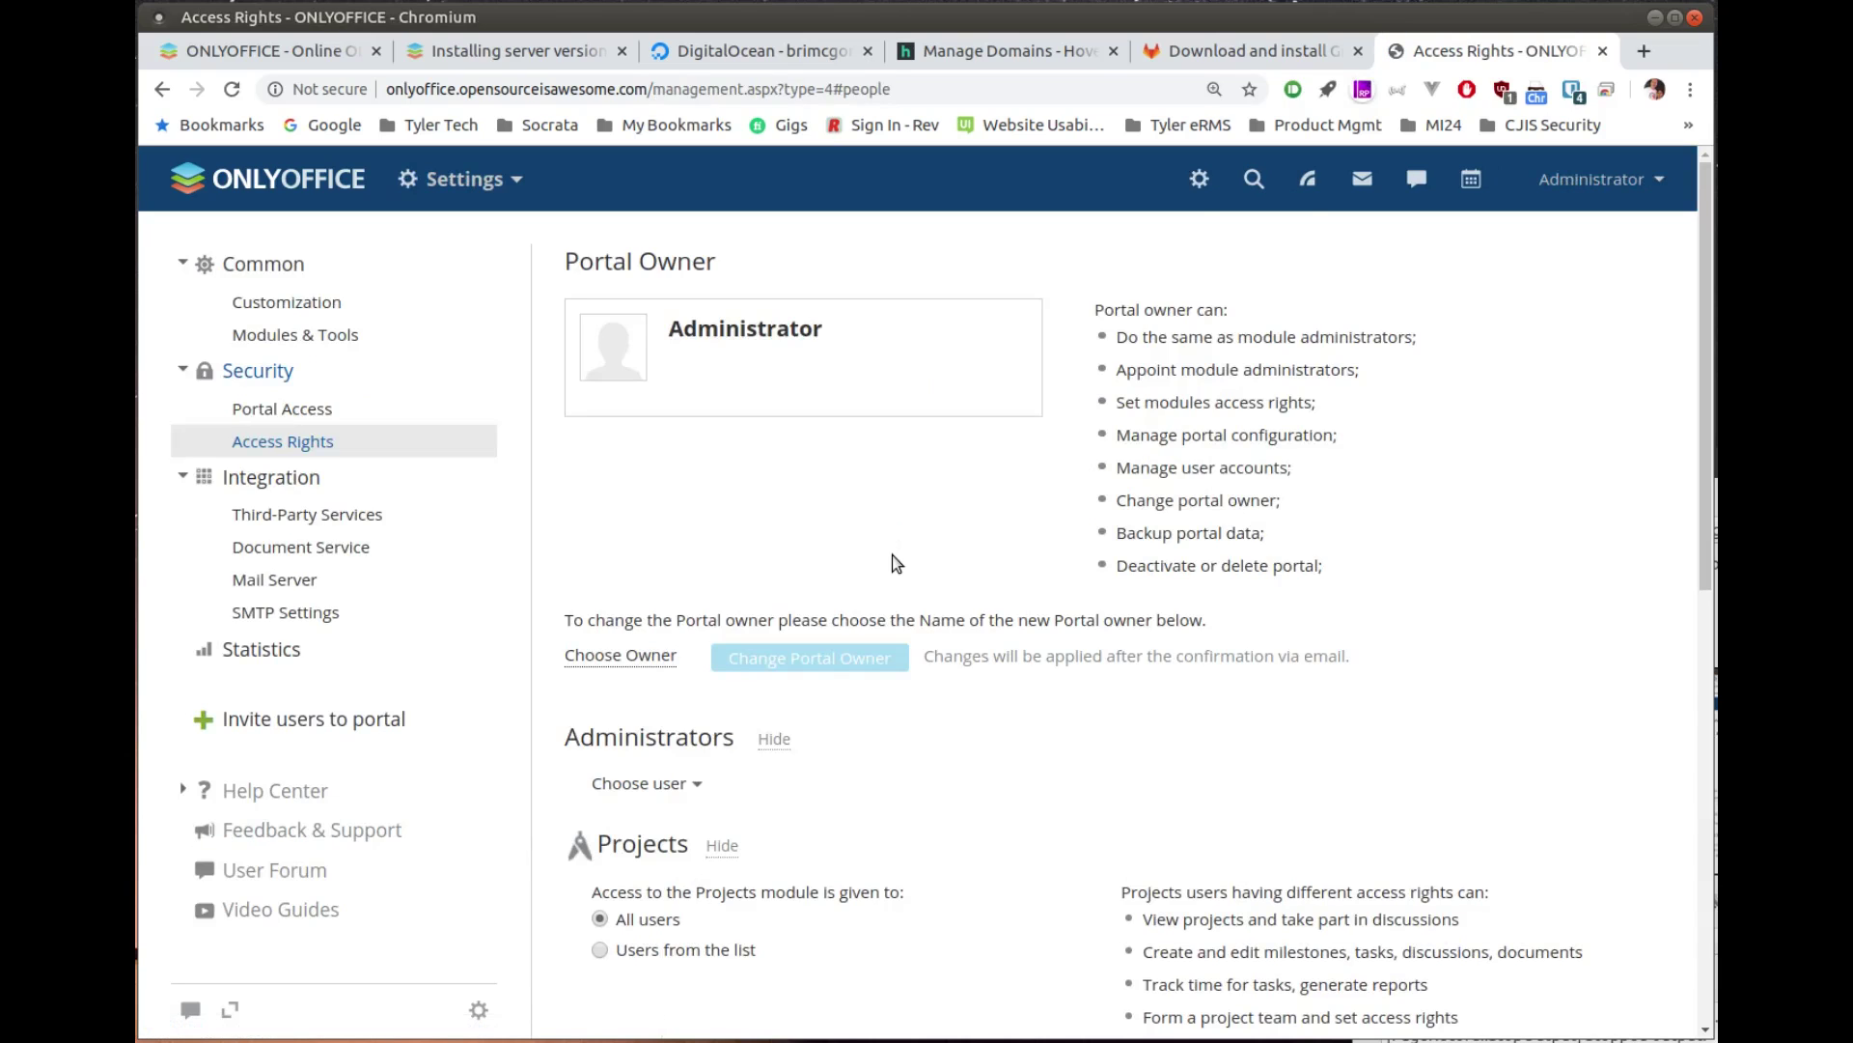
{"action": "scroll", "coordinate": [916, 796], "scroll_direction": "down", "scroll_amount": 3}
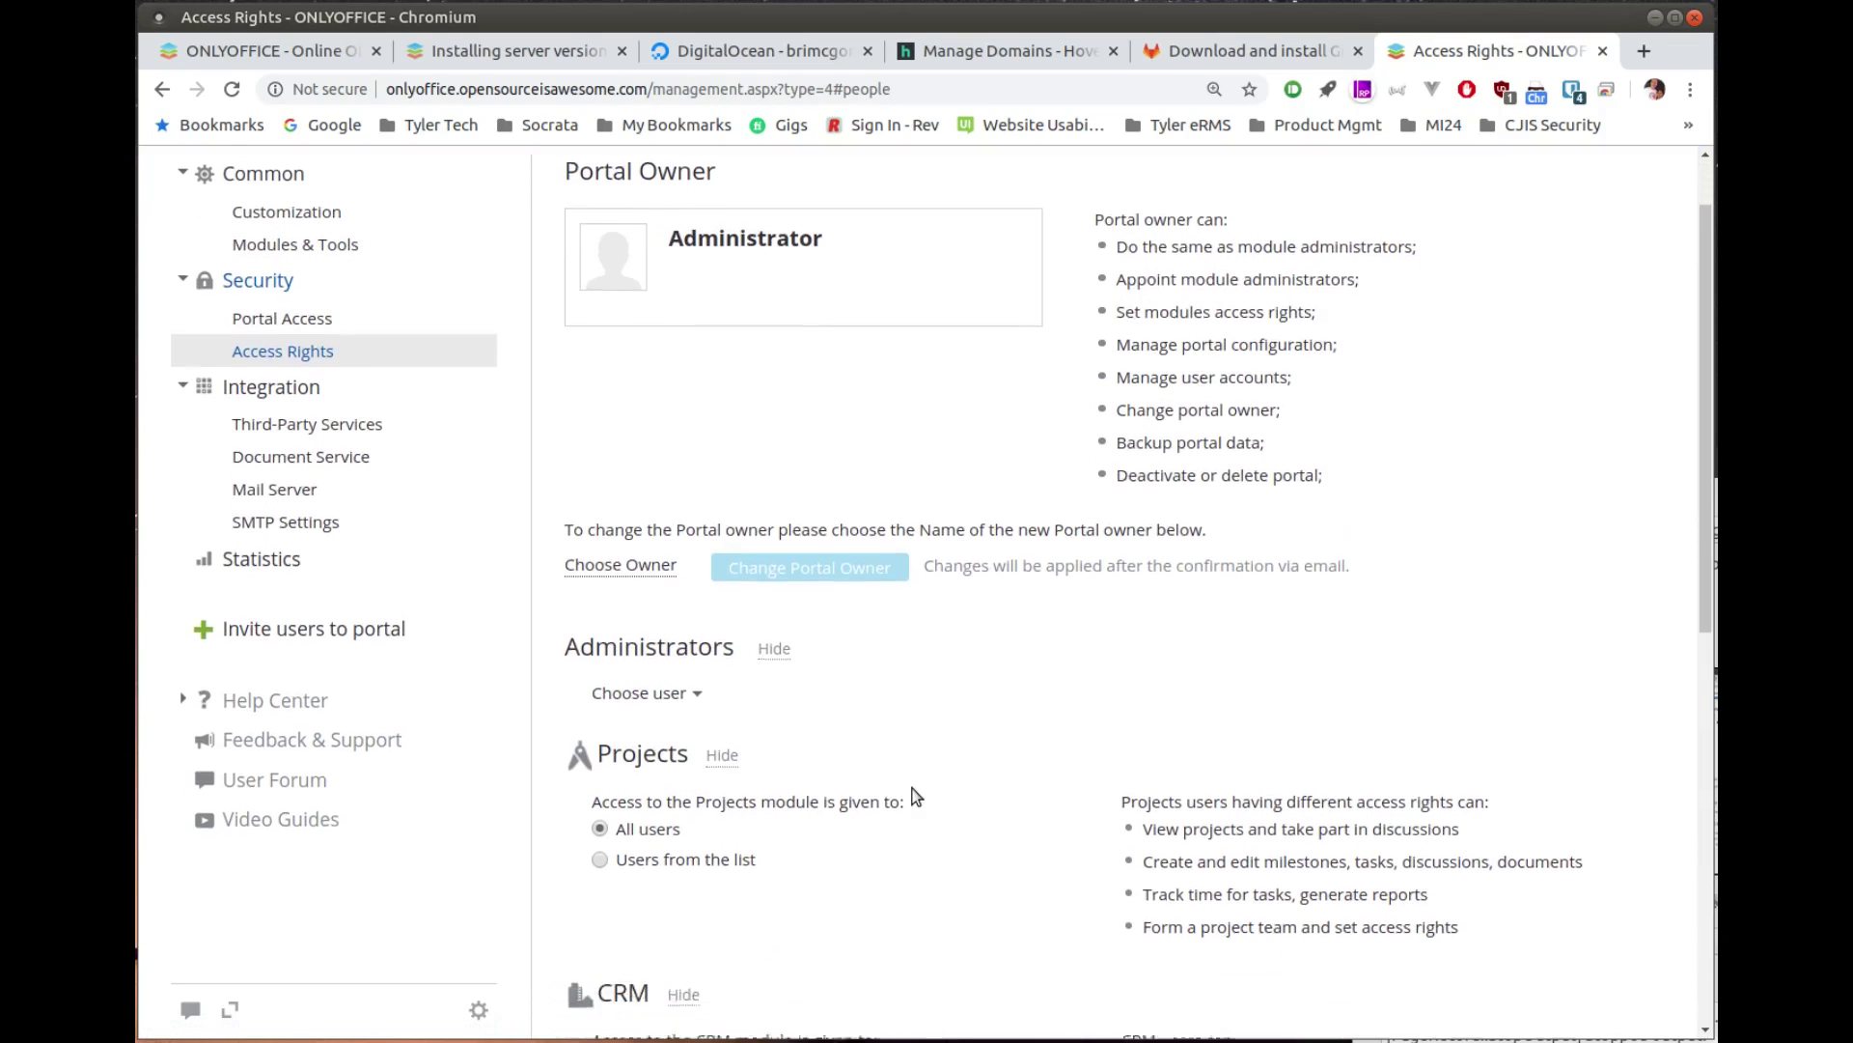
{"action": "scroll", "coordinate": [916, 796], "scroll_direction": "down", "scroll_amount": 1}
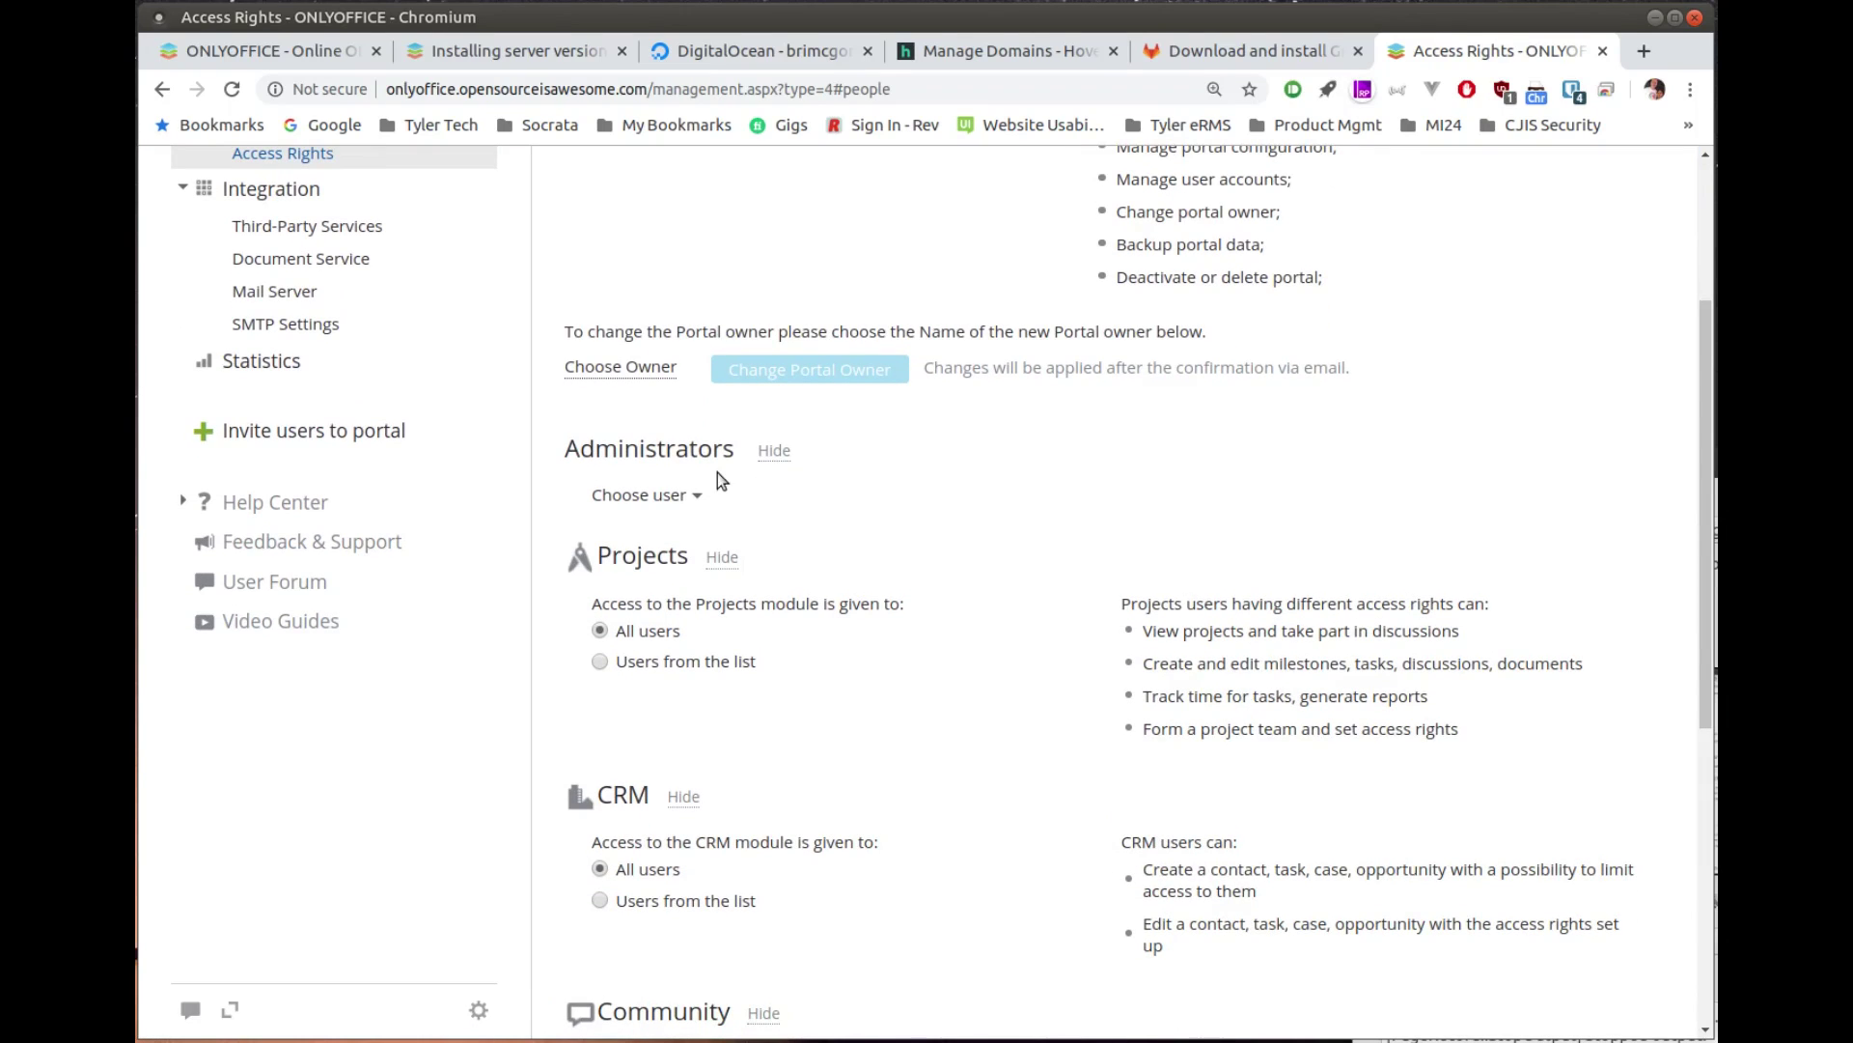
{"action": "scroll", "coordinate": [978, 705], "scroll_direction": "down", "scroll_amount": 8}
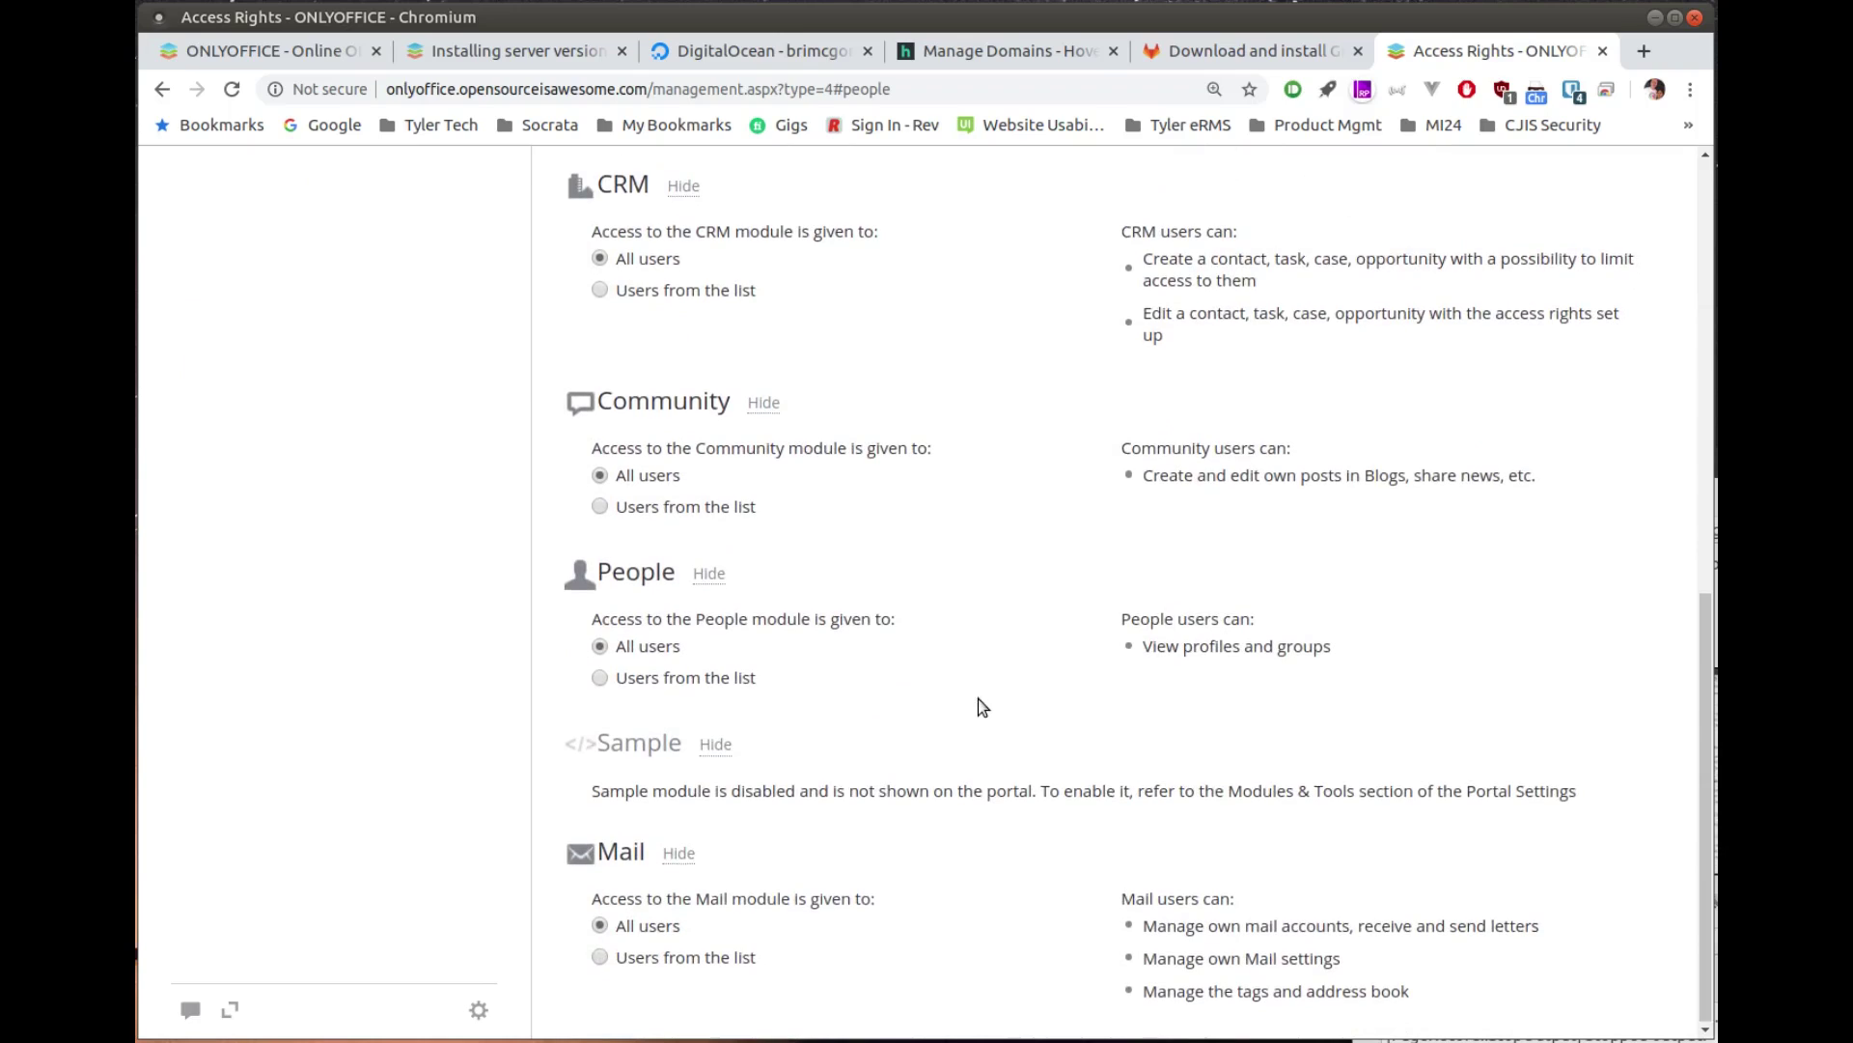
{"action": "scroll", "coordinate": [982, 707], "scroll_direction": "up", "scroll_amount": 12}
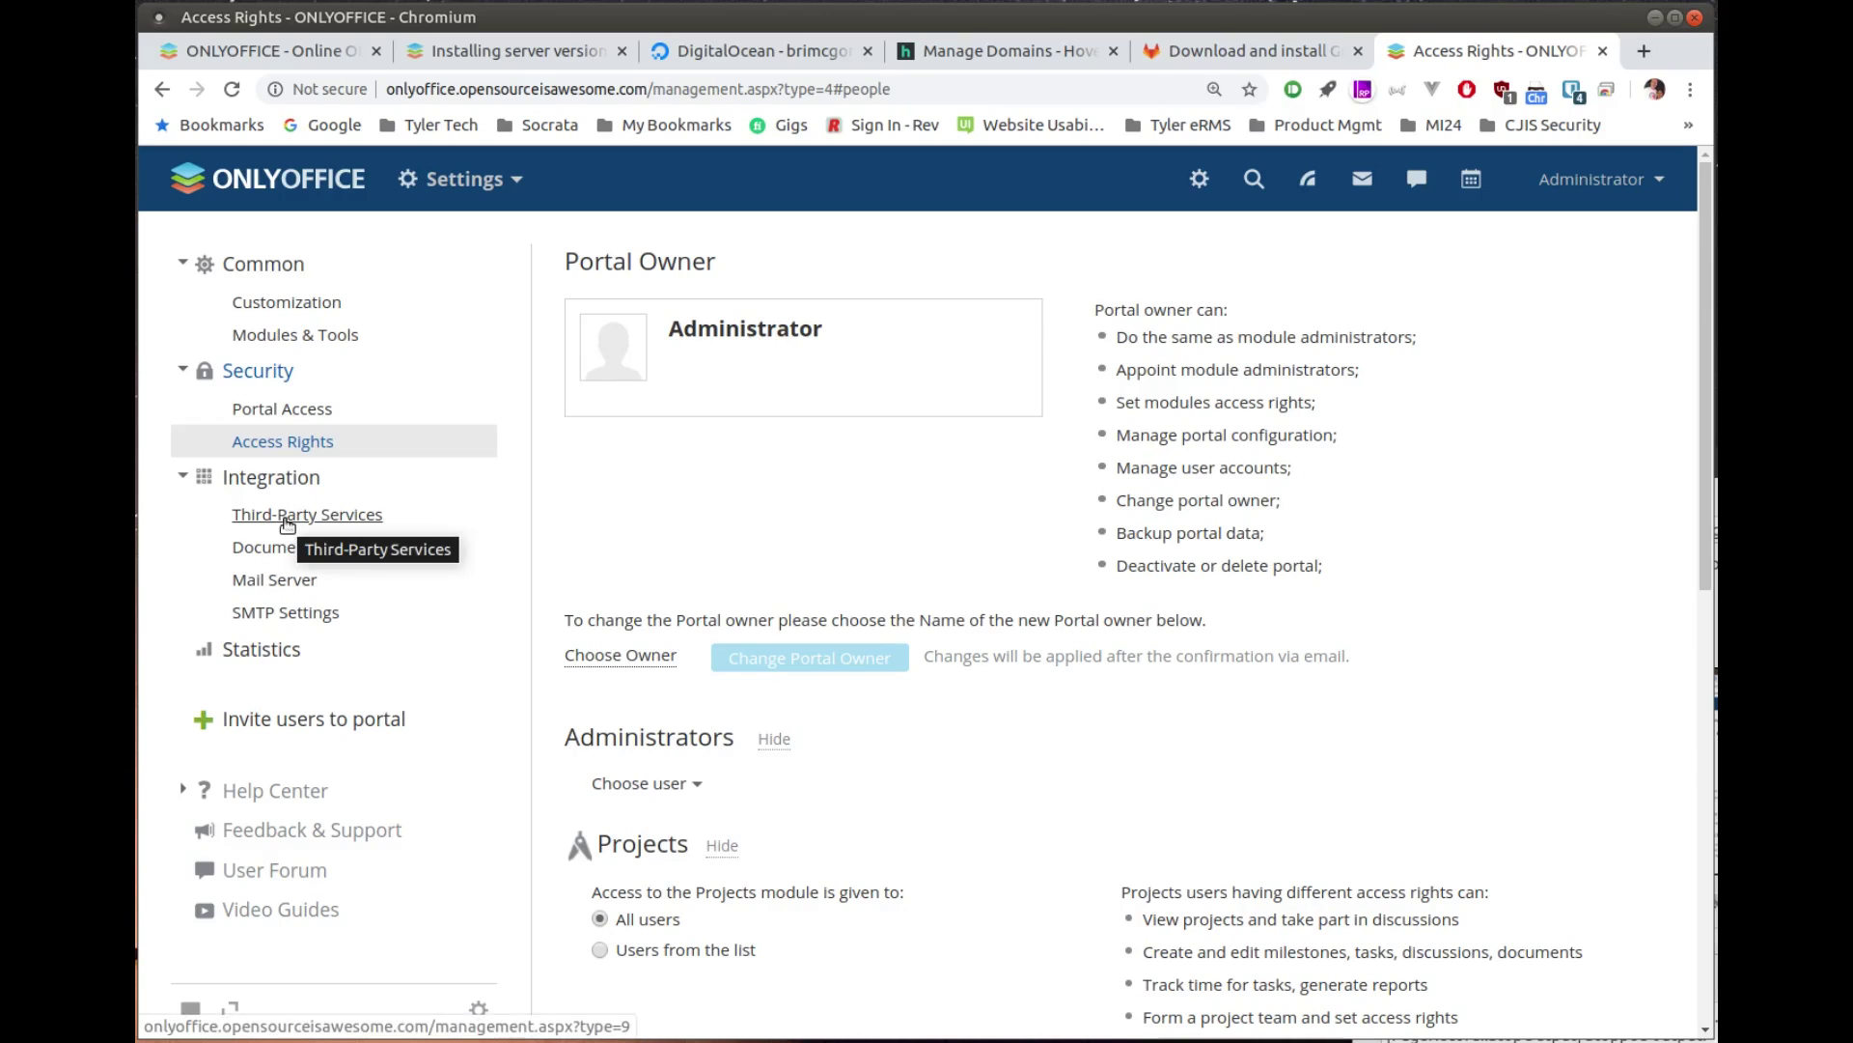
Step: Review the Third-Party Services list, DocuSign through Selectel, all switched off
{"action": "left_click", "coordinate": [277, 516]}
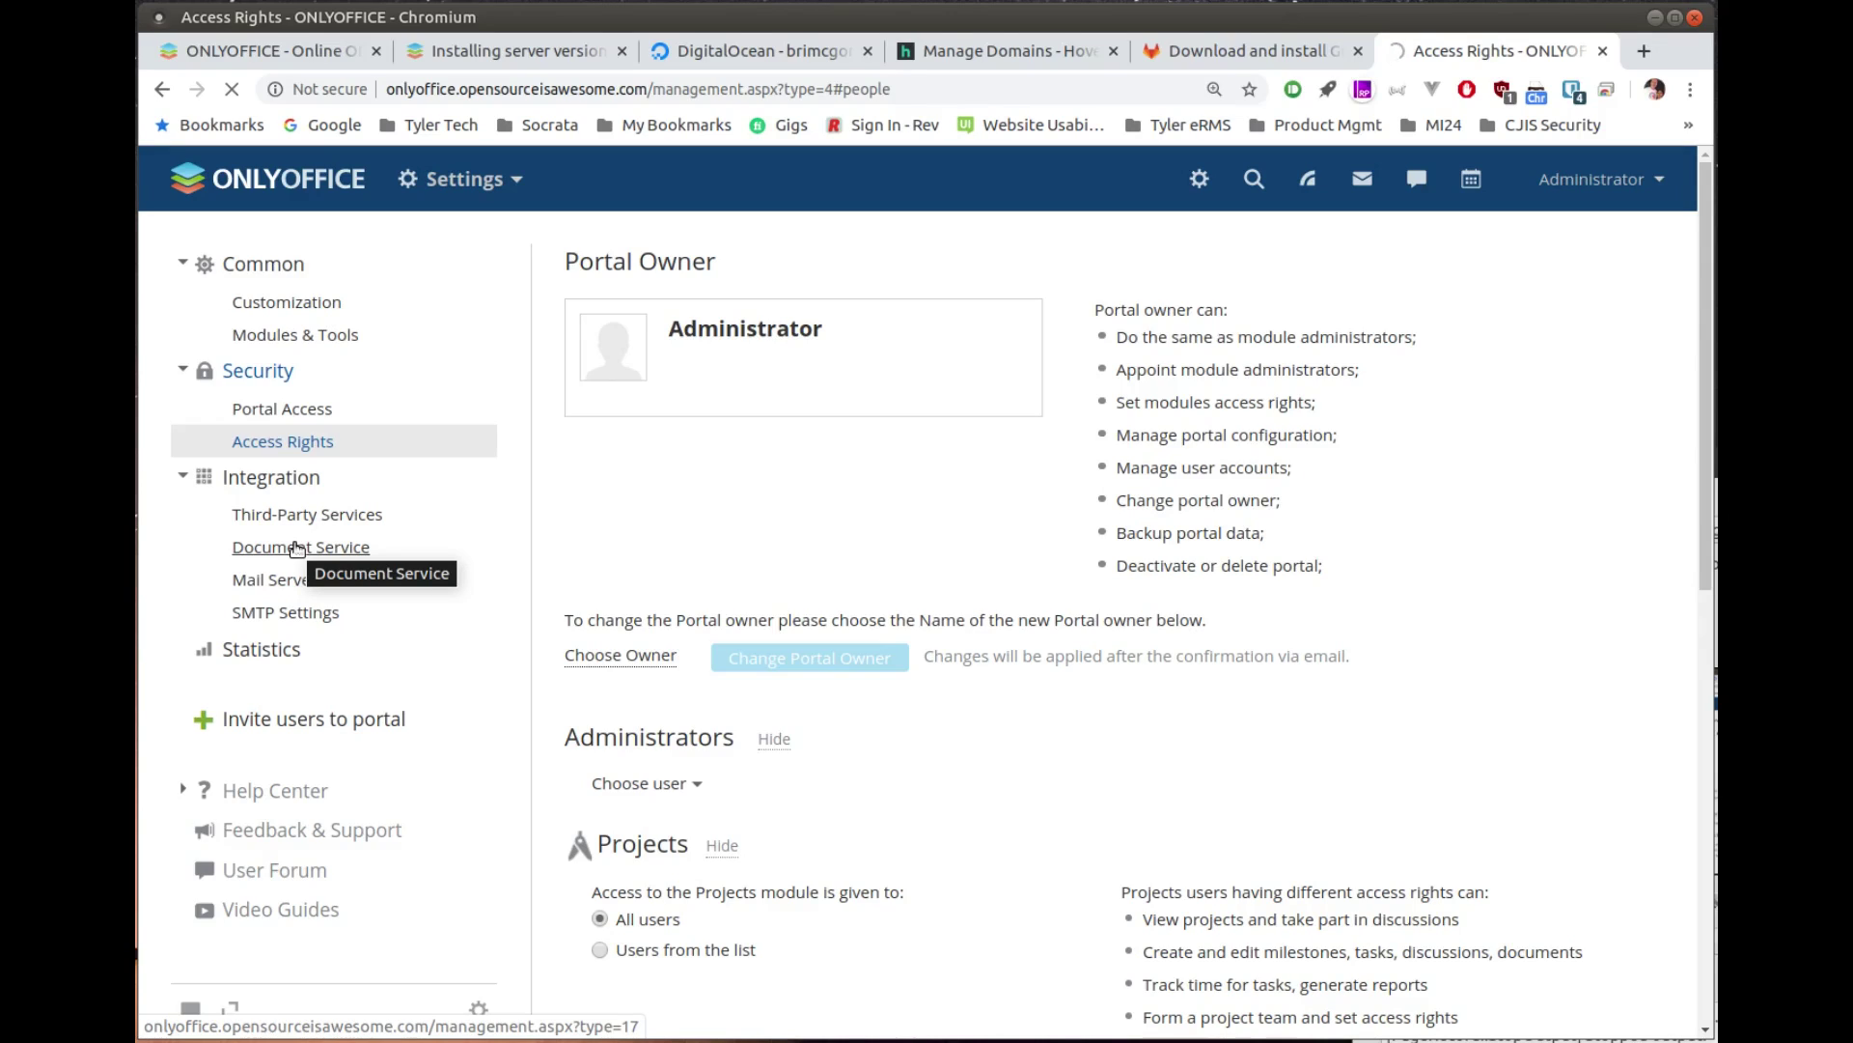
{"action": "left_click", "coordinate": [297, 547]}
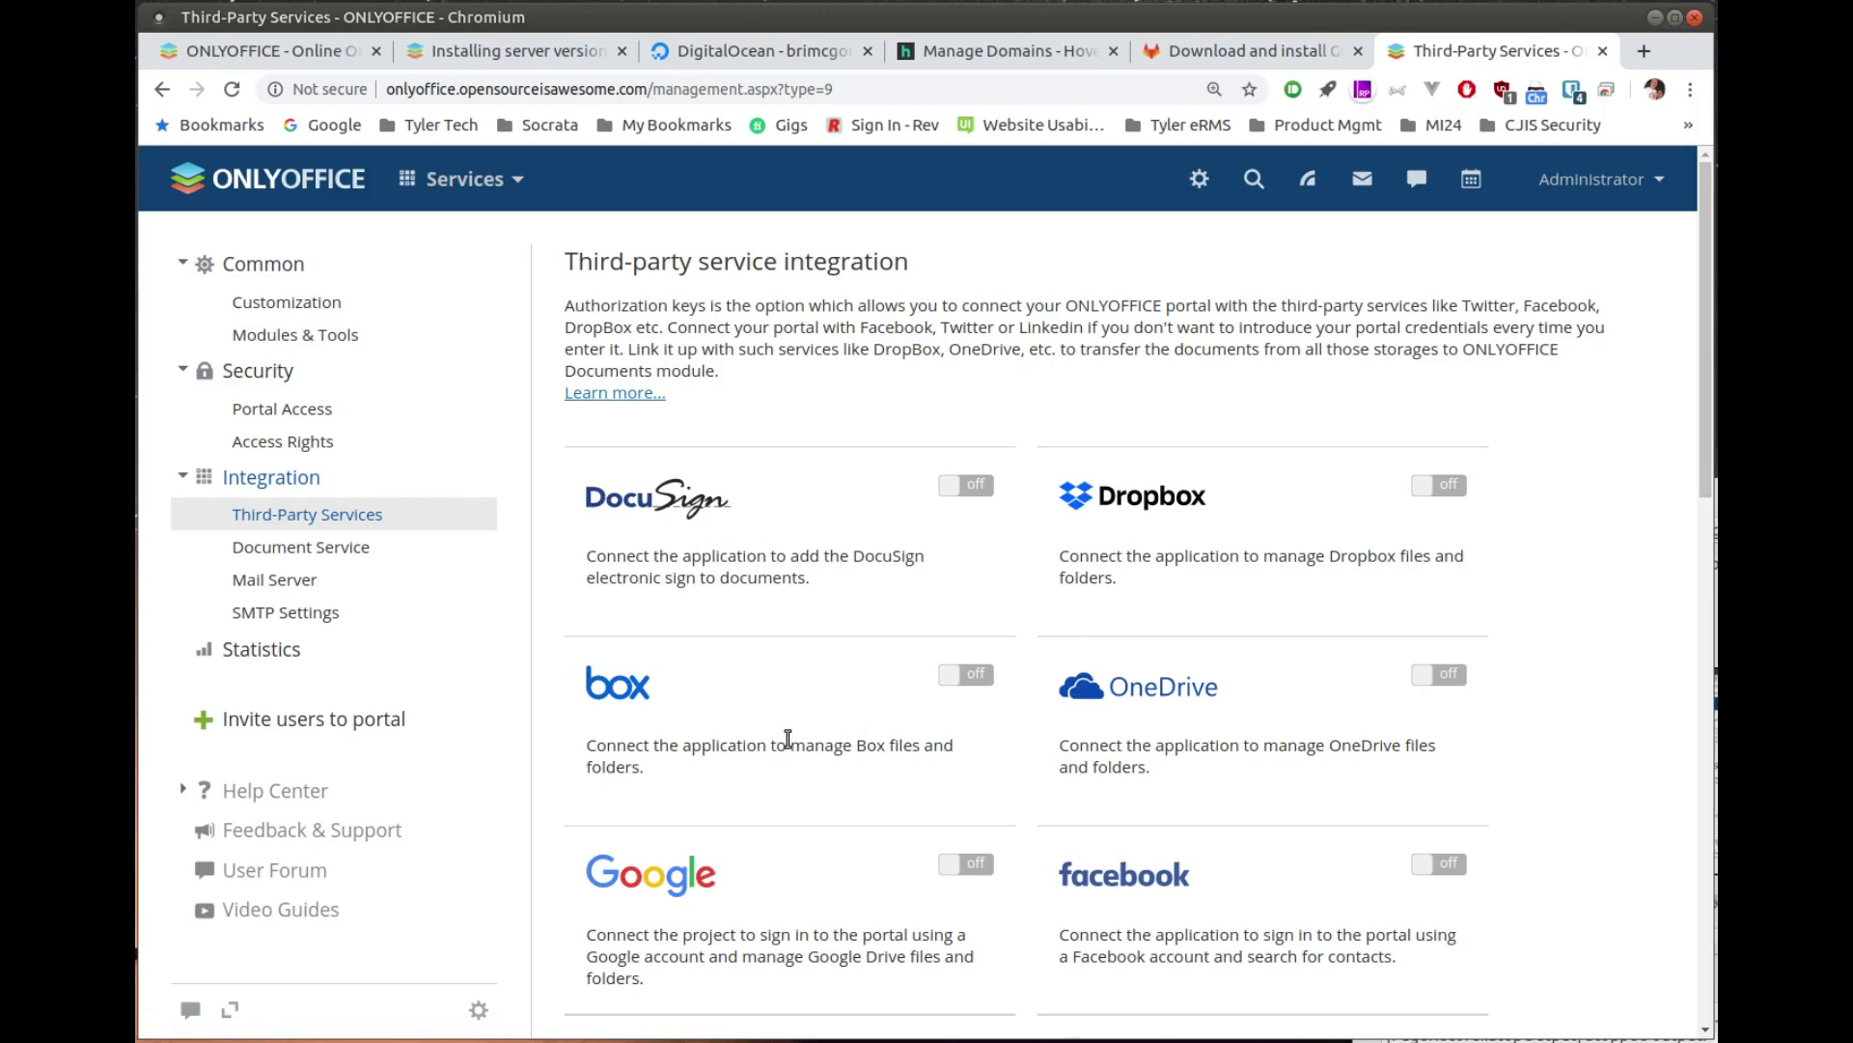
{"action": "scroll", "coordinate": [1100, 738], "scroll_direction": "down", "scroll_amount": 3}
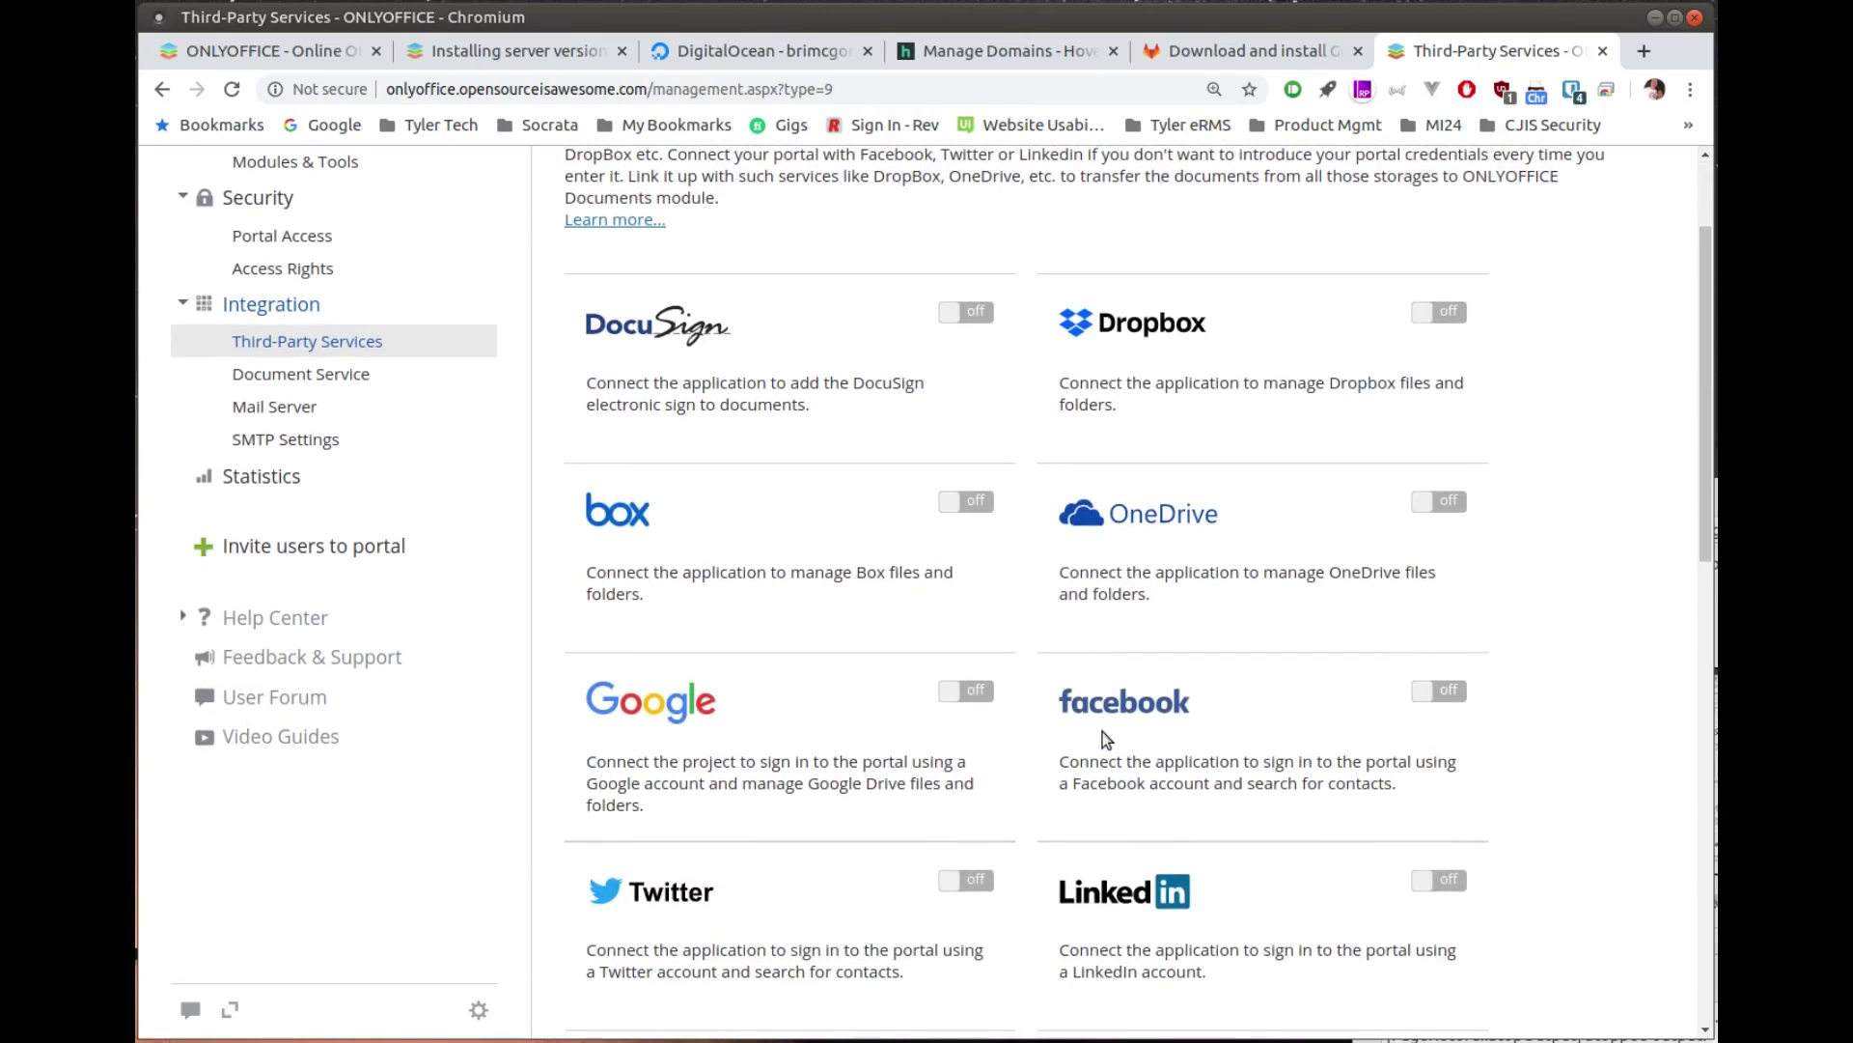
{"action": "scroll", "coordinate": [1107, 739], "scroll_direction": "down", "scroll_amount": 3}
{"action": "scroll", "coordinate": [1107, 739], "scroll_direction": "down", "scroll_amount": 3}
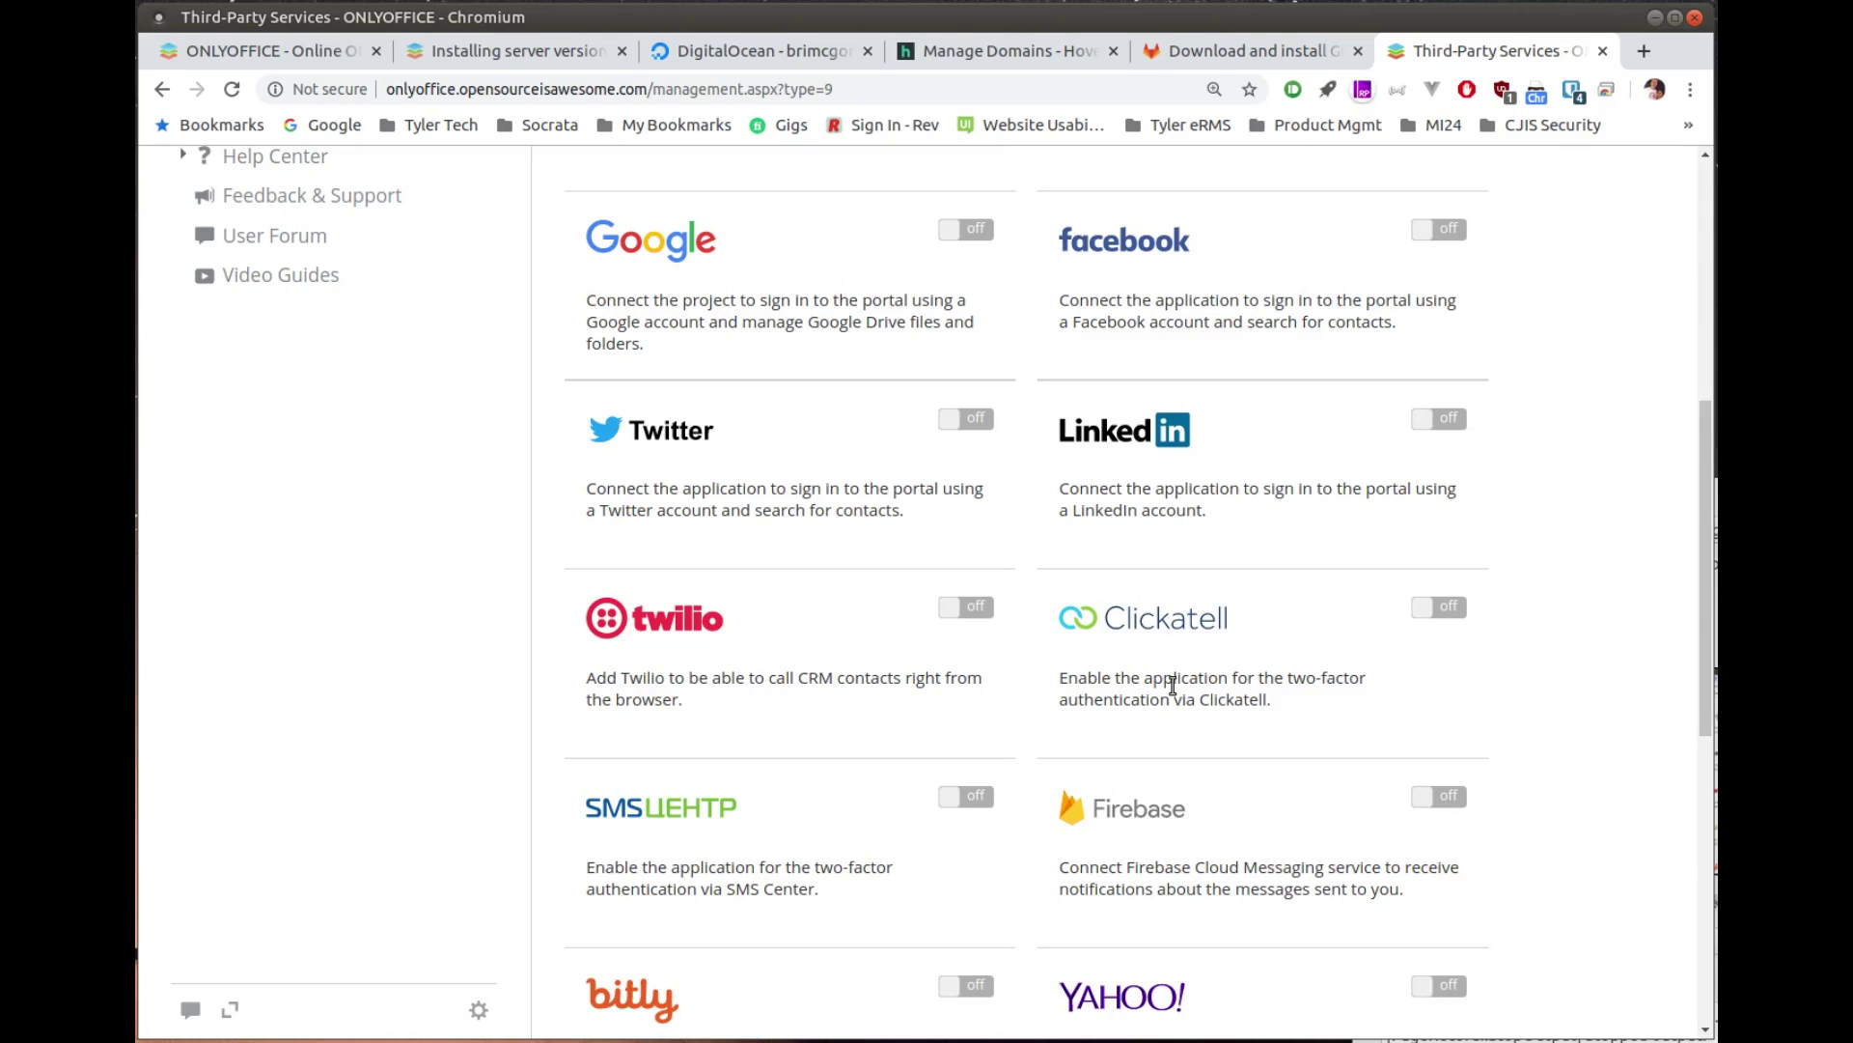
{"action": "scroll", "coordinate": [1177, 683], "scroll_direction": "down", "scroll_amount": 1}
{"action": "scroll", "coordinate": [1177, 684], "scroll_direction": "down", "scroll_amount": 1}
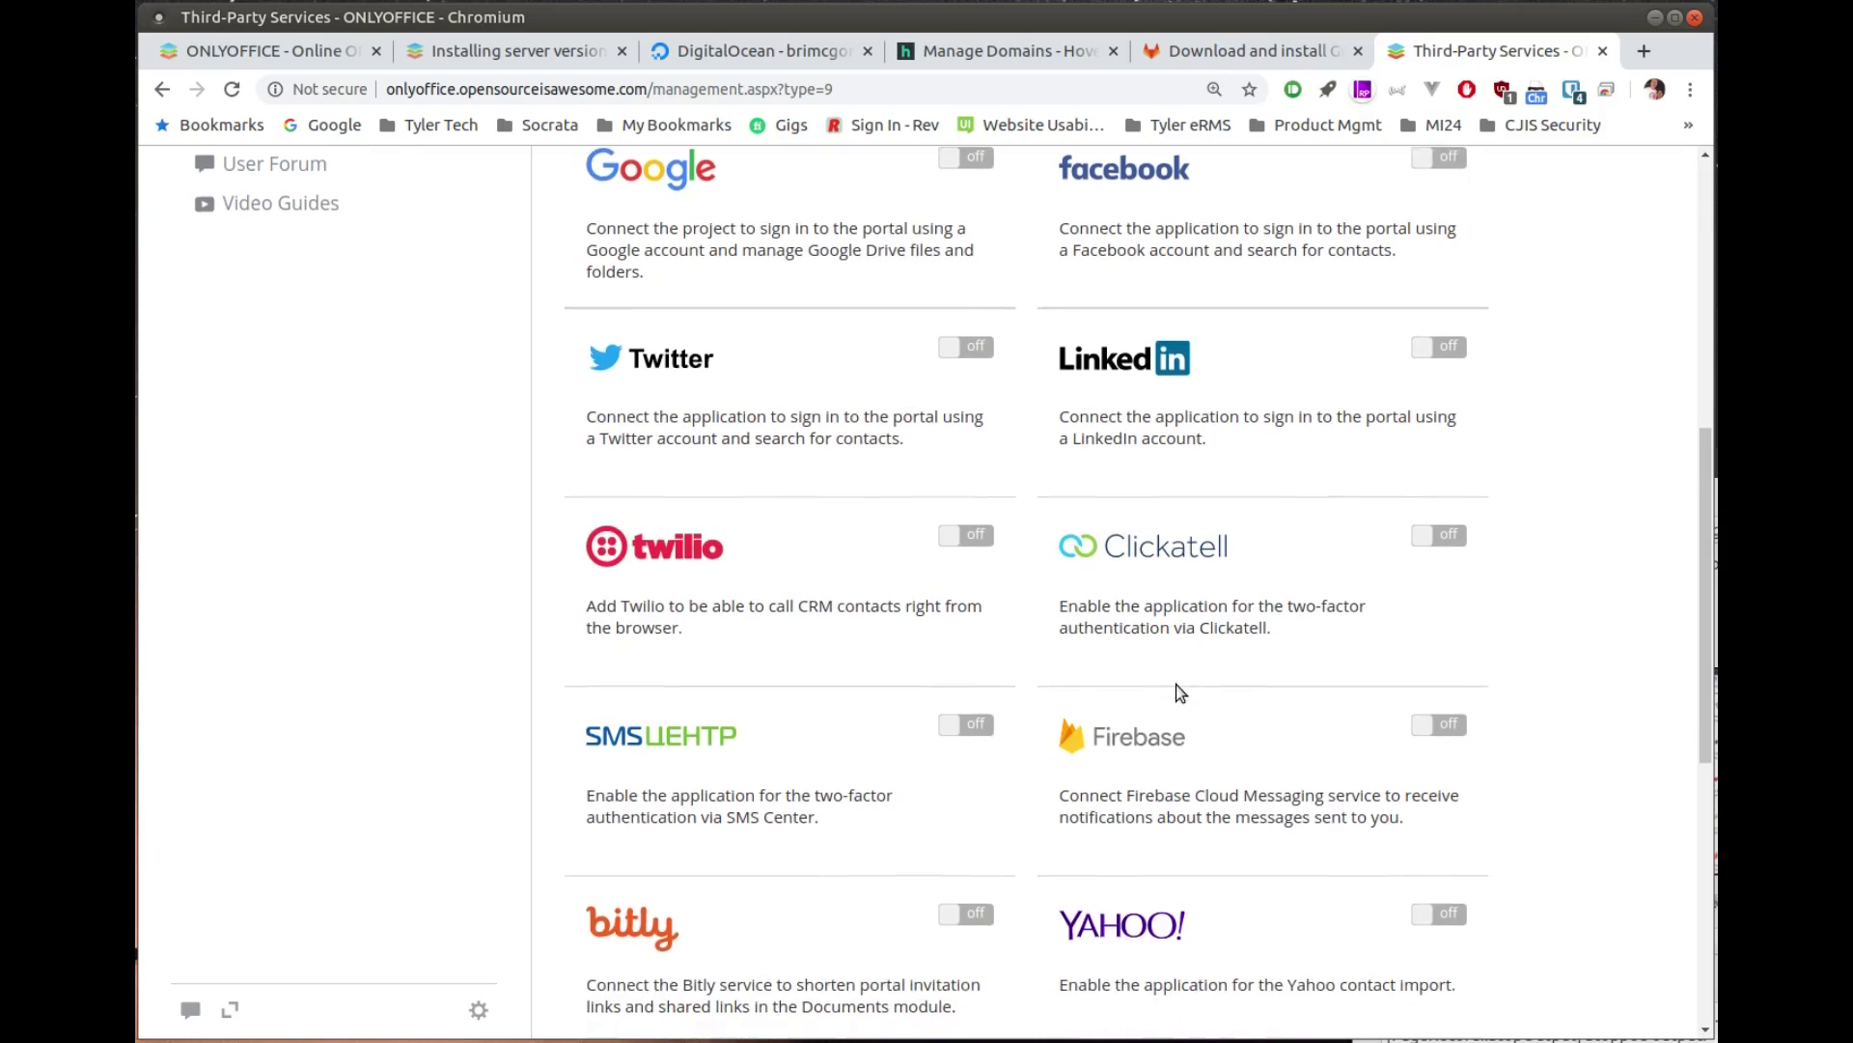
{"action": "scroll", "coordinate": [1178, 688], "scroll_direction": "down", "scroll_amount": 1}
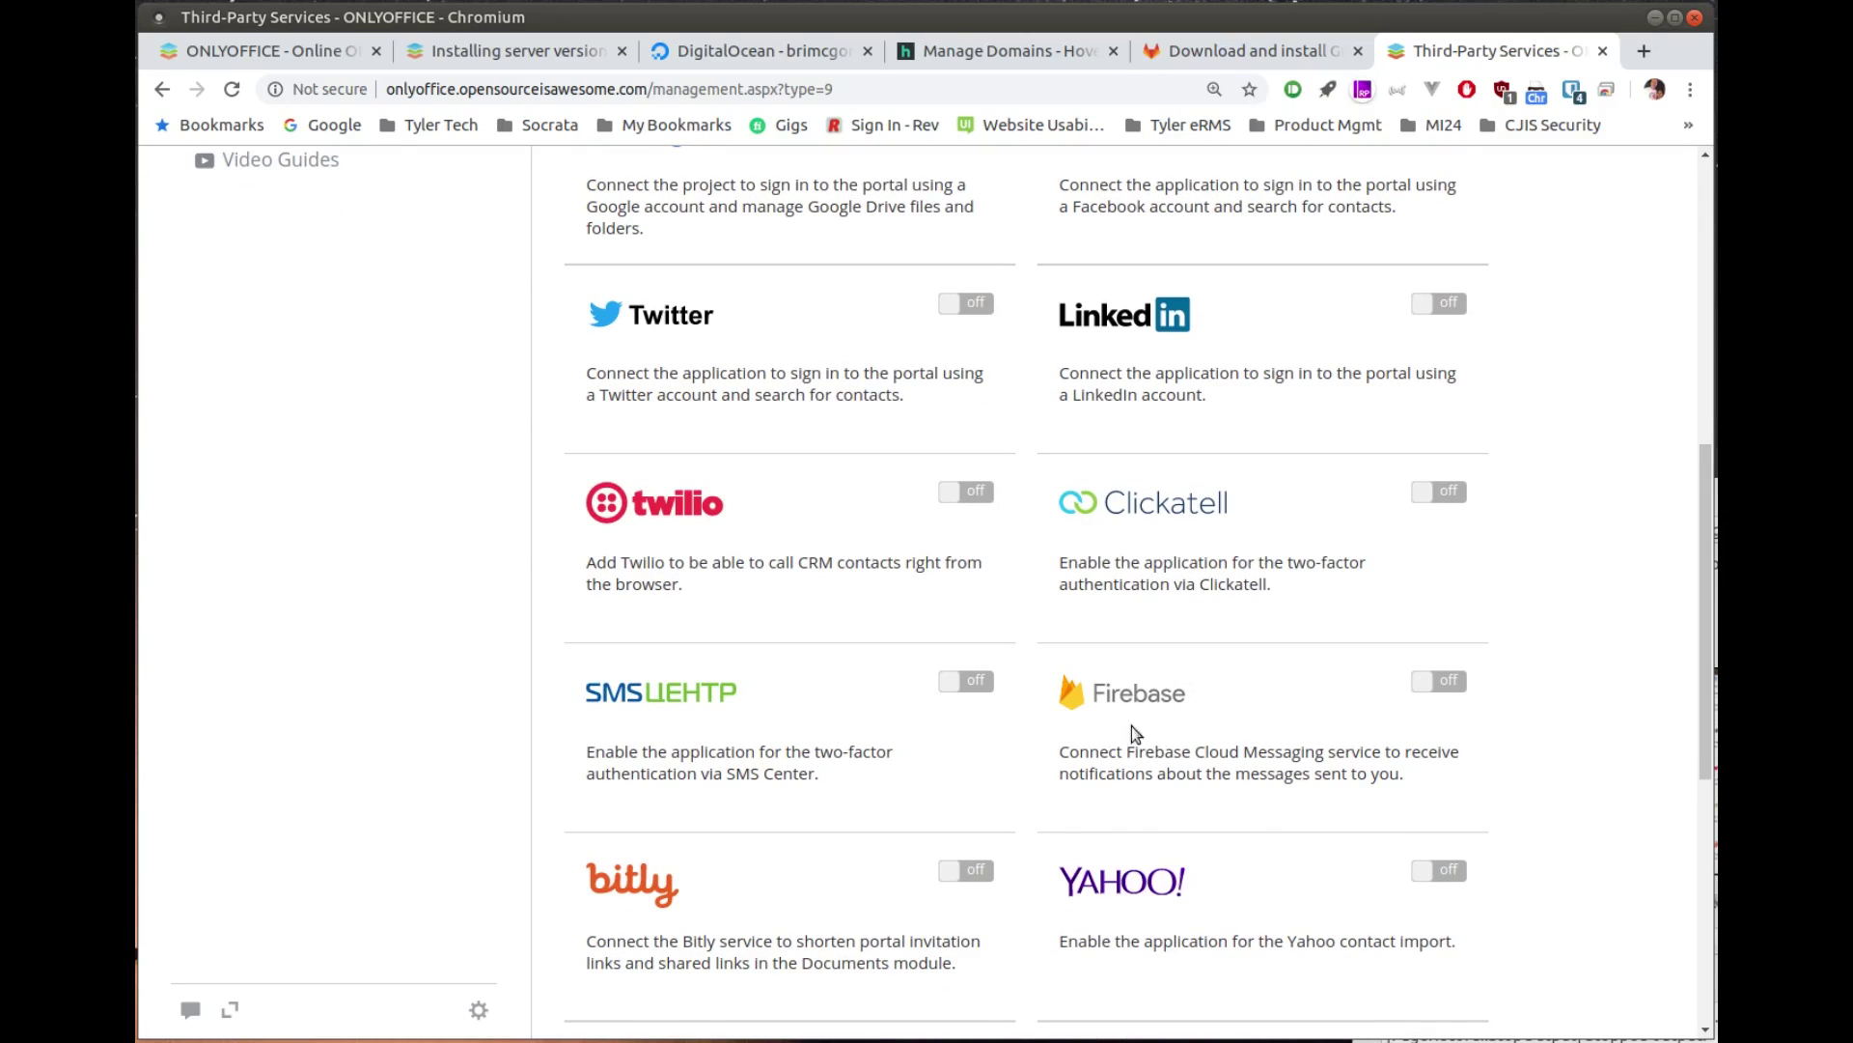
{"action": "scroll", "coordinate": [757, 740], "scroll_direction": "down", "scroll_amount": 1}
{"action": "scroll", "coordinate": [758, 740], "scroll_direction": "down", "scroll_amount": 2}
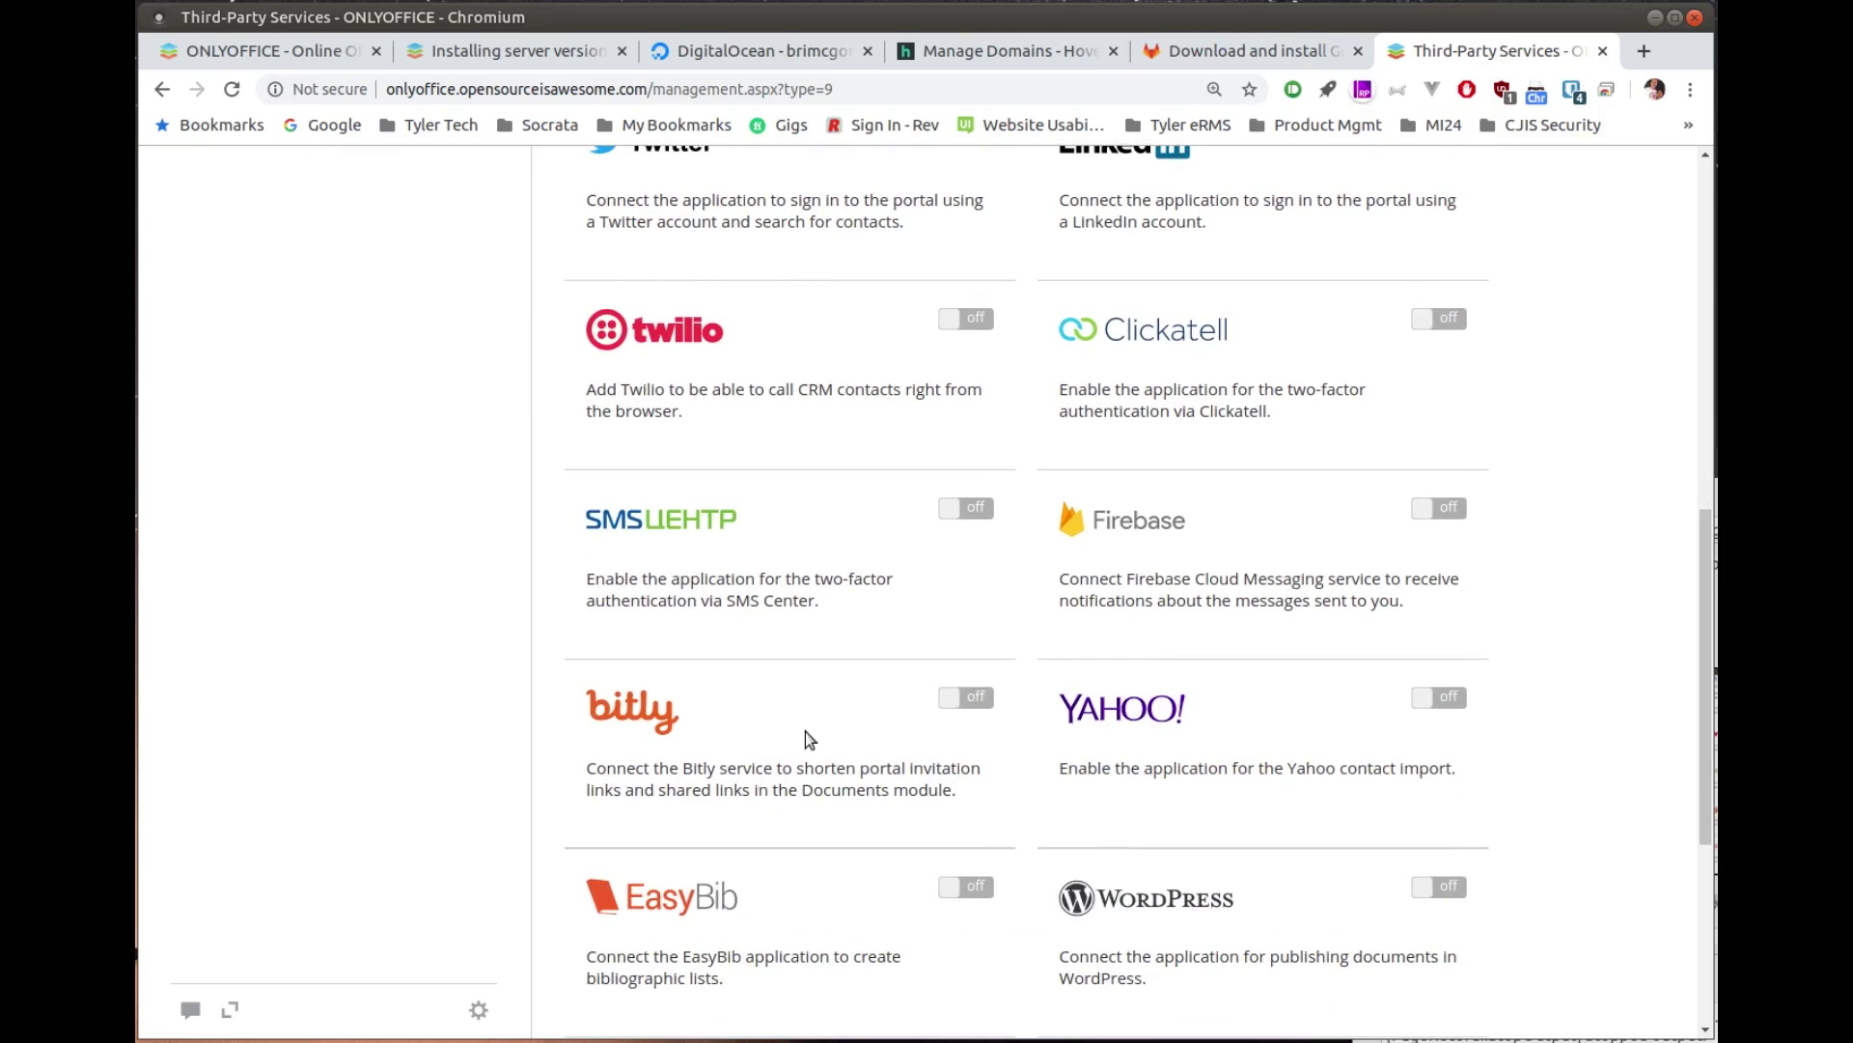
{"action": "scroll", "coordinate": [1086, 765], "scroll_direction": "down", "scroll_amount": 3}
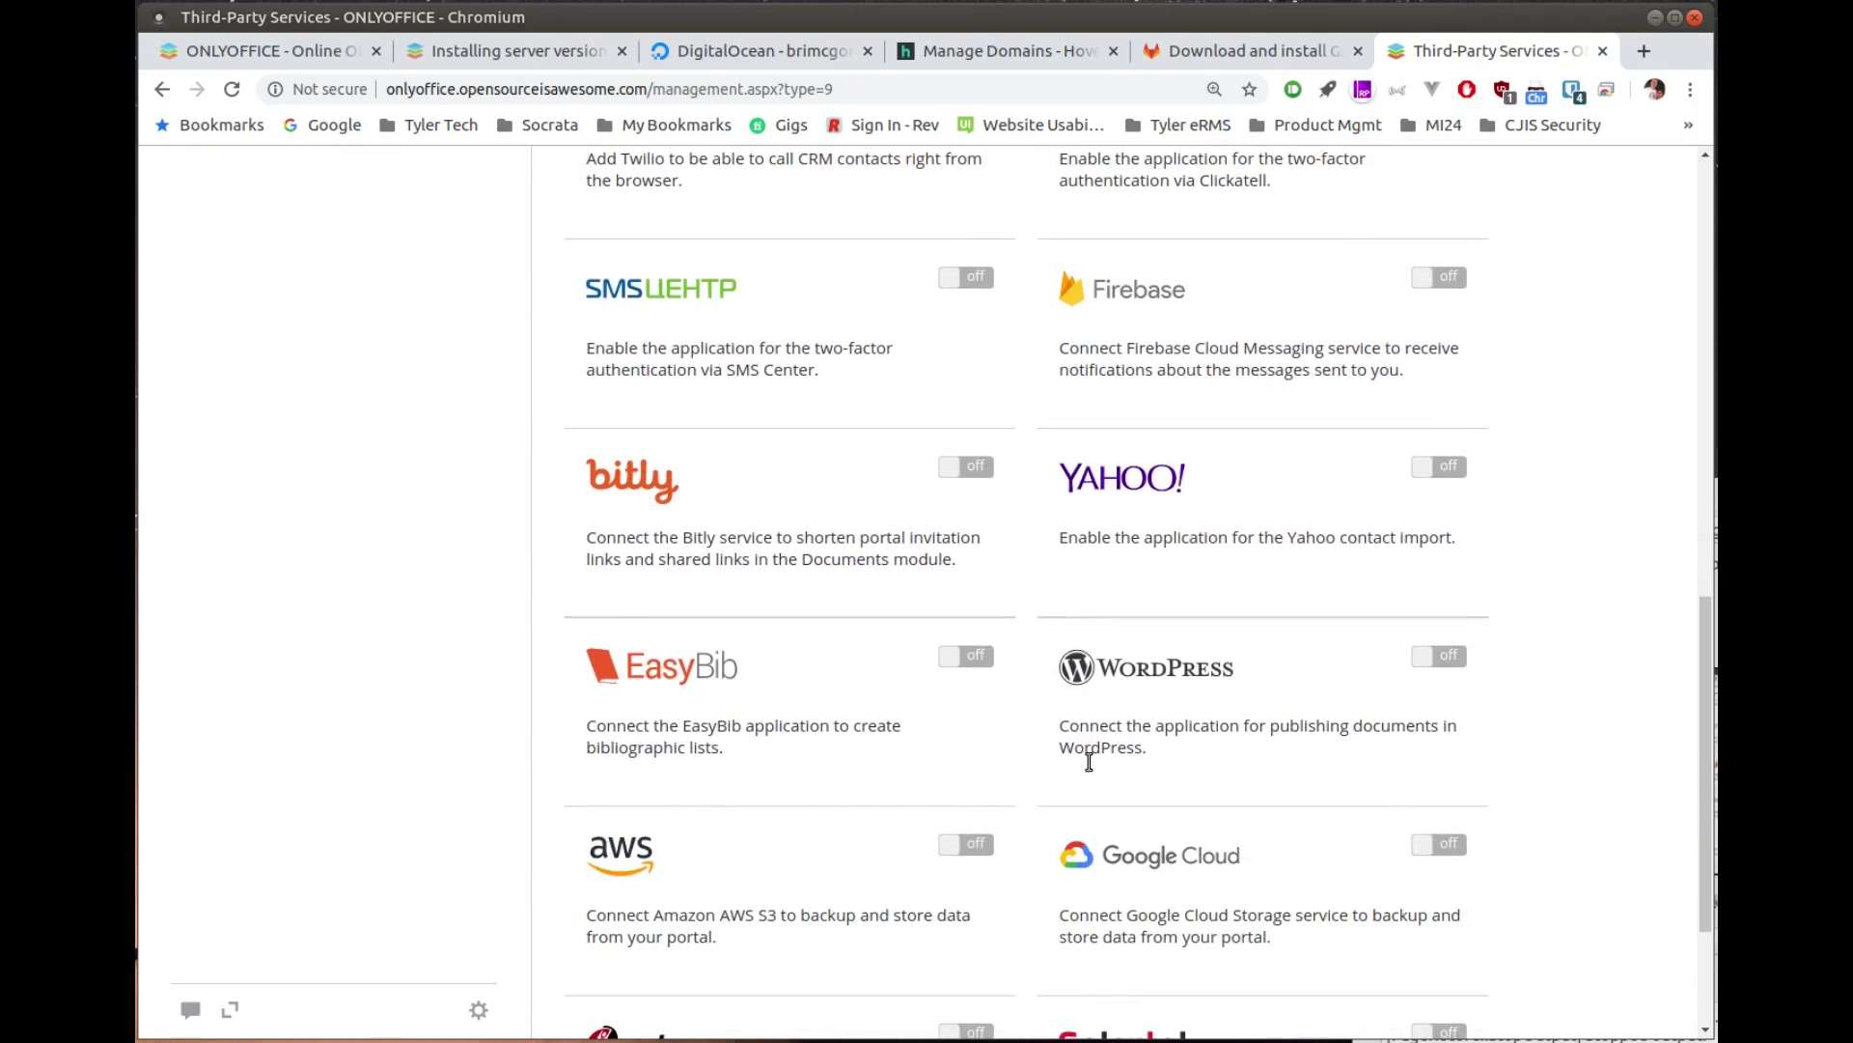
{"action": "scroll", "coordinate": [1089, 762], "scroll_direction": "down", "scroll_amount": 1}
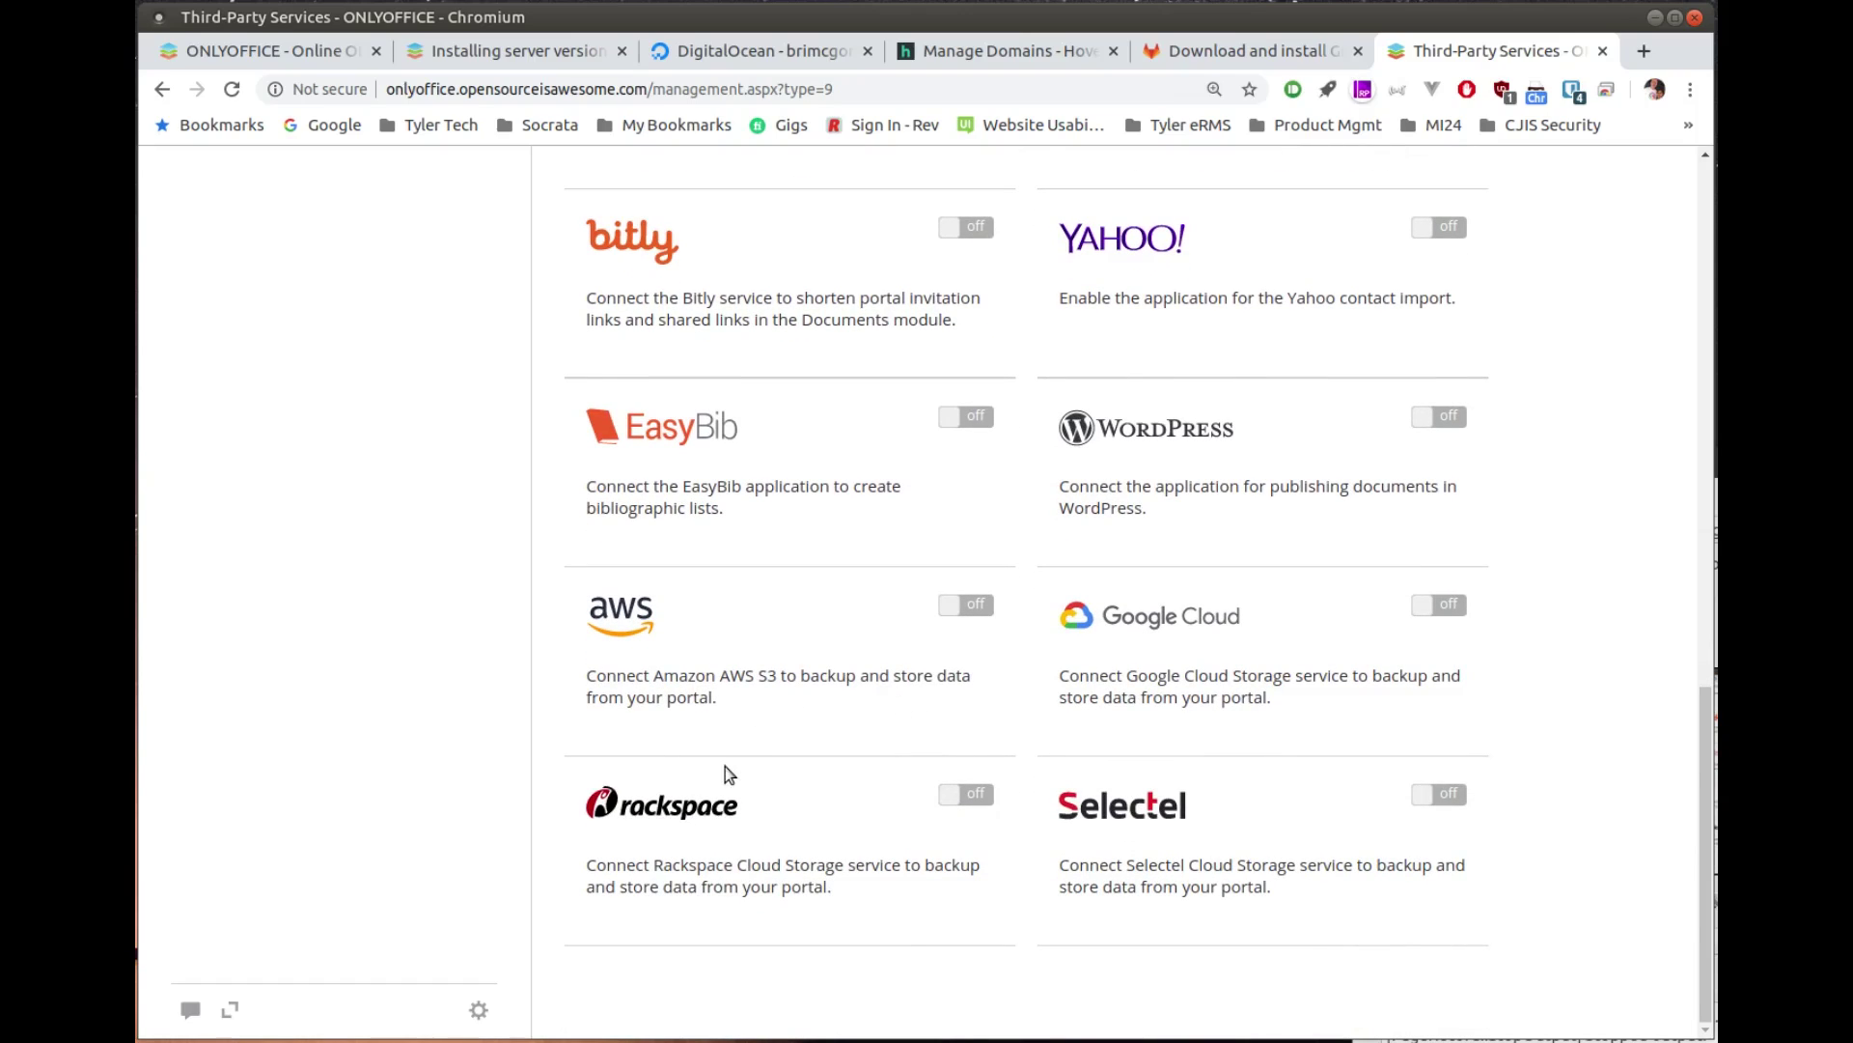
{"action": "scroll", "coordinate": [565, 661], "scroll_direction": "up", "scroll_amount": 10}
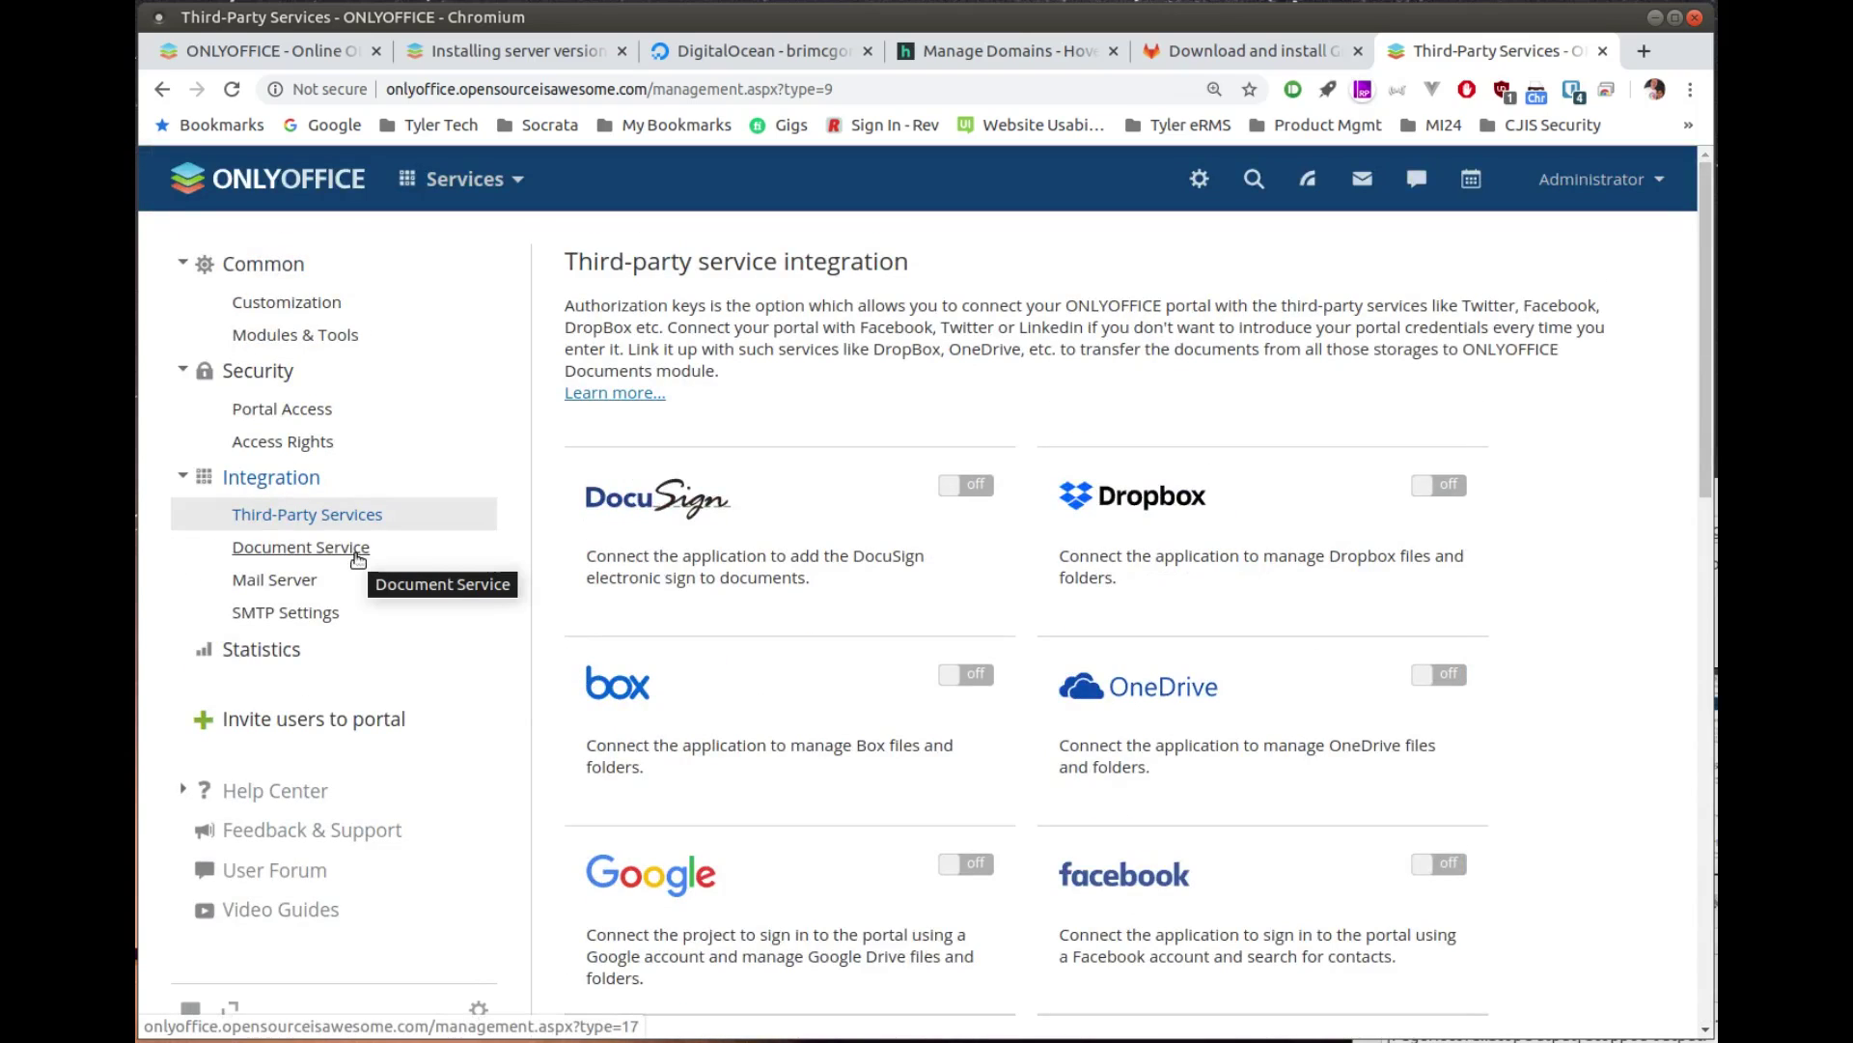
Step: Open the Document Service settings and reload the page with F5
{"action": "left_click", "coordinate": [355, 554]}
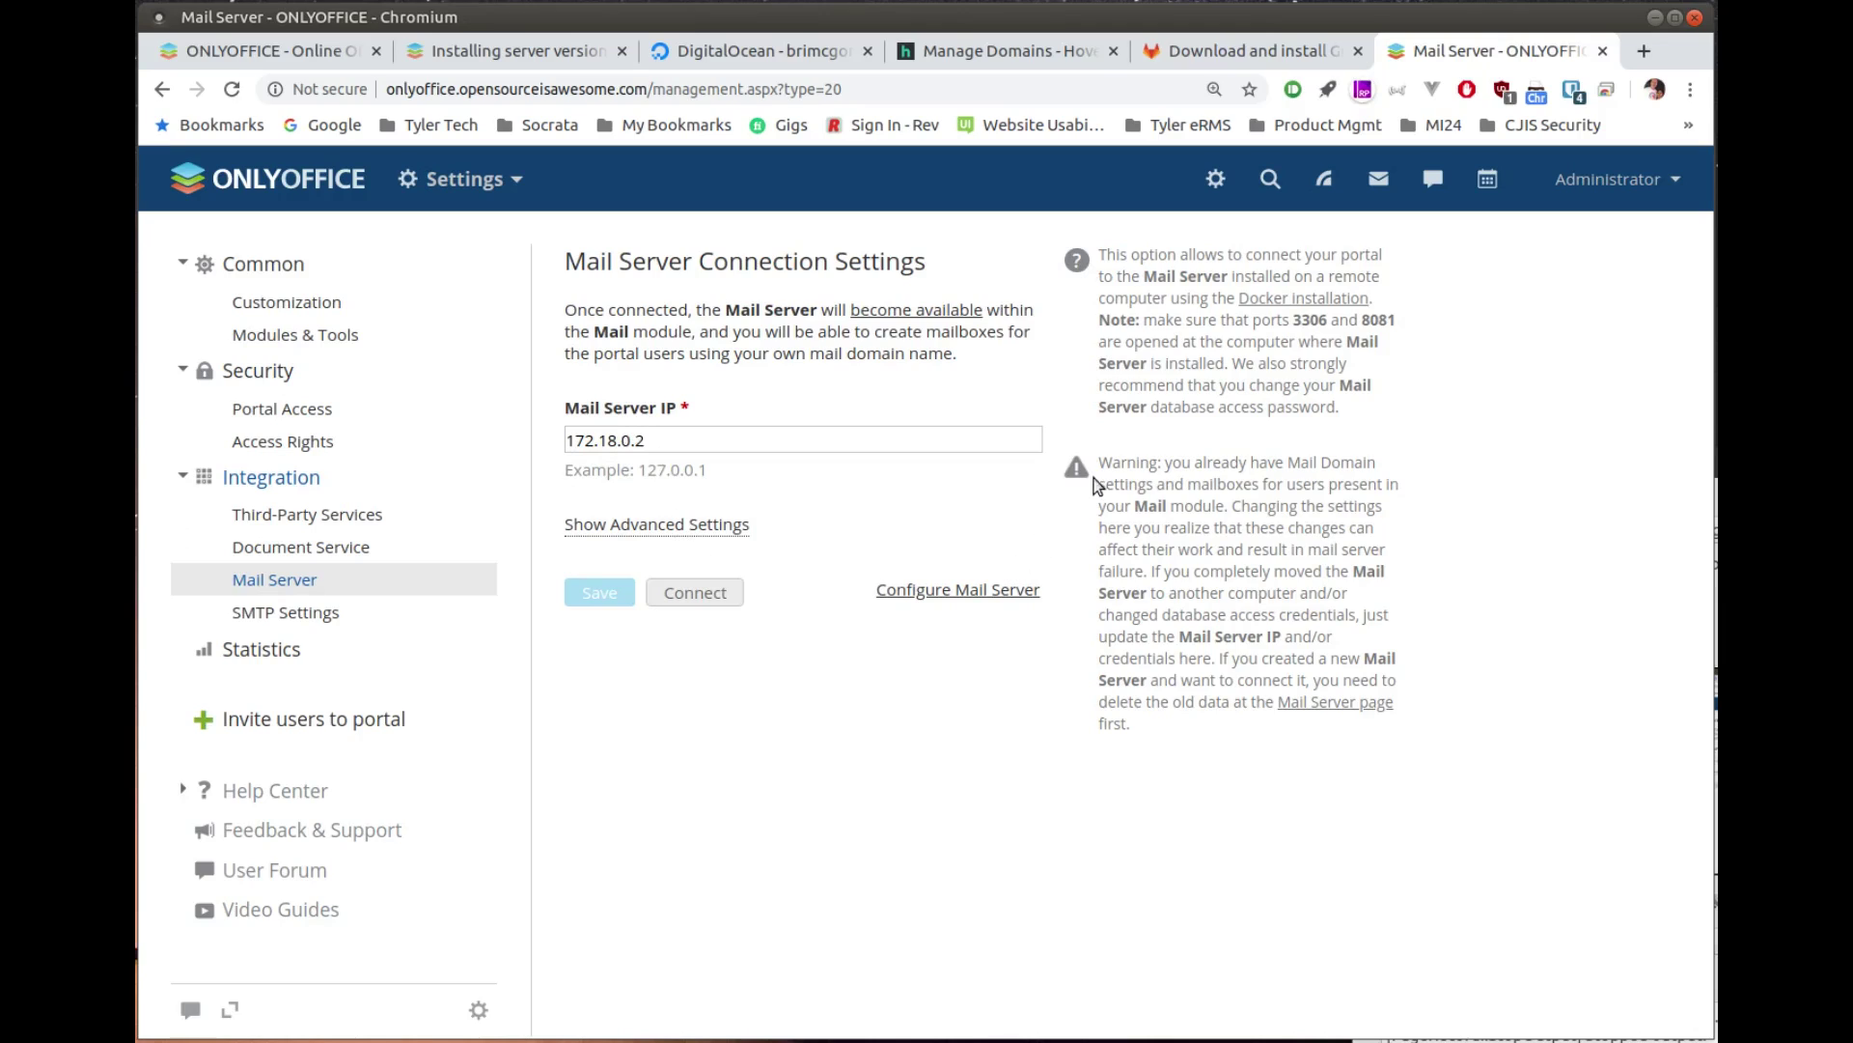
{"action": "key", "text": "F5"}
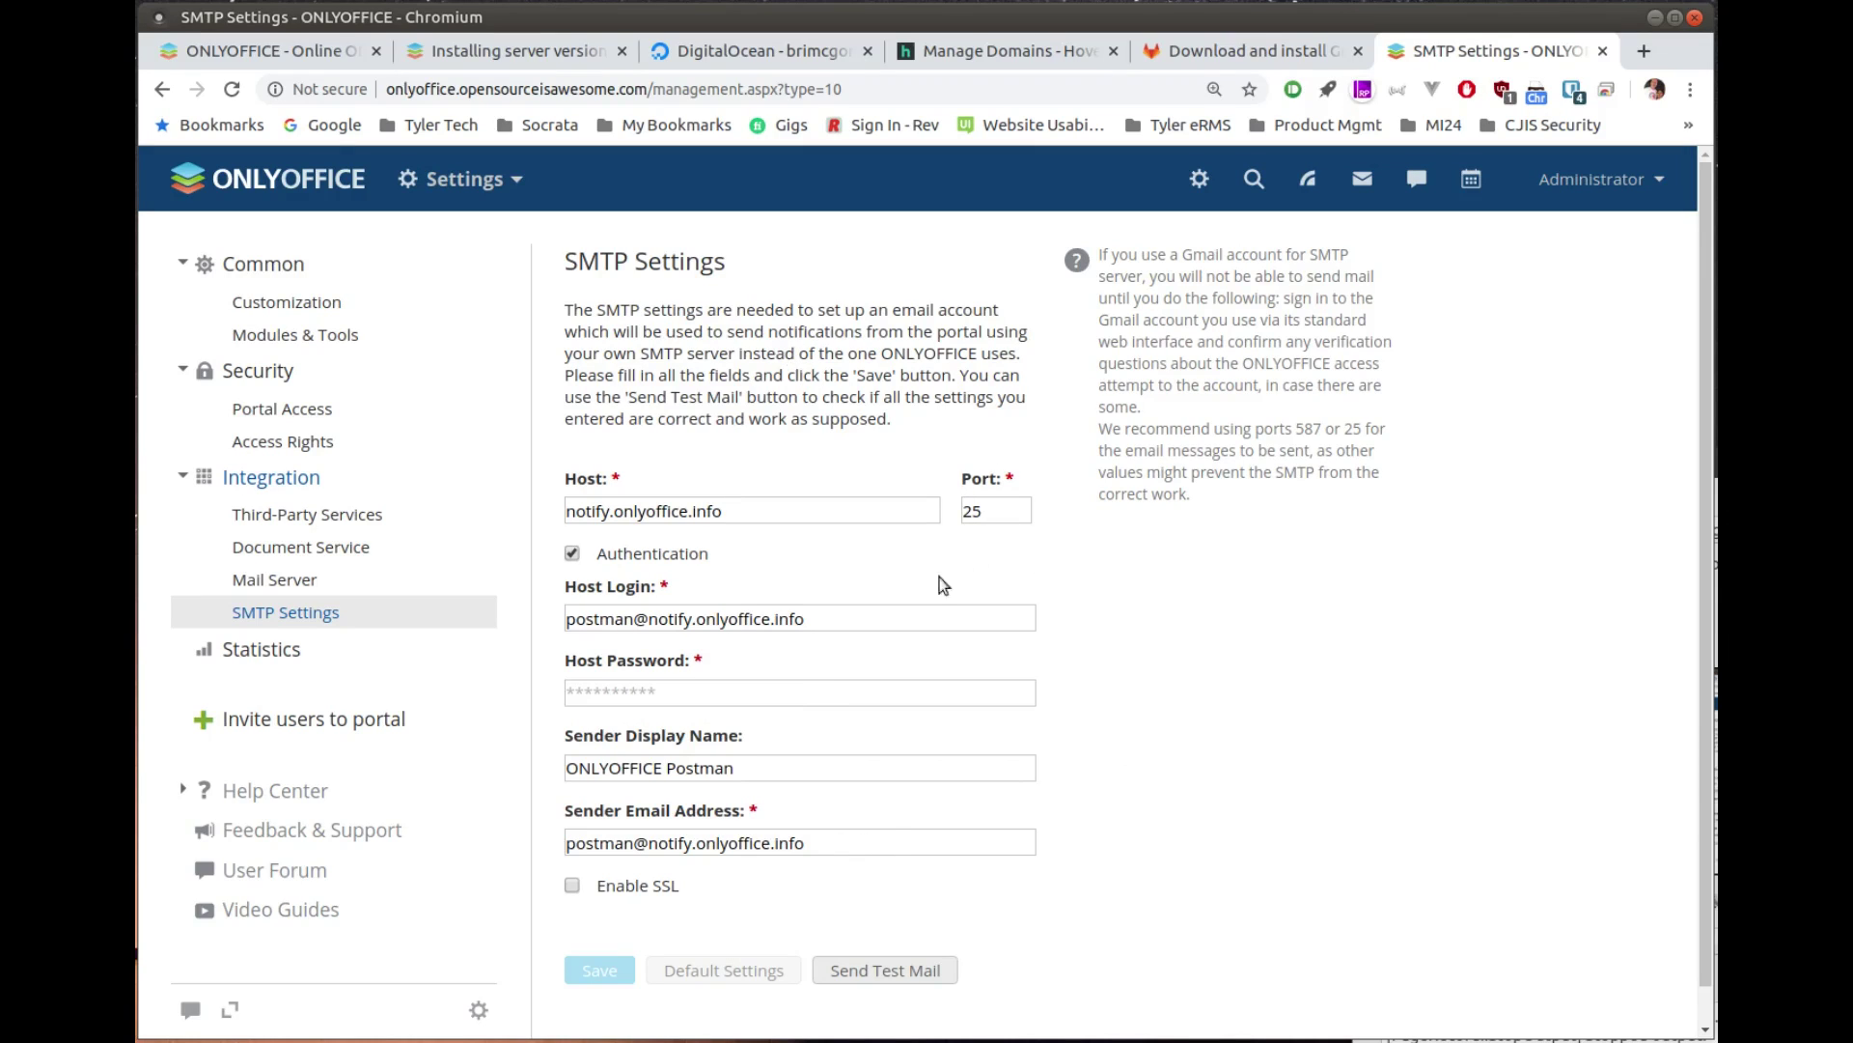
Step: View Statistics: 17.19 MB storage used, the usage graph and Google Analytics section
{"action": "scroll", "coordinate": [930, 598], "scroll_direction": "down", "scroll_amount": 1}
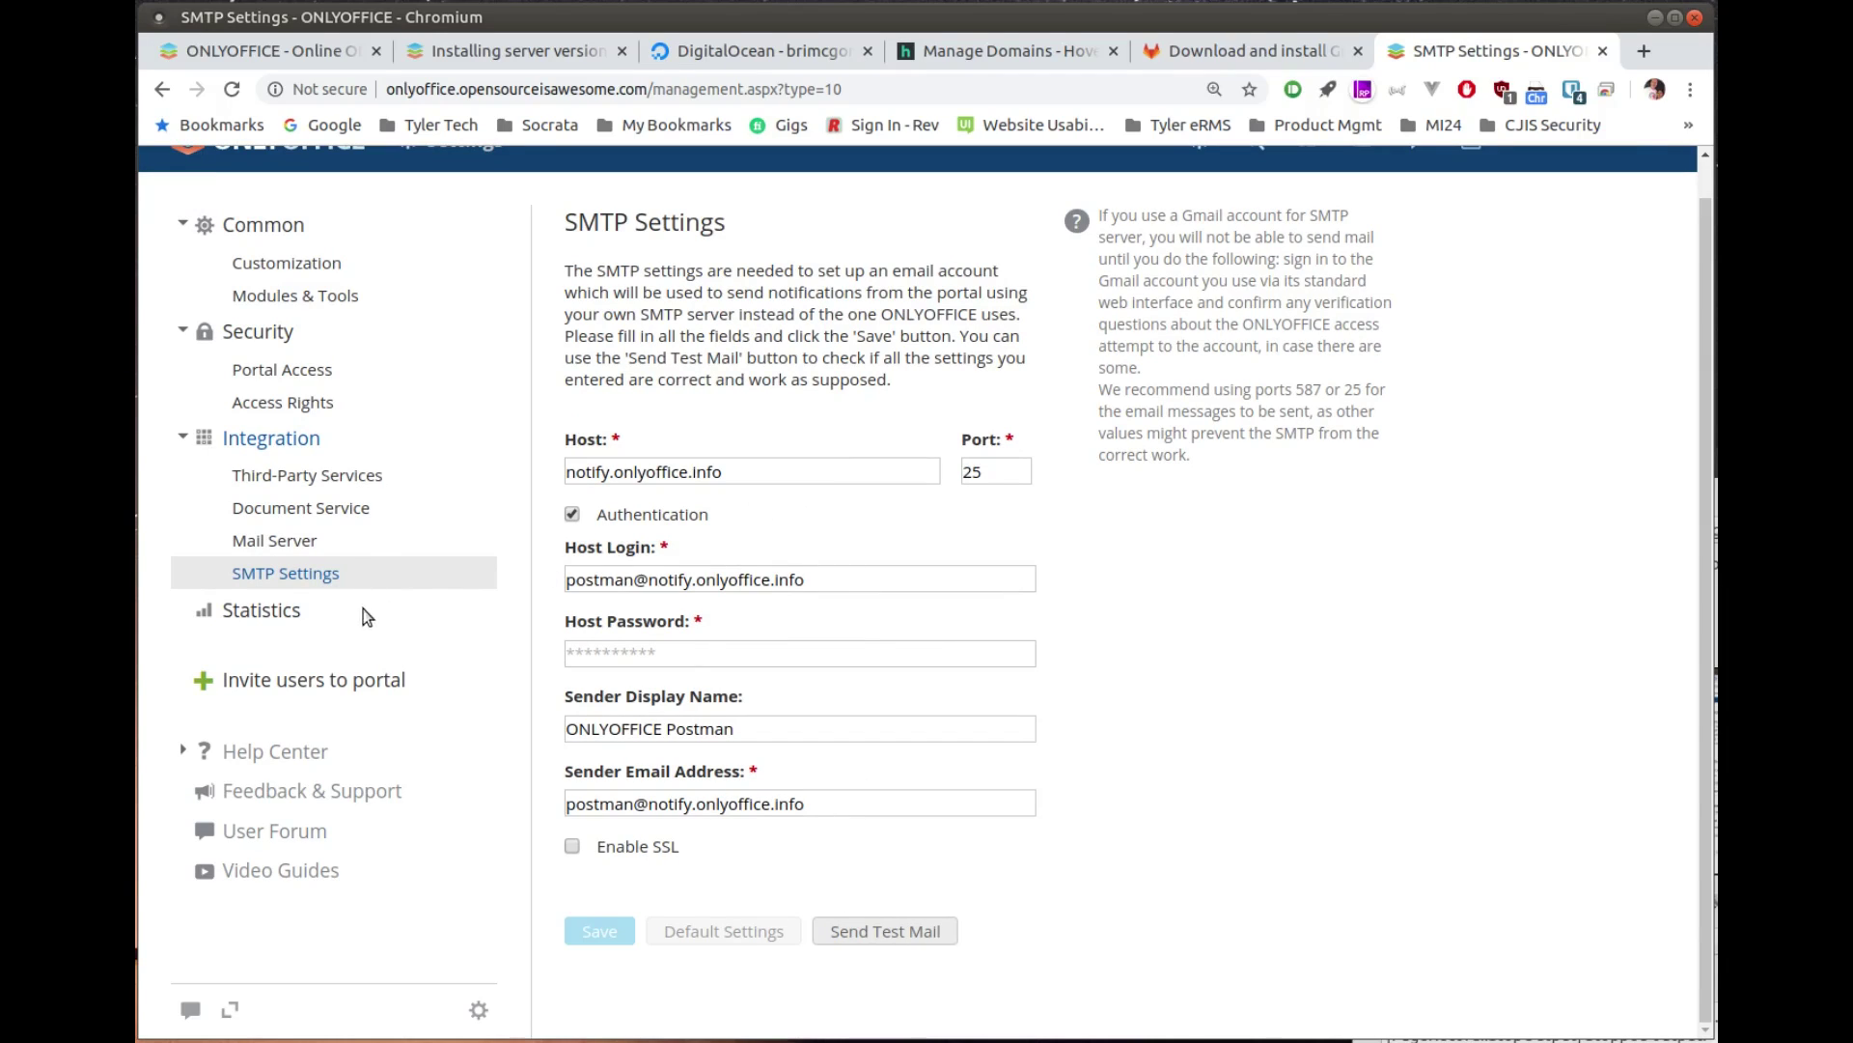
{"action": "left_click", "coordinate": [246, 612]}
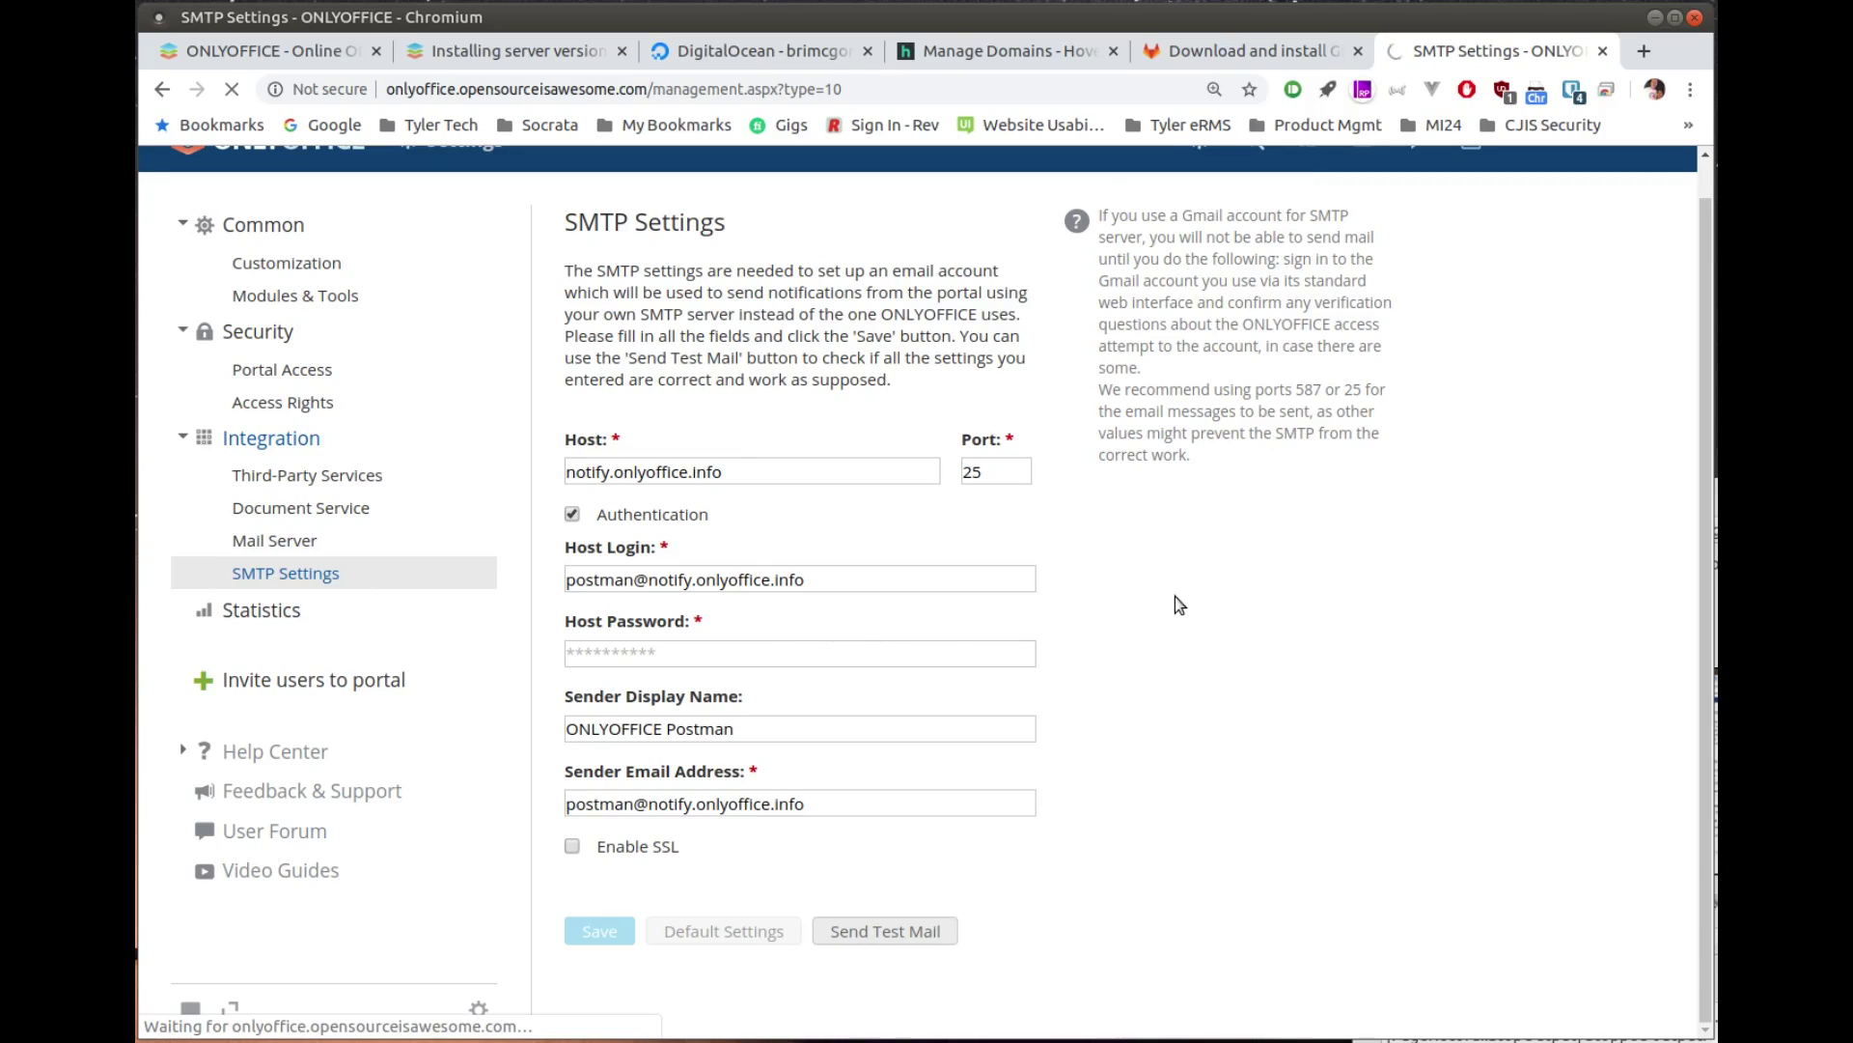
{"action": "scroll", "coordinate": [896, 642], "scroll_direction": "down", "scroll_amount": 4}
{"action": "scroll", "coordinate": [847, 739], "scroll_direction": "up", "scroll_amount": 4}
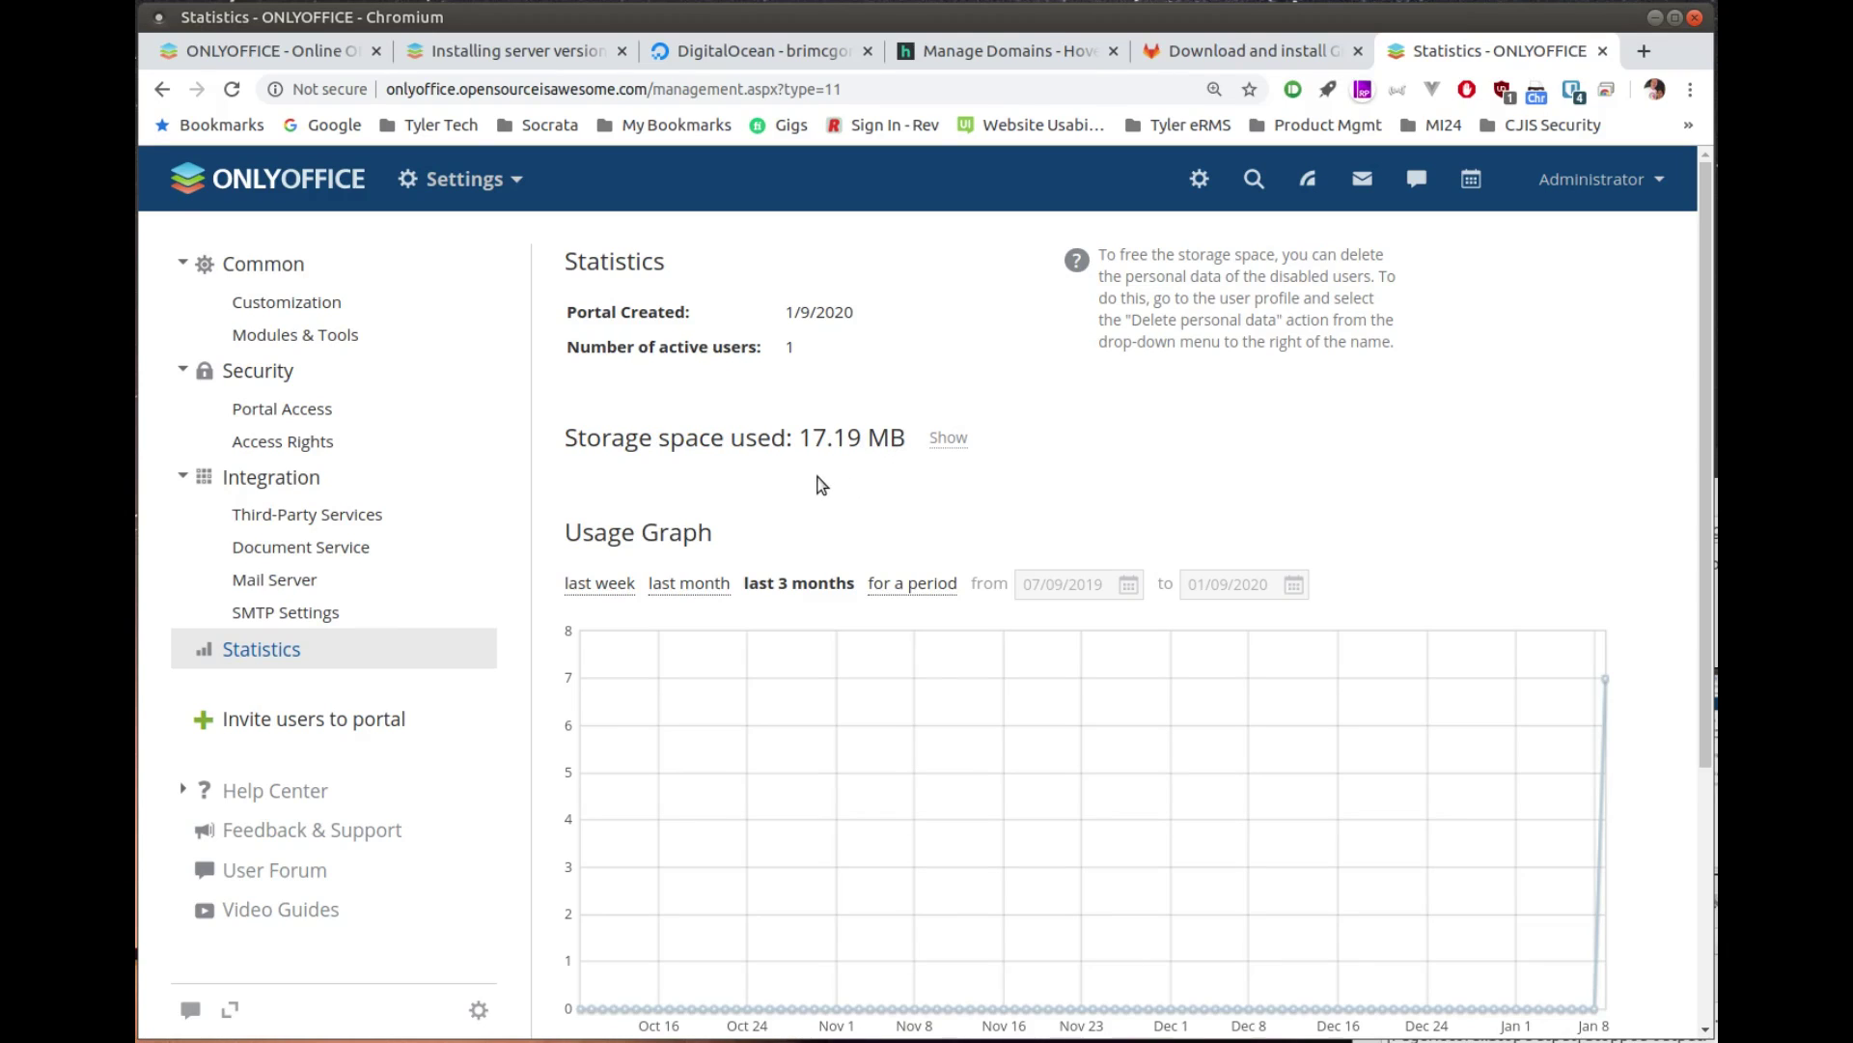
{"action": "scroll", "coordinate": [821, 484], "scroll_direction": "down", "scroll_amount": 4}
{"action": "scroll", "coordinate": [846, 399], "scroll_direction": "up", "scroll_amount": 2}
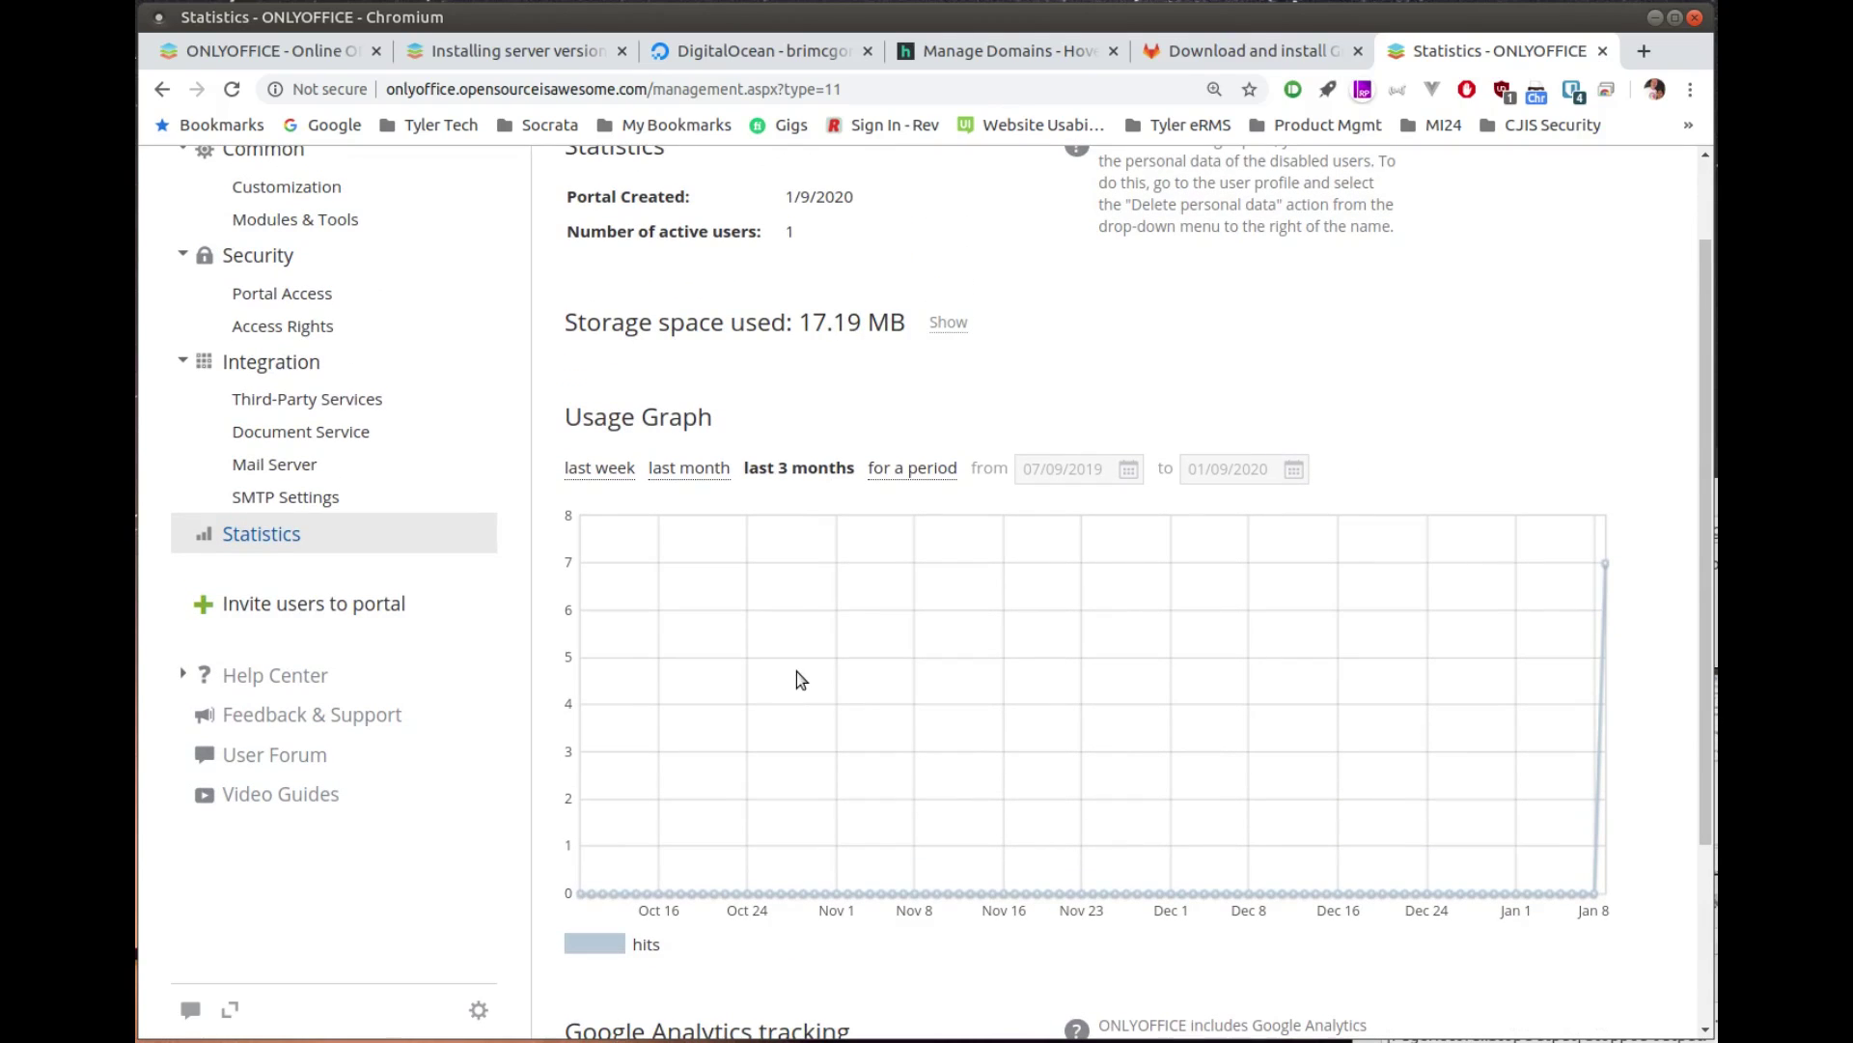
{"action": "scroll", "coordinate": [798, 673], "scroll_direction": "down", "scroll_amount": 3}
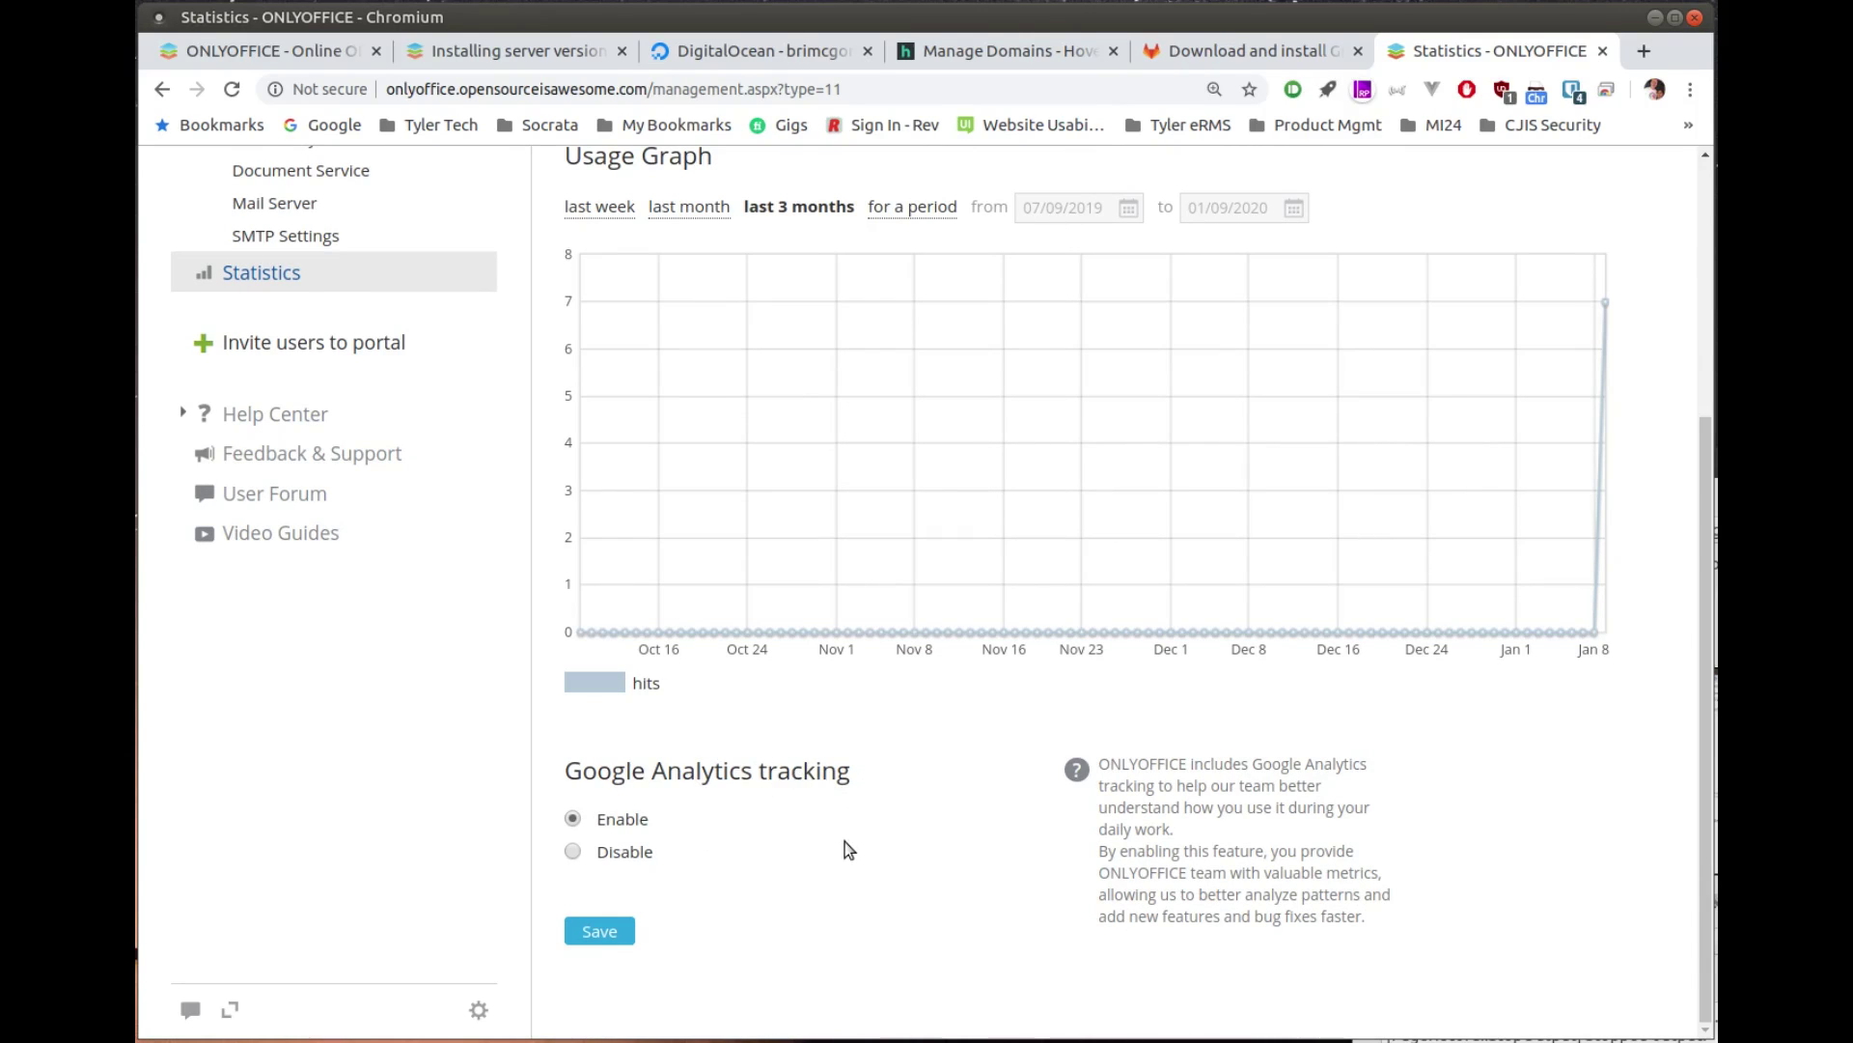
{"action": "scroll", "coordinate": [847, 850], "scroll_direction": "up", "scroll_amount": 3}
{"action": "scroll", "coordinate": [848, 849], "scroll_direction": "up", "scroll_amount": 2}
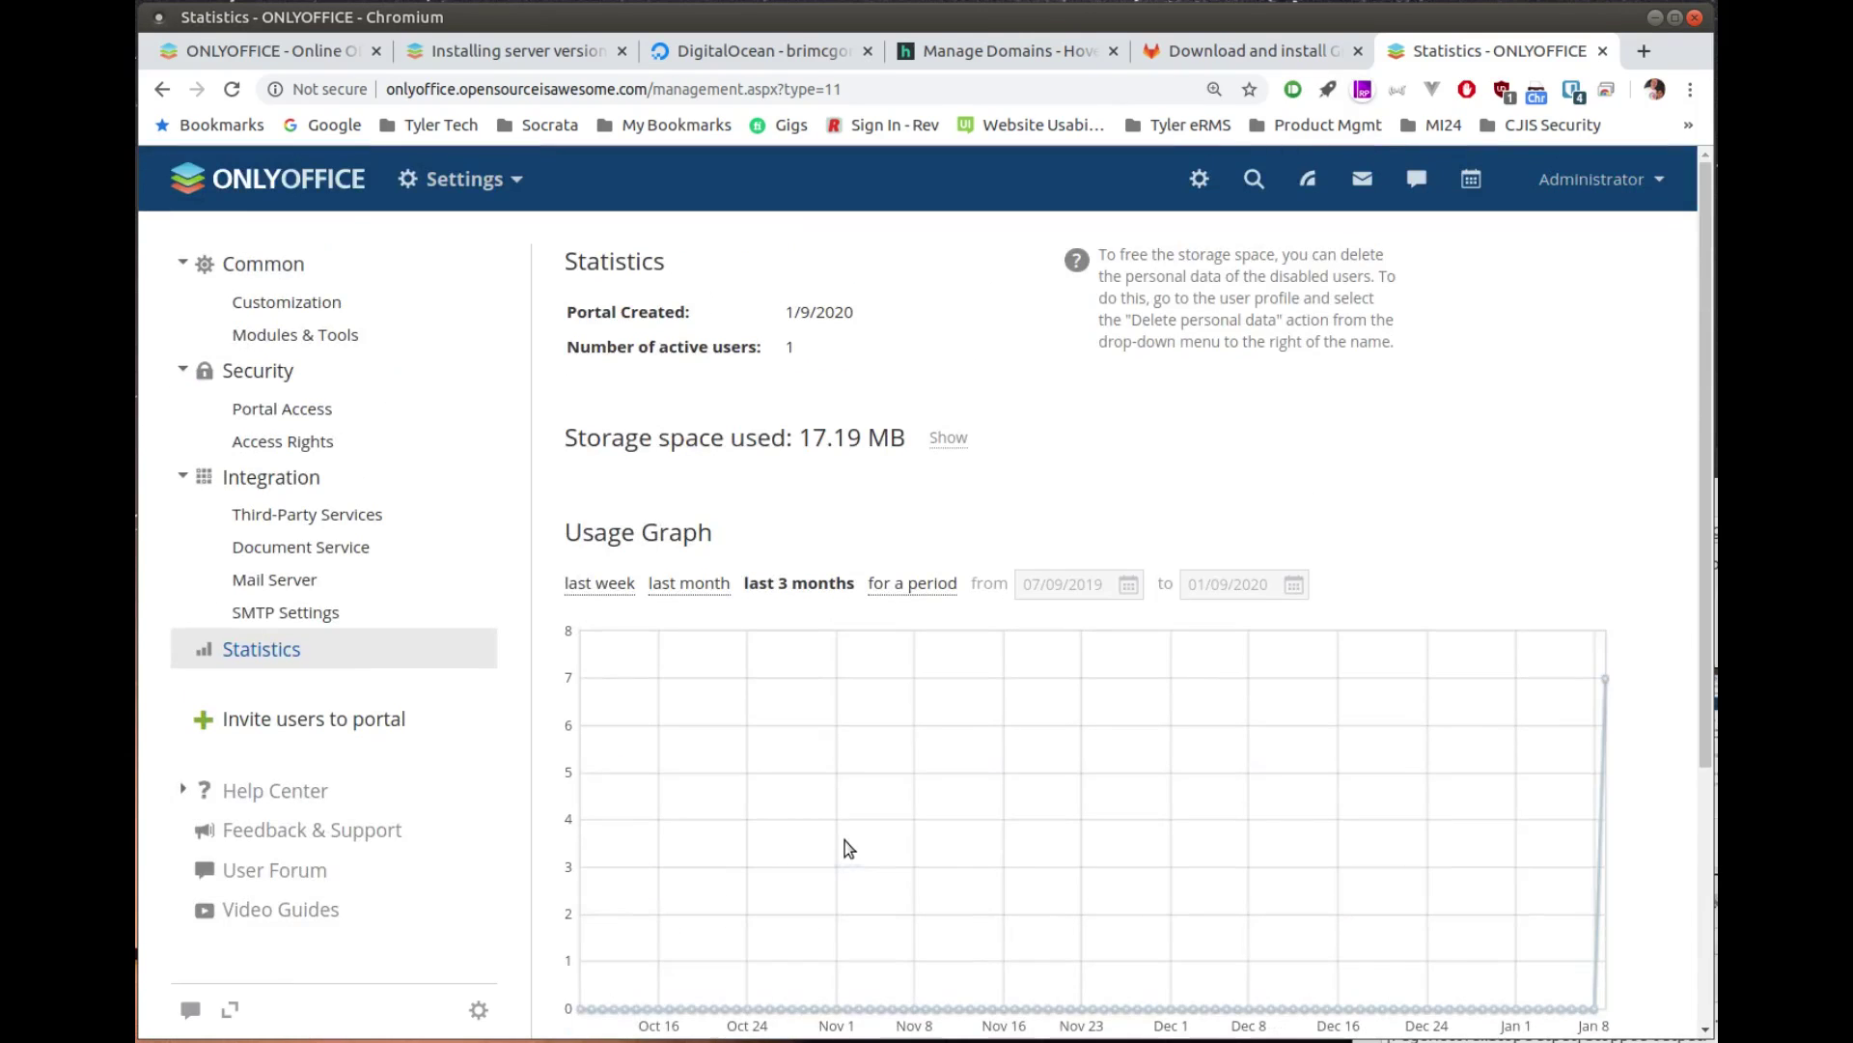
Step: Open the portal Settings and scroll down to the Color Themes section
{"action": "left_click", "coordinate": [1199, 182]}
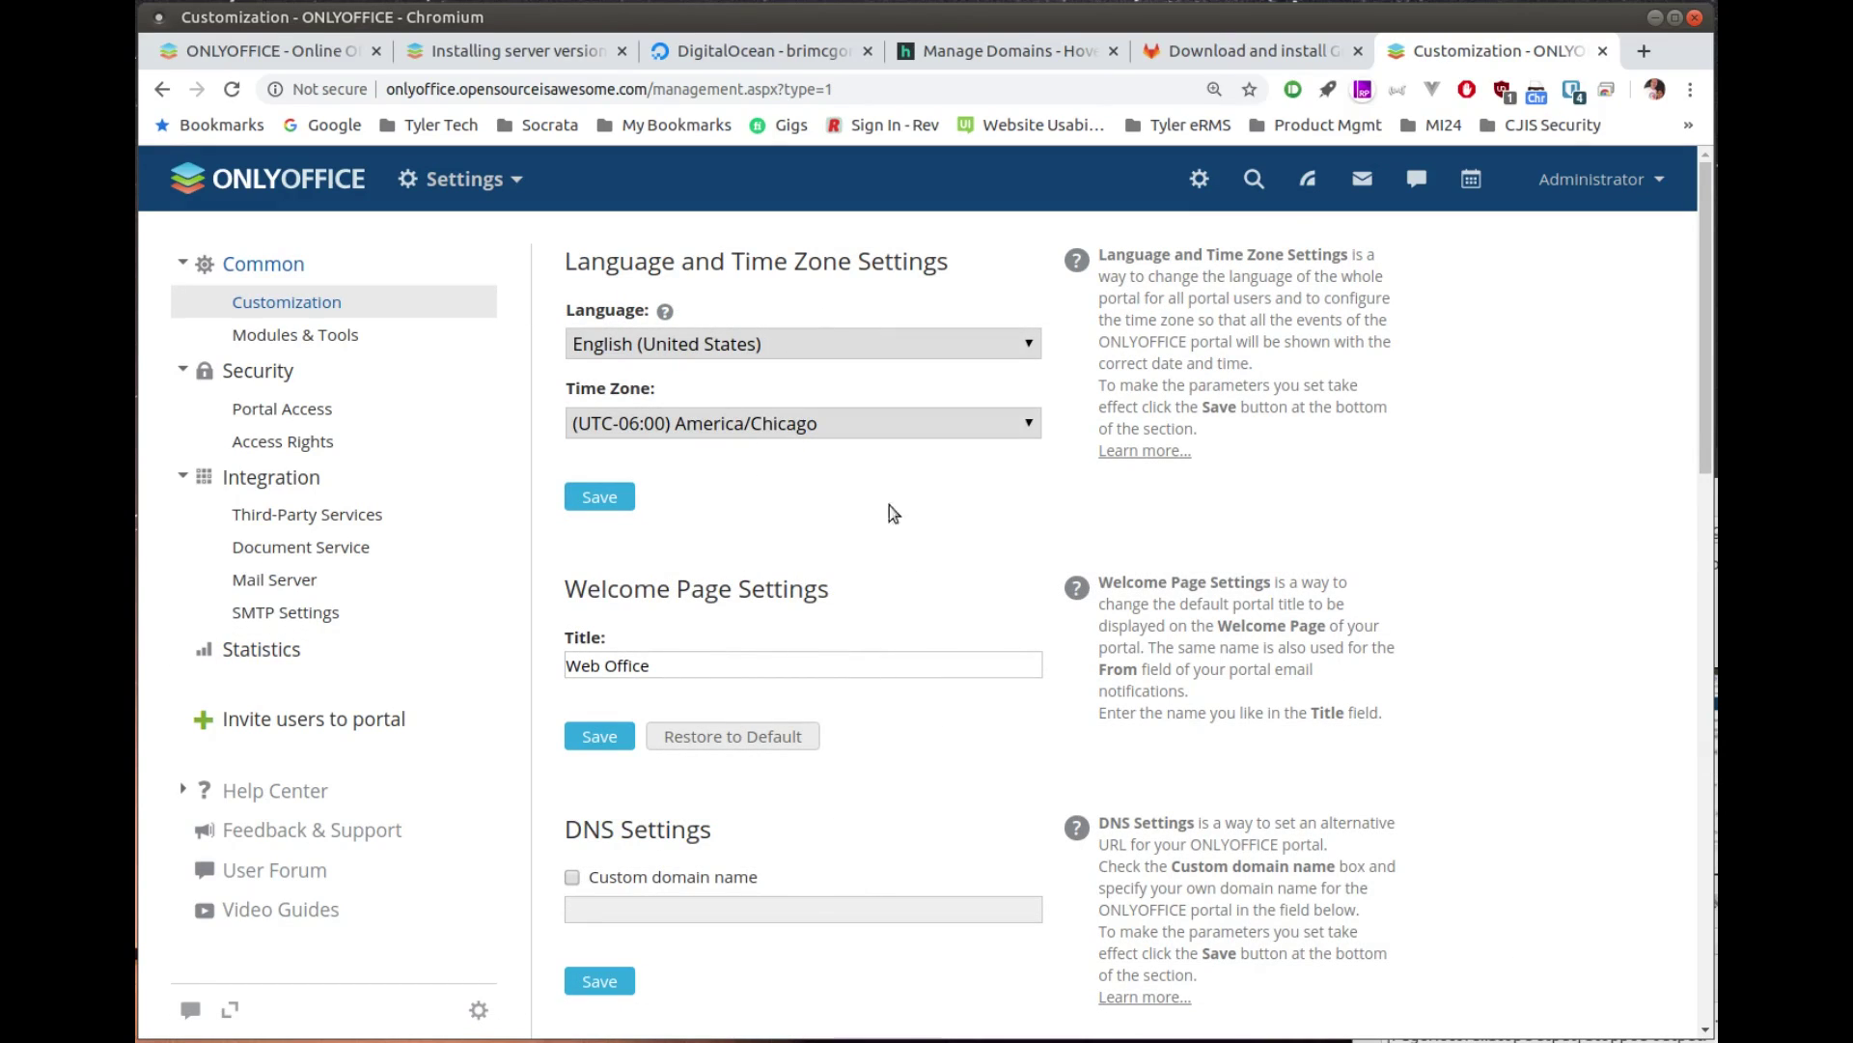
{"action": "scroll", "coordinate": [883, 488], "scroll_direction": "down", "scroll_amount": 3}
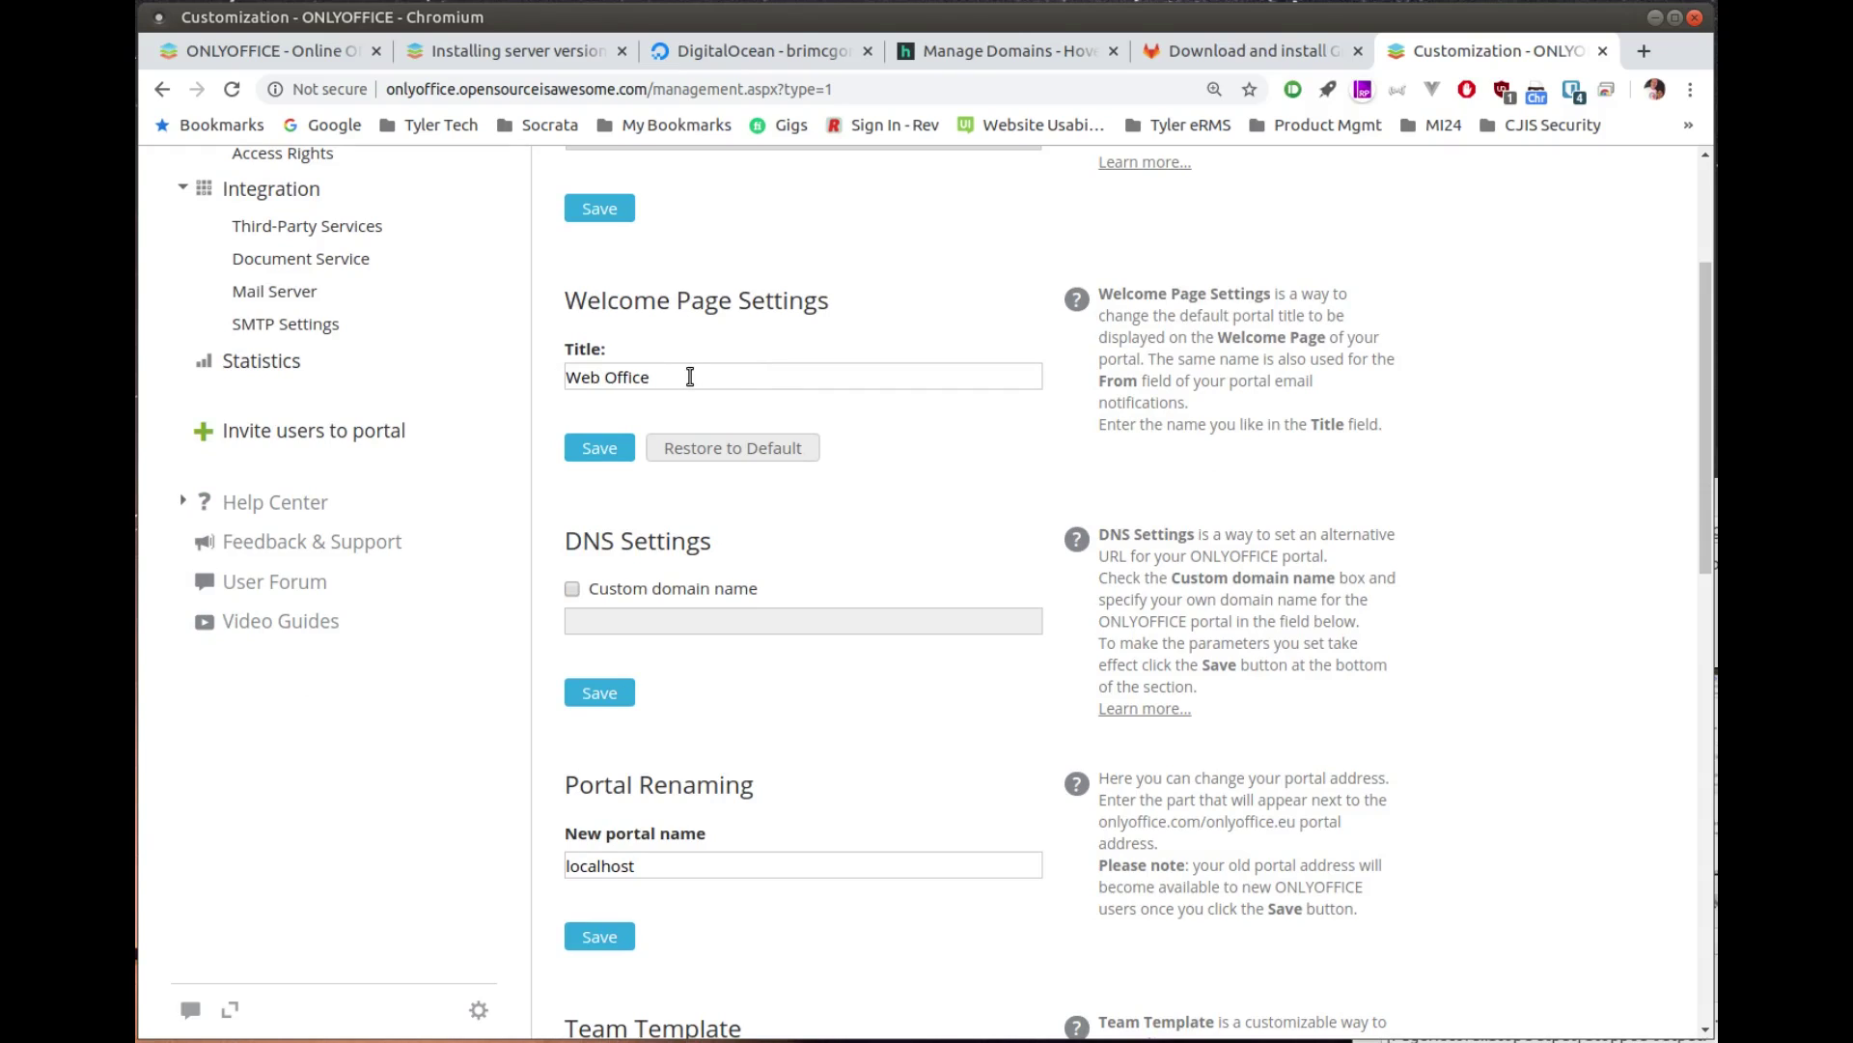
{"action": "scroll", "coordinate": [882, 526], "scroll_direction": "down", "scroll_amount": 1}
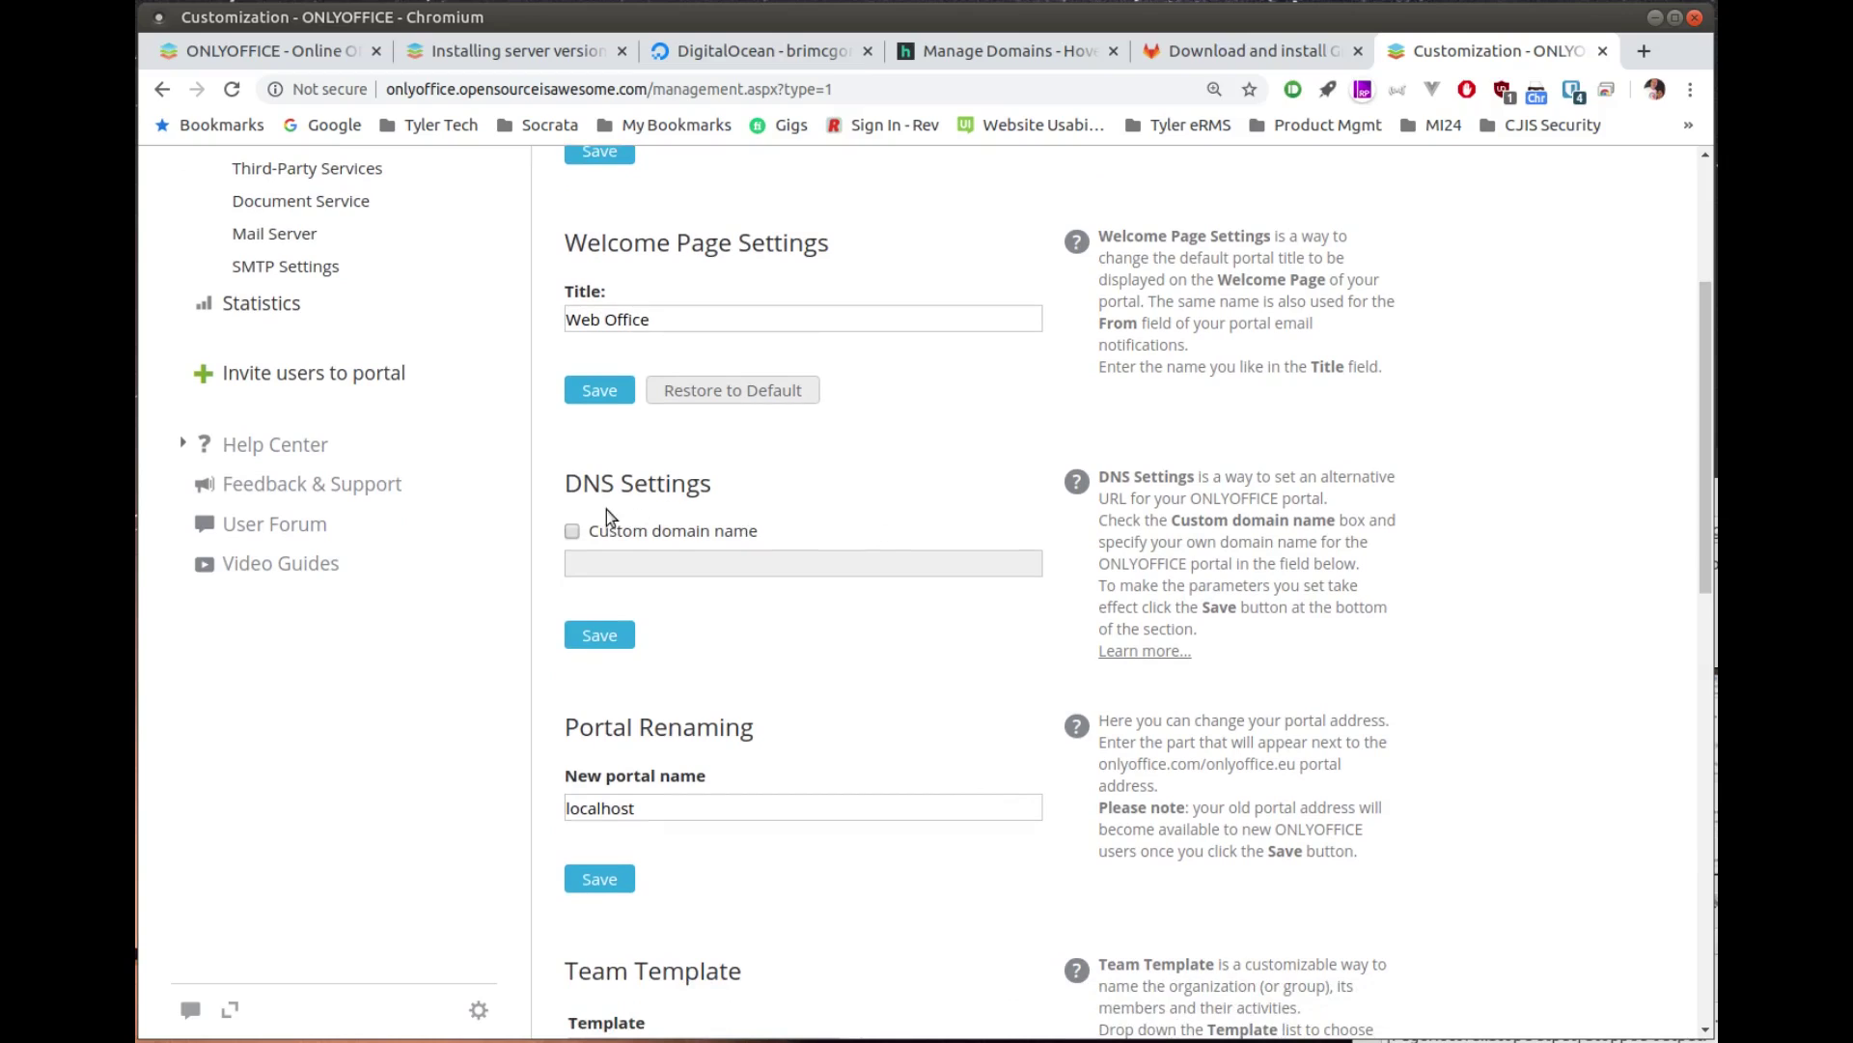
{"action": "scroll", "coordinate": [825, 526], "scroll_direction": "down", "scroll_amount": 5}
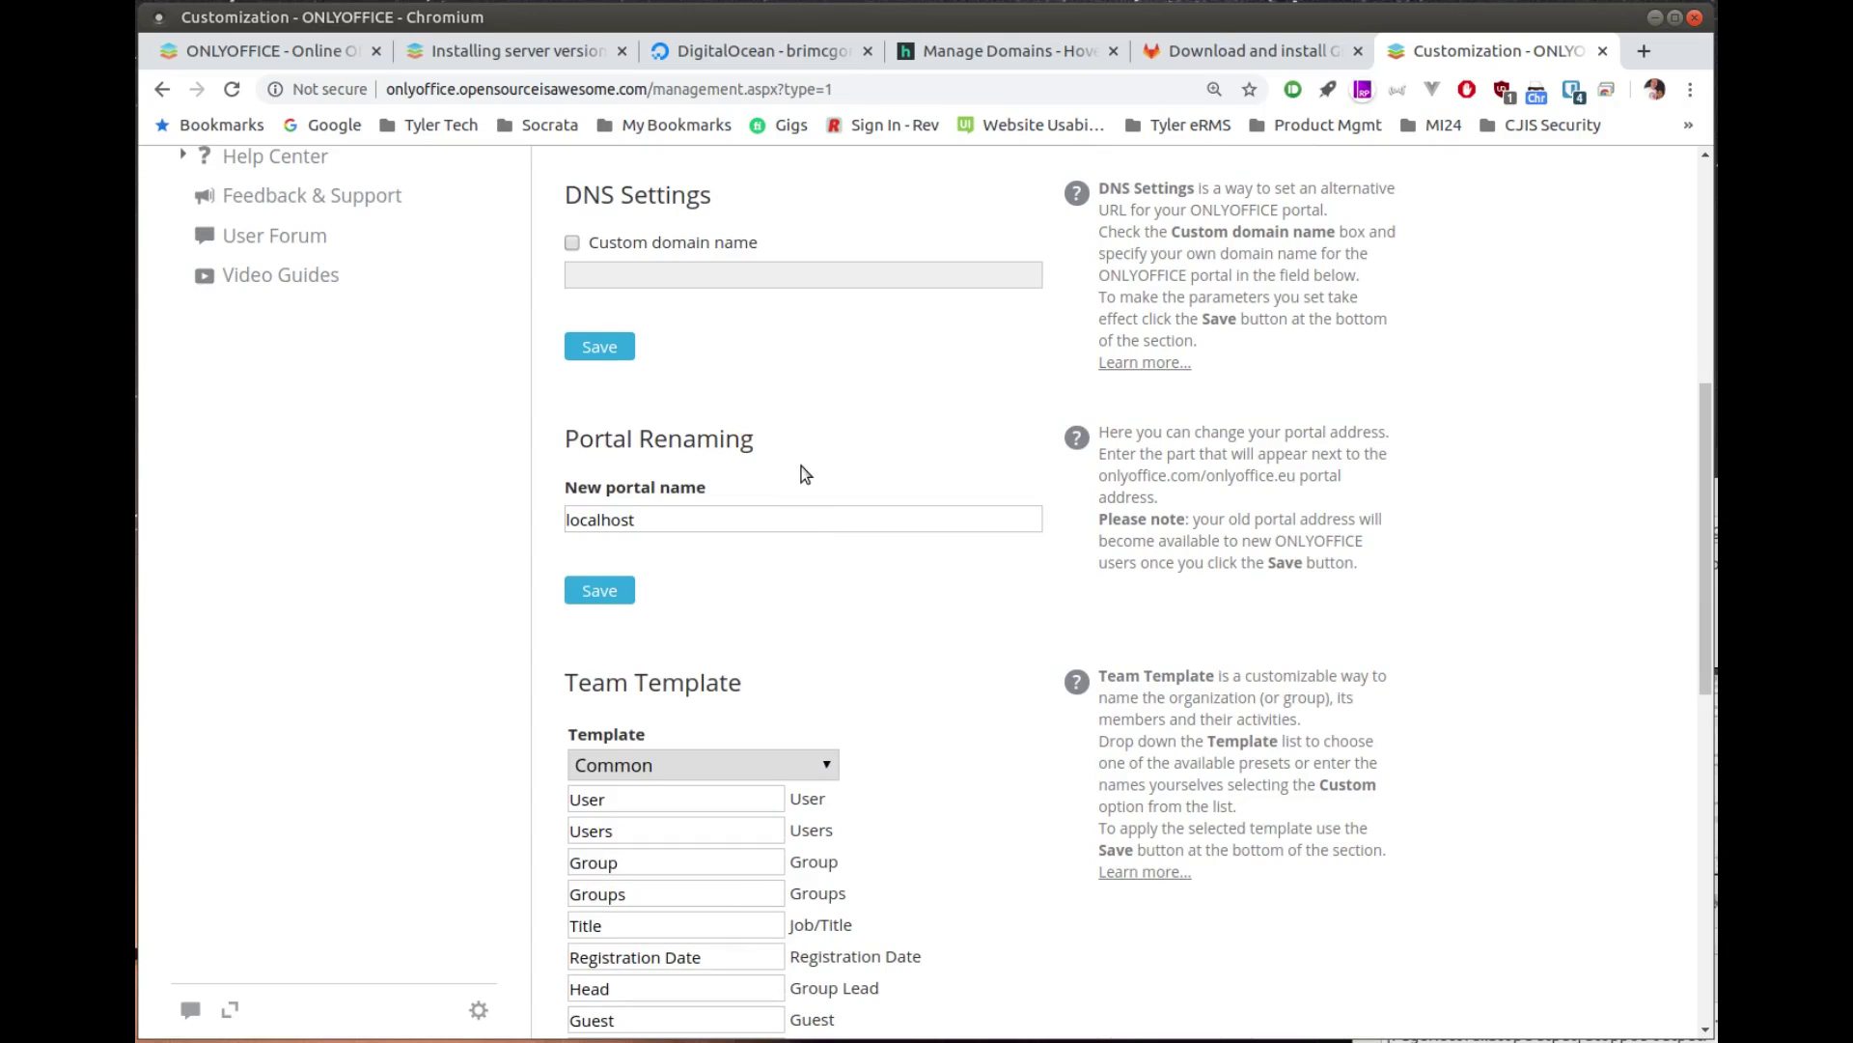
{"action": "scroll", "coordinate": [820, 473], "scroll_direction": "down", "scroll_amount": 4}
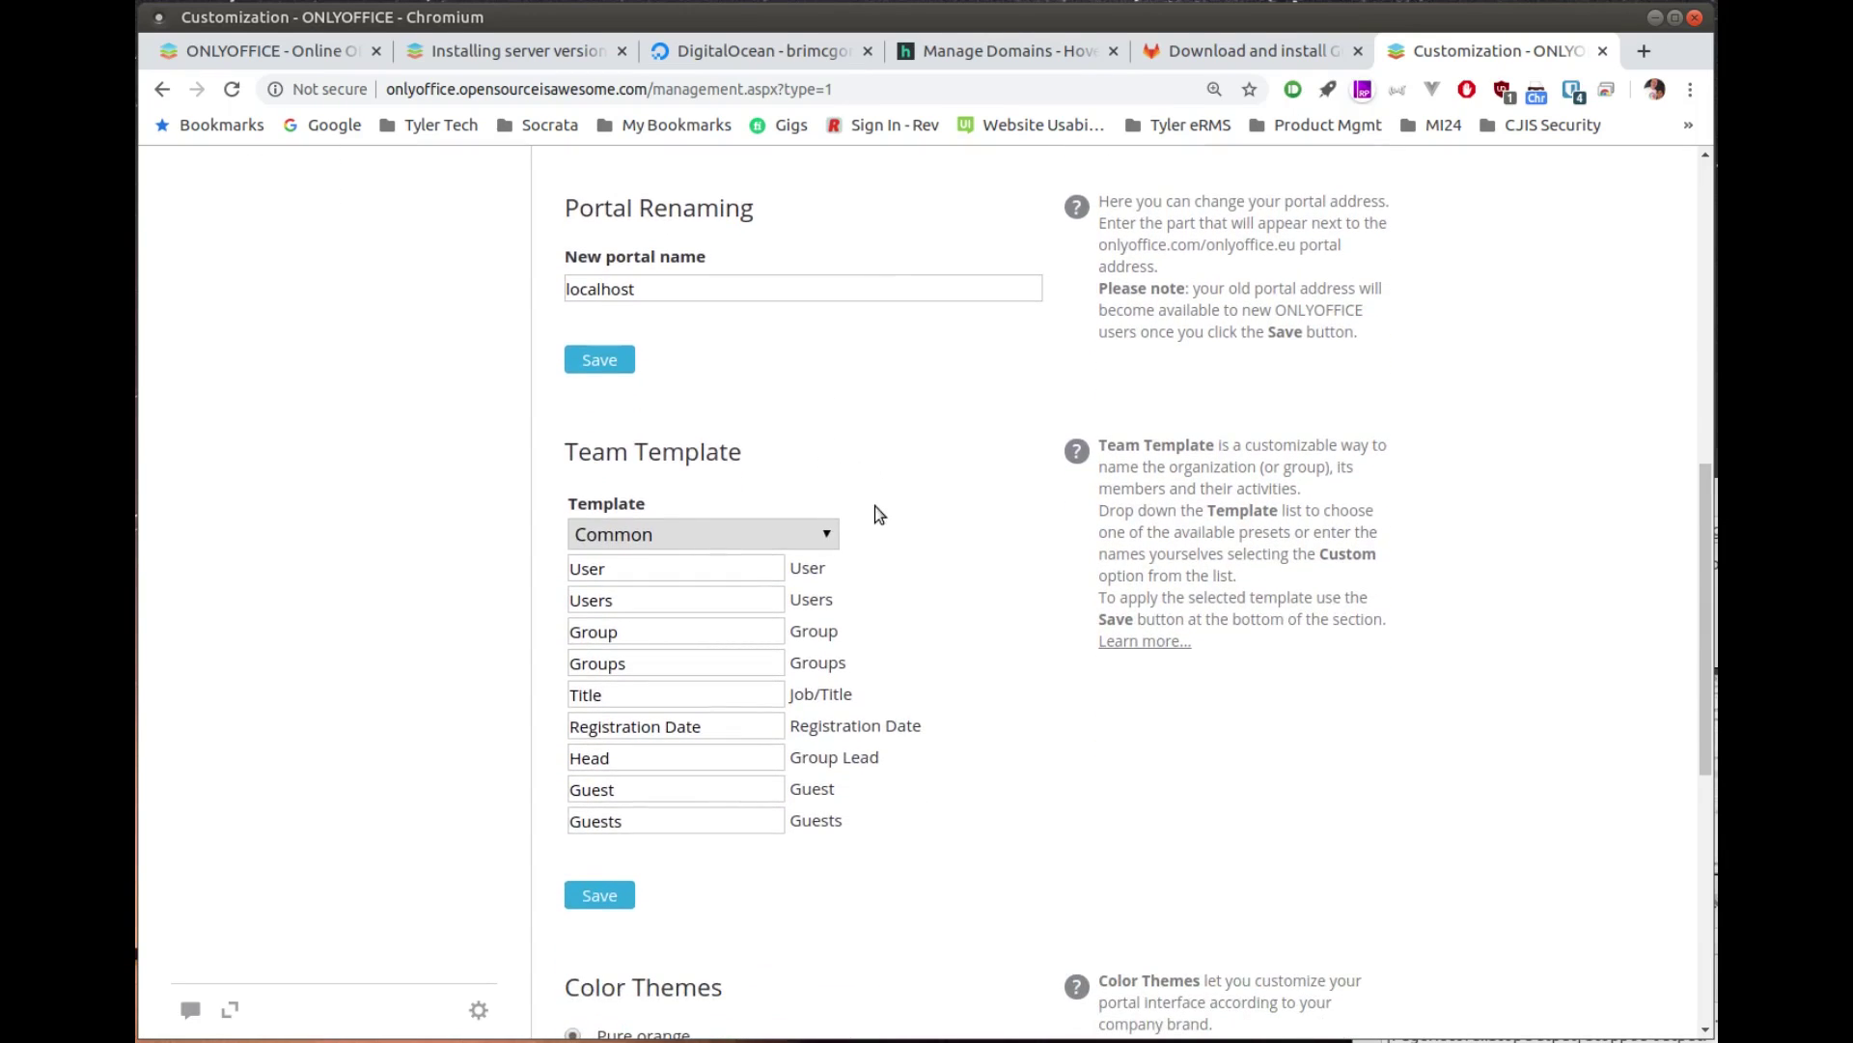
{"action": "scroll", "coordinate": [881, 509], "scroll_direction": "down", "scroll_amount": 2}
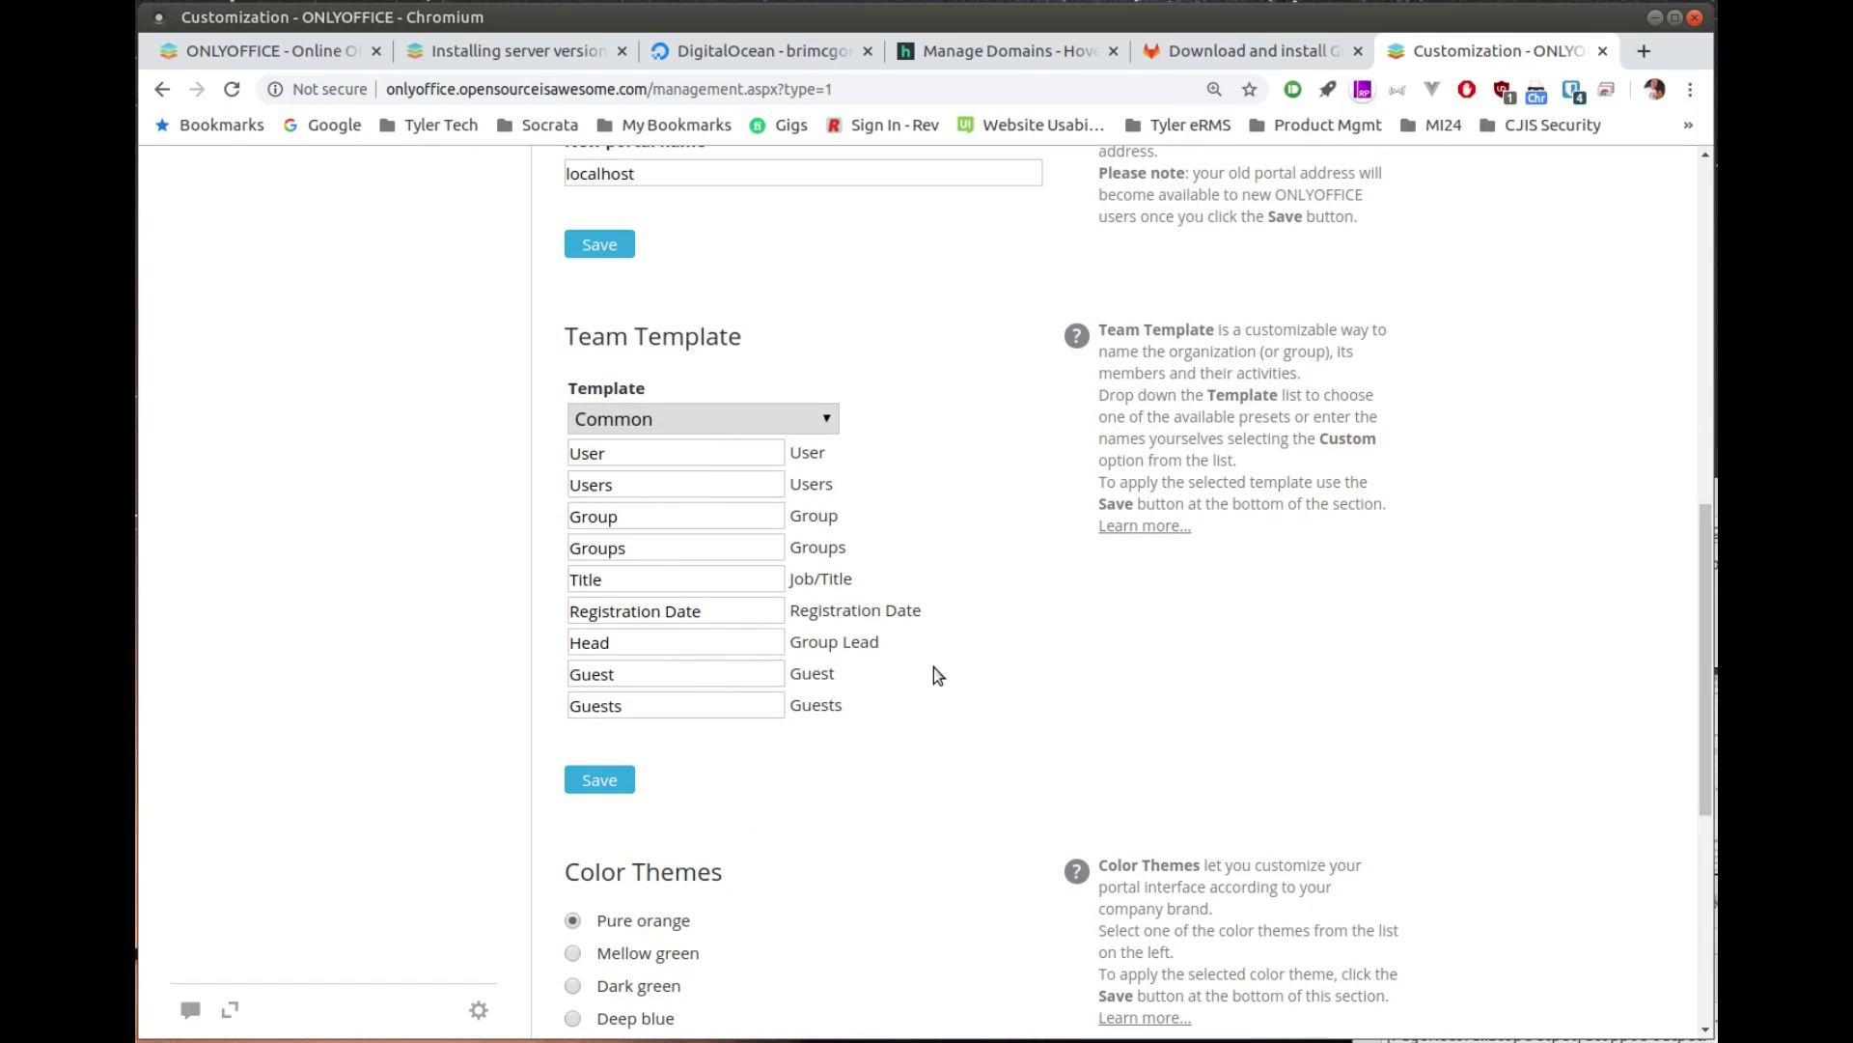
{"action": "scroll", "coordinate": [934, 668], "scroll_direction": "down", "scroll_amount": 5}
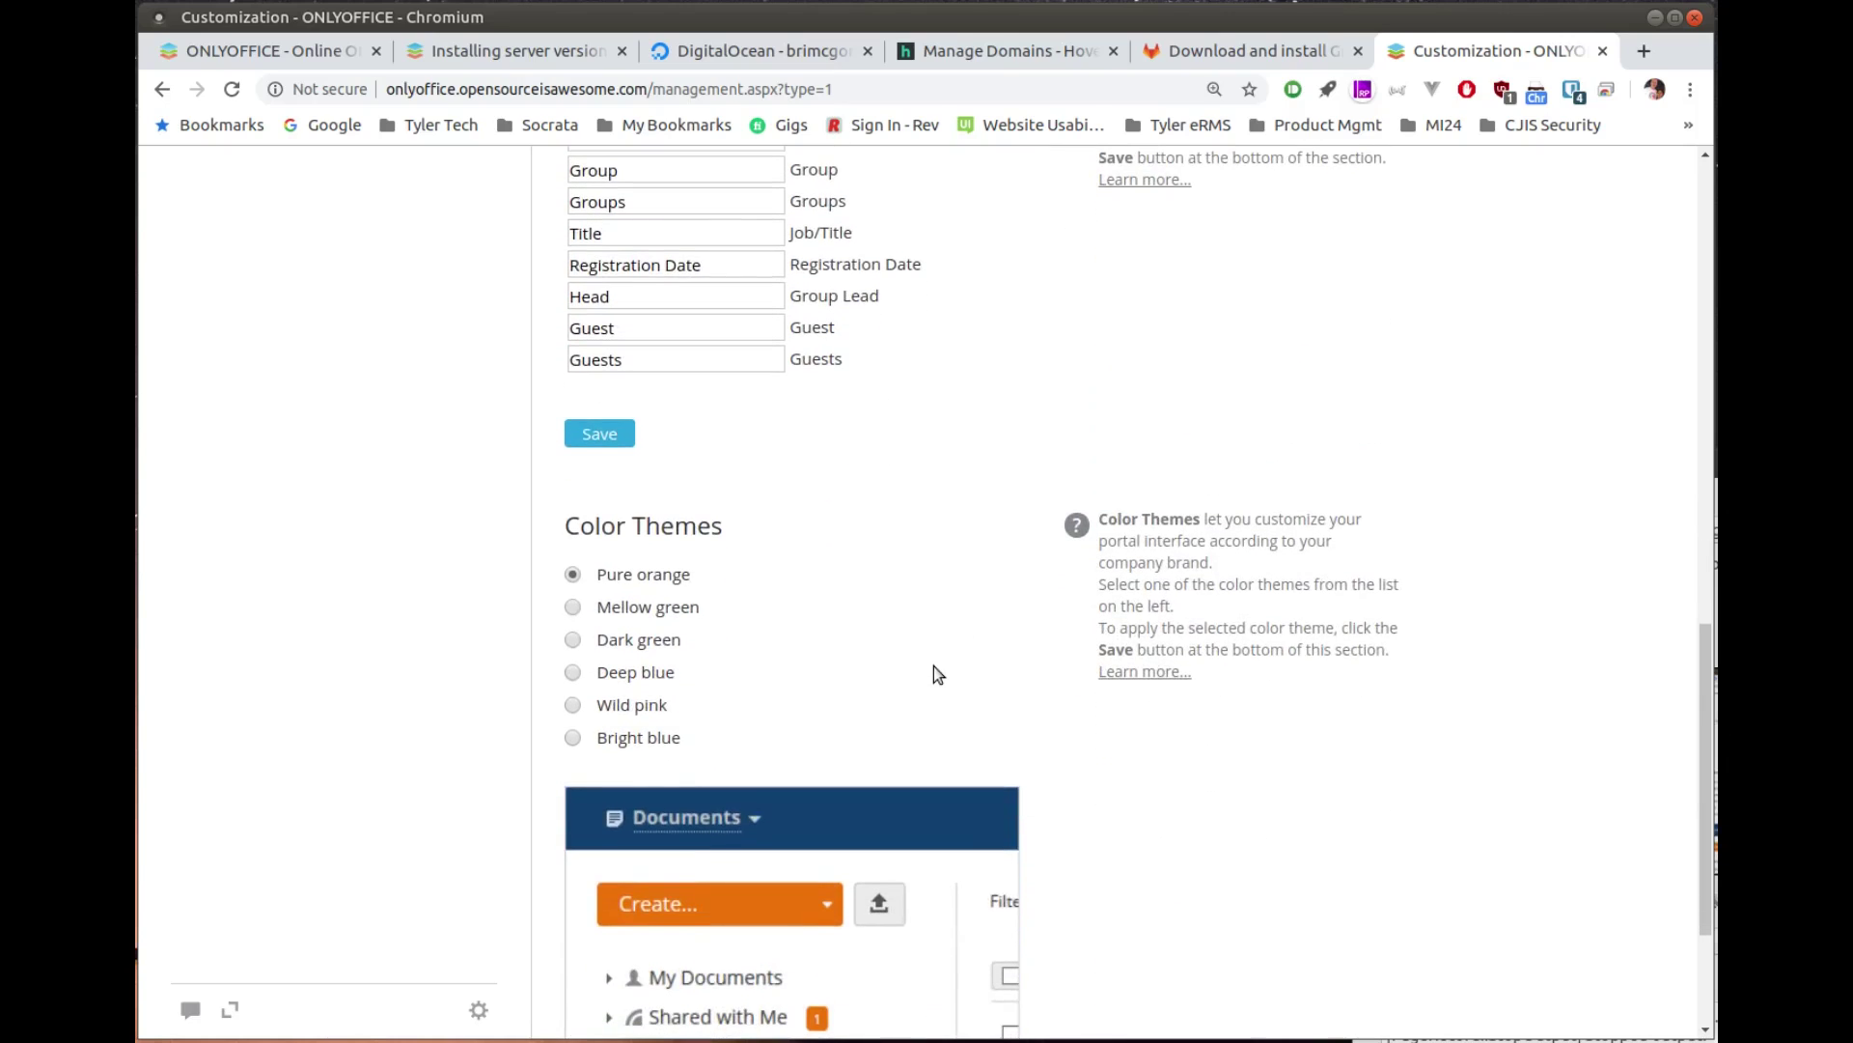
{"action": "scroll", "coordinate": [934, 673], "scroll_direction": "down", "scroll_amount": 1}
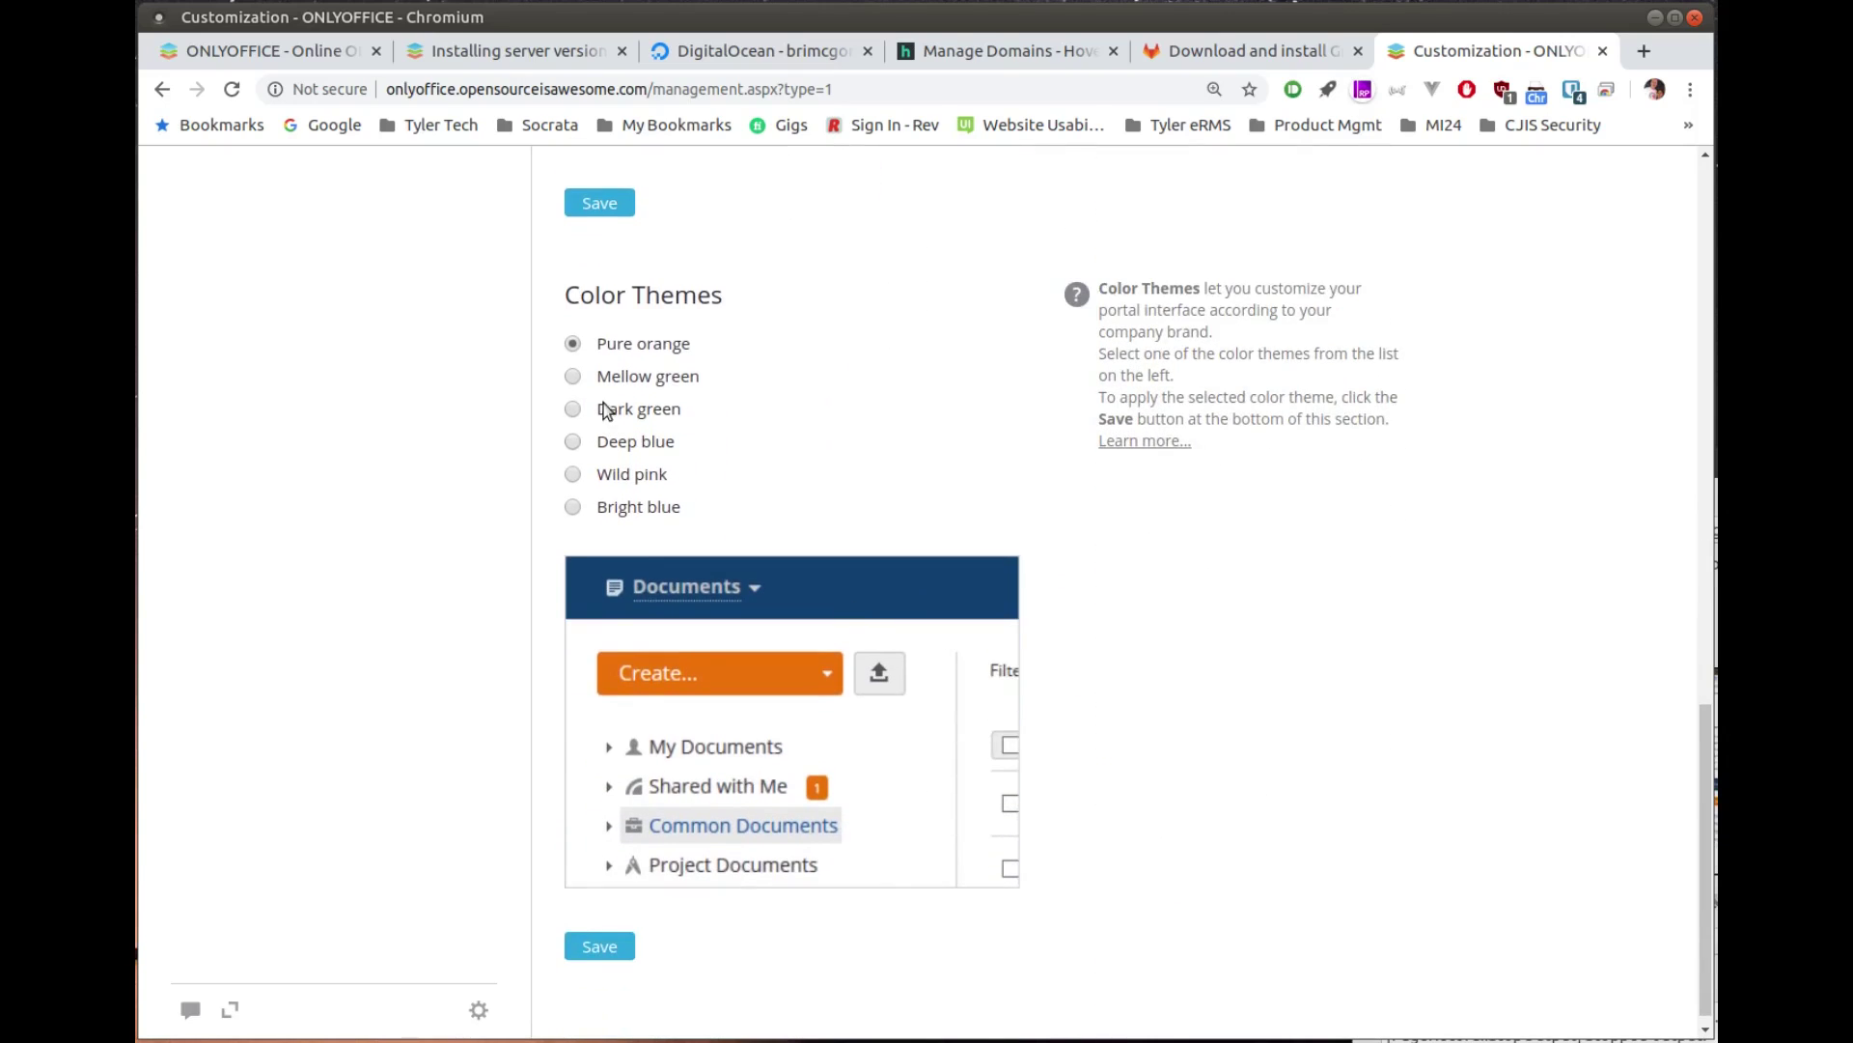
Step: Preview Mellow green and Dark green, then save the Pure orange colour theme
{"action": "left_click", "coordinate": [578, 375]}
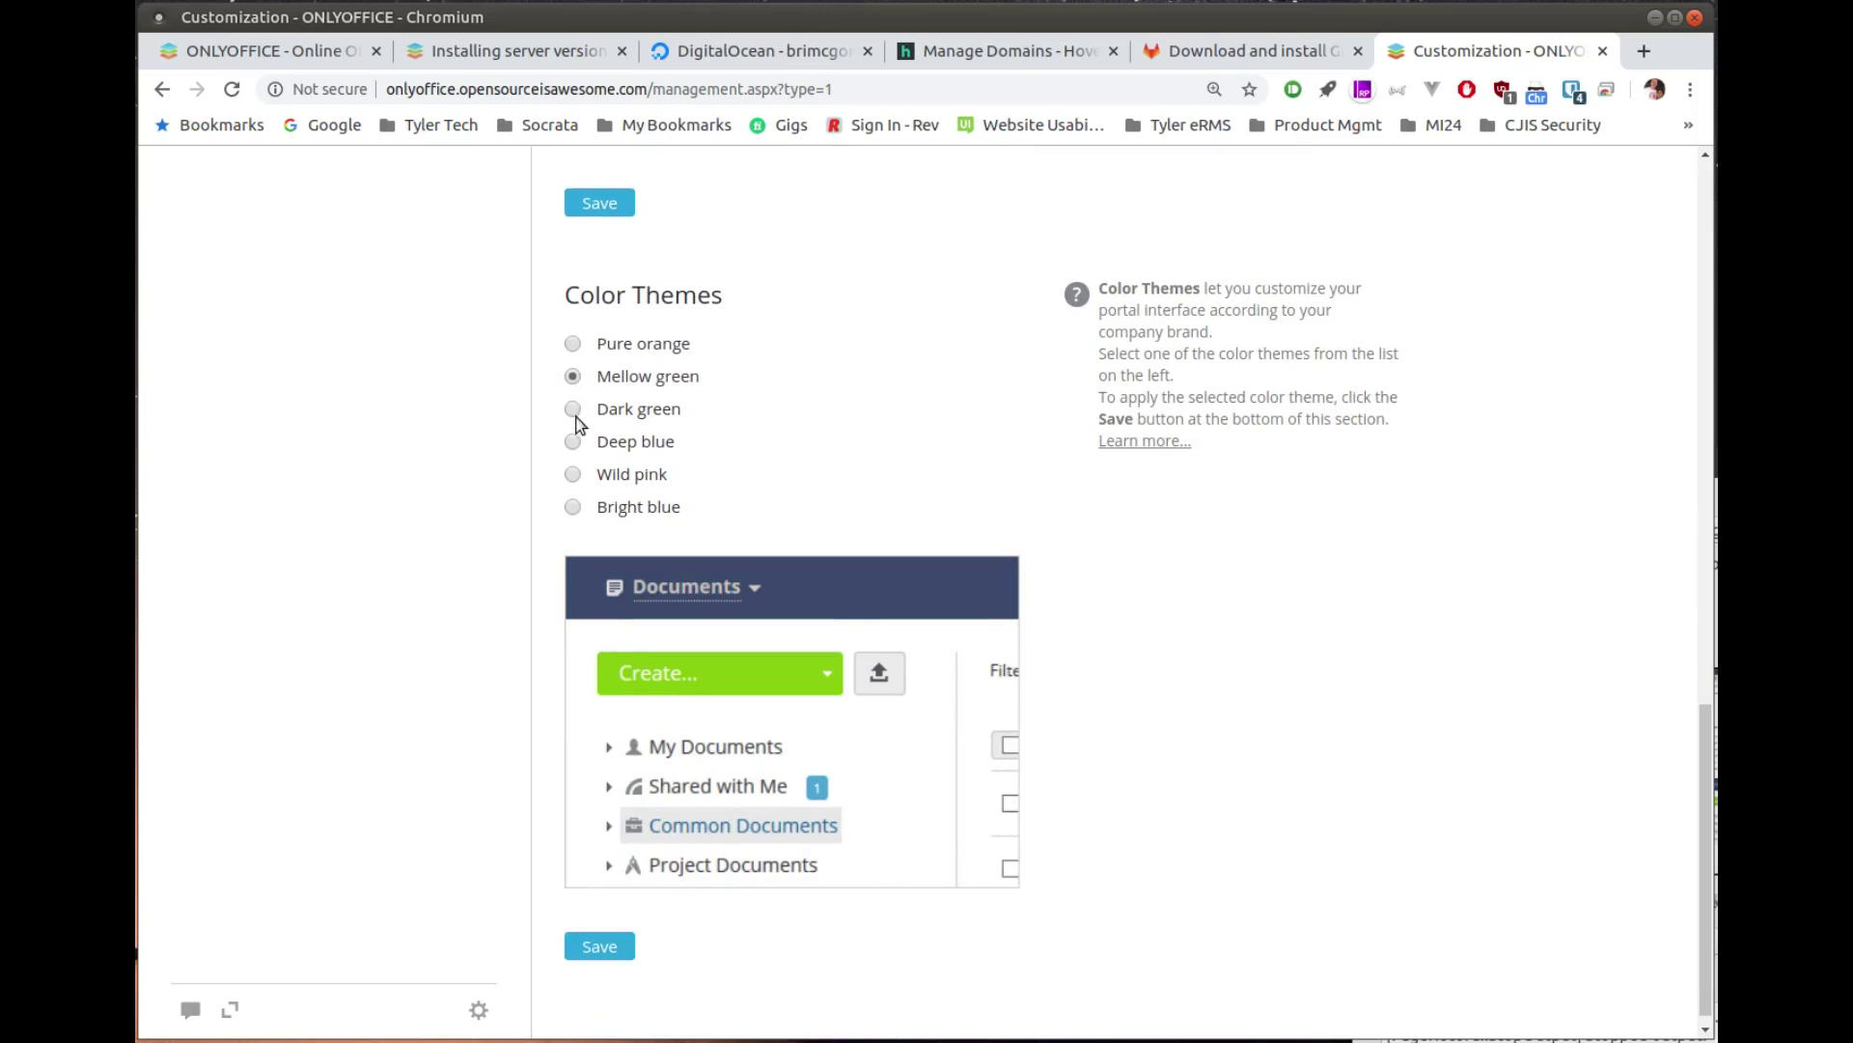
{"action": "left_click", "coordinate": [574, 411]}
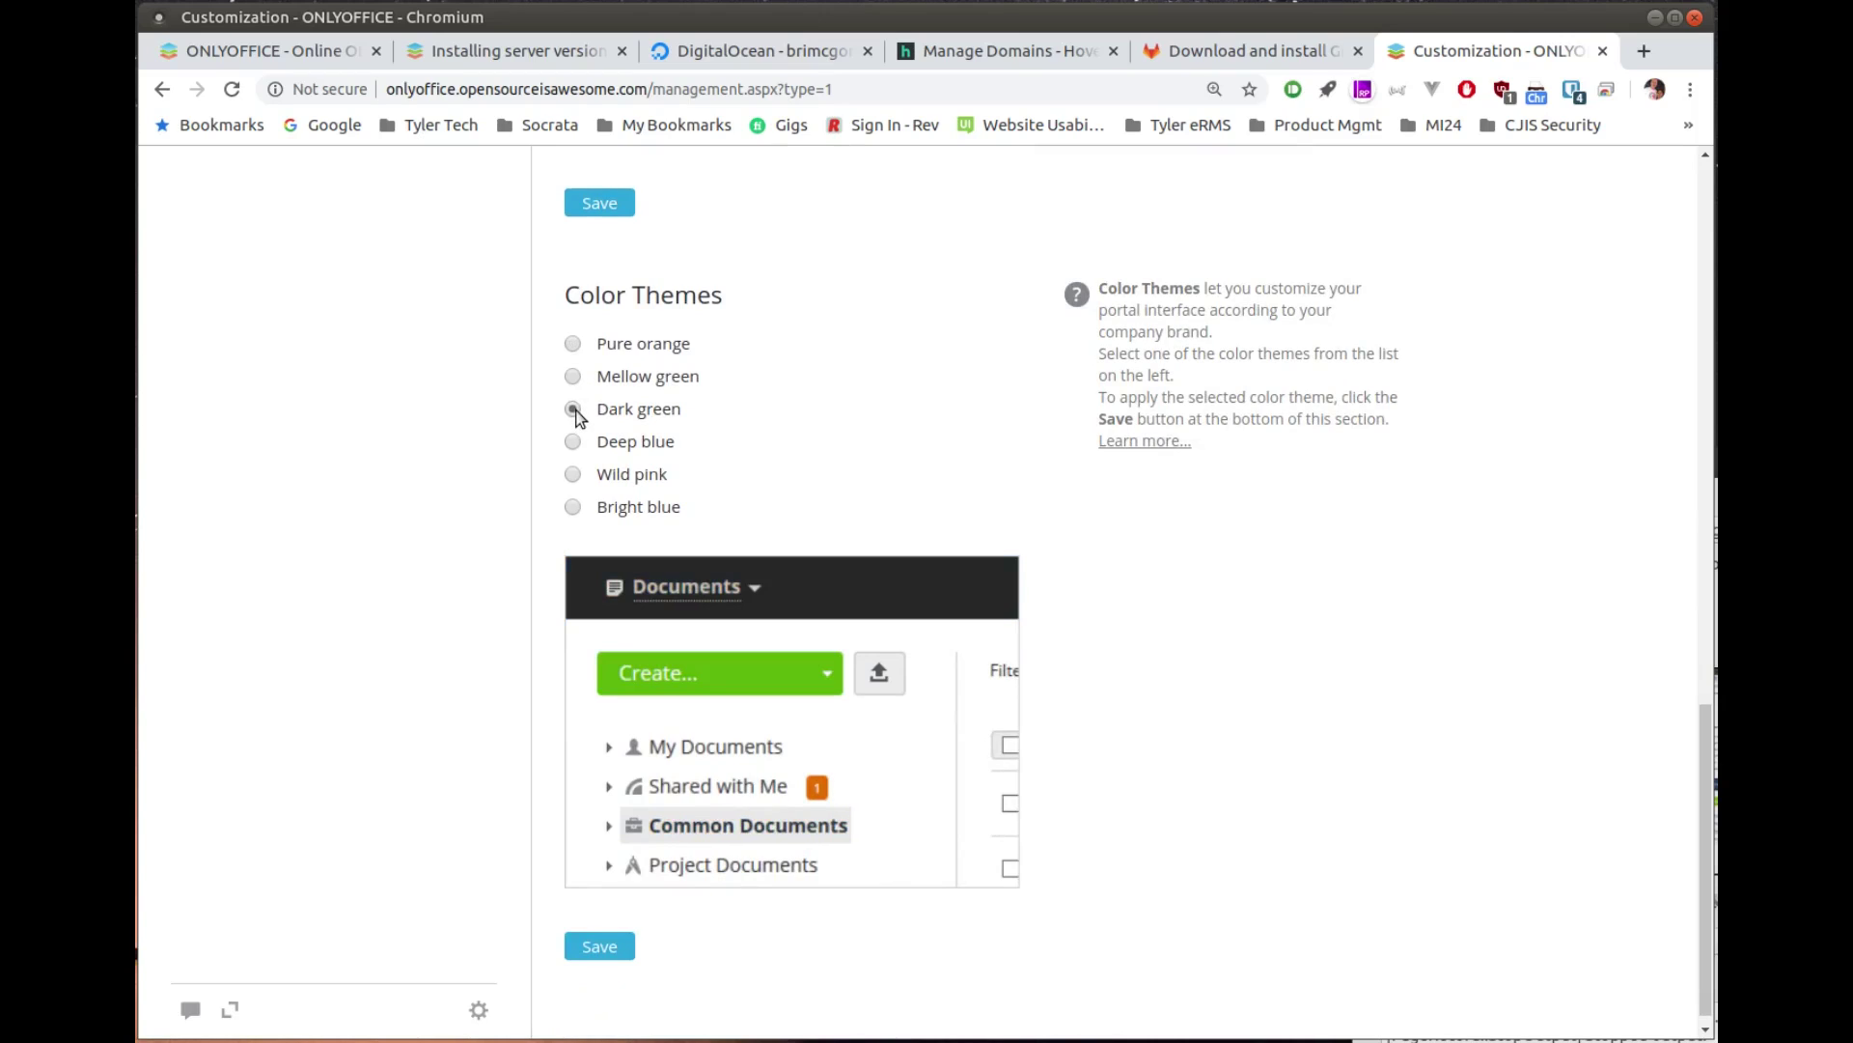
{"action": "left_click", "coordinate": [577, 343]}
{"action": "scroll", "coordinate": [923, 403], "scroll_direction": "down", "scroll_amount": 1}
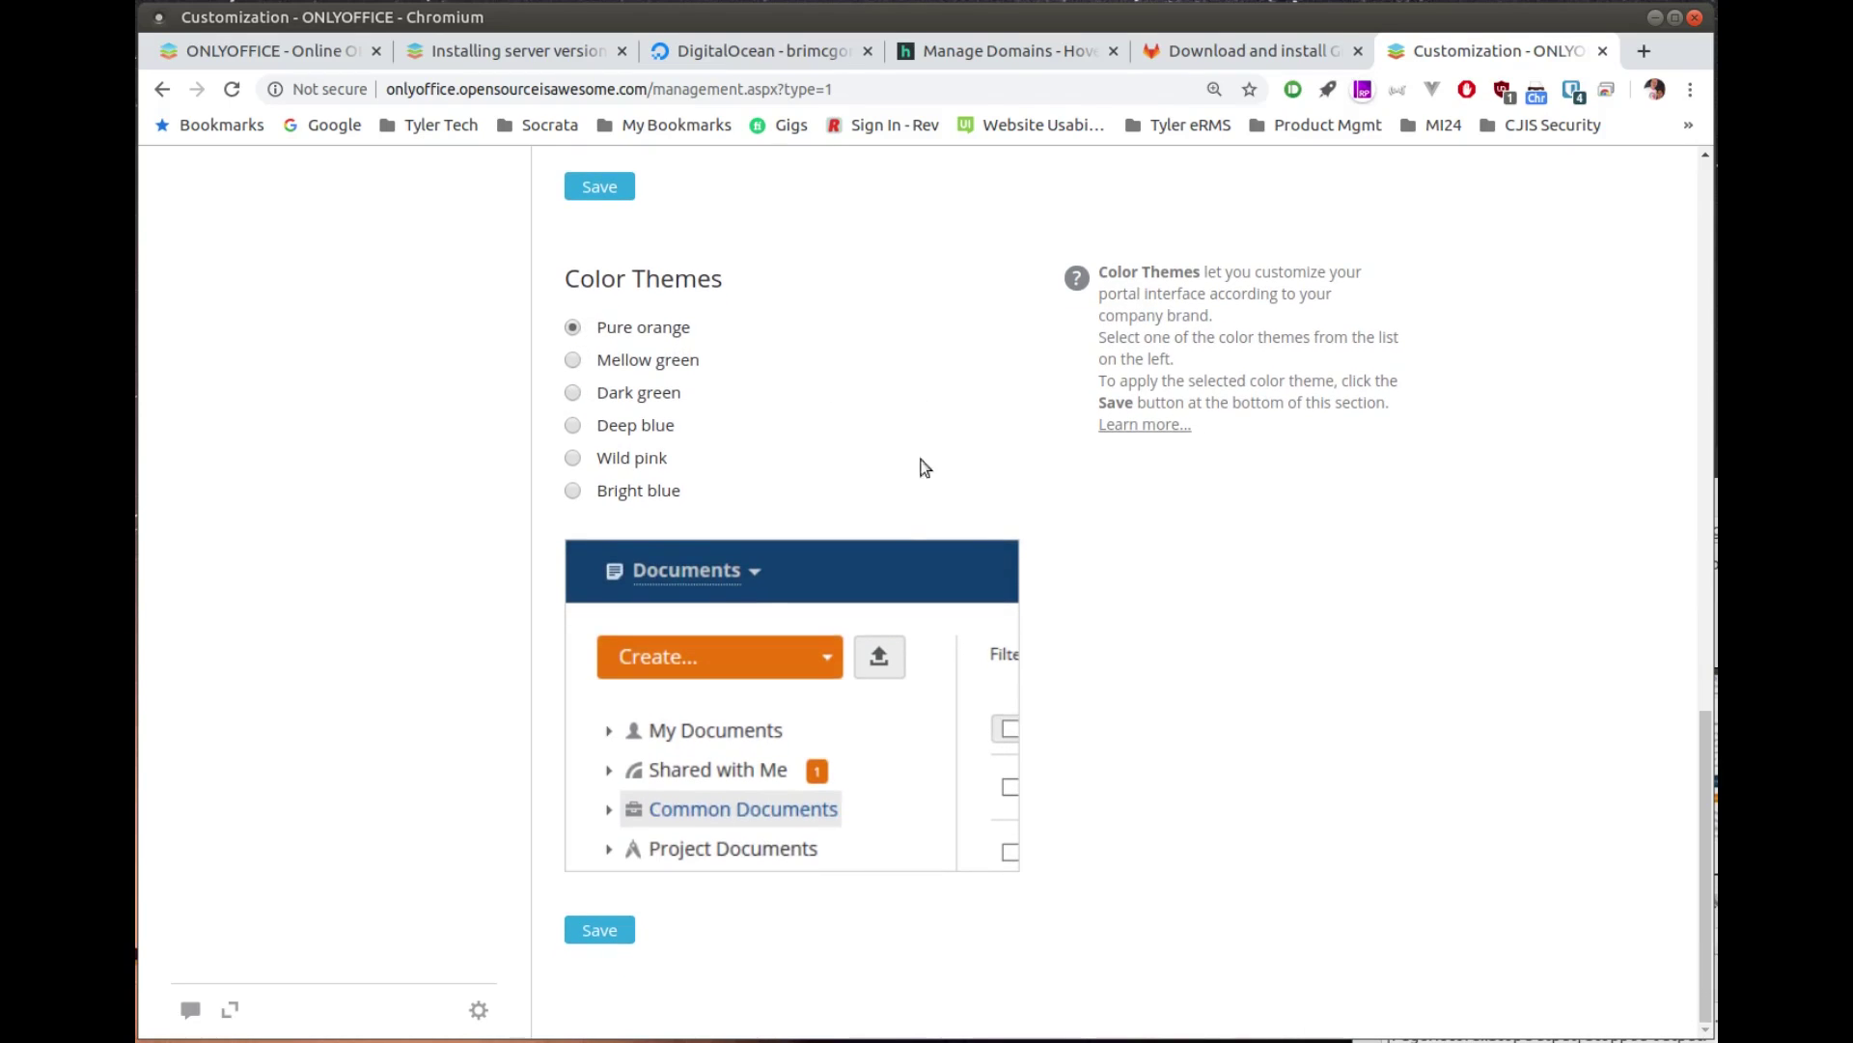
{"action": "left_click", "coordinate": [599, 928]}
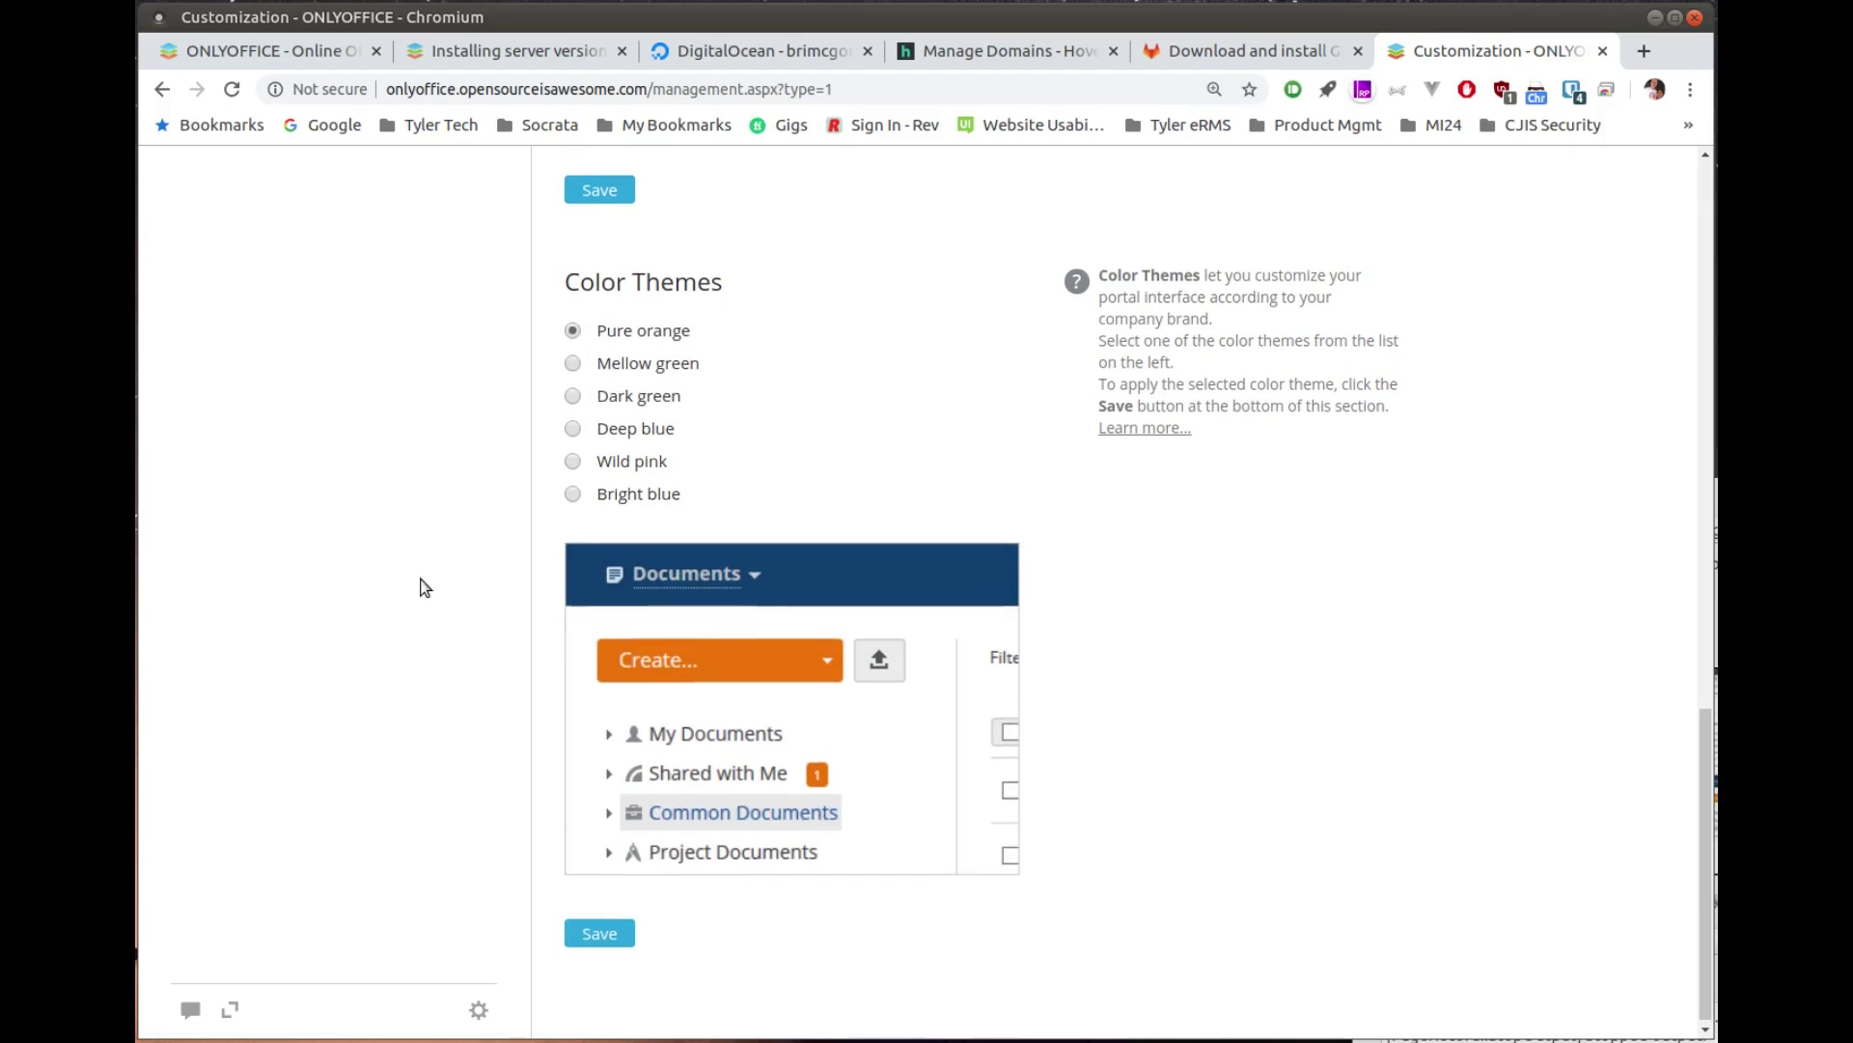
{"action": "scroll", "coordinate": [425, 587], "scroll_direction": "up", "scroll_amount": 20}
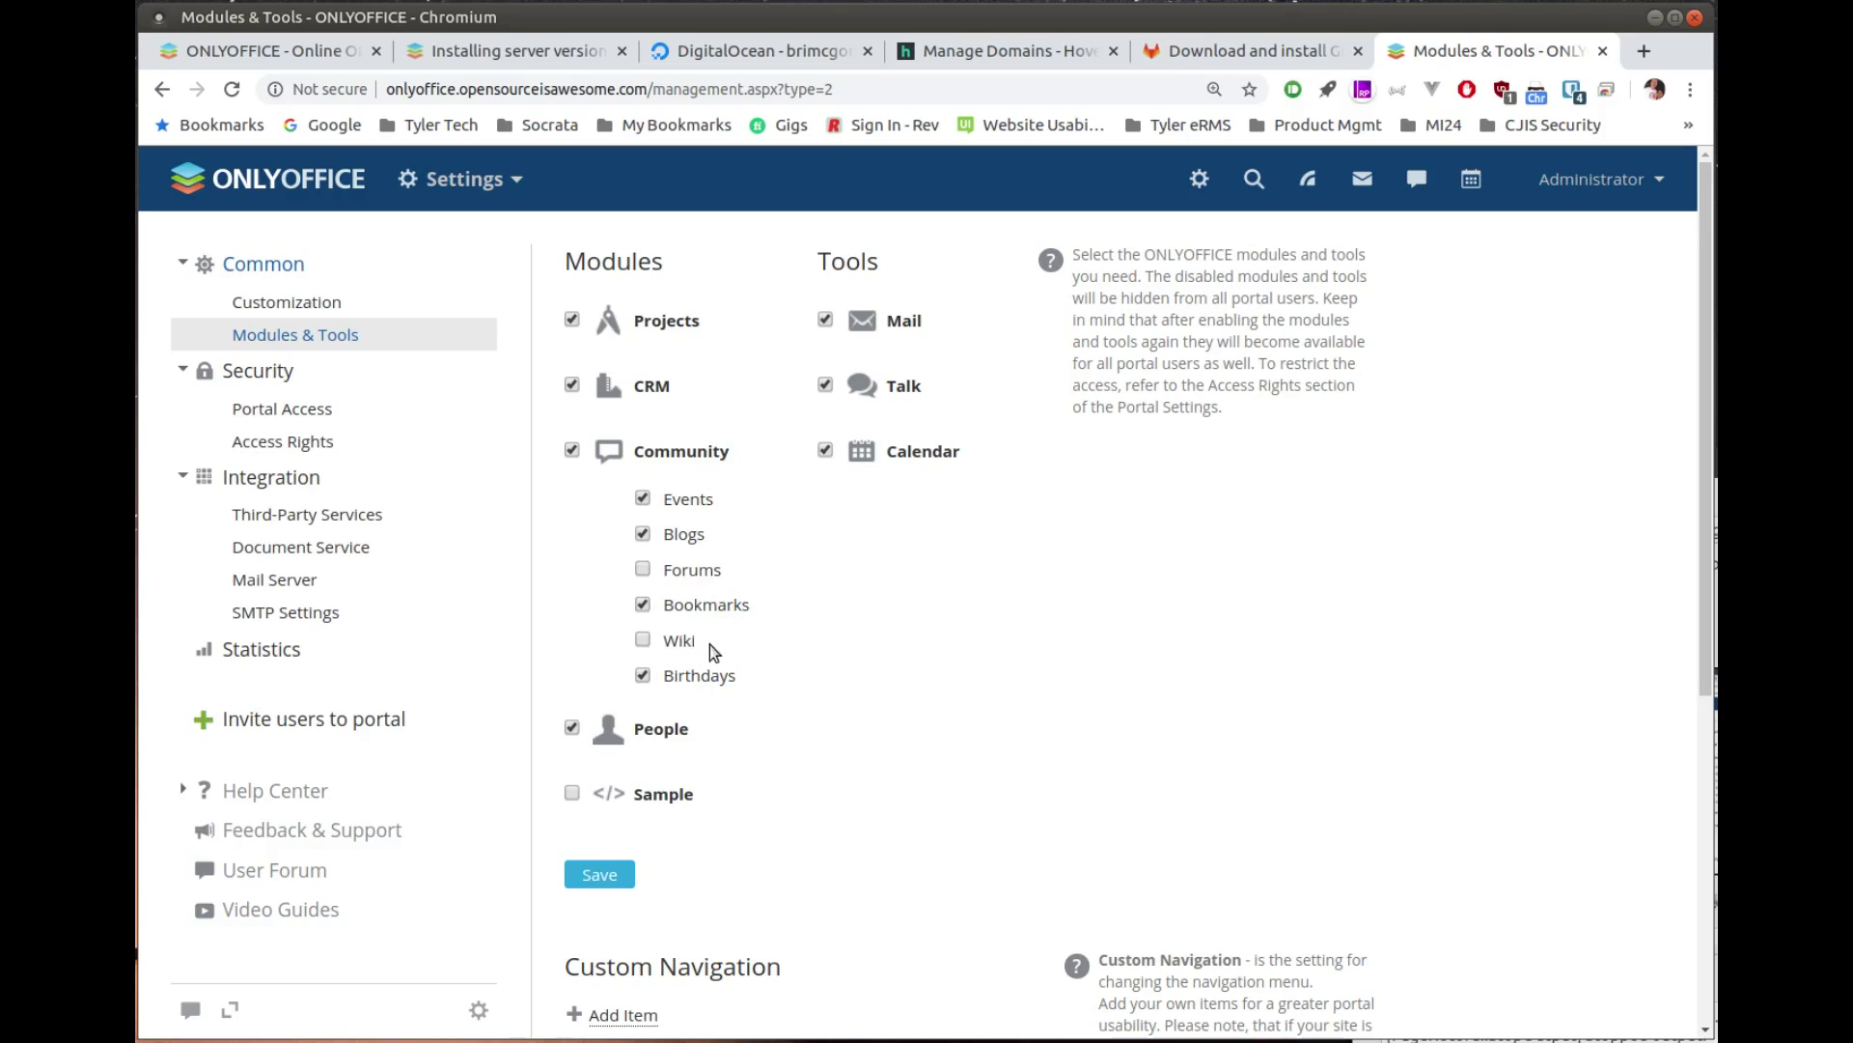
{"action": "left_click", "coordinate": [643, 569]}
{"action": "left_click", "coordinate": [643, 640]}
{"action": "scroll", "coordinate": [776, 645], "scroll_direction": "down", "scroll_amount": 3}
{"action": "scroll", "coordinate": [785, 623], "scroll_direction": "up", "scroll_amount": 1}
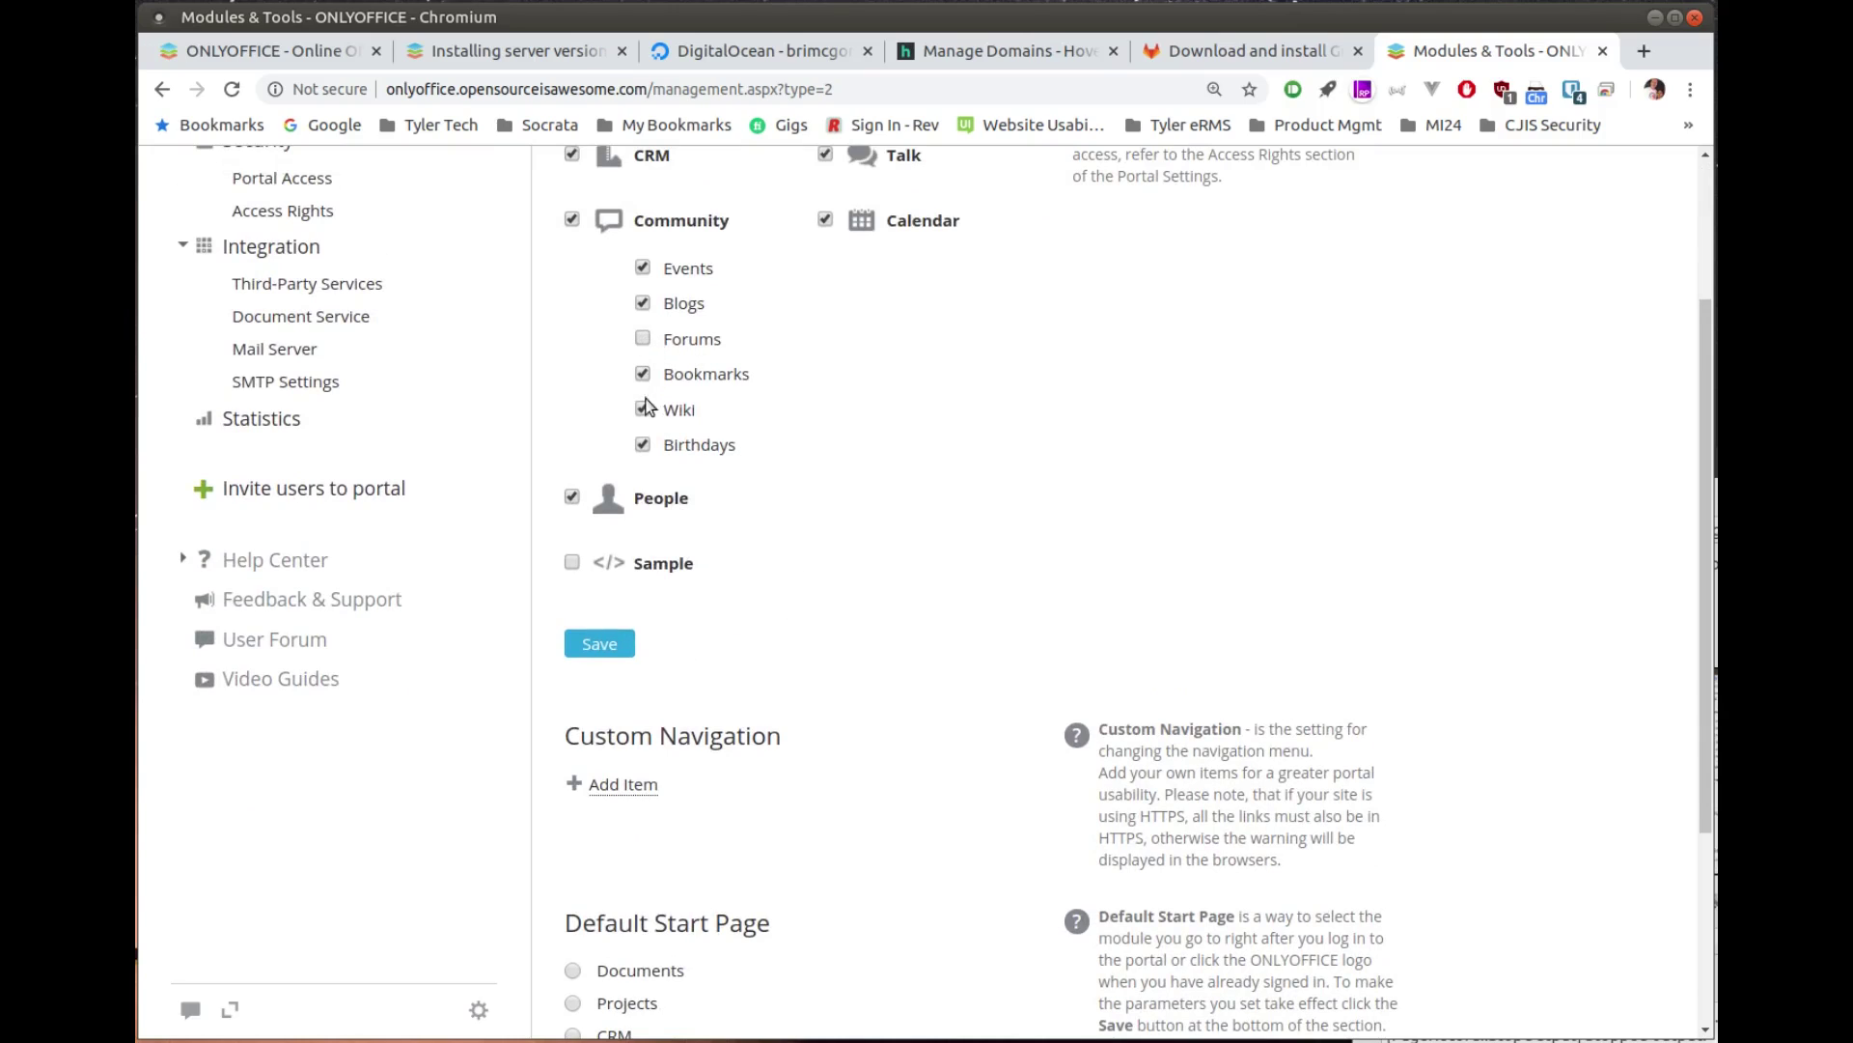
{"action": "left_click", "coordinate": [643, 410]}
{"action": "scroll", "coordinate": [780, 596], "scroll_direction": "down", "scroll_amount": 3}
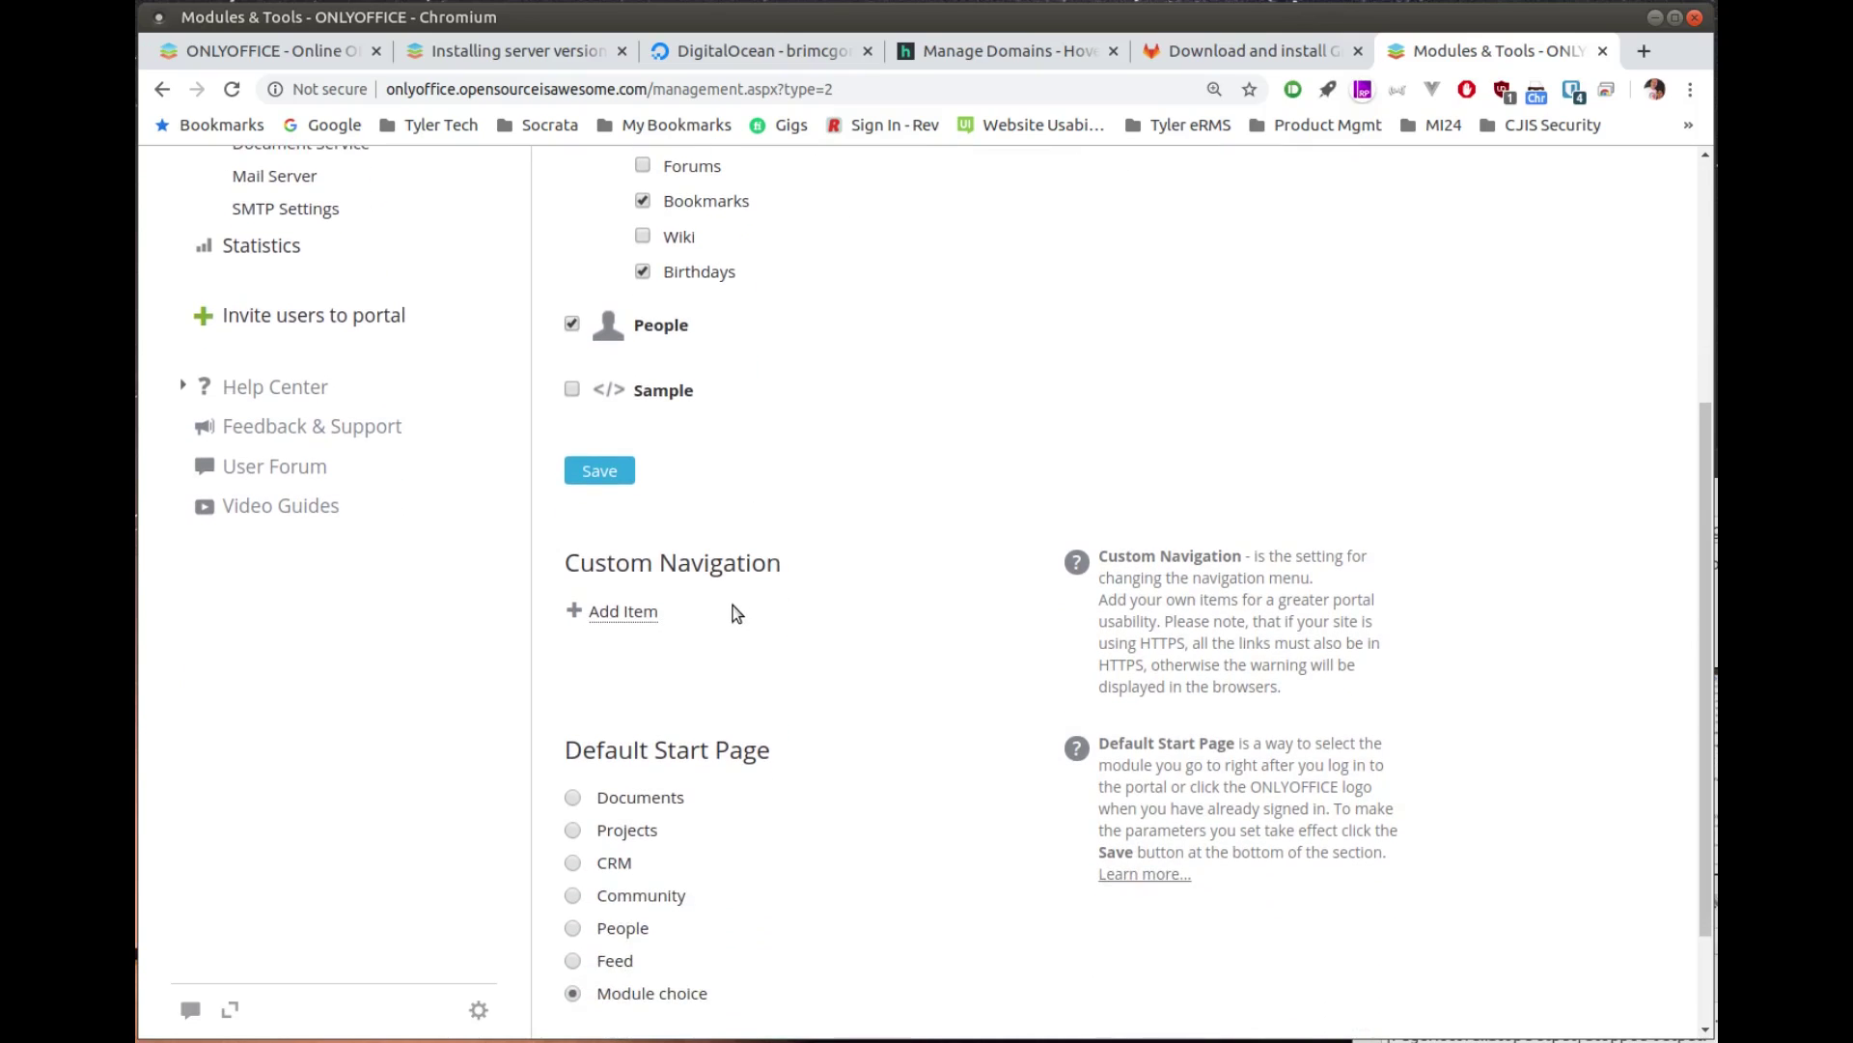
{"action": "scroll", "coordinate": [751, 604], "scroll_direction": "down", "scroll_amount": 3}
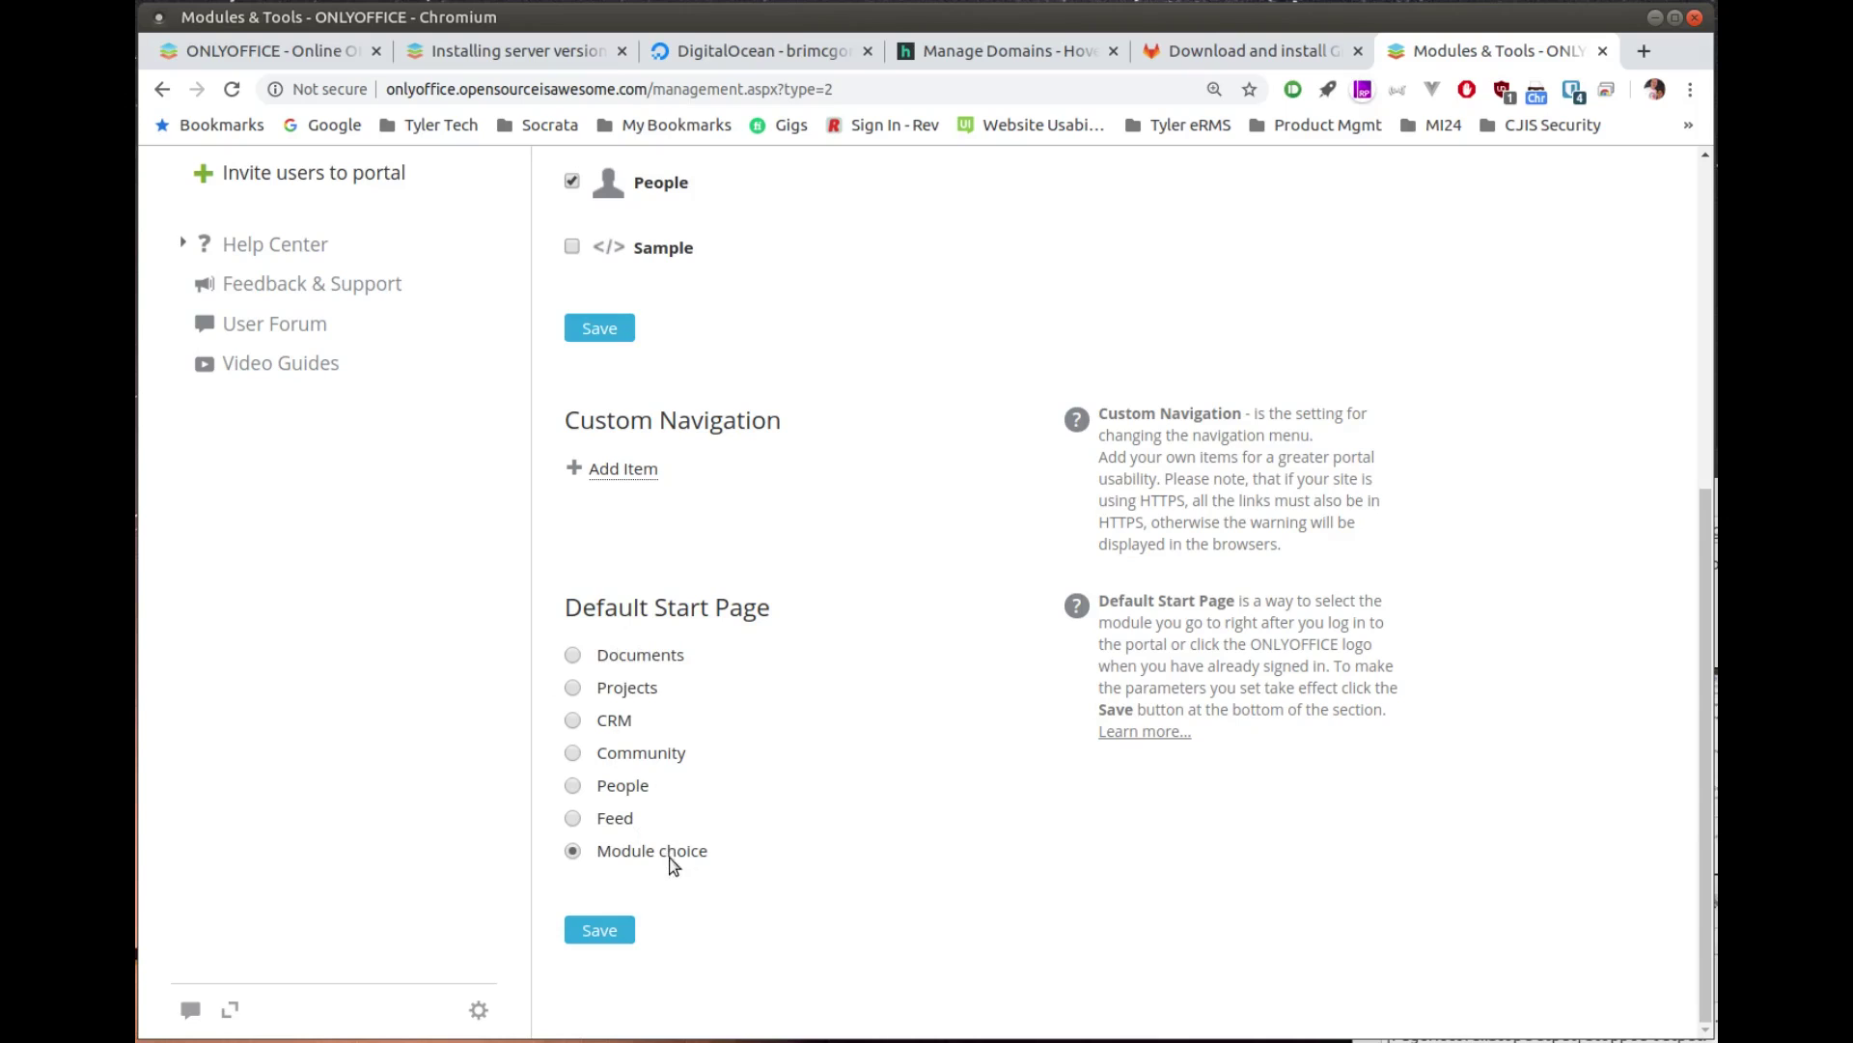
{"action": "scroll", "coordinate": [468, 711], "scroll_direction": "up", "scroll_amount": 10}
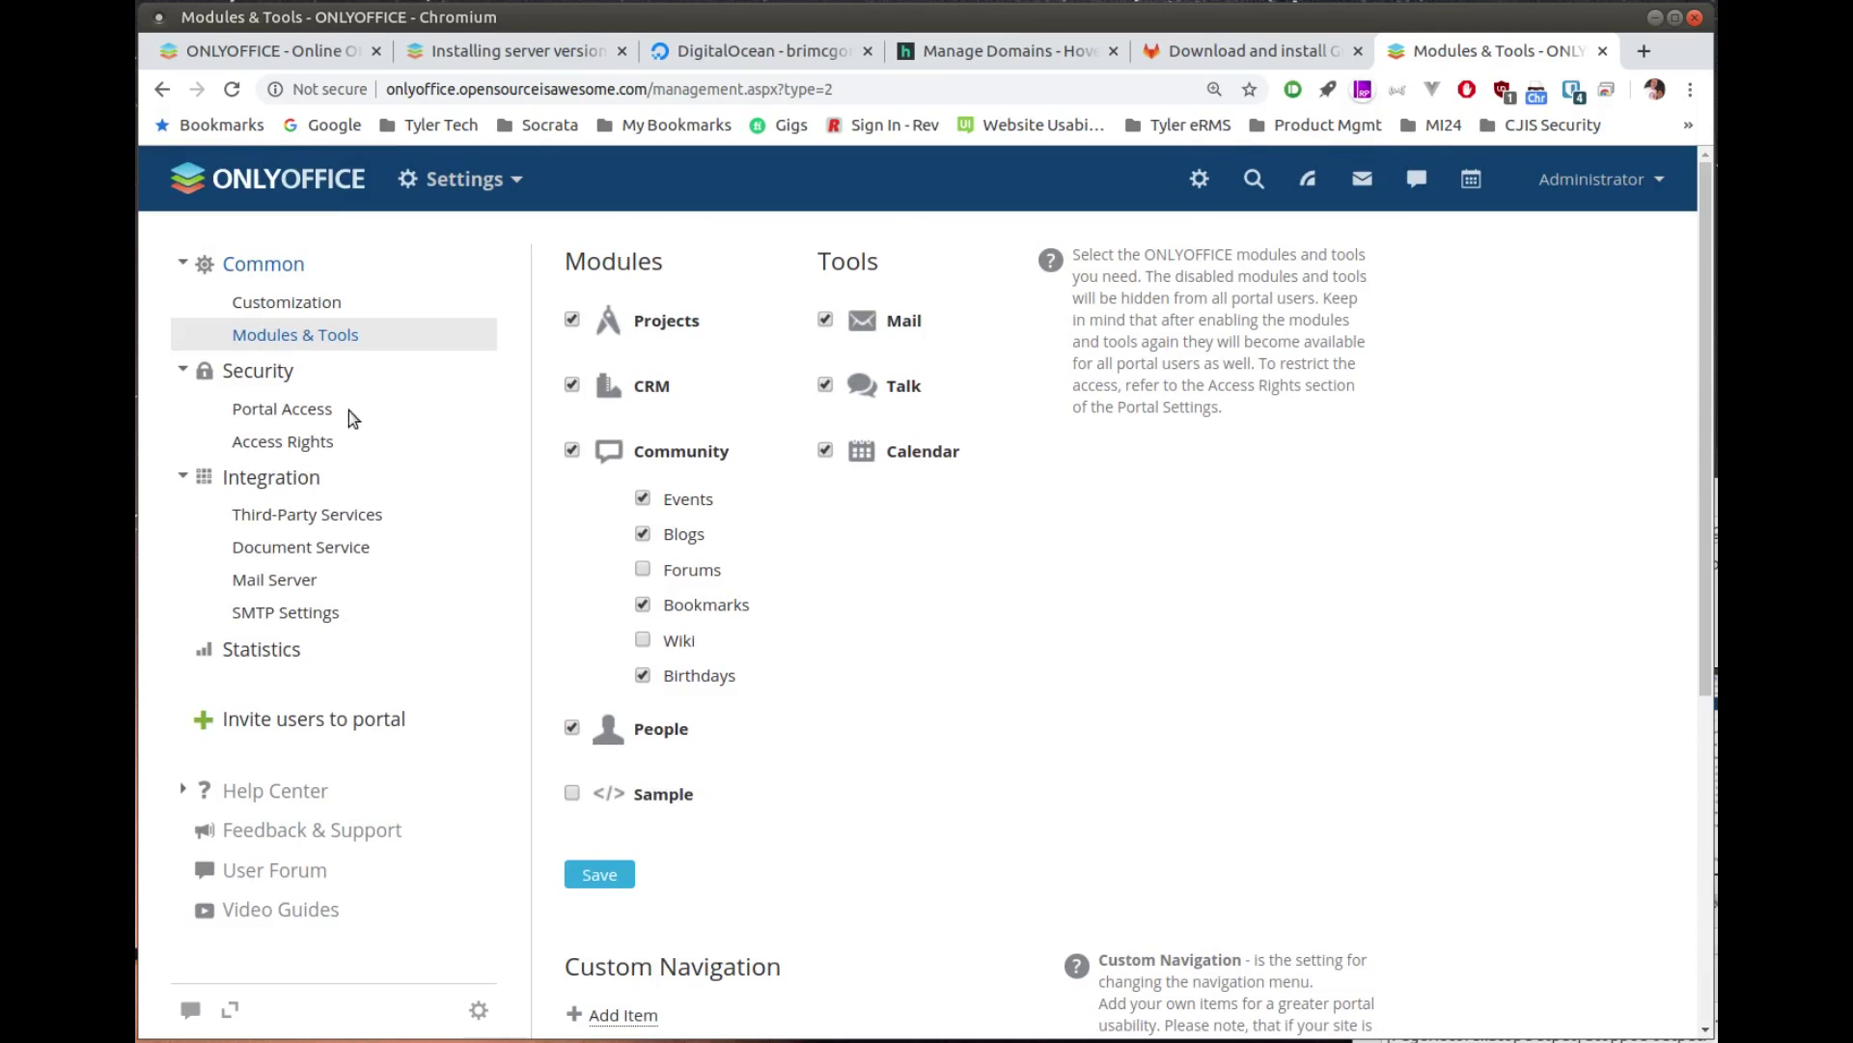
Step: Require 13-character passwords with capitals, digits and special characters, plus authenticator-app two-factor sign-in
{"action": "left_click", "coordinate": [326, 411]}
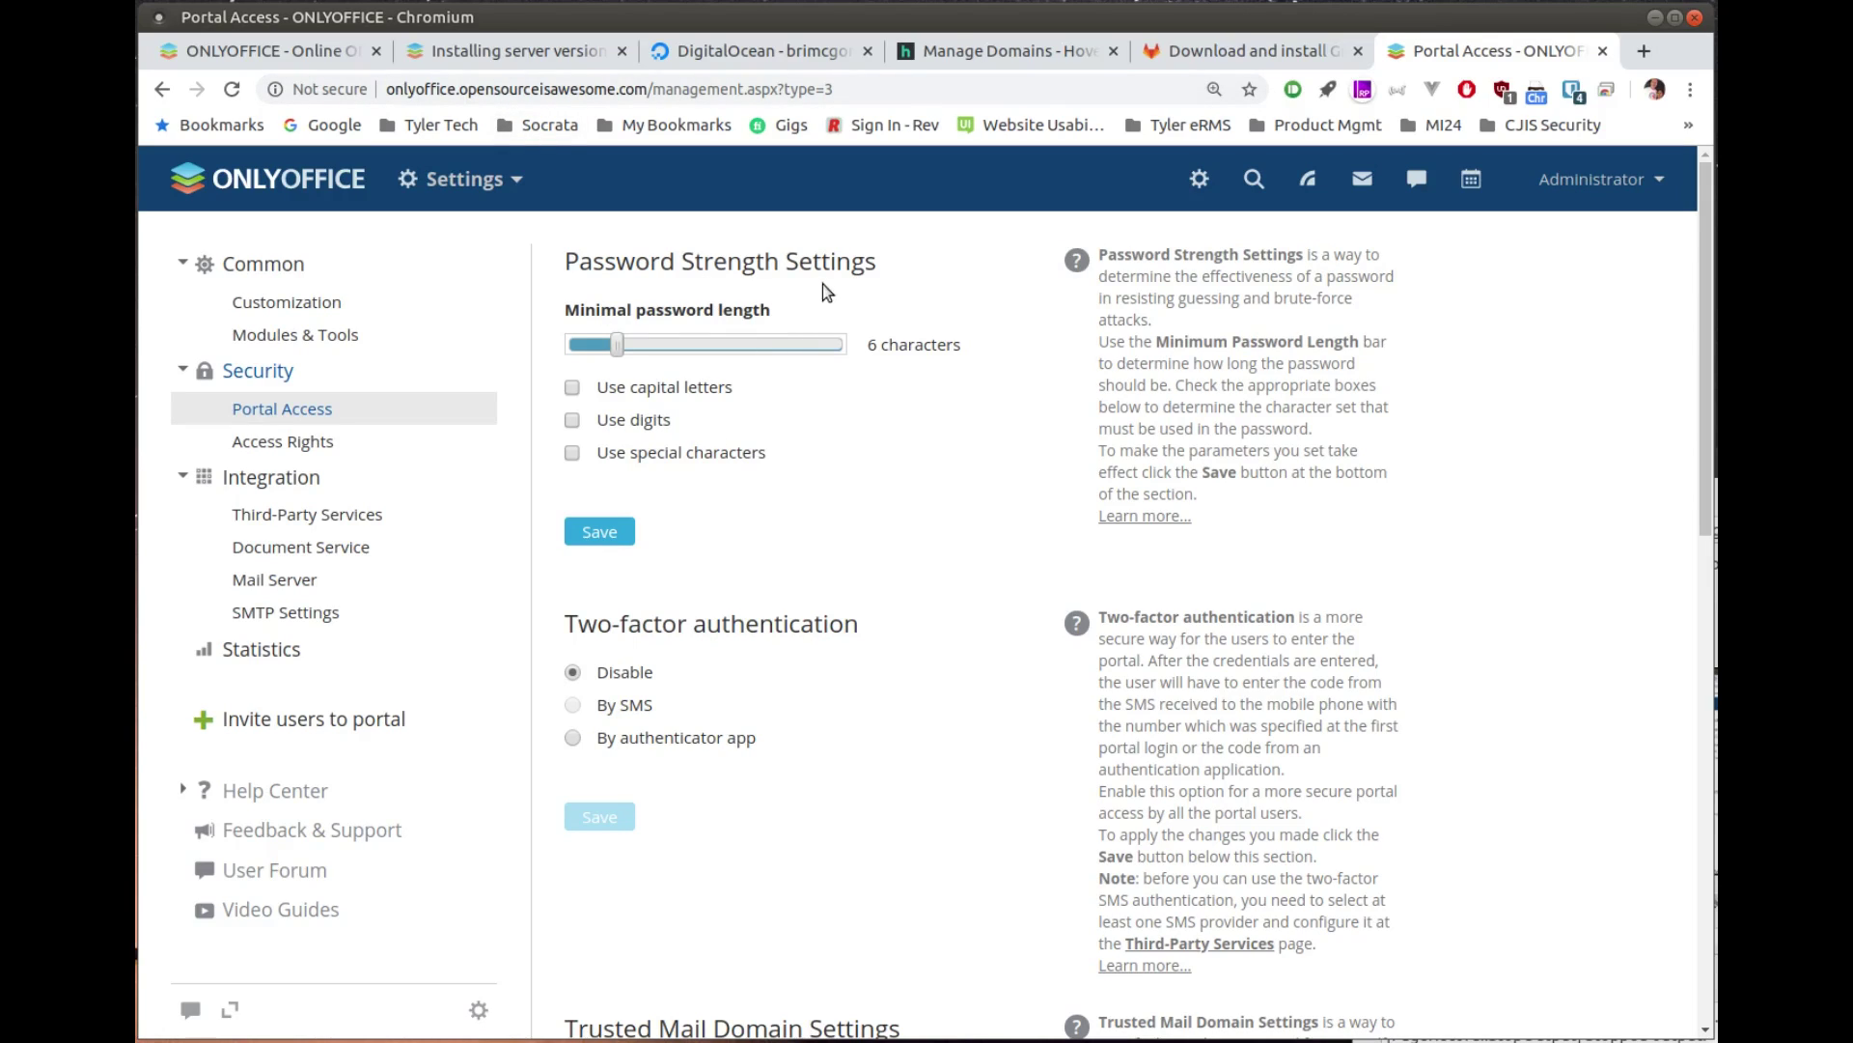
{"action": "left_click_drag", "start_coordinate": [623, 356], "coordinate": [691, 345]}
{"action": "left_click", "coordinate": [642, 386]}
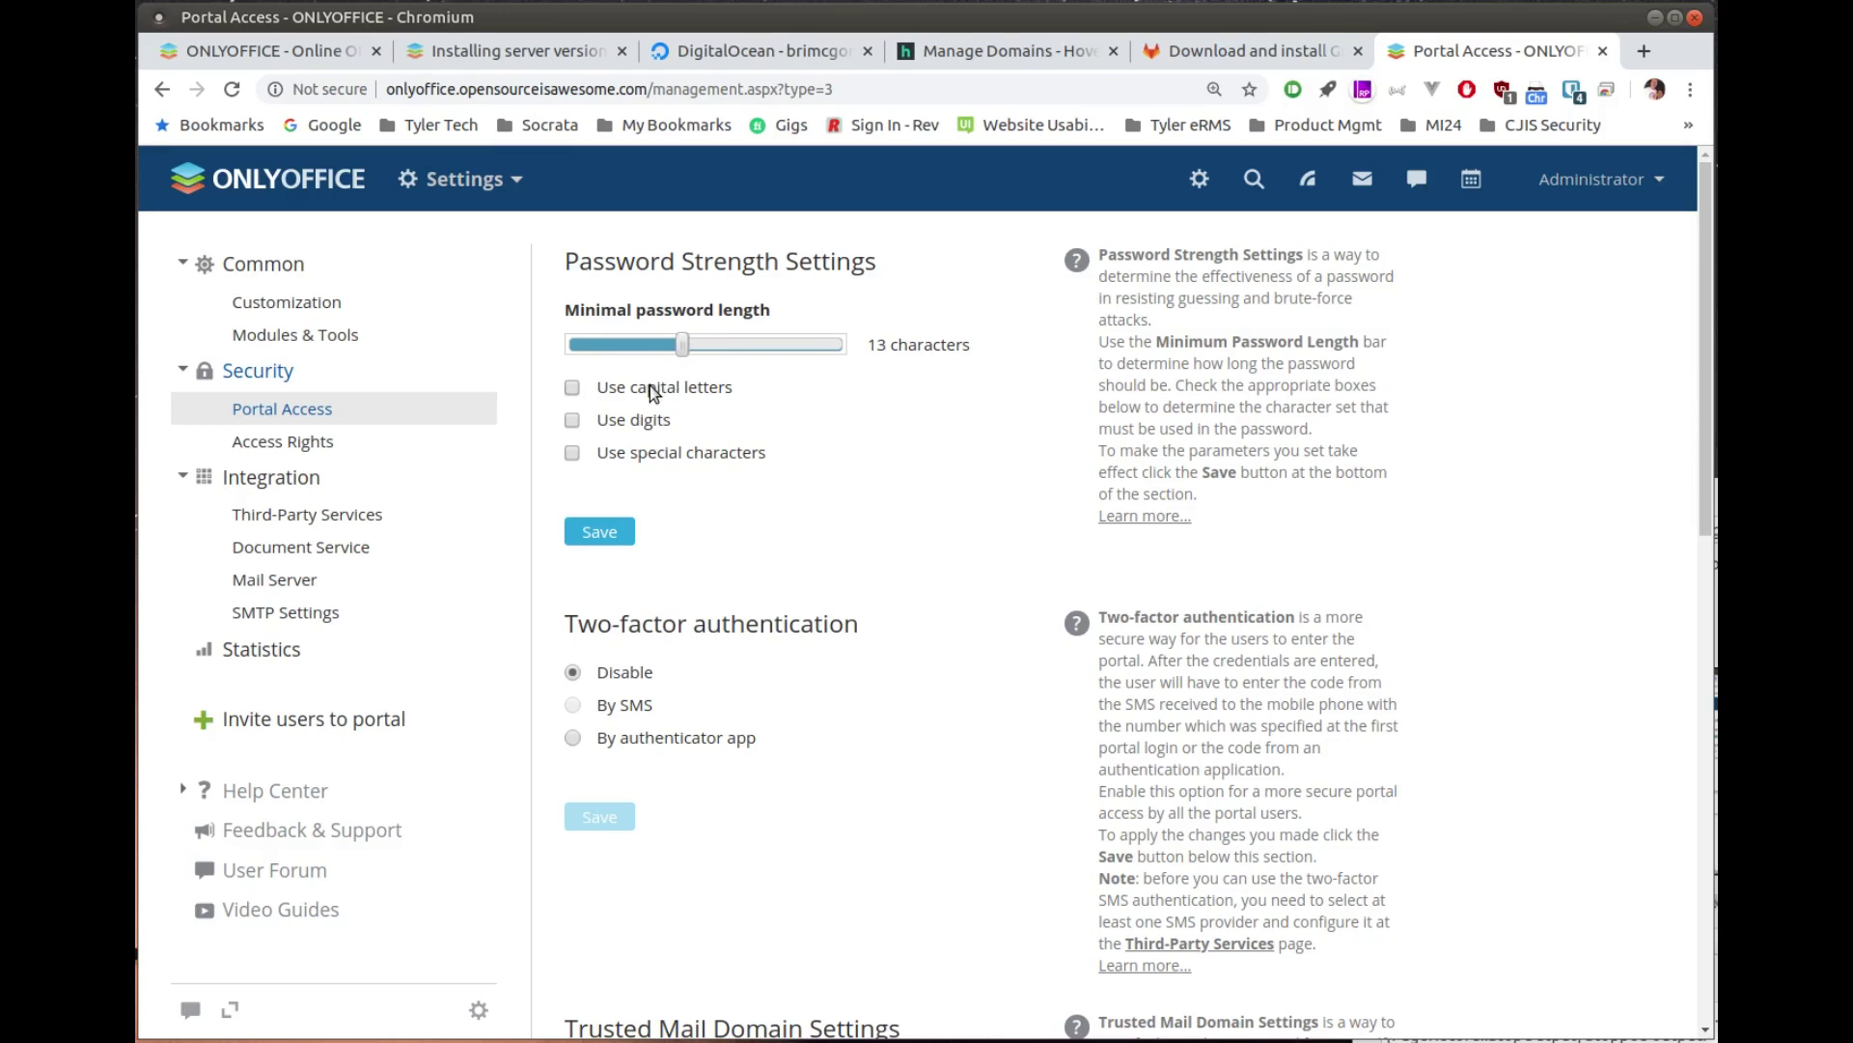
{"action": "left_click", "coordinate": [645, 421]}
{"action": "left_click", "coordinate": [647, 452]}
{"action": "scroll", "coordinate": [803, 554], "scroll_direction": "down", "scroll_amount": 3}
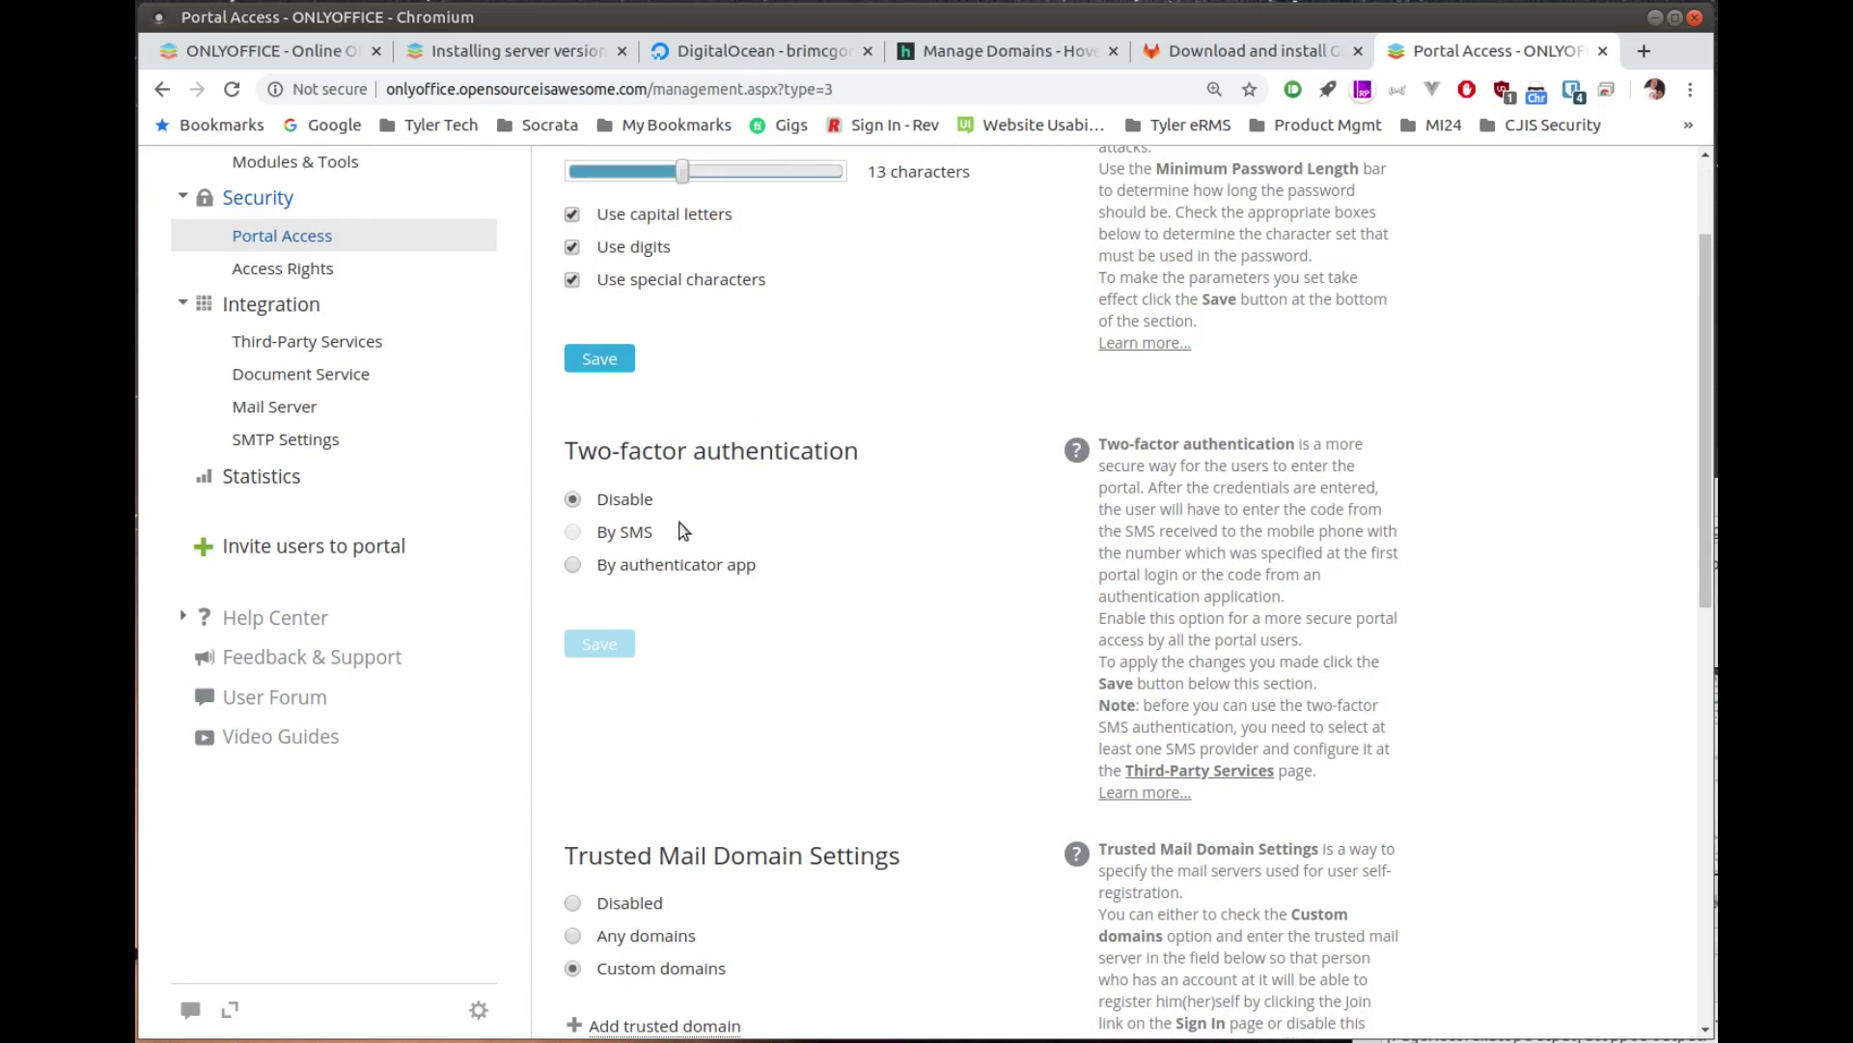
{"action": "left_click", "coordinate": [648, 566]}
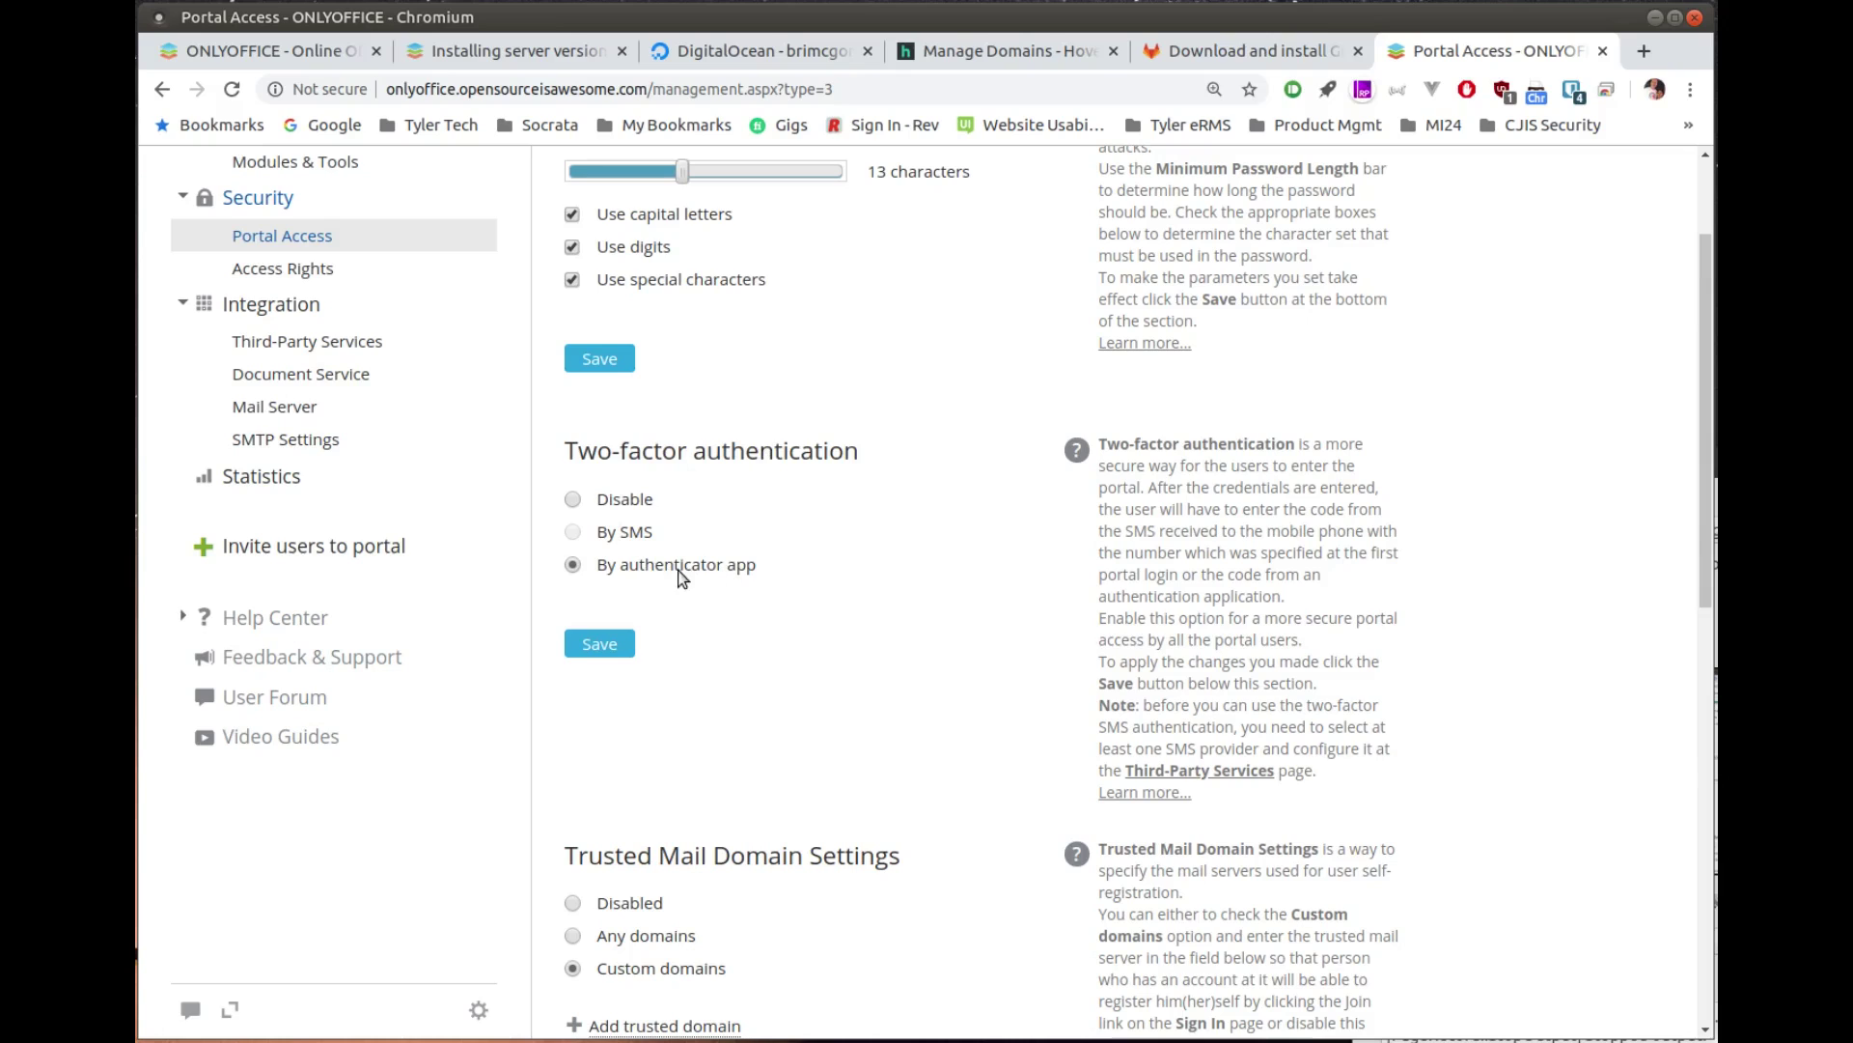
{"action": "scroll", "coordinate": [728, 583], "scroll_direction": "down", "scroll_amount": 3}
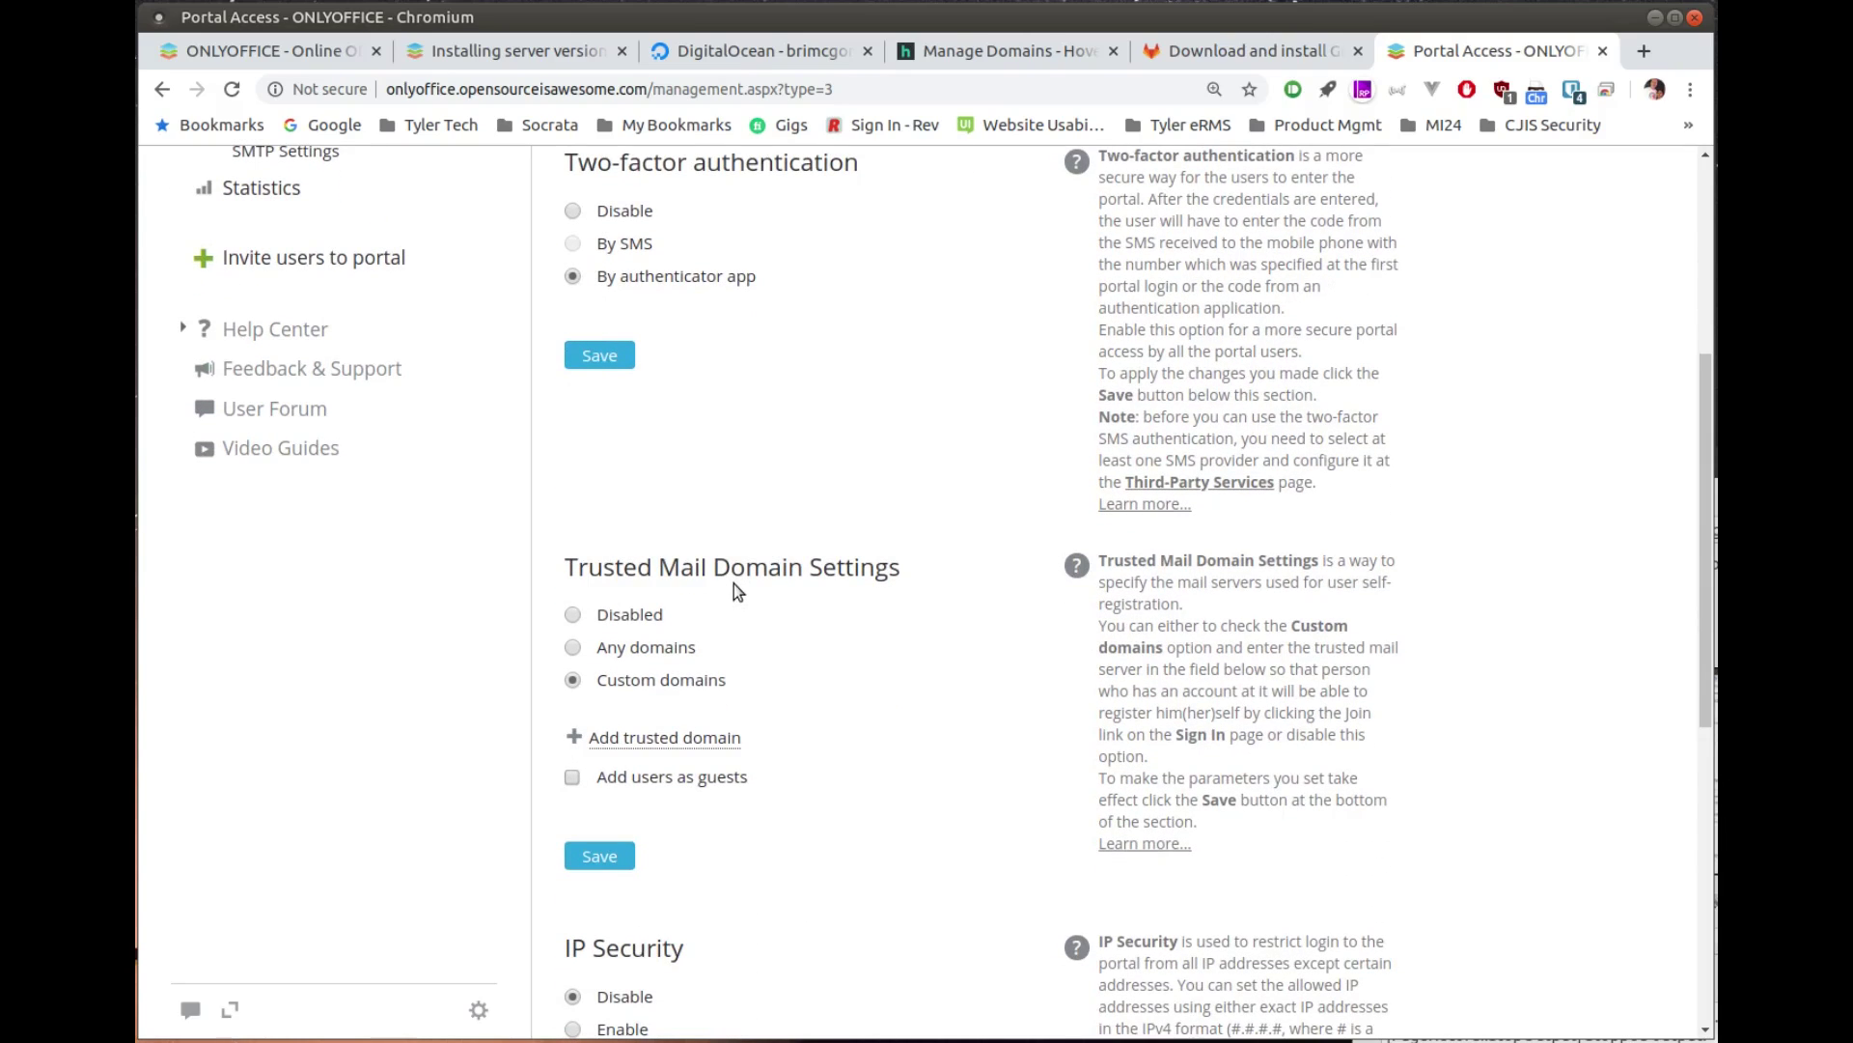
{"action": "scroll", "coordinate": [737, 589], "scroll_direction": "down", "scroll_amount": 1}
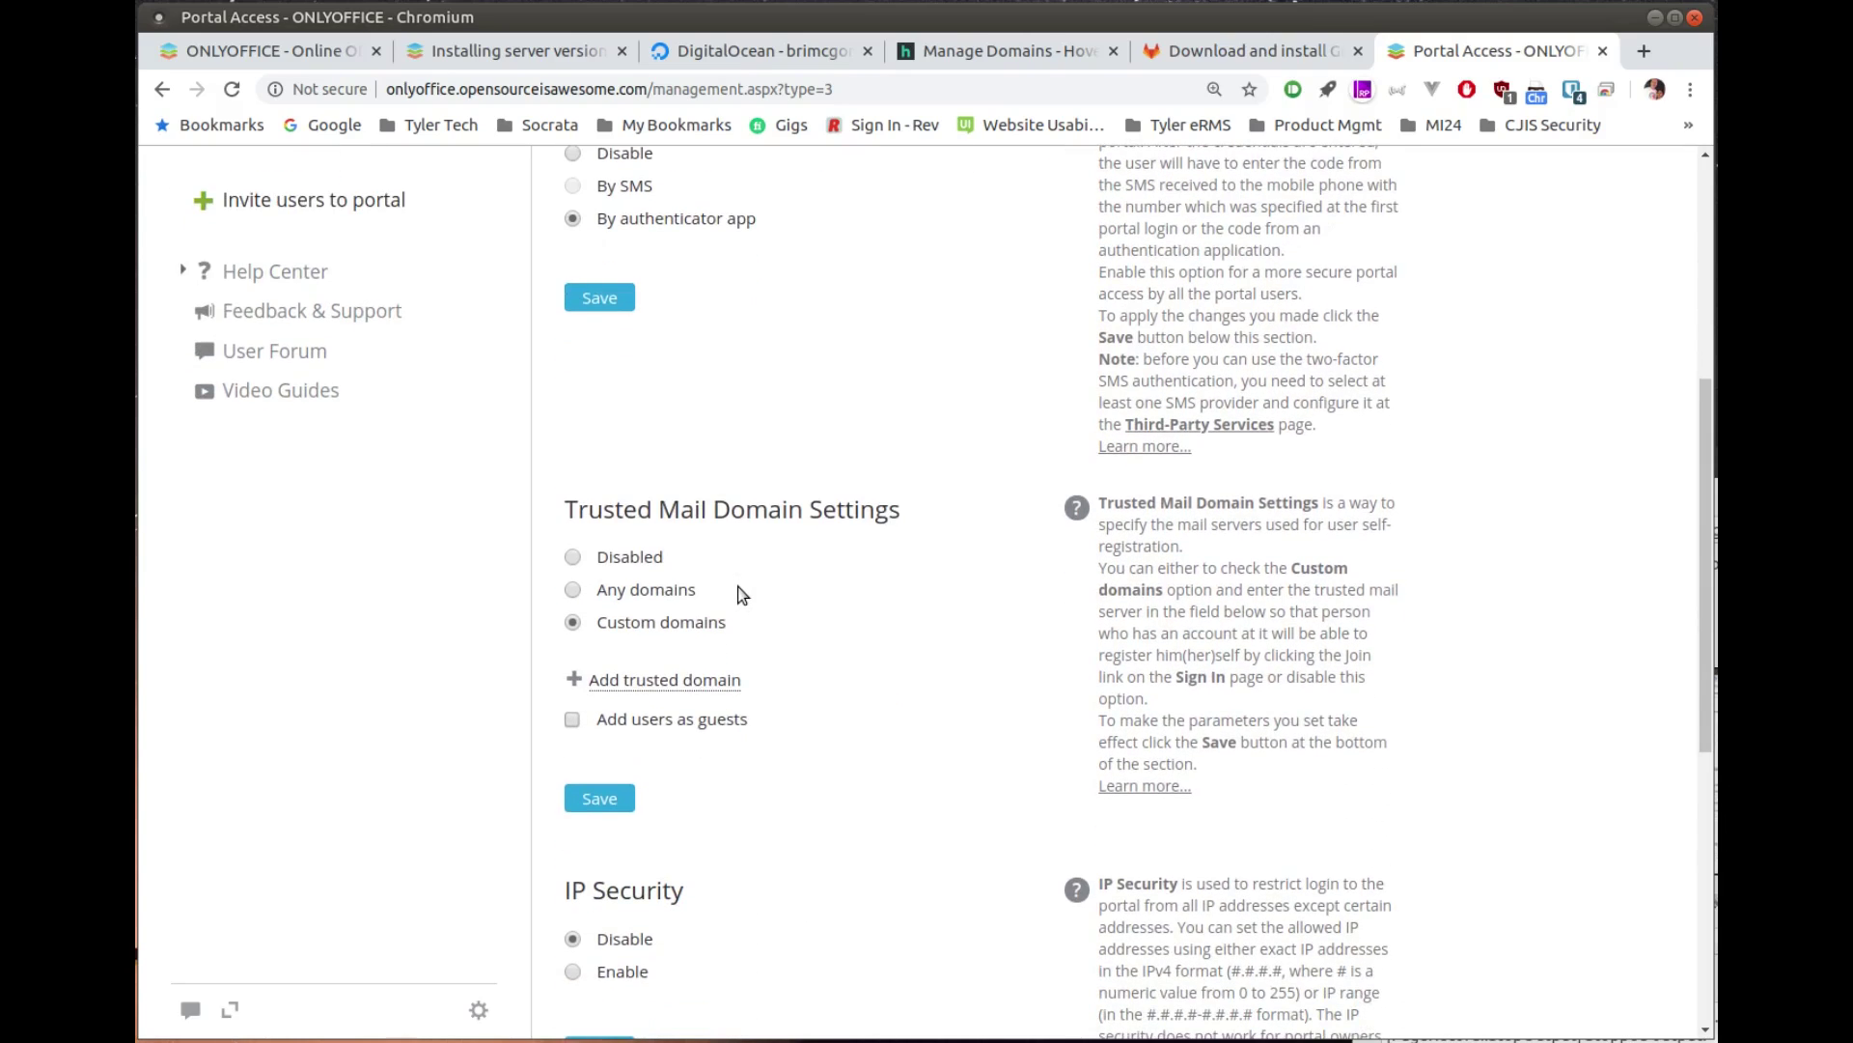
{"action": "scroll", "coordinate": [805, 660], "scroll_direction": "down", "scroll_amount": 3}
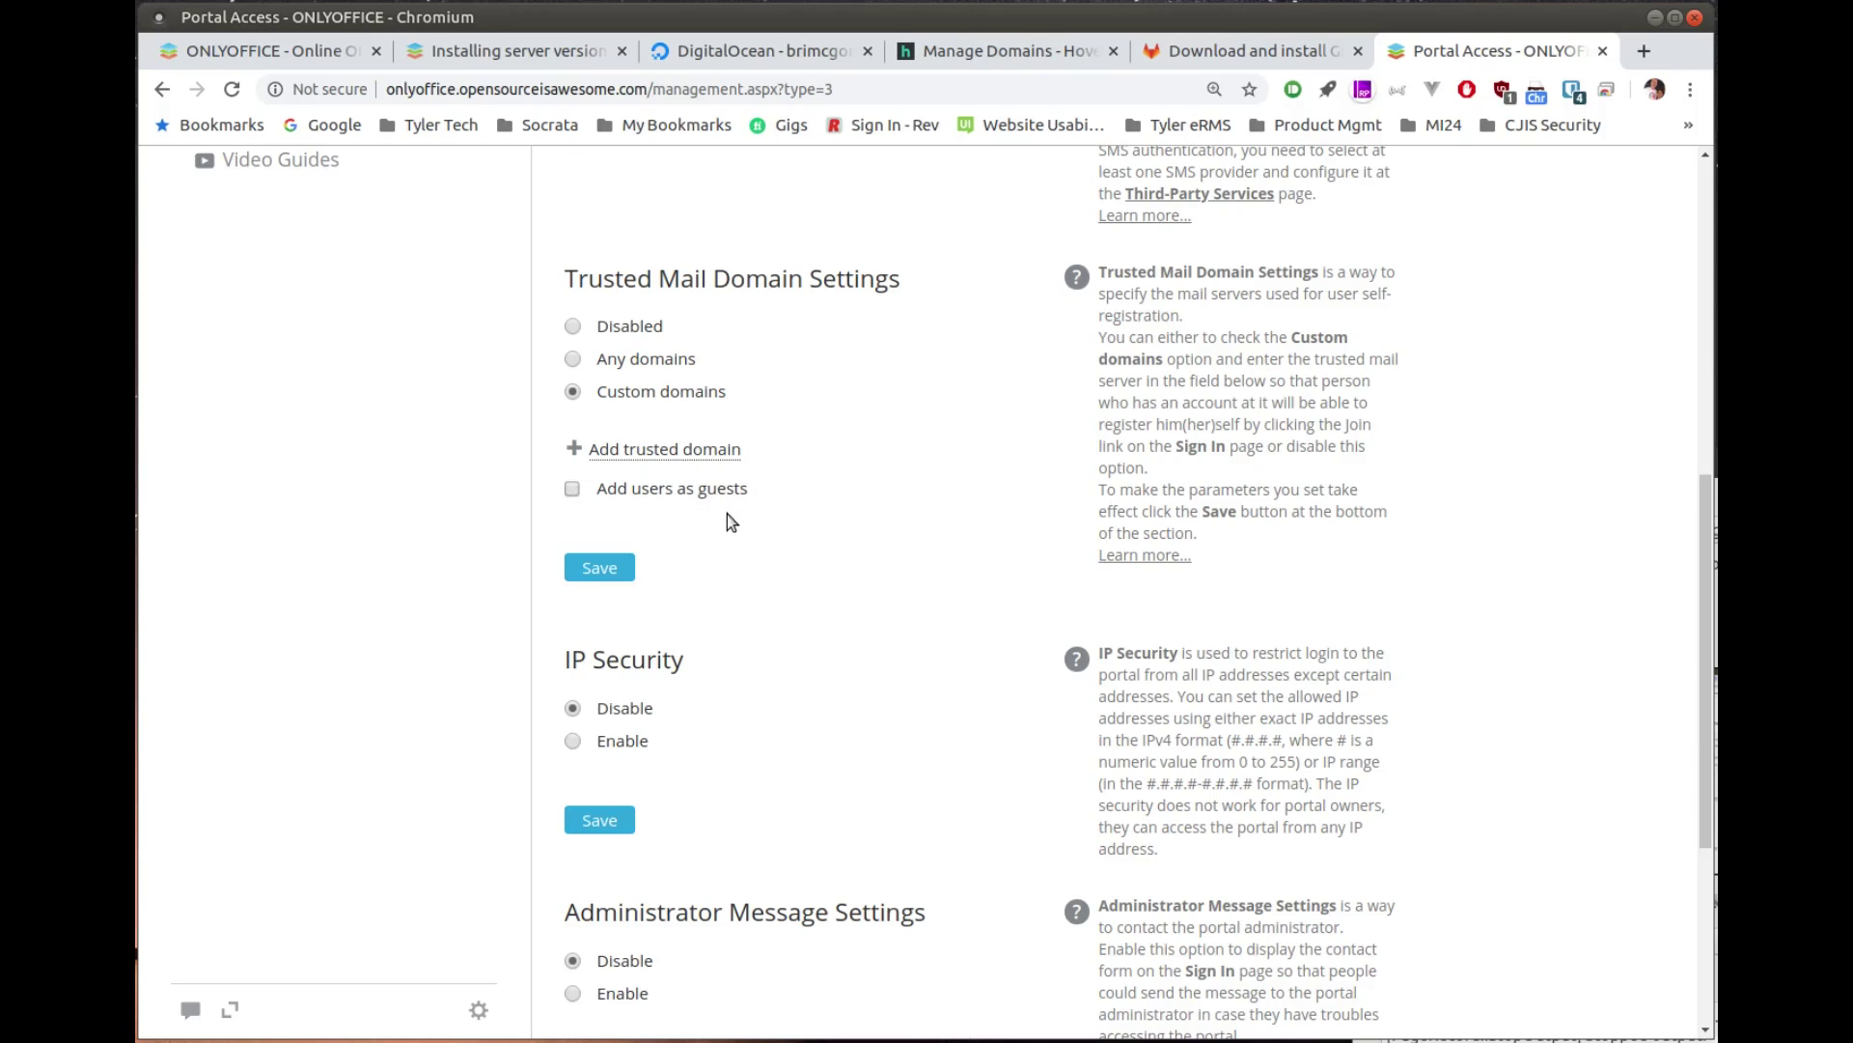
{"action": "scroll", "coordinate": [729, 515], "scroll_direction": "down", "scroll_amount": 5}
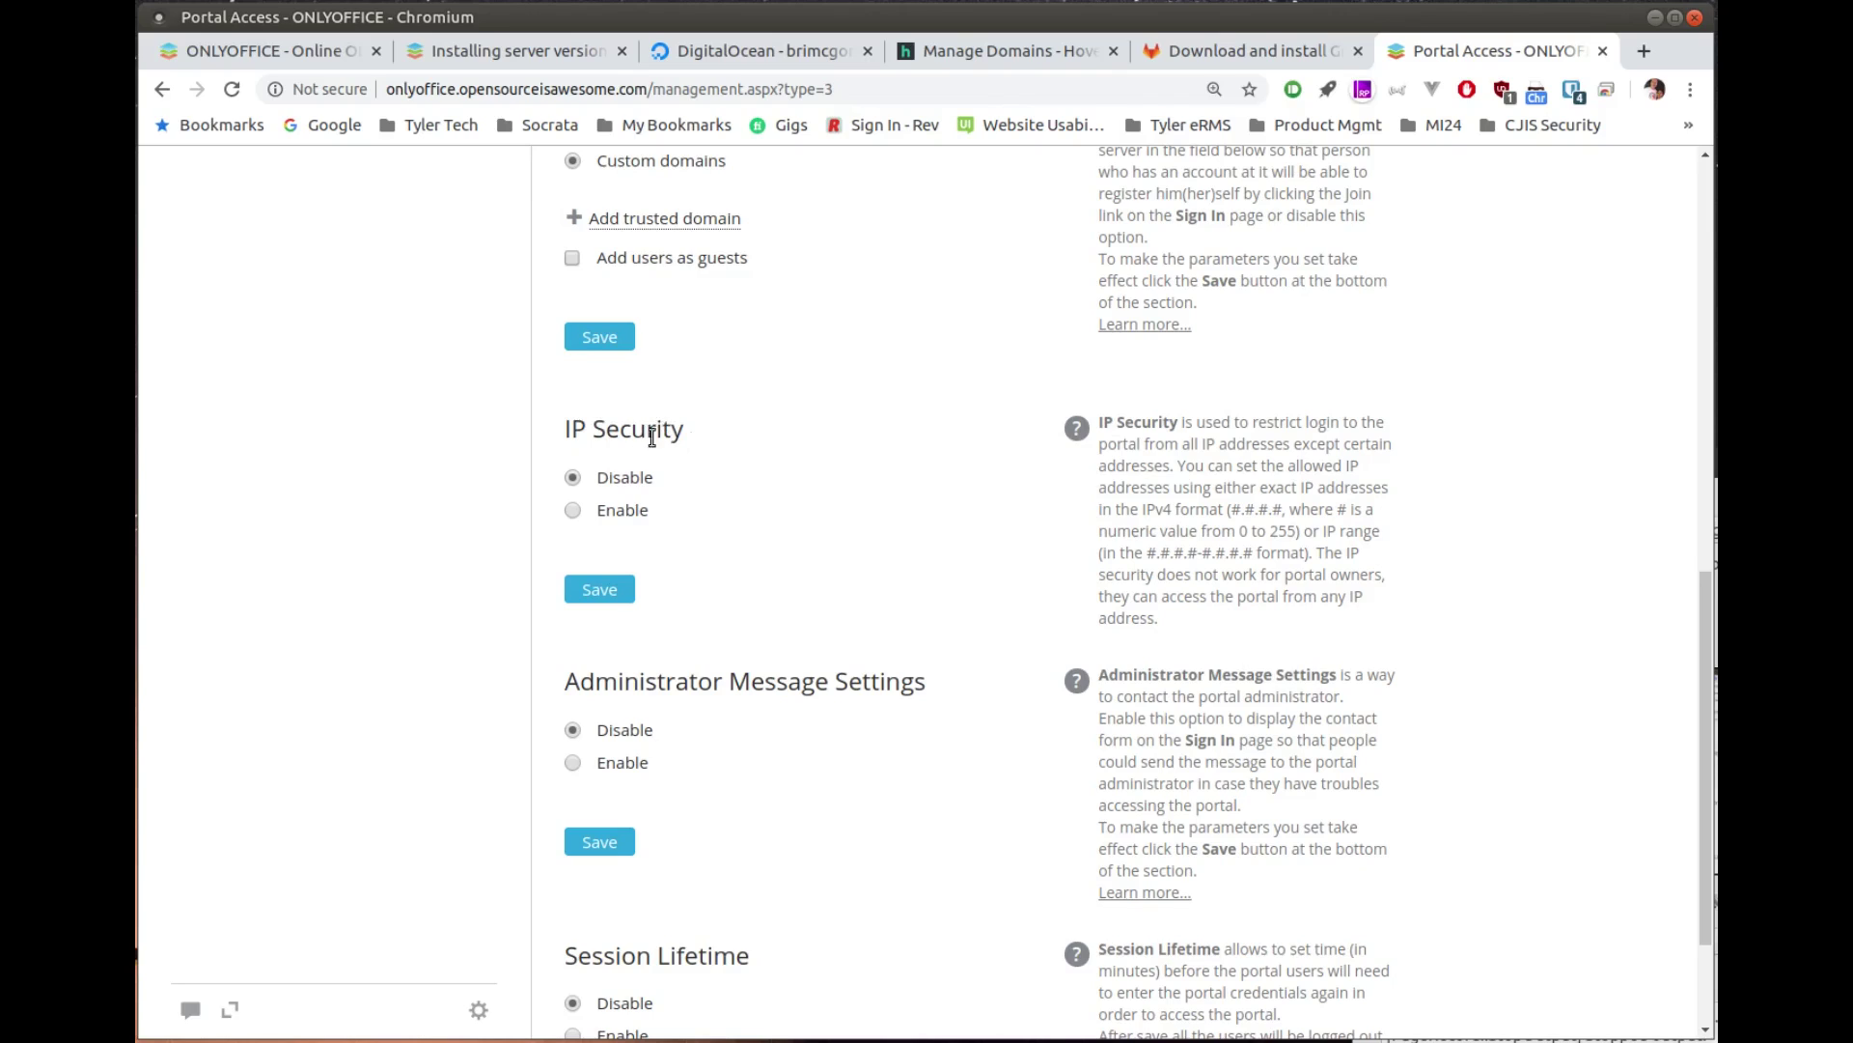
{"action": "scroll", "coordinate": [759, 557], "scroll_direction": "down", "scroll_amount": 3}
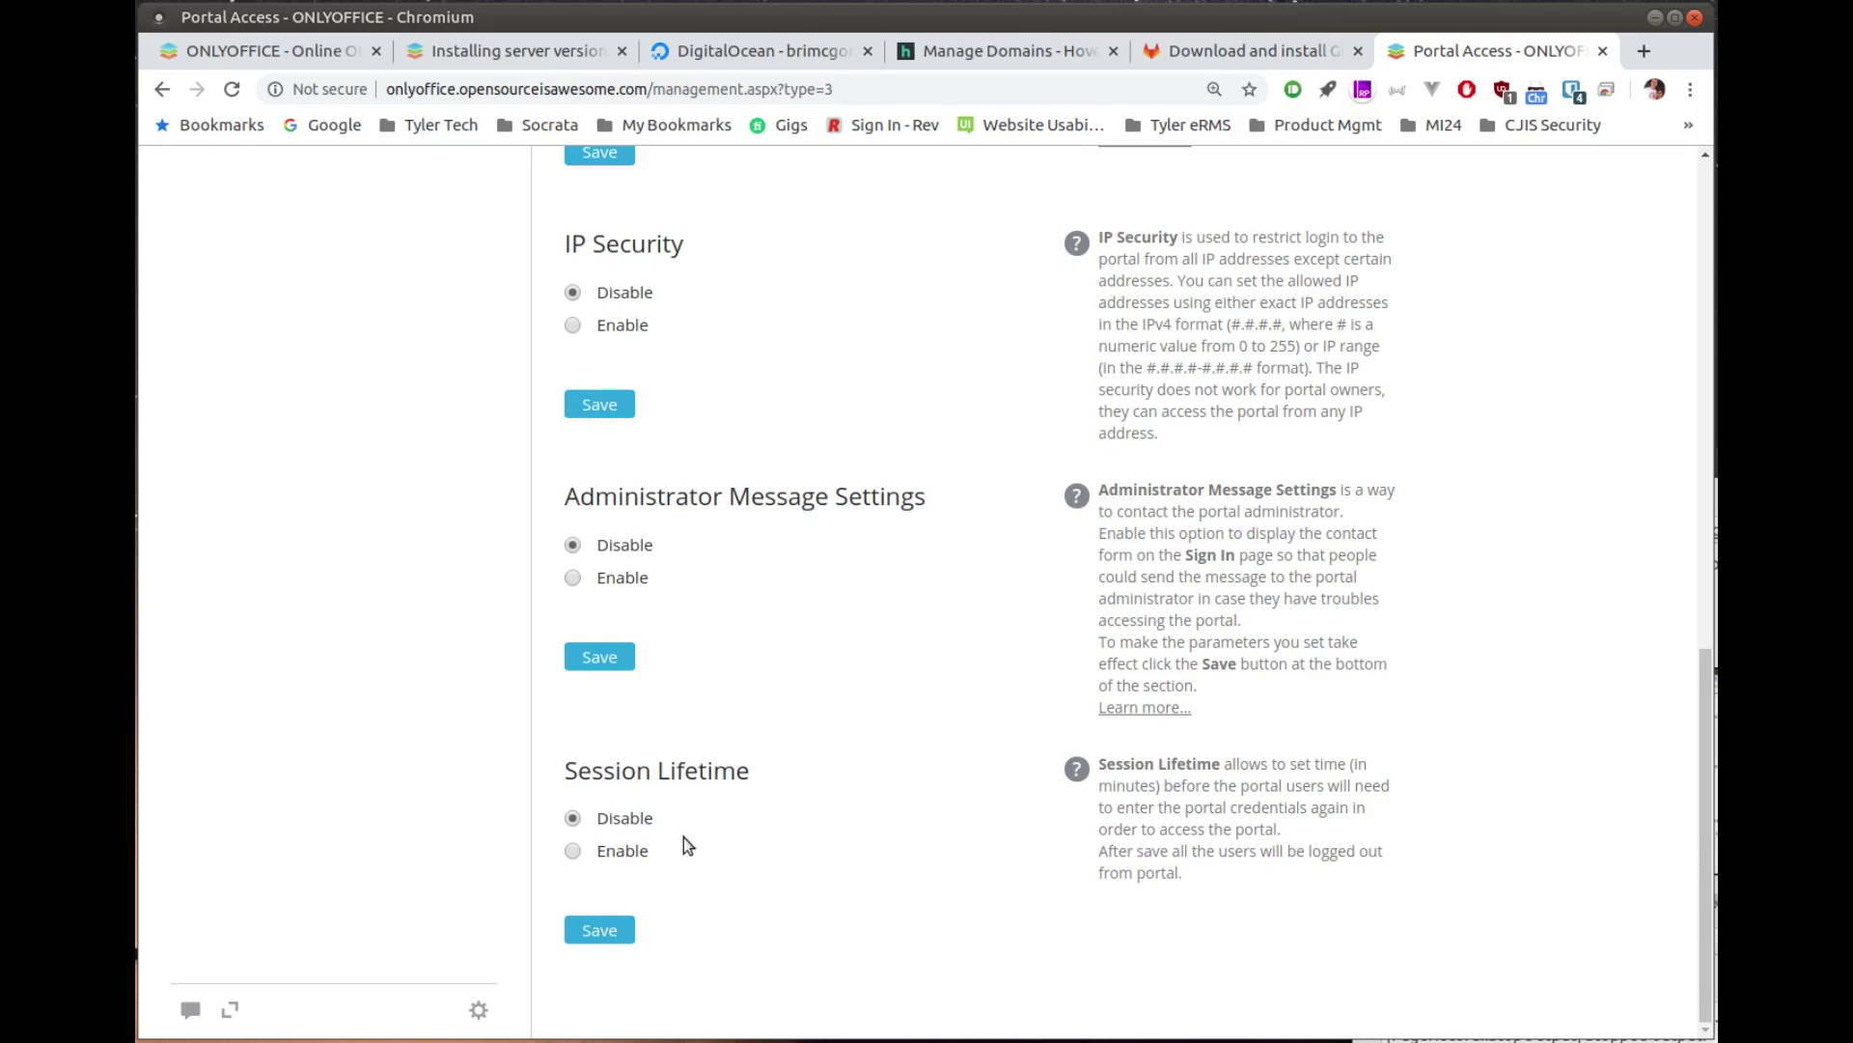
{"action": "scroll", "coordinate": [864, 801], "scroll_direction": "up", "scroll_amount": 3}
{"action": "scroll", "coordinate": [865, 803], "scroll_direction": "up", "scroll_amount": 8}
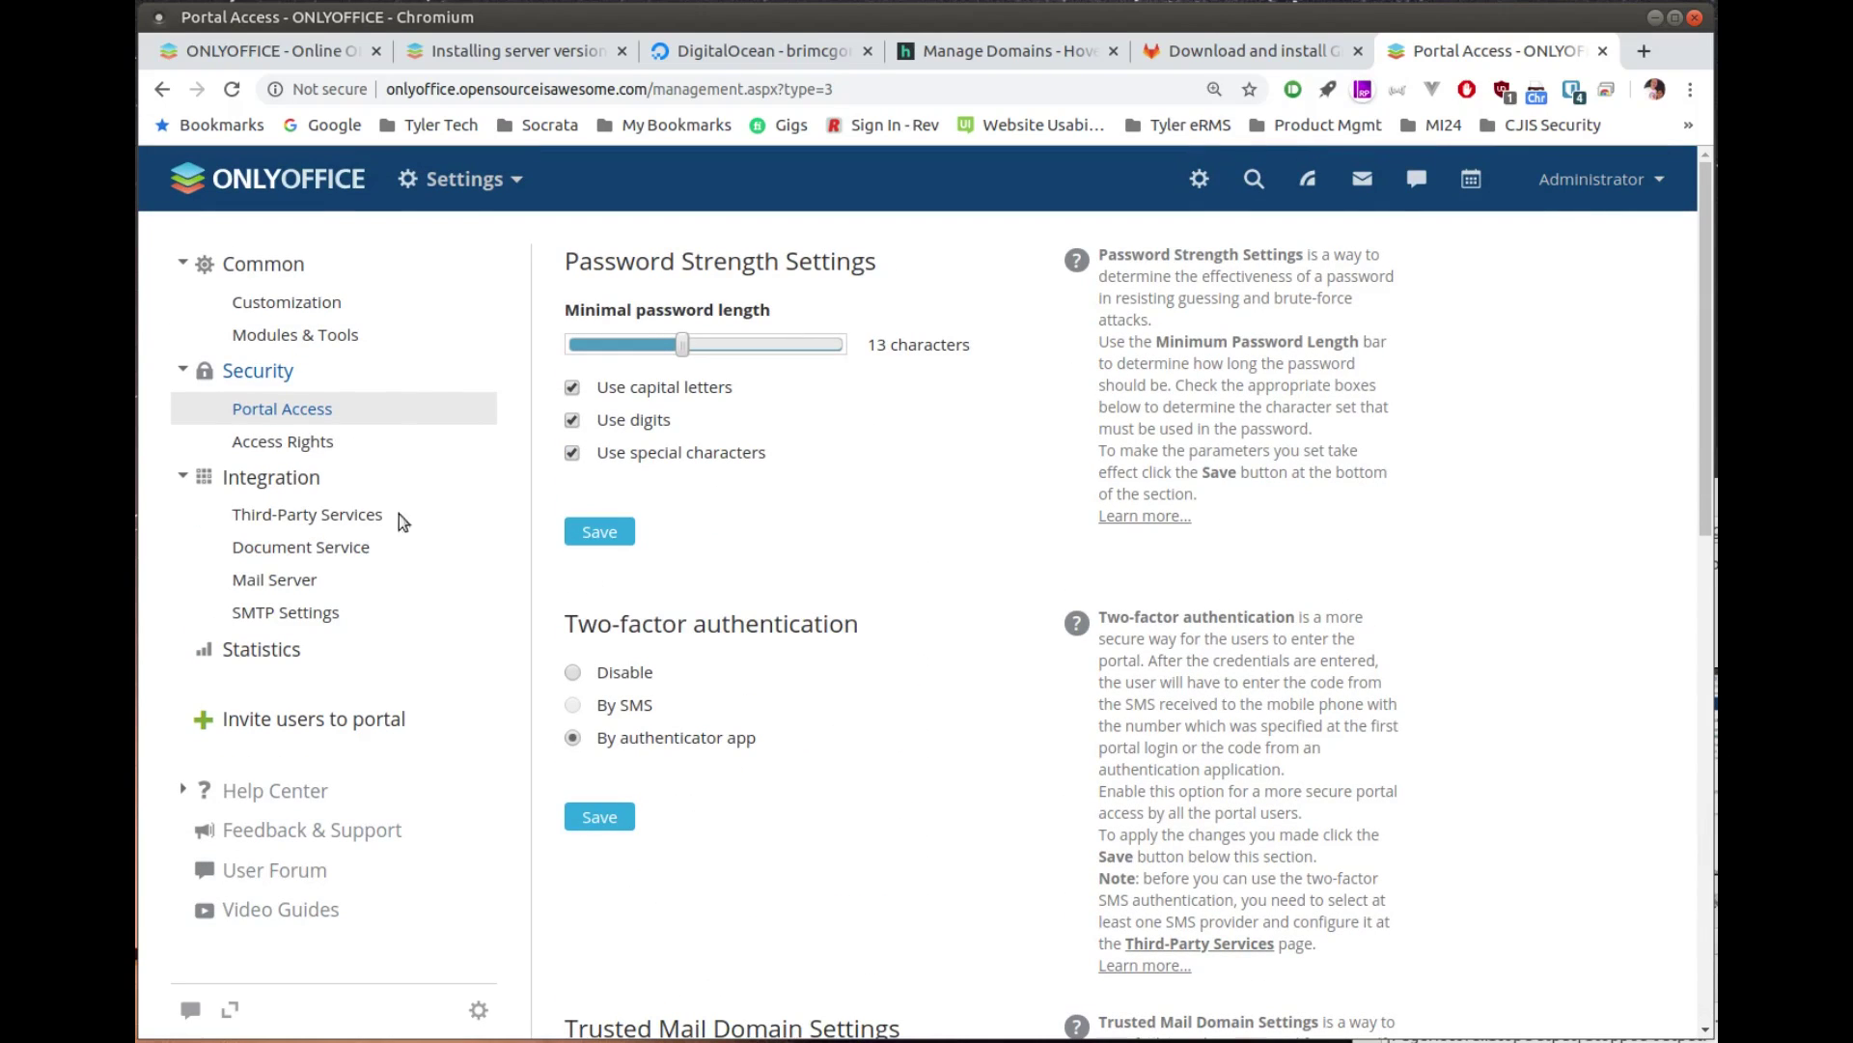
Step: Review Access Rights: Administrator as portal owner and All users on every module
{"action": "left_click", "coordinate": [290, 443]}
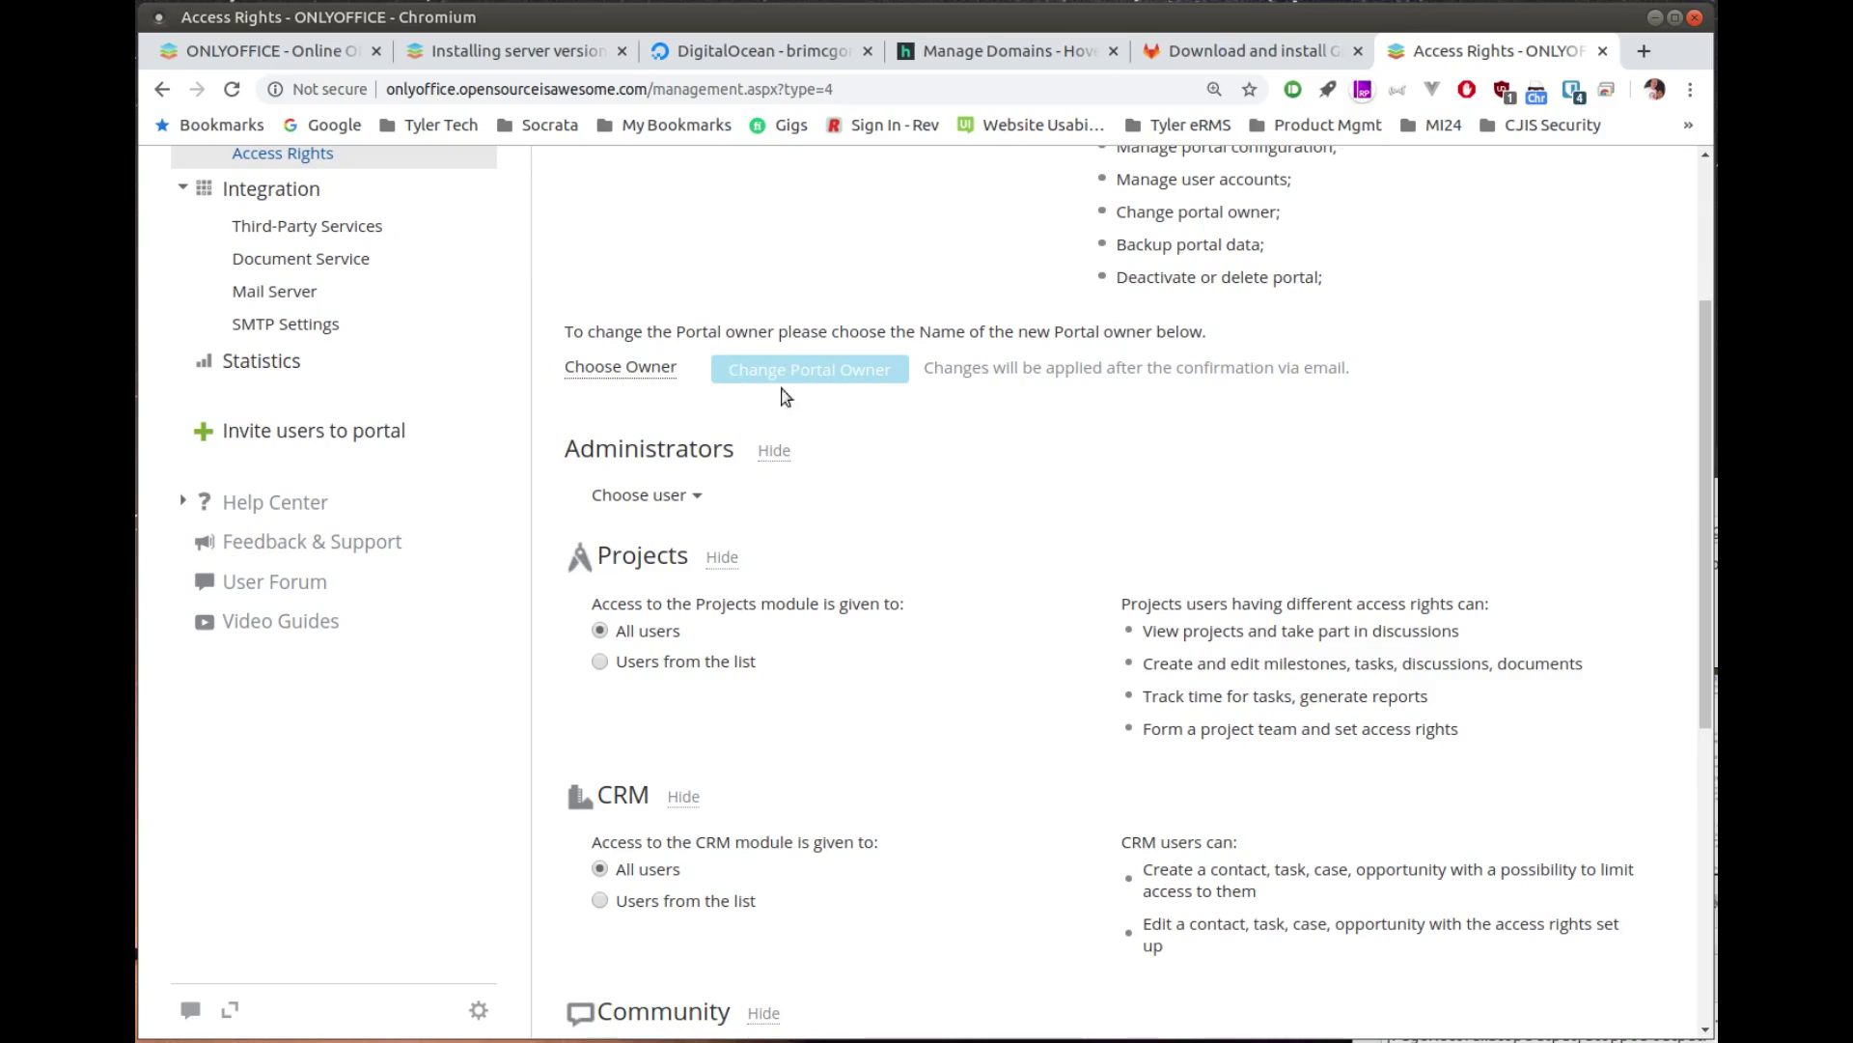
{"action": "scroll", "coordinate": [814, 498], "scroll_direction": "down", "scroll_amount": 1}
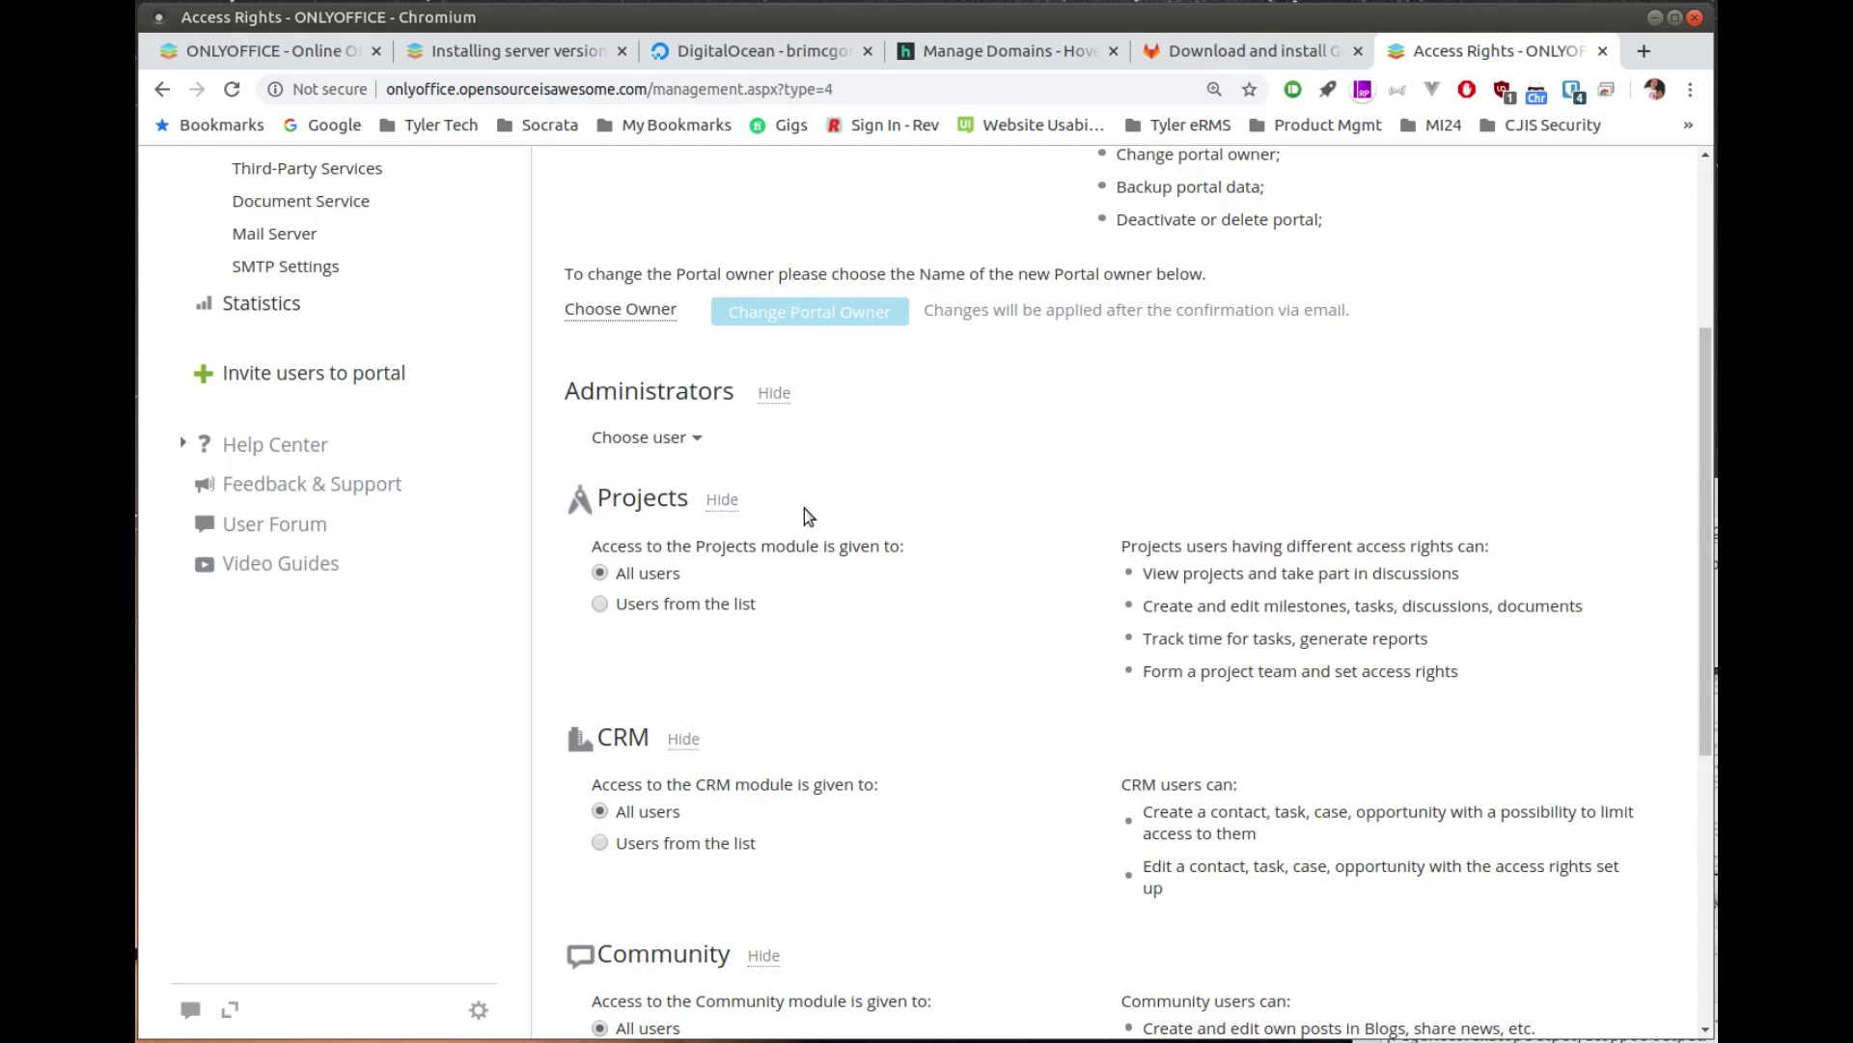
{"action": "scroll", "coordinate": [796, 618], "scroll_direction": "down", "scroll_amount": 6}
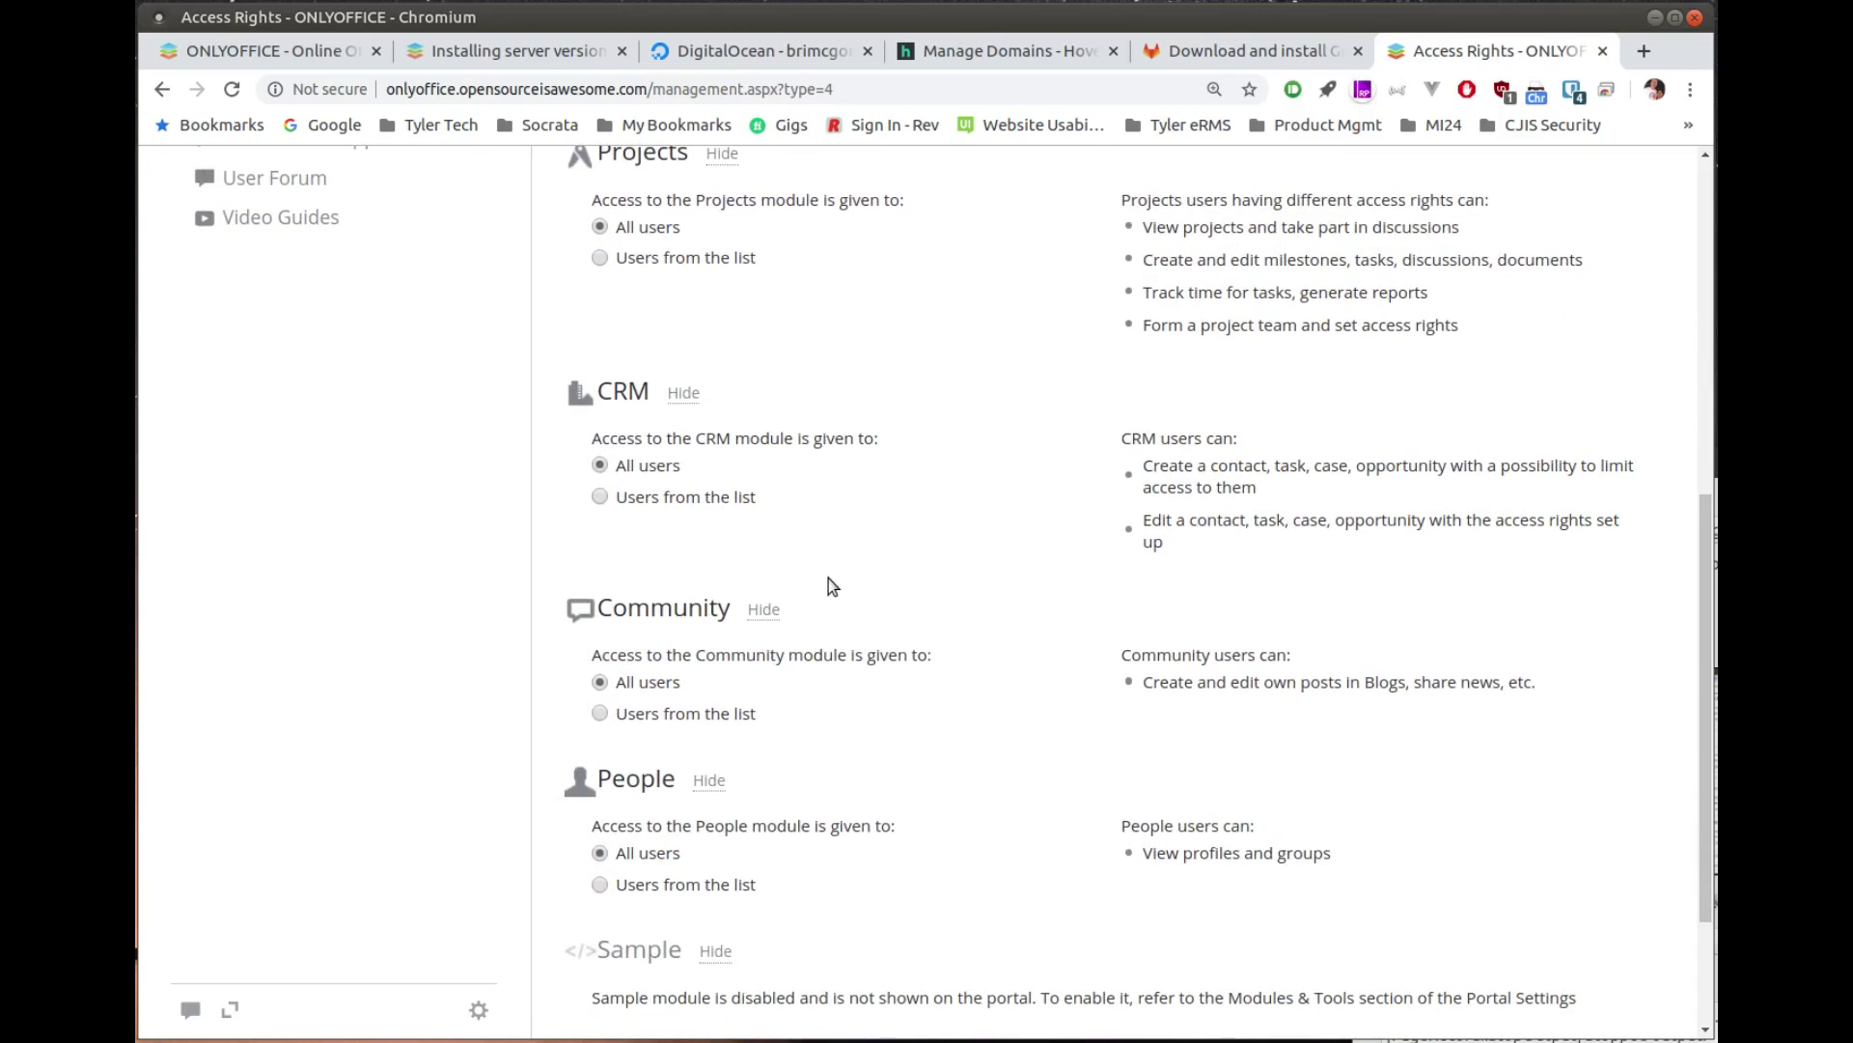
{"action": "scroll", "coordinate": [830, 584], "scroll_direction": "down", "scroll_amount": 2}
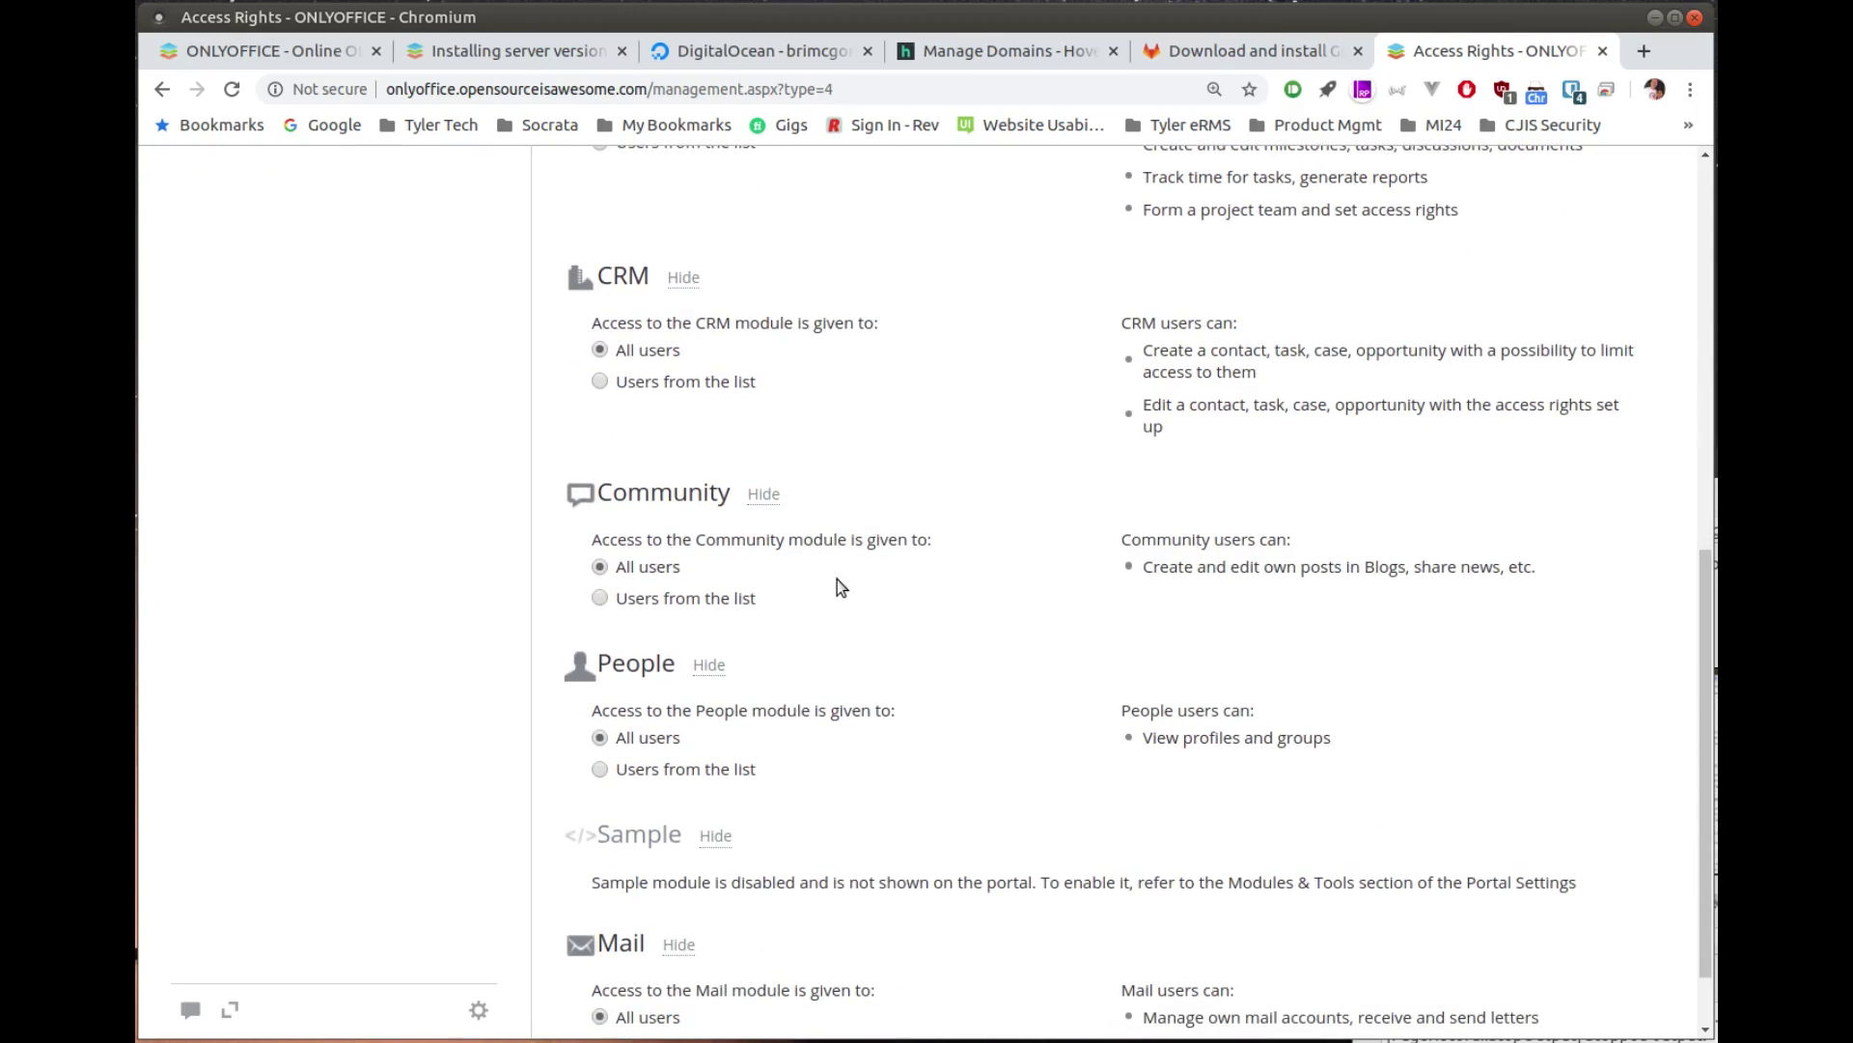
{"action": "scroll", "coordinate": [836, 584], "scroll_direction": "up", "scroll_amount": 4}
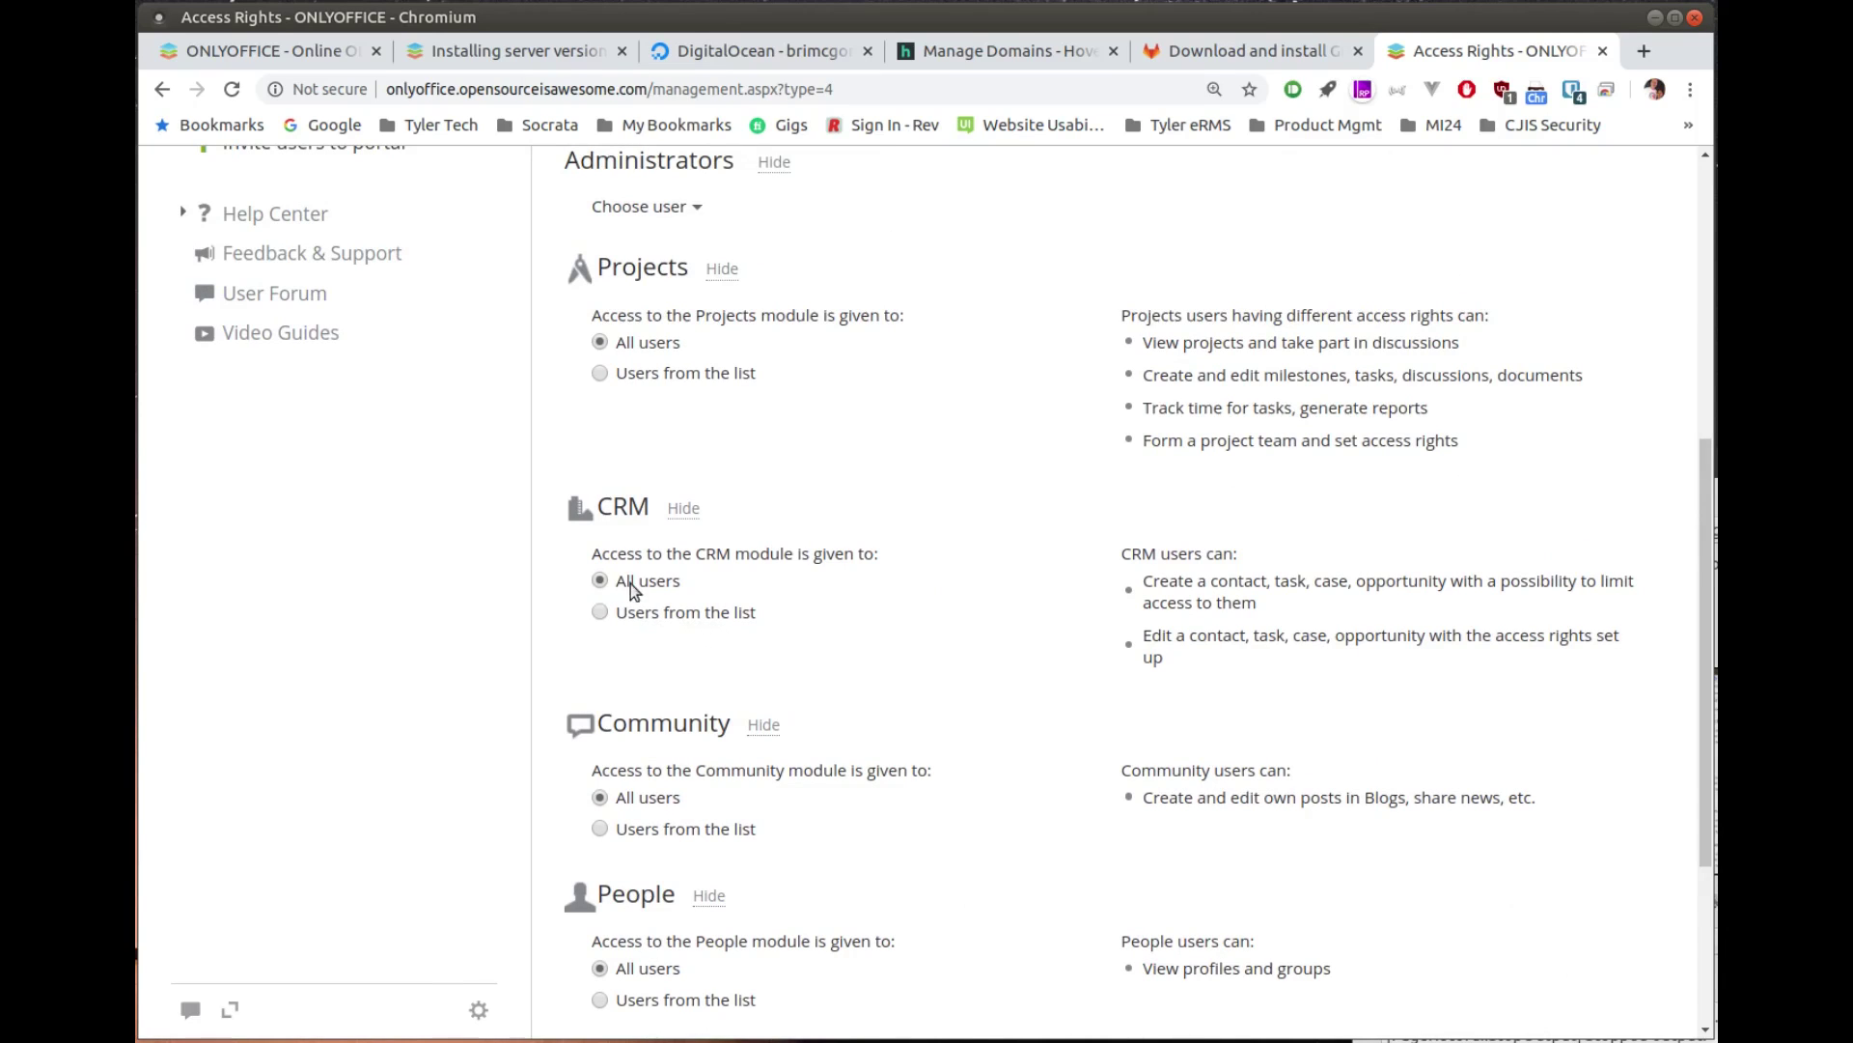
{"action": "scroll", "coordinate": [419, 483], "scroll_direction": "up", "scroll_amount": 5}
{"action": "scroll", "coordinate": [419, 483], "scroll_direction": "up", "scroll_amount": 3}
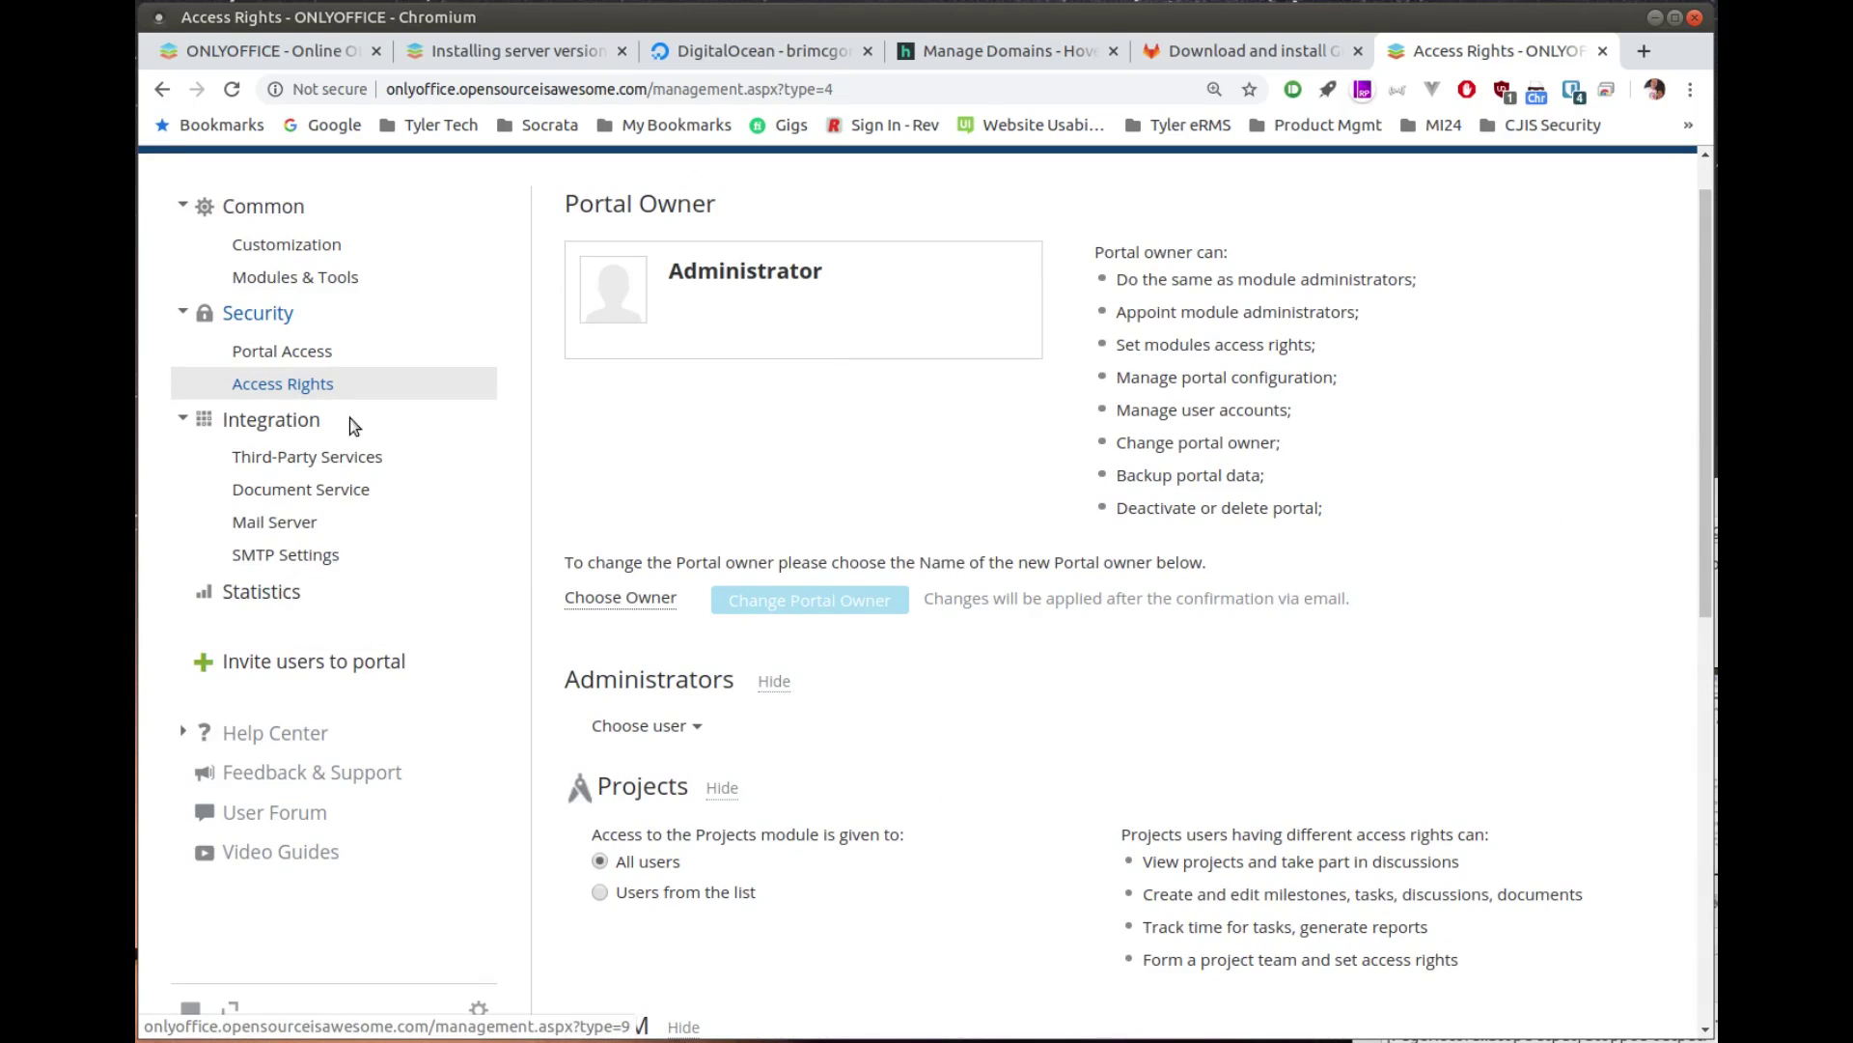
{"action": "scroll", "coordinate": [352, 418], "scroll_direction": "up", "scroll_amount": 1}
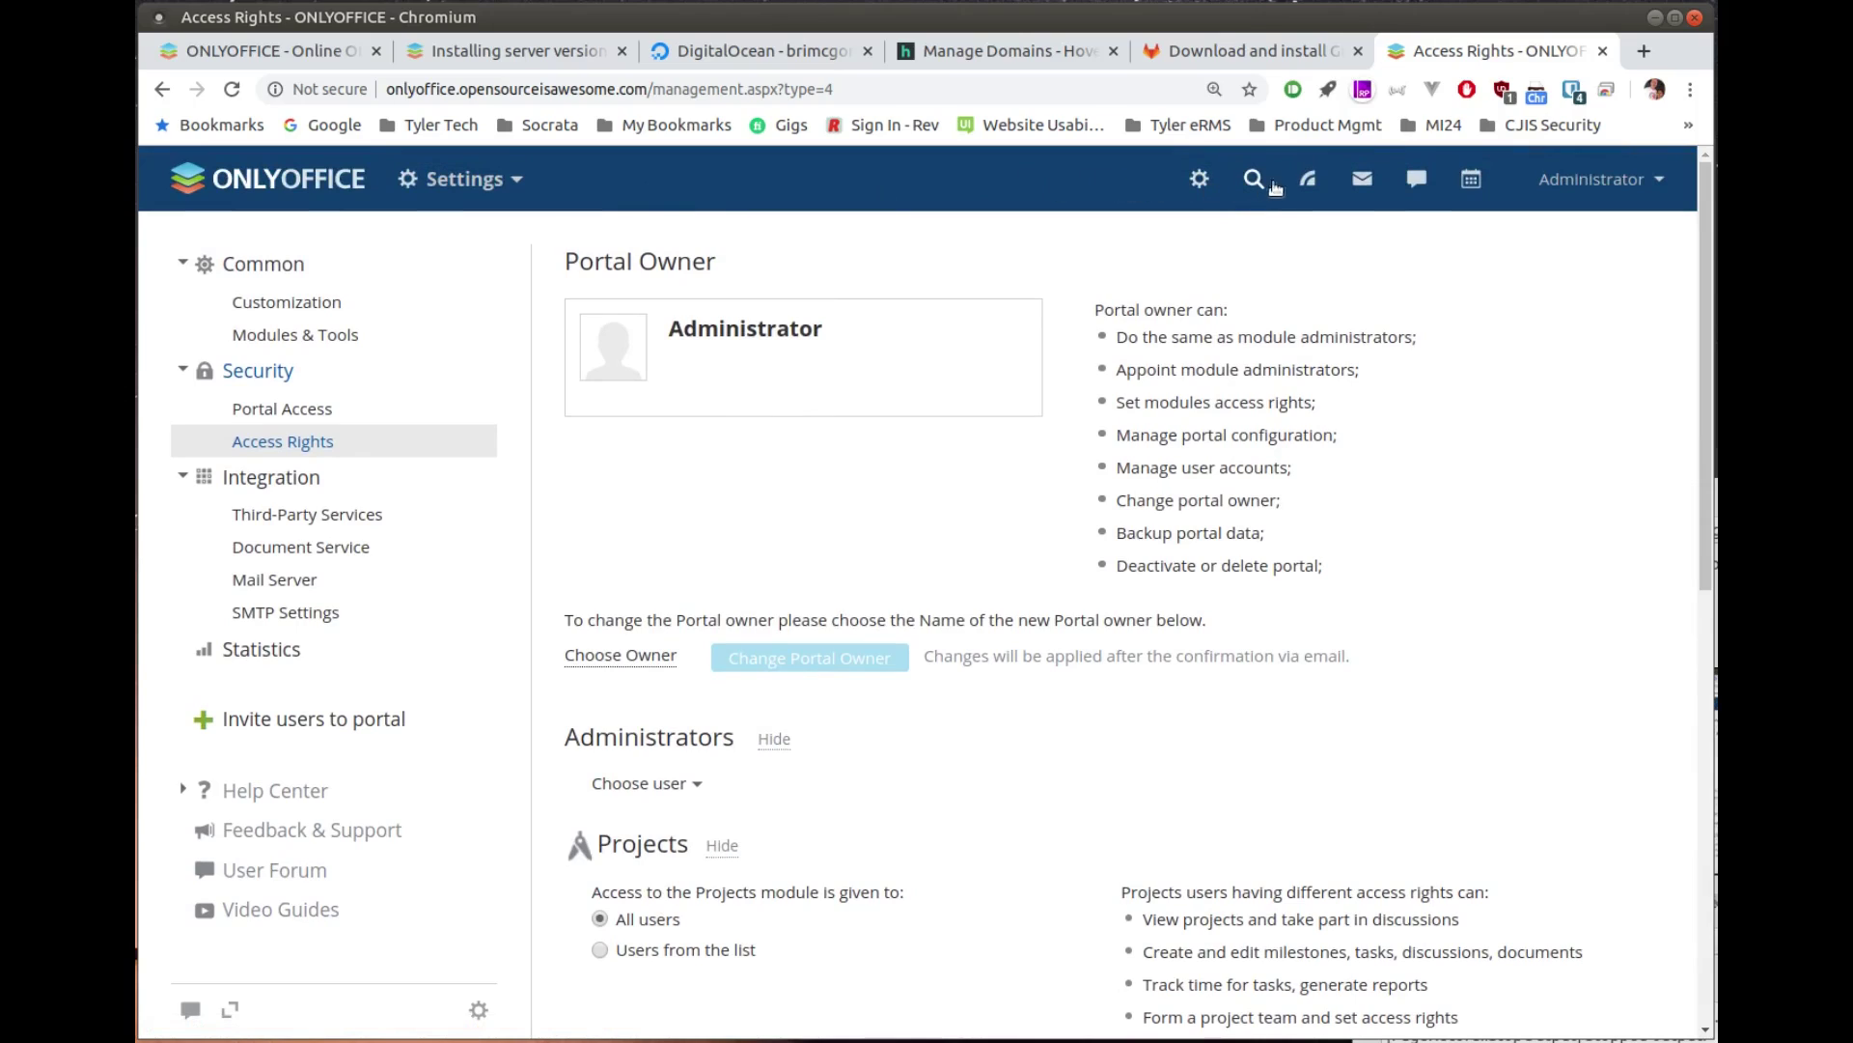
Step: In Mail, try adding the saved email address with its password as a new account
{"action": "left_click", "coordinate": [1369, 183]}
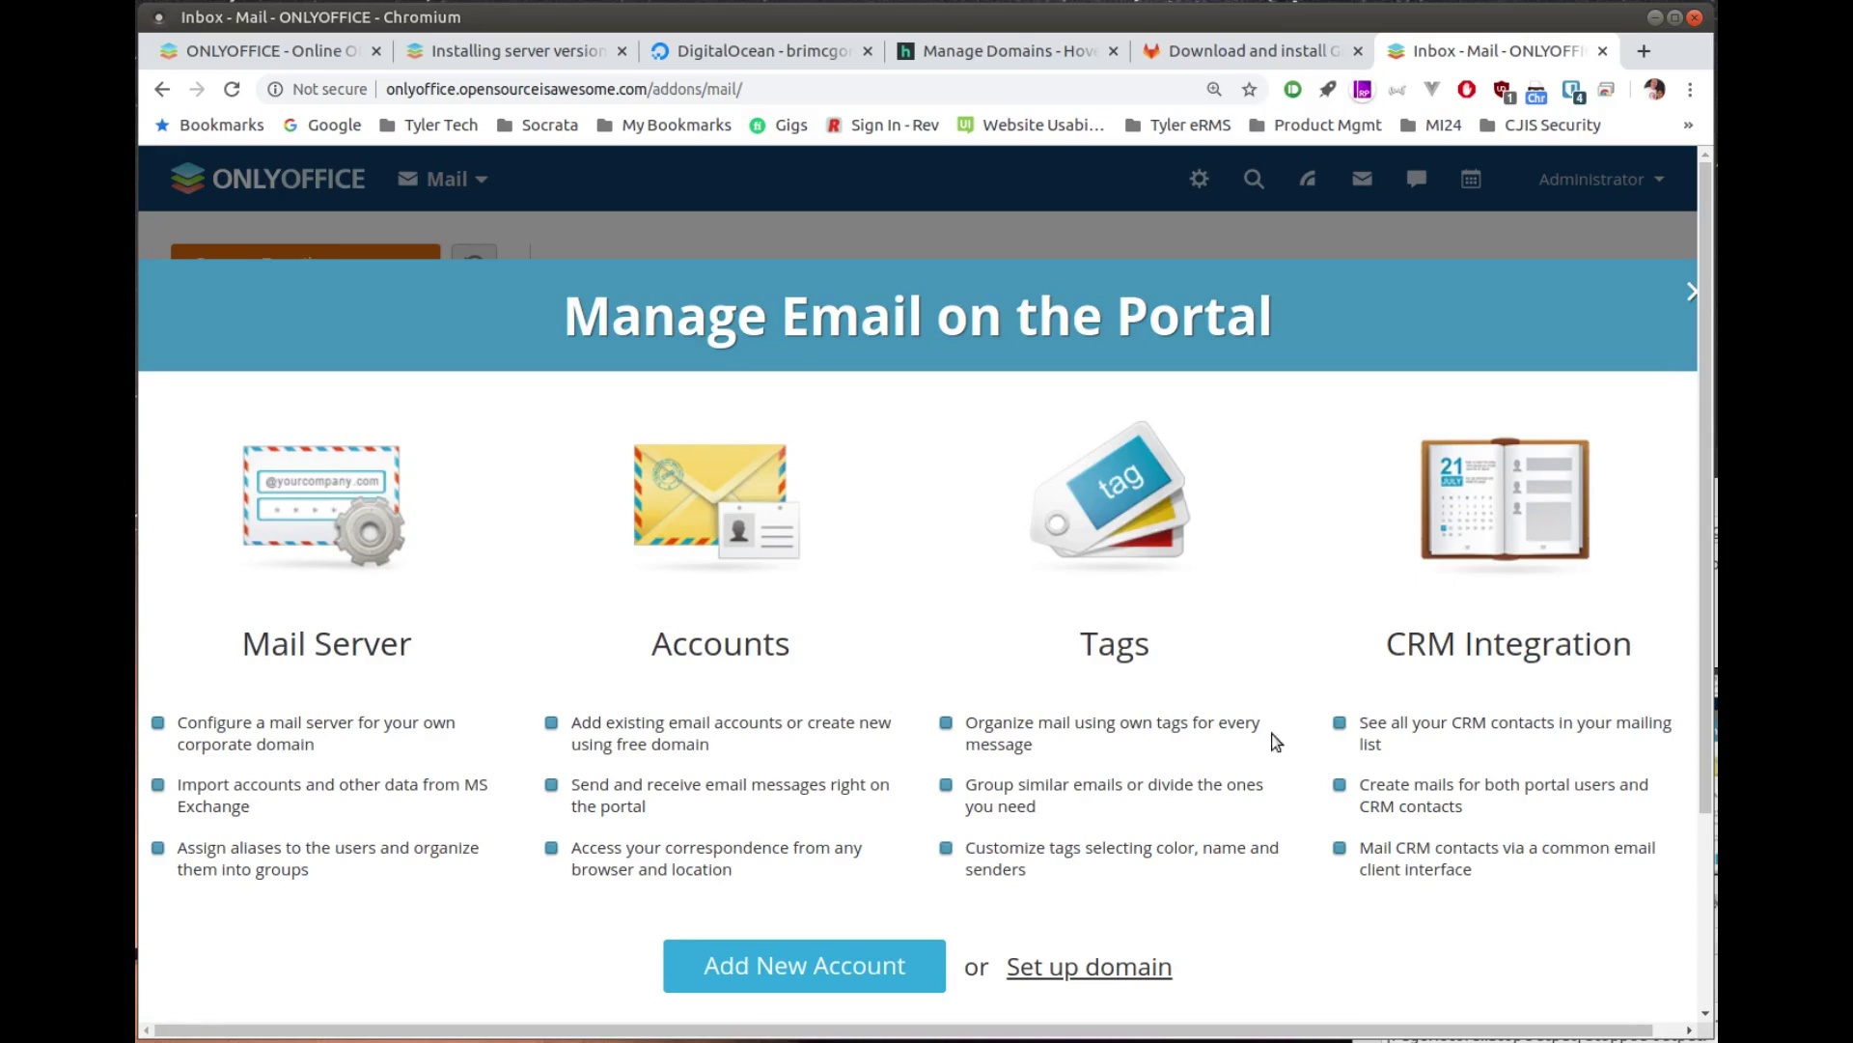
{"action": "left_click", "coordinate": [832, 963]}
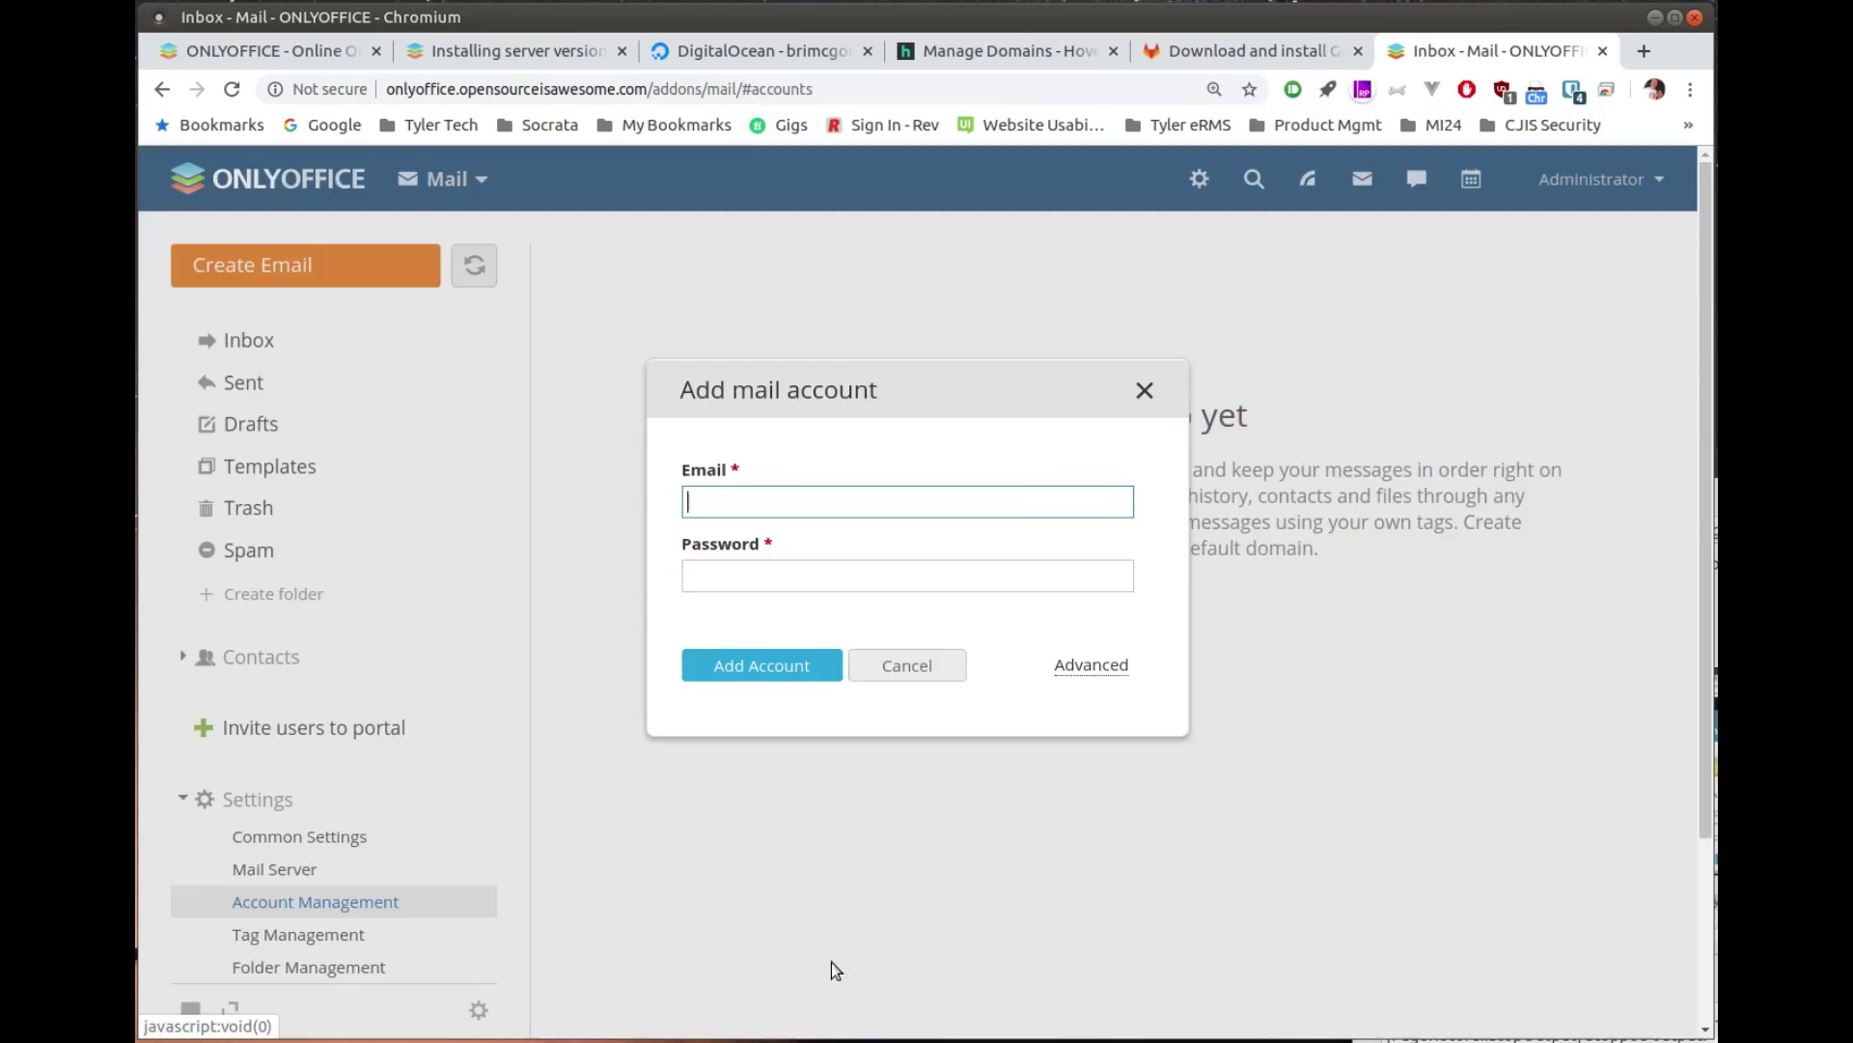
{"action": "left_click", "coordinate": [813, 507]}
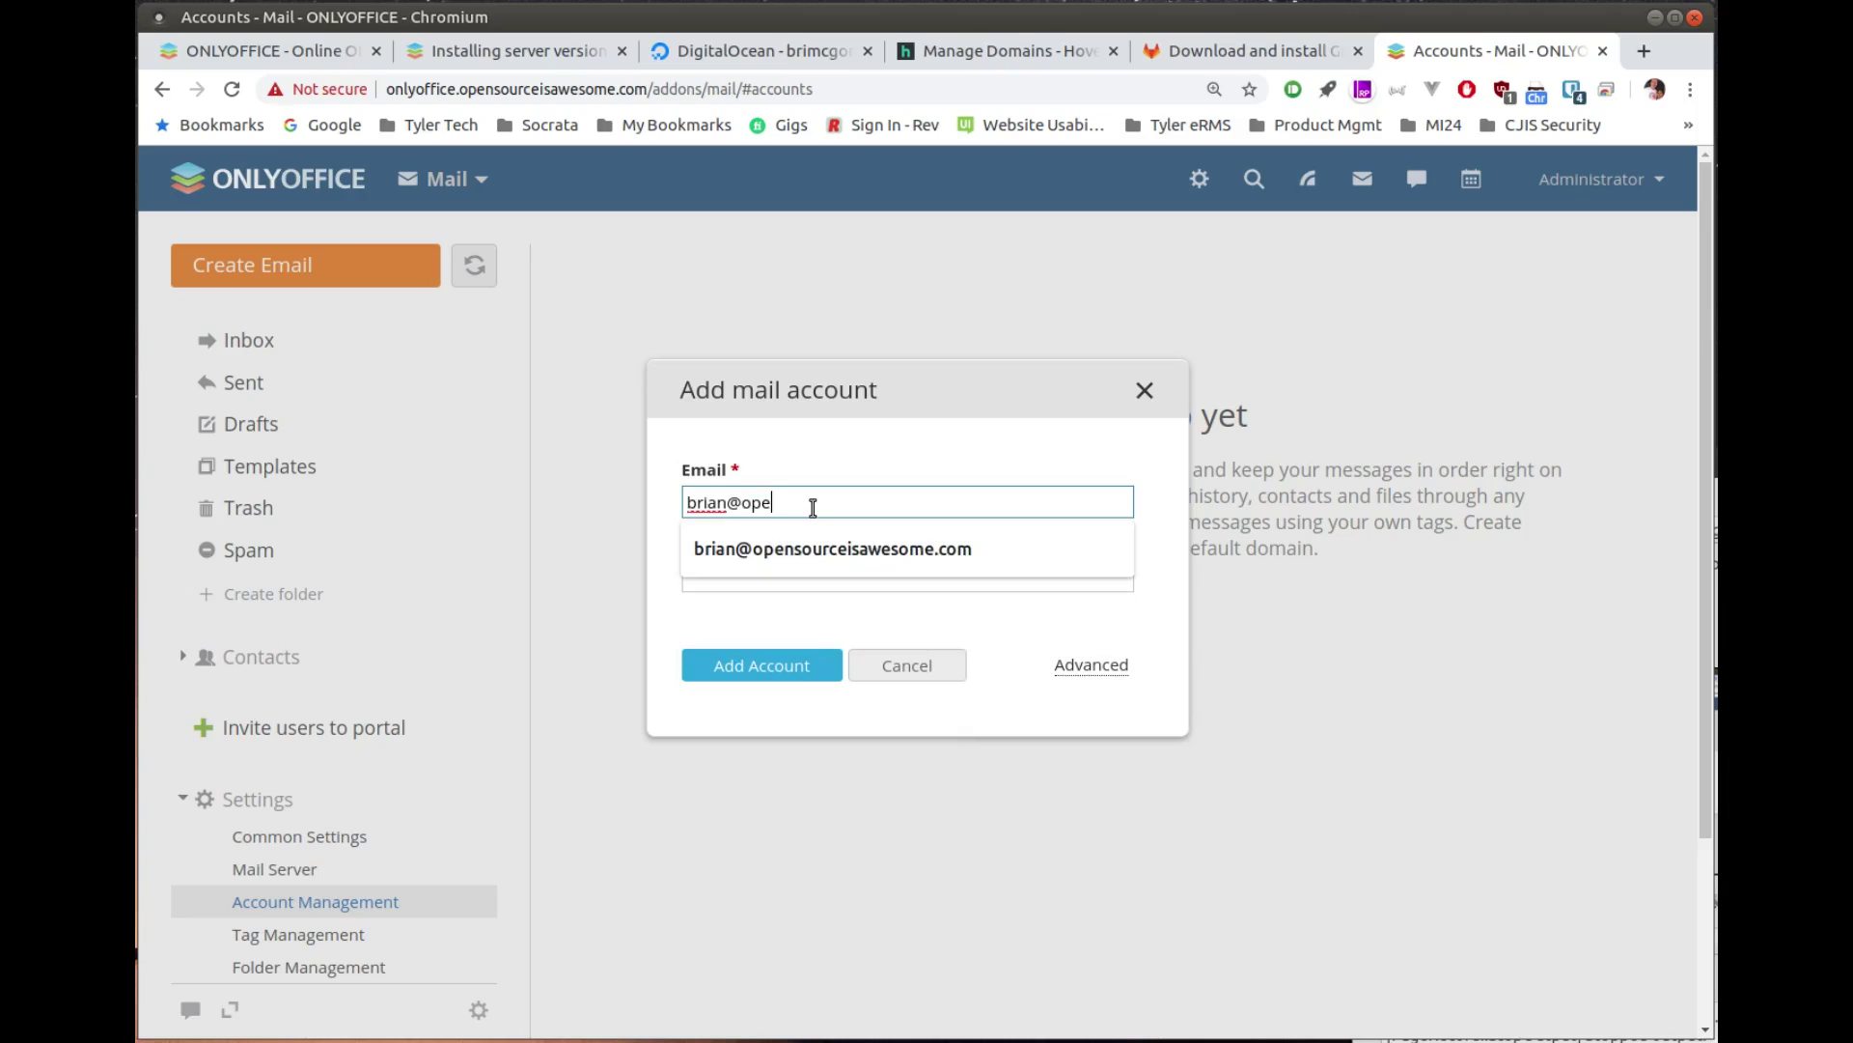
{"action": "key", "text": "Down"}
{"action": "key", "text": "Tab"}
{"action": "type", "text": "•••••••••••"}
{"action": "left_click", "coordinate": [782, 672]}
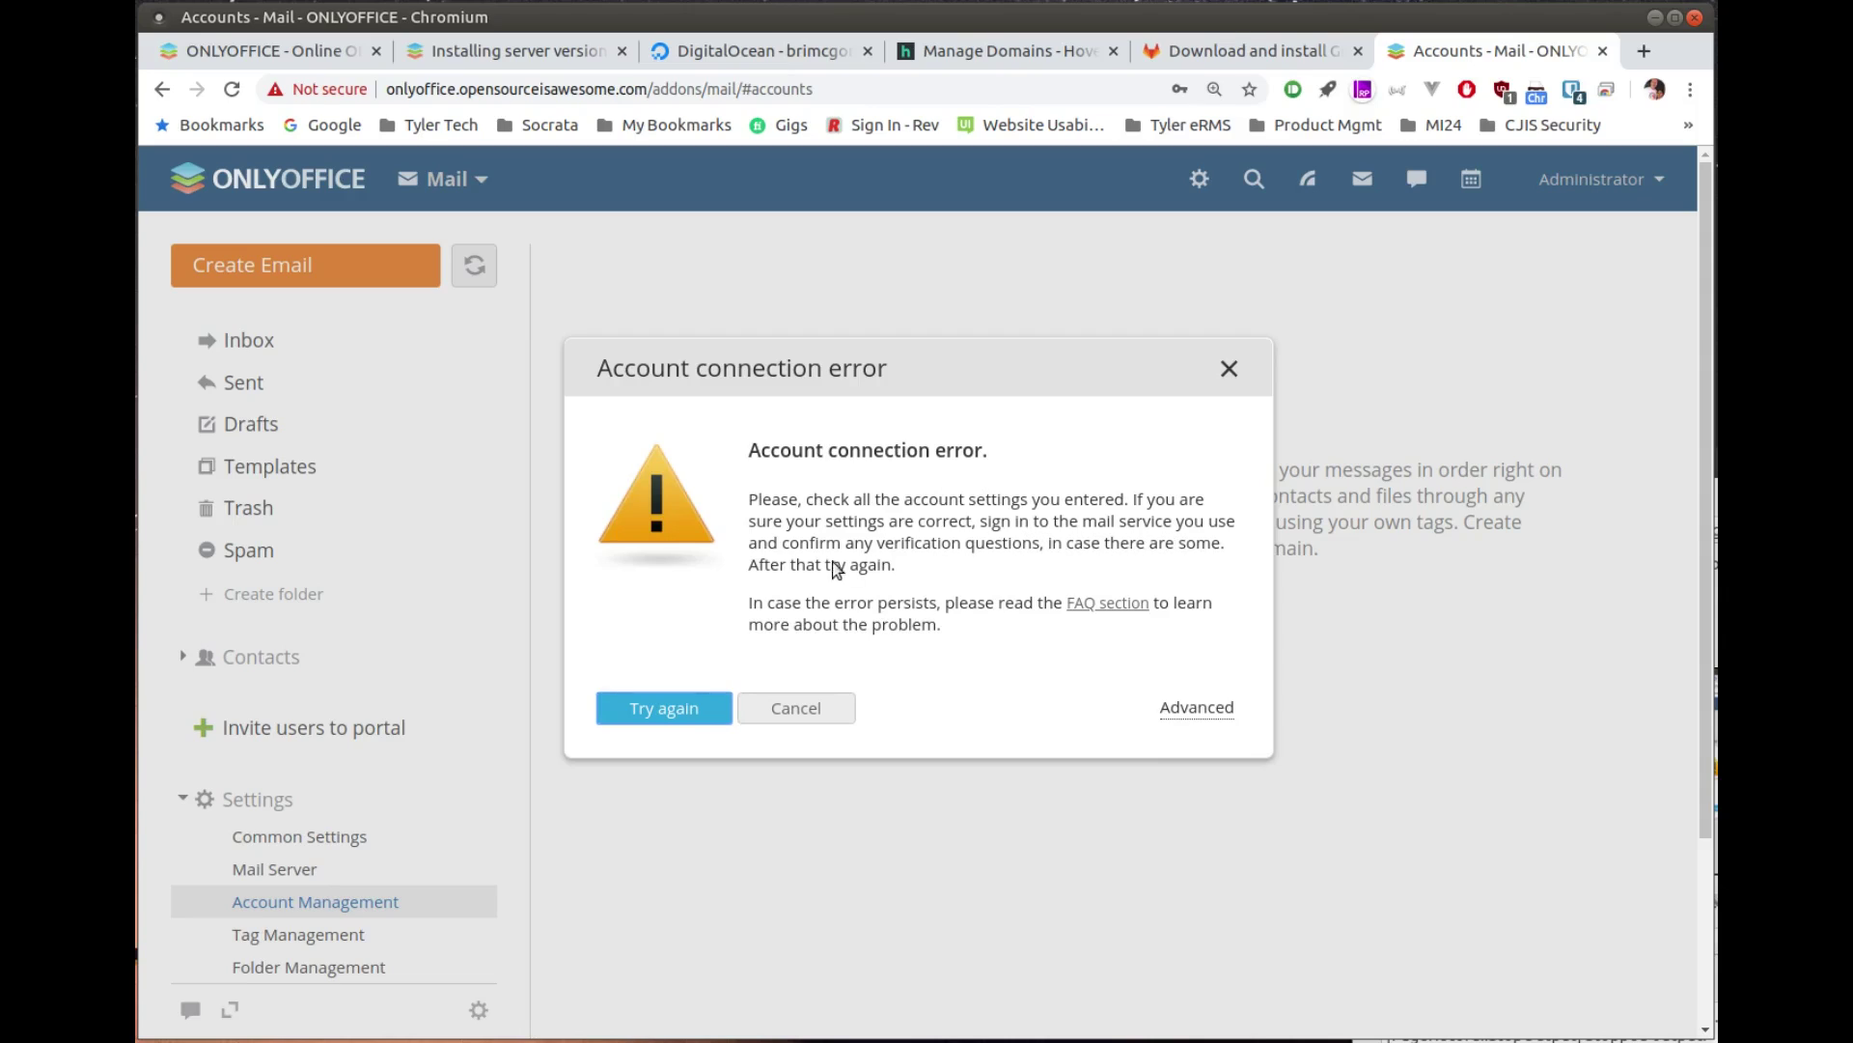
Step: Dismiss the connection error and cancel the Add mail account form
{"action": "left_click", "coordinate": [812, 718]}
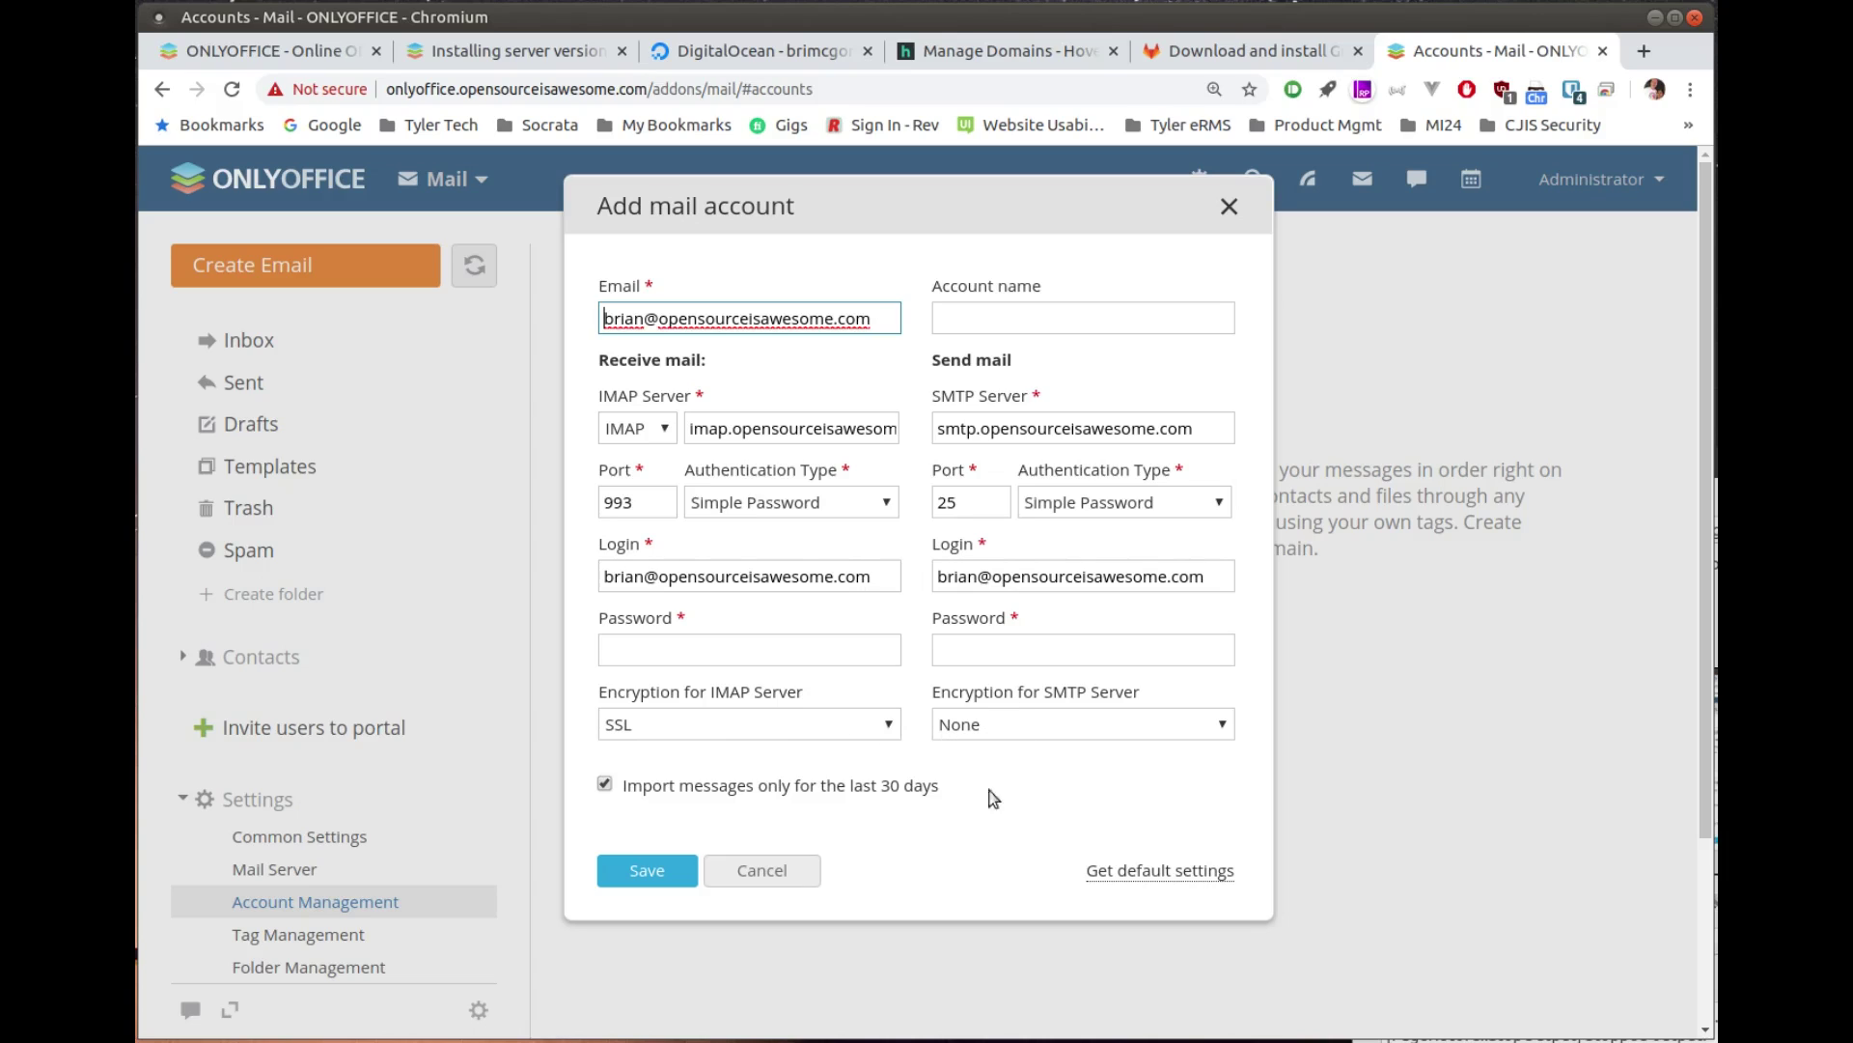
{"action": "left_click", "coordinate": [745, 872]}
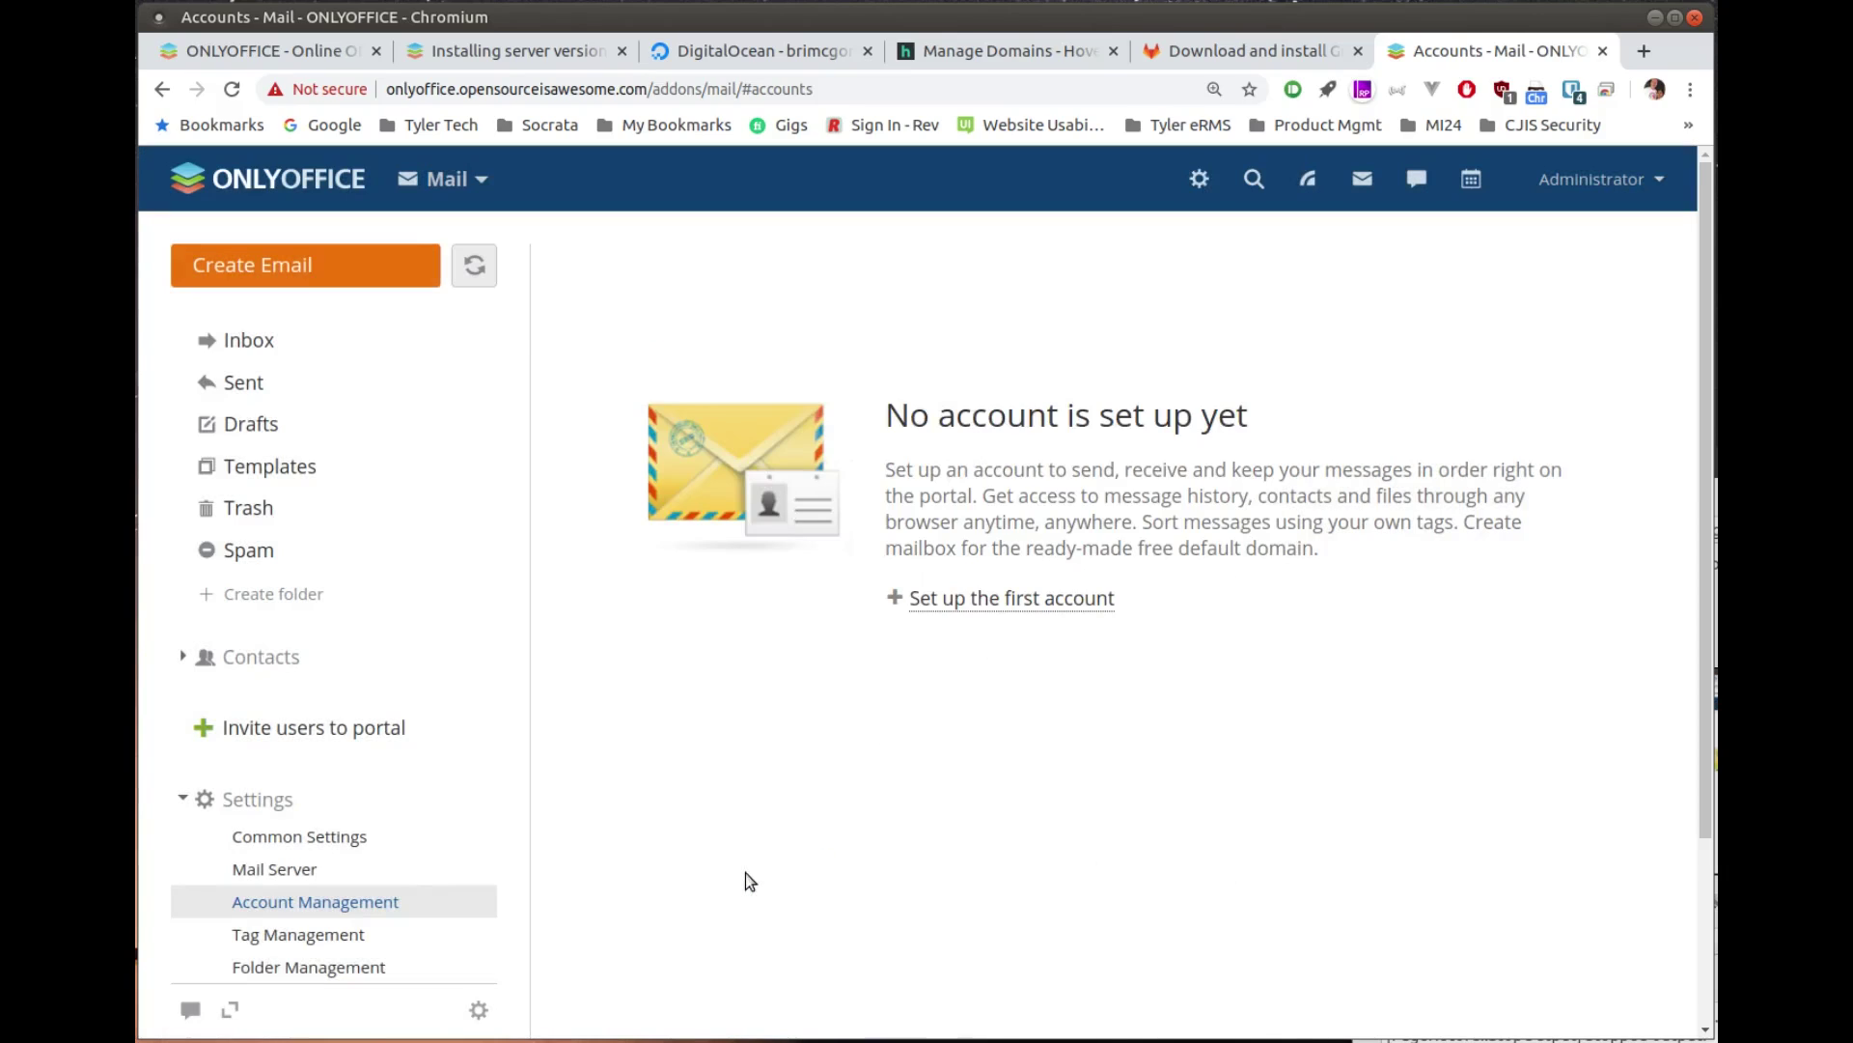
Step: Check Mail Server settings (IP 172.18.0.2, database onlyoffice-mysql-server), then return to SMTP Settings
{"action": "left_click", "coordinate": [1199, 181]}
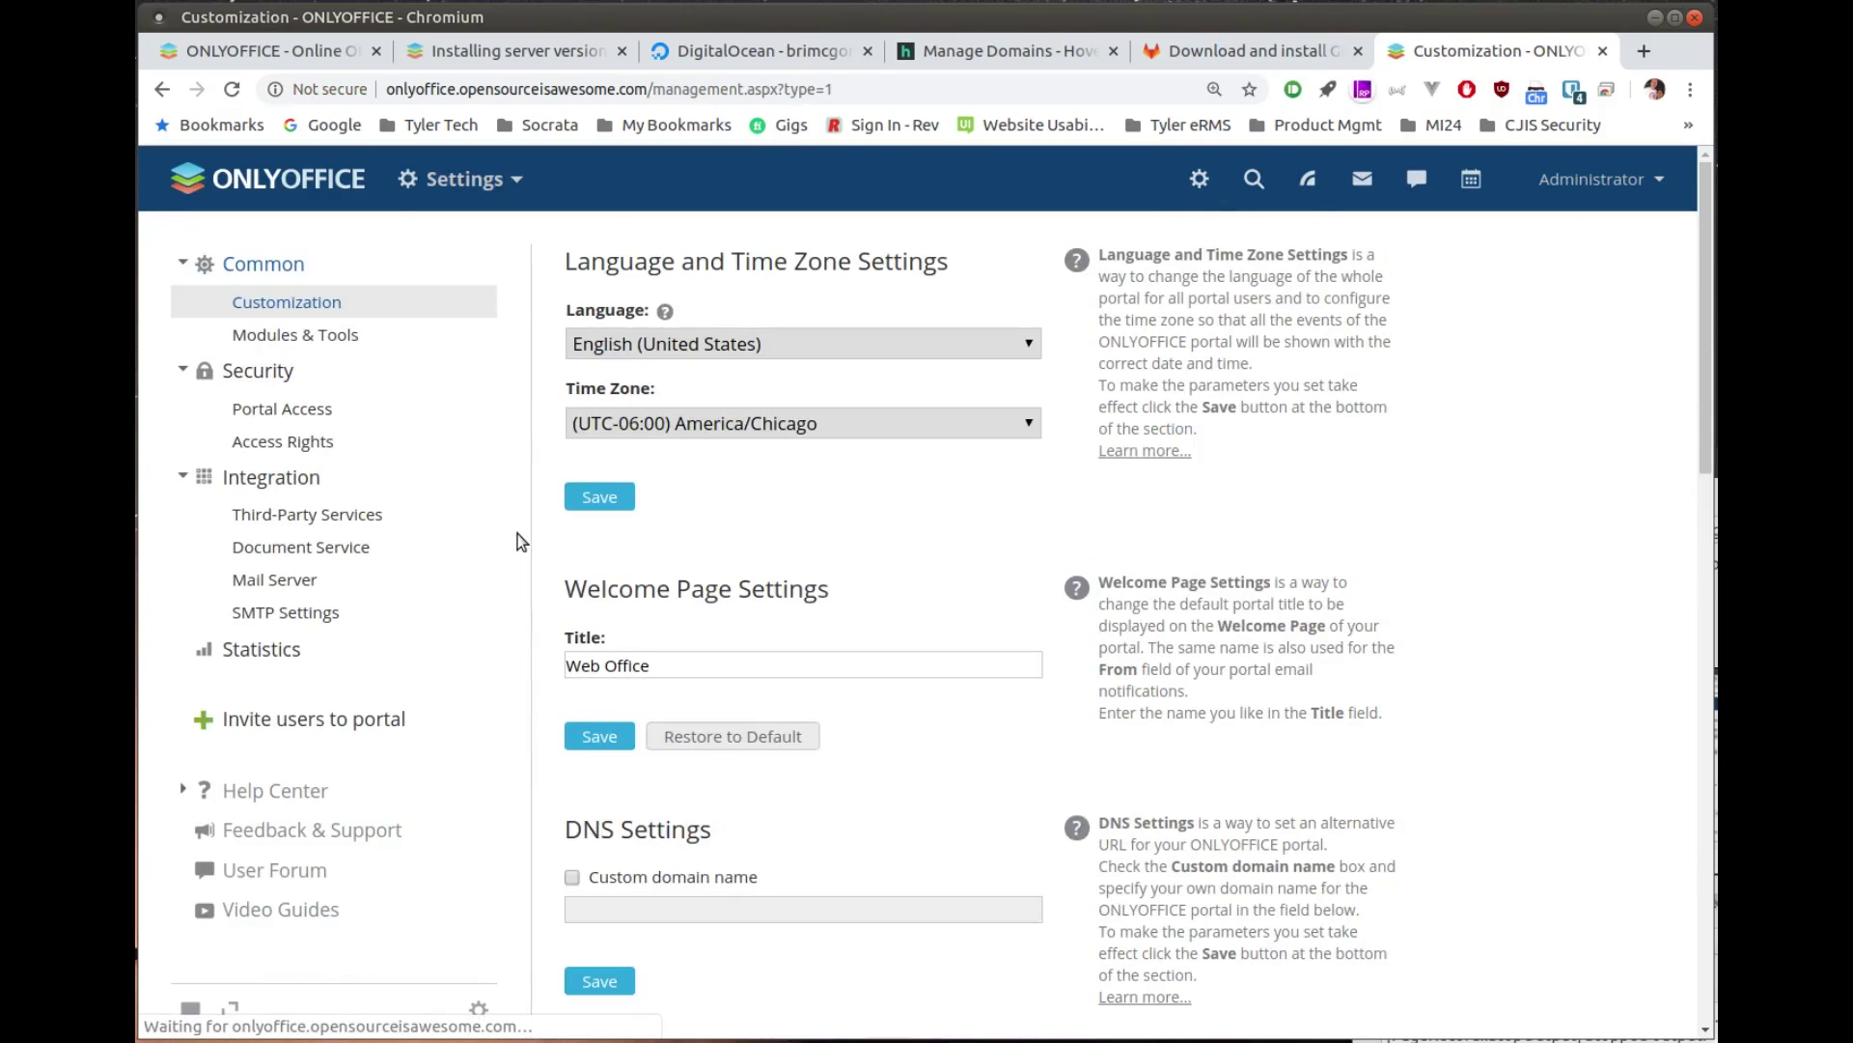
{"action": "left_click", "coordinate": [274, 580]}
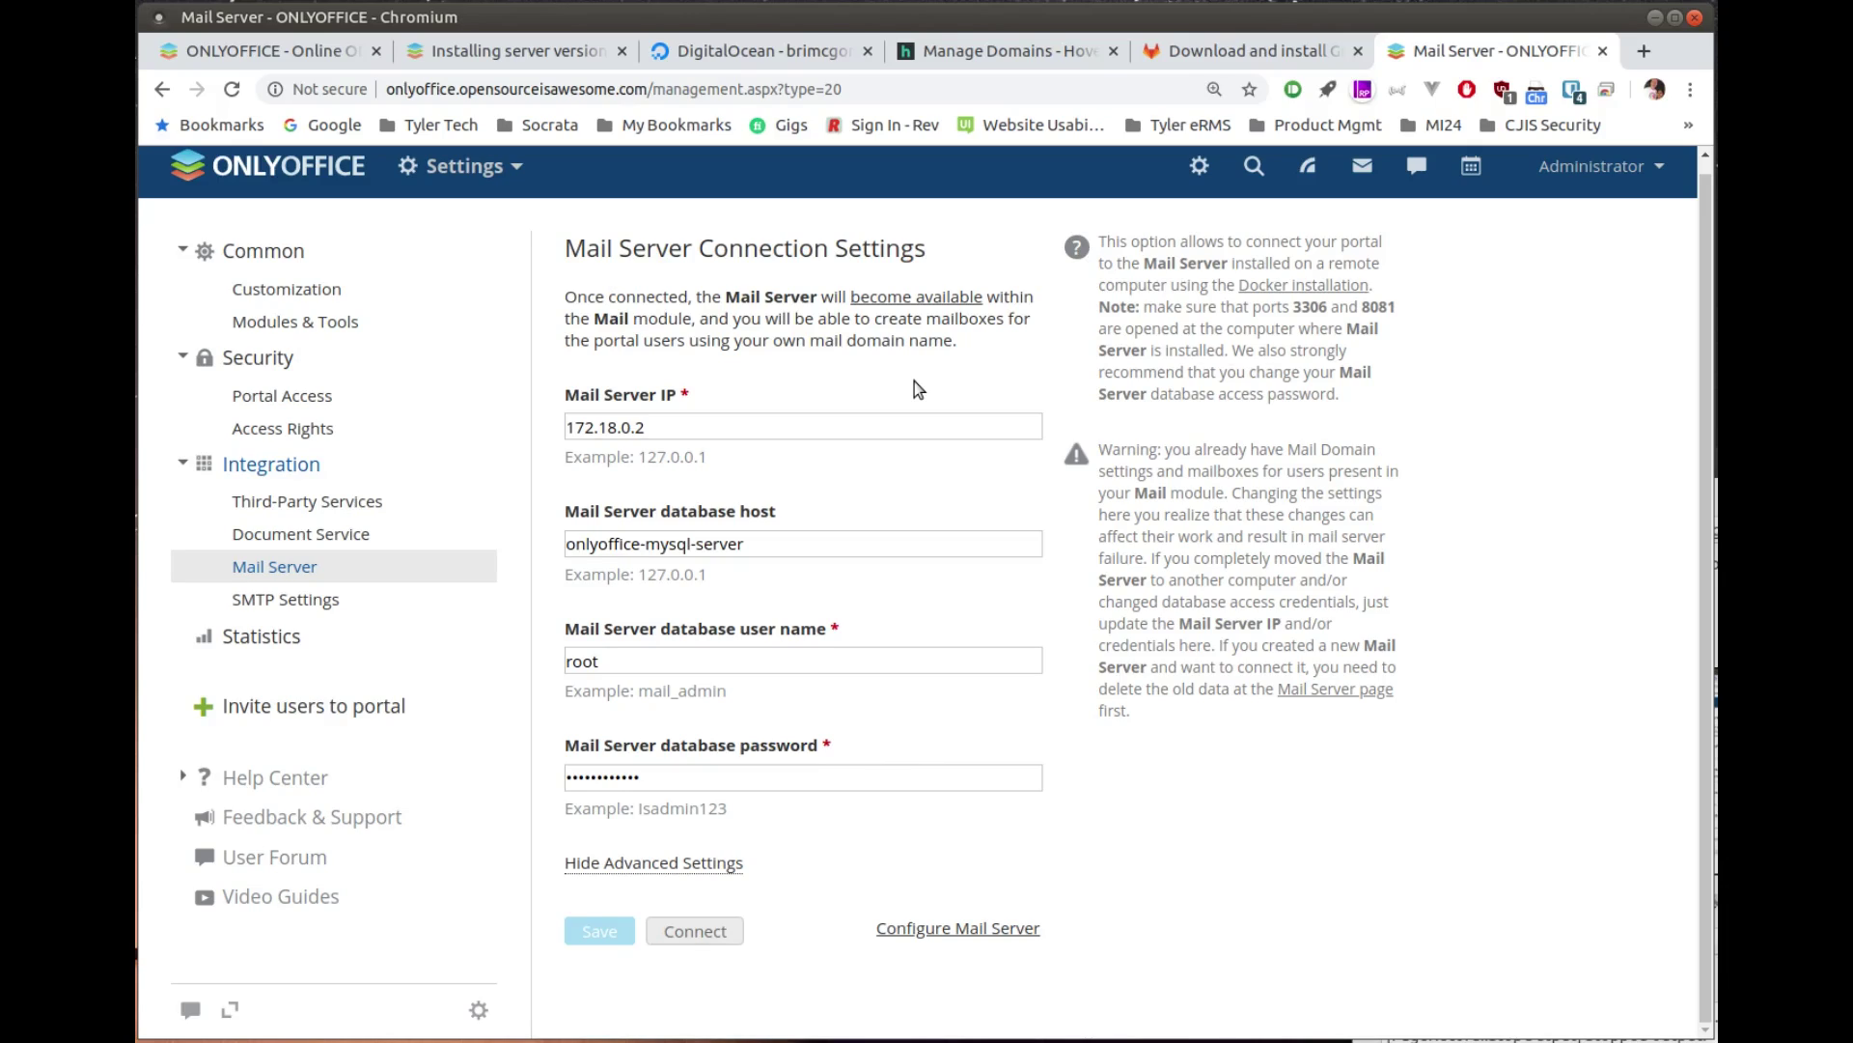
{"action": "left_click", "coordinate": [287, 604]}
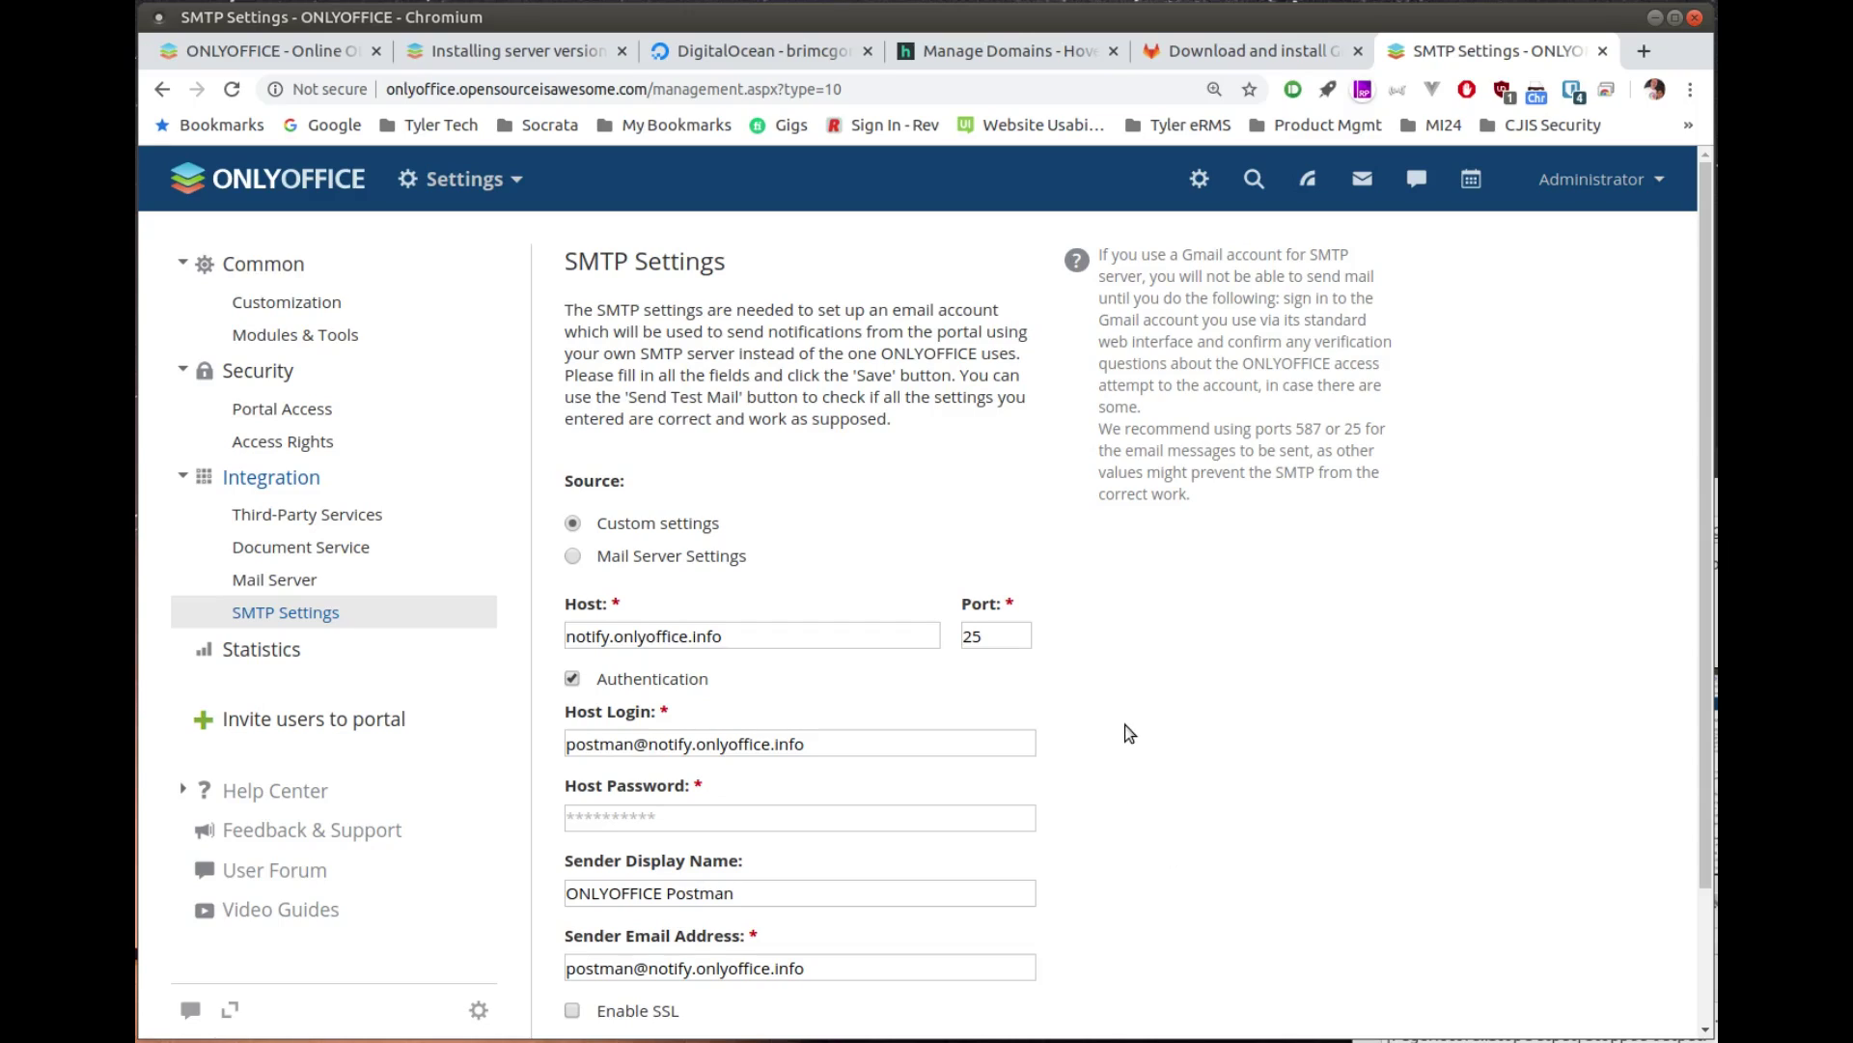
Step: Scroll the SMTP form: authentication on, sender ONLYOFFICE Postman, SSL unchecked
{"action": "scroll", "coordinate": [1124, 720], "scroll_direction": "down", "scroll_amount": 2}
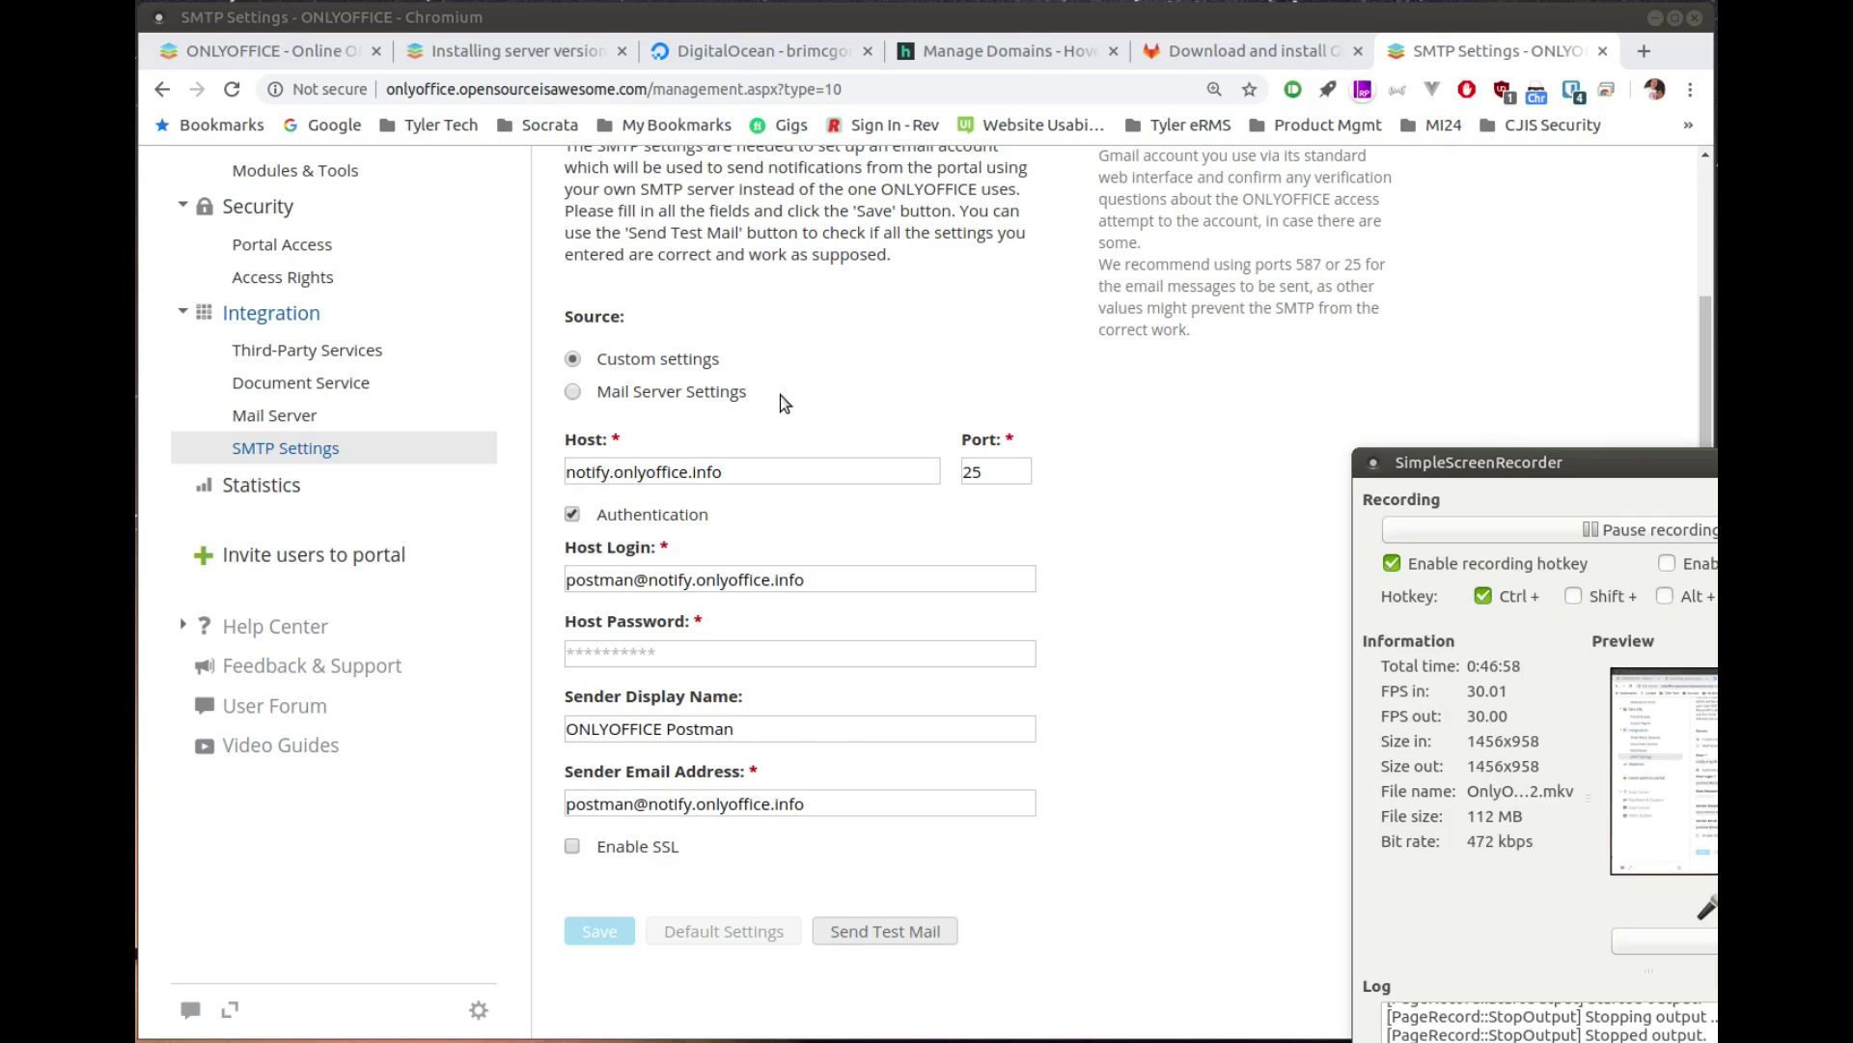
{"action": "scroll", "coordinate": [782, 397], "scroll_direction": "up", "scroll_amount": 2}
{"action": "scroll", "coordinate": [780, 455], "scroll_direction": "down", "scroll_amount": 2}
{"action": "scroll", "coordinate": [732, 514], "scroll_direction": "up", "scroll_amount": 3}
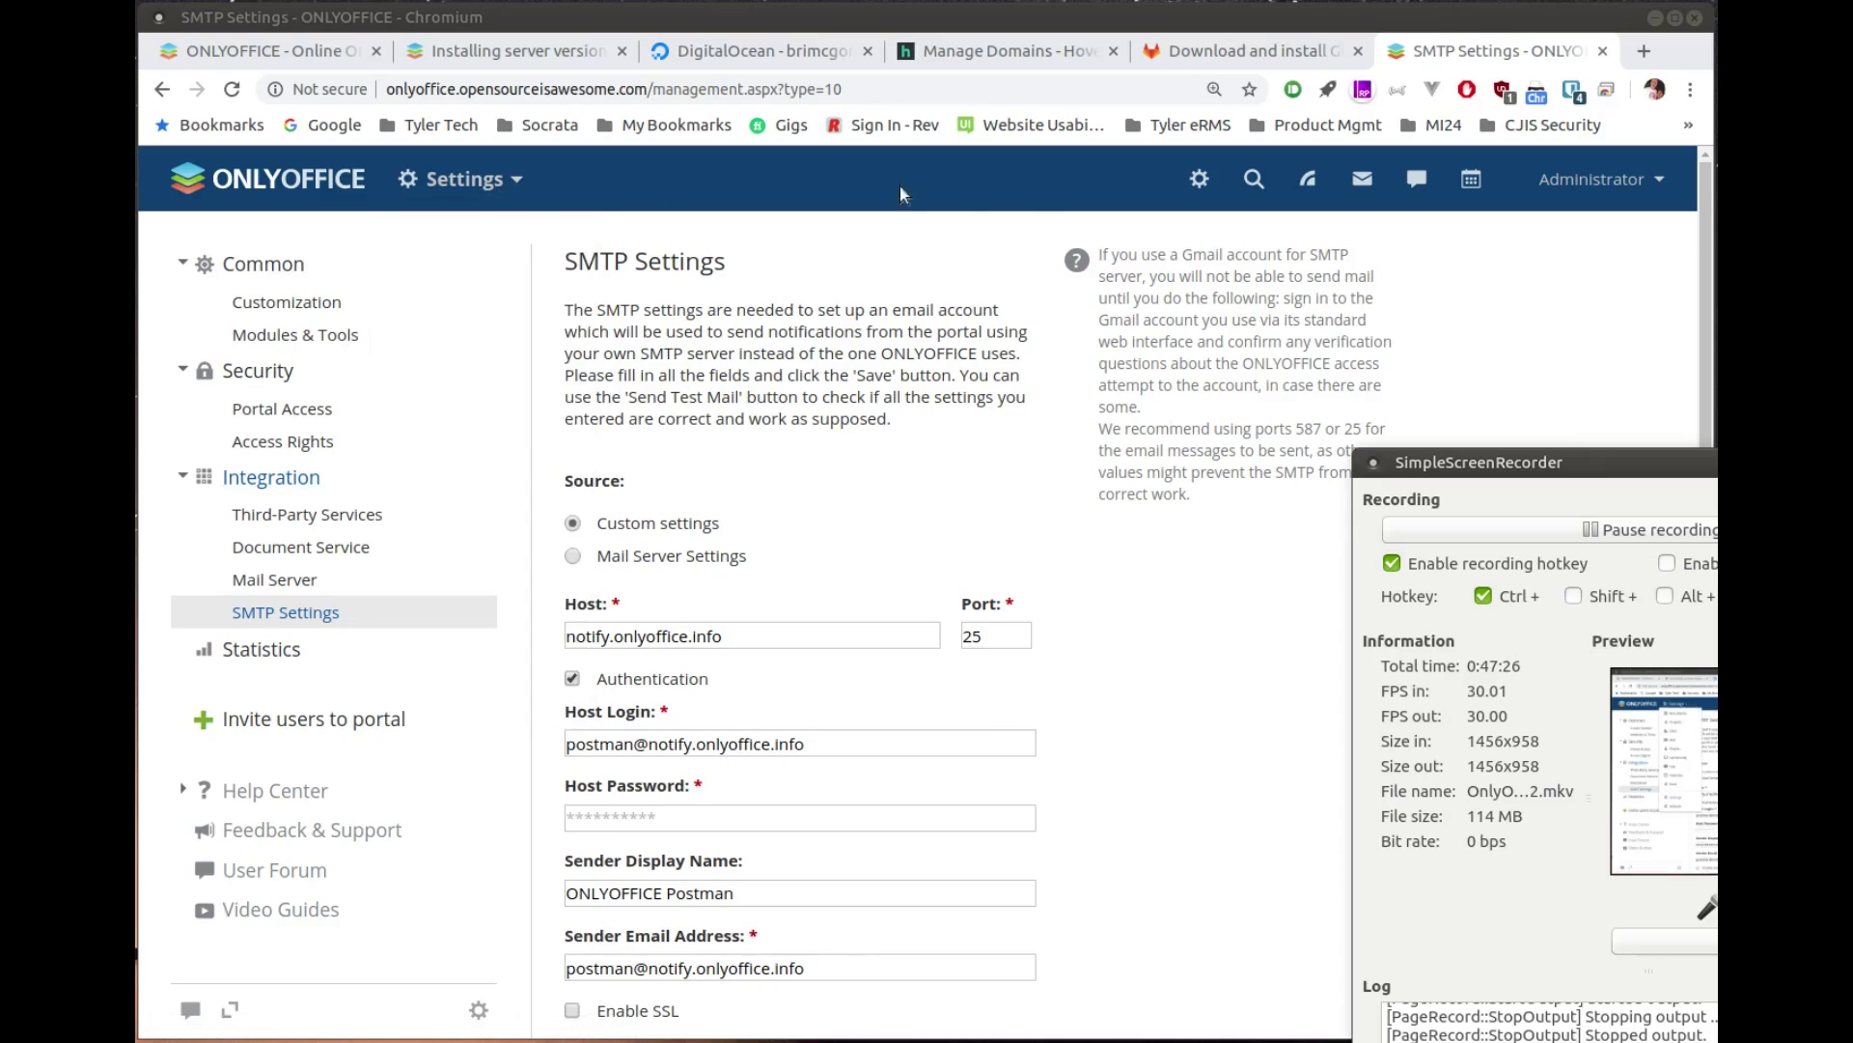
Step: Visit the Mail module, dismiss its Manage Email welcome, then open the Feed's What's New page
{"action": "left_click", "coordinate": [1361, 183]}
{"action": "left_click", "coordinate": [1361, 183]}
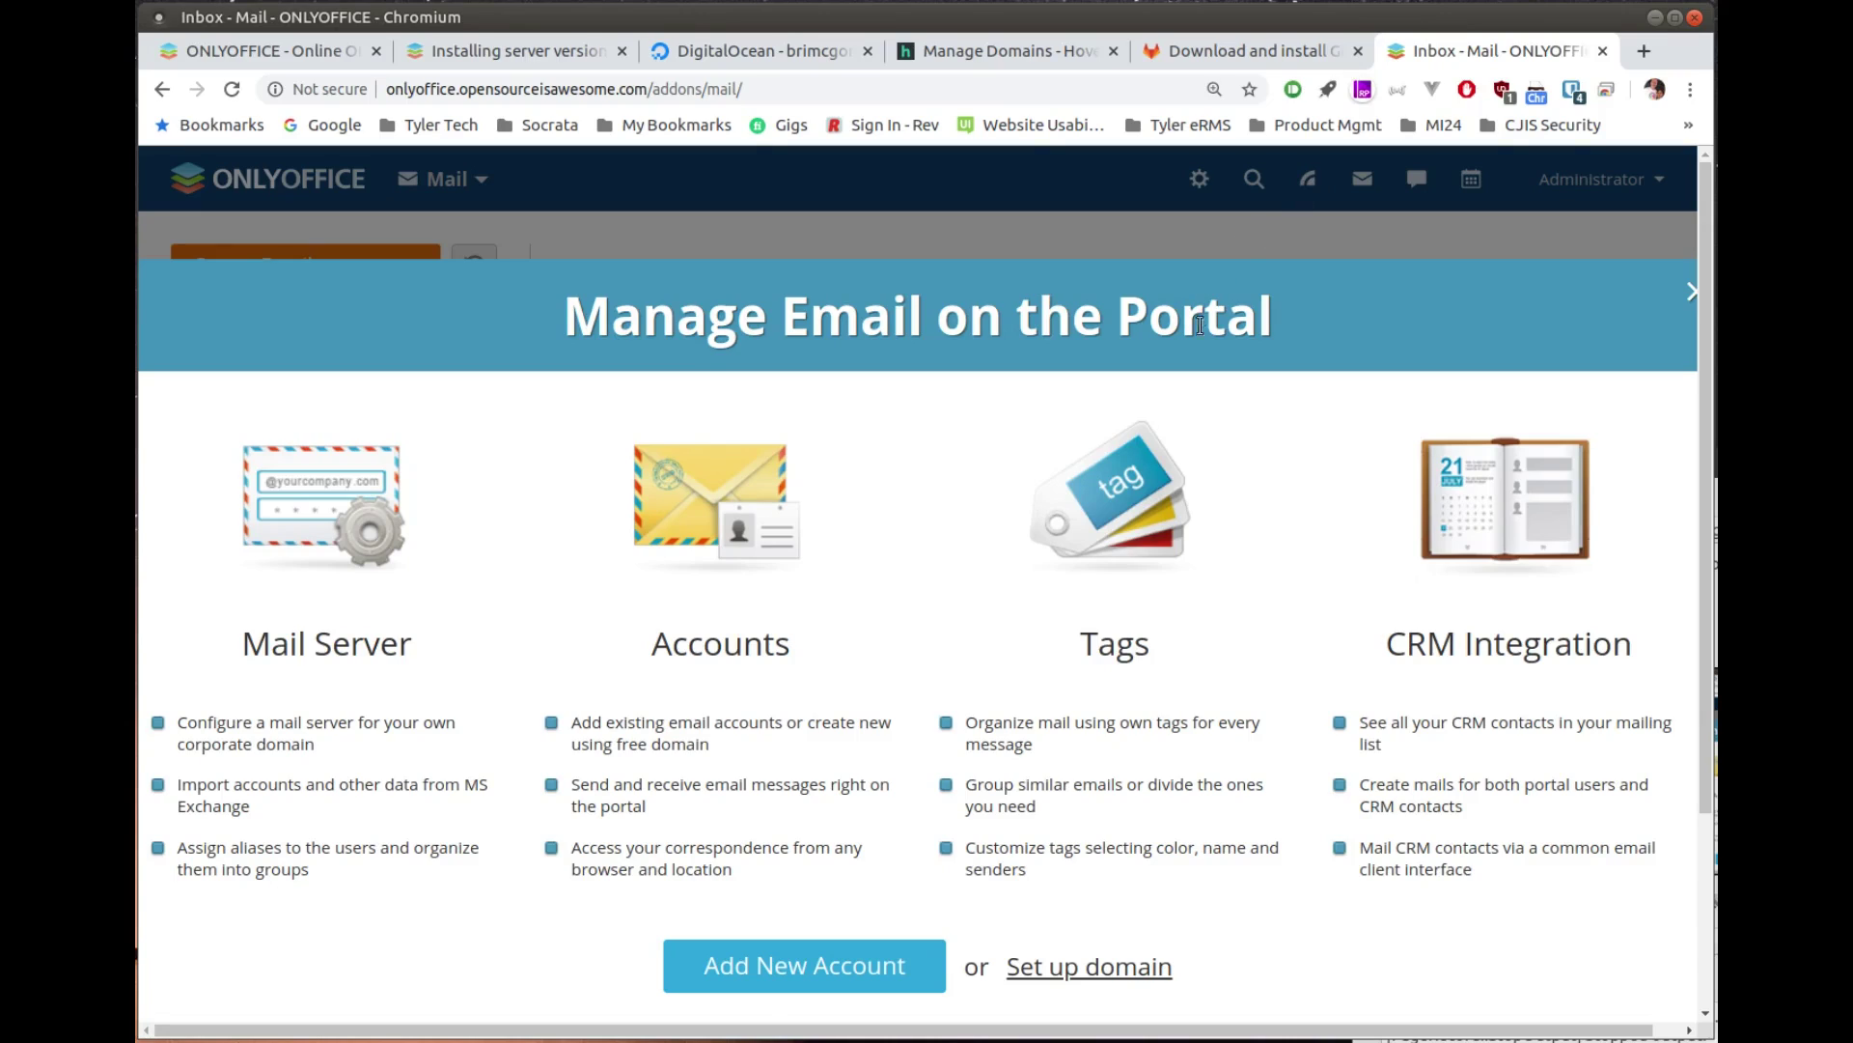
{"action": "left_click", "coordinate": [1689, 293]}
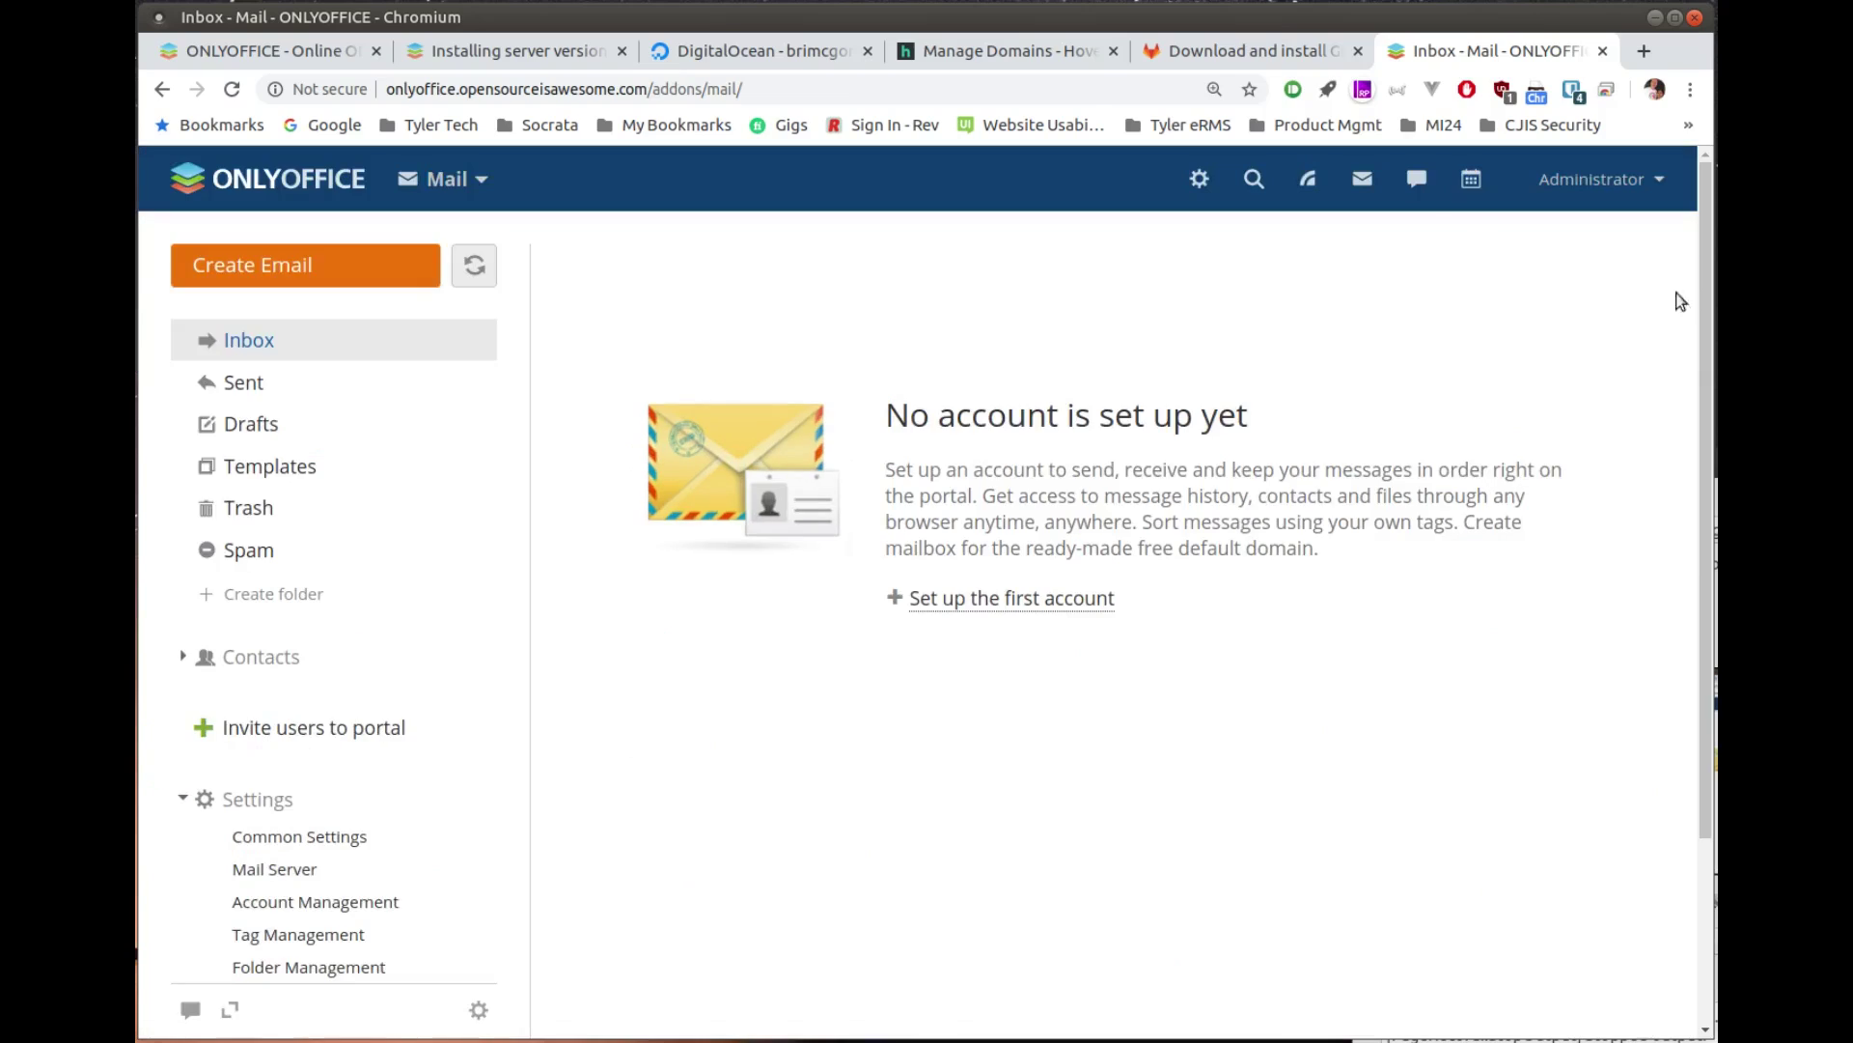
{"action": "left_click", "coordinate": [1305, 178]}
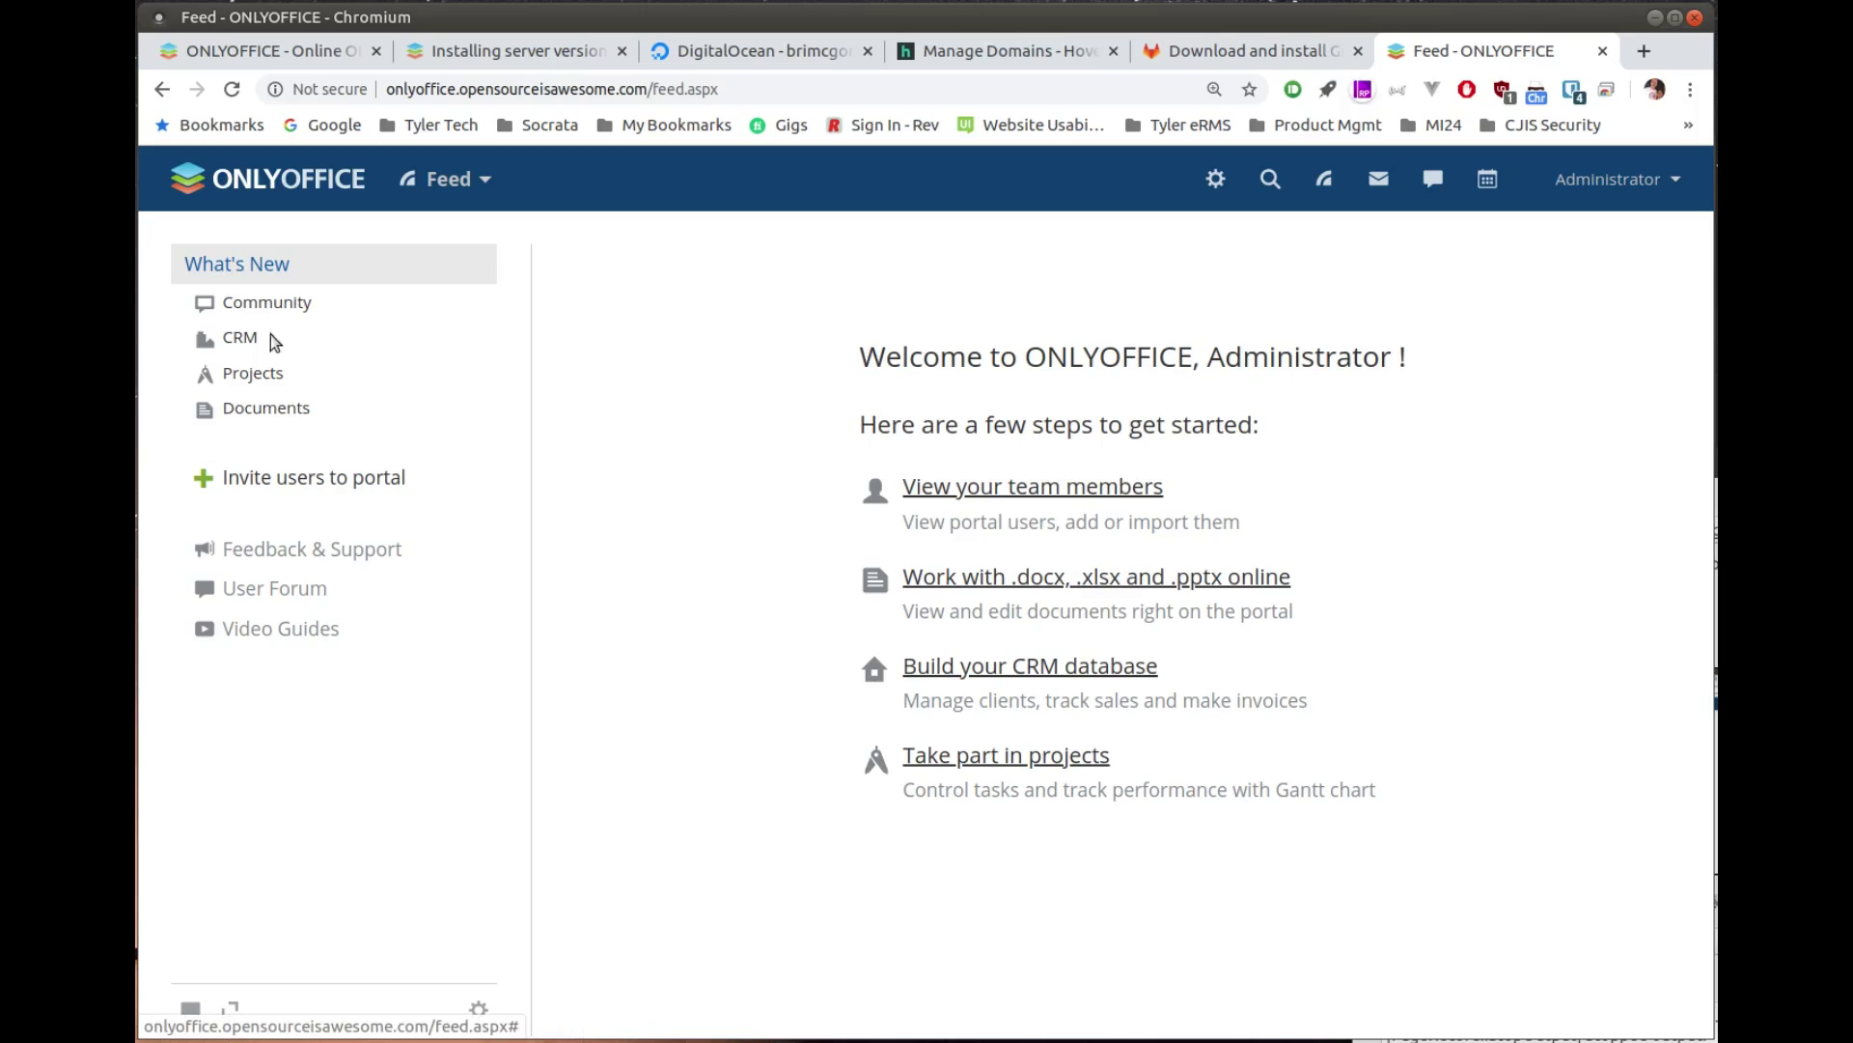
Step: Filter the feed to Projects, find none added, and follow the Create a new project link
{"action": "left_click", "coordinate": [250, 378]}
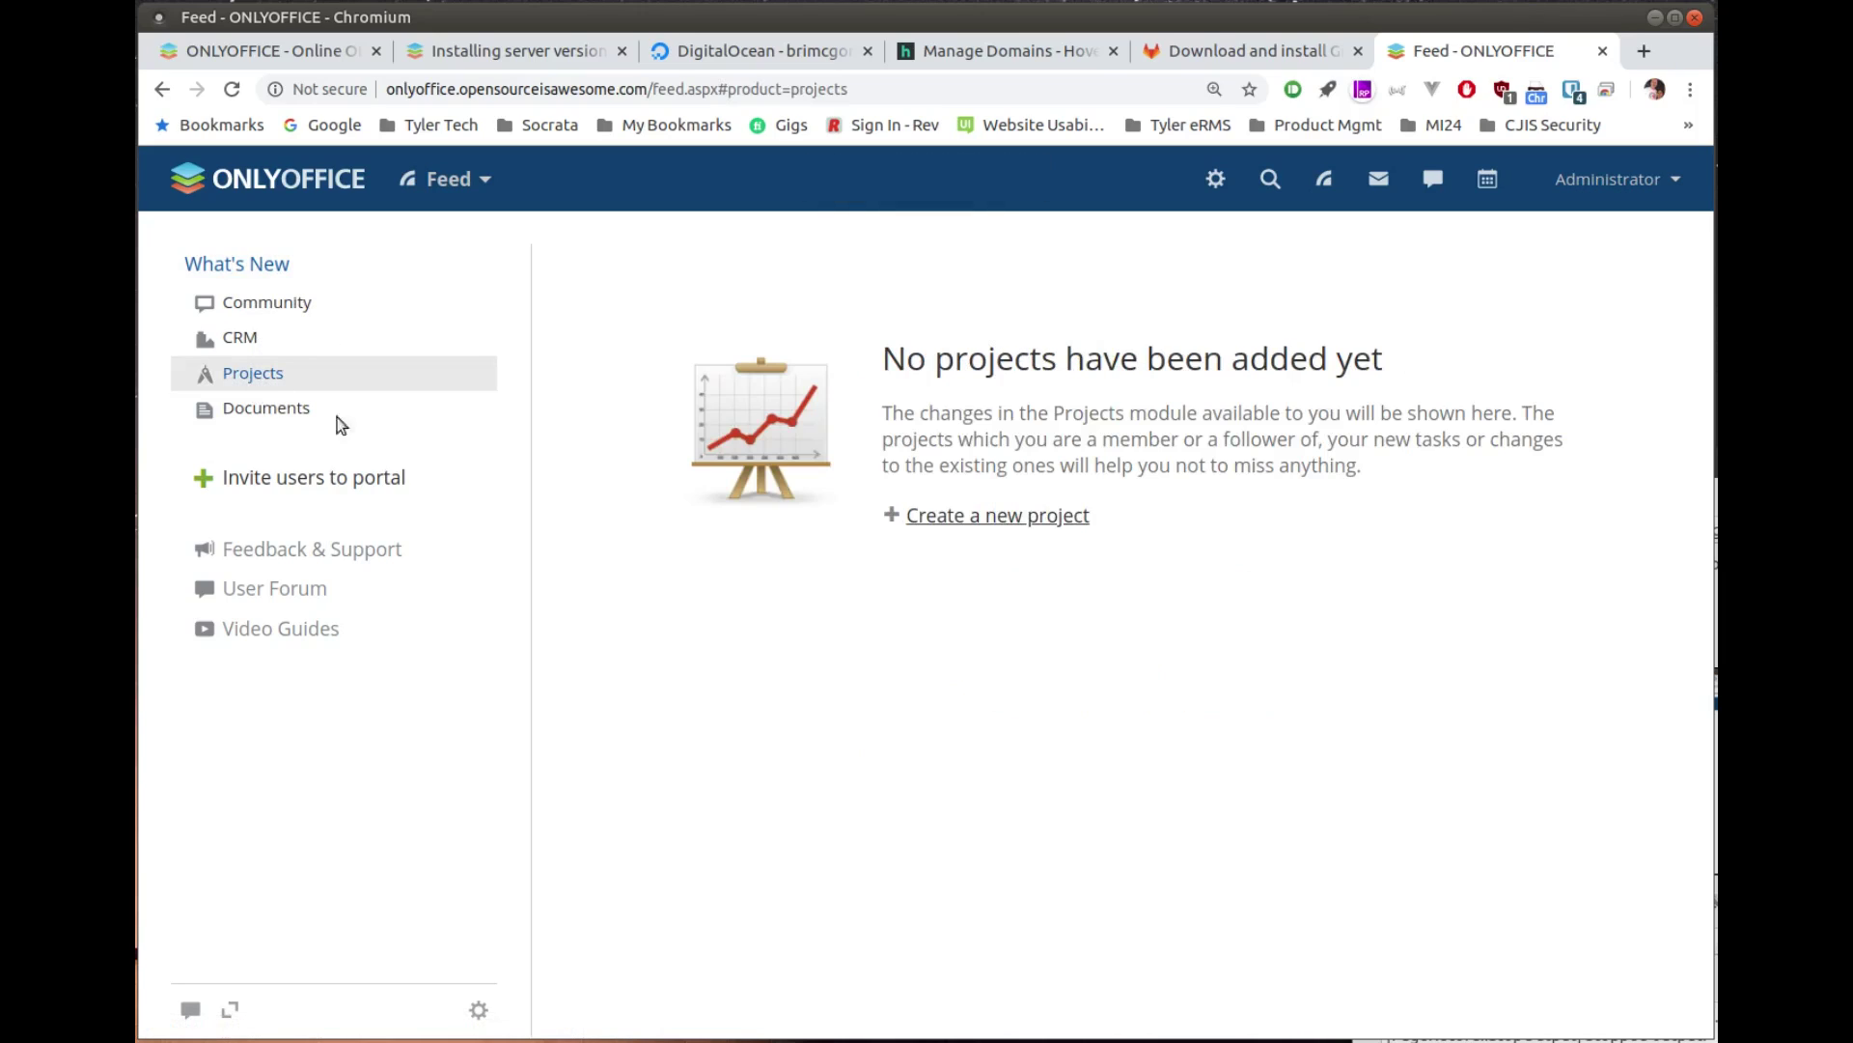
{"action": "left_click", "coordinate": [972, 522]}
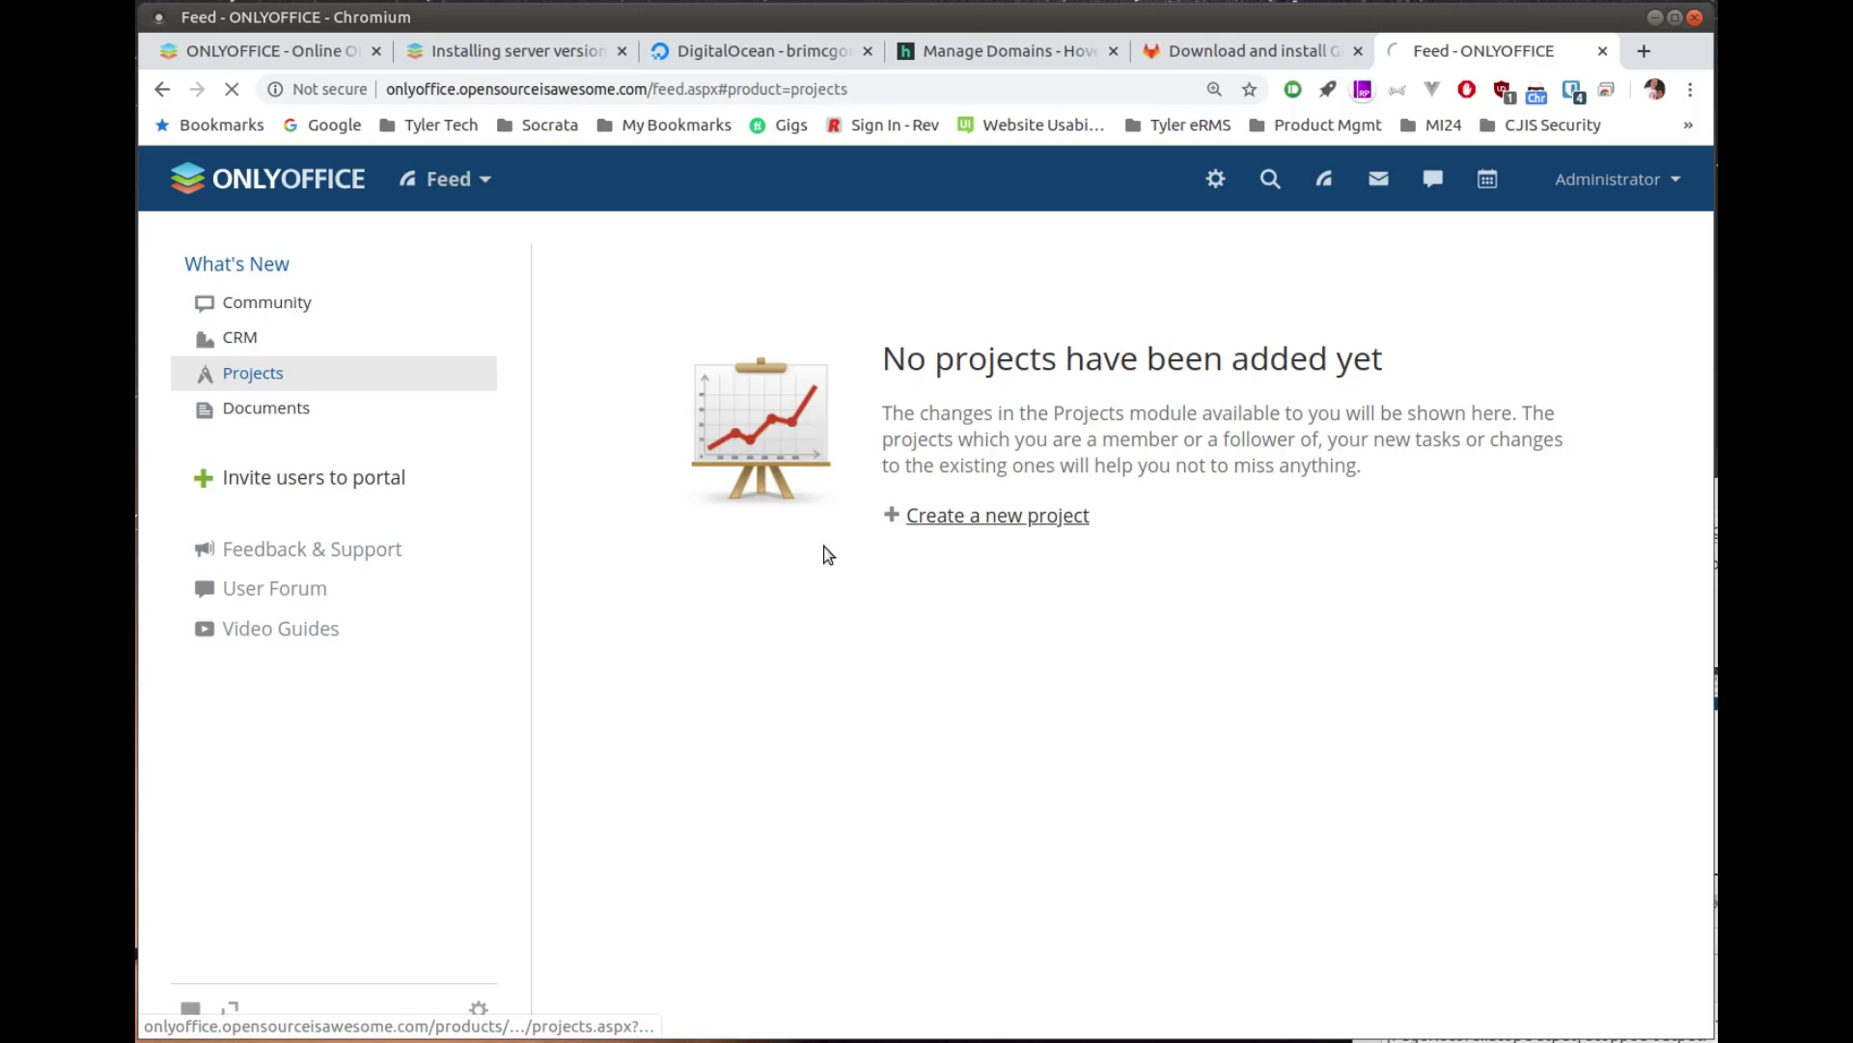
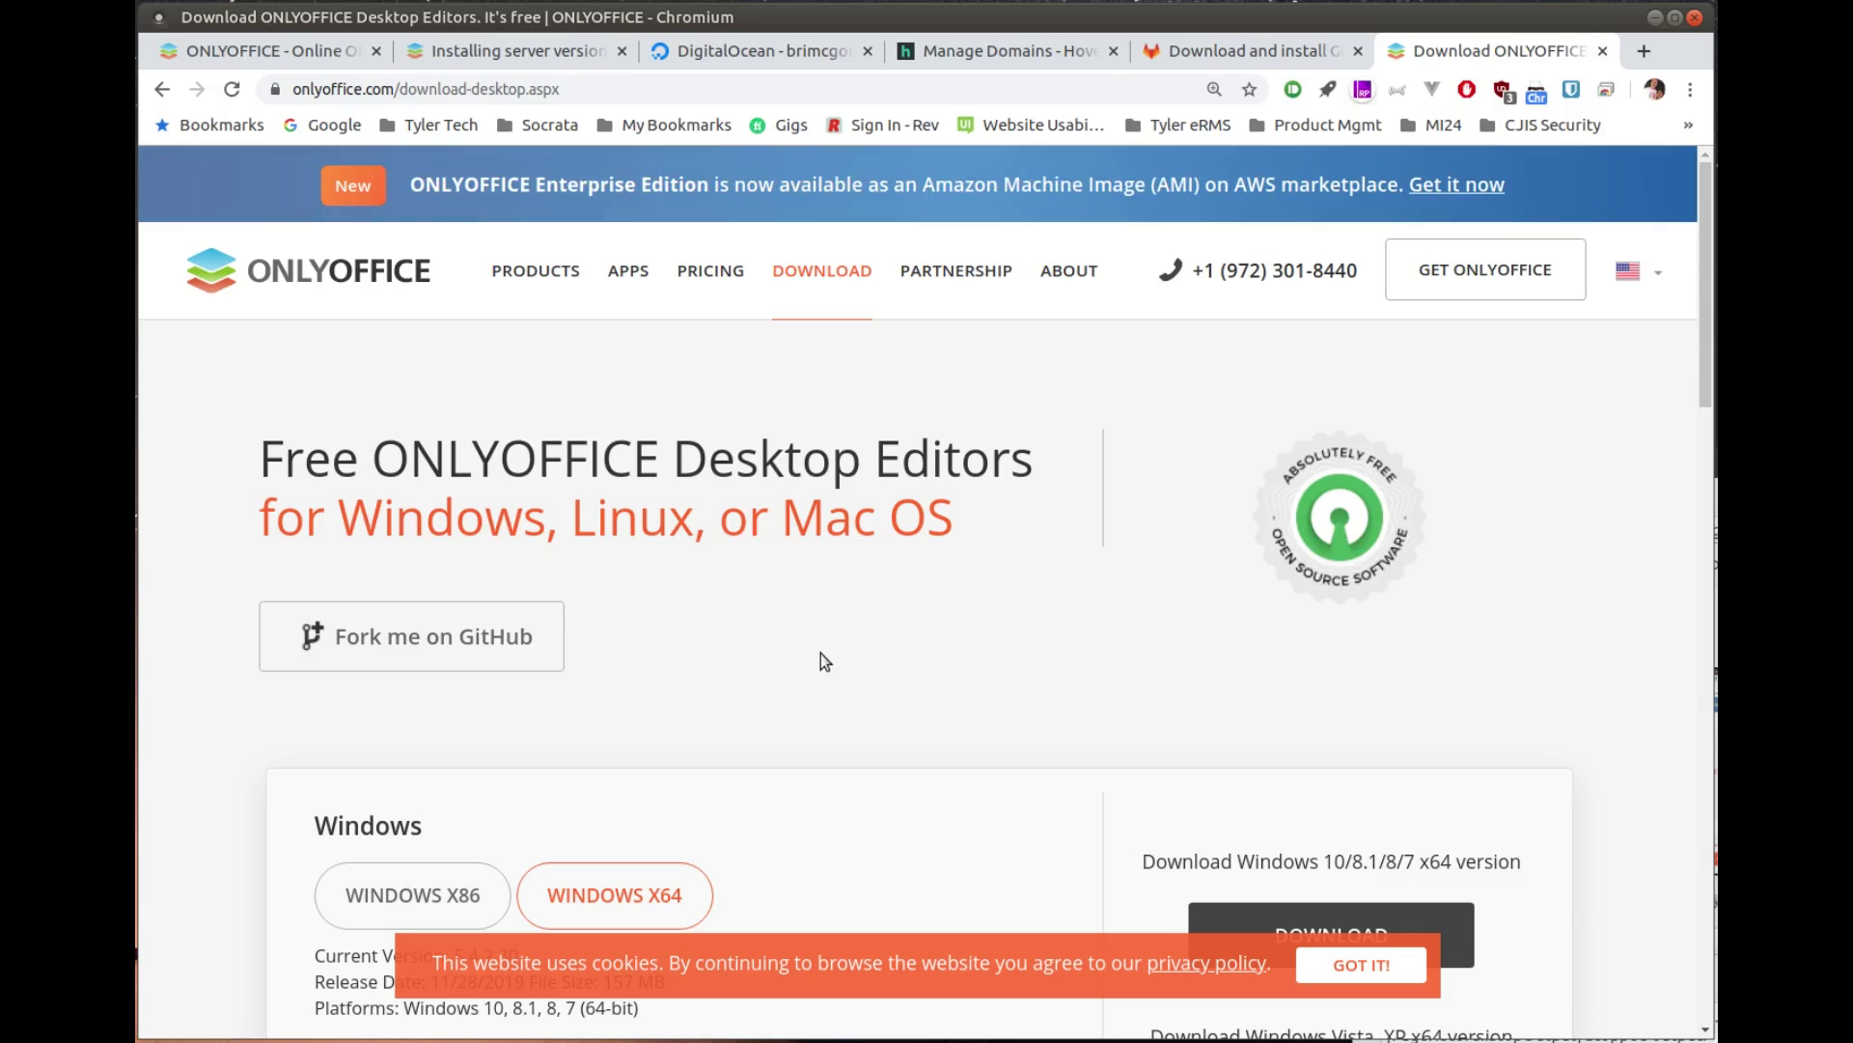
Step: Scroll down to the Linux downloads and choose the Snap package edition
{"action": "scroll", "coordinate": [821, 653], "scroll_direction": "down", "scroll_amount": 2}
{"action": "scroll", "coordinate": [821, 653], "scroll_direction": "down", "scroll_amount": 1}
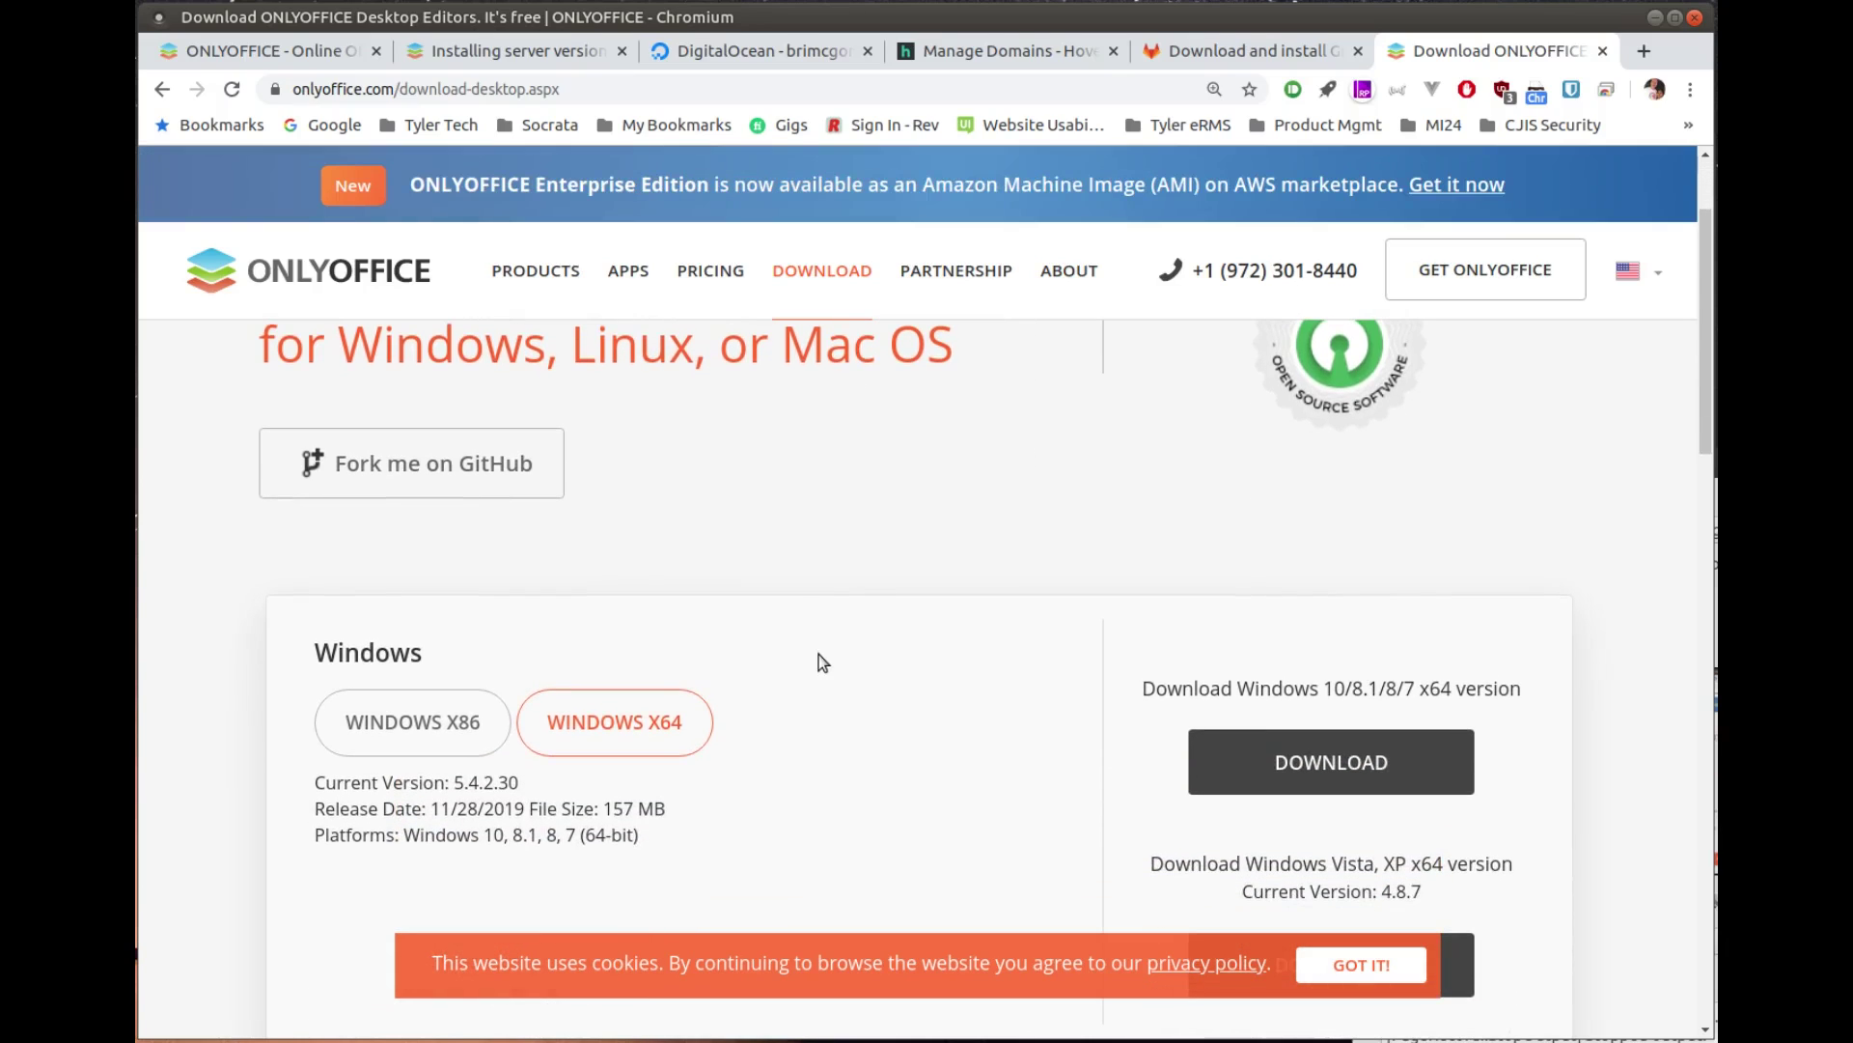
{"action": "scroll", "coordinate": [827, 659], "scroll_direction": "down", "scroll_amount": 4}
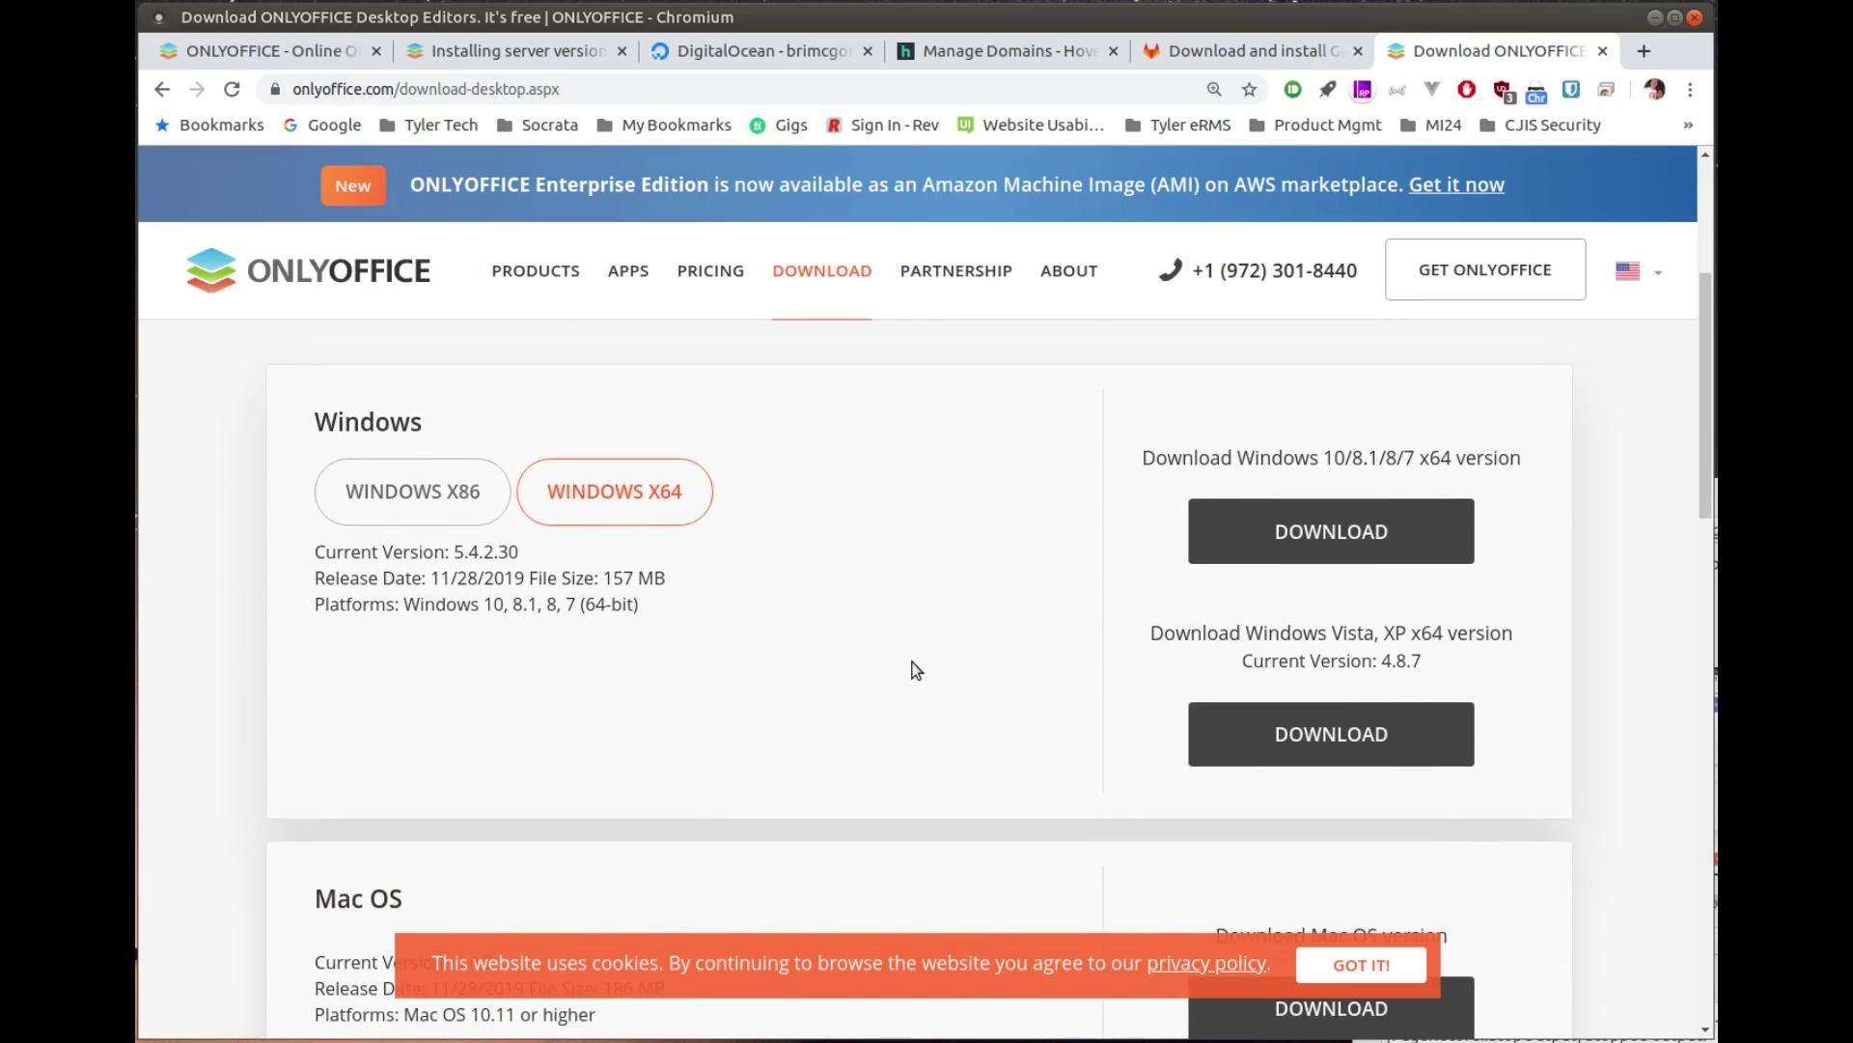
{"action": "scroll", "coordinate": [915, 670], "scroll_direction": "down", "scroll_amount": 9}
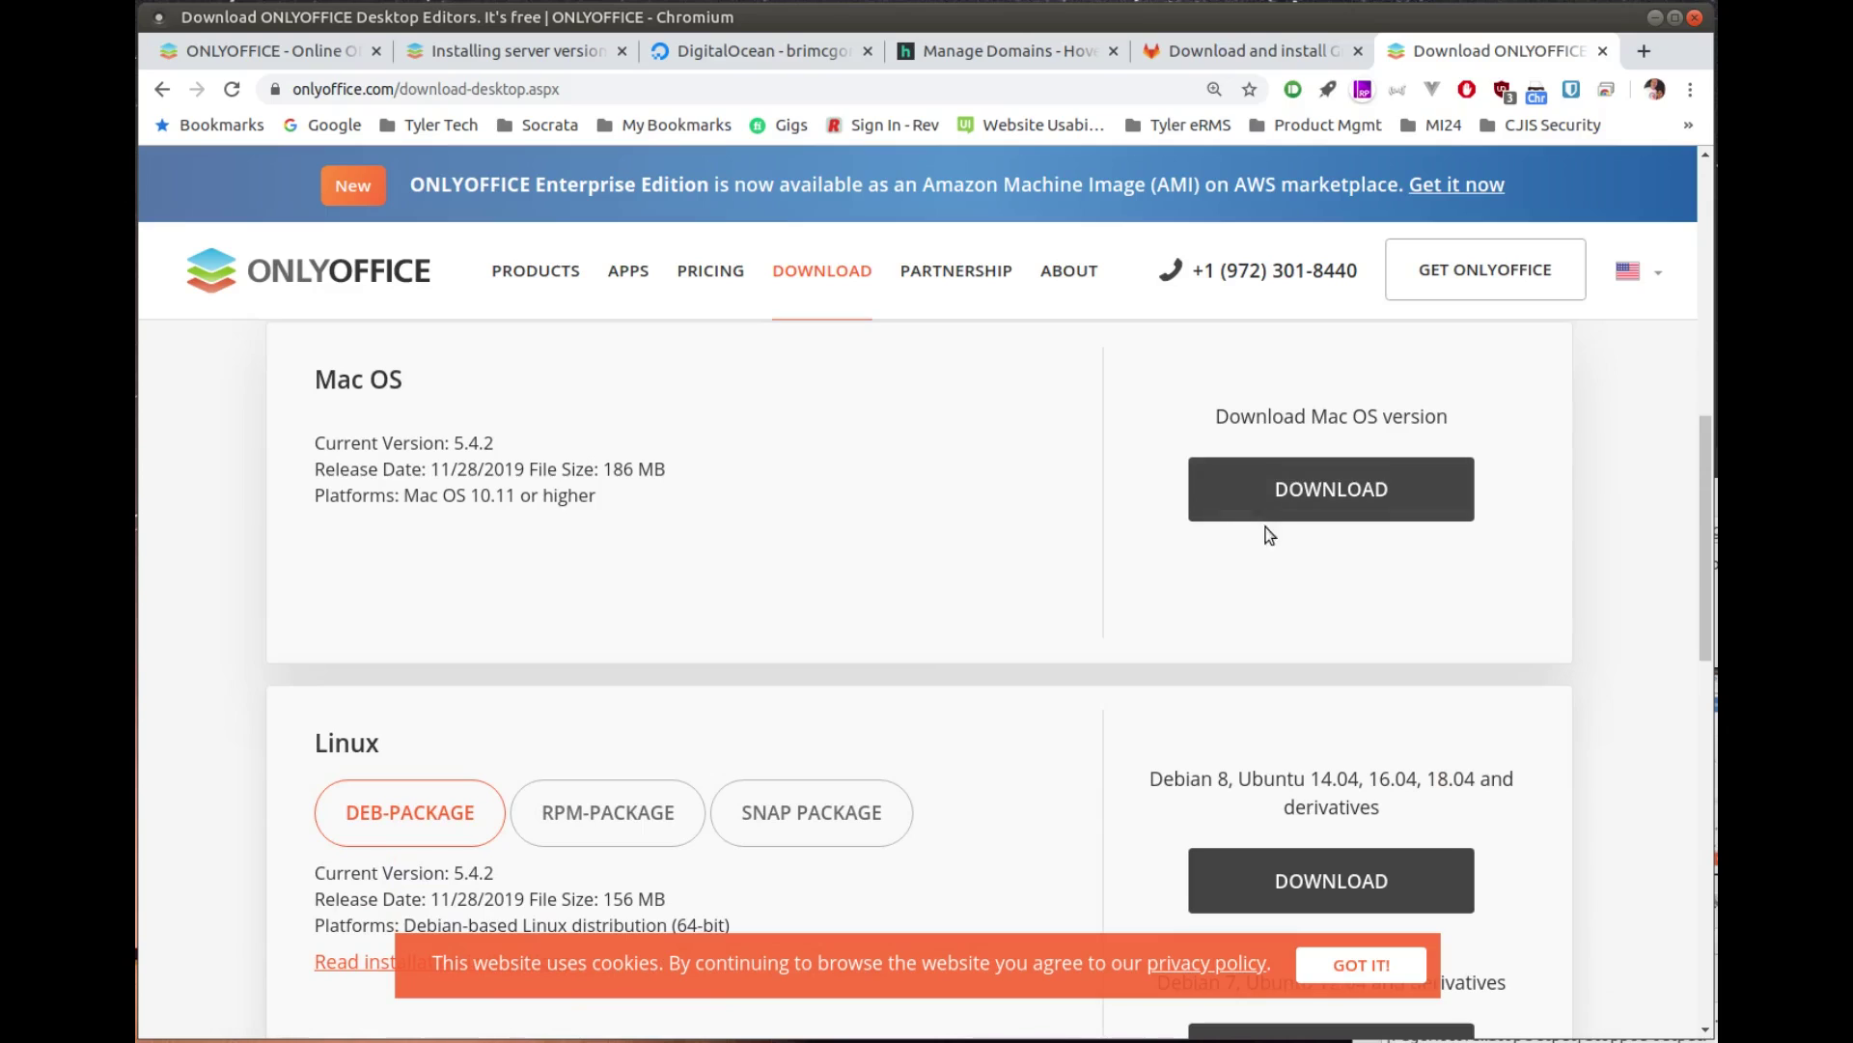
{"action": "scroll", "coordinate": [995, 676], "scroll_direction": "down", "scroll_amount": 5}
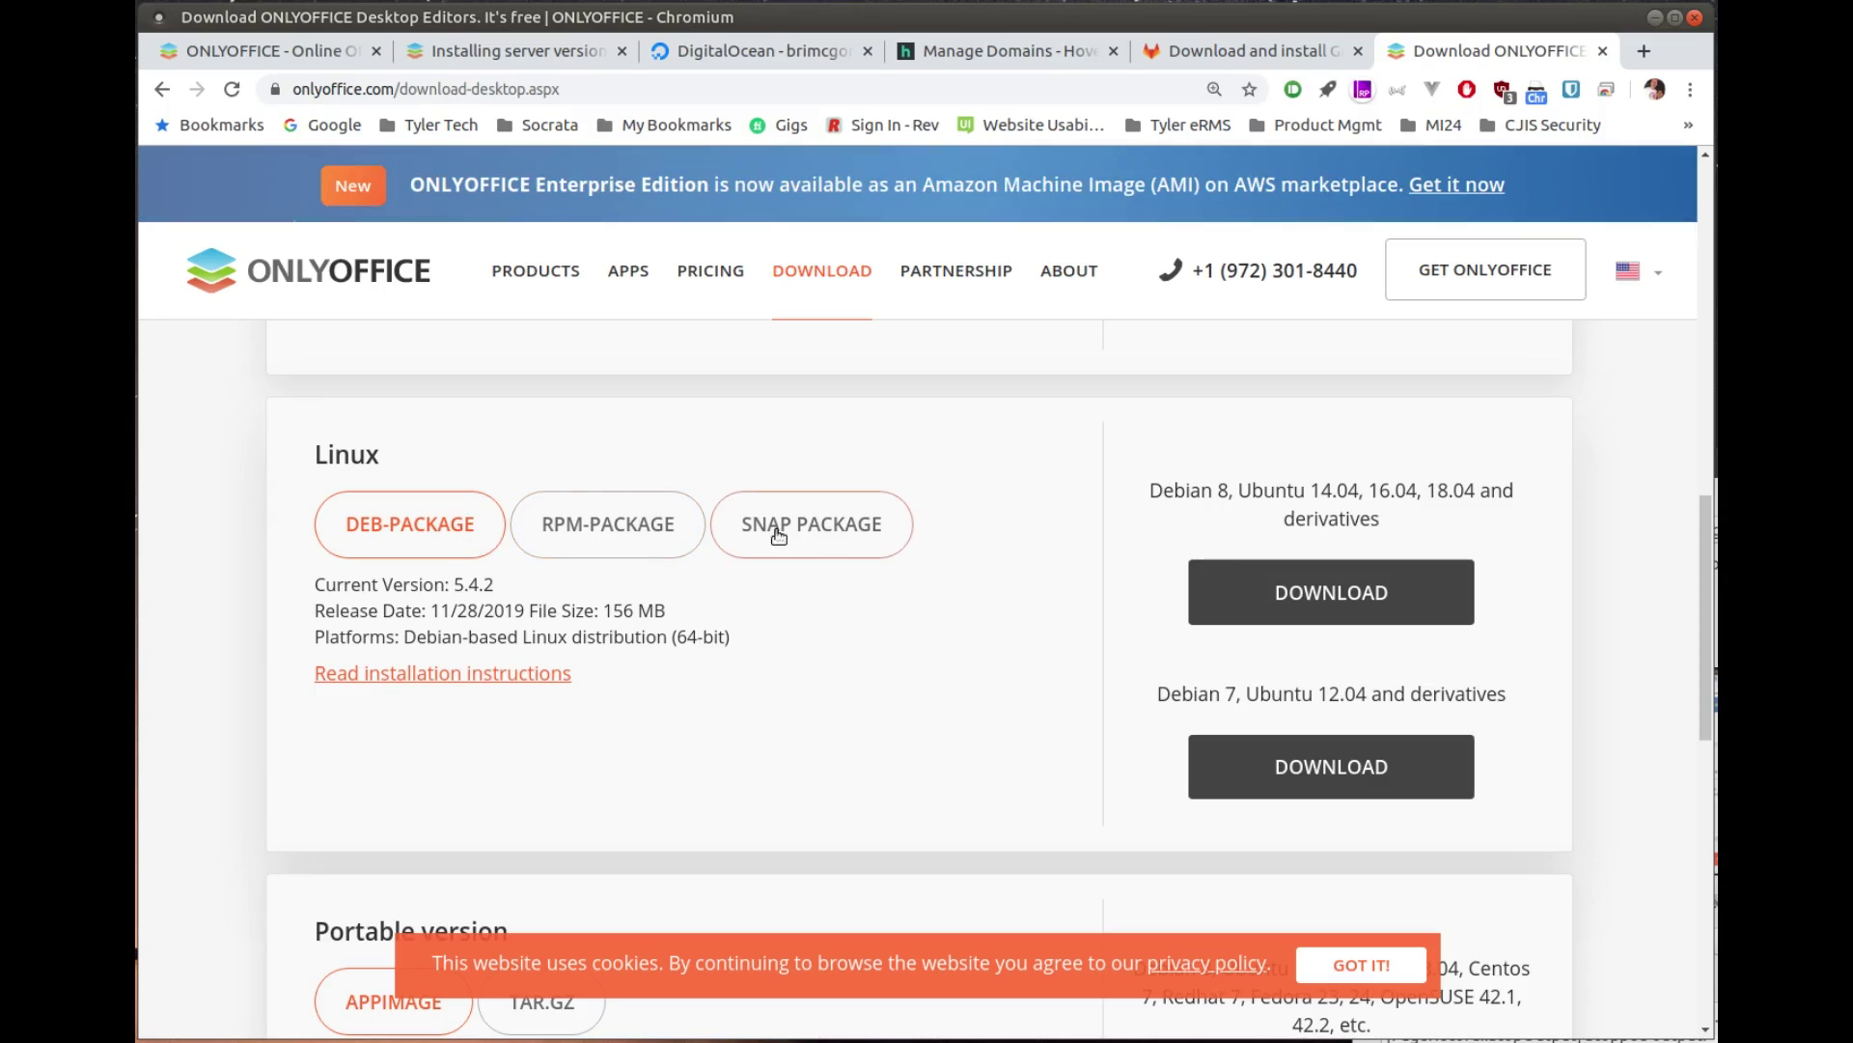
{"action": "left_click", "coordinate": [809, 536]}
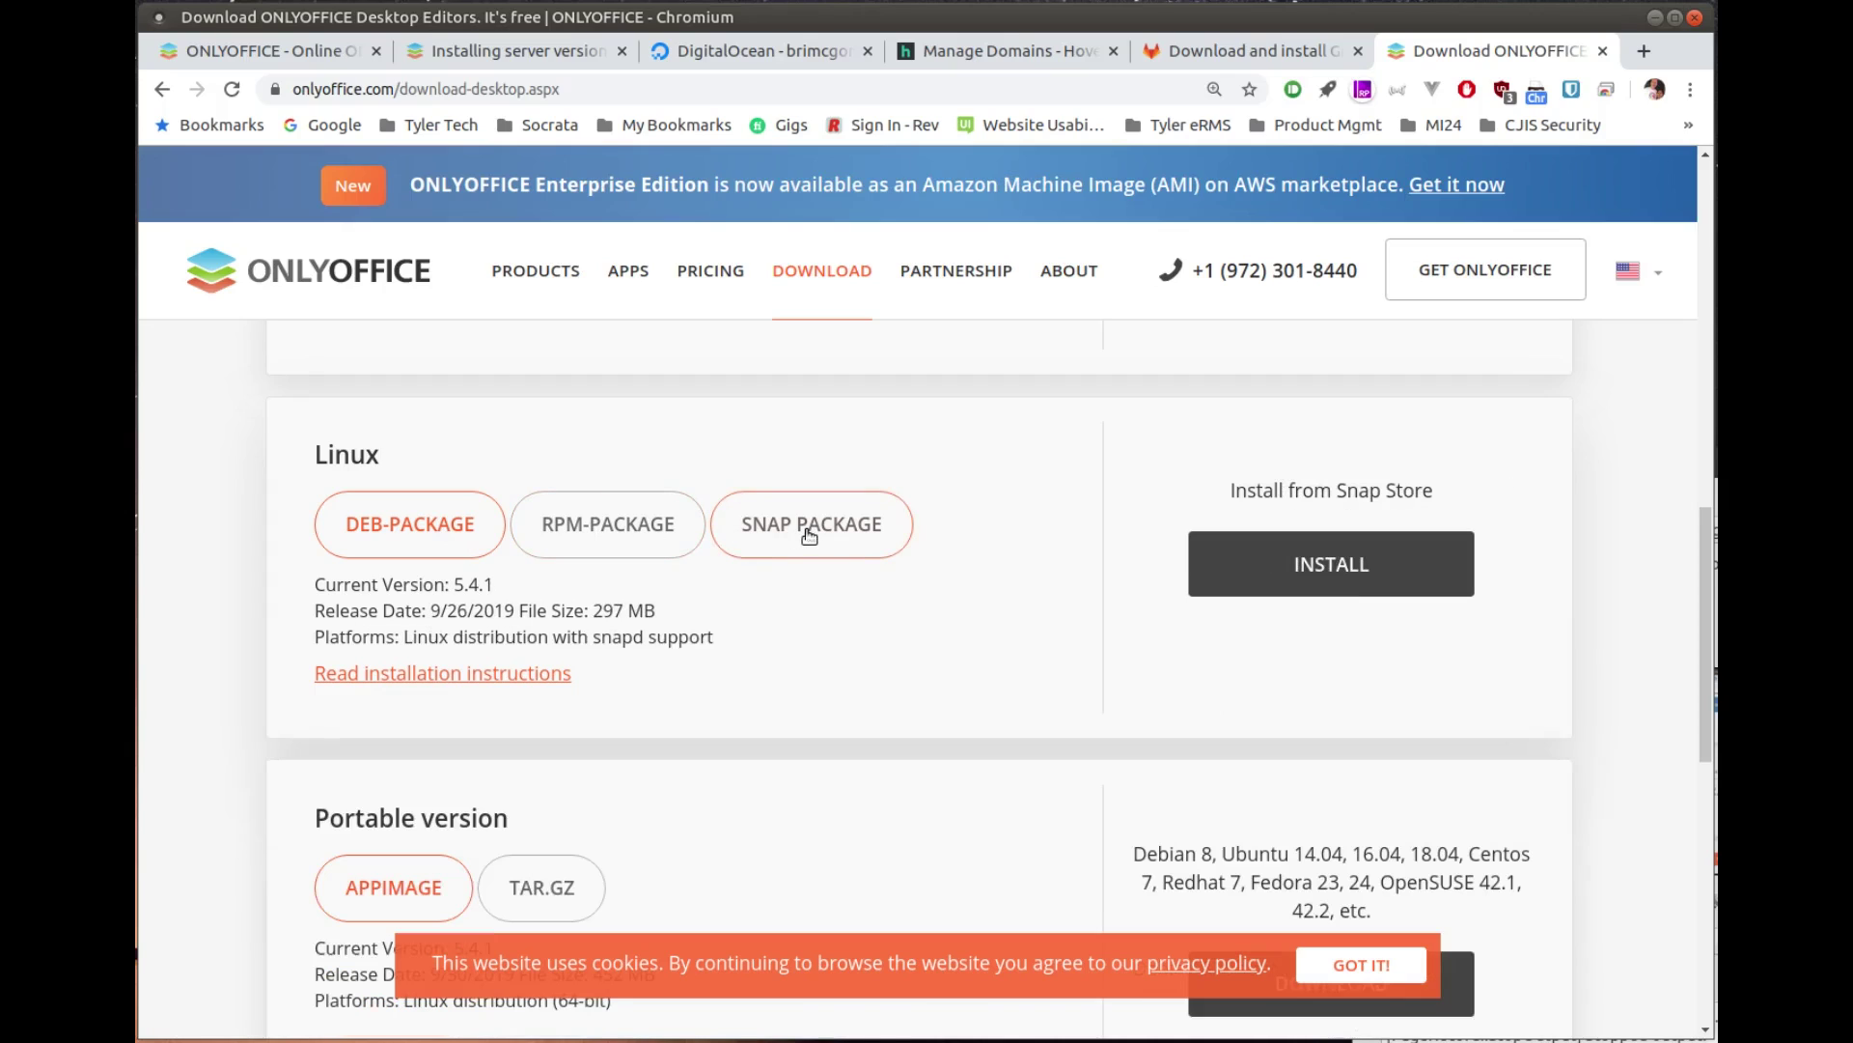
Step: Follow the Snap package's INSTALL link to the Snap Store page
{"action": "scroll", "coordinate": [803, 614], "scroll_direction": "down", "scroll_amount": 3}
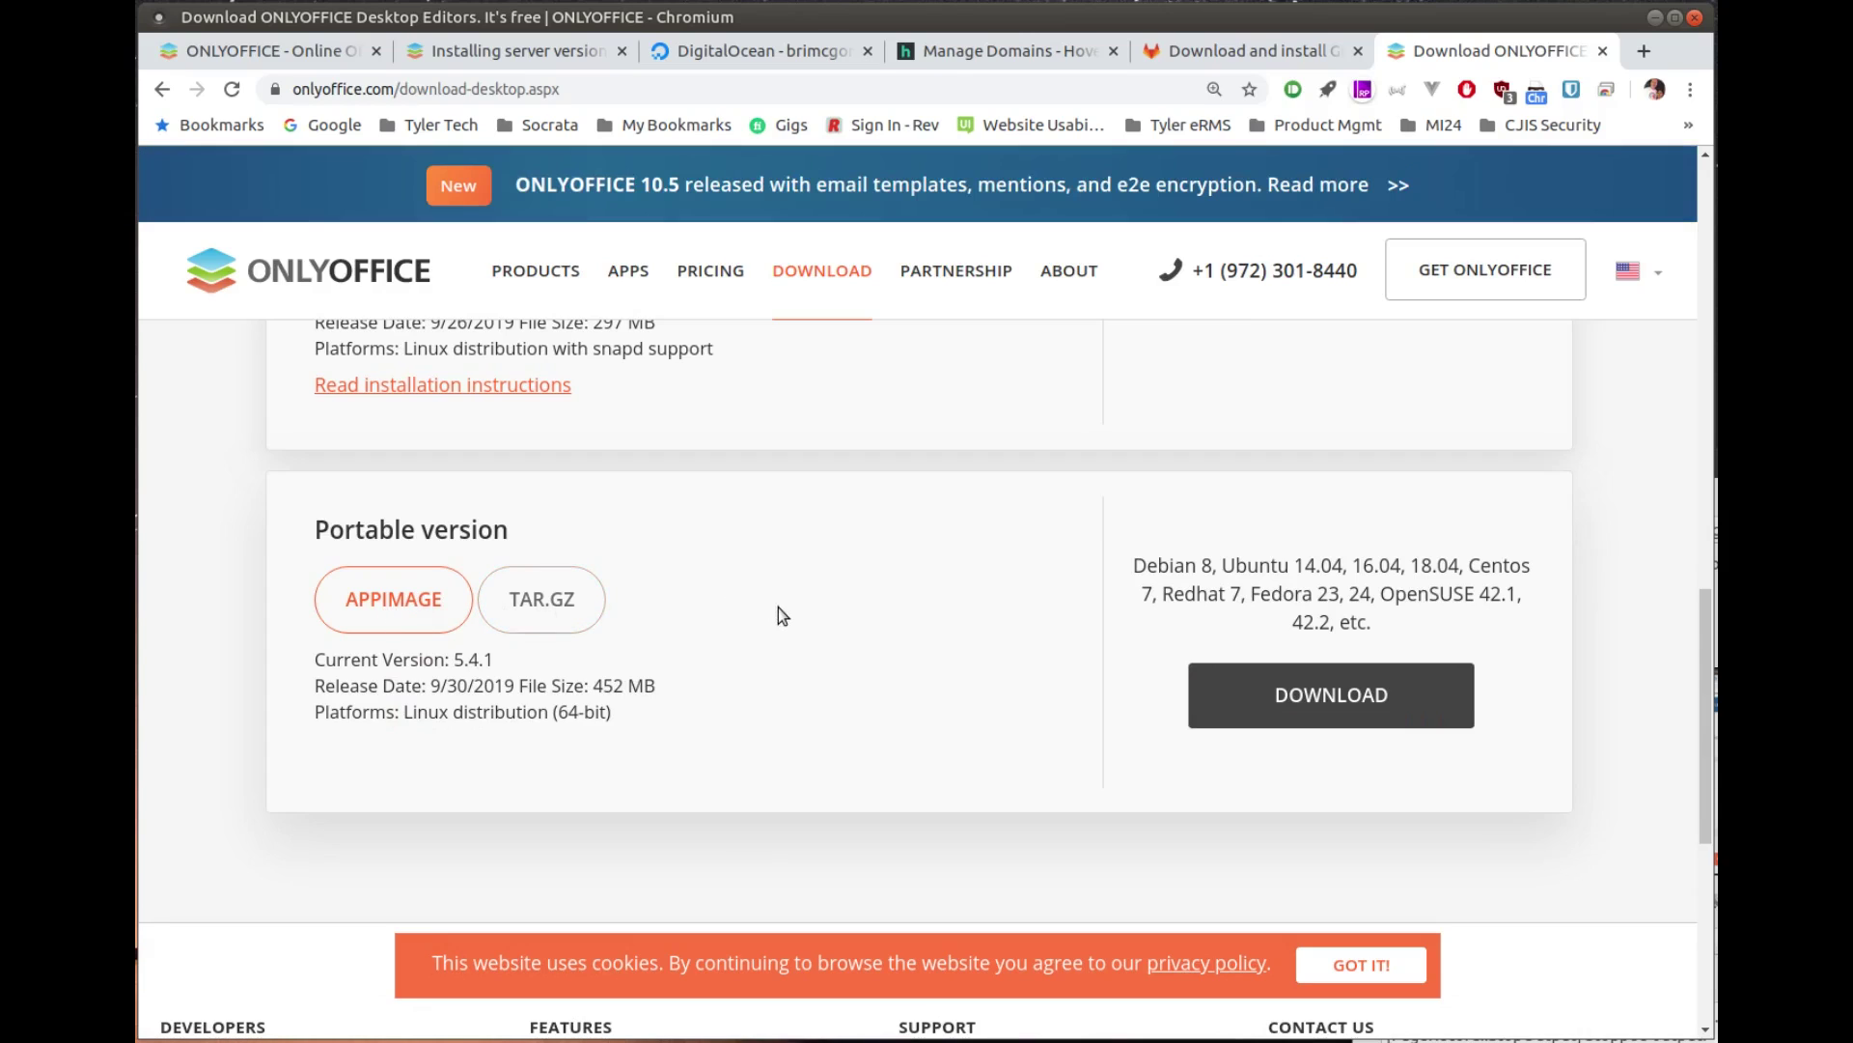
{"action": "scroll", "coordinate": [781, 615], "scroll_direction": "down", "scroll_amount": 1}
{"action": "scroll", "coordinate": [778, 606], "scroll_direction": "up", "scroll_amount": 2}
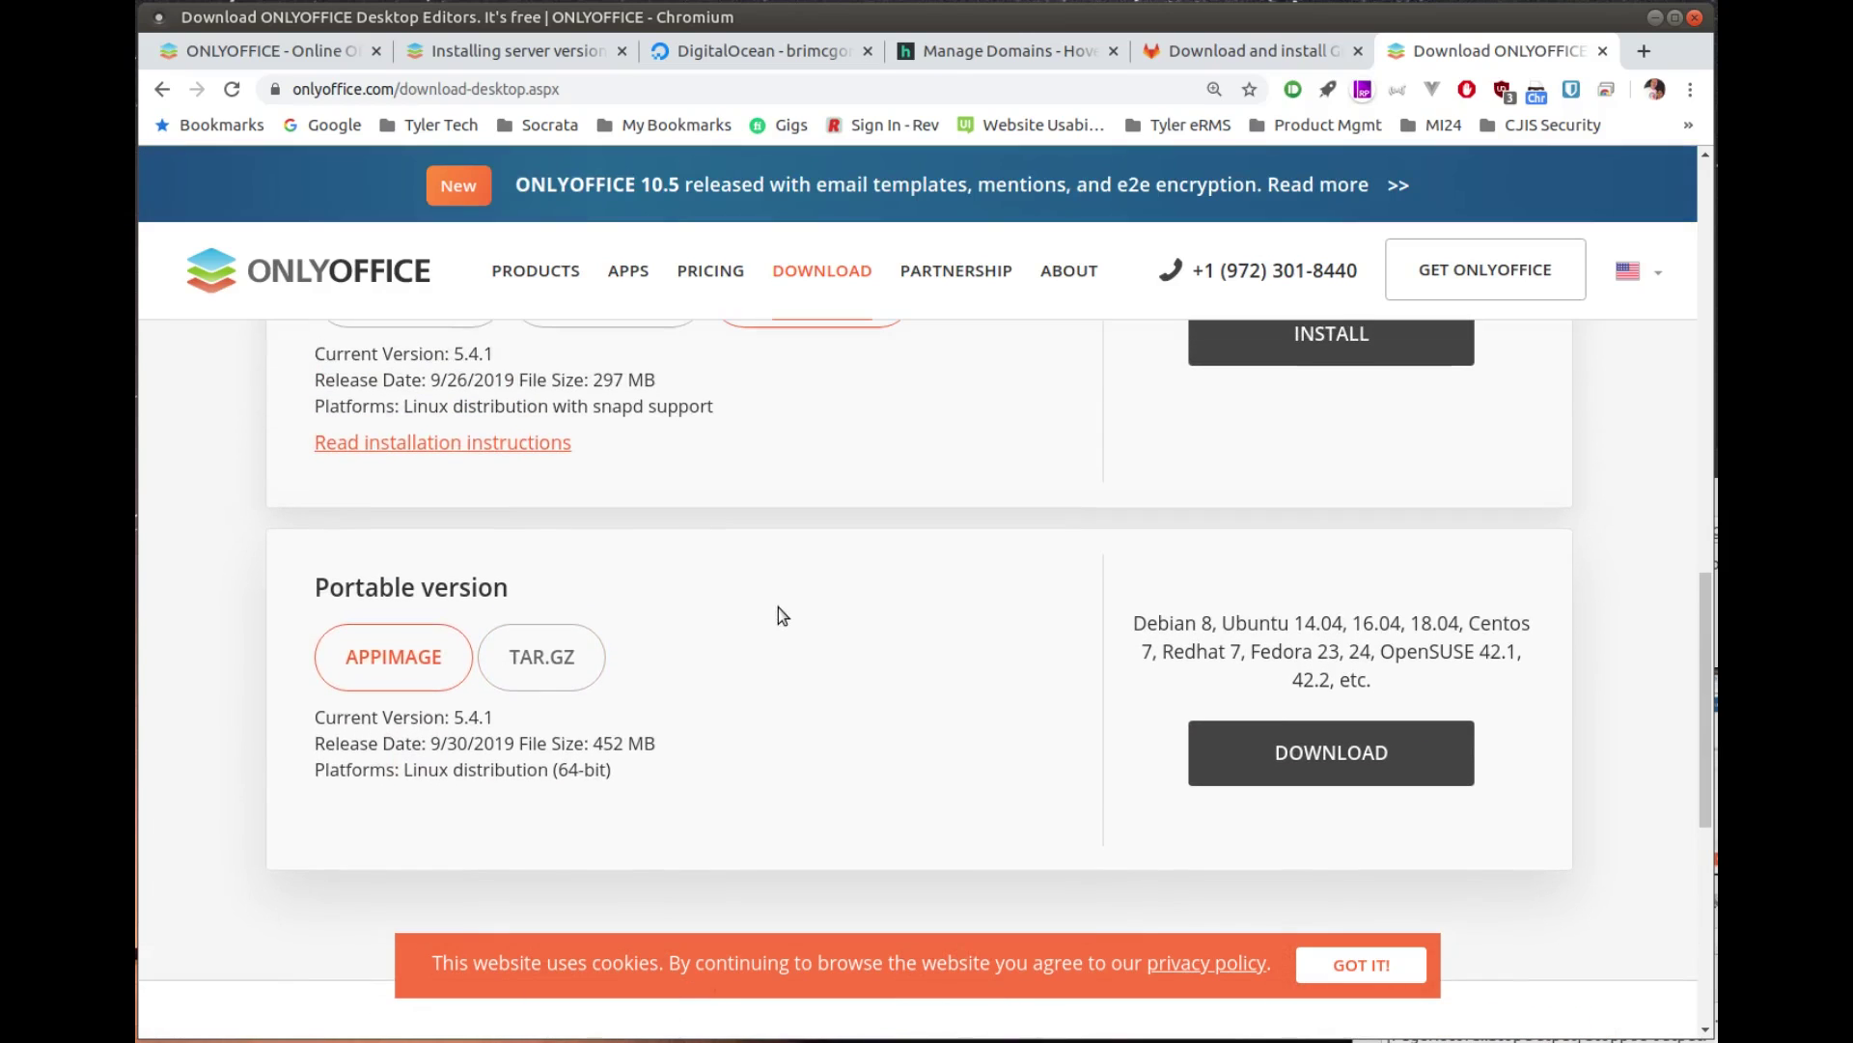
{"action": "scroll", "coordinate": [778, 607], "scroll_direction": "up", "scroll_amount": 1}
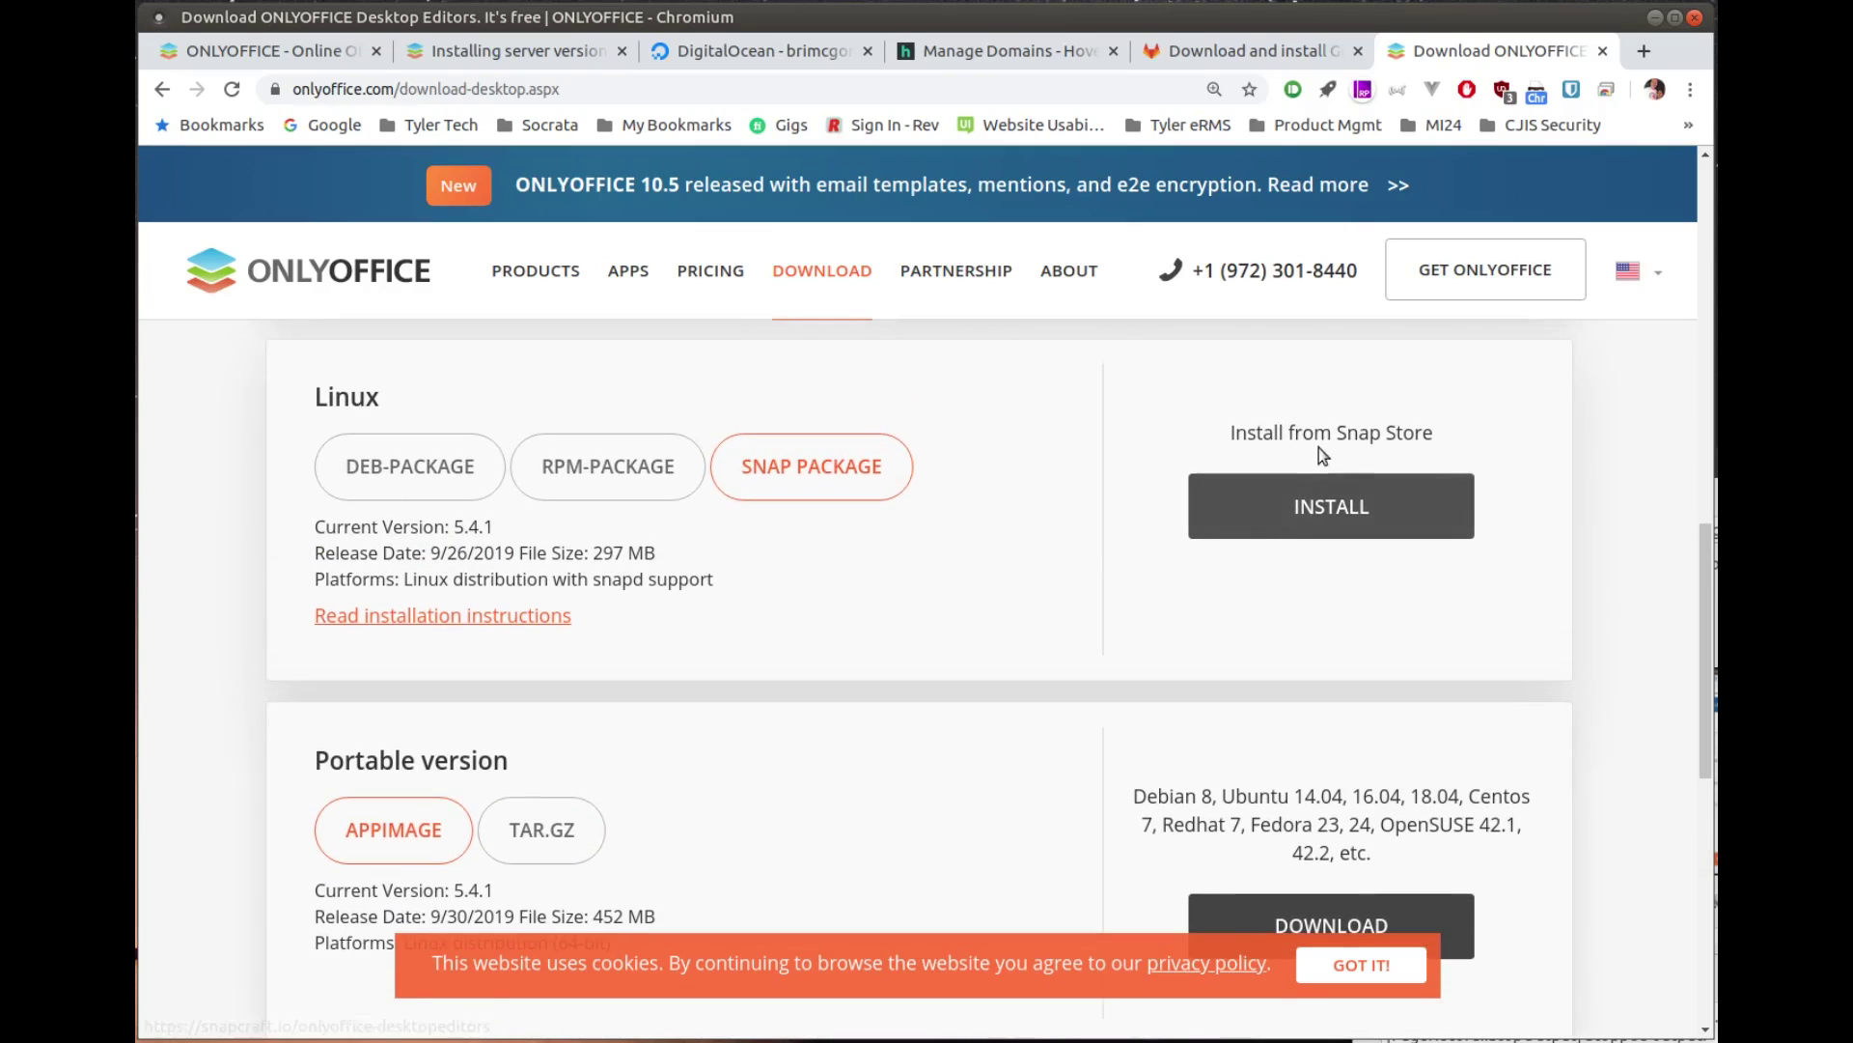
{"action": "left_click", "coordinate": [1329, 504]}
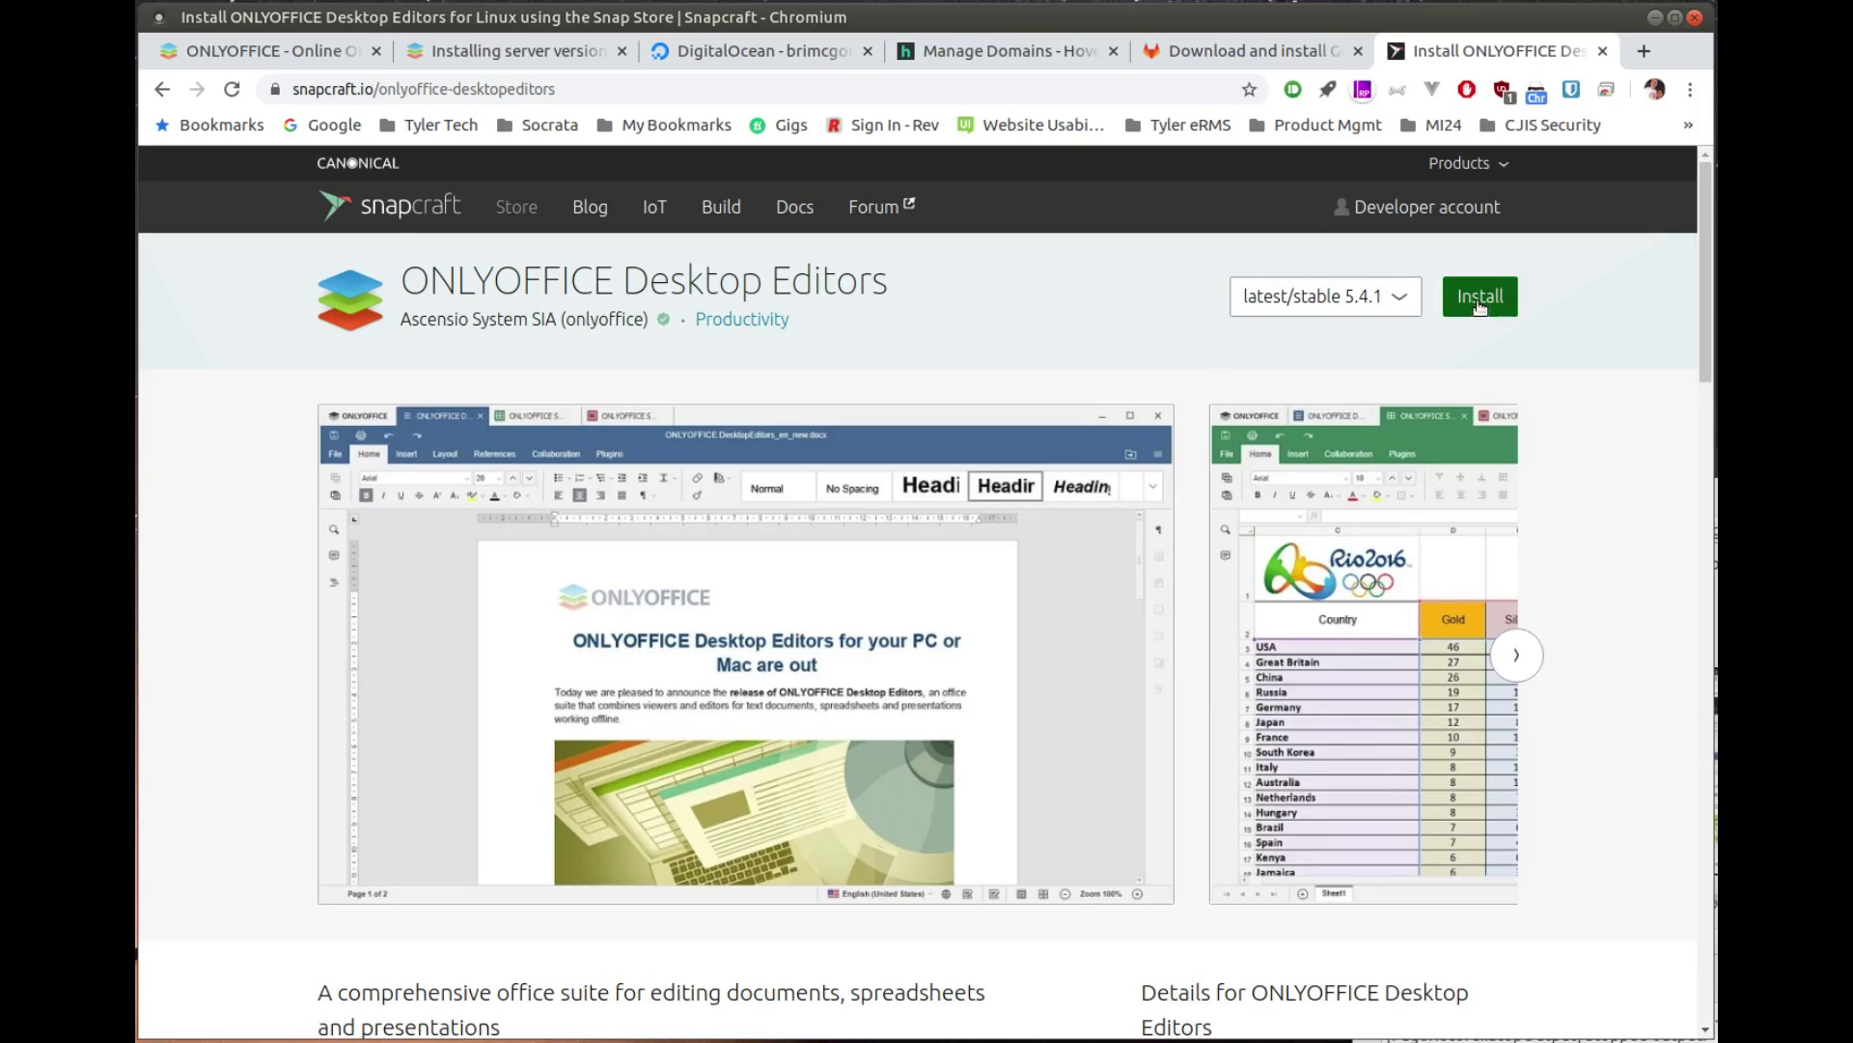
Step: Show Snapcraft's install panel and select the 'sudo snap install onlyoffice-desktopeditors' command
{"action": "left_click", "coordinate": [1480, 299]}
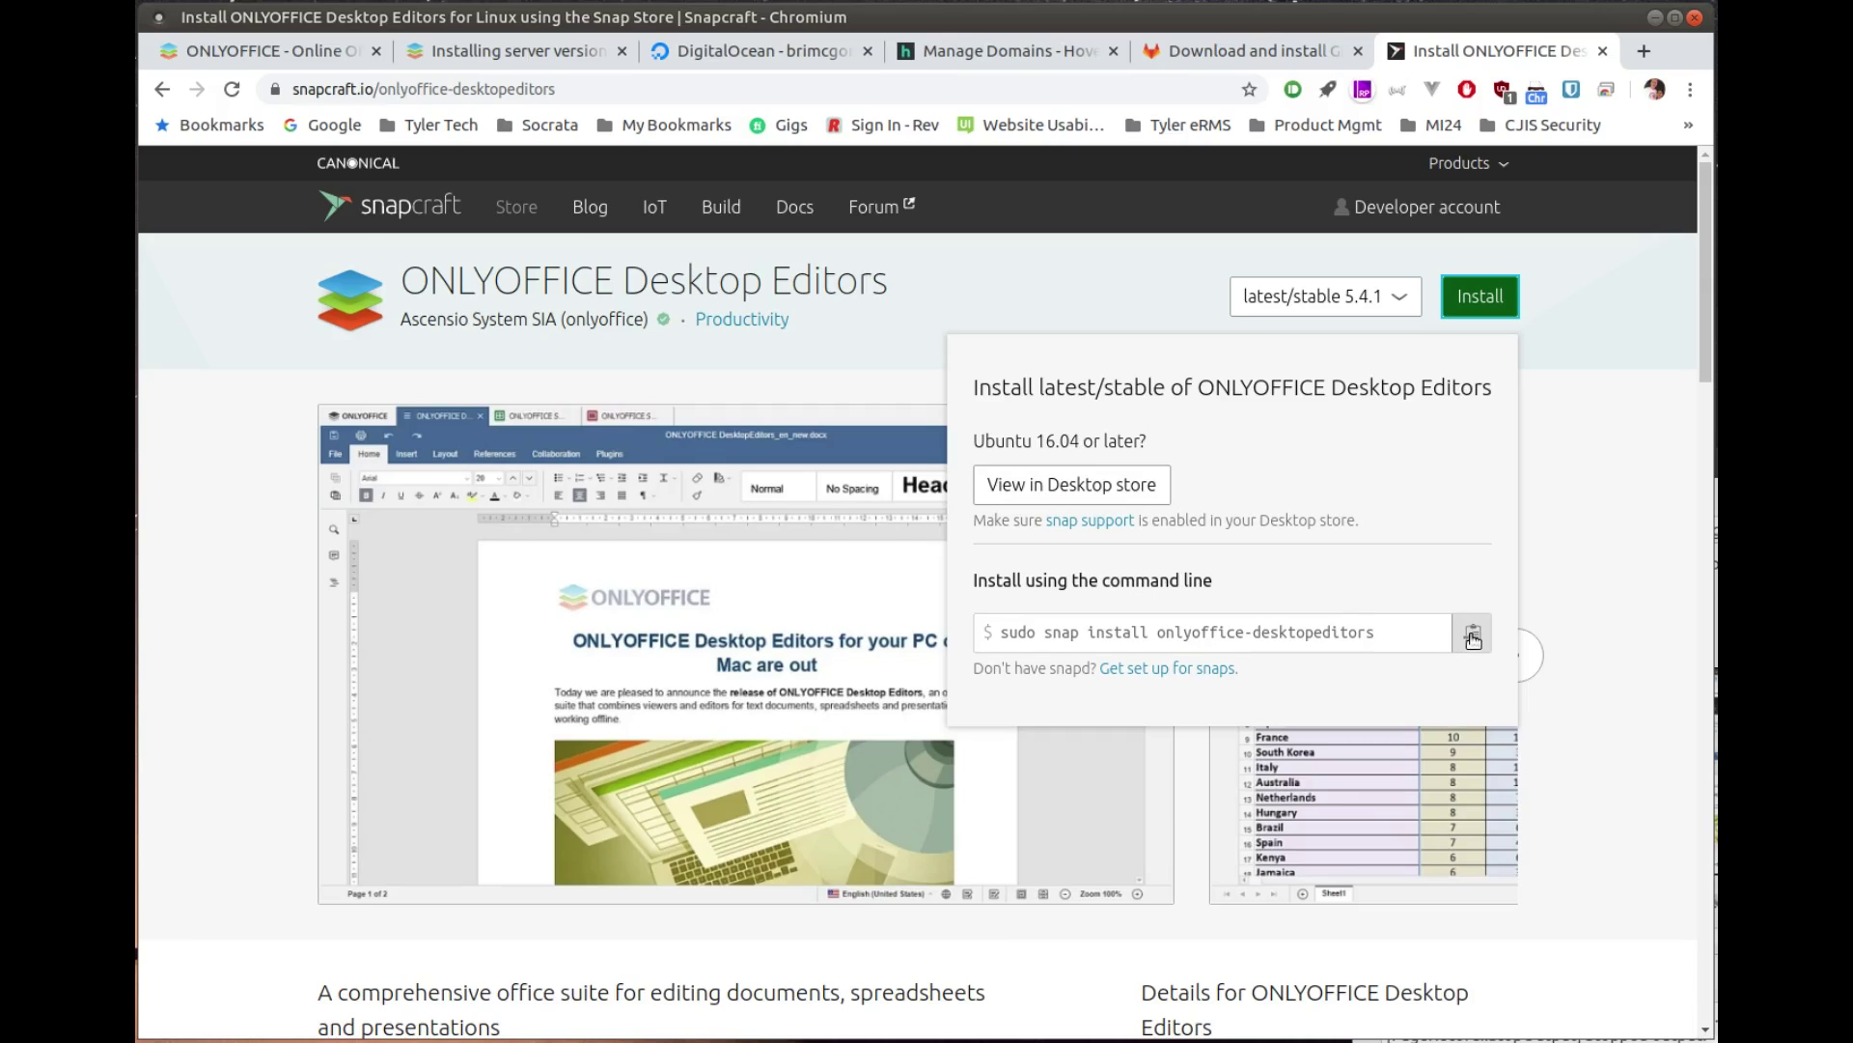
{"action": "left_click_drag", "start_coordinate": [1396, 633], "coordinate": [996, 633]}
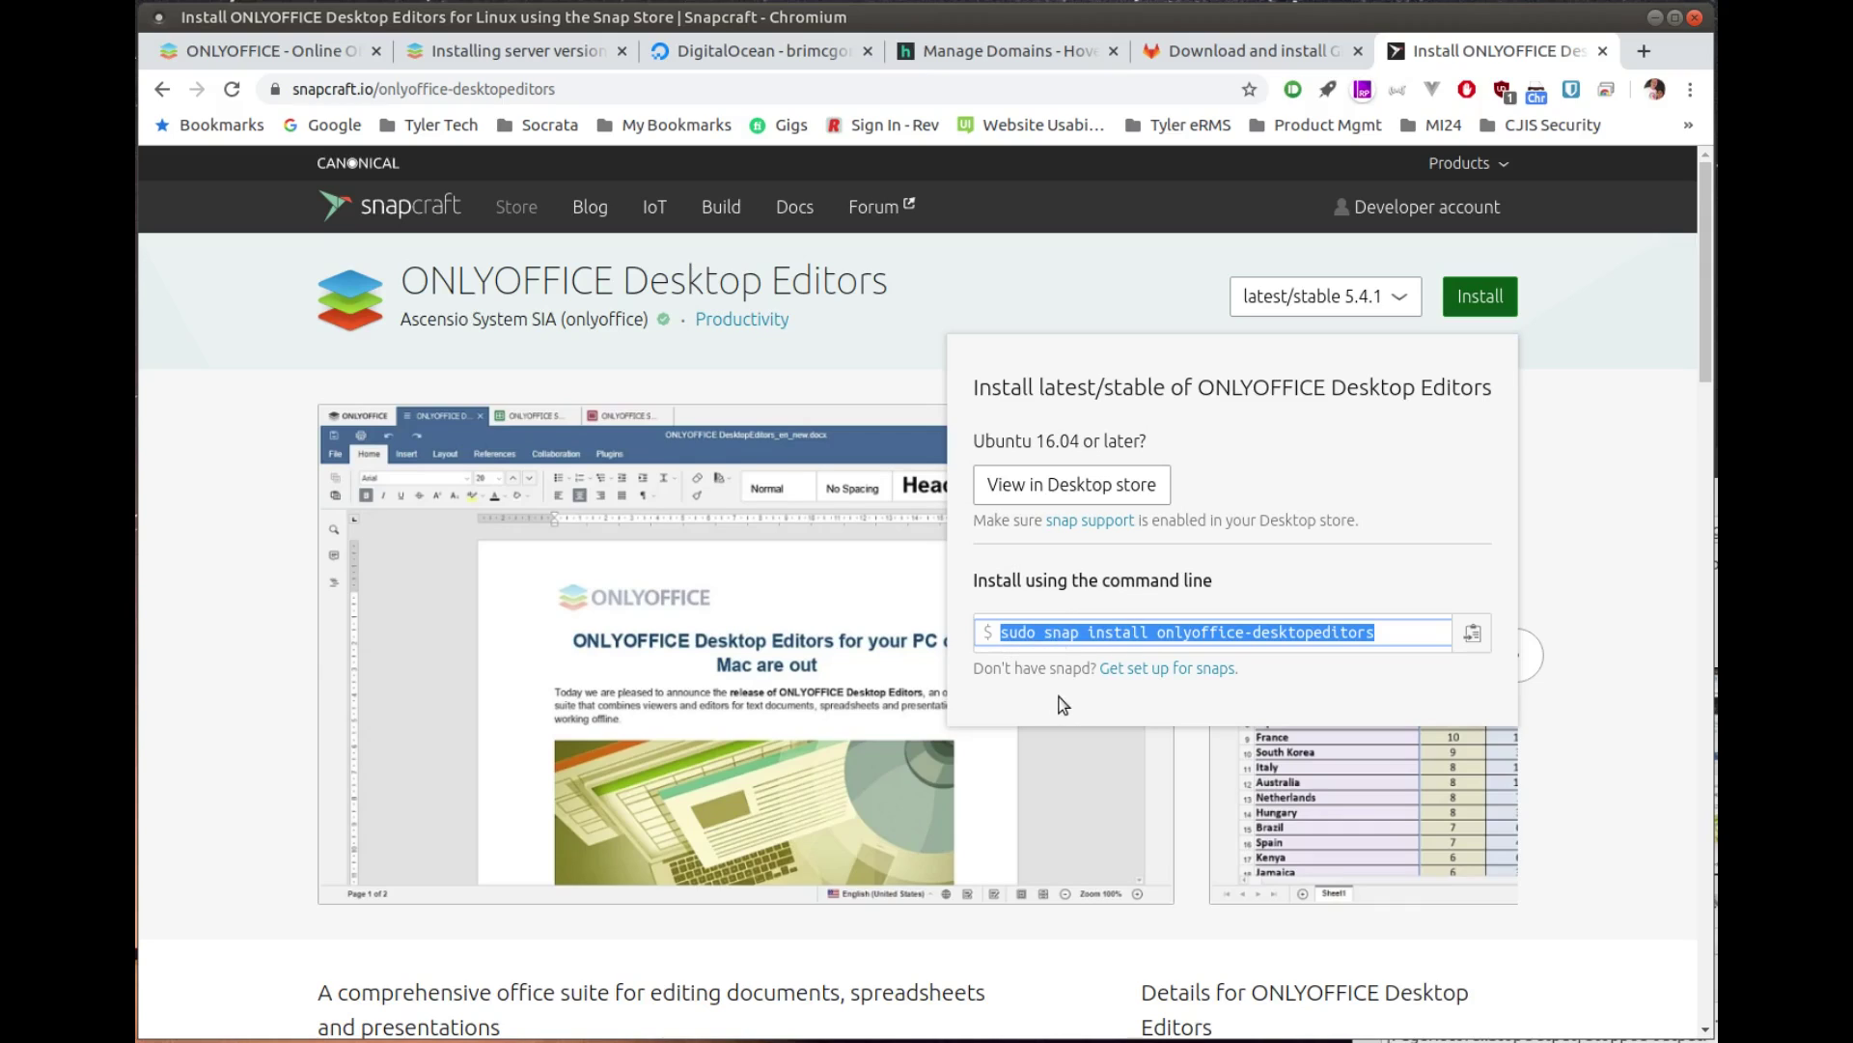
{"action": "key", "text": "super"}
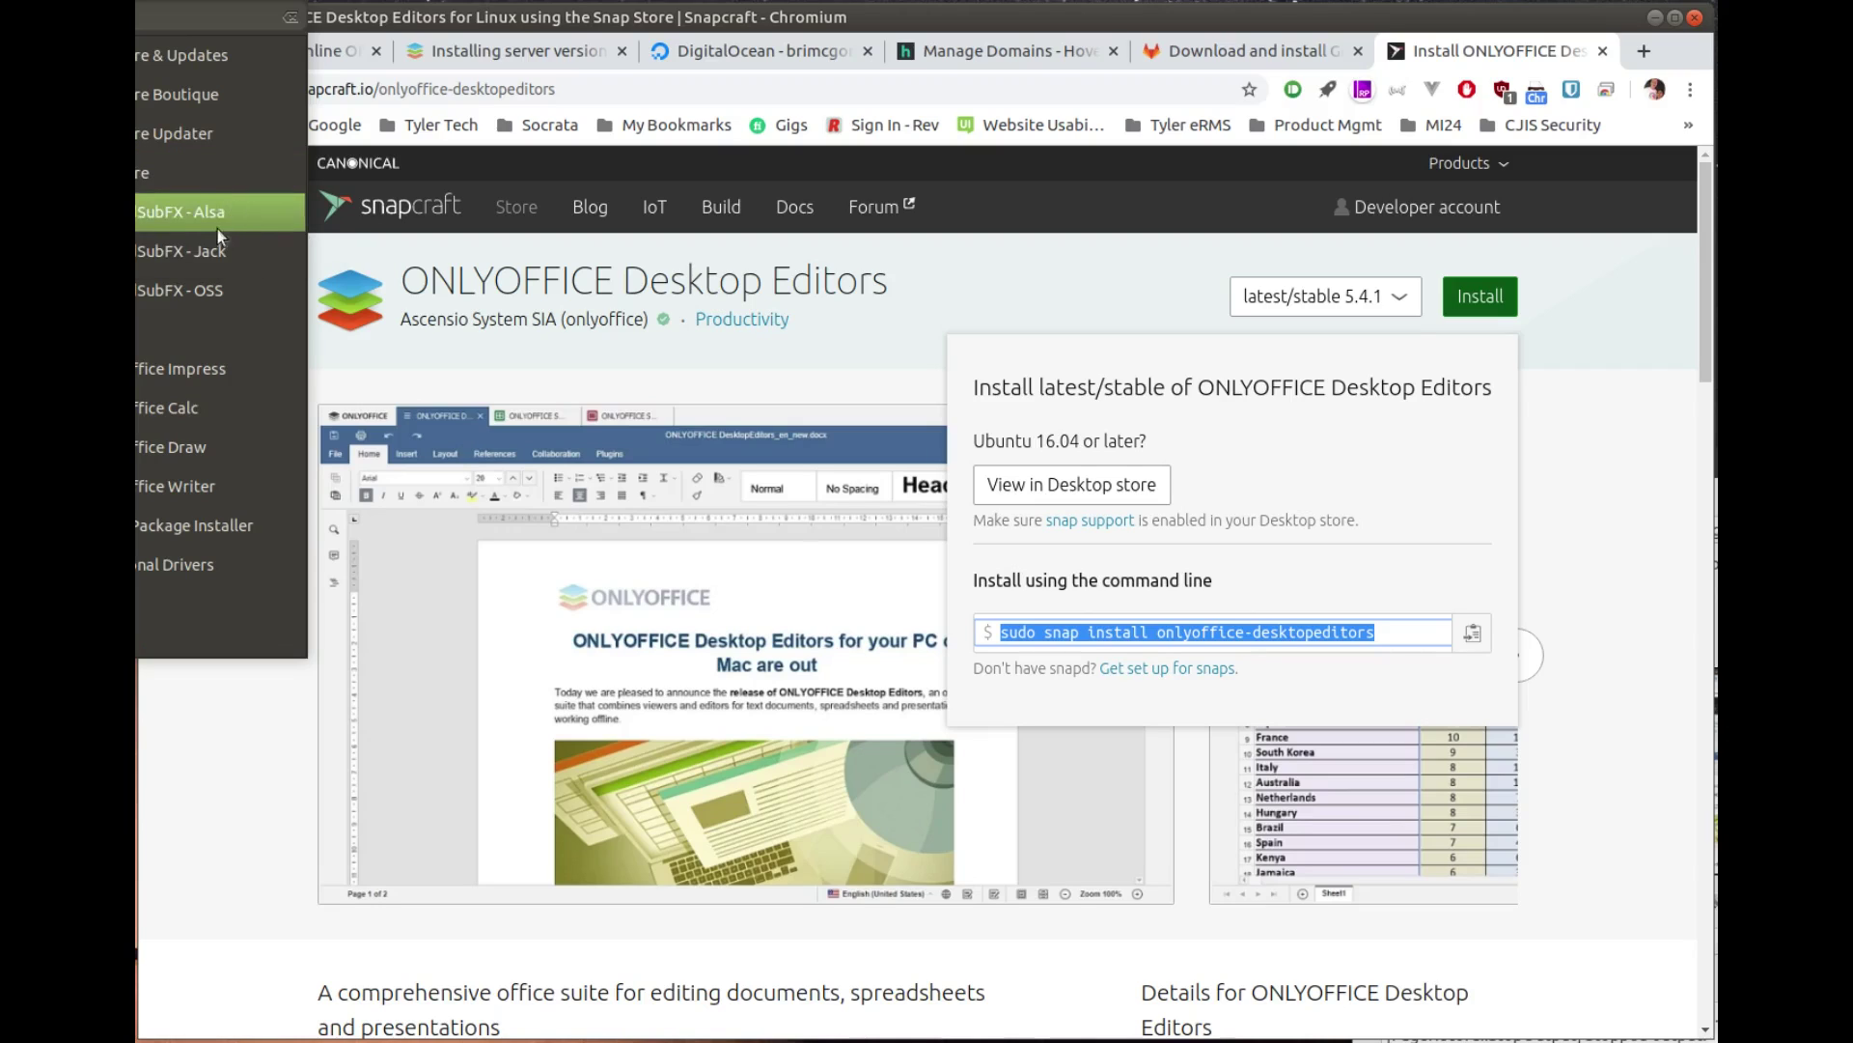
Step: In Ubuntu Software, search 'onlyoff' and open the ONLYOFFICE Desktop Editors page
{"action": "left_click", "coordinate": [193, 174]}
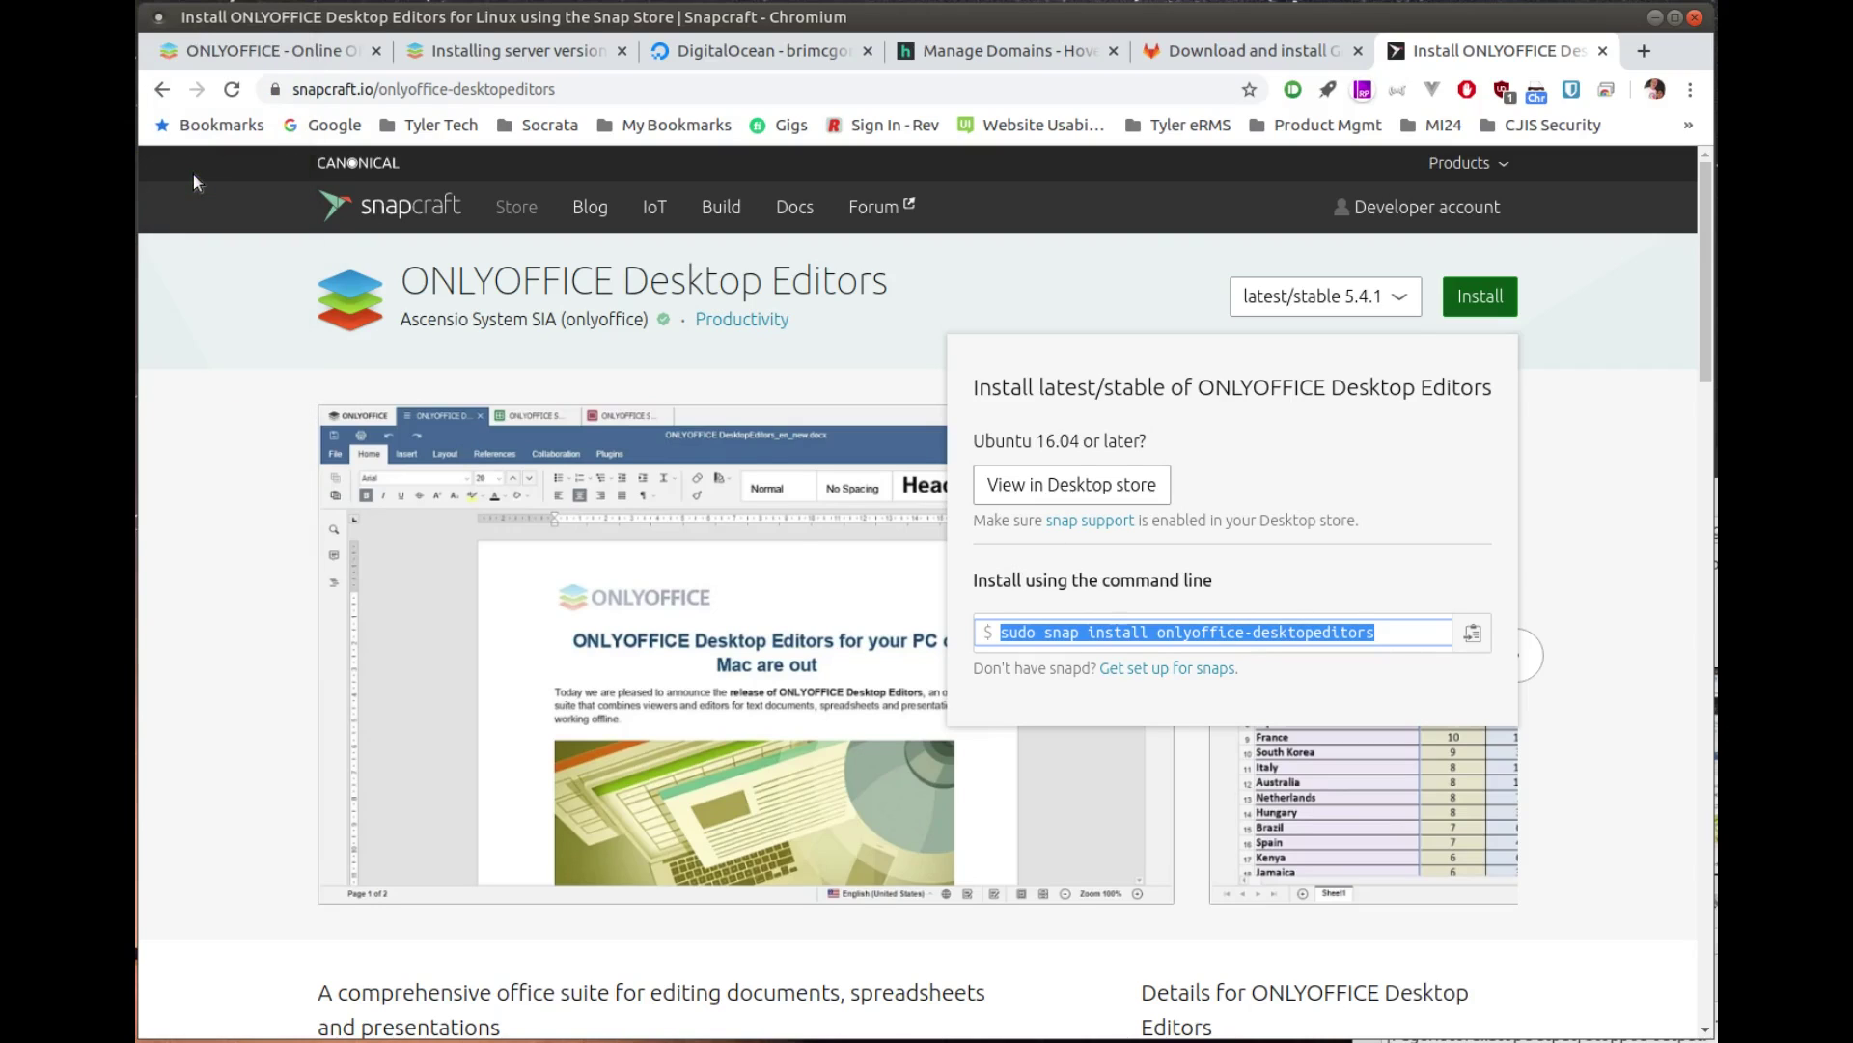
{"action": "left_click_drag", "start_coordinate": [907, 223], "coordinate": [1276, 138]}
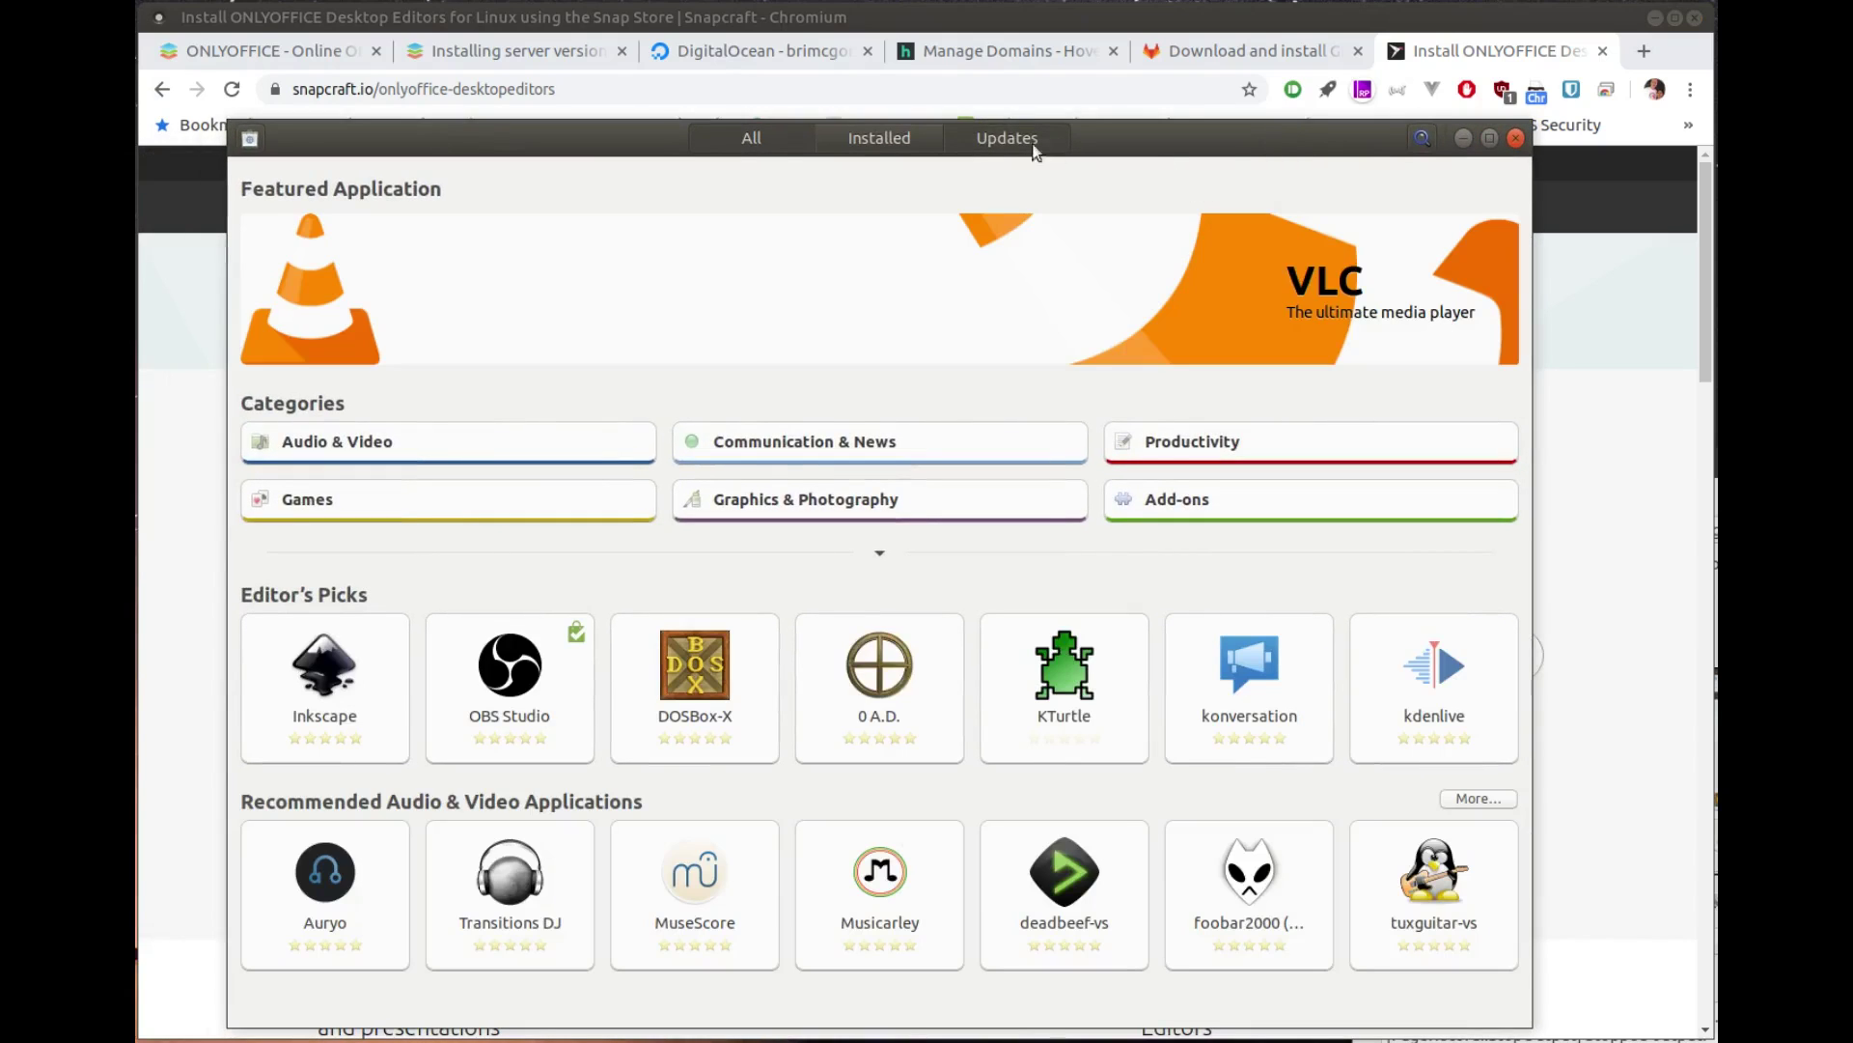
{"action": "left_click", "coordinate": [1423, 139]}
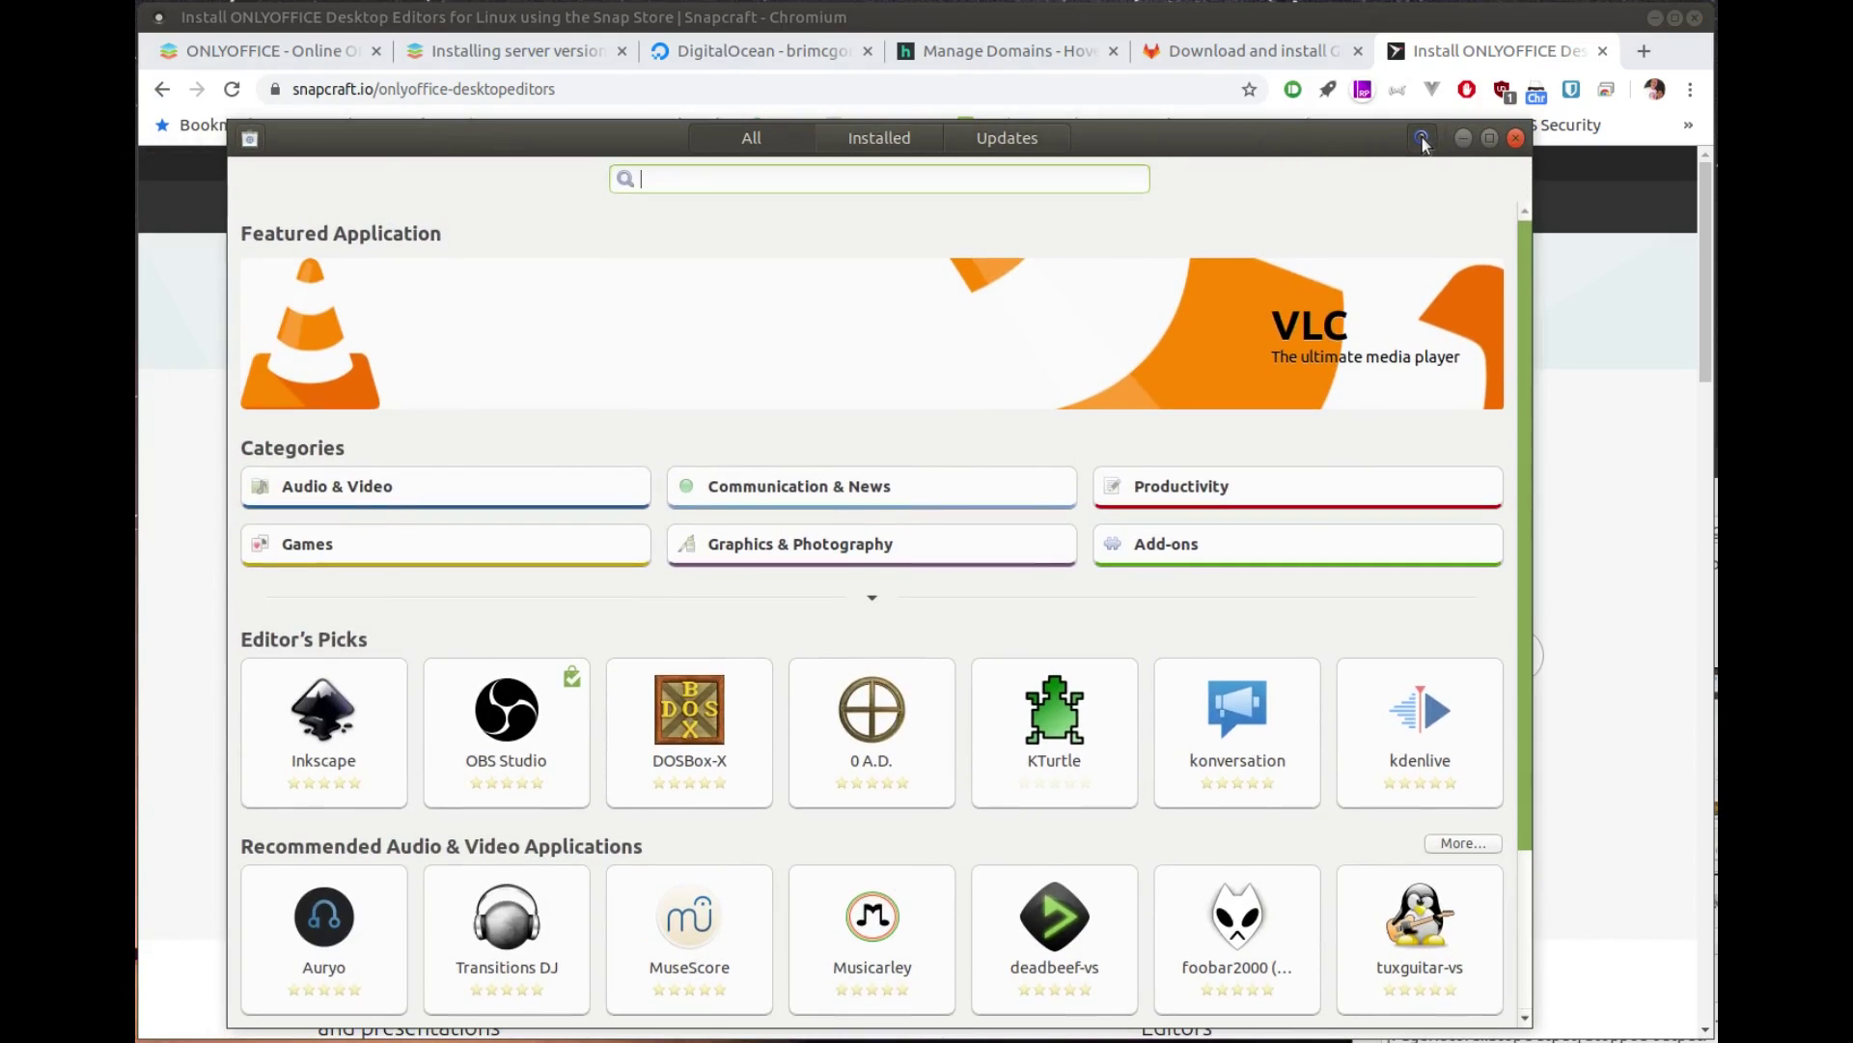
{"action": "type", "text": "onlyoff"}
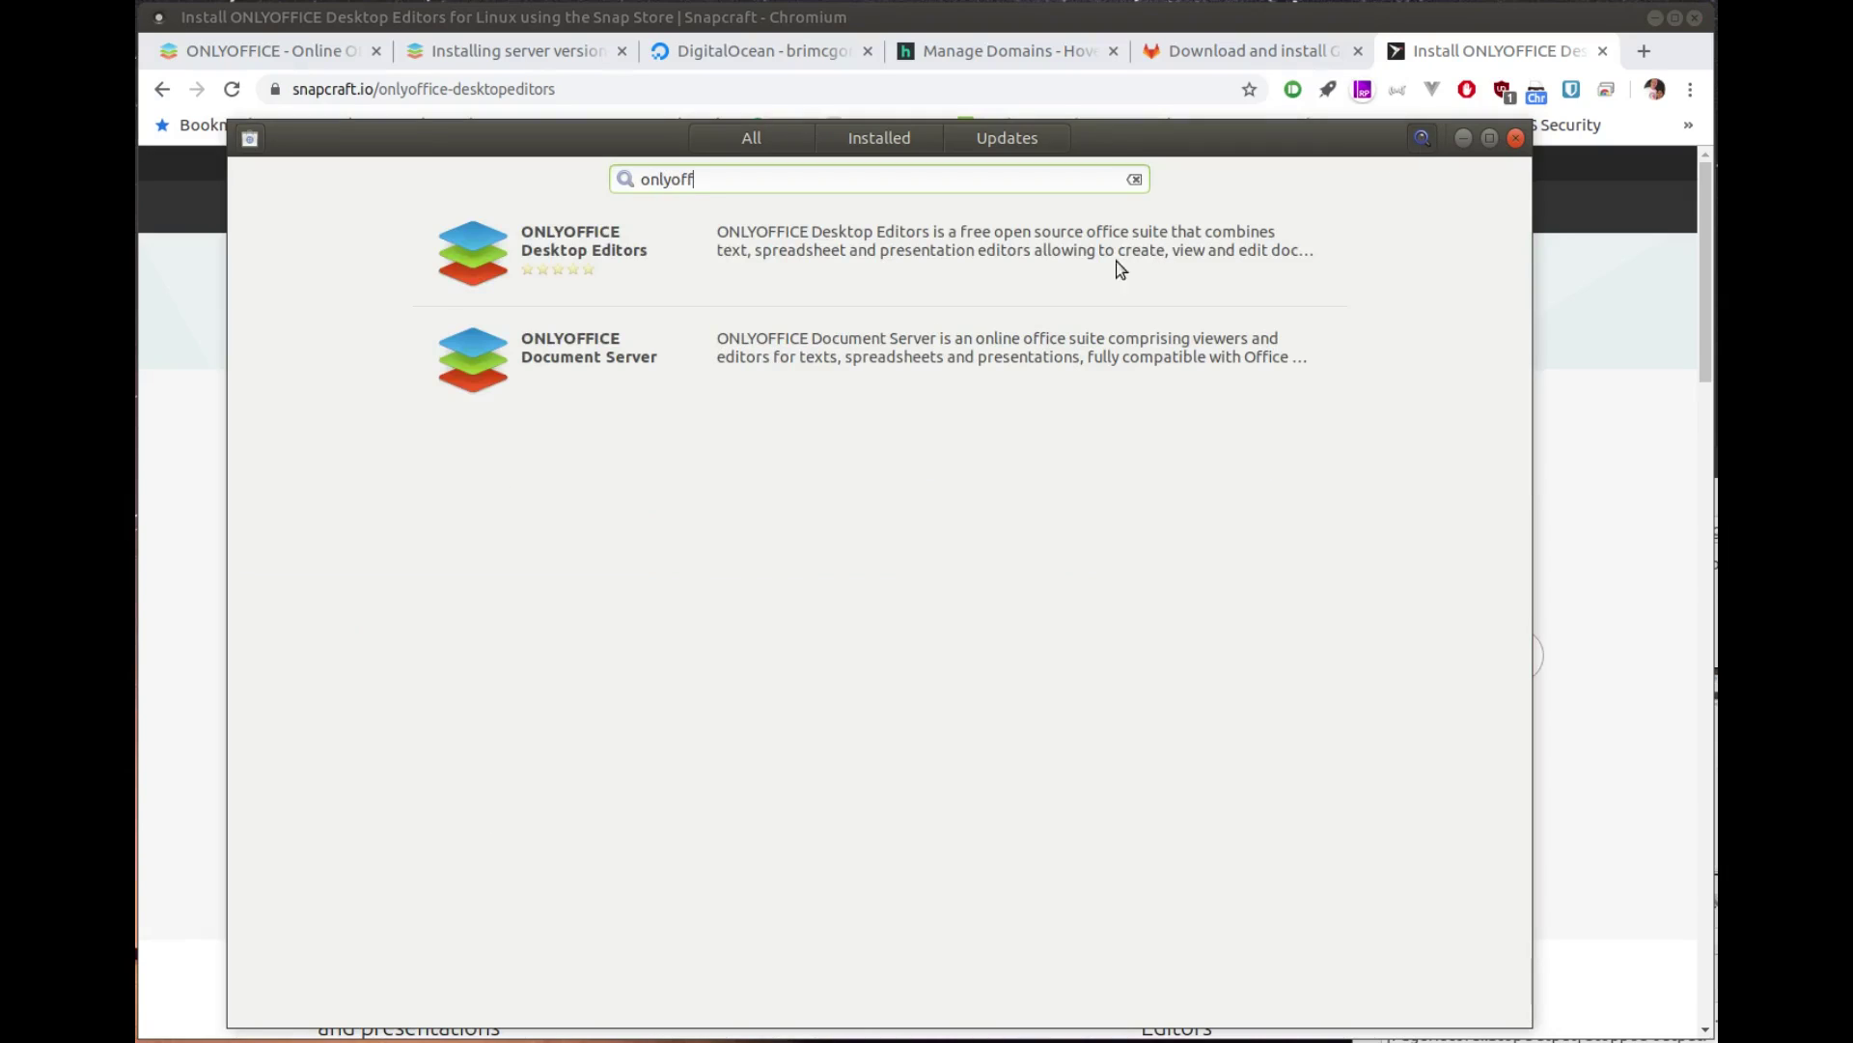
{"action": "left_click", "coordinate": [790, 274]}
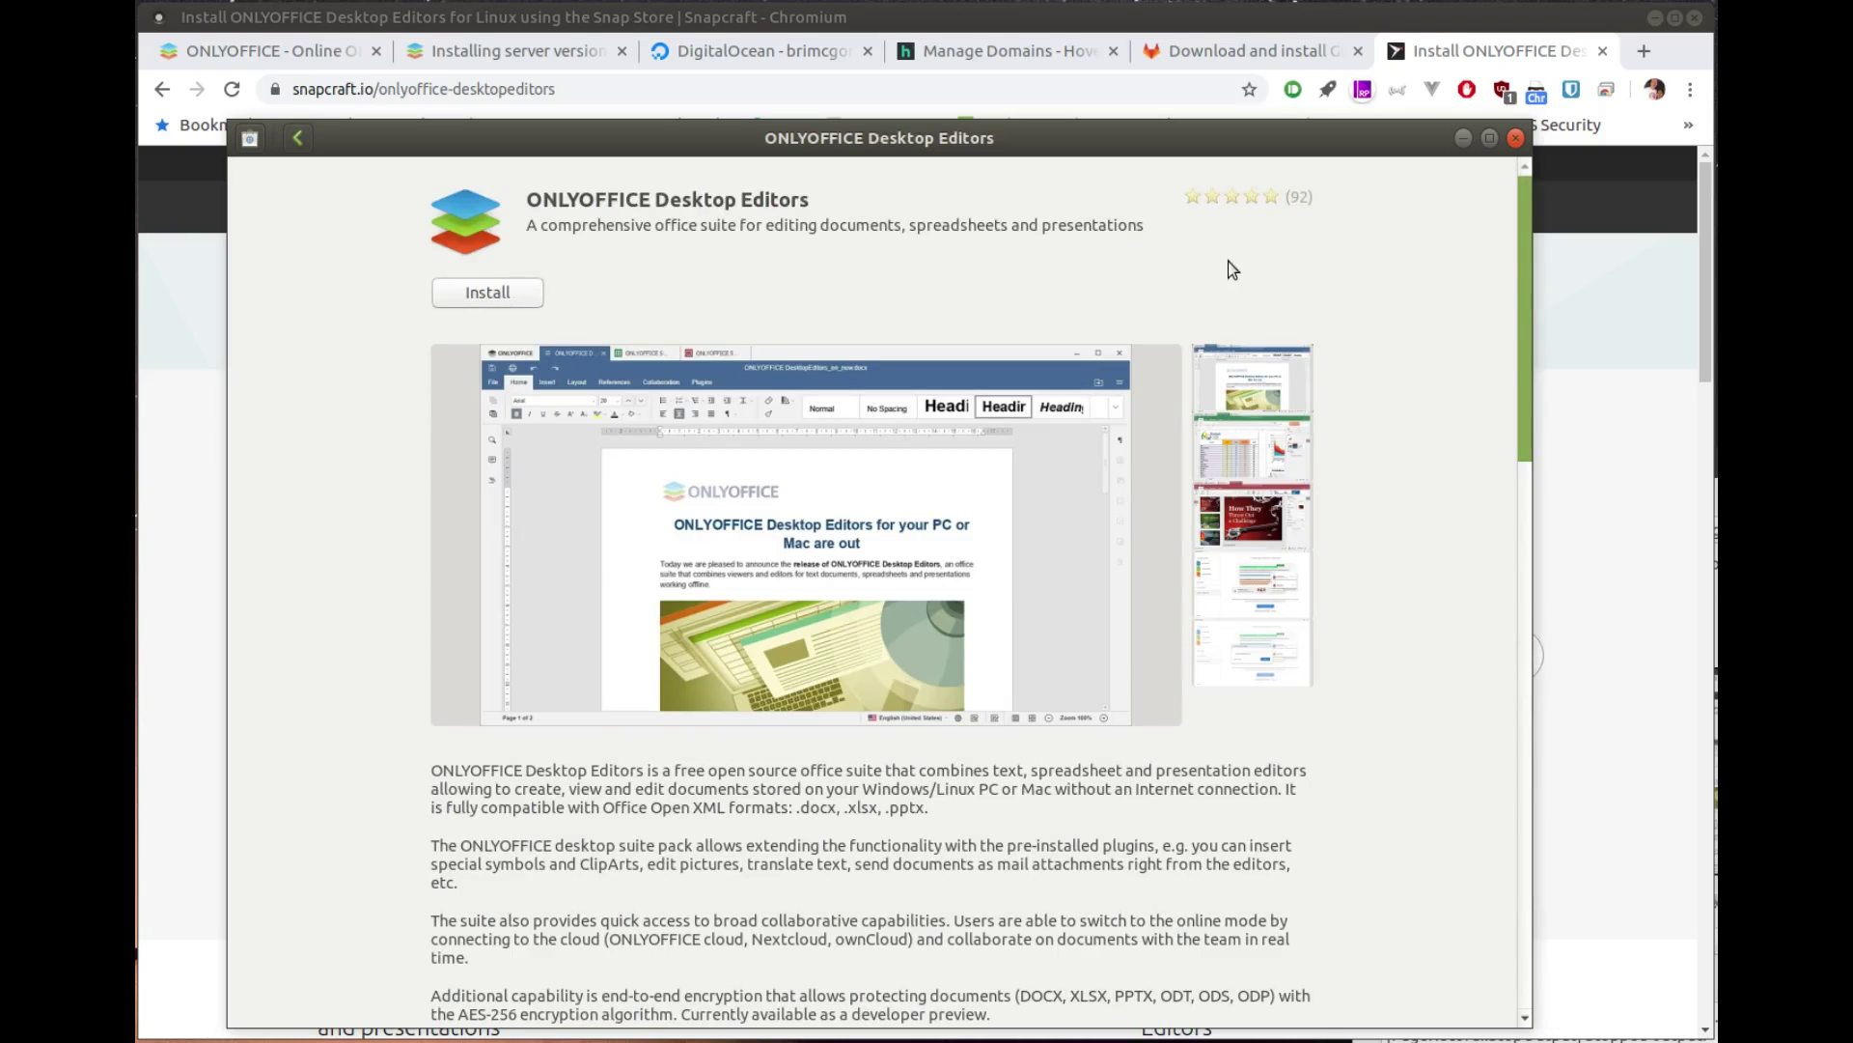
{"action": "scroll", "coordinate": [931, 299], "scroll_direction": "down", "scroll_amount": 6}
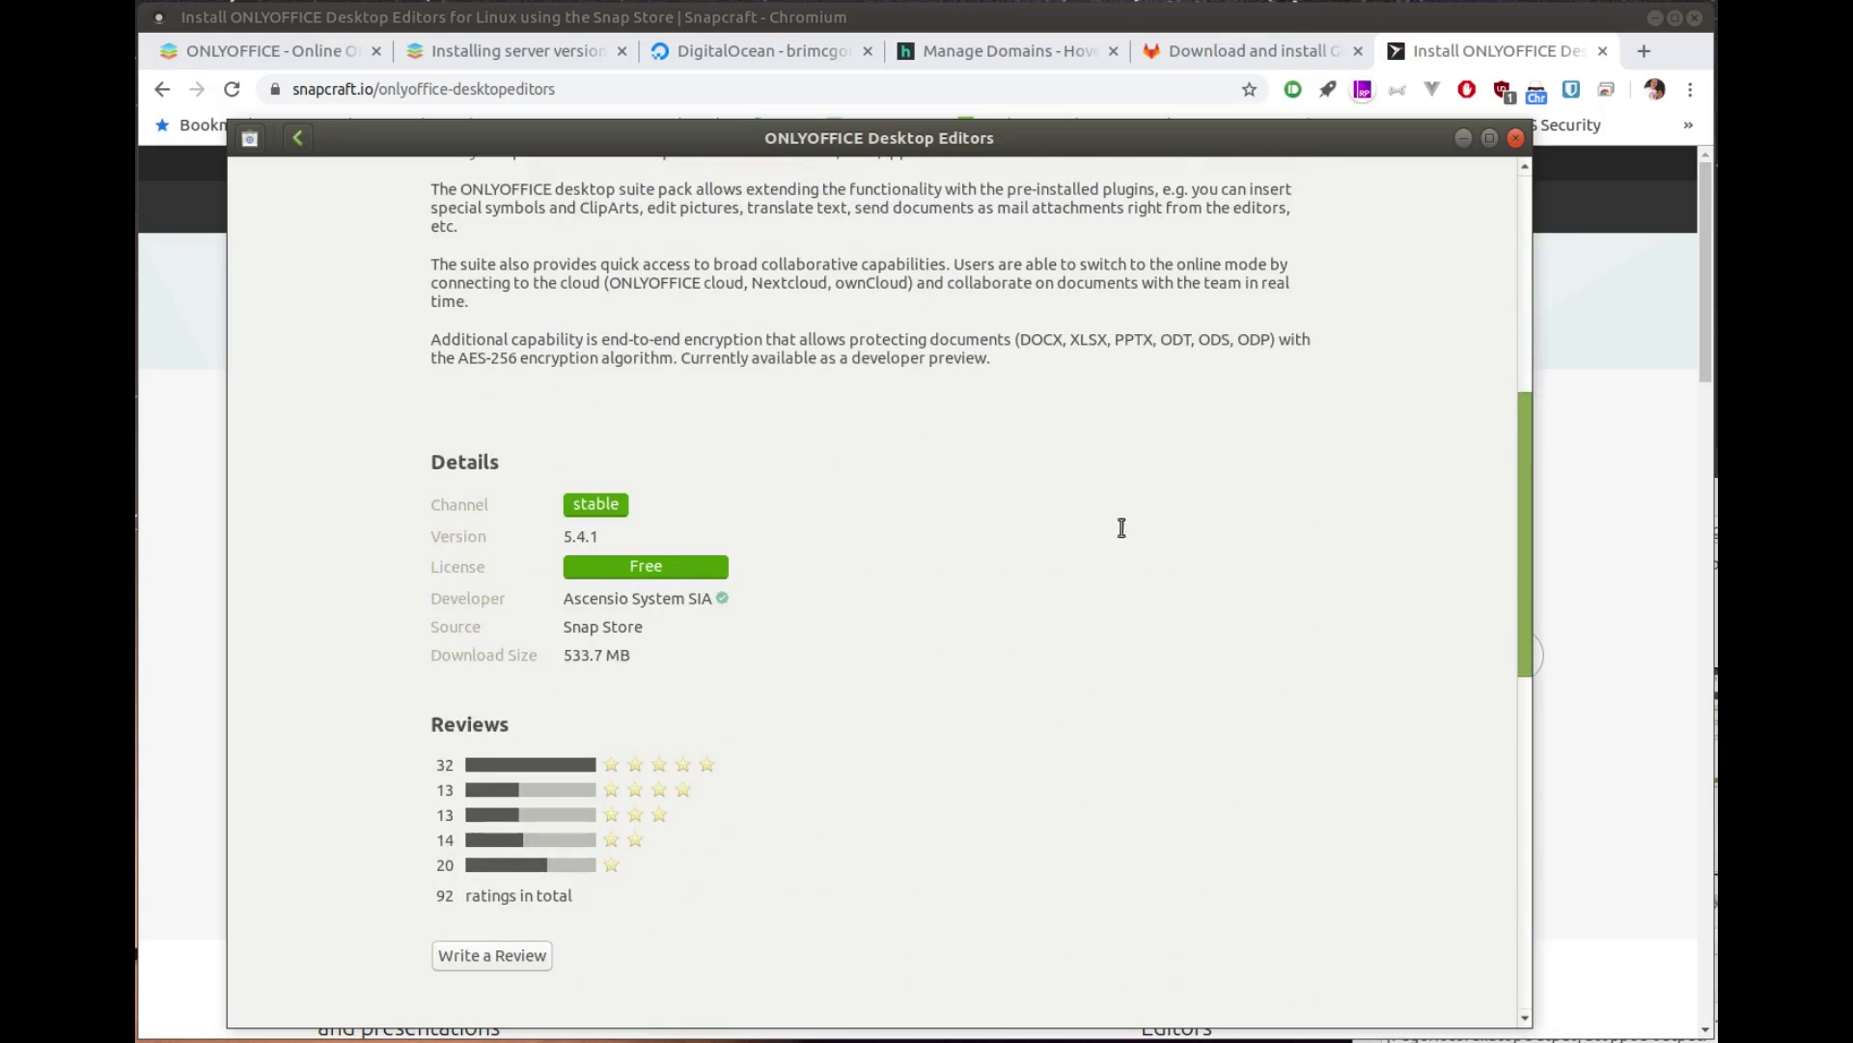
Step: Install ONLYOFFICE Desktop Editors, authorizing with the account password
{"action": "left_click", "coordinate": [1648, 519]}
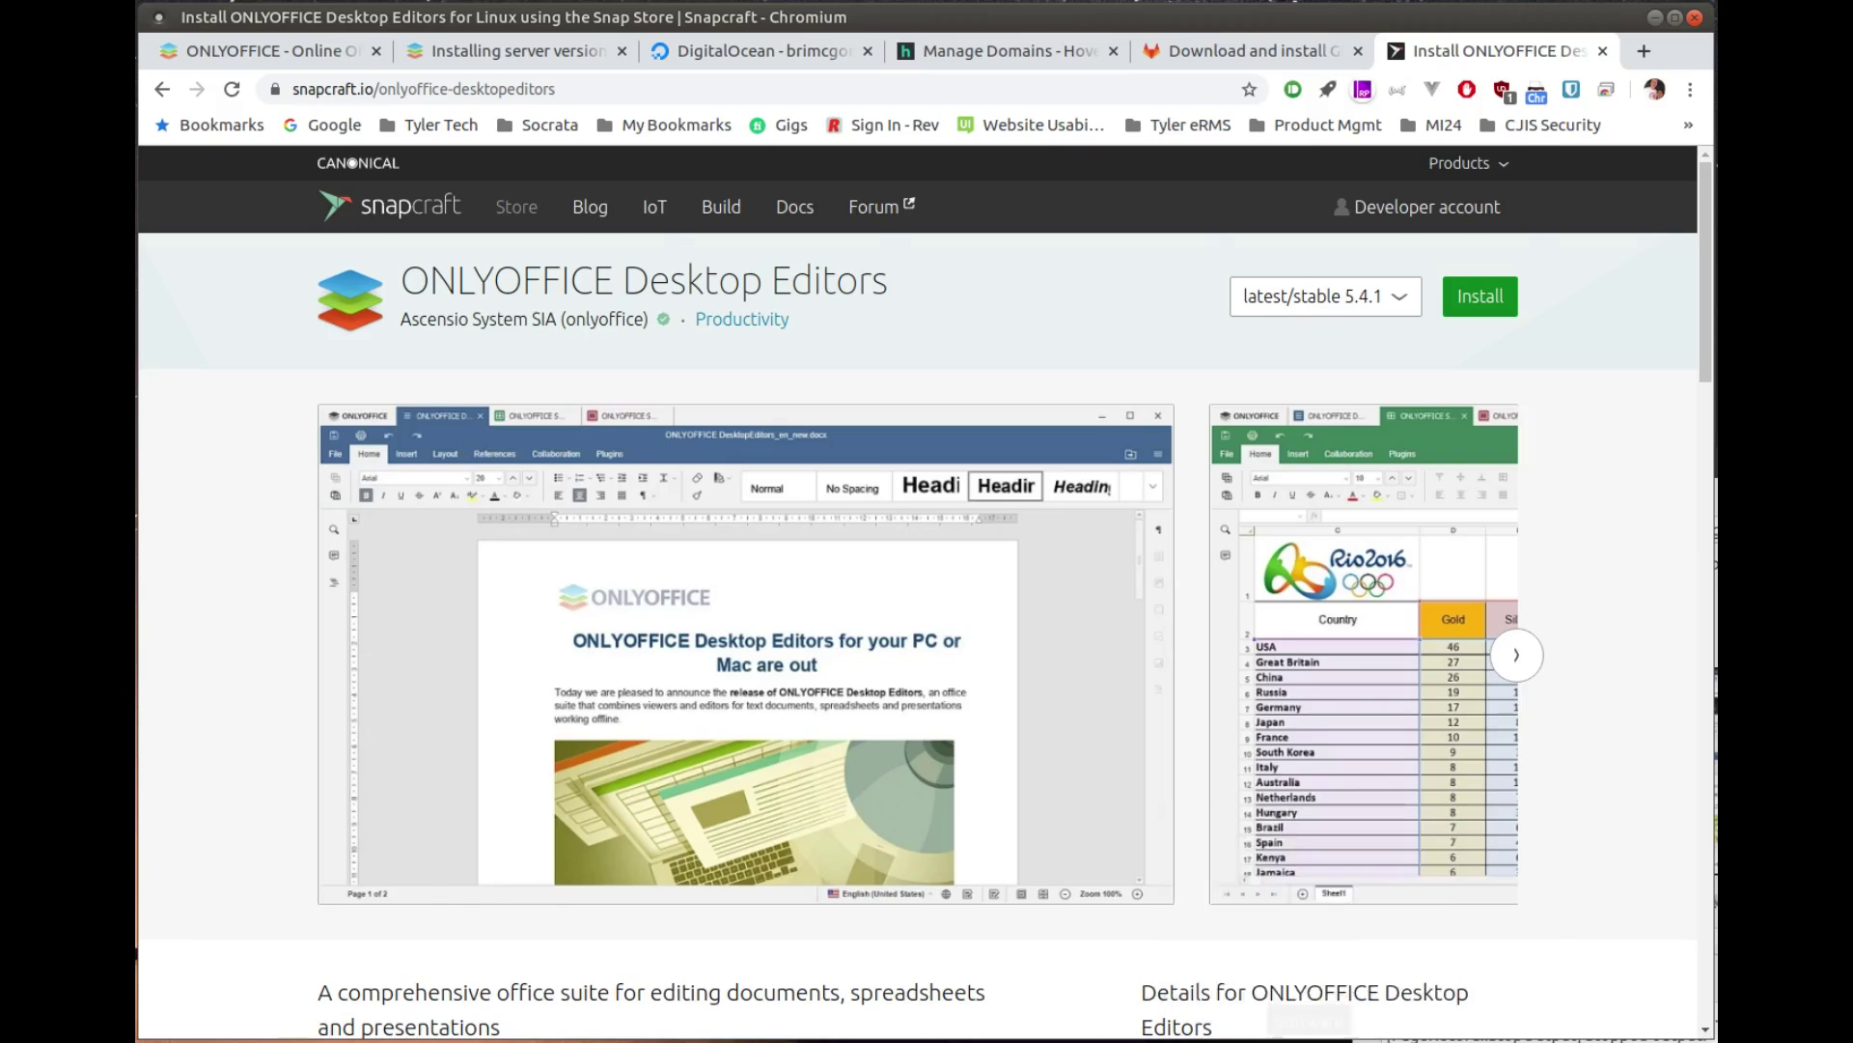
{"action": "left_click", "coordinate": [1309, 1041]}
{"action": "scroll", "coordinate": [821, 483], "scroll_direction": "up", "scroll_amount": 10}
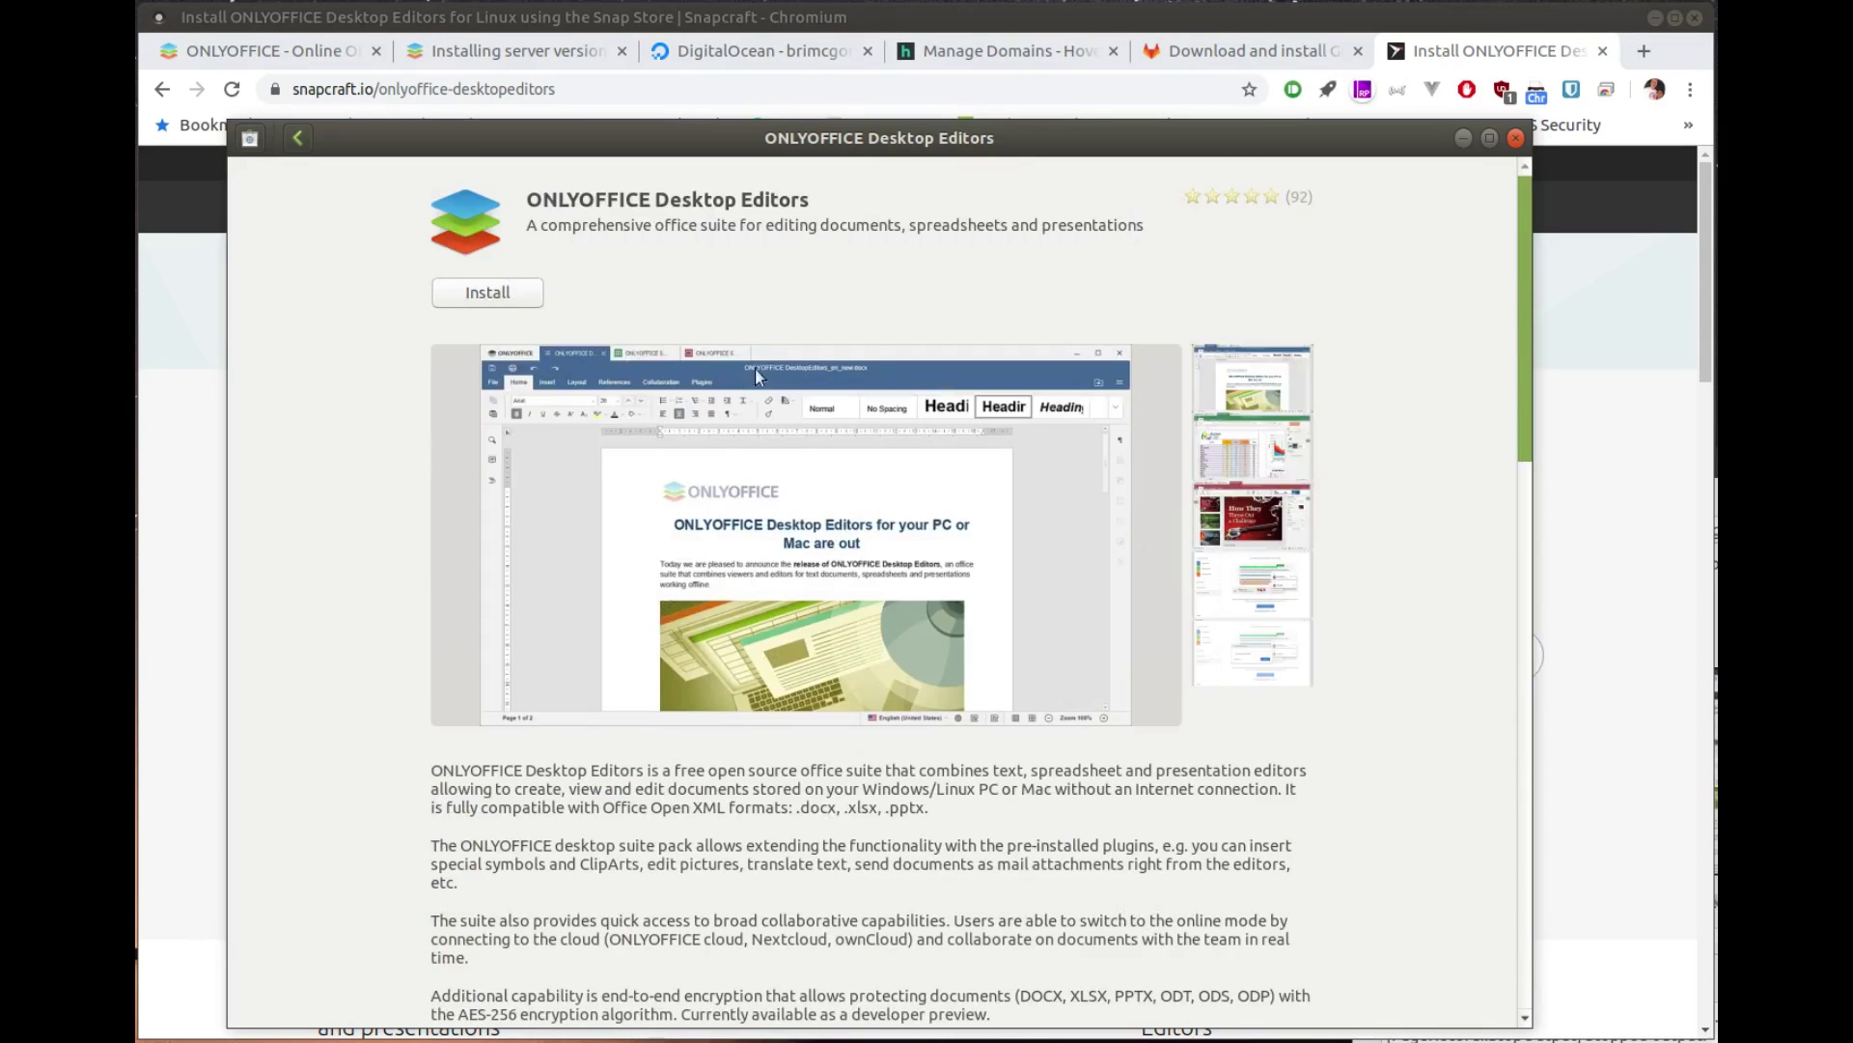
{"action": "left_click", "coordinate": [487, 301]}
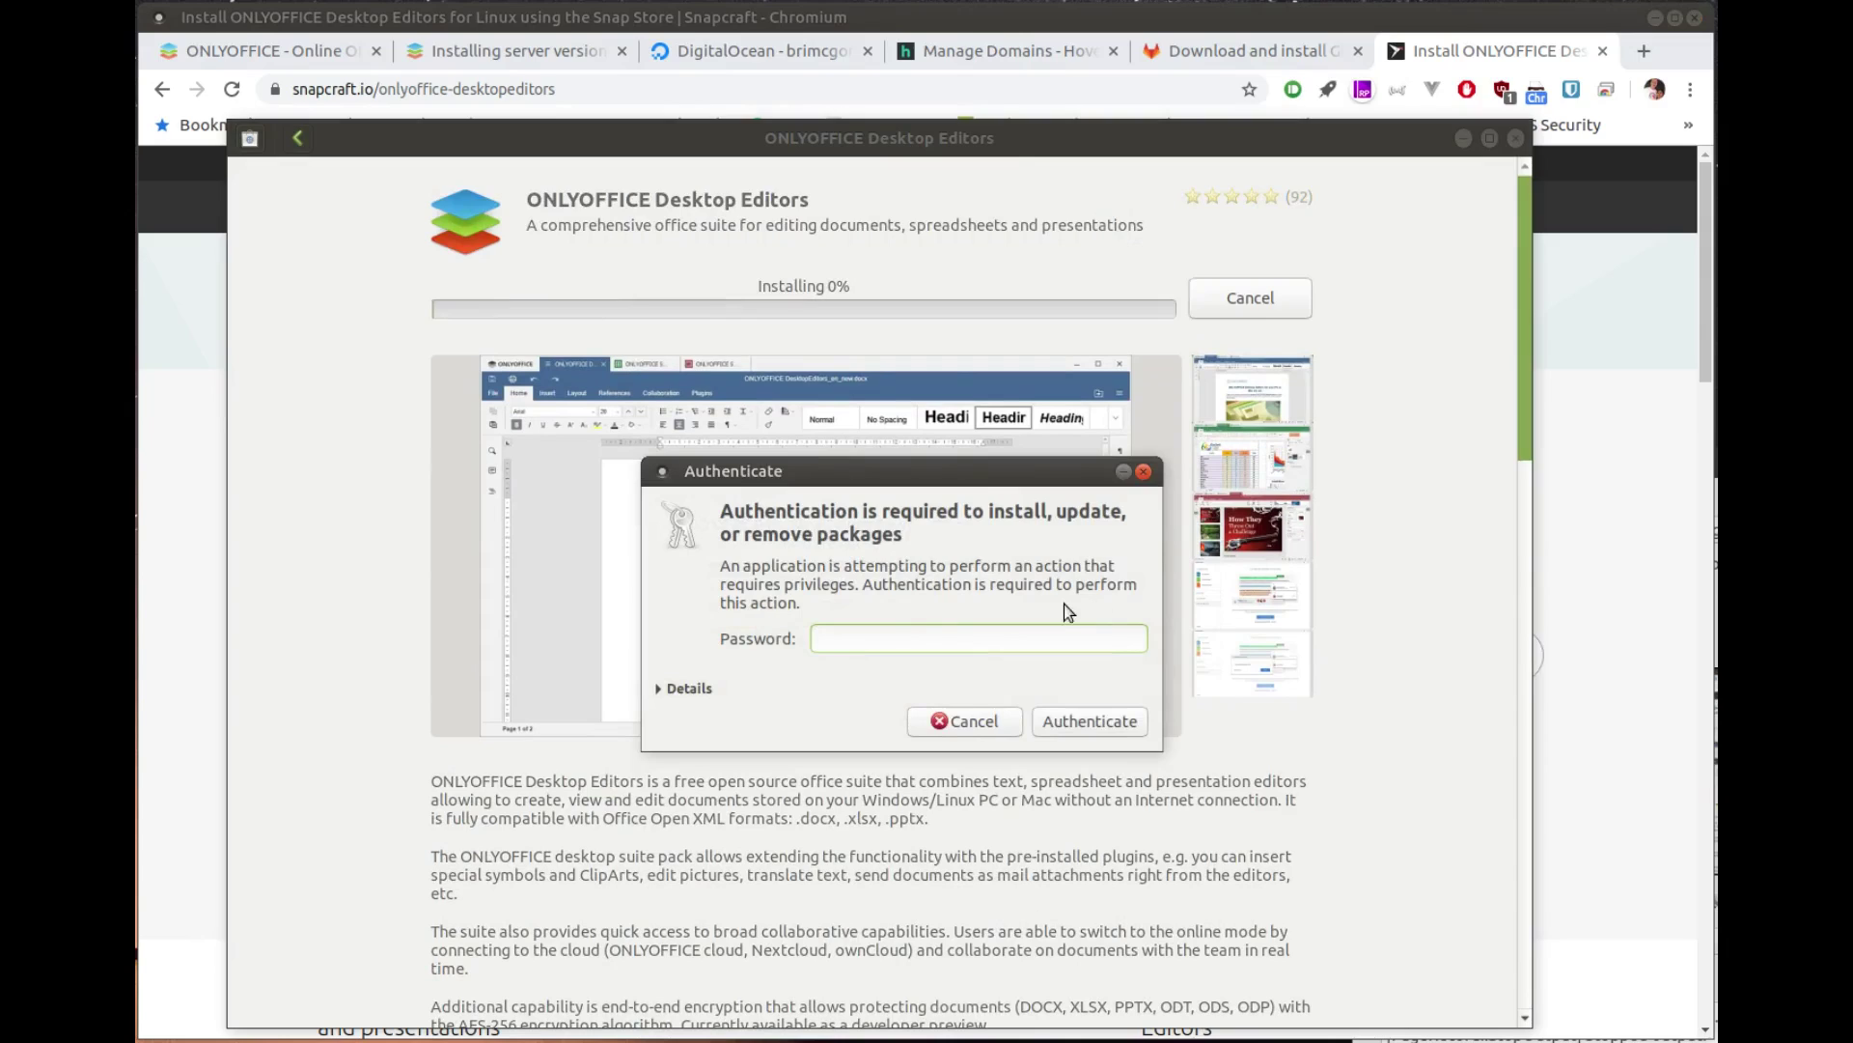
{"action": "type", "text": "••••••••••"}
{"action": "key", "text": "Return"}
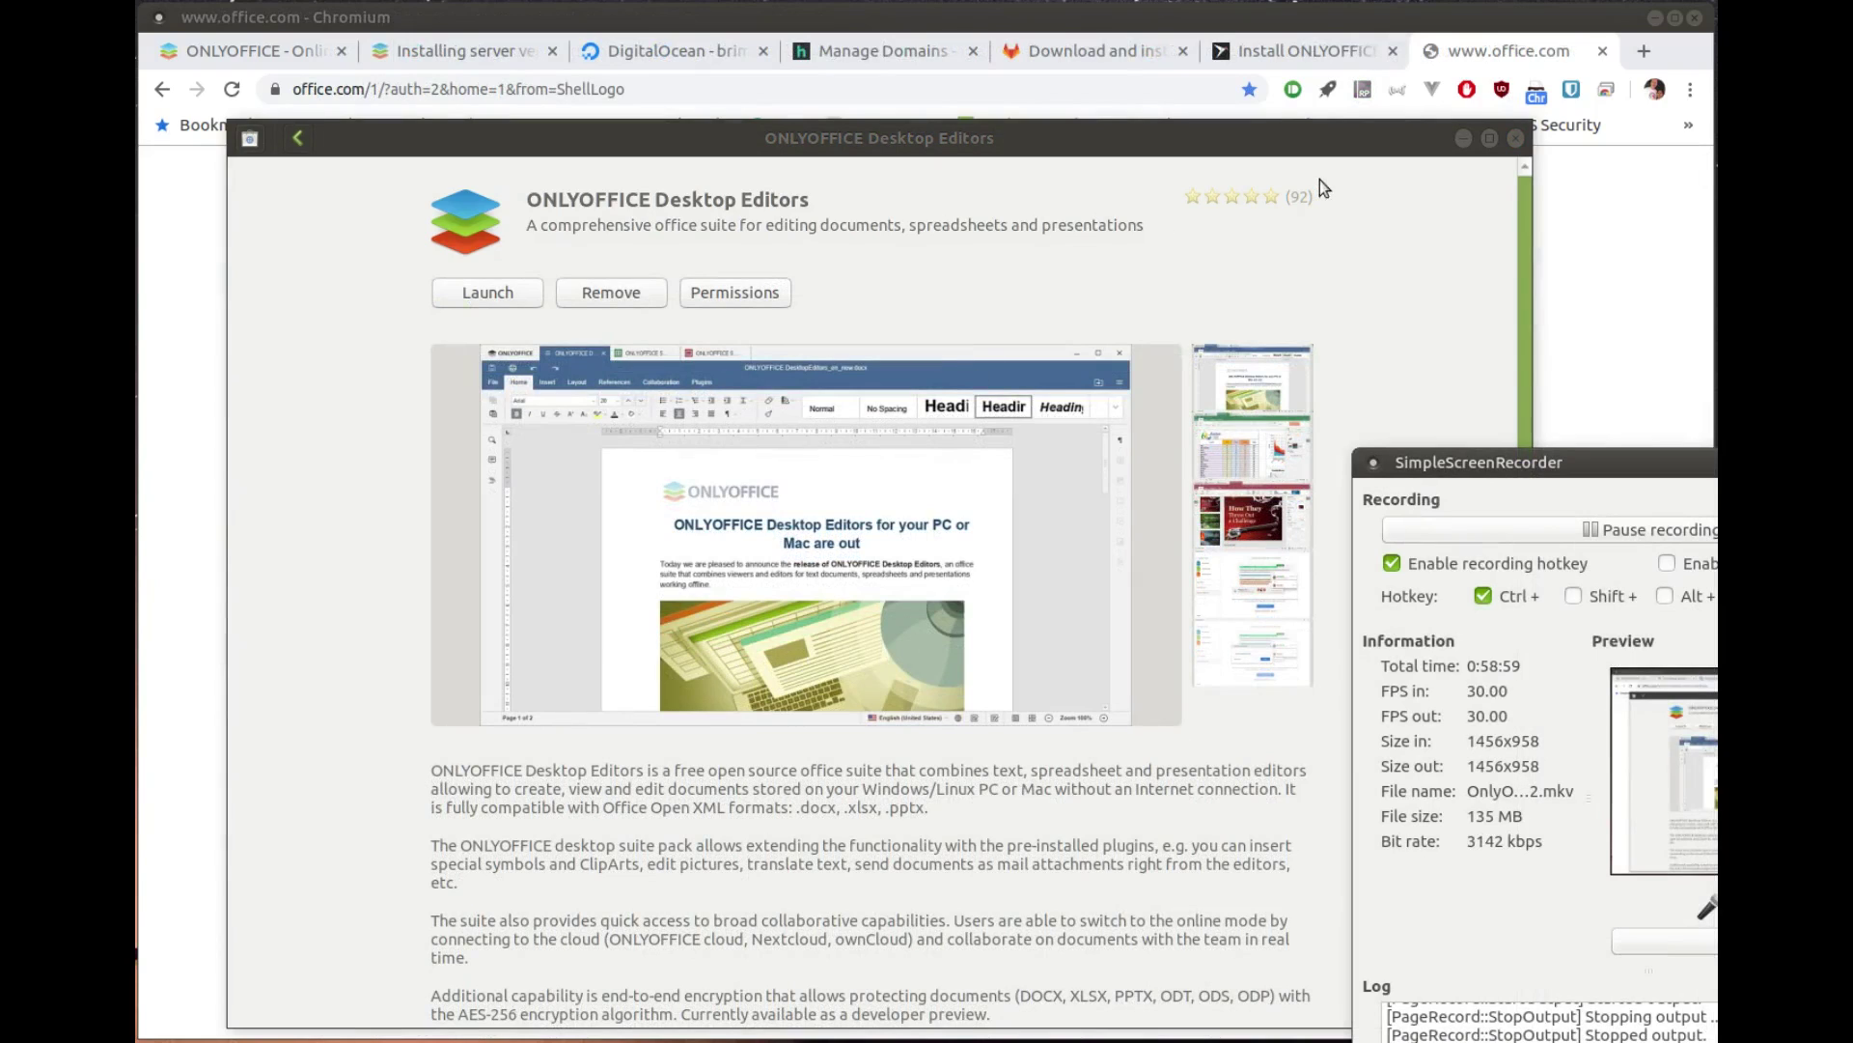
Step: Close Ubuntu Software and create a new blank Word Online document
{"action": "left_click", "coordinate": [1510, 141]}
{"action": "left_click", "coordinate": [1509, 141]}
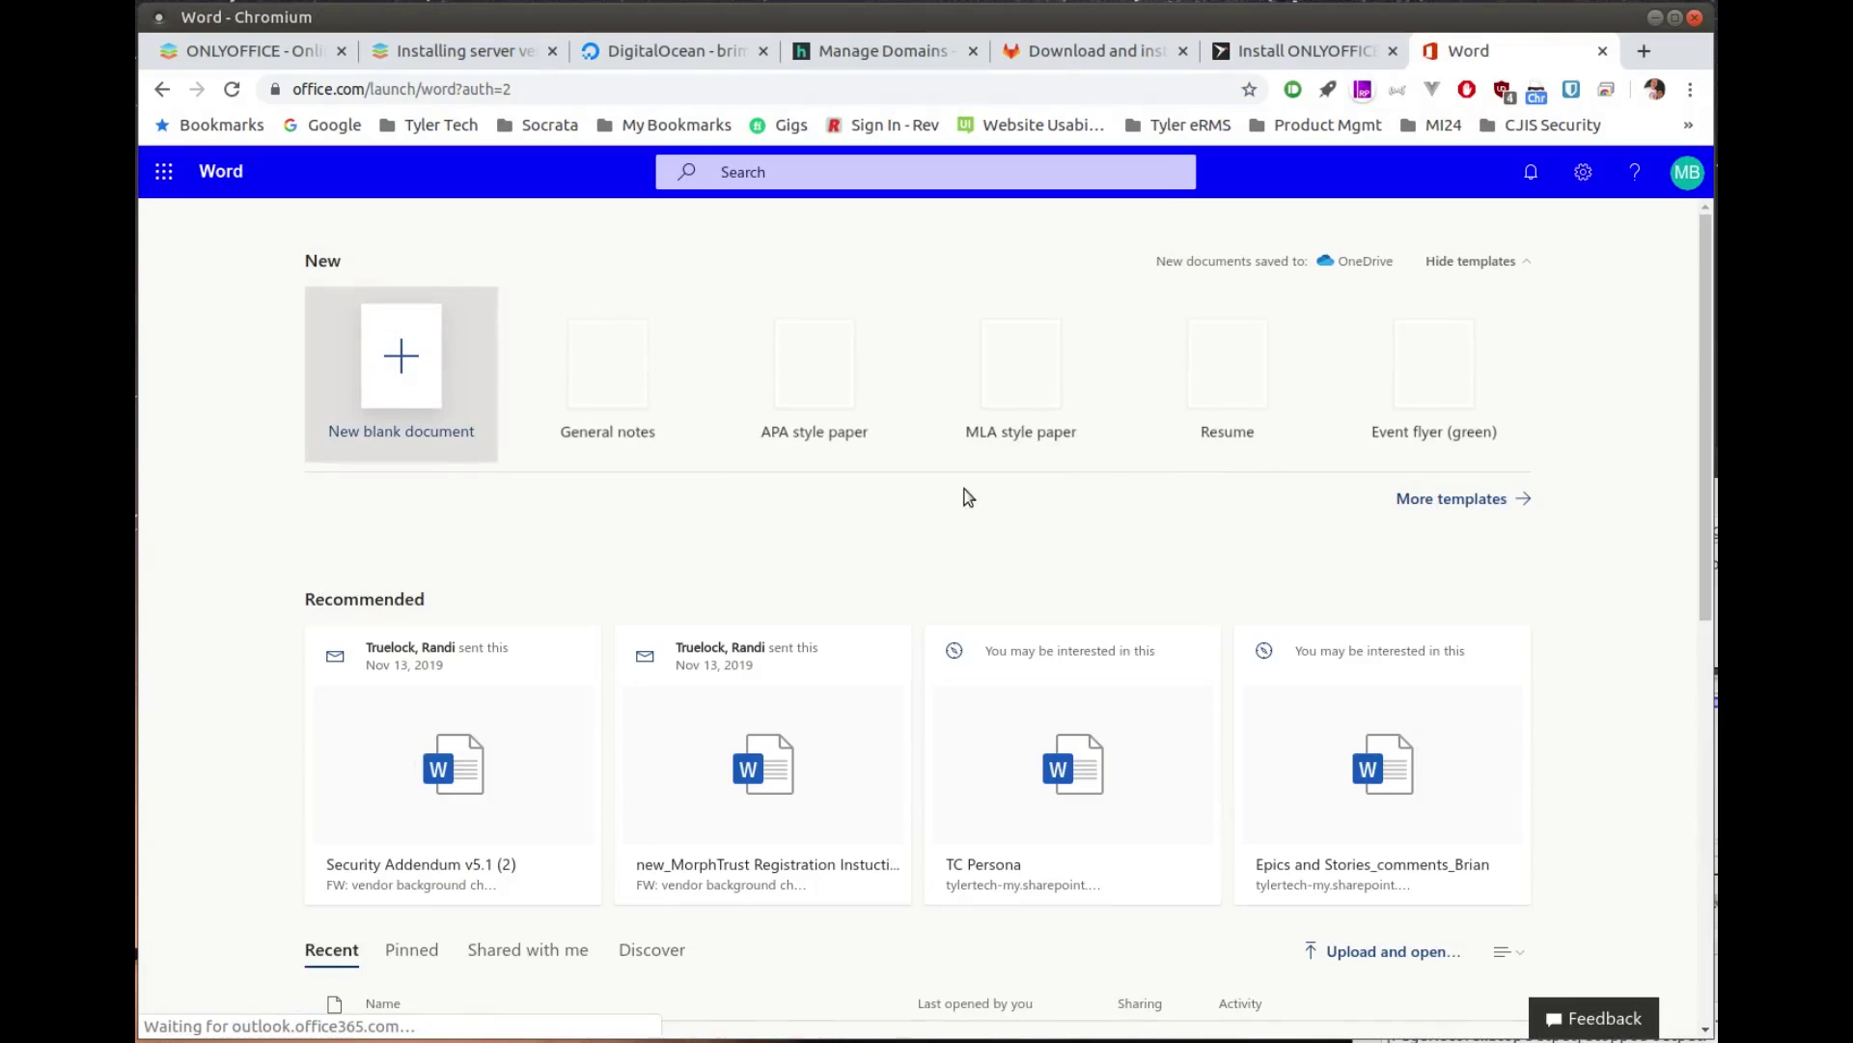
{"action": "left_click", "coordinate": [424, 376]}
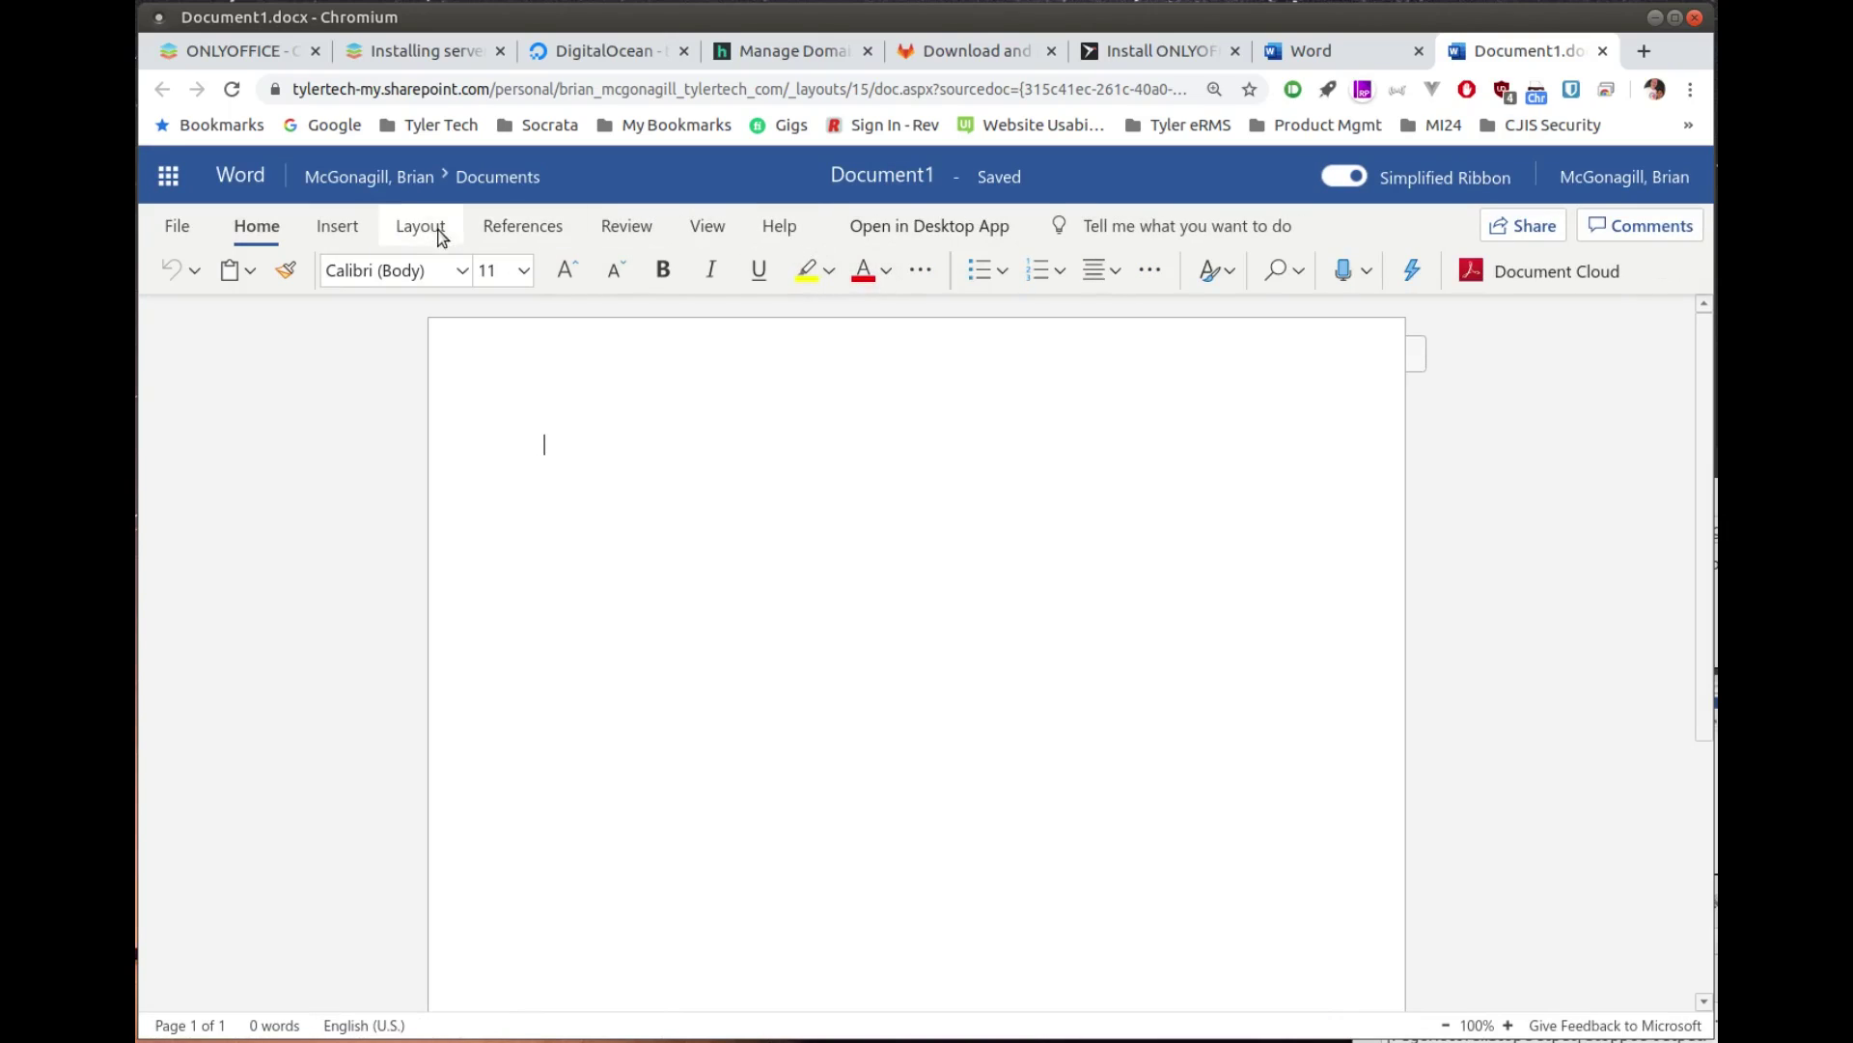
Step: Browse the Insert, Layout and References ribbon tabs, then return to Home
{"action": "left_click", "coordinate": [350, 234]}
{"action": "left_click", "coordinate": [420, 230]}
{"action": "left_click", "coordinate": [484, 232]}
{"action": "left_click", "coordinate": [256, 226]}
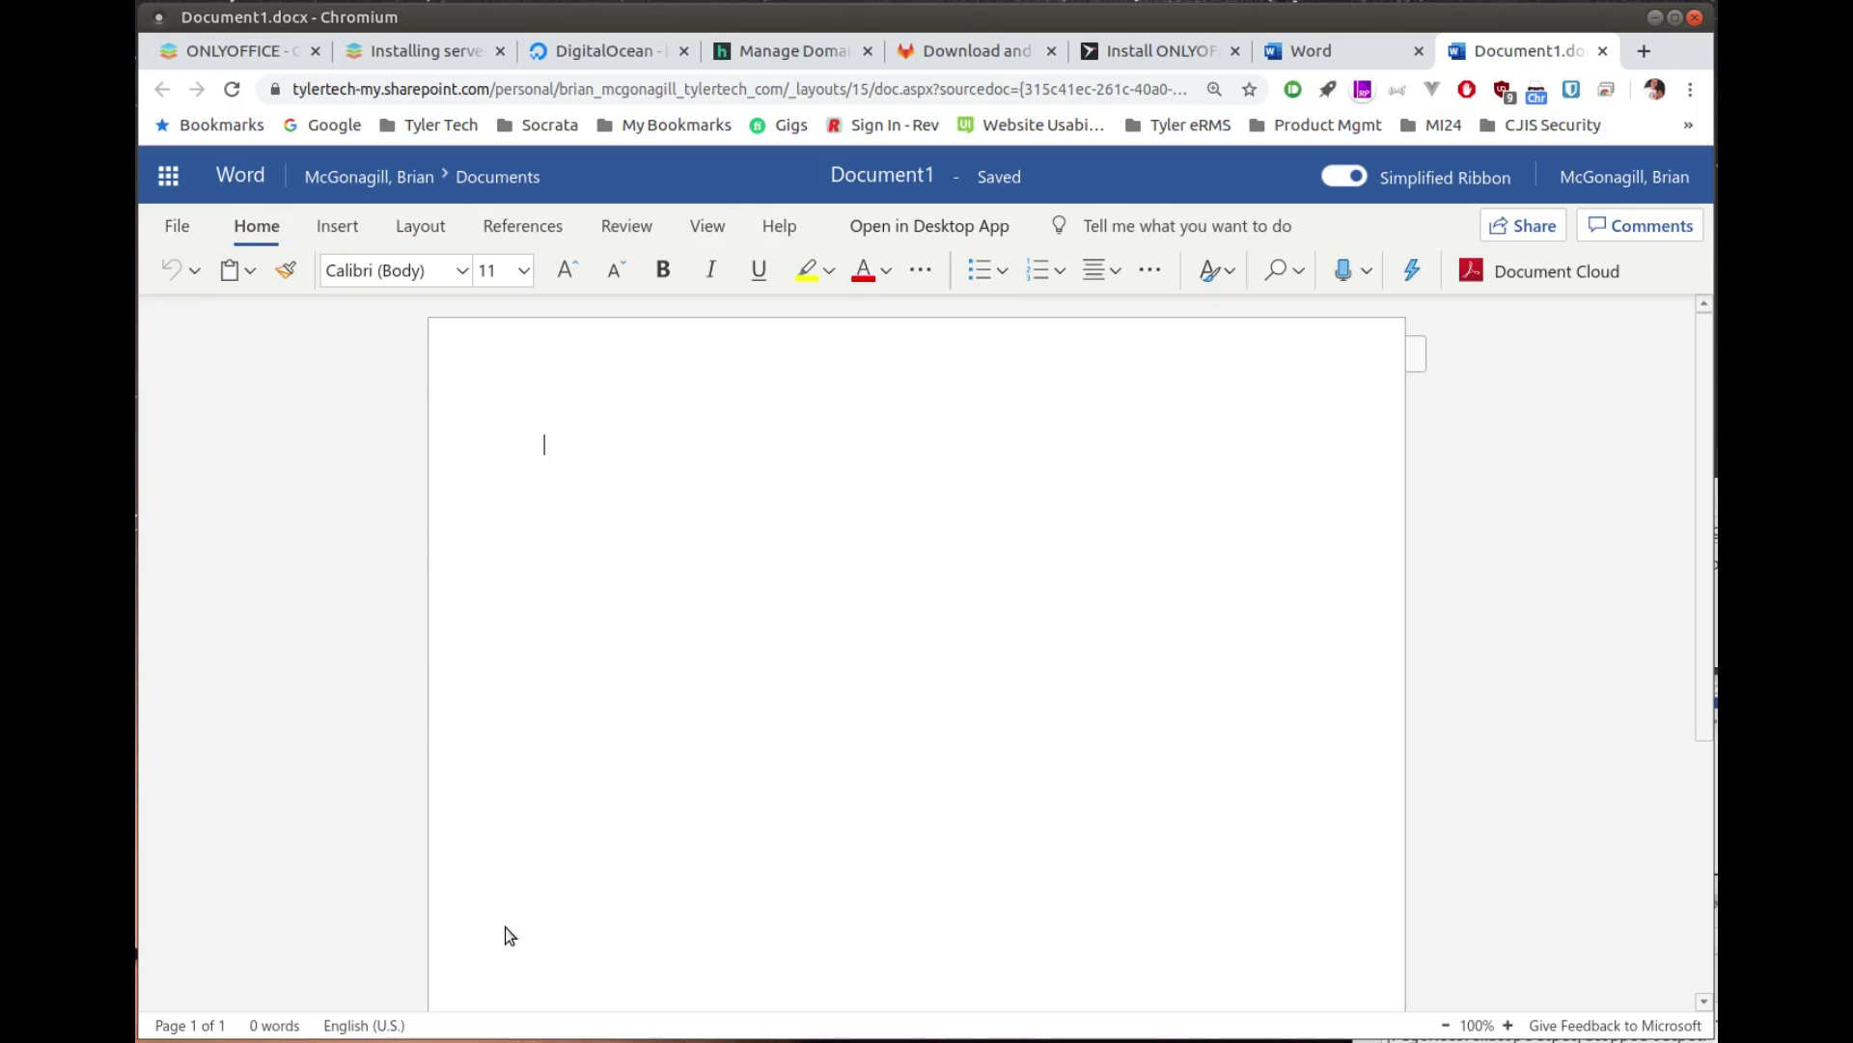
Step: Launch ONLYOFFICE Desktop Editors via the 'only' app search and move its window into view
{"action": "key", "text": "super"}
{"action": "type", "text": "only"}
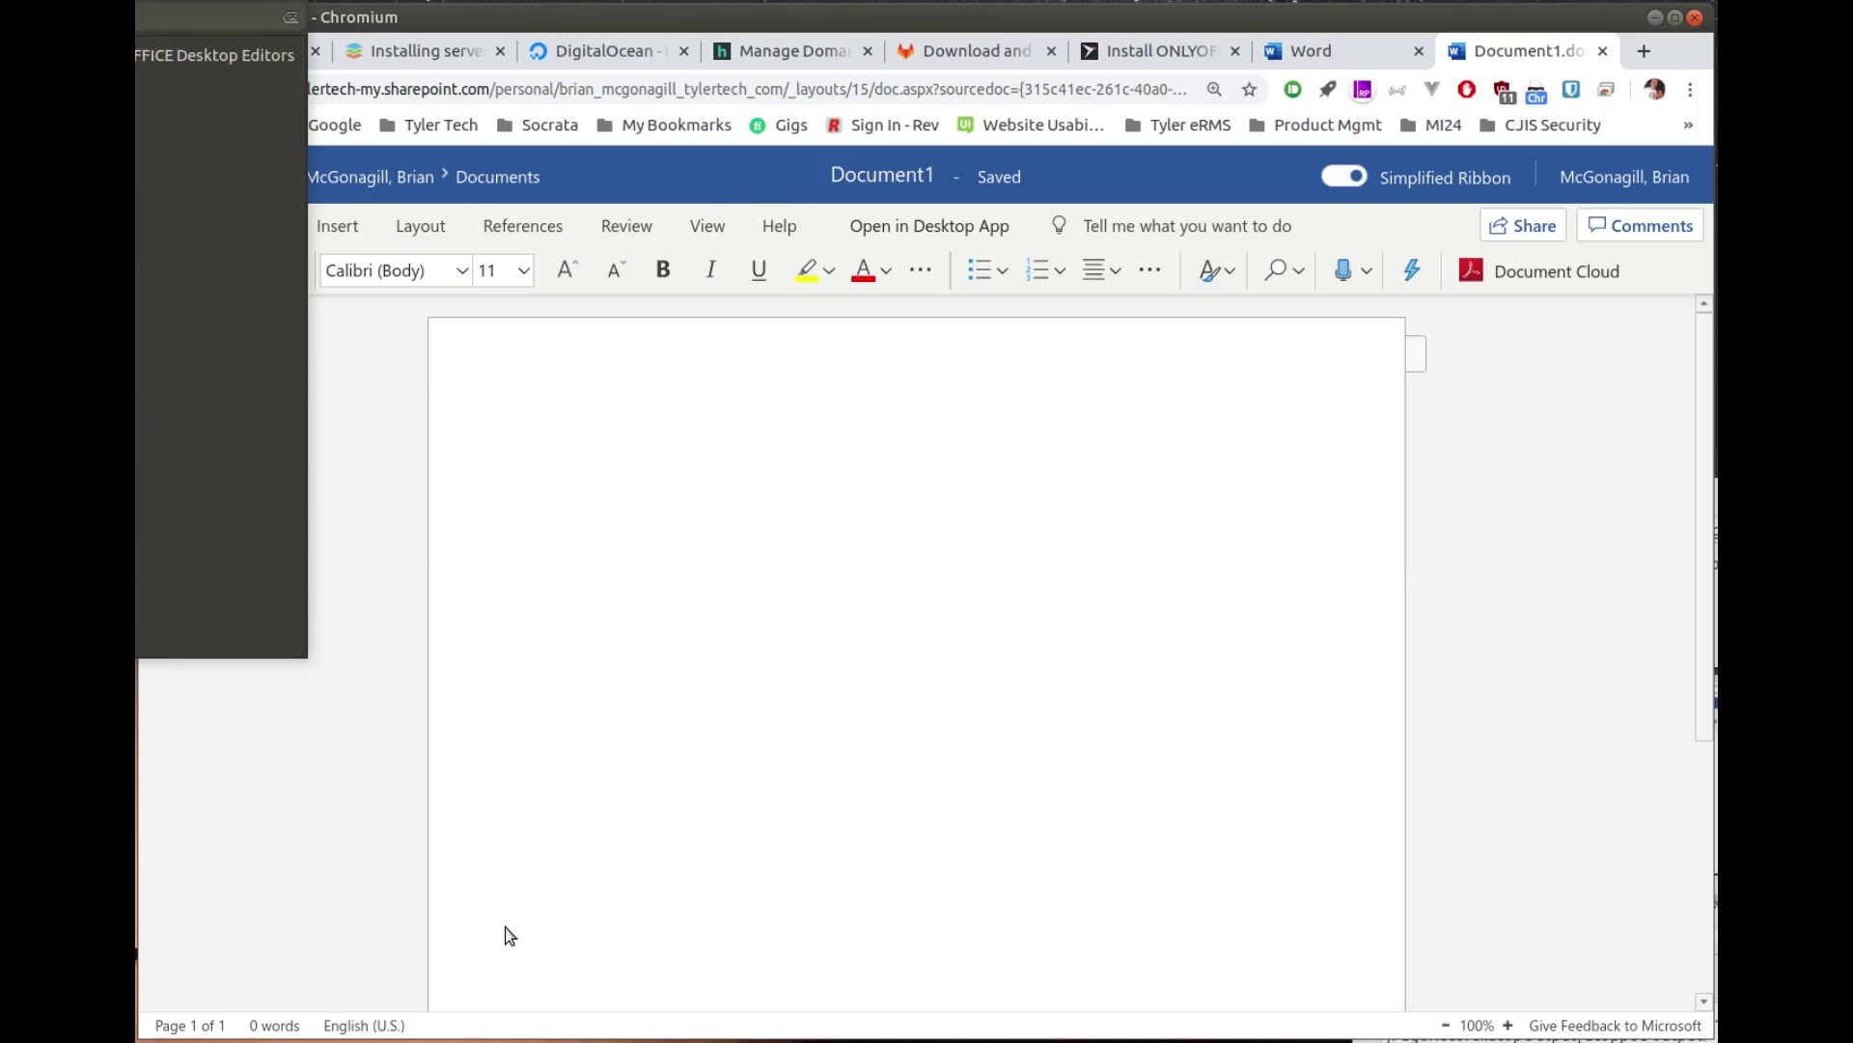
{"action": "key", "text": "Return"}
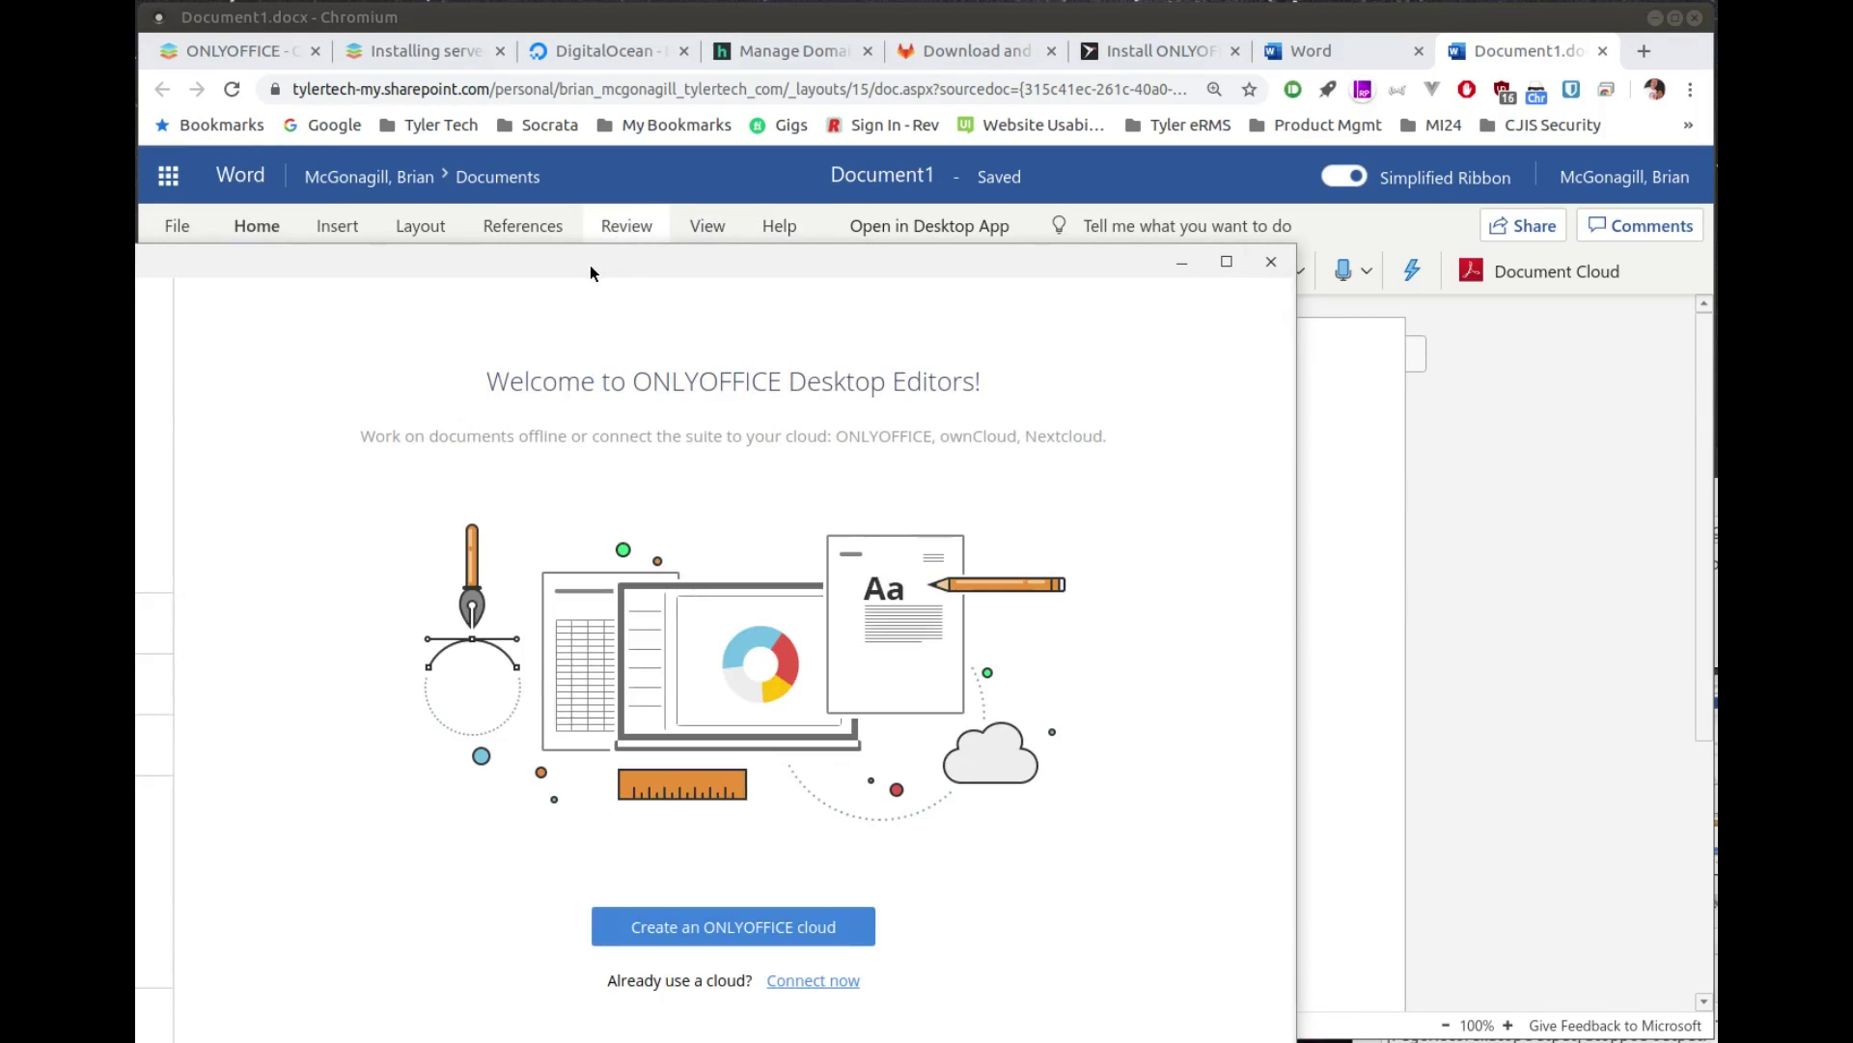
{"action": "left_click_drag", "start_coordinate": [591, 272], "coordinate": [886, 92]}
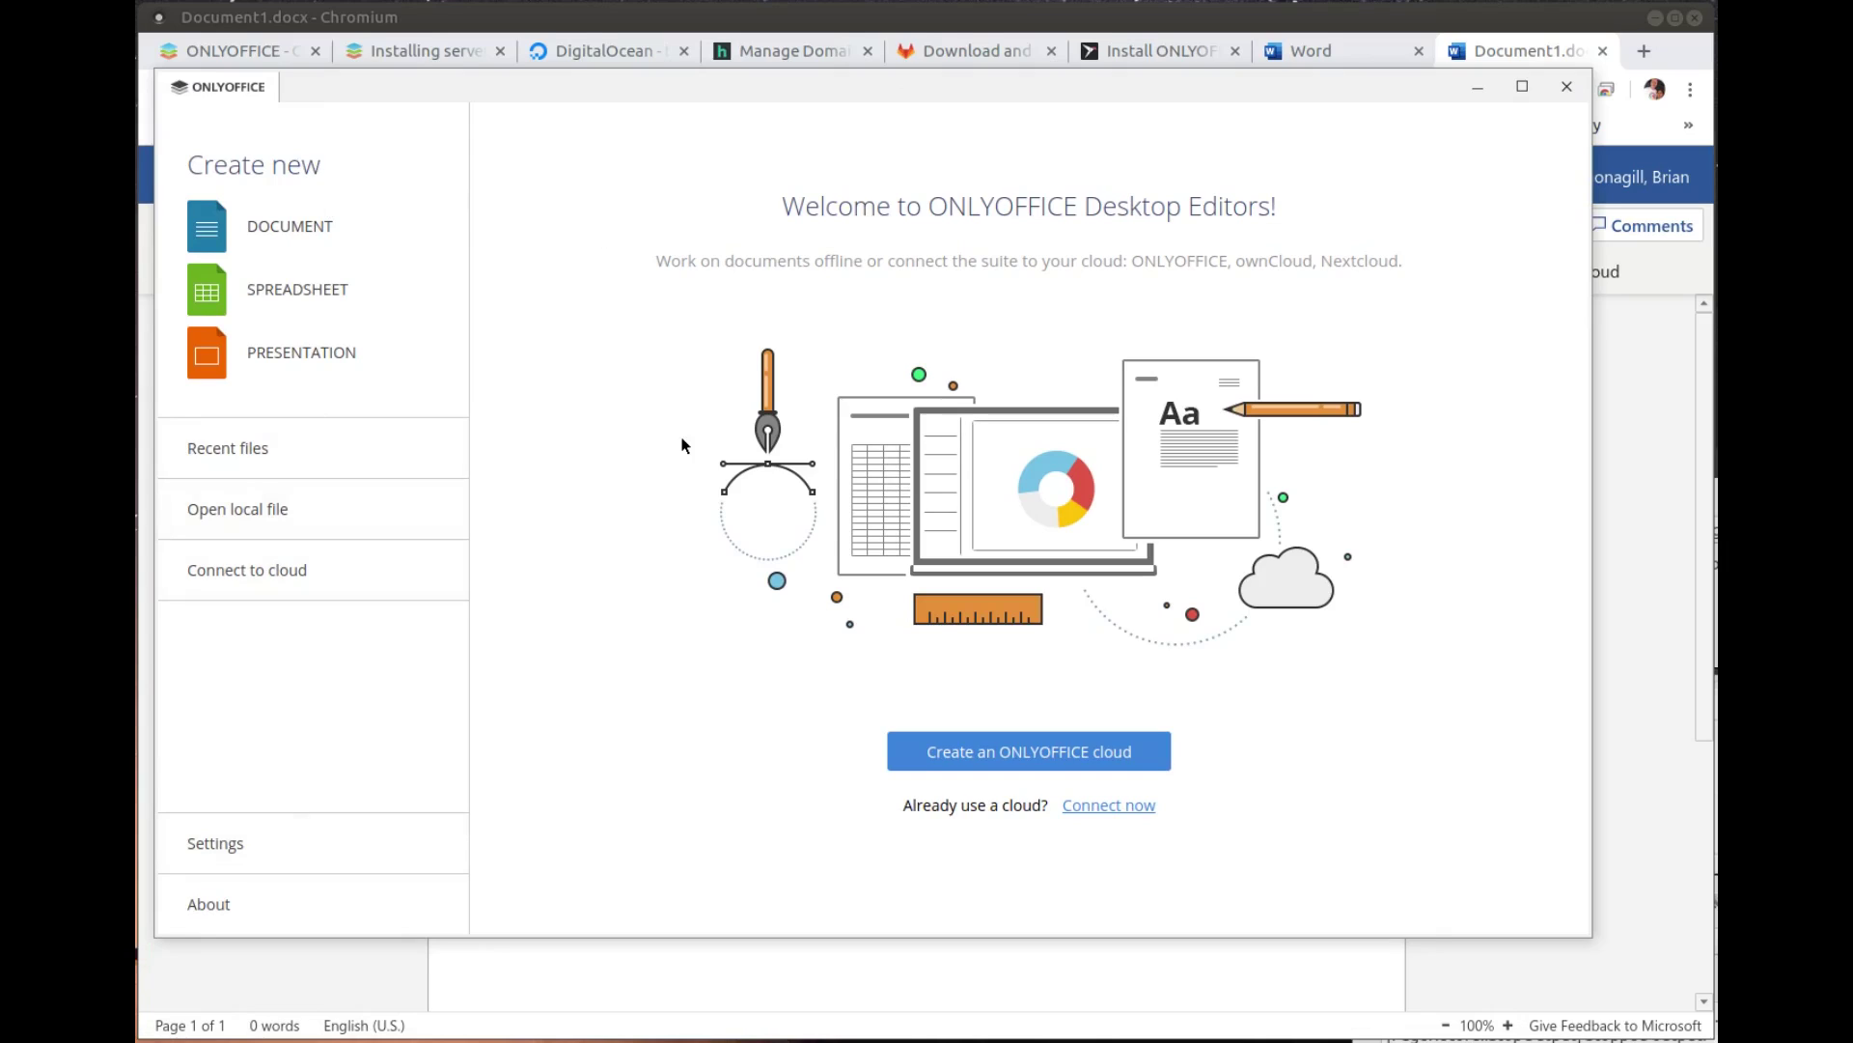
Step: Also launch LibreOffice, then create a blank Document1.docx in ONLYOFFICE
{"action": "key", "text": "super"}
{"action": "type", "text": "lib"}
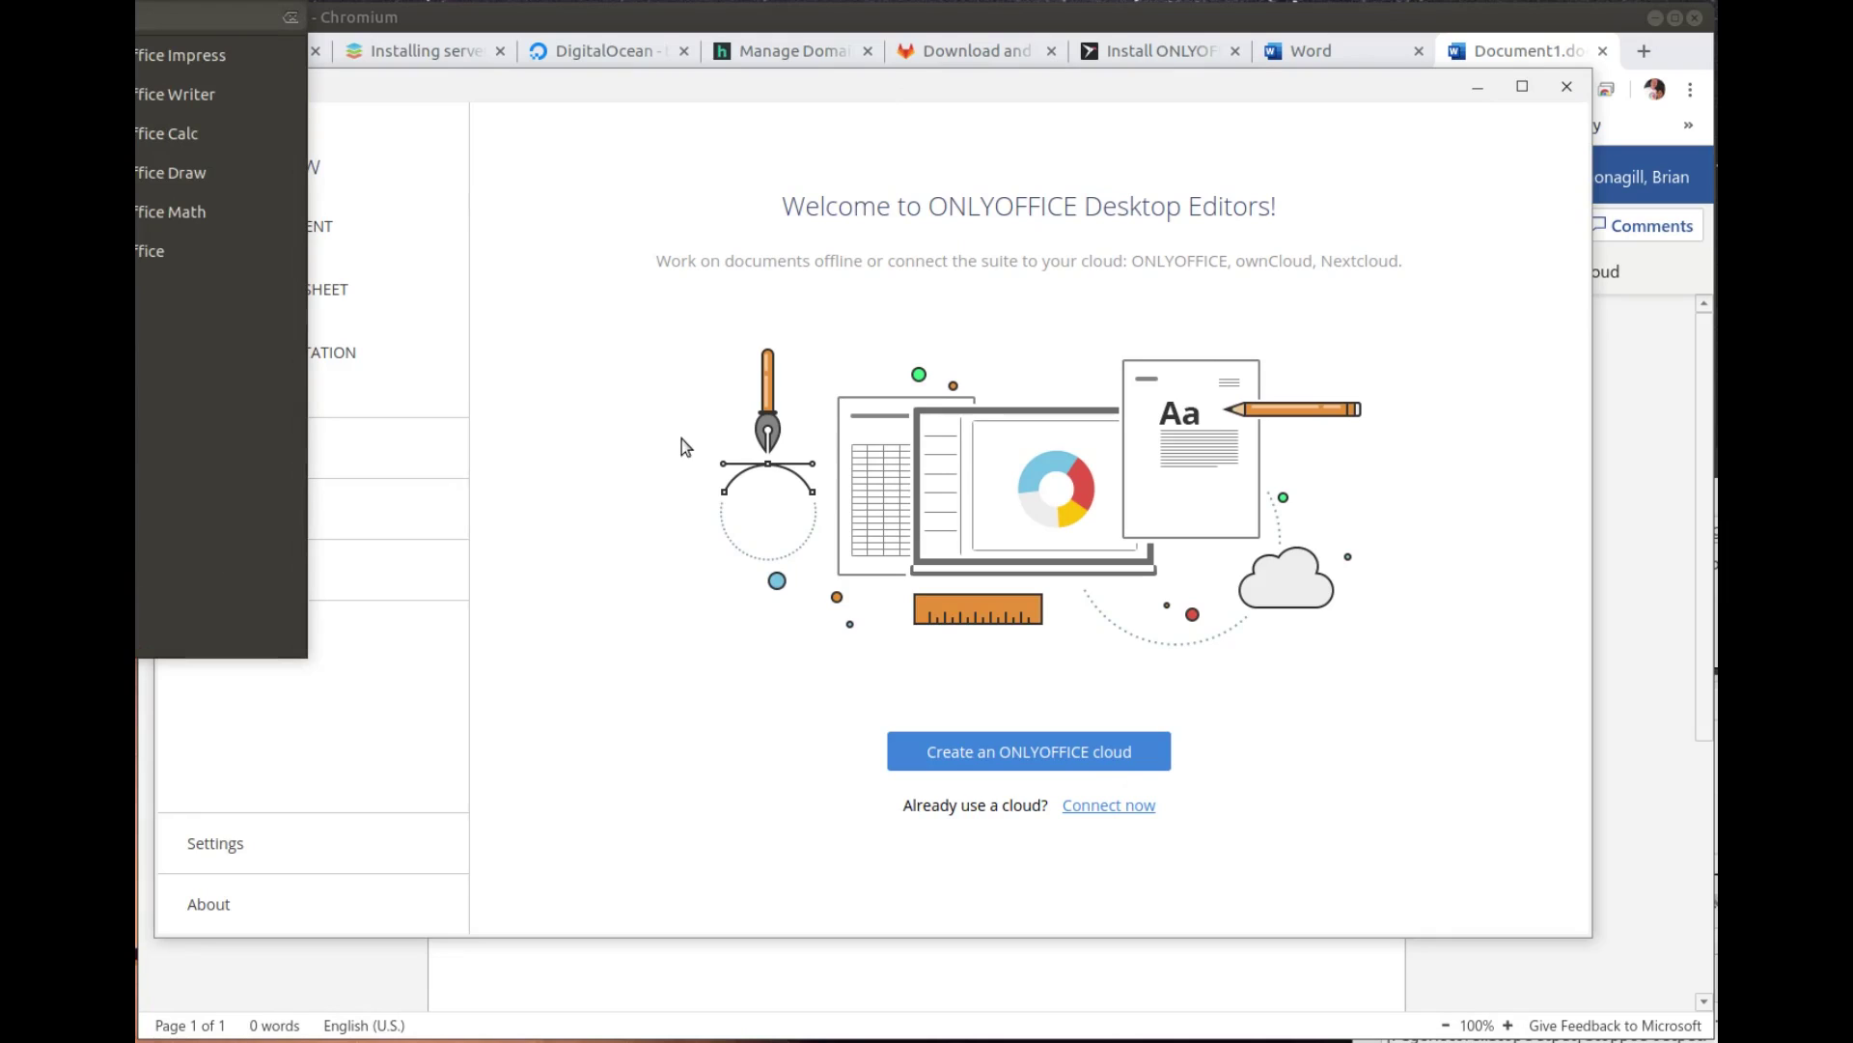
{"action": "left_click", "coordinate": [174, 253]}
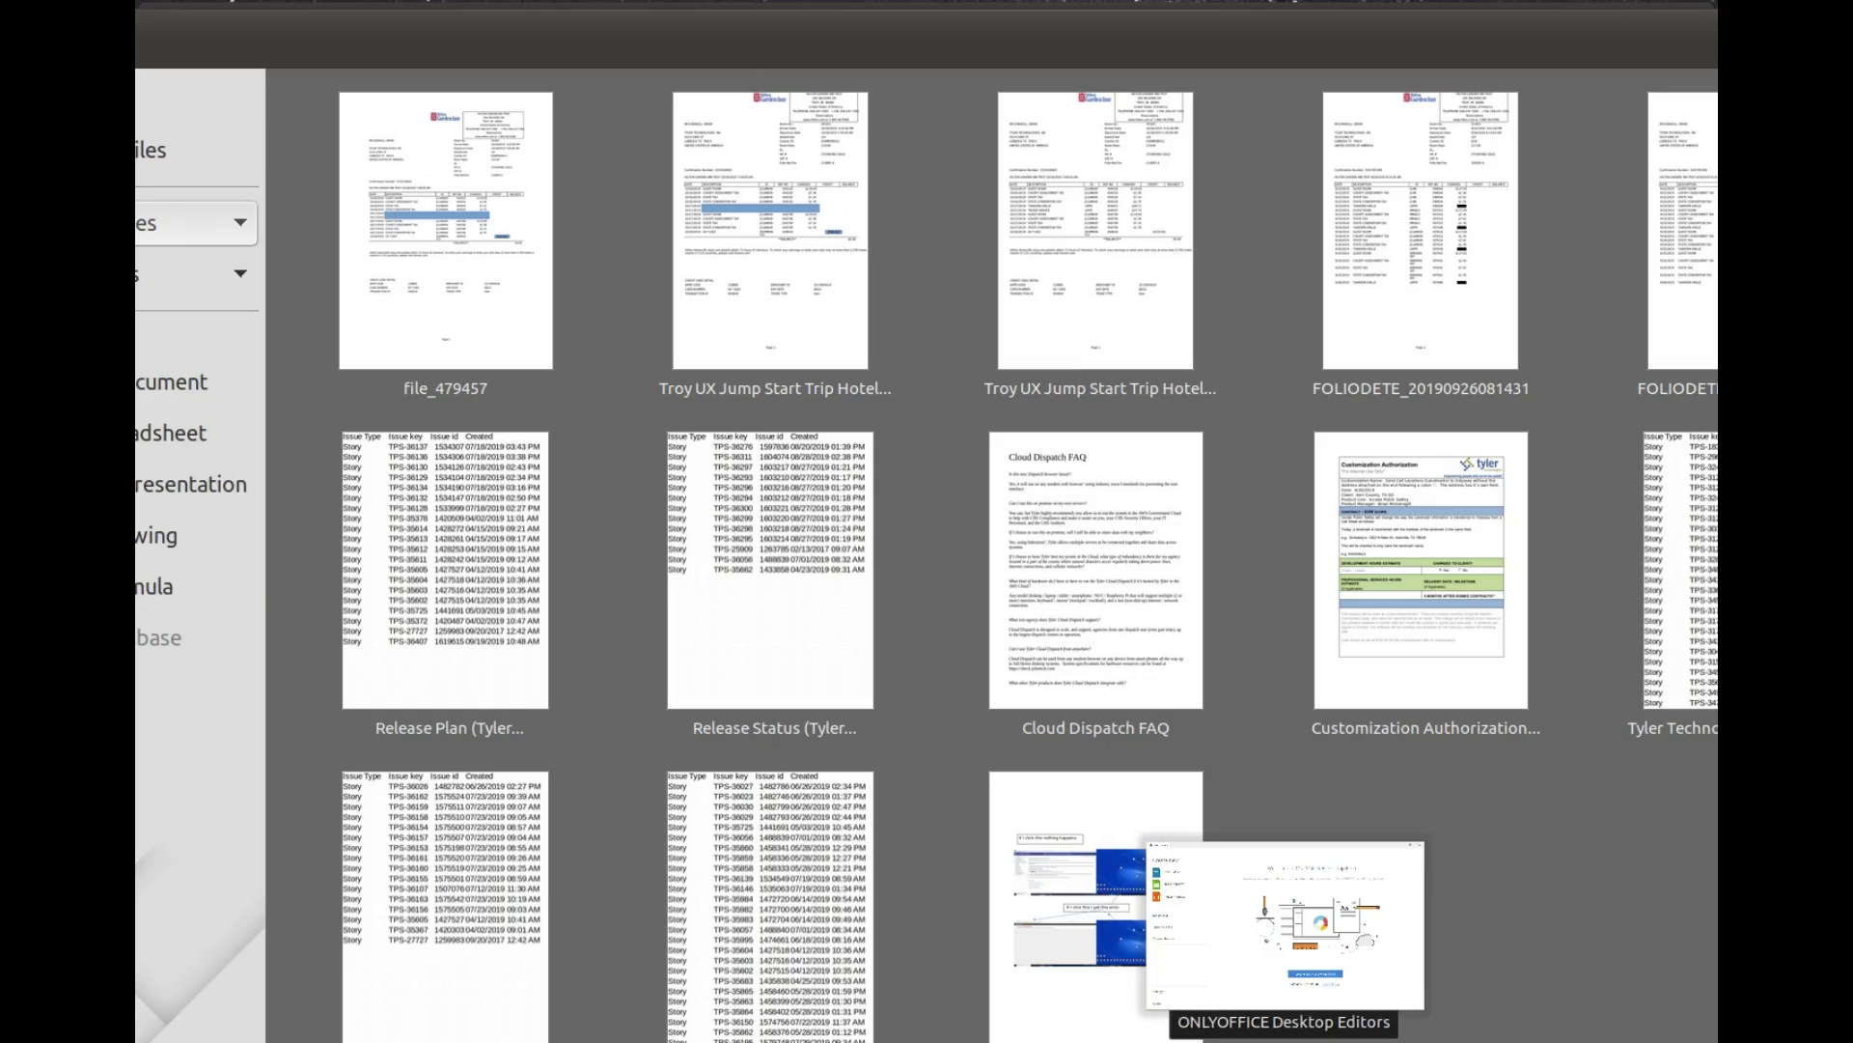
{"action": "left_click", "coordinate": [1284, 925]}
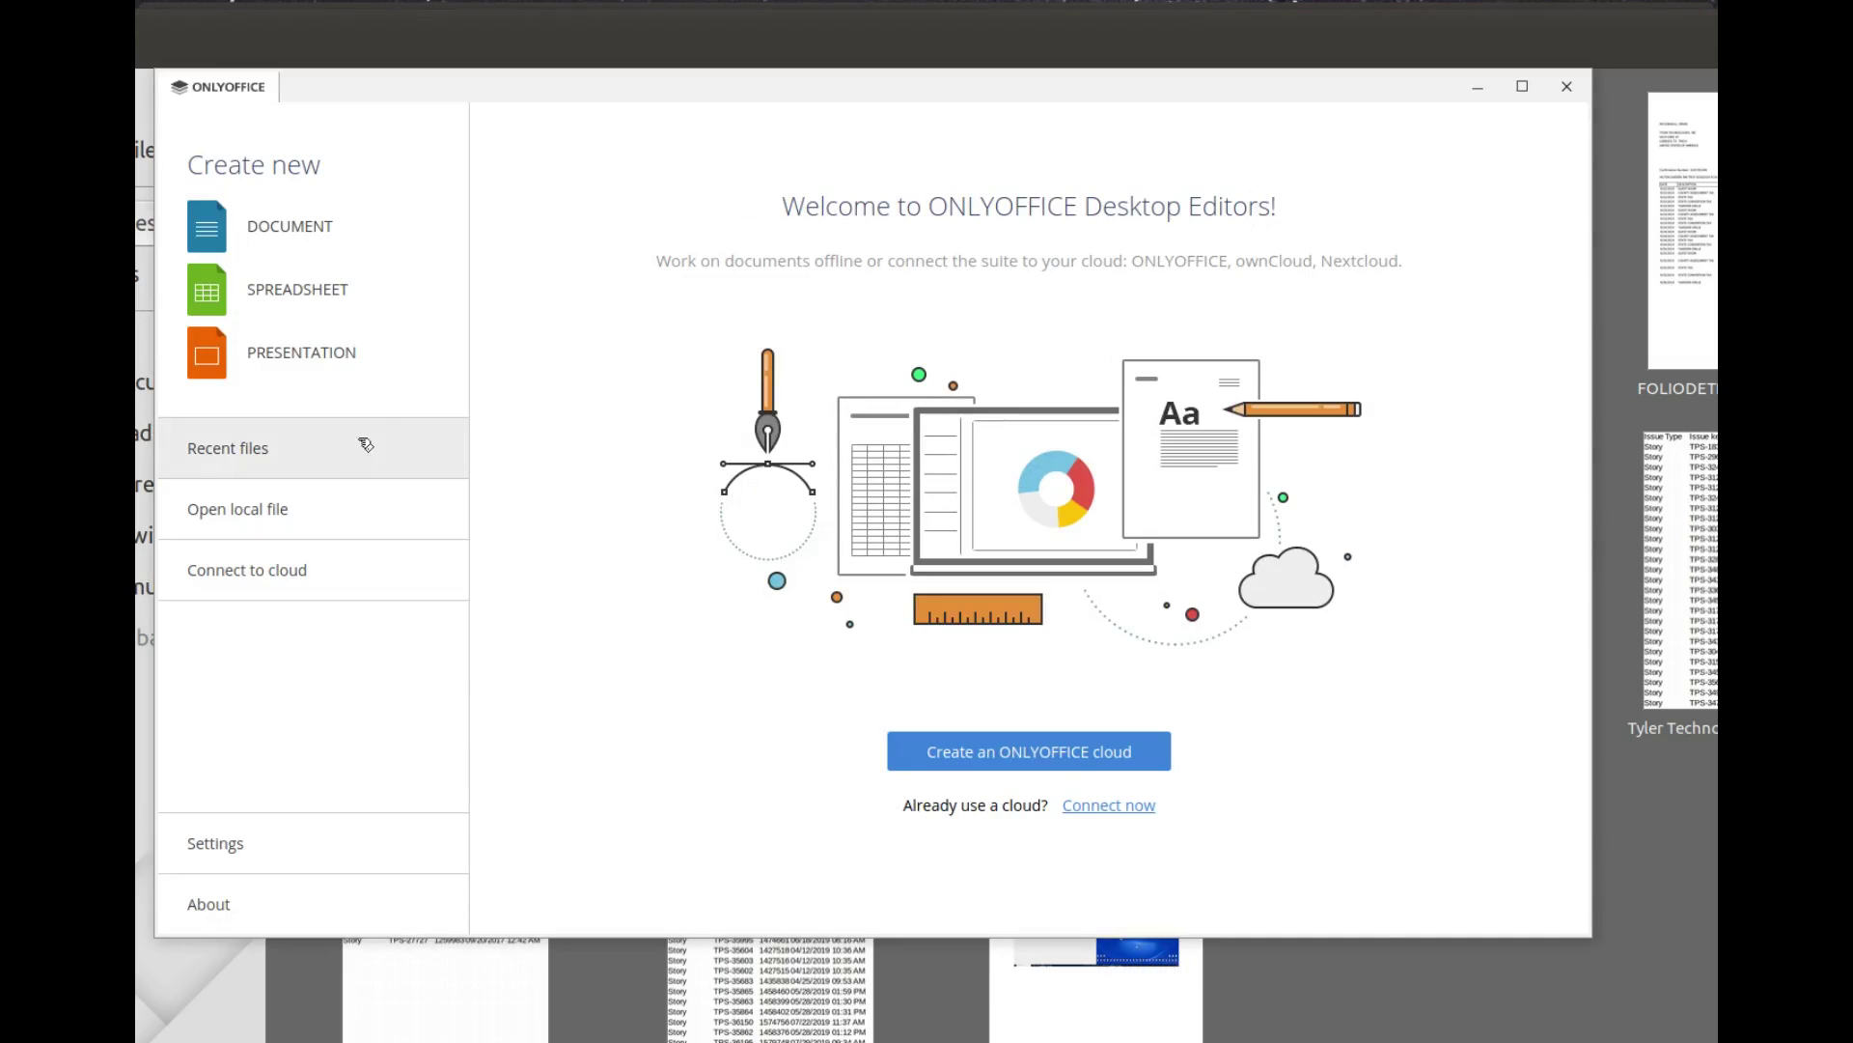
{"action": "left_click", "coordinate": [307, 232]}
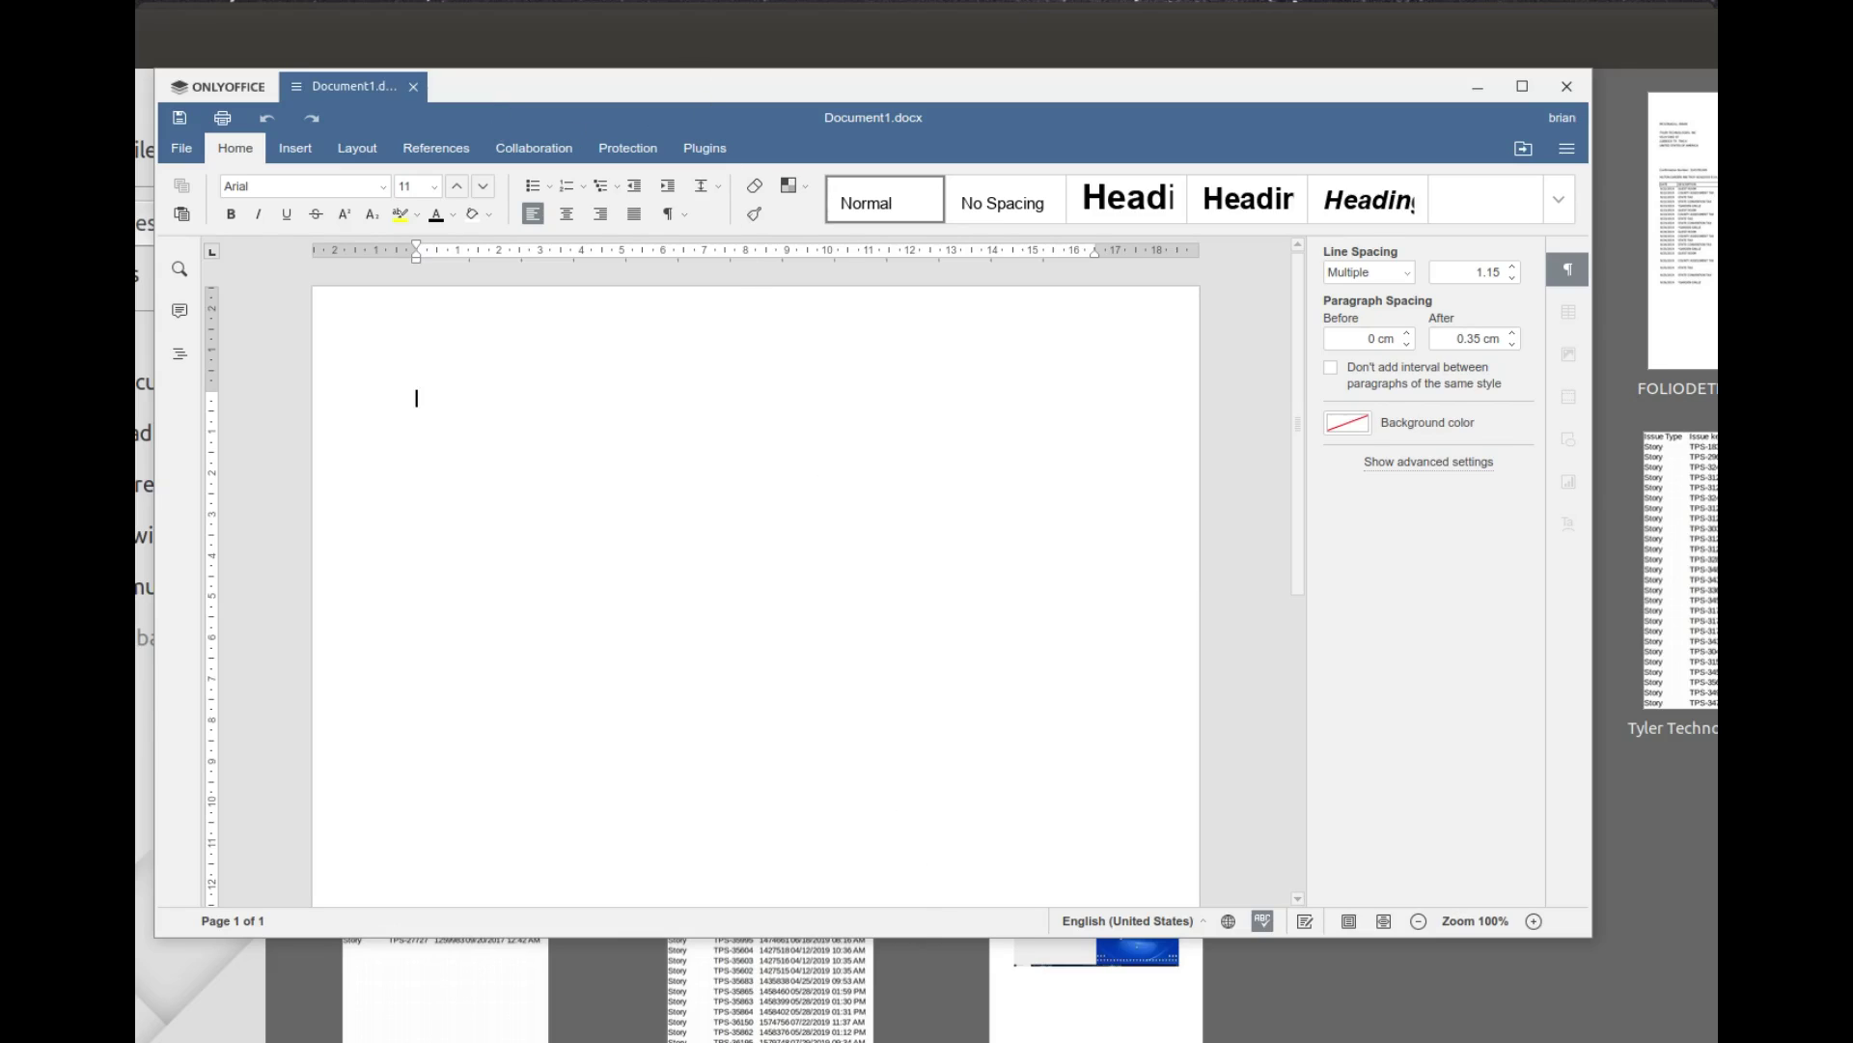
Step: Compare with Word Online, then browse the Insert, Layout, References, Collaboration and Protection tabs
{"action": "left_click", "coordinate": [676, 1033]}
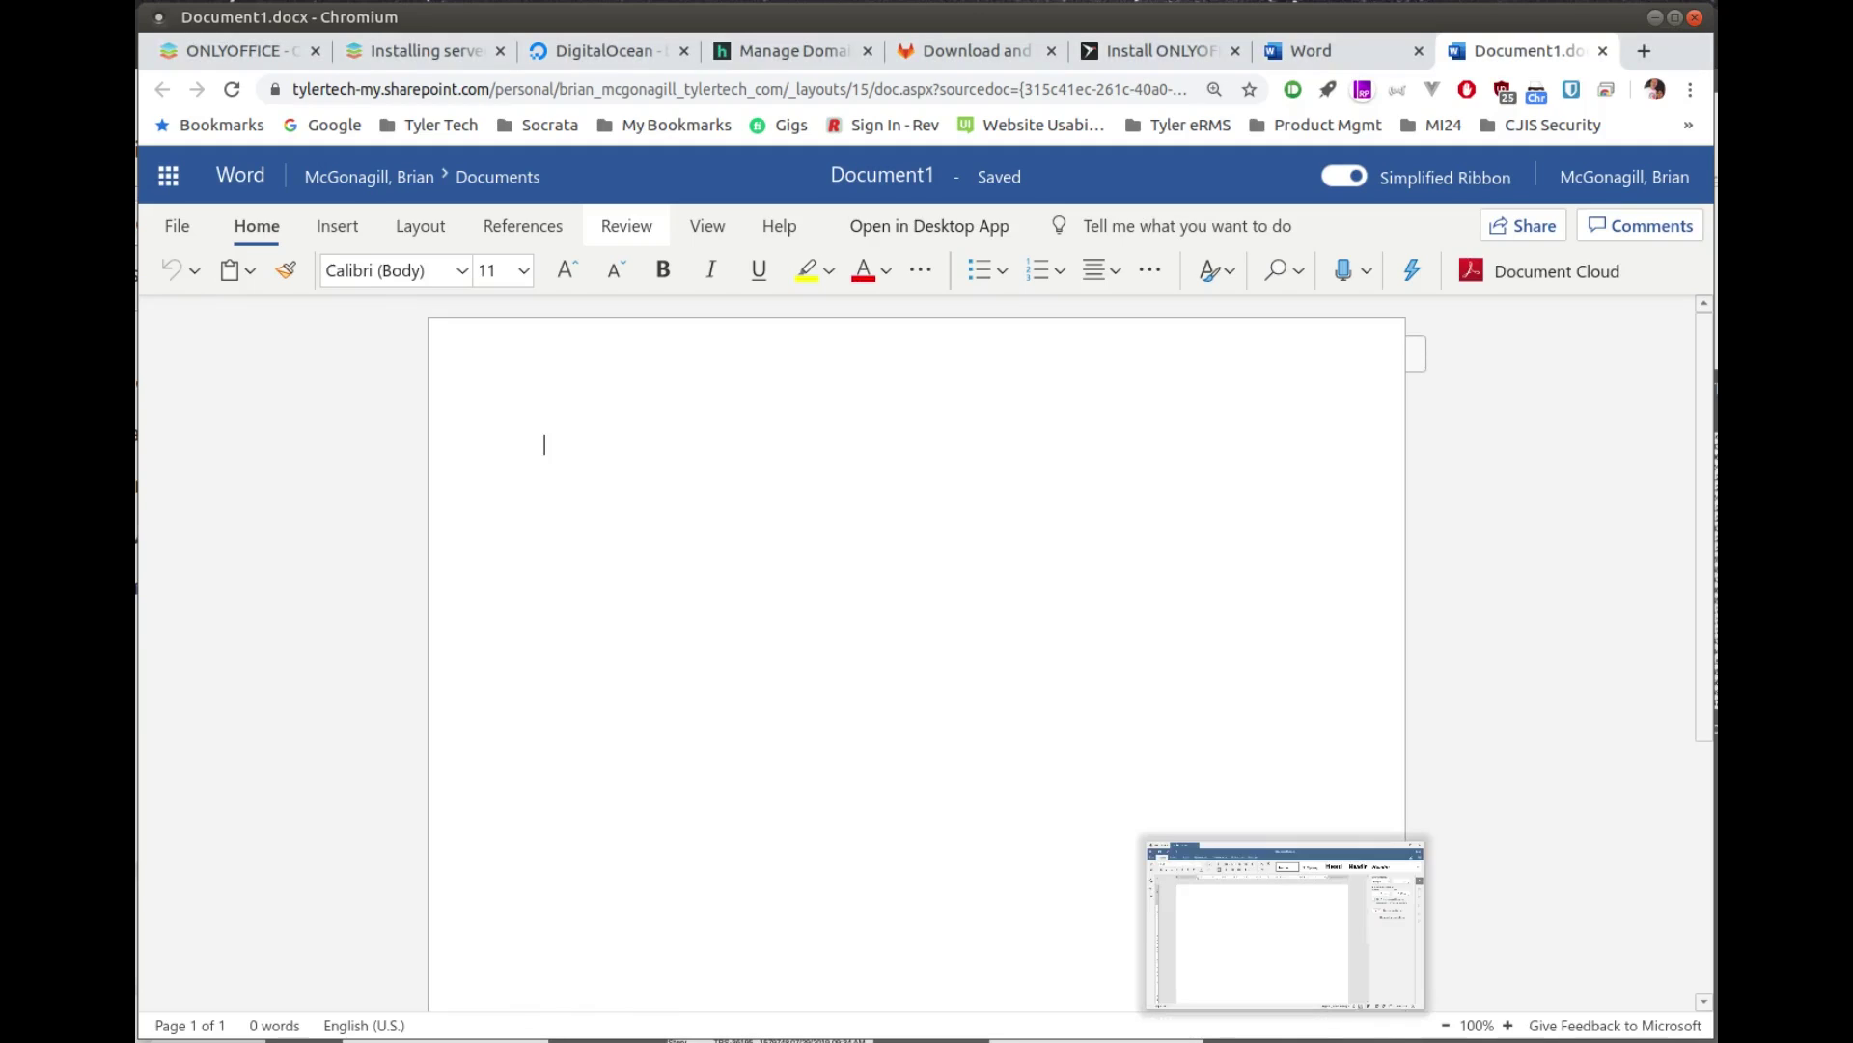
{"action": "left_click", "coordinate": [1284, 1037]}
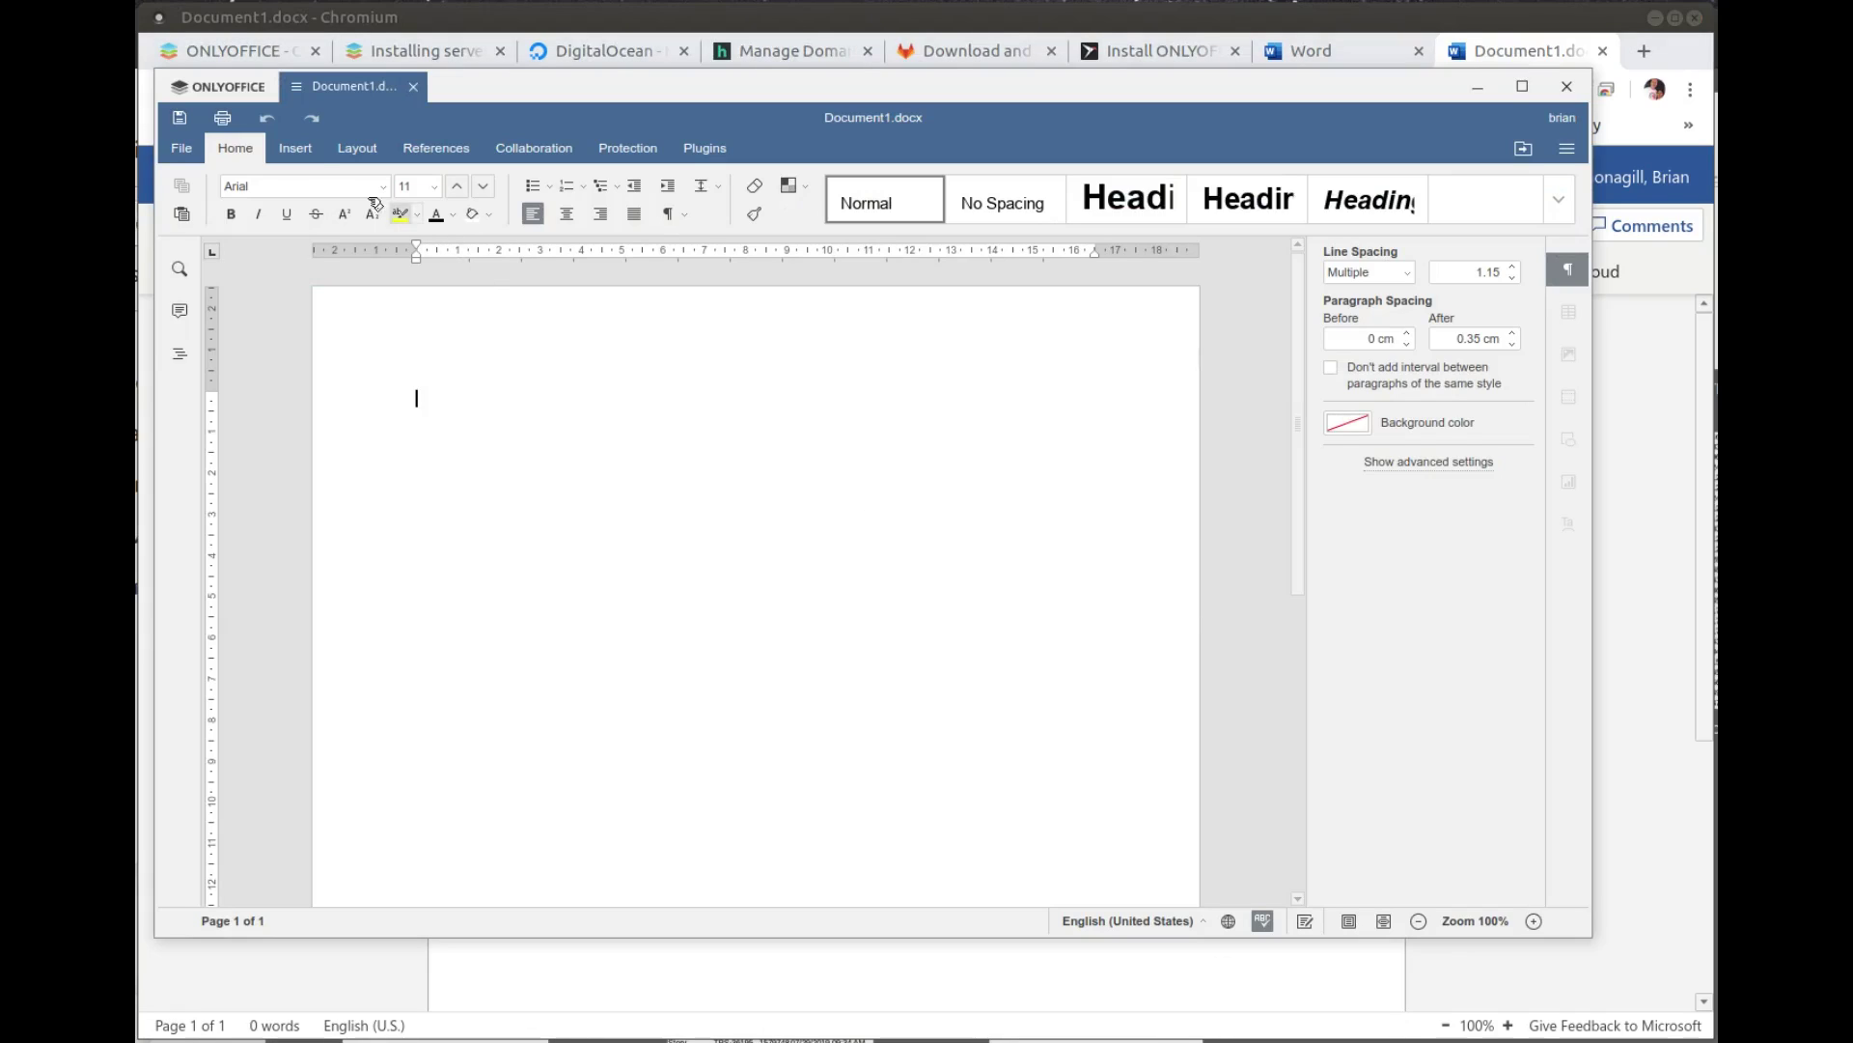
{"action": "left_click", "coordinate": [295, 149]}
{"action": "left_click", "coordinate": [366, 146]}
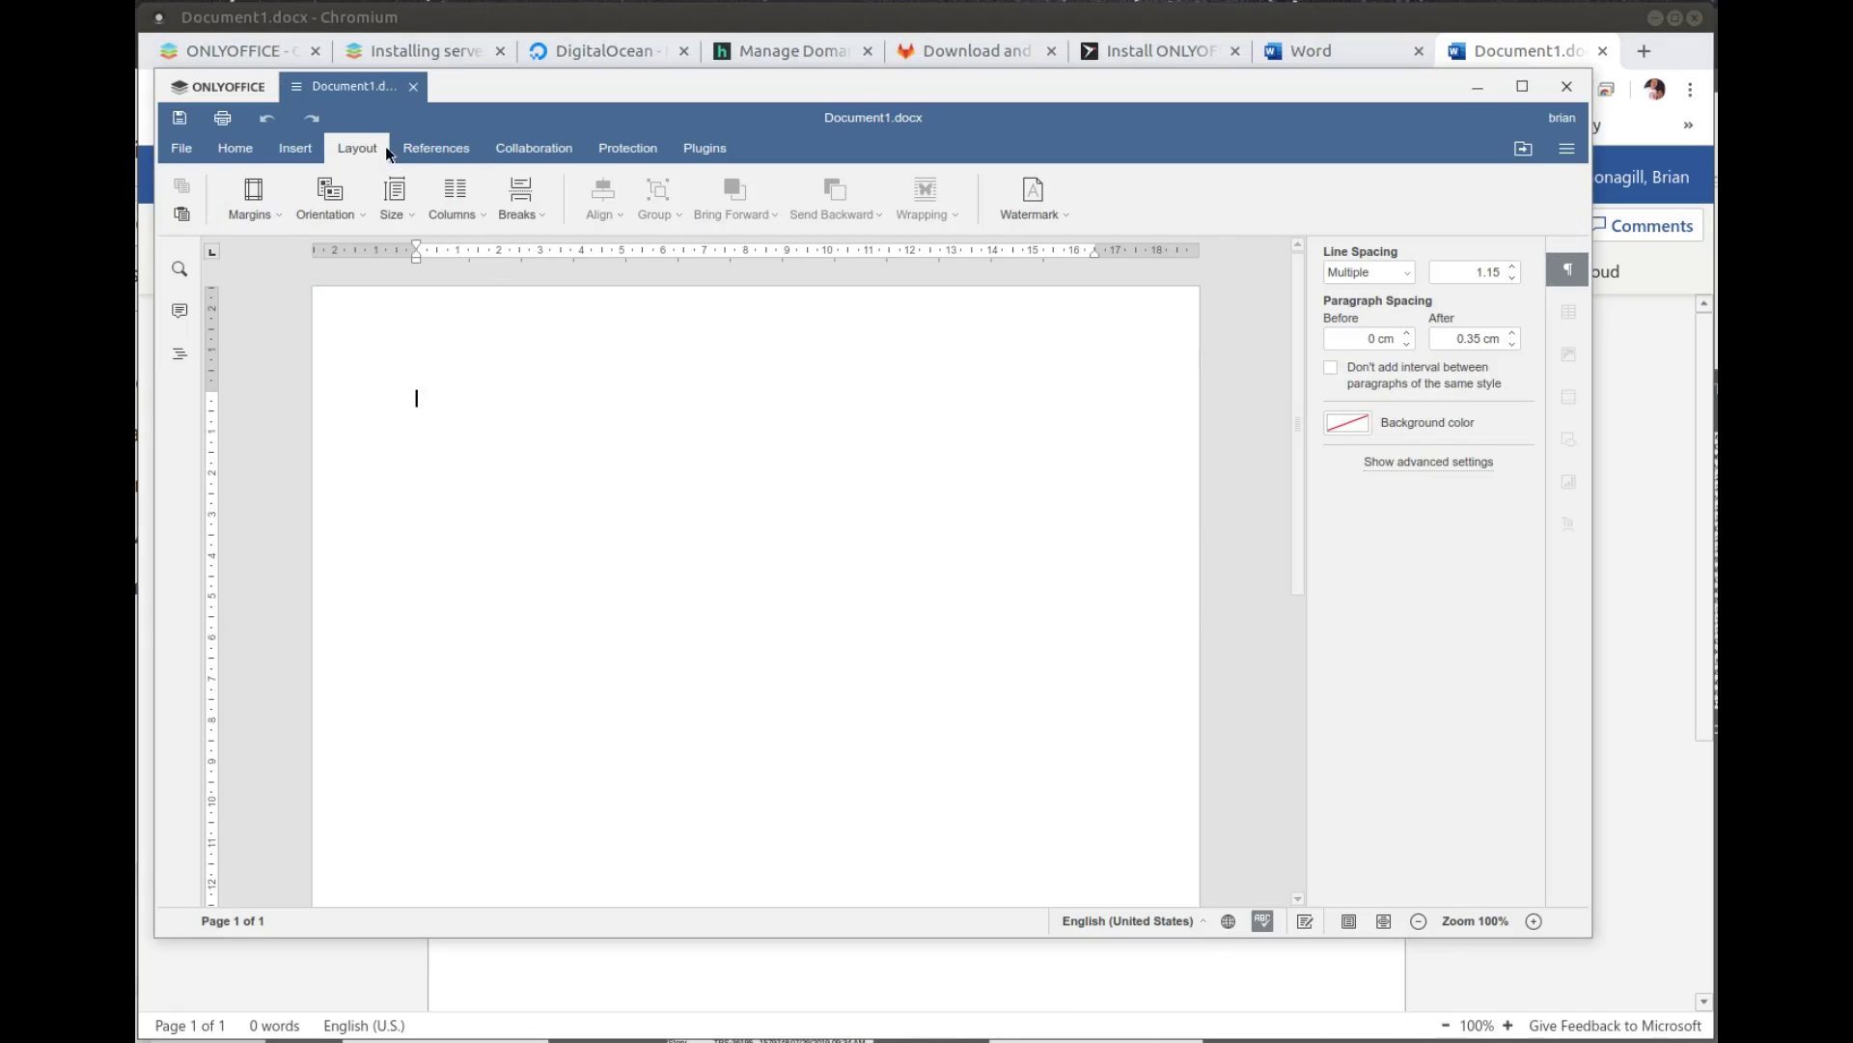
{"action": "left_click", "coordinate": [415, 146]}
{"action": "left_click", "coordinate": [540, 147]}
{"action": "left_click", "coordinate": [639, 149]}
{"action": "left_click", "coordinate": [235, 153]}
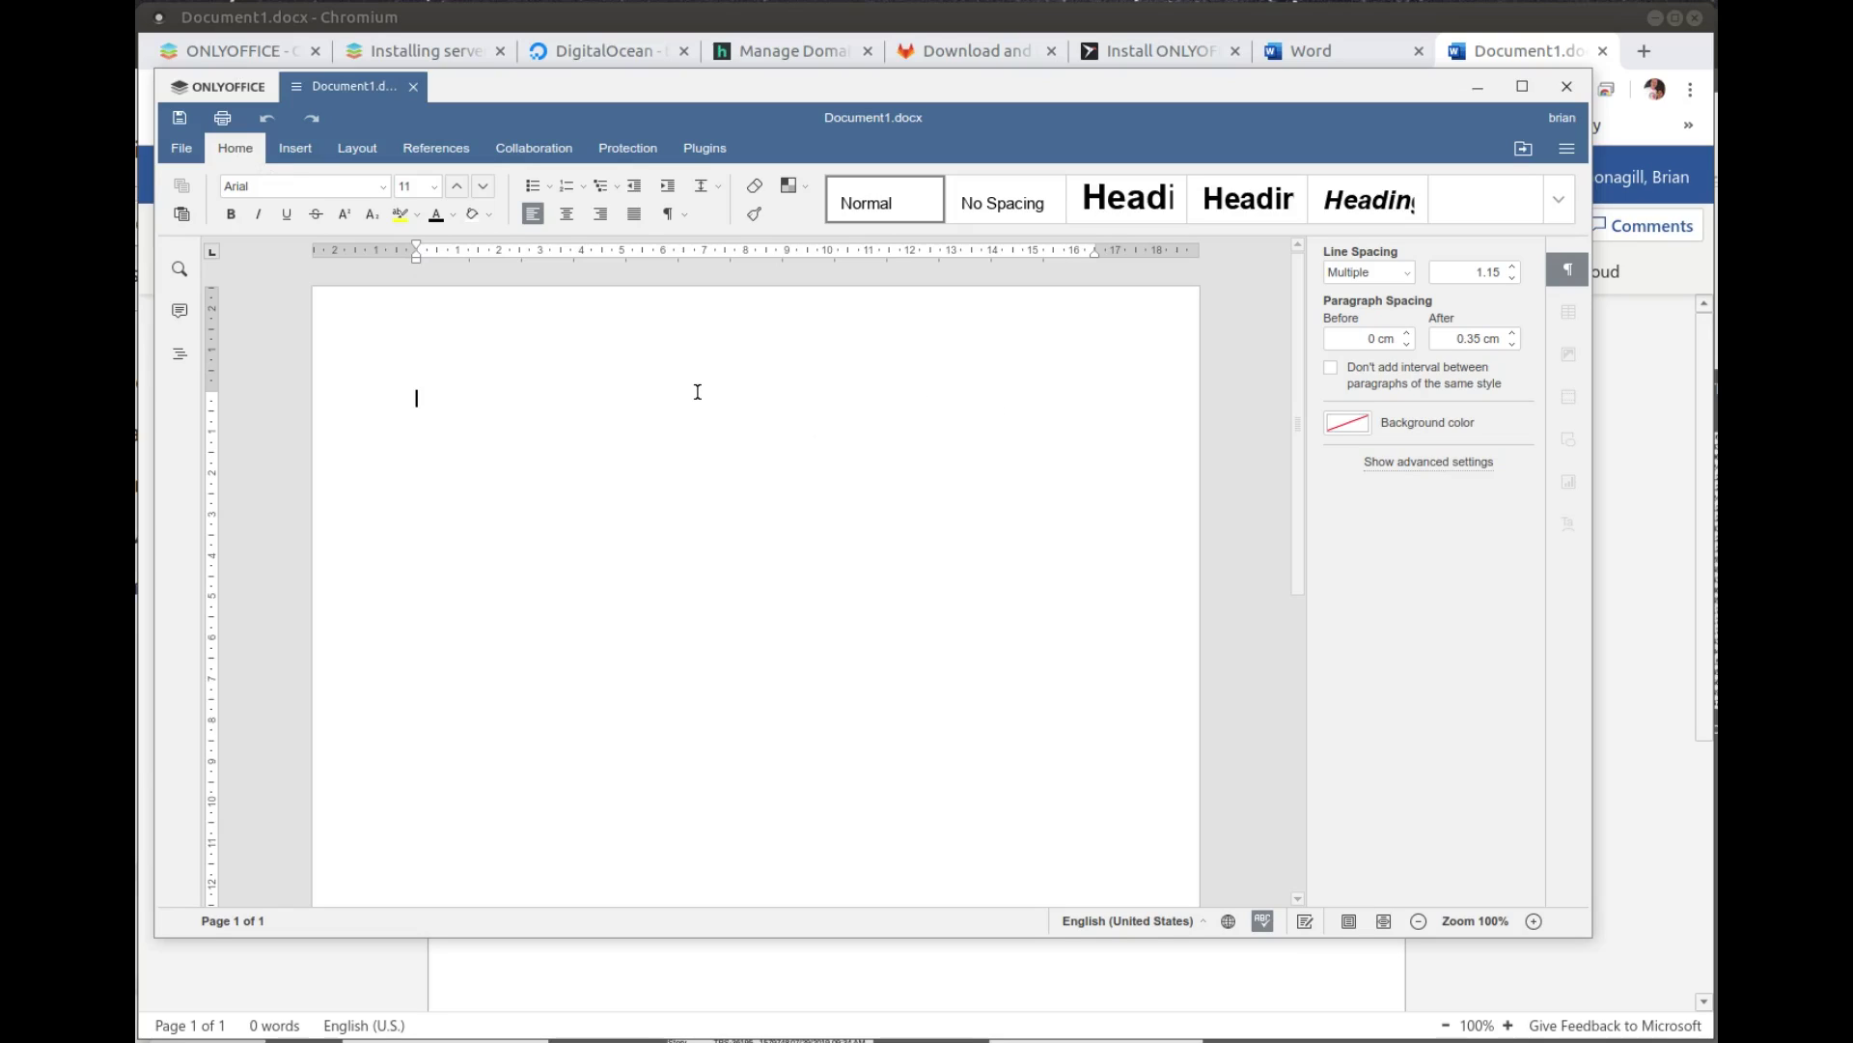
Step: Type and erase 'Very simple.', cancel the Print dialog, and return to the start page
{"action": "type", "text": "Very simple."}
{"action": "key", "text": "BackSpace"}
{"action": "key", "text": "BackSpace"}
{"action": "key", "text": "BackSpace"}
{"action": "key", "text": "BackSpace"}
{"action": "key", "text": "BackSpace"}
{"action": "key", "text": "BackSpace"}
{"action": "key", "text": "BackSpace"}
{"action": "key", "text": "BackSpace"}
{"action": "key", "text": "BackSpace"}
{"action": "key", "text": "BackSpace"}
{"action": "key", "text": "BackSpace"}
{"action": "left_click", "coordinate": [222, 117]}
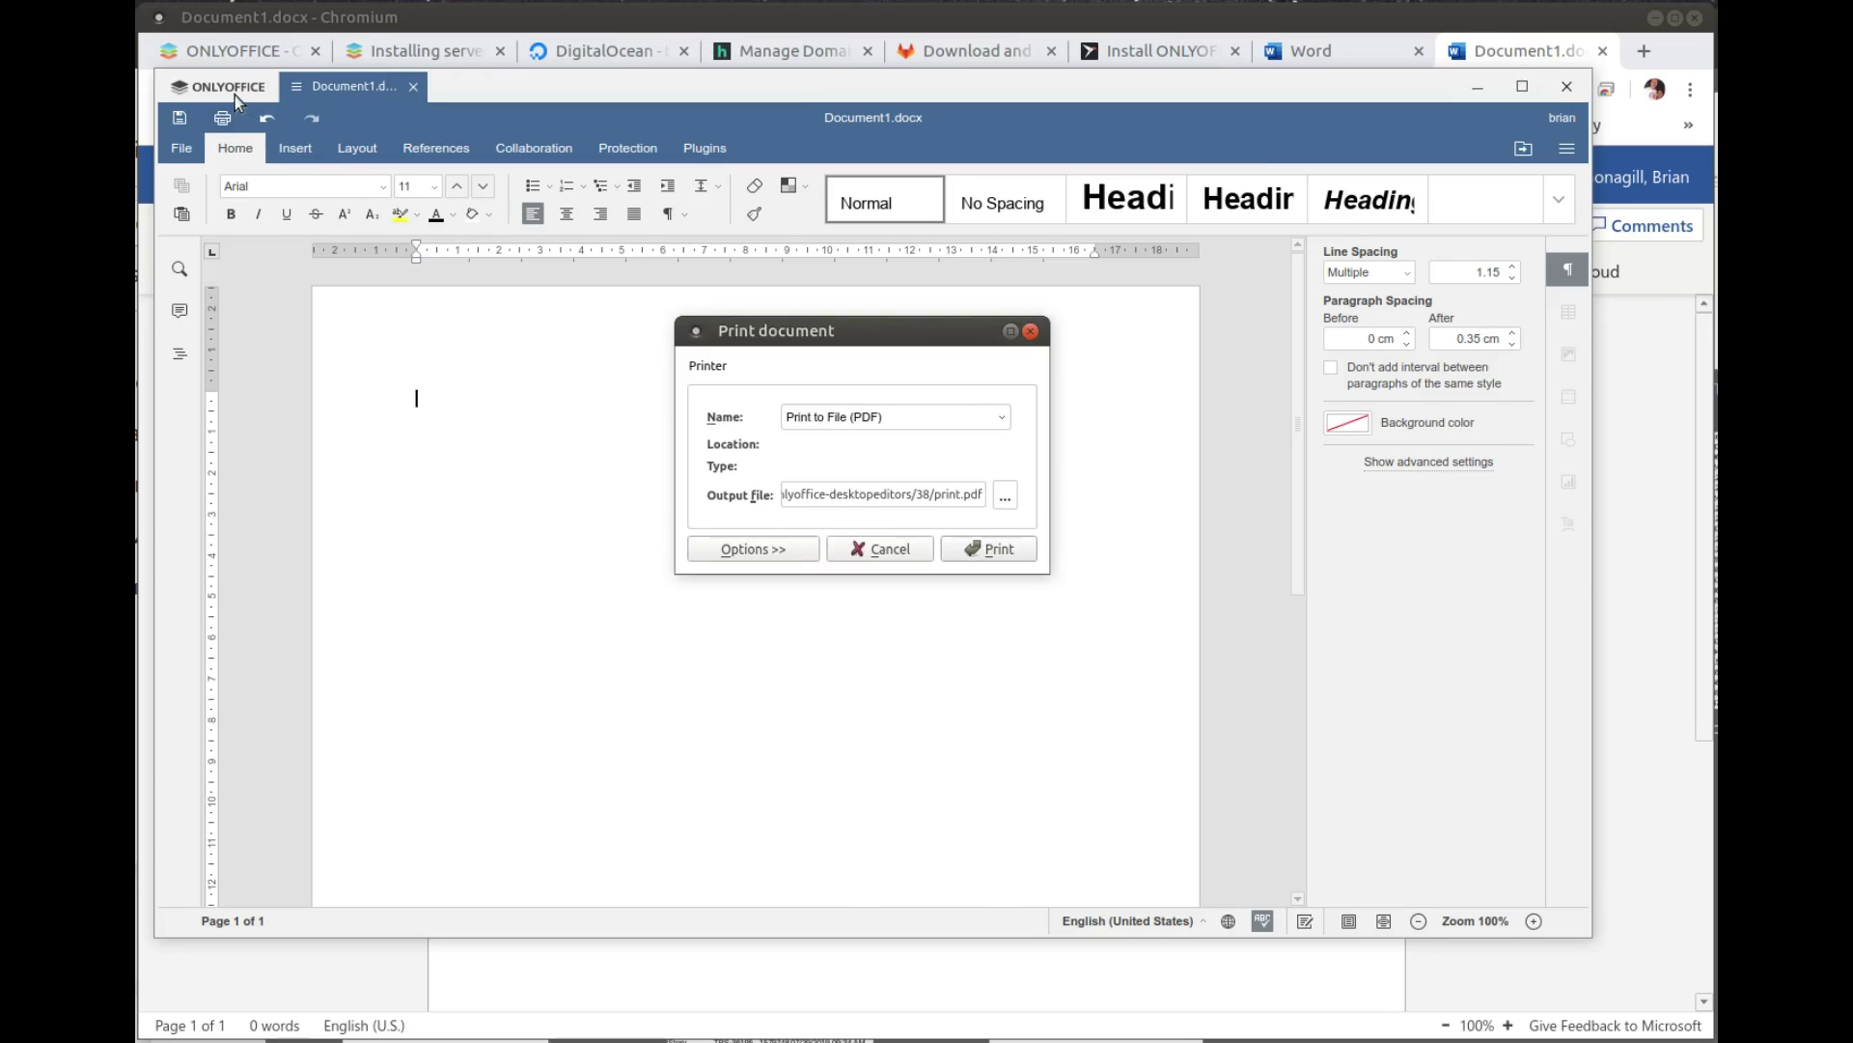
{"action": "left_click", "coordinate": [850, 550]}
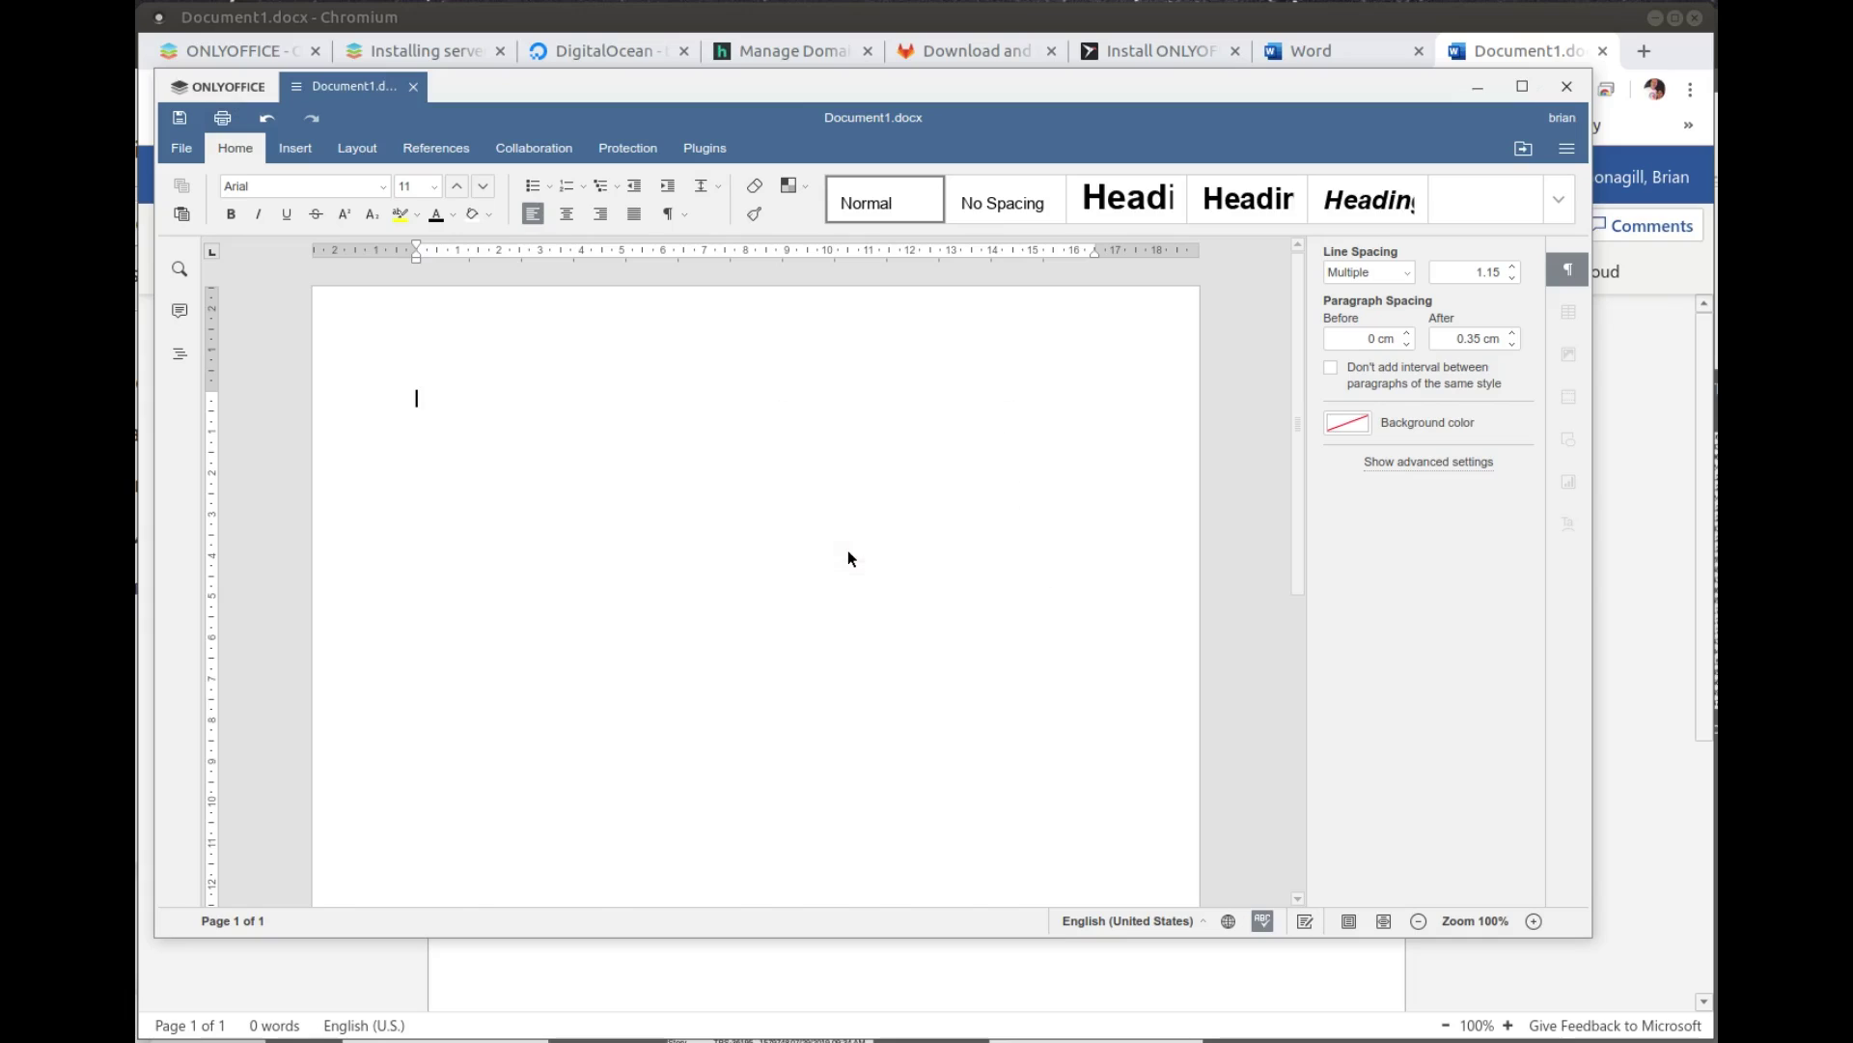
{"action": "left_click", "coordinate": [199, 89]}
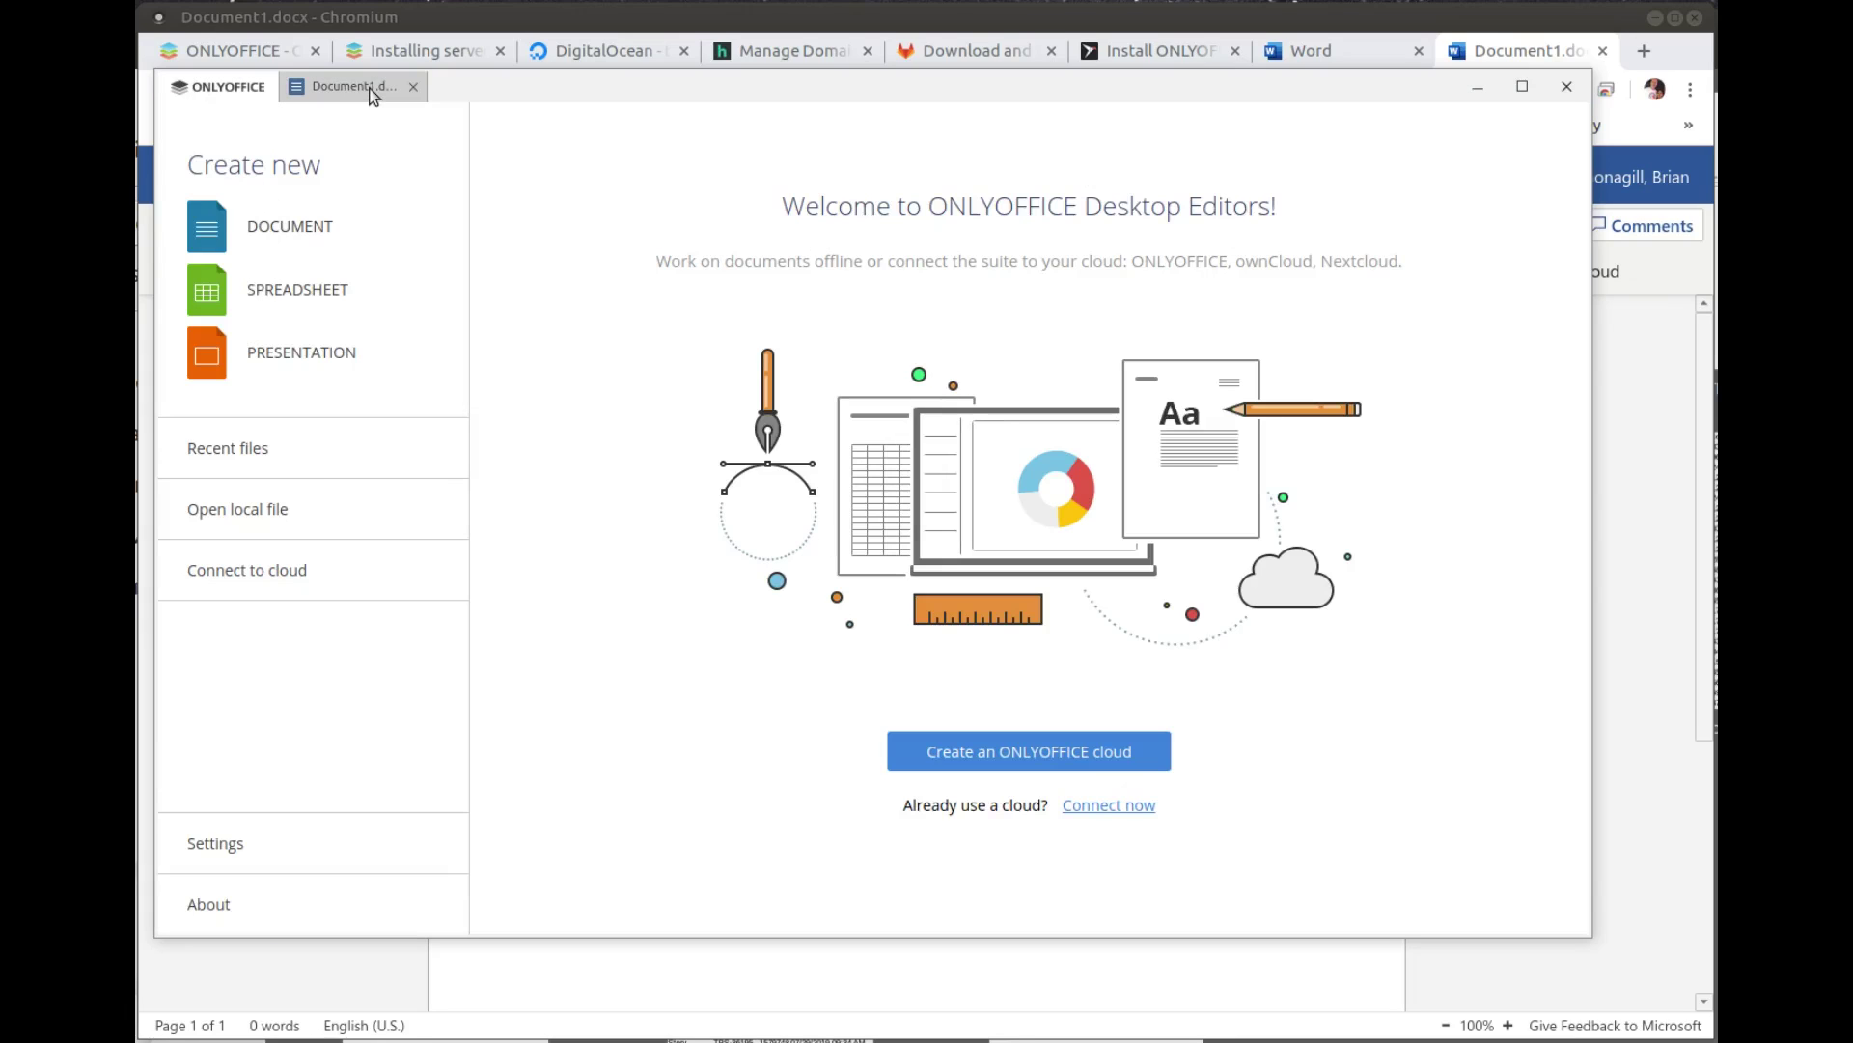
Step: Create Book1.xlsx and Presentation1.pptx, then show the Connect to cloud options
{"action": "left_click", "coordinate": [311, 288]}
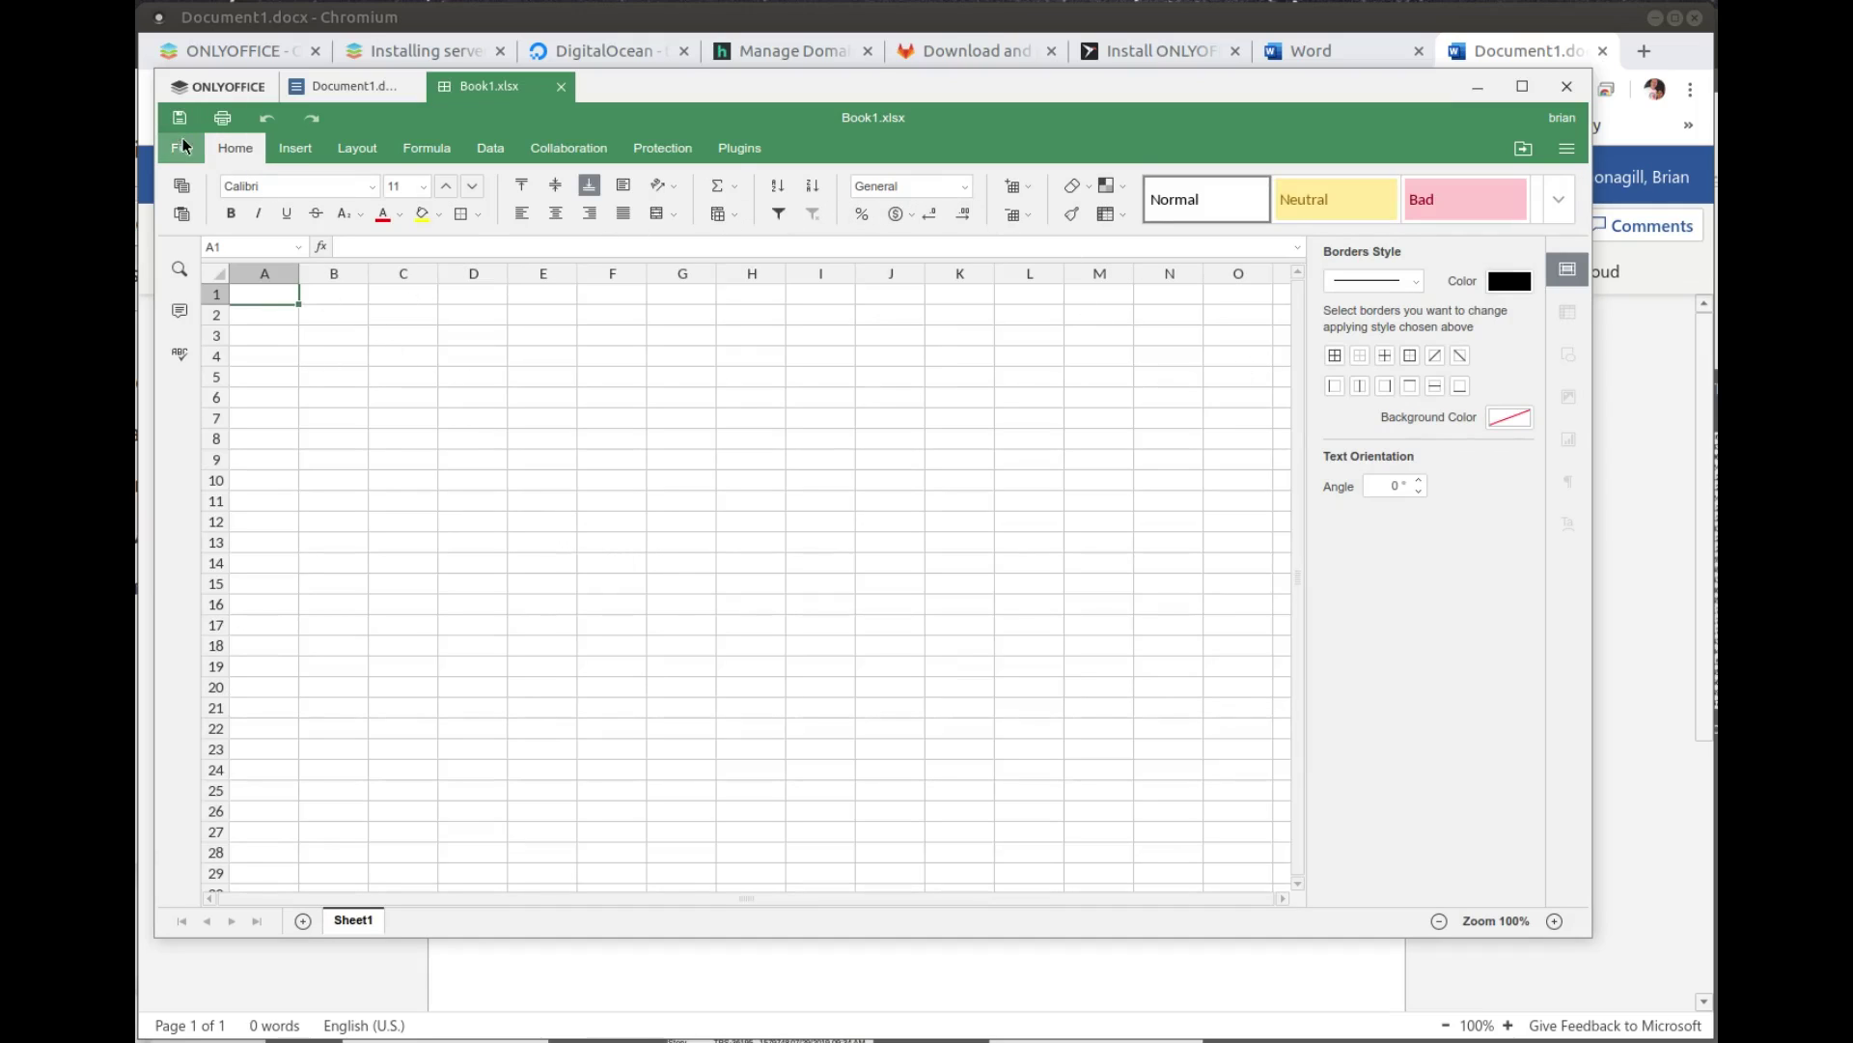
{"action": "left_click", "coordinate": [204, 88]}
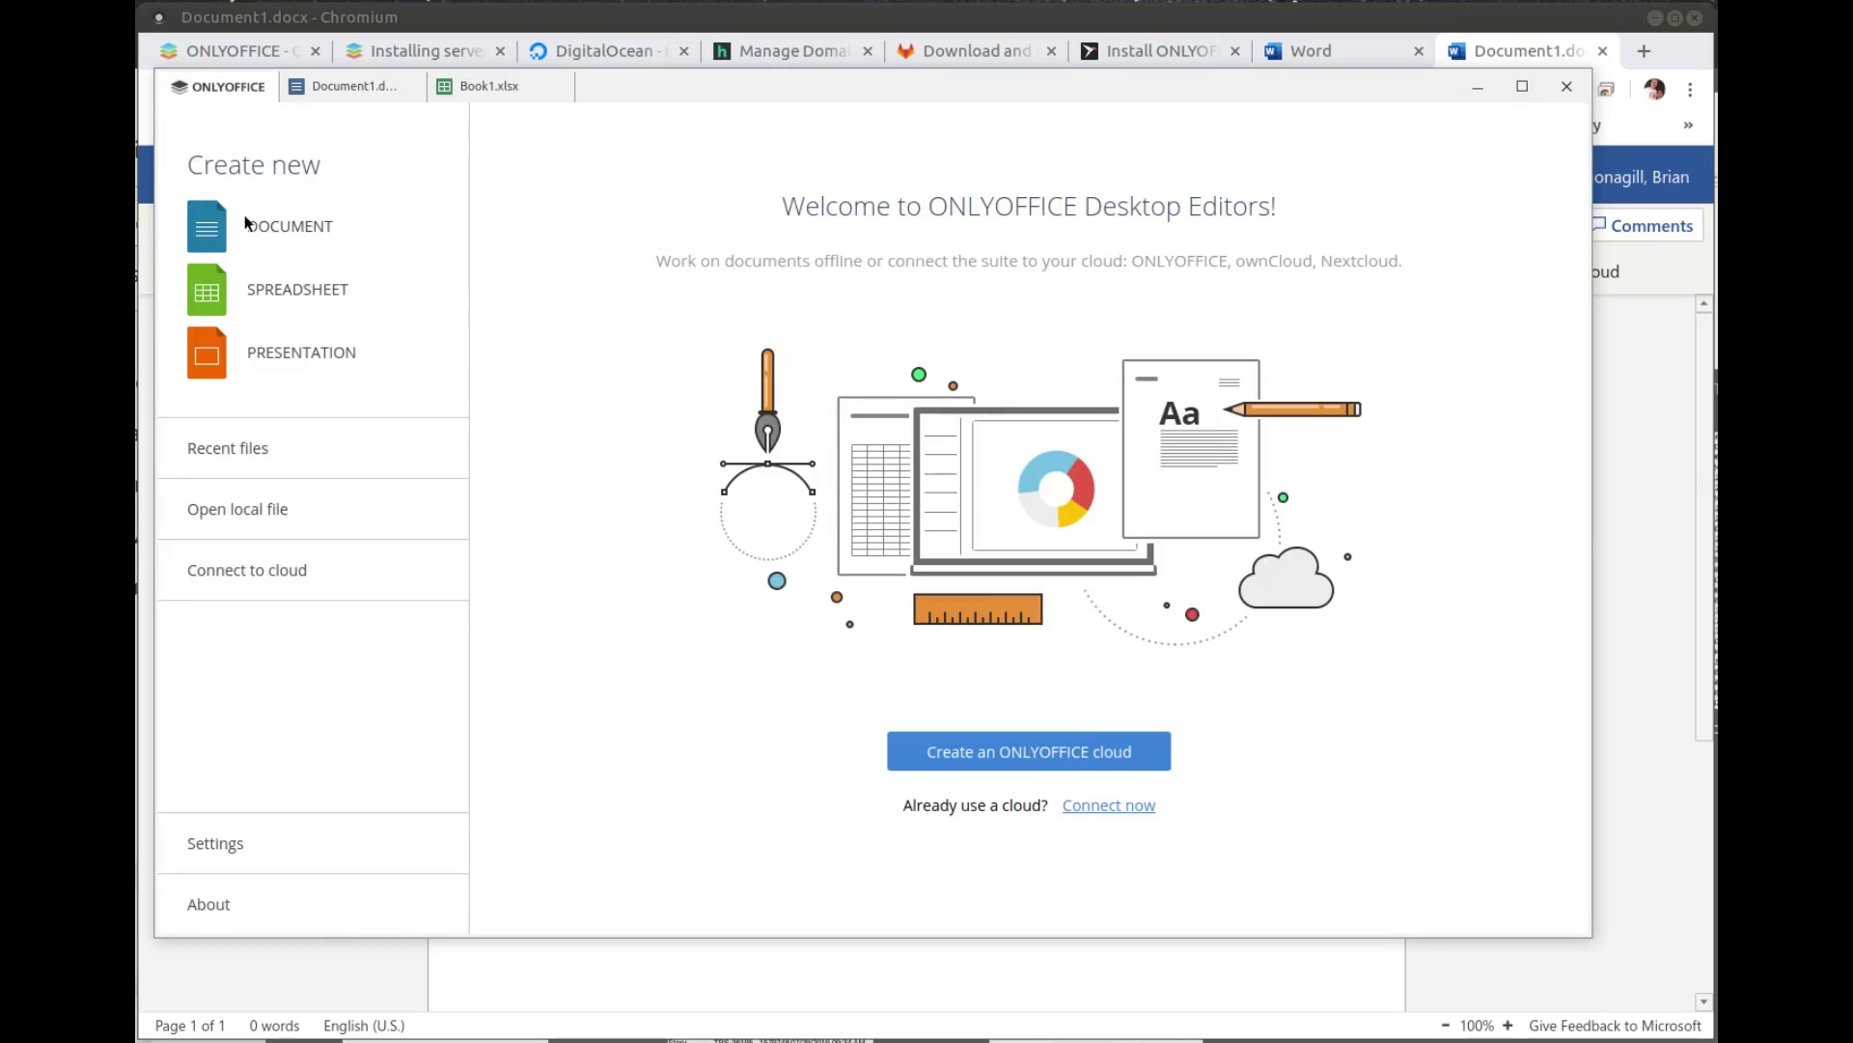
{"action": "left_click", "coordinate": [287, 357]}
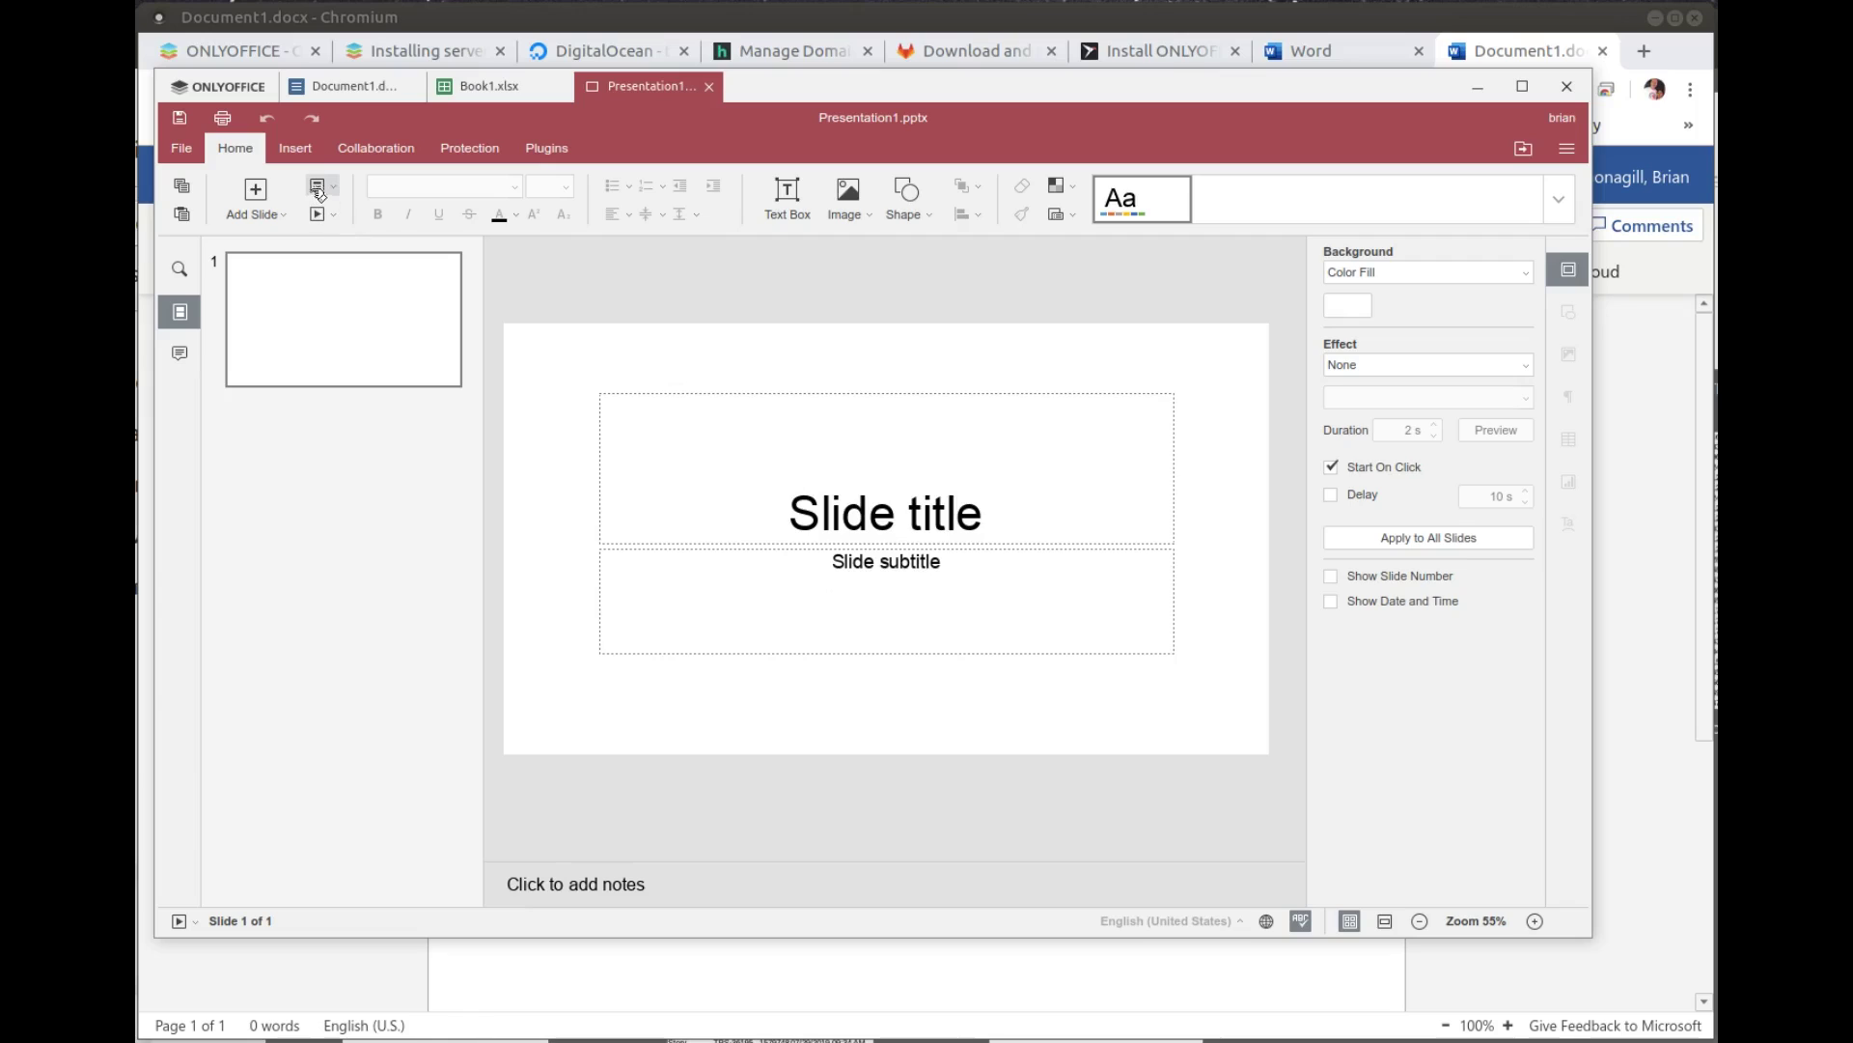
{"action": "left_click", "coordinate": [224, 92]}
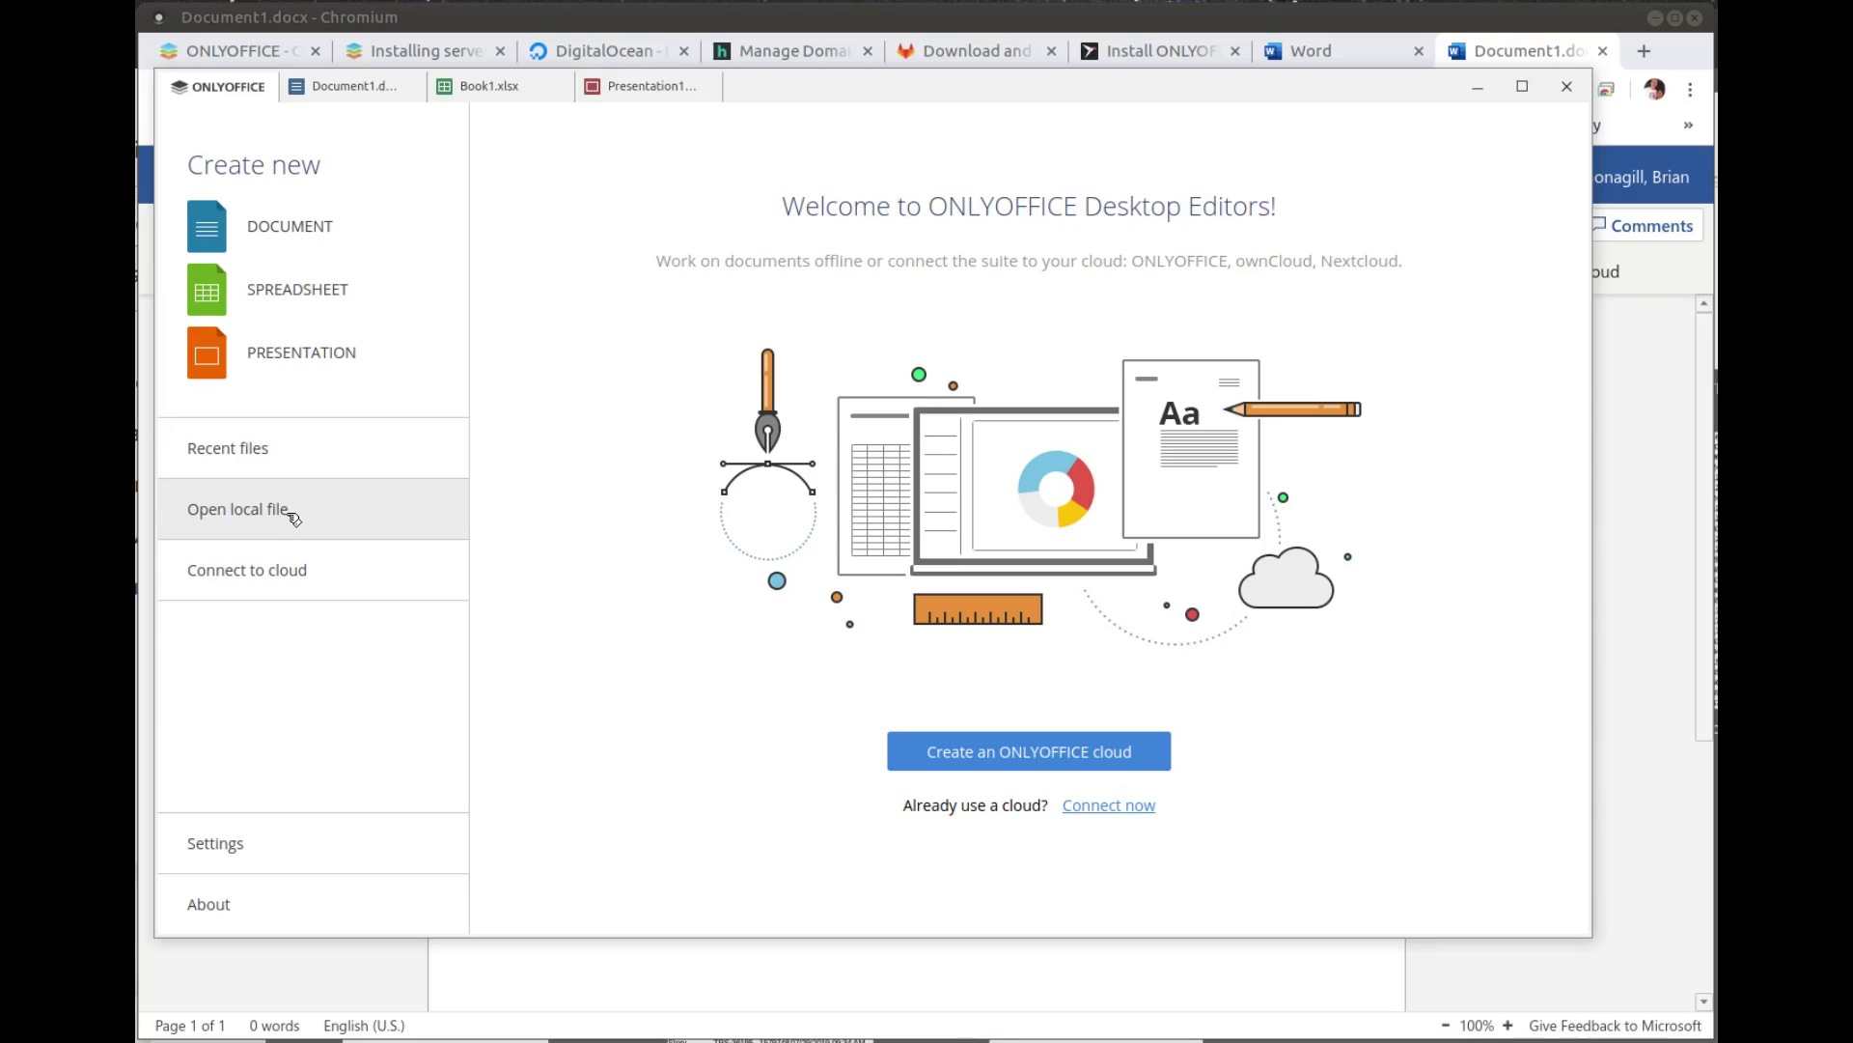
{"action": "left_click", "coordinate": [309, 582]}
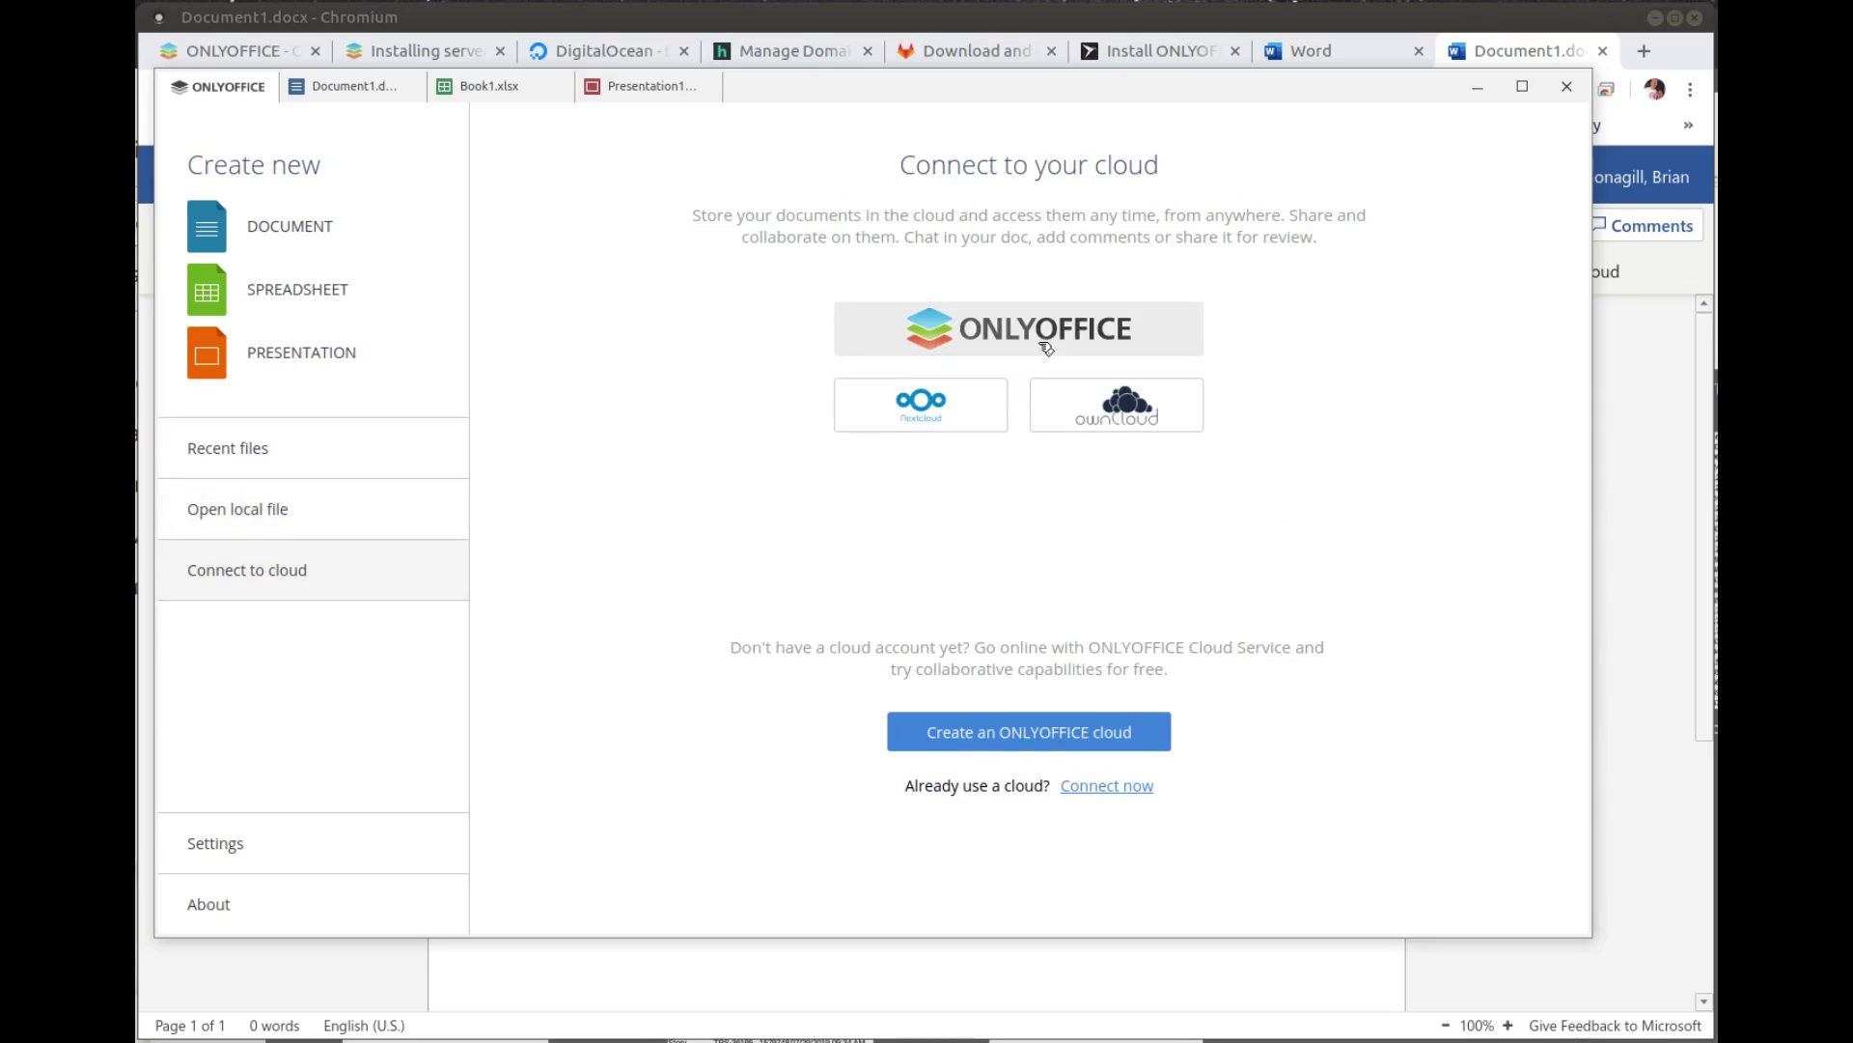